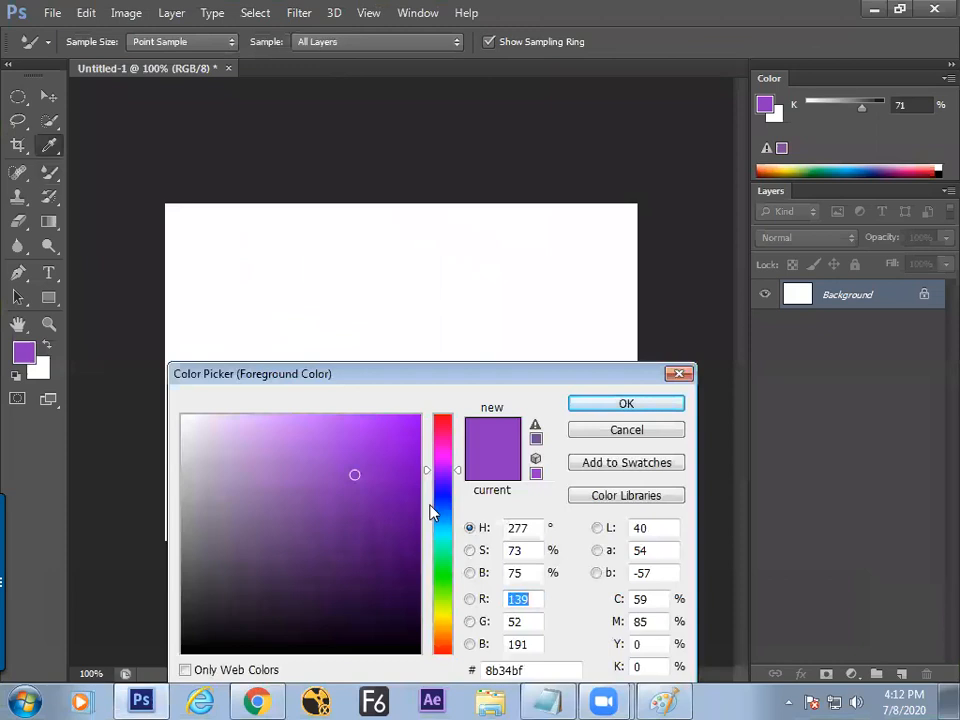
Set the foreground color to blue and switch to the Brush Tool.
key("Return")
right_click(49, 172)
left_click(116, 167)
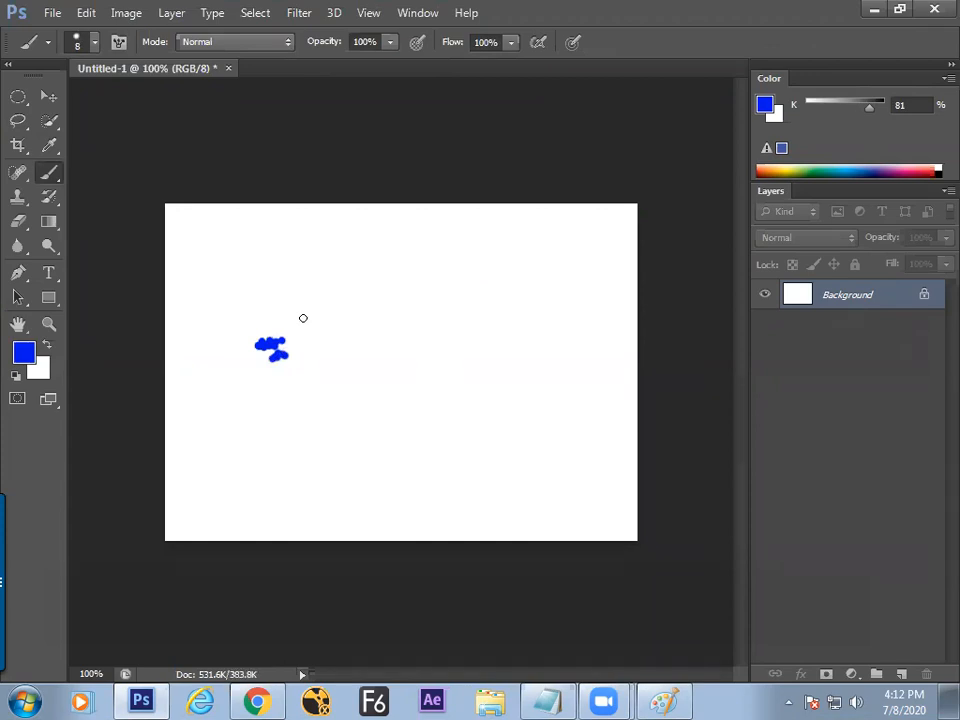
Set the brush tip spacing to 2% for a continuous stroke and close the brush settings and character panels.
key("F5")
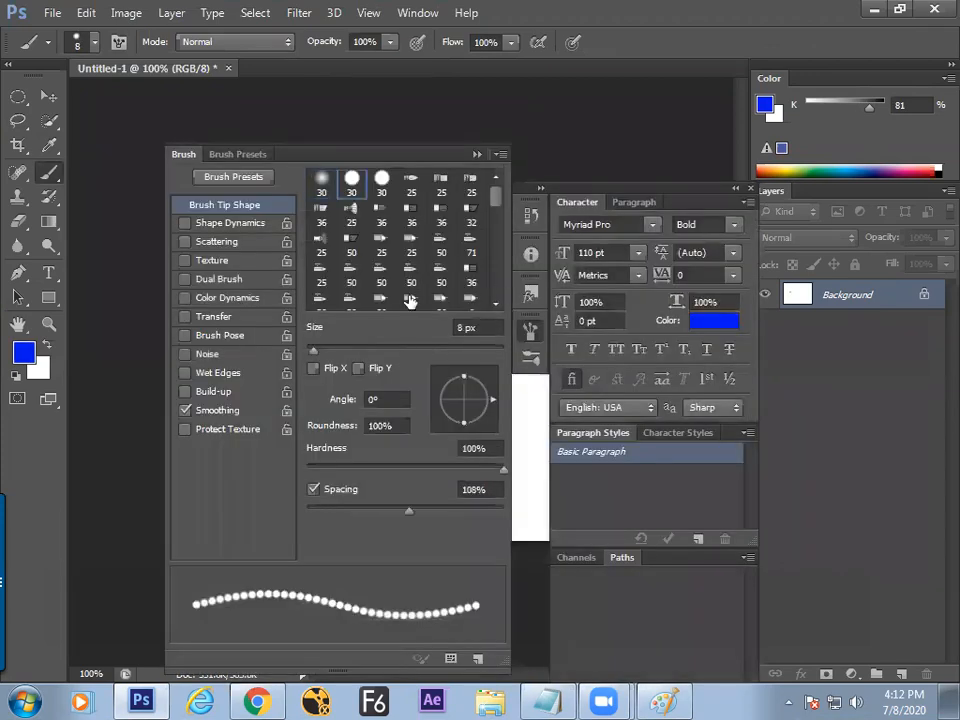
left_click_drag(398, 517, 320, 520)
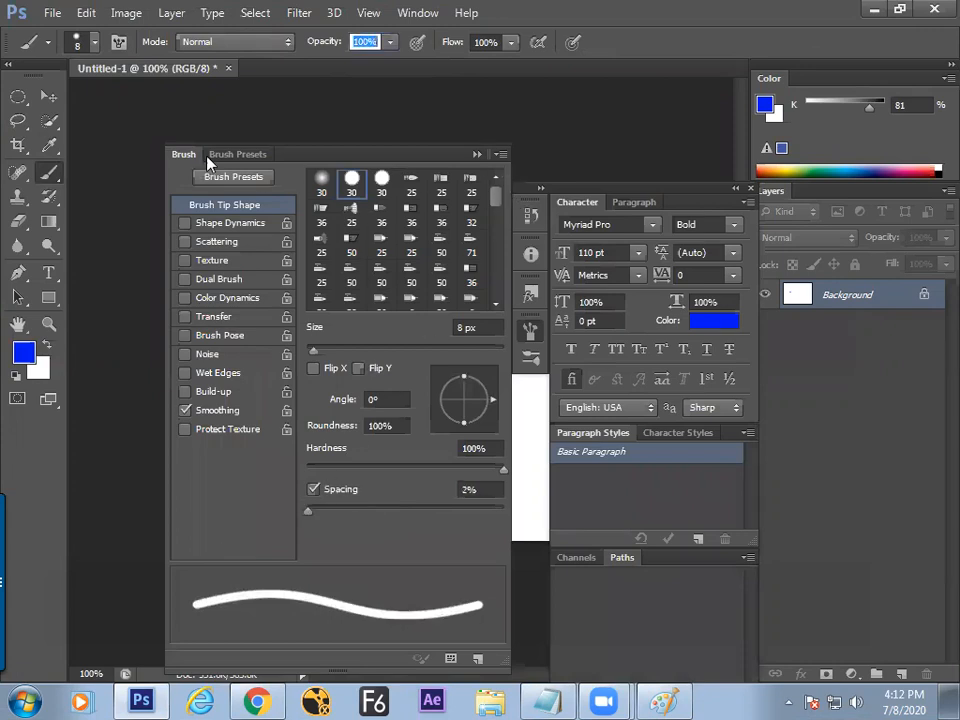
left_click(477, 157)
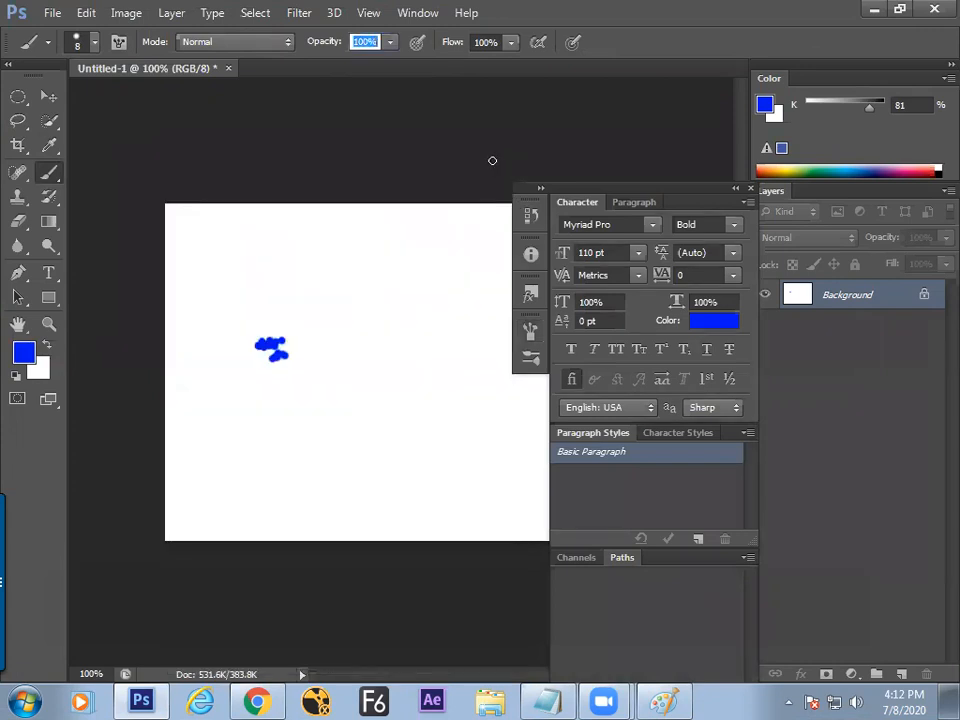
left_click(745, 189)
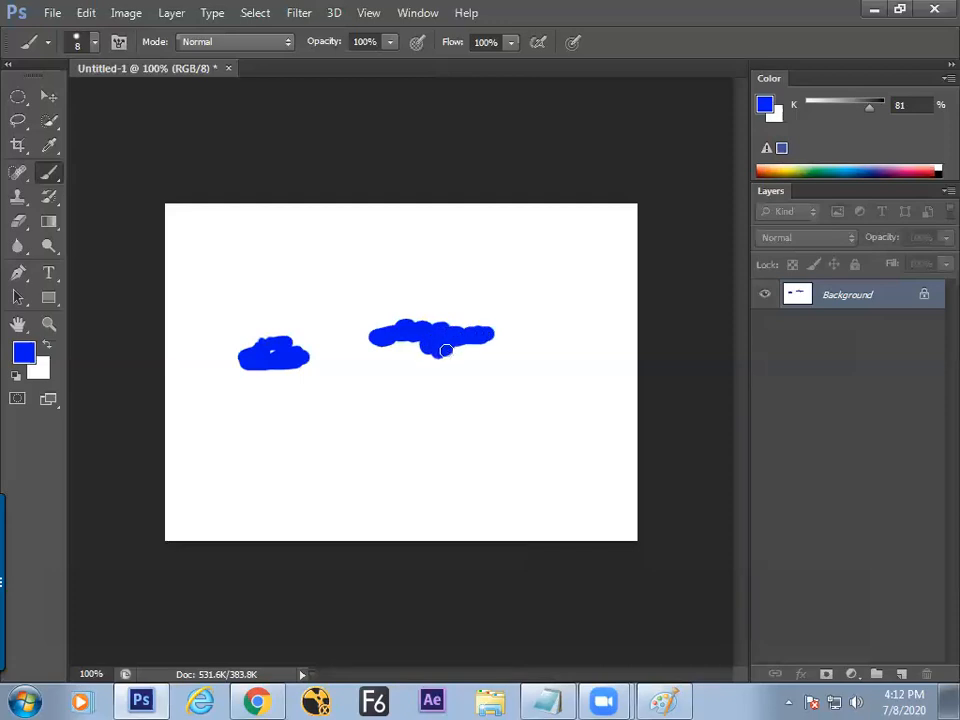
Apply the Photoshop Defaults keyboard shortcut set.
left_click(414, 18)
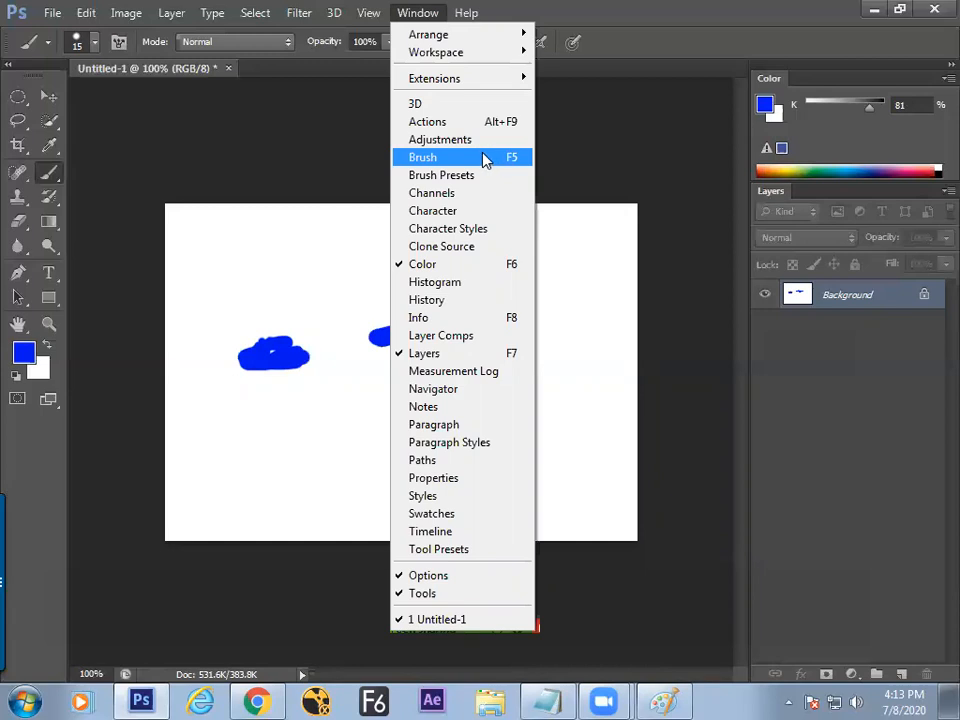
left_click(87, 13)
left_click(87, 14)
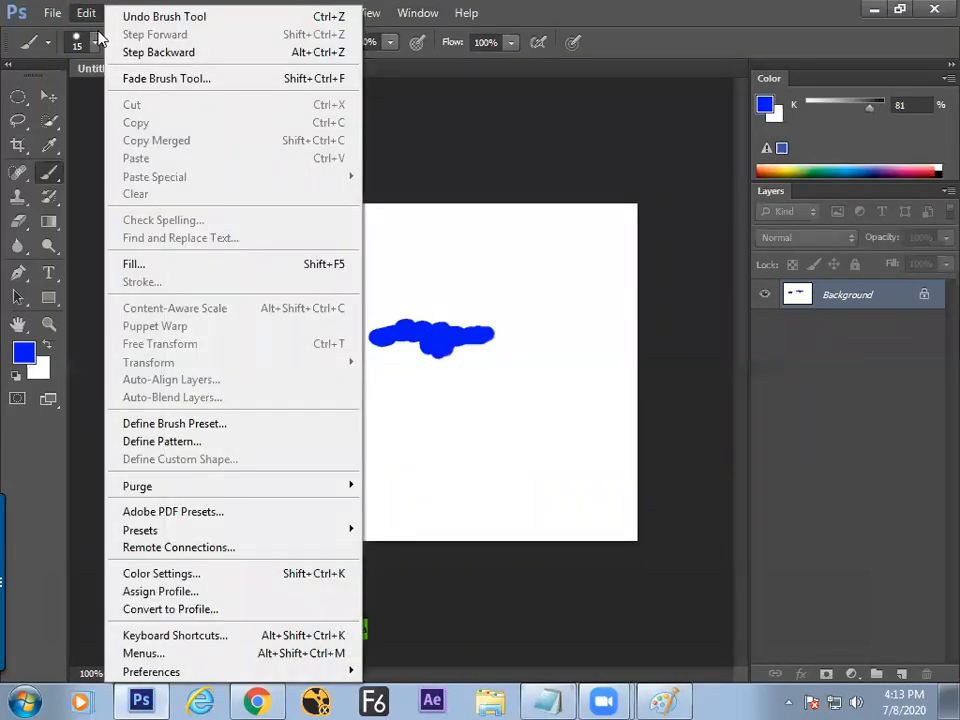
left_click(154, 637)
left_click(295, 121)
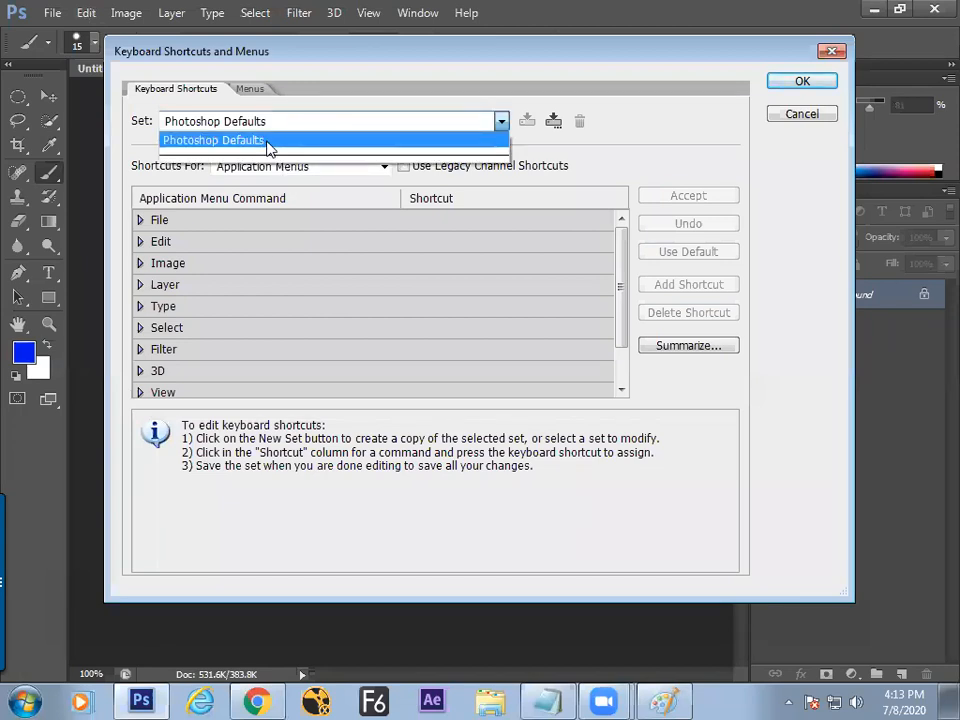
left_click(270, 146)
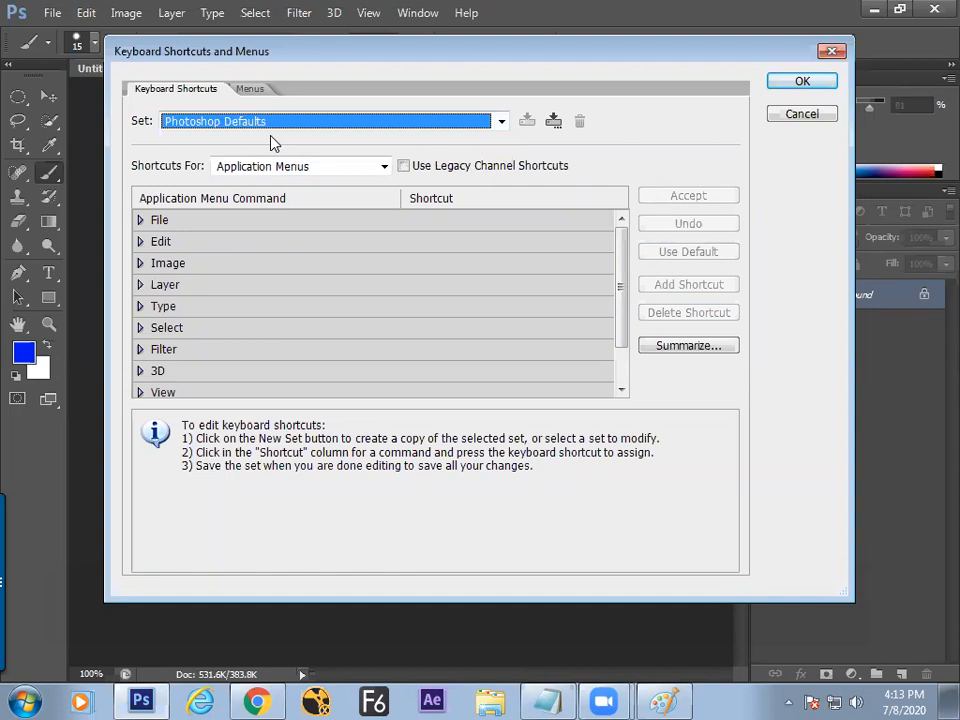
left_click(785, 86)
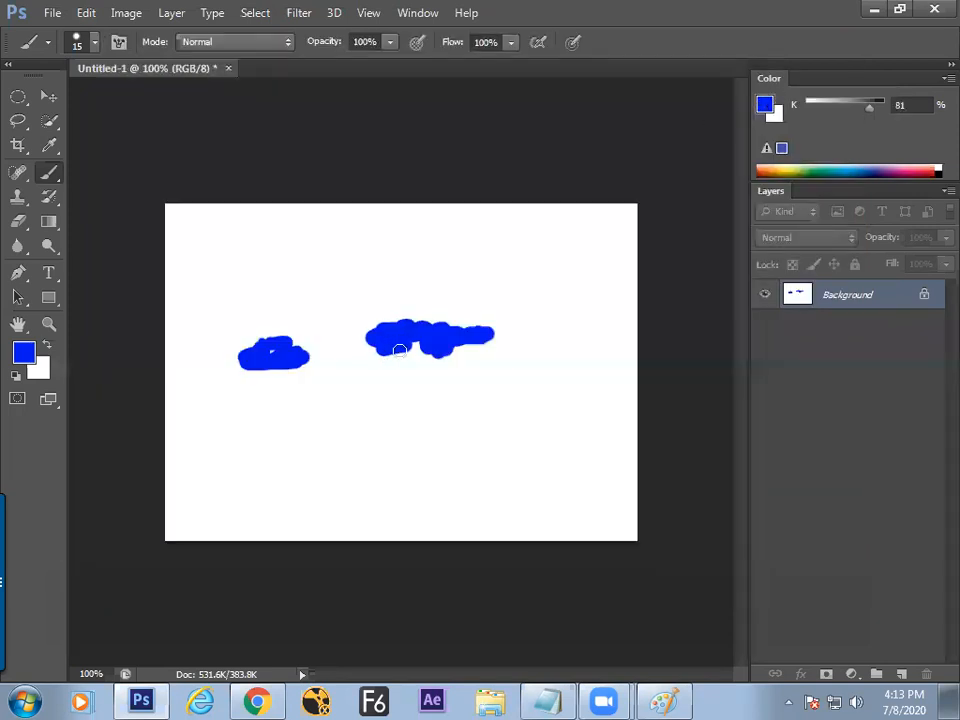
Smear the undersides of the two blue clouds down and across the canvas with the Mixer Brush Tool.
right_click(52, 180)
left_click(117, 226)
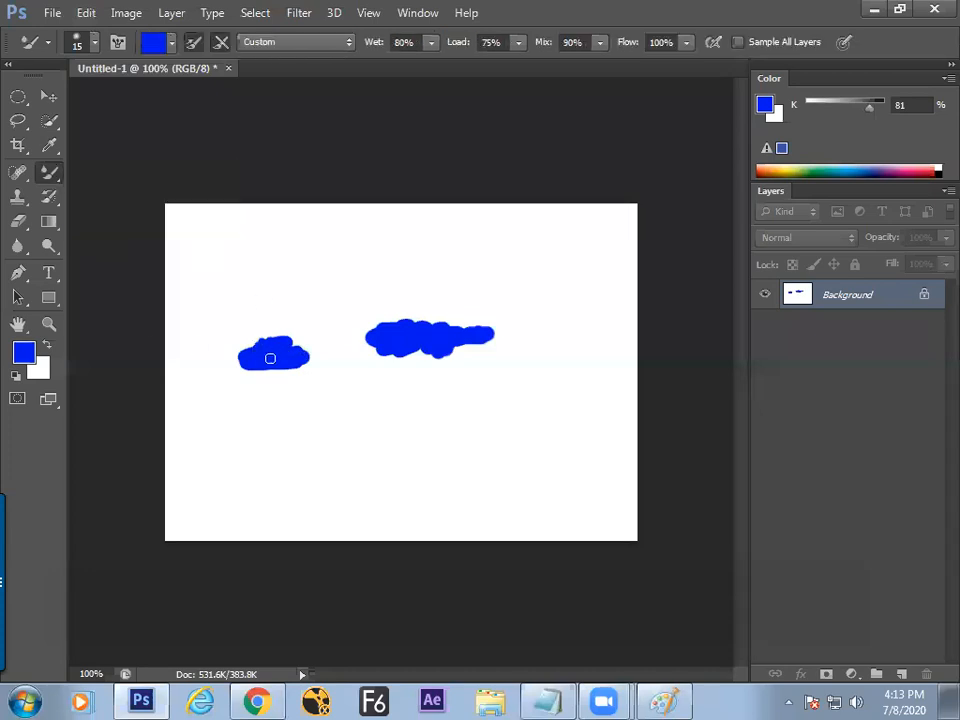
mouse_move(294, 371)
left_mouse_down()
mouse_move(217, 373)
mouse_move(272, 369)
mouse_move(230, 378)
mouse_move(264, 378)
mouse_move(253, 367)
mouse_move(174, 367)
mouse_move(311, 381)
mouse_move(409, 364)
mouse_move(346, 358)
mouse_move(459, 366)
mouse_move(415, 352)
mouse_move(570, 349)
mouse_move(545, 340)
mouse_move(551, 351)
mouse_move(397, 368)
mouse_move(502, 375)
mouse_move(356, 396)
left_mouse_up()
mouse_move(230, 386)
left_mouse_down()
mouse_move(148, 378)
mouse_move(354, 390)
mouse_move(163, 415)
mouse_move(555, 343)
mouse_move(555, 362)
mouse_move(292, 360)
mouse_move(609, 372)
mouse_move(195, 420)
mouse_move(527, 420)
mouse_move(169, 457)
mouse_move(633, 430)
left_mouse_up()
Switch to full-screen view and blend more blue haze beneath and beside the smaller cloud with the Mixer Brush.
key("Tab")
key("f")
key("f")
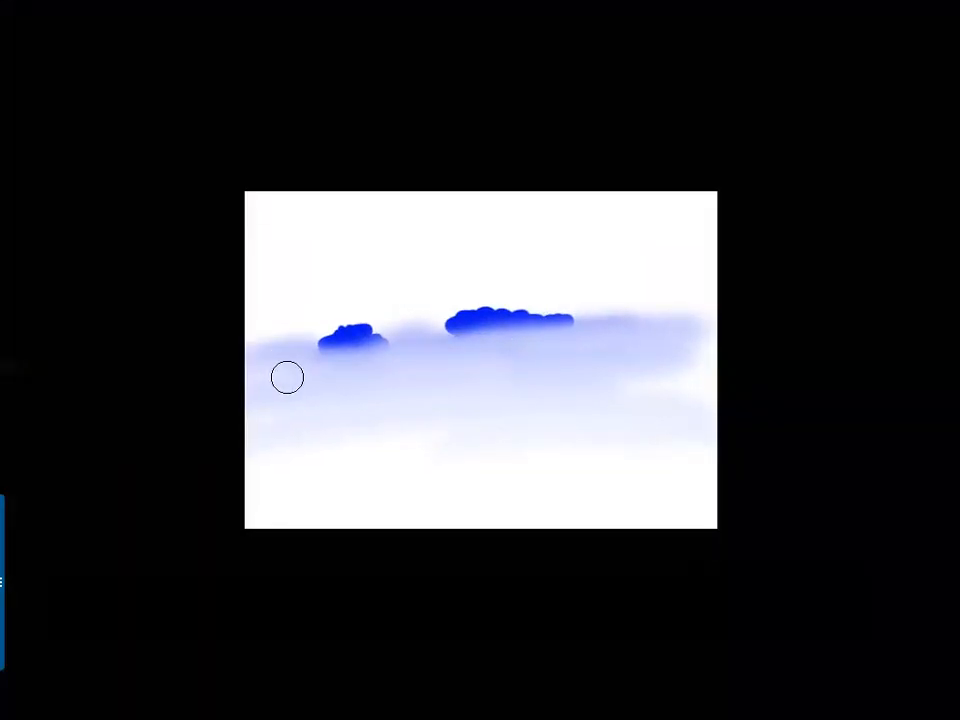
key("ctrl+plus")
left_click_drag(252, 374, 296, 388)
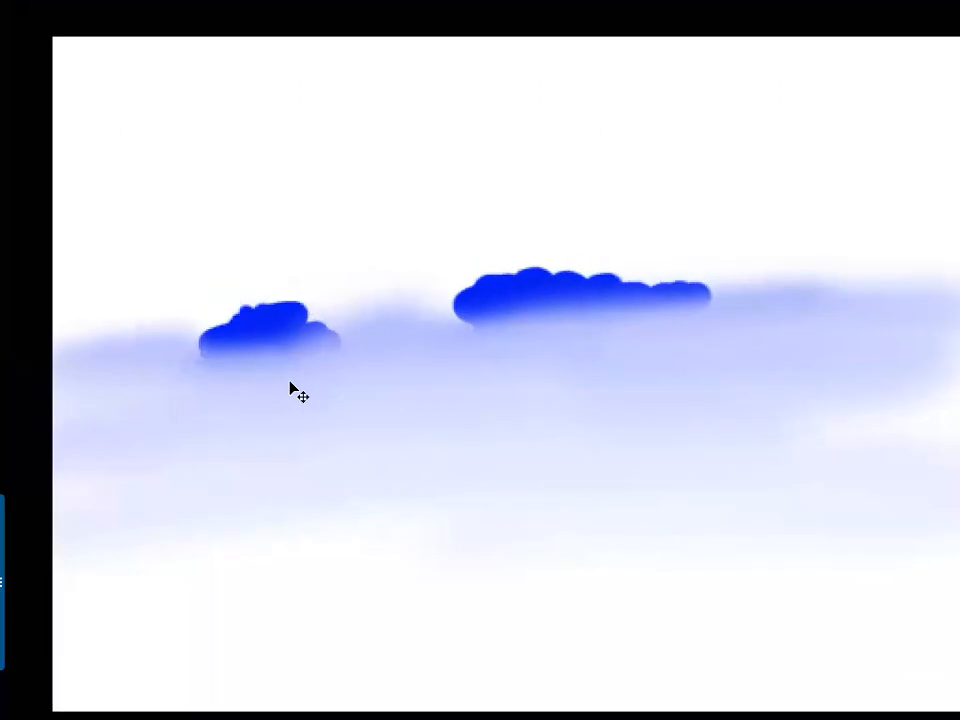
key("ctrl+plus")
mouse_move(53, 379)
left_mouse_down()
mouse_move(213, 388)
mouse_move(234, 375)
mouse_move(165, 354)
mouse_move(405, 360)
mouse_move(369, 381)
left_mouse_up()
left_click_drag(645, 343, 585, 315)
left_click_drag(717, 337, 404, 346)
mouse_move(652, 292)
left_mouse_down()
mouse_move(712, 278)
mouse_move(764, 320)
left_mouse_up()
mouse_move(47, 382)
left_mouse_down()
mouse_move(364, 343)
mouse_move(429, 347)
left_mouse_up()
Paint a solid blue rounded mound between the two clouds with the Brush Tool at size 15.
key("Tab")
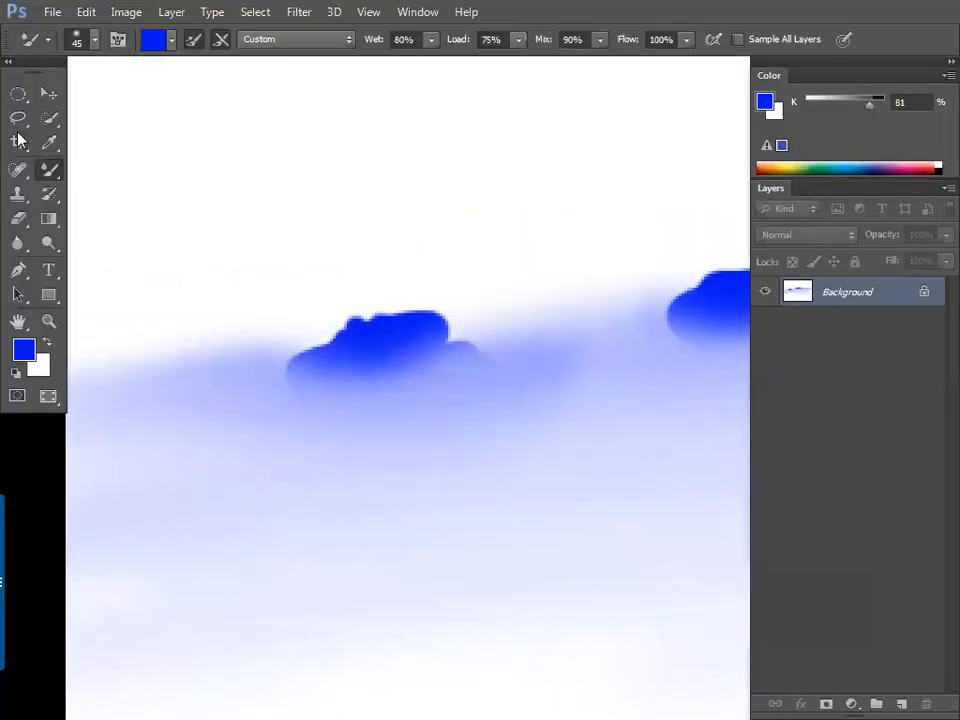
left_click_drag(50, 172, 104, 176)
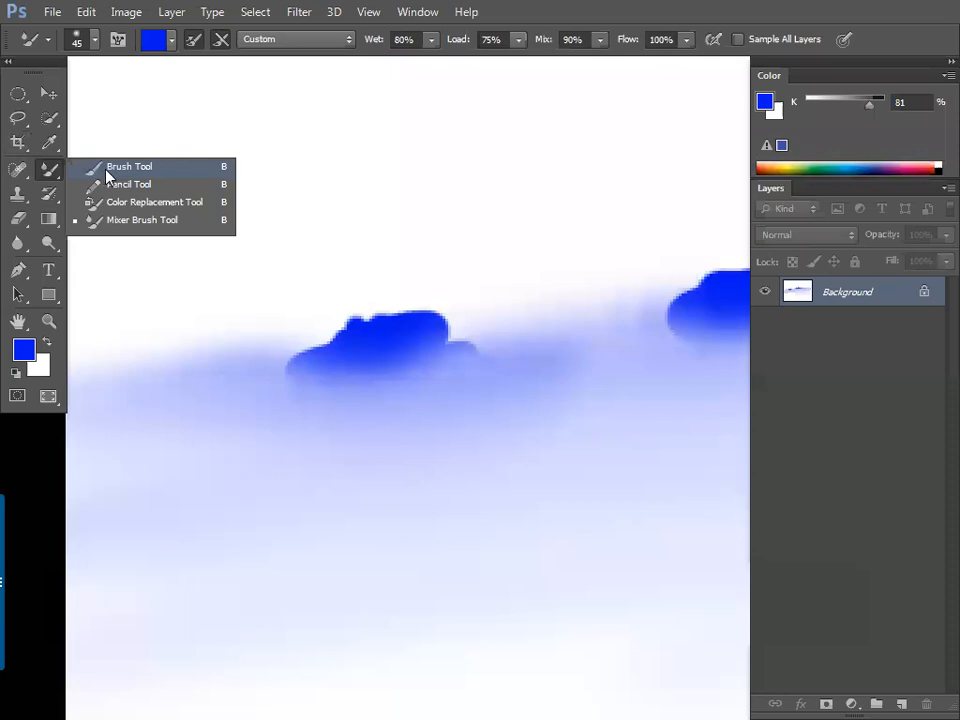
left_click(109, 176)
mouse_move(567, 427)
left_mouse_down()
mouse_move(599, 411)
mouse_move(627, 400)
mouse_move(582, 378)
mouse_move(569, 355)
mouse_move(610, 384)
left_mouse_up()
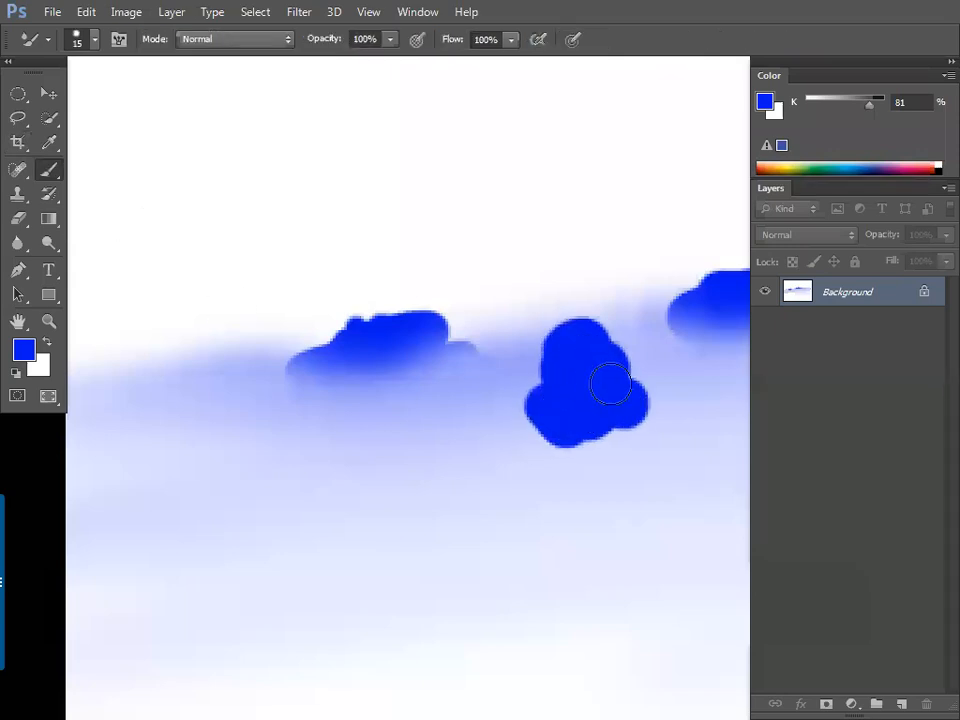
Blend the base of the new blue mound sideways into the haze with the Mixer Brush Tool.
right_click(62, 178)
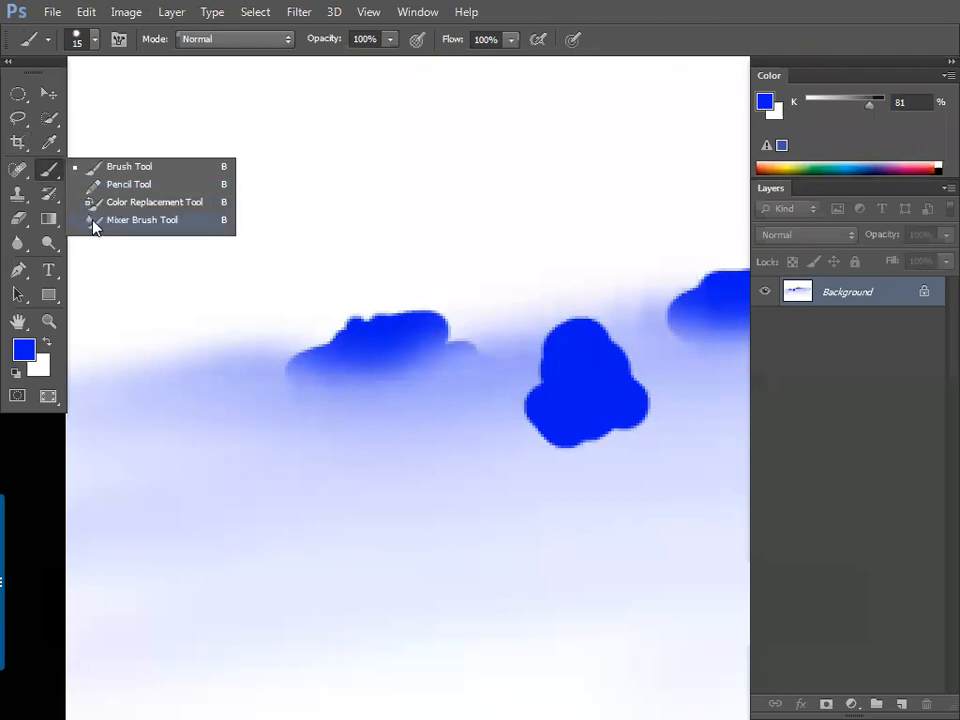
left_click(95, 219)
key("Tab")
mouse_move(412, 407)
left_mouse_down()
mouse_move(315, 392)
mouse_move(679, 407)
mouse_move(411, 366)
mouse_move(336, 321)
left_mouse_up()
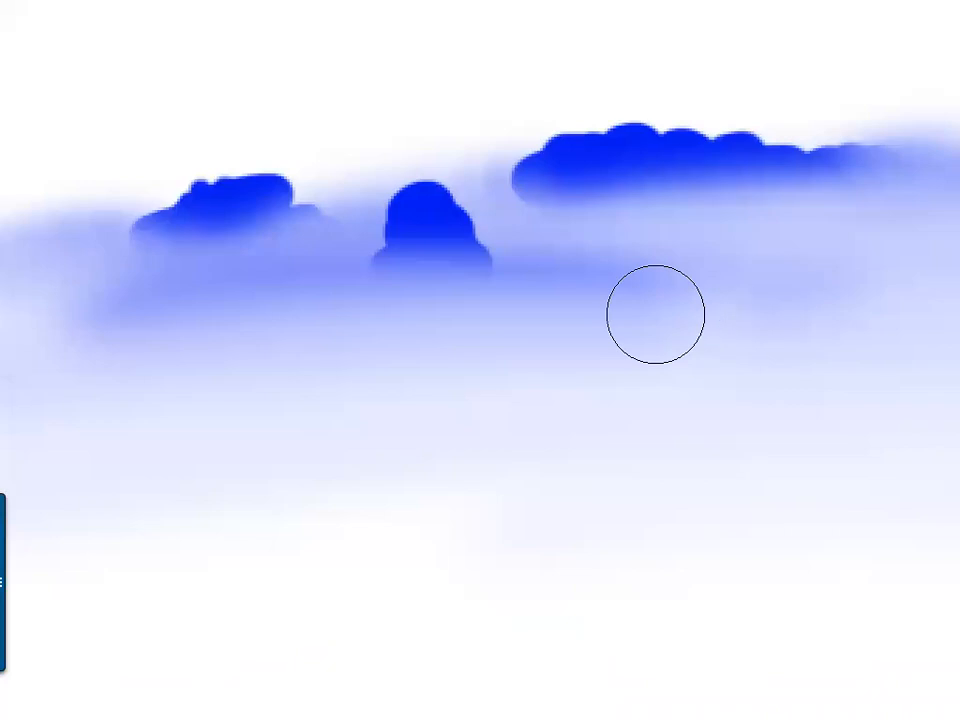
Paint a blue peaked mound of overlapping dabs near the canvas's left edge with the Brush Tool at size 15.
key("Tab")
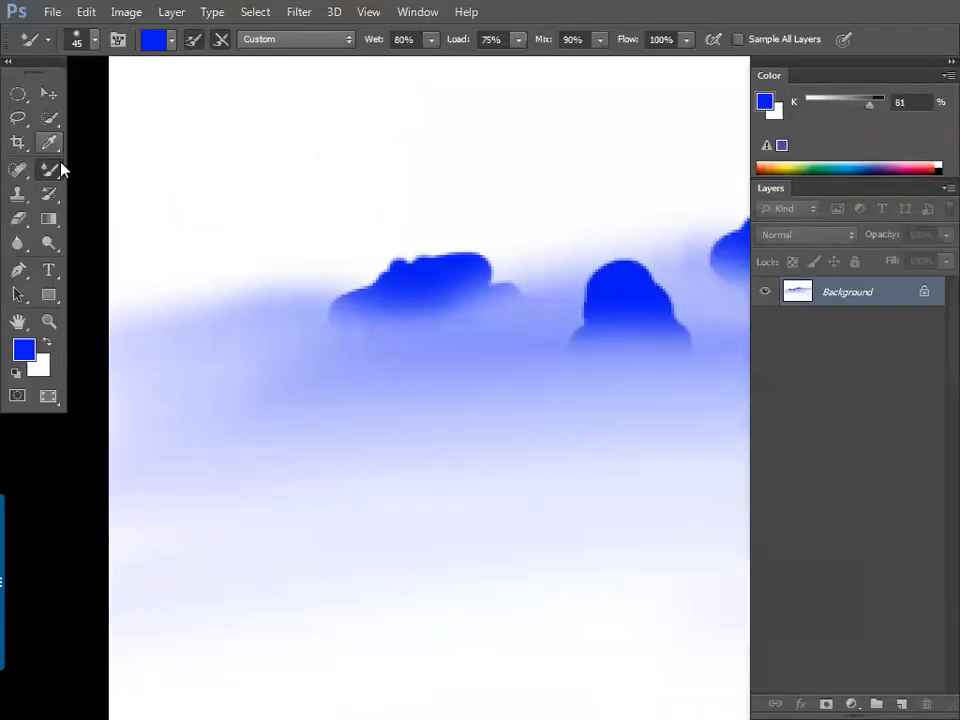
right_click(60, 166)
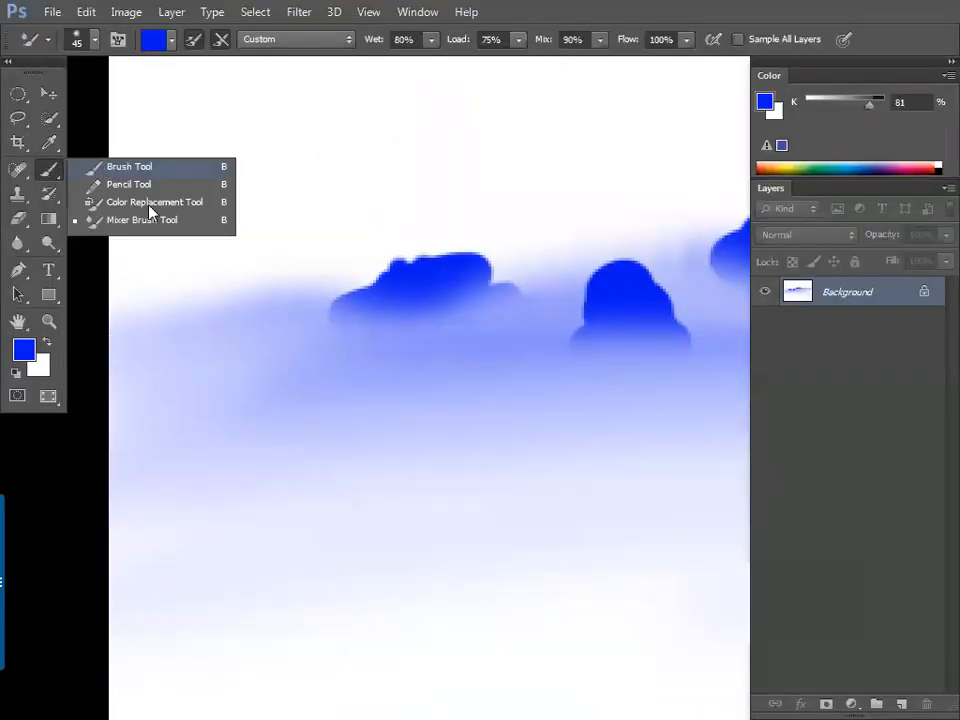
left_click(129, 166)
left_click(200, 389)
left_click(239, 385)
left_click(277, 381)
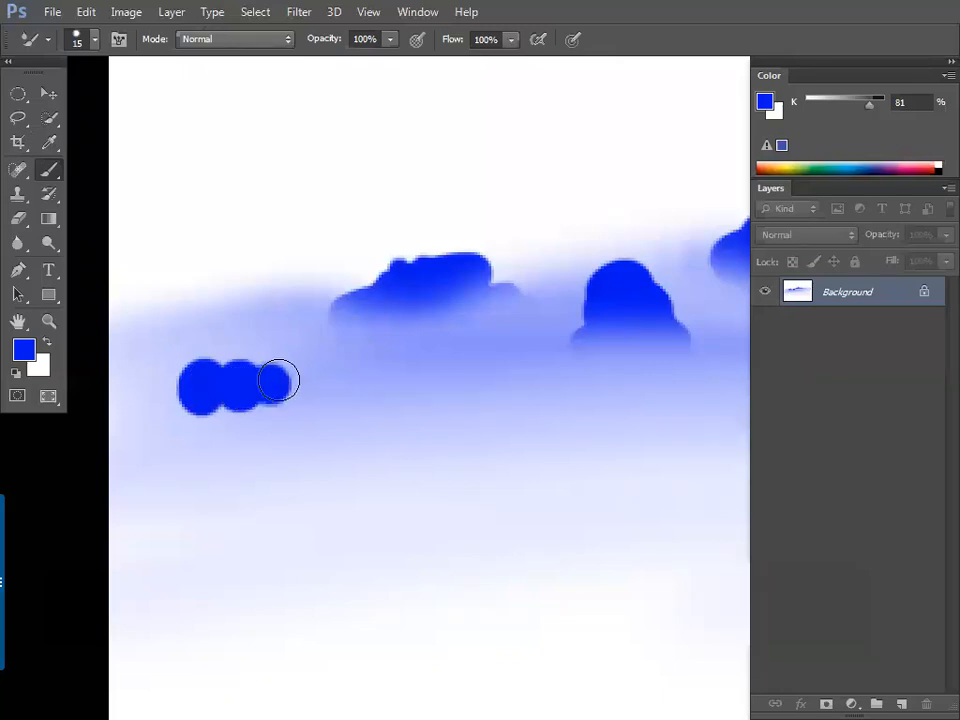
left_click(236, 362)
left_click(258, 360)
left_click(251, 332)
left_click(288, 392)
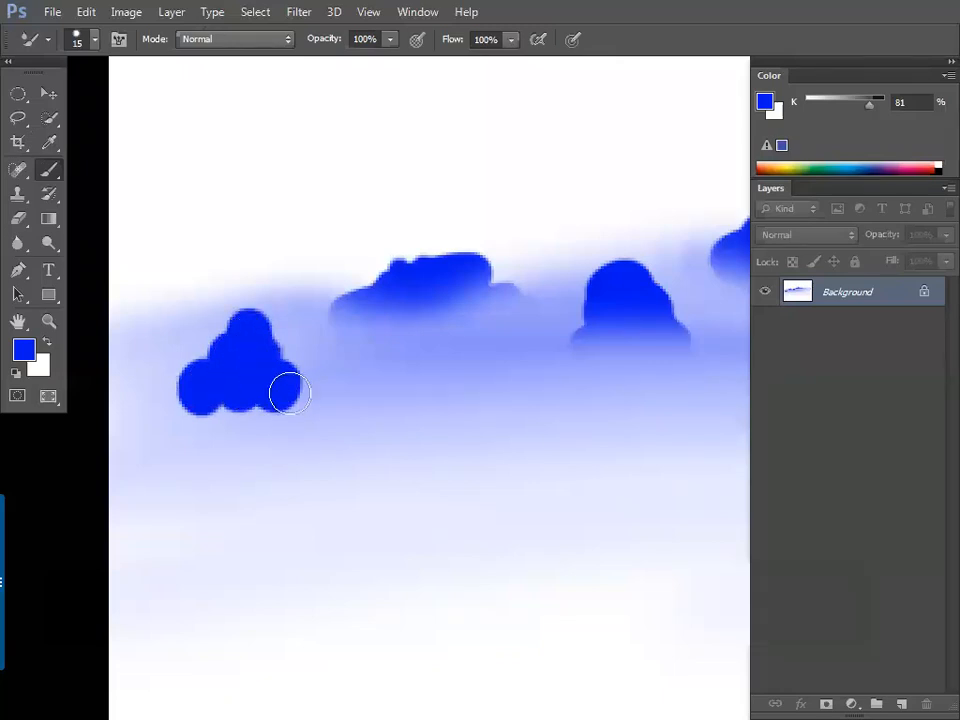
left_click(309, 392)
left_click(196, 402)
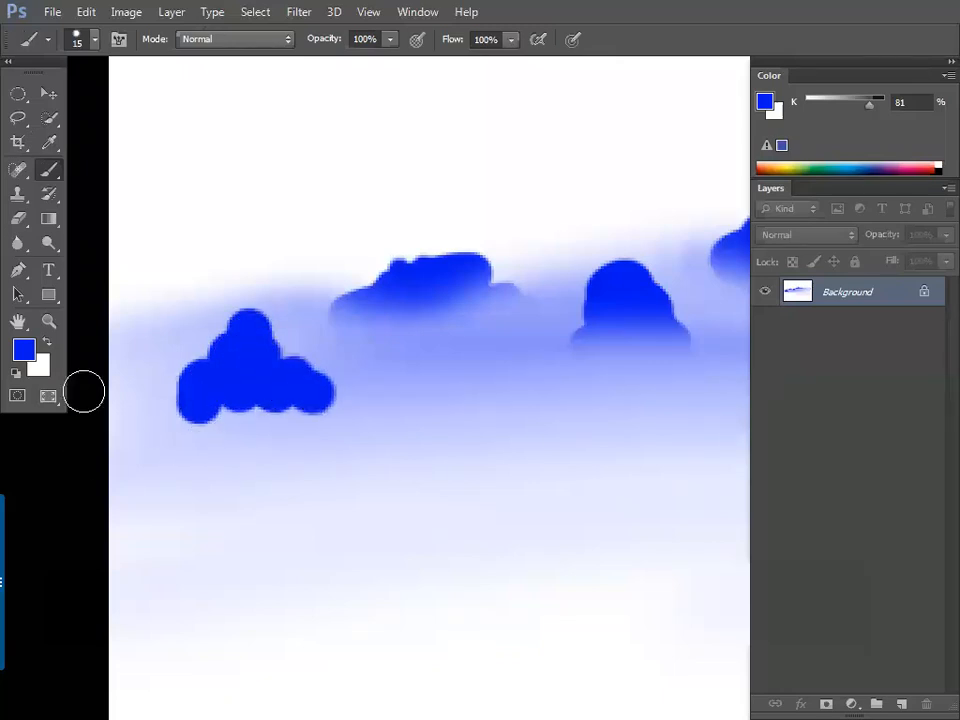
Smear the base of the leftmost peaked mound into the surrounding blue haze with the Mixer Brush Tool.
right_click(62, 172)
left_click(86, 227)
mouse_move(240, 435)
left_mouse_down()
mouse_move(277, 438)
mouse_move(157, 446)
mouse_move(399, 436)
mouse_move(91, 456)
mouse_move(436, 430)
mouse_move(215, 447)
mouse_move(612, 451)
mouse_move(360, 438)
left_mouse_up()
key("Tab")
left_click_drag(405, 384, 296, 388)
mouse_move(371, 380)
left_mouse_down()
mouse_move(698, 378)
mouse_move(284, 389)
mouse_move(633, 365)
left_mouse_up()
key("ctrl+minus")
key("ctrl+minus")
key("ctrl+minus")
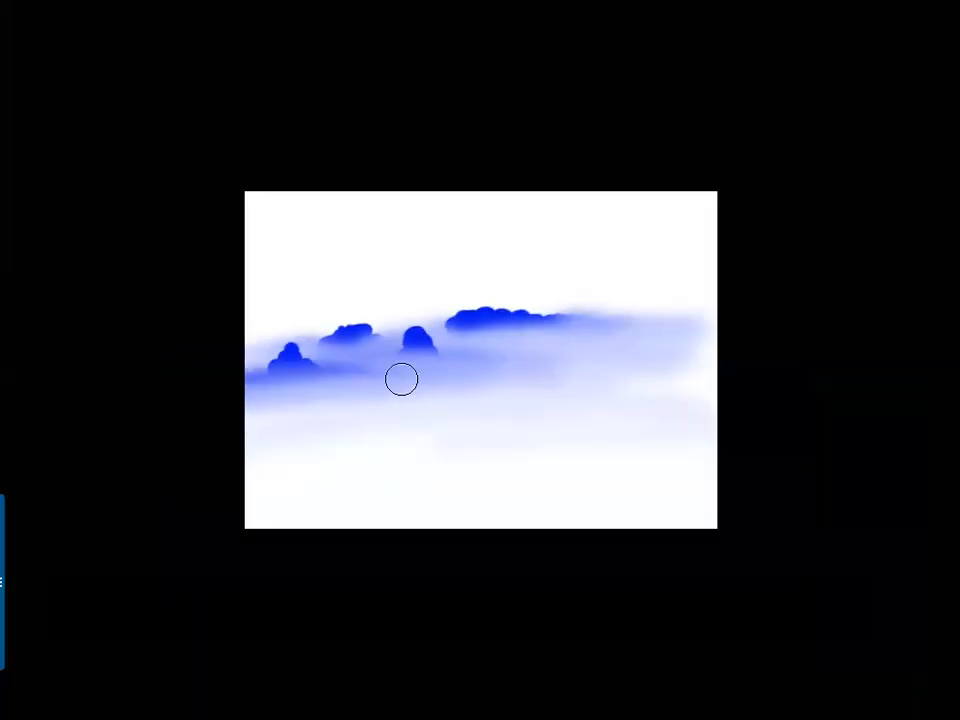
Extend the blue haze below the mounds toward the canvas's right side with long Mixer Brush strokes.
key("ctrl+0")
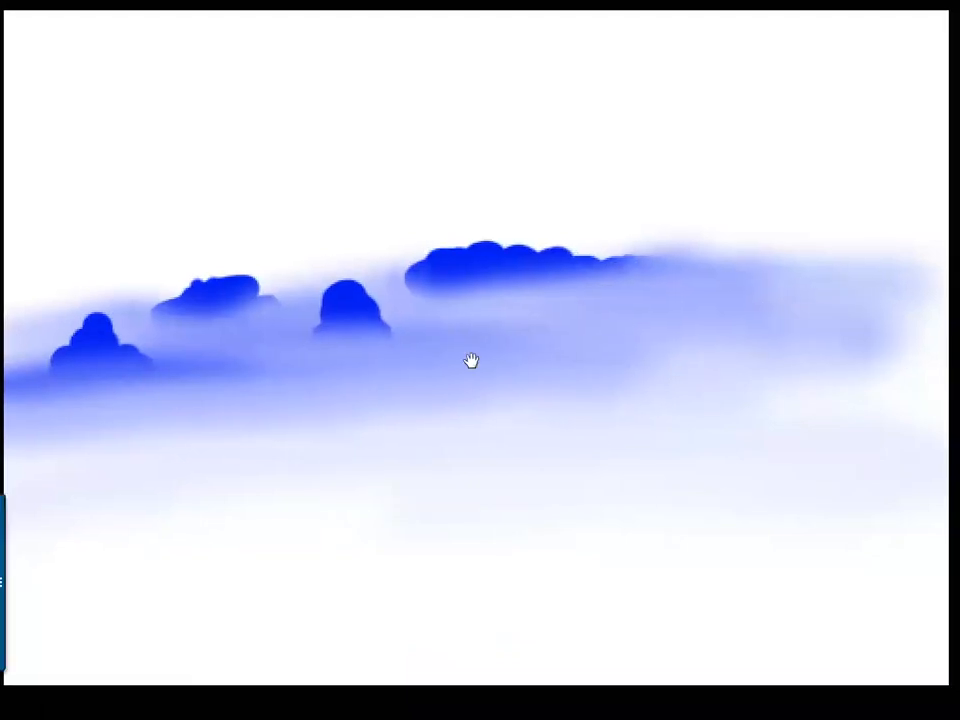
left_click_drag(626, 369, 351, 342)
left_click_drag(608, 275, 720, 364)
mouse_move(81, 389)
left_mouse_down()
mouse_move(474, 354)
mouse_move(464, 350)
left_mouse_up()
mouse_move(229, 379)
left_mouse_down()
mouse_move(388, 366)
mouse_move(872, 386)
left_mouse_up()
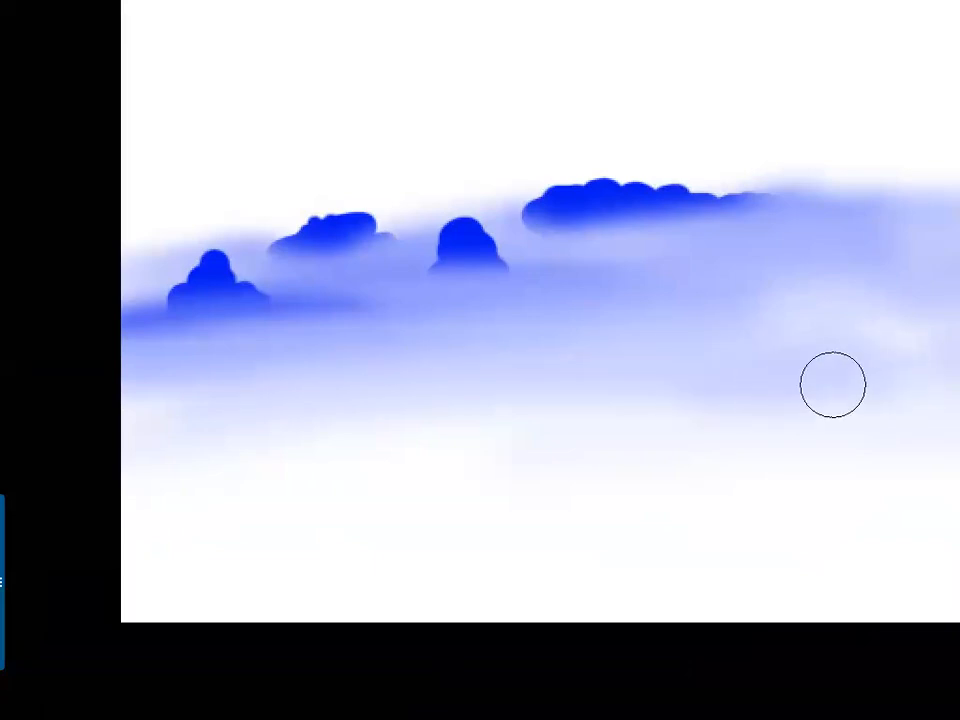
Blend a darker horizontal haze band from the leftmost mound to below the long cloud with the Mixer Brush at size 45.
key("ctrl+minus")
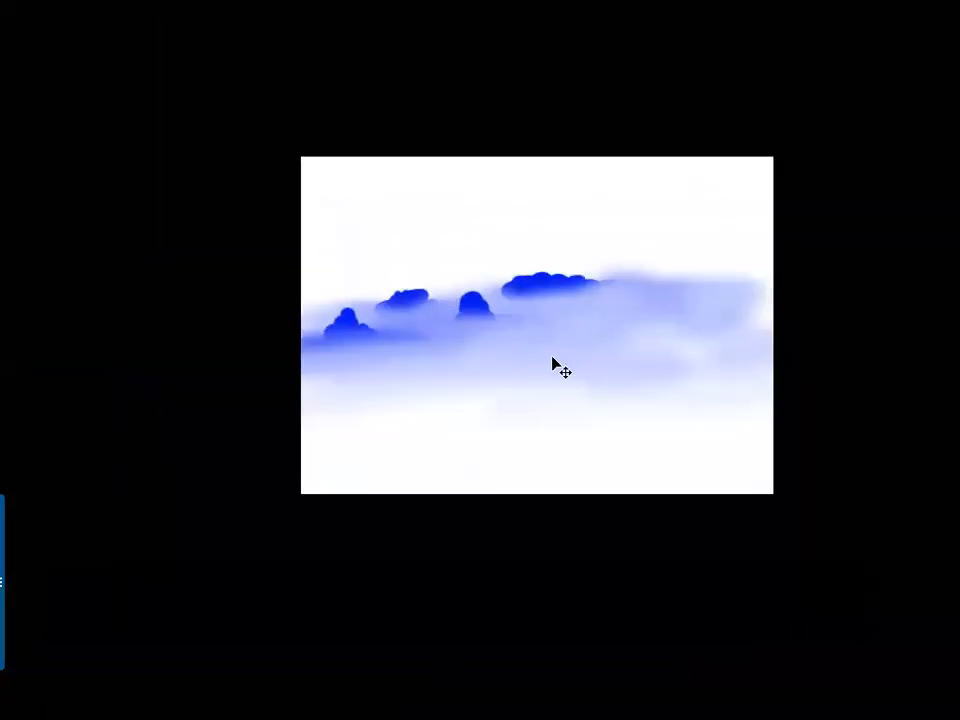
key("Tab")
key("ctrl+plus")
key("ctrl+plus")
key("ctrl+plus")
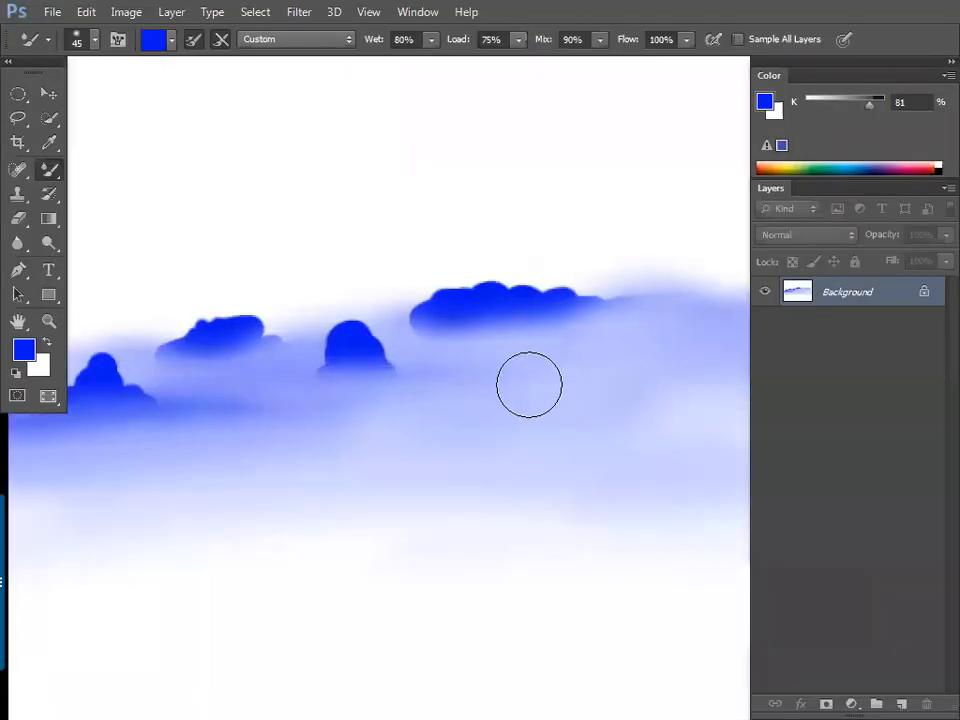
key("Tab")
left_click_drag(299, 388, 472, 336)
mouse_move(135, 351)
left_mouse_down()
mouse_move(415, 334)
mouse_move(692, 335)
left_mouse_up()
left_click_drag(205, 345, 745, 328)
key("Tab")
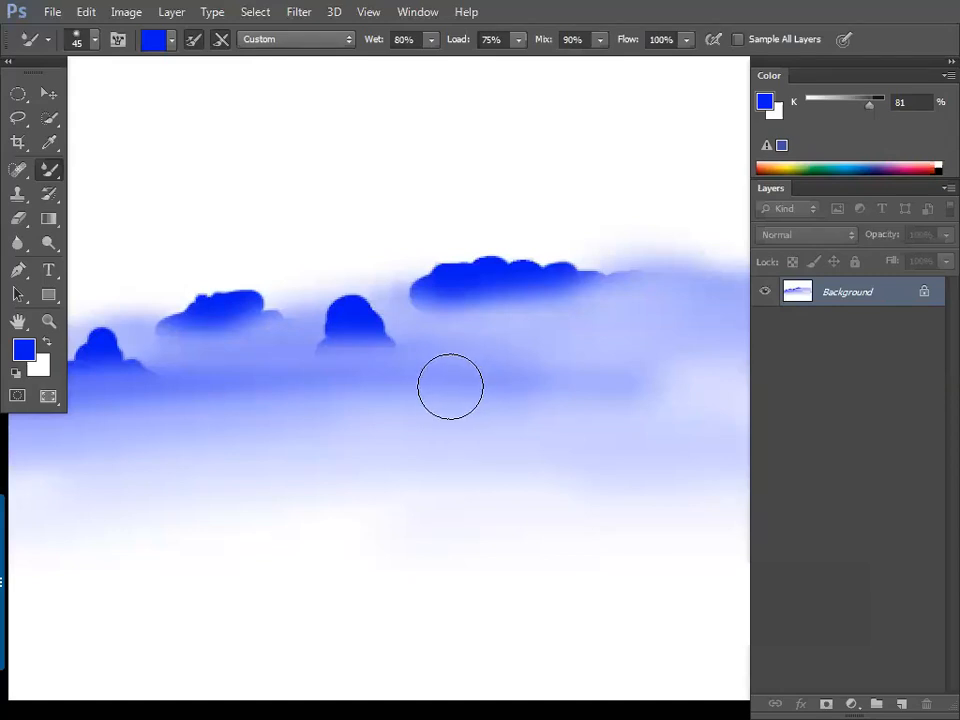
Smear the lower bodies of the left and middle penguins in Penguins.jpg with the Mixer Brush at size 90 and close the image.
key("ctrl+o")
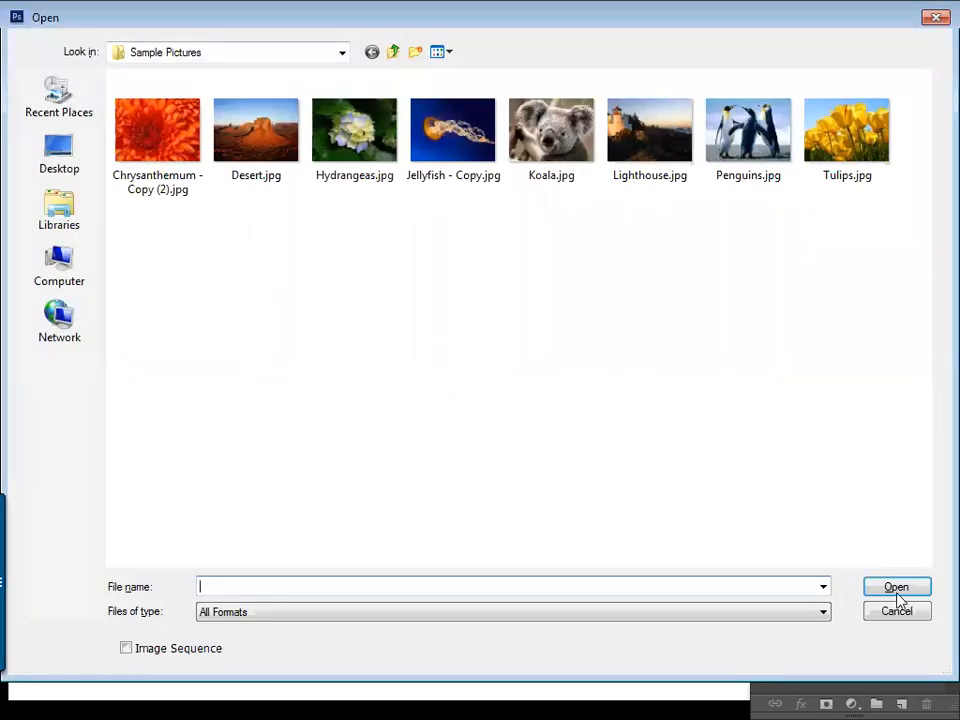
double_click(736, 150)
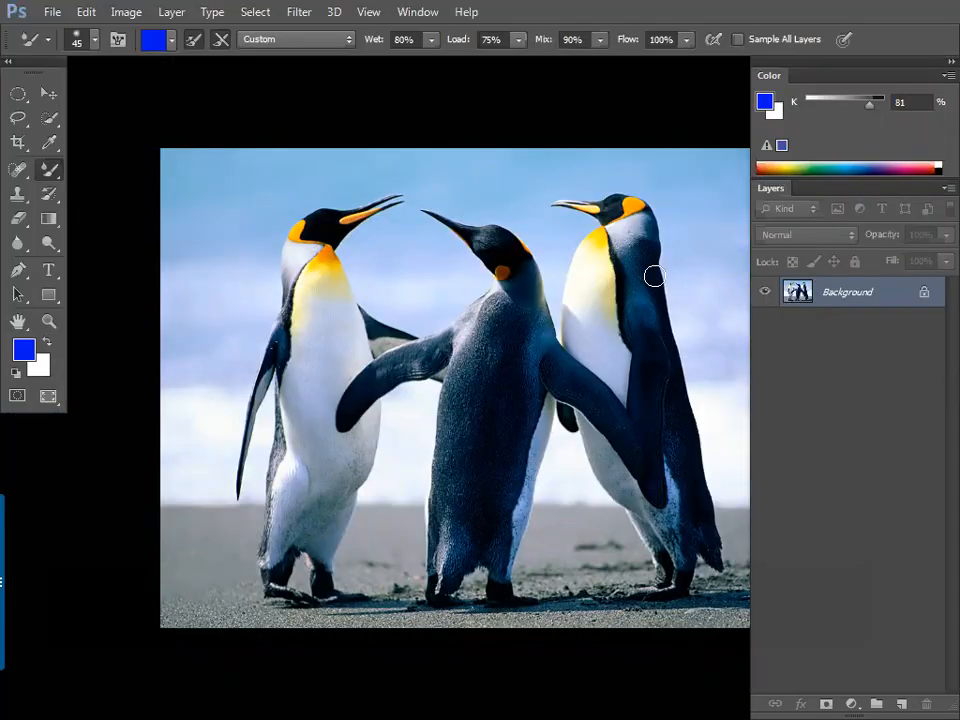
mouse_move(237, 434)
left_mouse_down()
mouse_move(235, 477)
mouse_move(192, 505)
mouse_move(251, 501)
mouse_move(152, 552)
mouse_move(261, 539)
mouse_move(405, 555)
mouse_move(183, 561)
mouse_move(160, 518)
mouse_move(197, 497)
mouse_move(212, 501)
mouse_move(273, 430)
mouse_move(252, 434)
mouse_move(357, 436)
mouse_move(389, 465)
mouse_move(349, 507)
mouse_move(341, 550)
mouse_move(374, 548)
mouse_move(467, 507)
mouse_move(298, 520)
mouse_move(281, 542)
mouse_move(467, 540)
mouse_move(520, 554)
mouse_move(439, 546)
mouse_move(409, 480)
mouse_move(257, 450)
mouse_move(253, 426)
mouse_move(245, 432)
mouse_move(308, 520)
mouse_move(263, 512)
mouse_move(265, 416)
mouse_move(240, 407)
mouse_move(194, 437)
mouse_move(293, 469)
mouse_move(222, 522)
mouse_move(430, 521)
mouse_move(555, 558)
left_mouse_up()
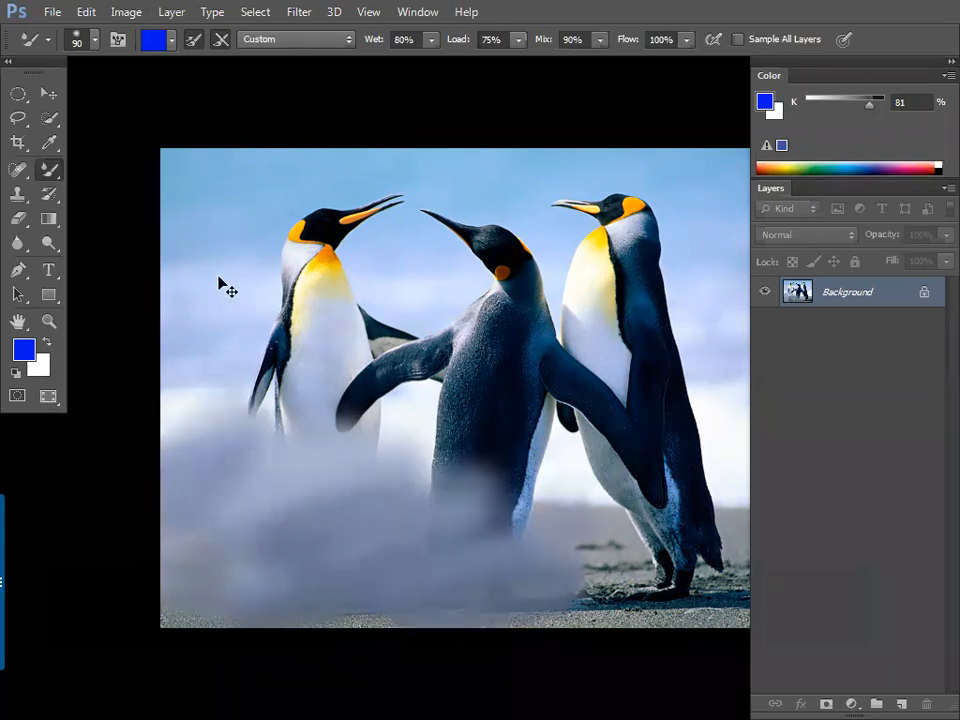
key("ctrl+w")
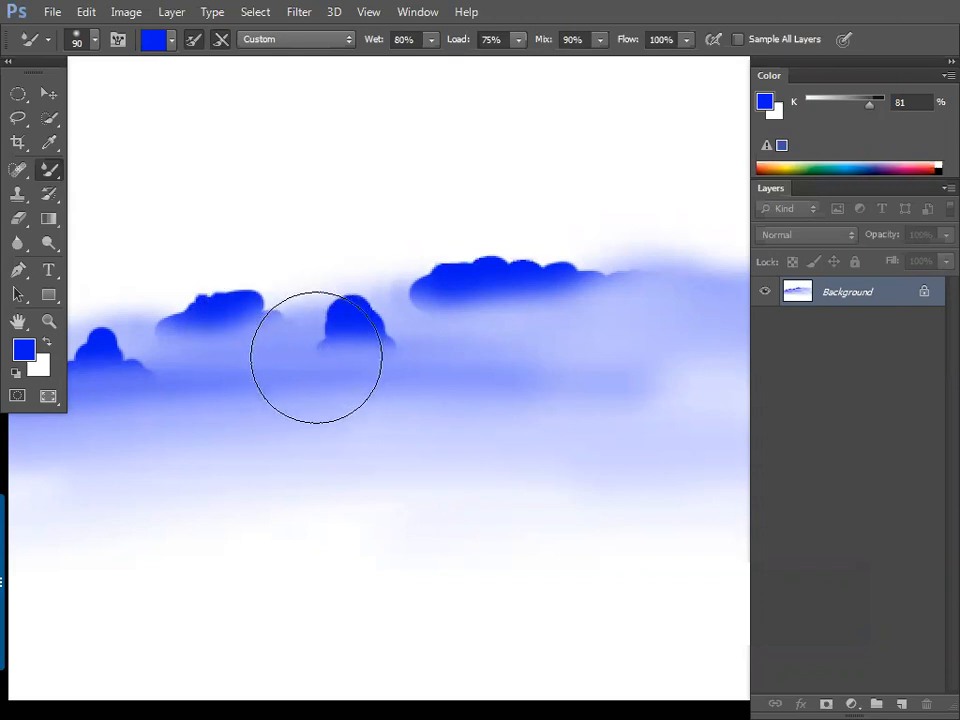
key("ctrl+minus")
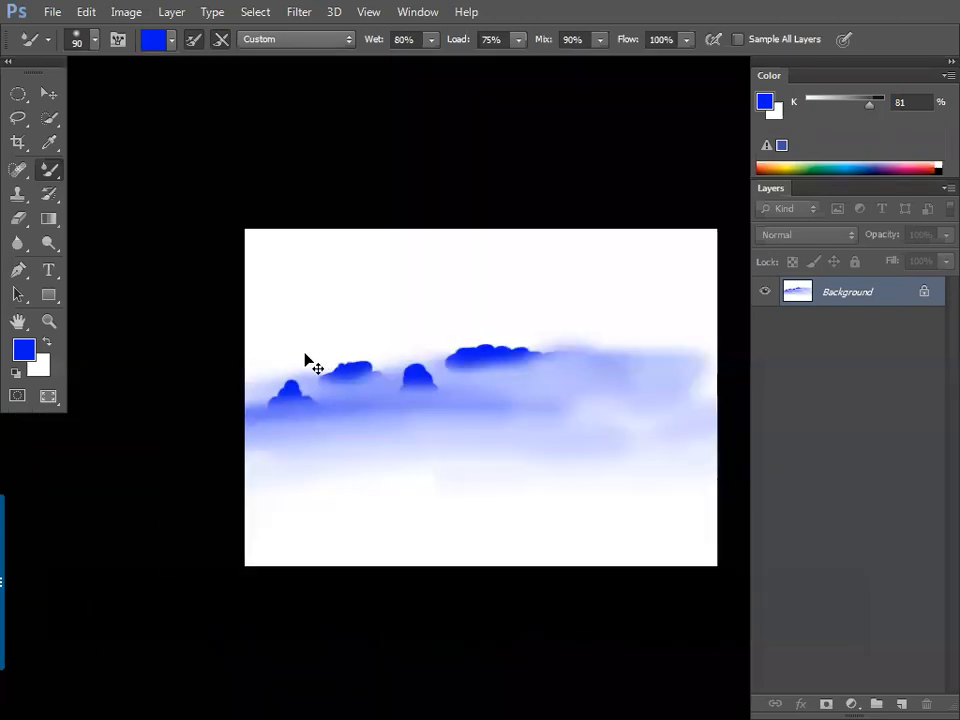
key("ctrl+plus")
left_click_drag(274, 285, 381, 274)
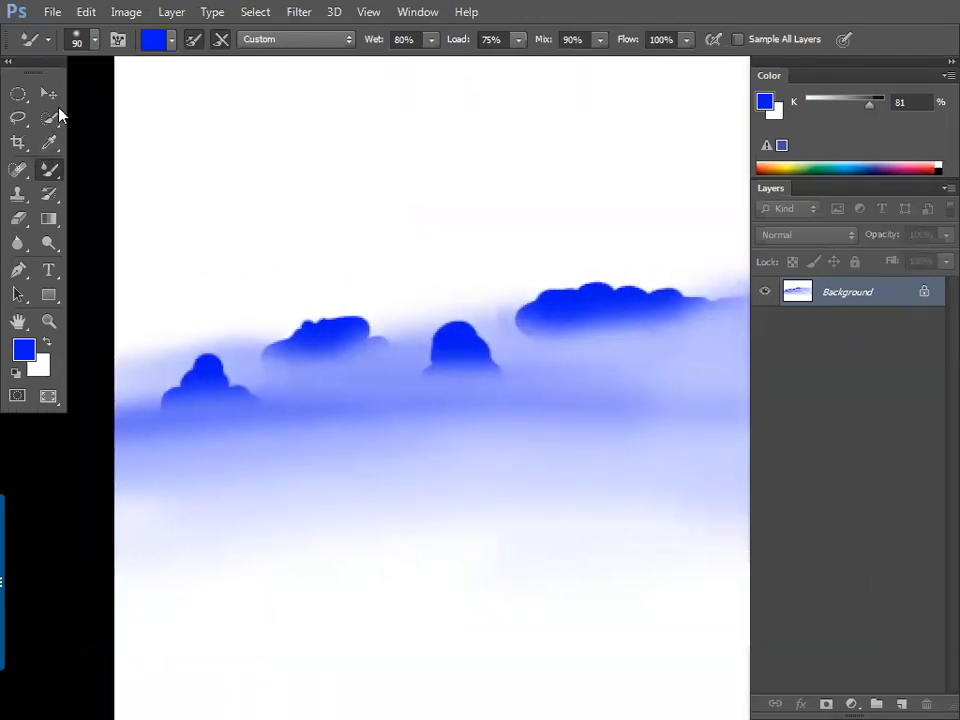
Outline a rounded hill with a narrow winding path leading up between the mounds with the Lasso Tool.
left_click(18, 117)
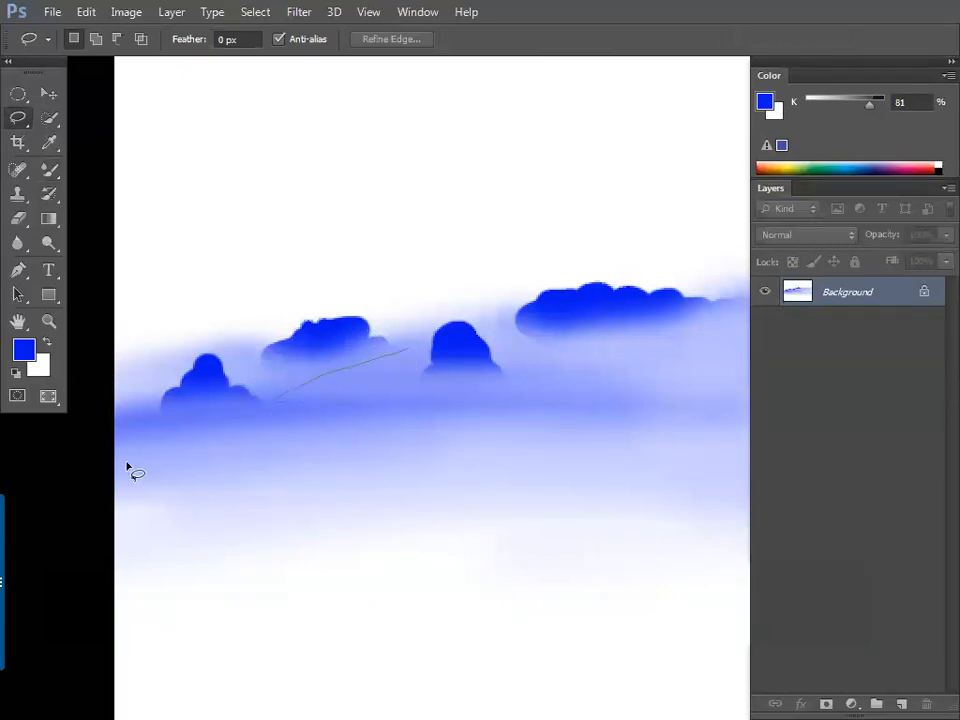
mouse_move(205, 666)
left_mouse_down()
mouse_move(441, 543)
mouse_move(492, 499)
mouse_move(340, 392)
left_mouse_up()
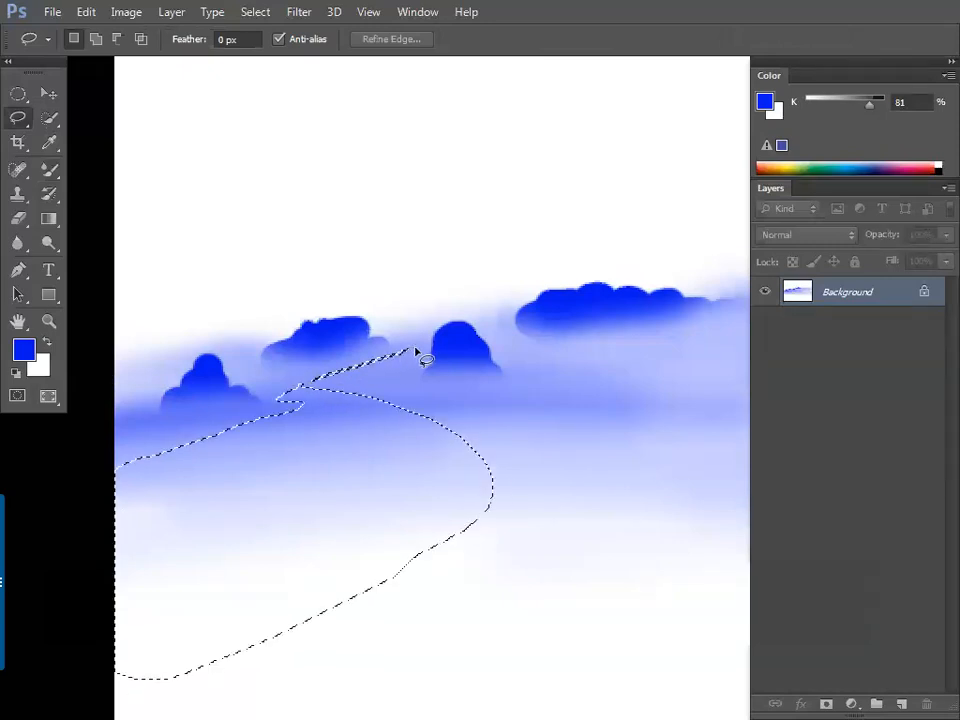
left_click_drag(413, 352, 413, 353)
key("shift")
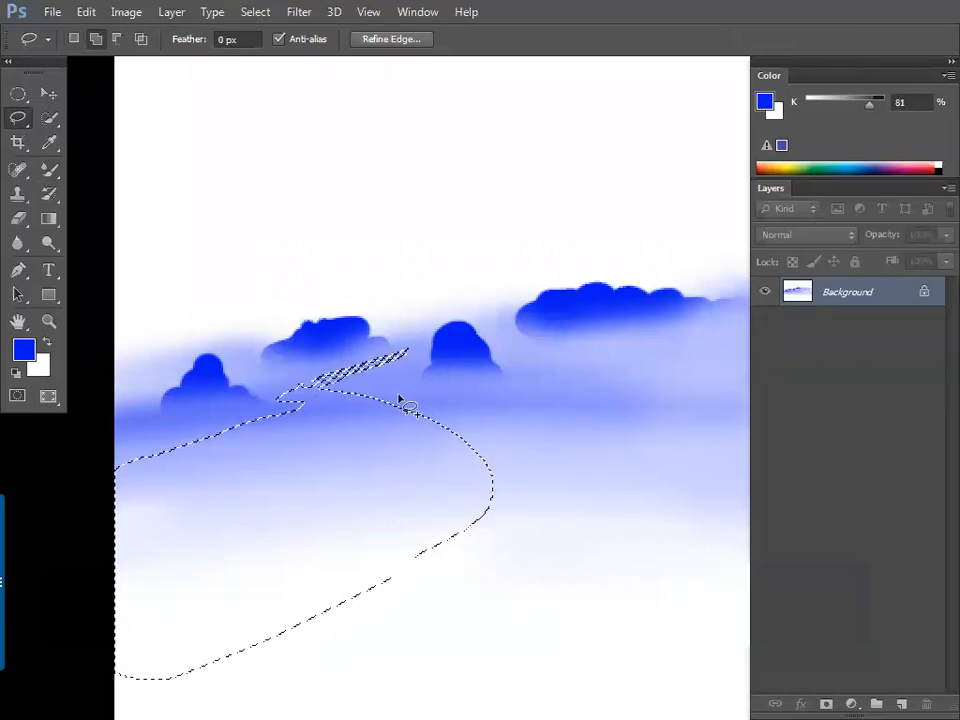
Smear blue below the crest inside the hill selection with the Mixer Brush reduced to size 50.
left_click_drag(49, 169, 128, 165)
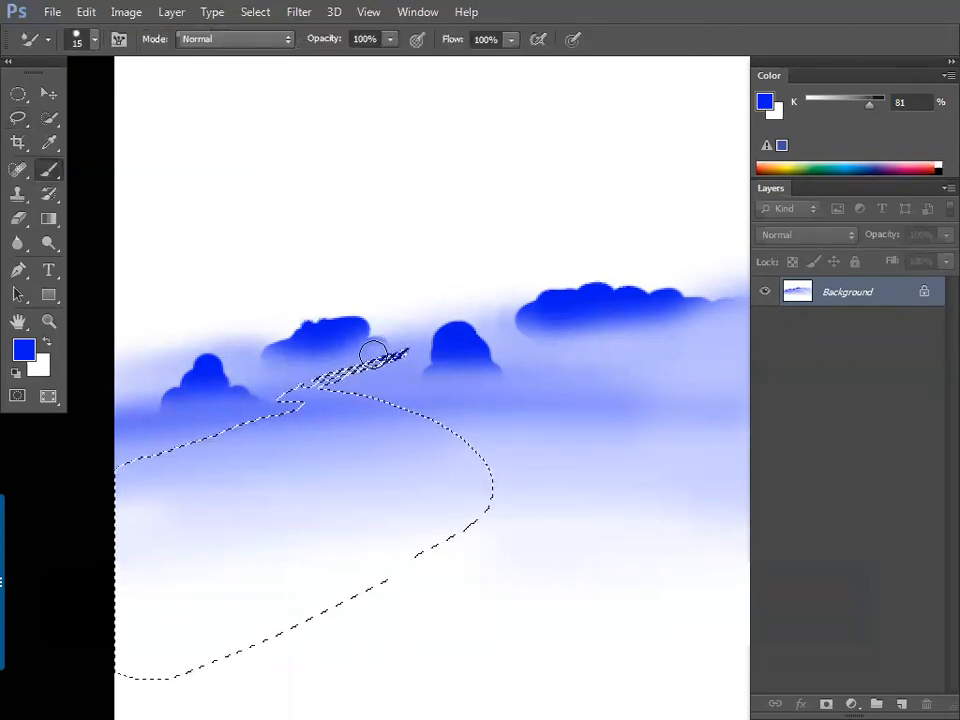
left_click_drag(49, 169, 104, 198)
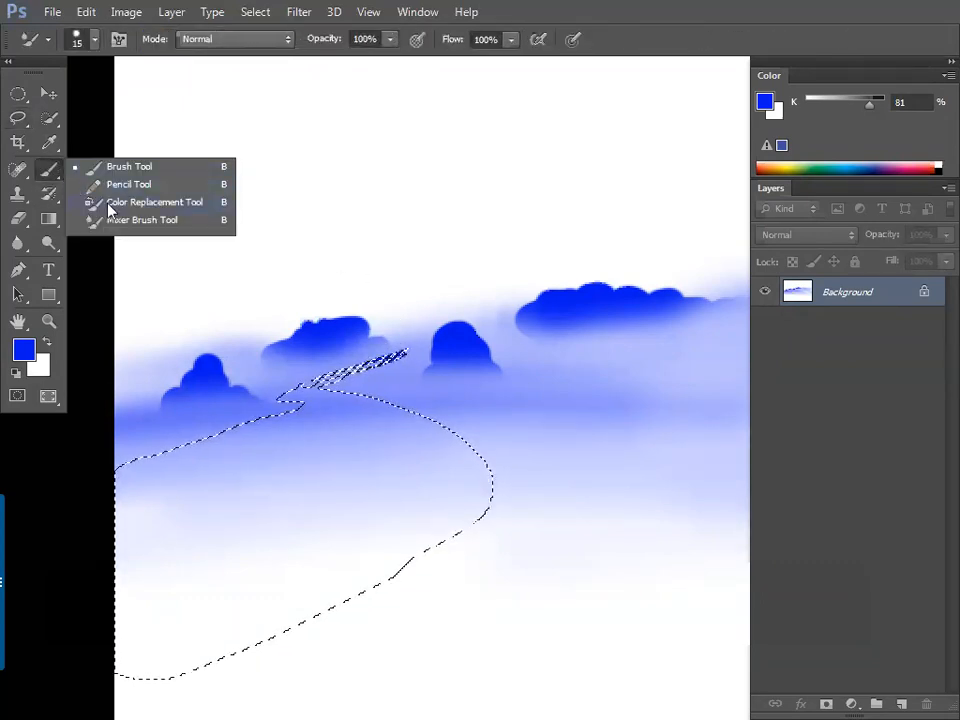
left_click(95, 219)
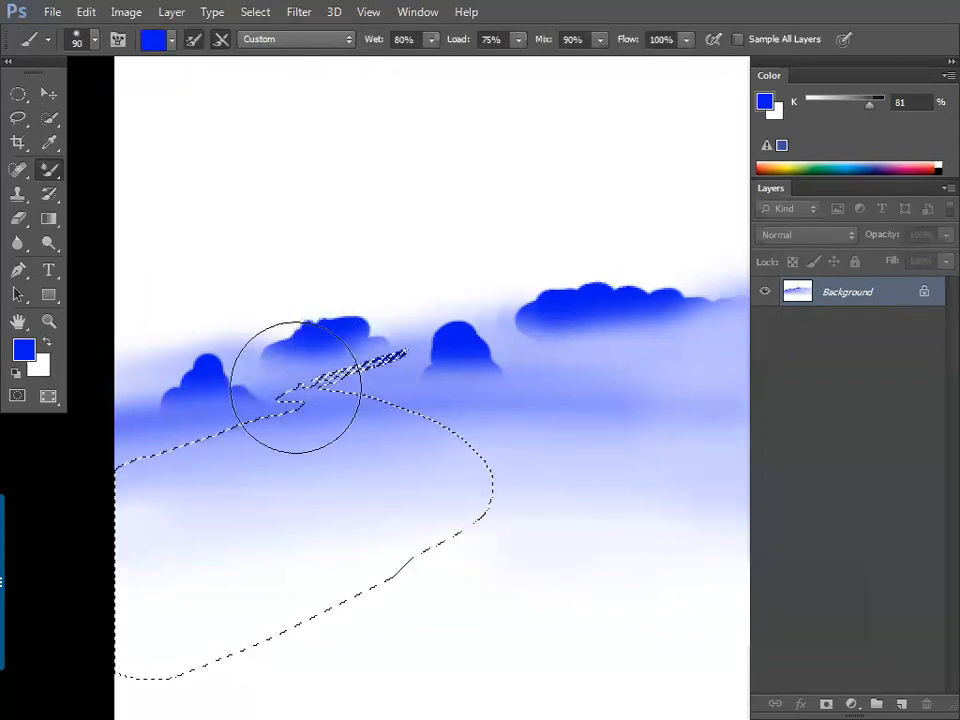
key("bracketleft")
key("bracketleft")
key("bracketleft")
key("bracketleft")
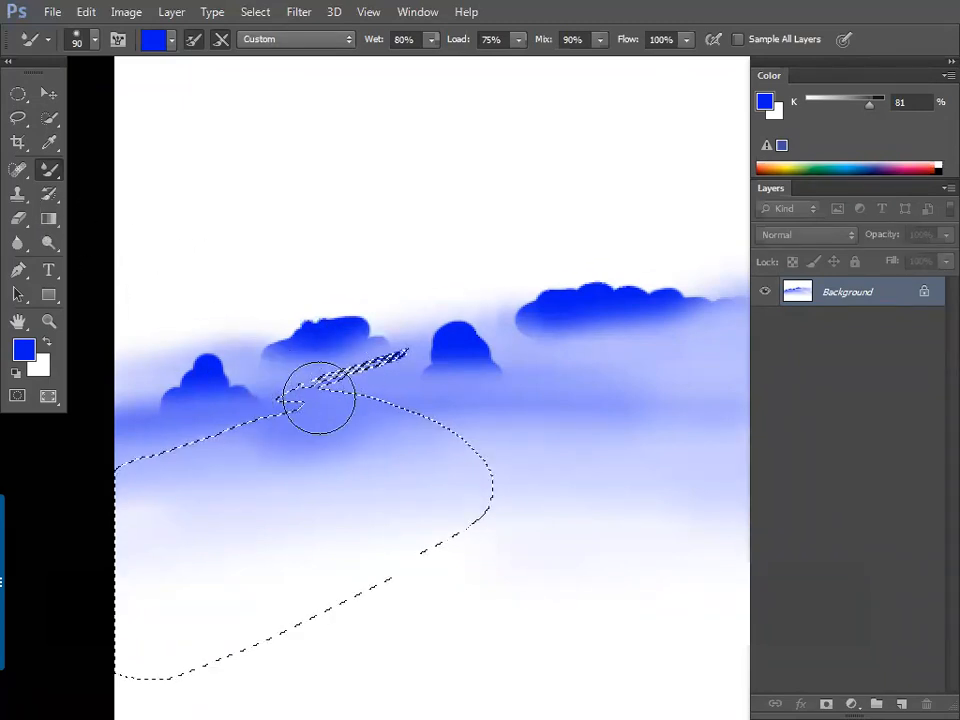
Darken the selected hill's crest and curved right slope with the Mixer Brush at size 50 and clear the selection.
left_click_drag(49, 169, 130, 166)
left_click_drag(332, 393, 273, 403)
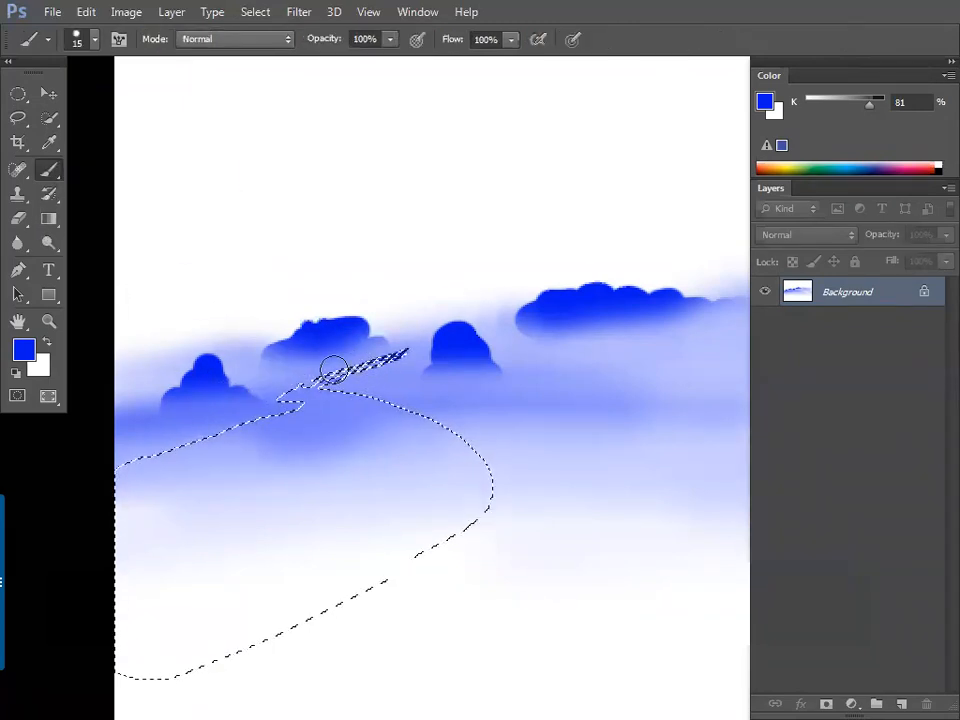
mouse_move(55, 178)
left_mouse_down()
mouse_move(111, 236)
mouse_move(125, 237)
left_mouse_up()
mouse_move(289, 418)
left_mouse_down()
mouse_move(349, 408)
mouse_move(407, 428)
left_mouse_up()
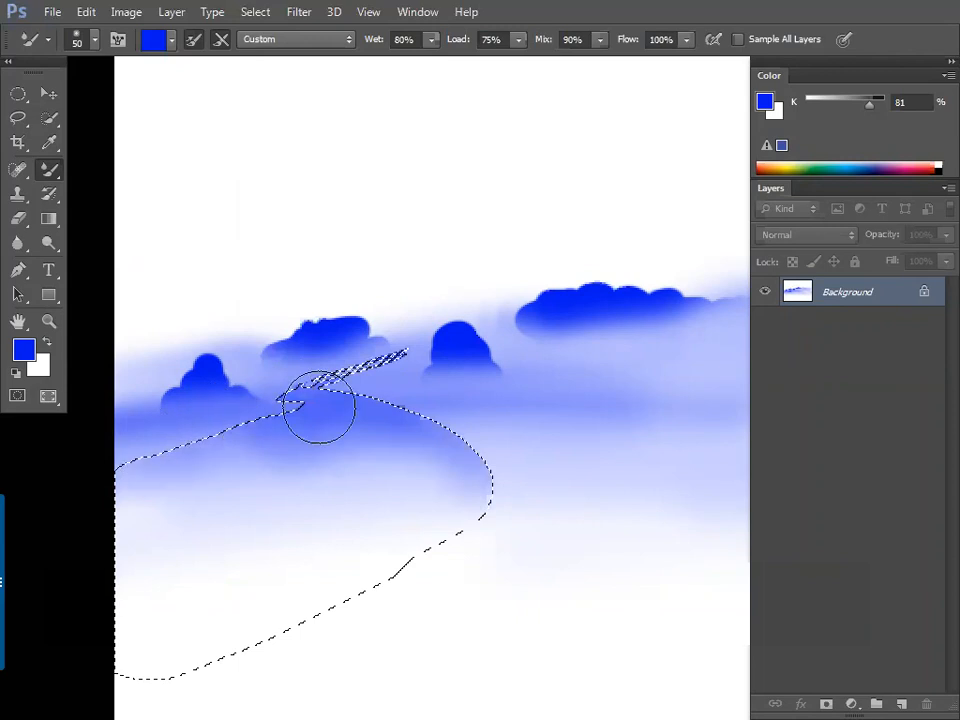
key("ctrl+d")
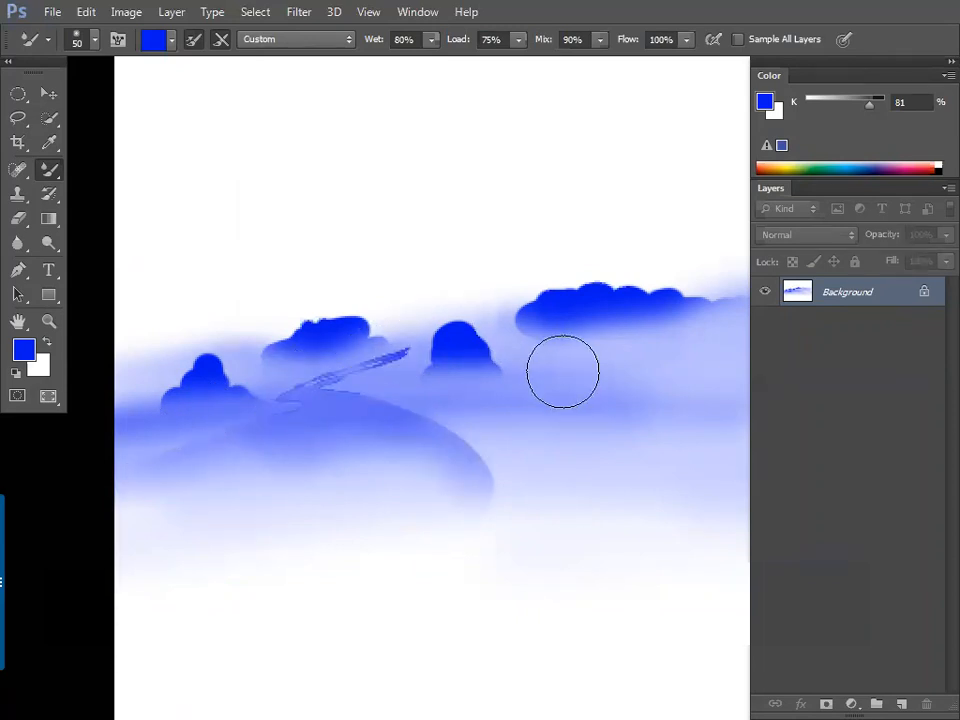
Soften the hard edges of the winding path above the hill with the Mixer Brush at size 9.
key("ctrl+plus")
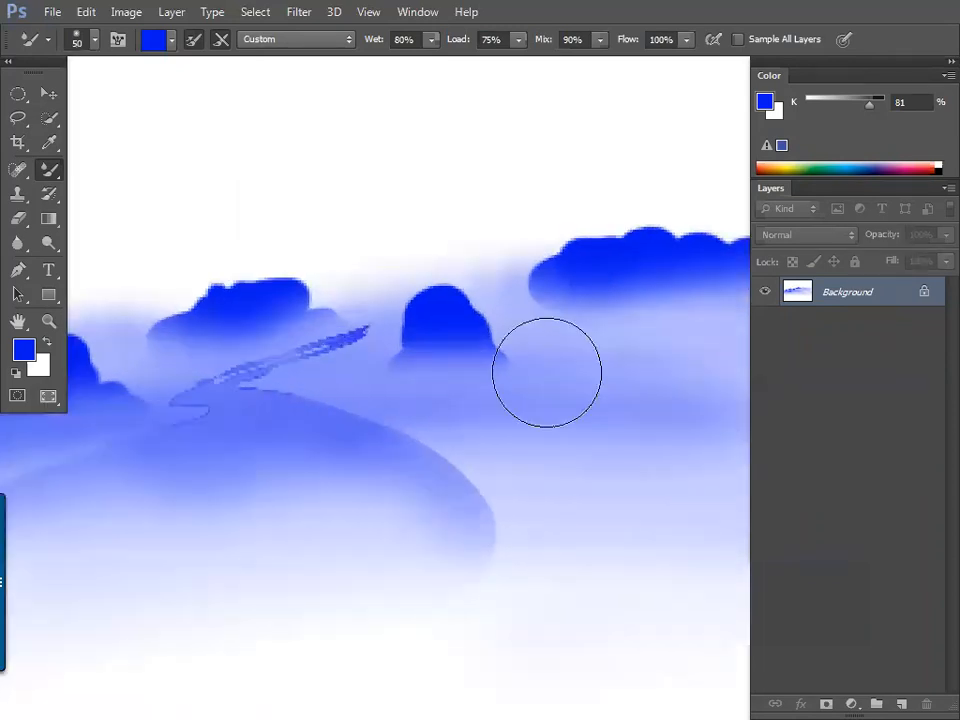
left_click_drag(392, 384, 472, 373)
key("bracketleft")
key("bracketleft")
key("bracketleft")
key("bracketleft")
key("bracketleft")
key("bracketleft")
key("bracketleft")
key("bracketleft")
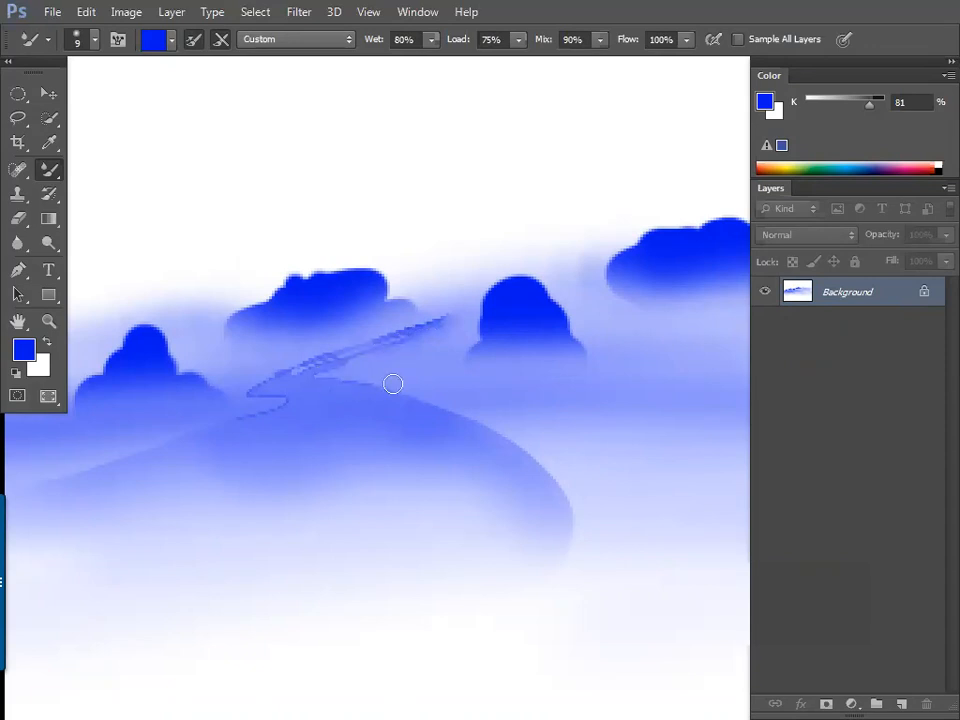
mouse_move(256, 387)
left_mouse_down()
mouse_move(274, 390)
mouse_move(279, 369)
mouse_move(458, 305)
mouse_move(394, 341)
left_mouse_up()
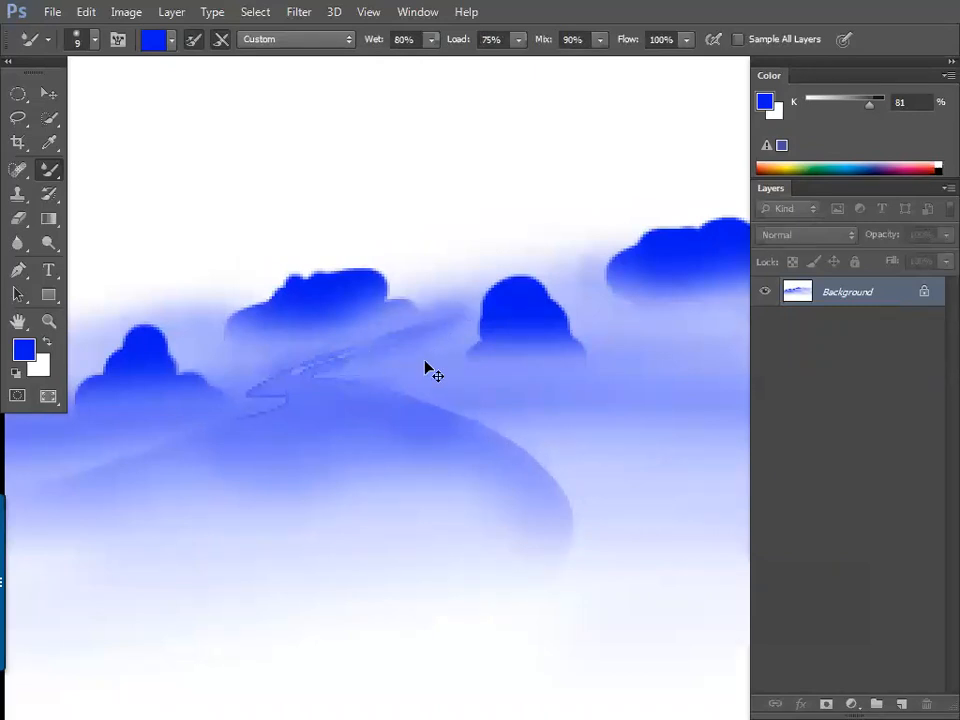
Outline spiky grass on the hill's crest with the Lasso Tool, fill it with the blue foreground color, and deselect.
key("ctrl+minus")
key("ctrl+minus")
key("ctrl+plus")
key("ctrl+plus")
key("ctrl+plus")
left_click_drag(250, 414, 363, 412)
right_click(51, 170)
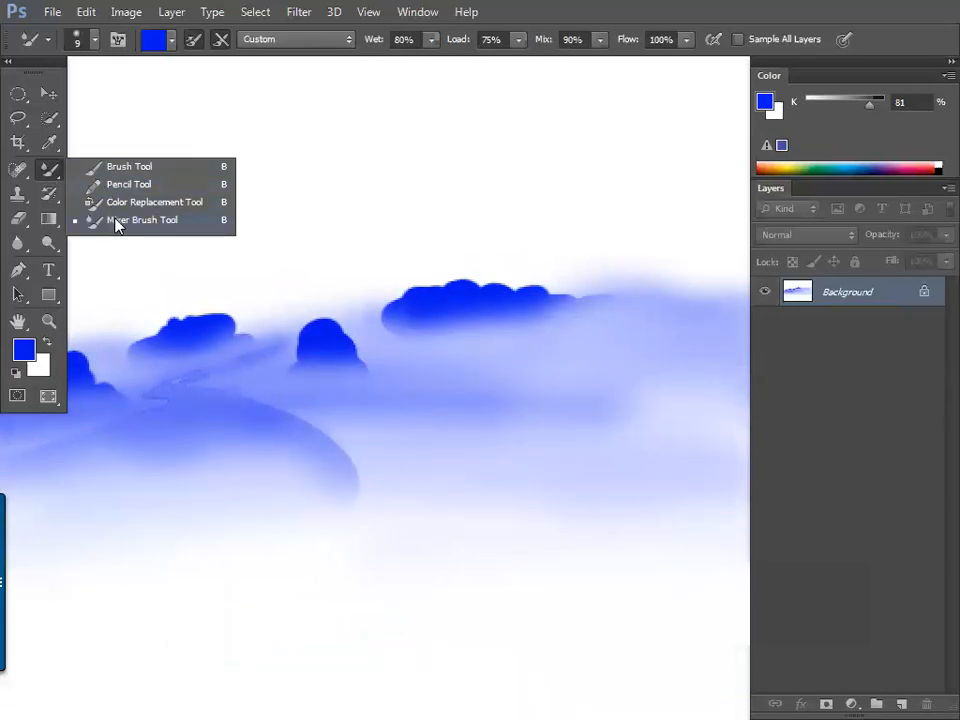
left_click(115, 222)
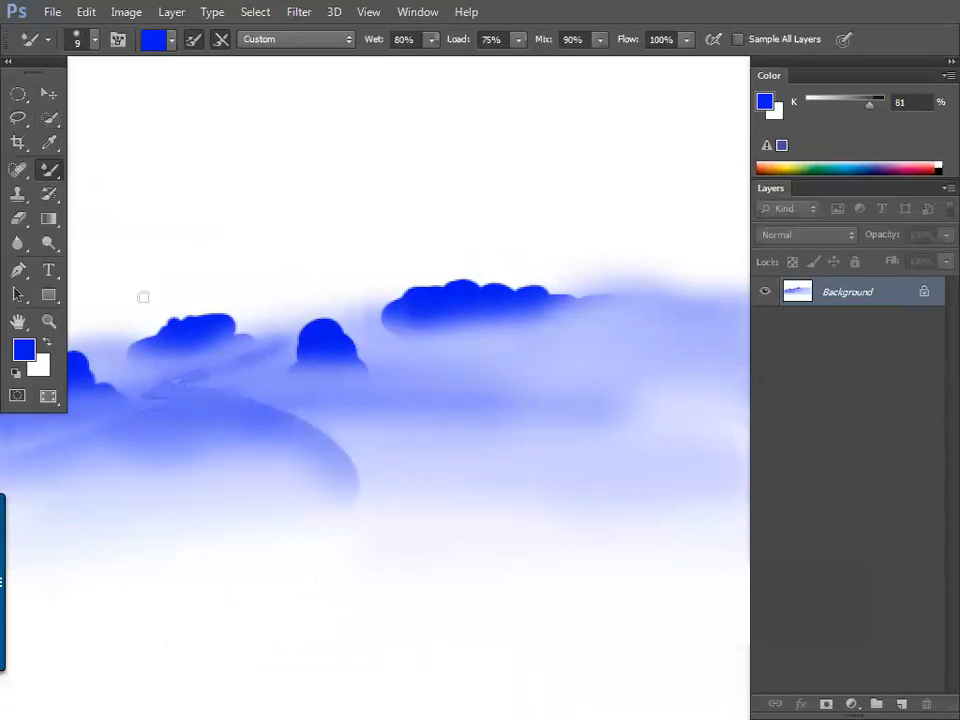
left_click(20, 118)
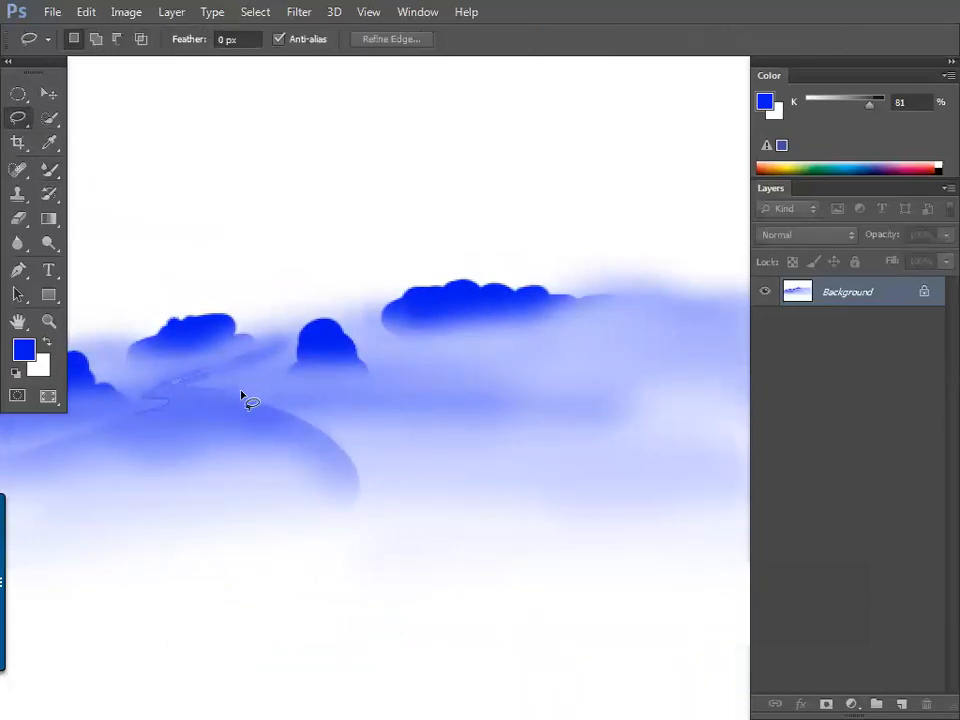
mouse_move(241, 377)
left_mouse_down()
mouse_move(244, 399)
mouse_move(261, 381)
mouse_move(265, 400)
mouse_move(280, 398)
mouse_move(302, 416)
mouse_move(262, 403)
mouse_move(209, 405)
mouse_move(228, 399)
left_mouse_up()
key("alt+BackSpace")
key("ctrl+d")
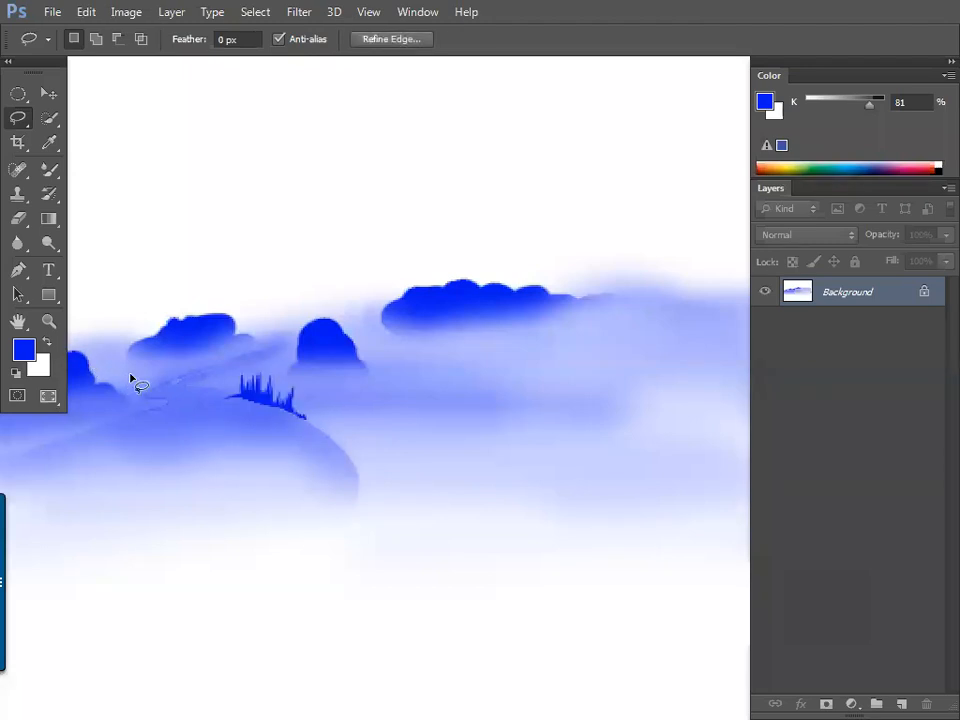
Blend the base of the spiky grass into the hill's crest and slope with the Mixer Brush at size 9.
key("ctrl+plus")
key("ctrl+plus")
left_click_drag(206, 398, 429, 323)
left_click_drag(56, 172, 97, 190)
left_click(130, 220)
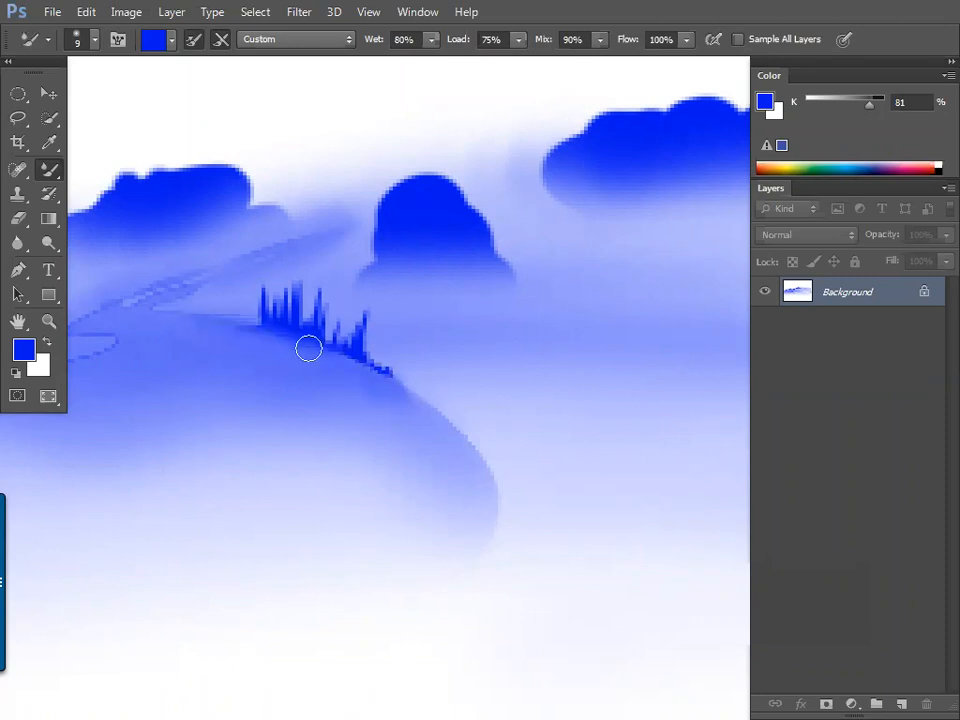
left_click_drag(209, 386, 416, 381)
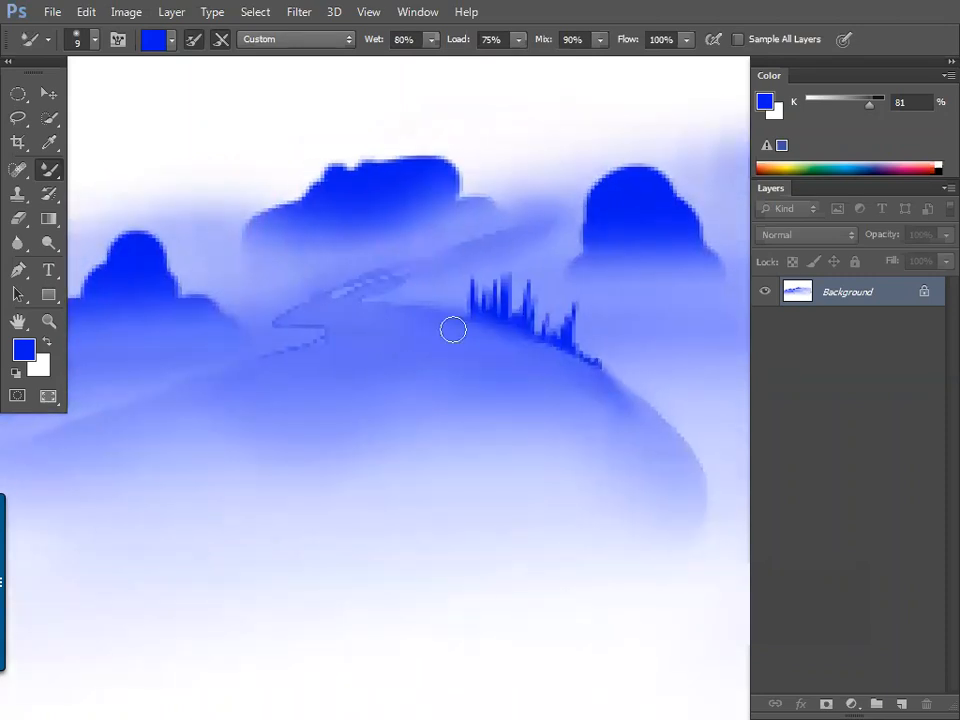
Examine the whole painting in full-screen mode at several zoom levels.
key("ctrl+minus")
key("ctrl+minus")
key("ctrl+minus")
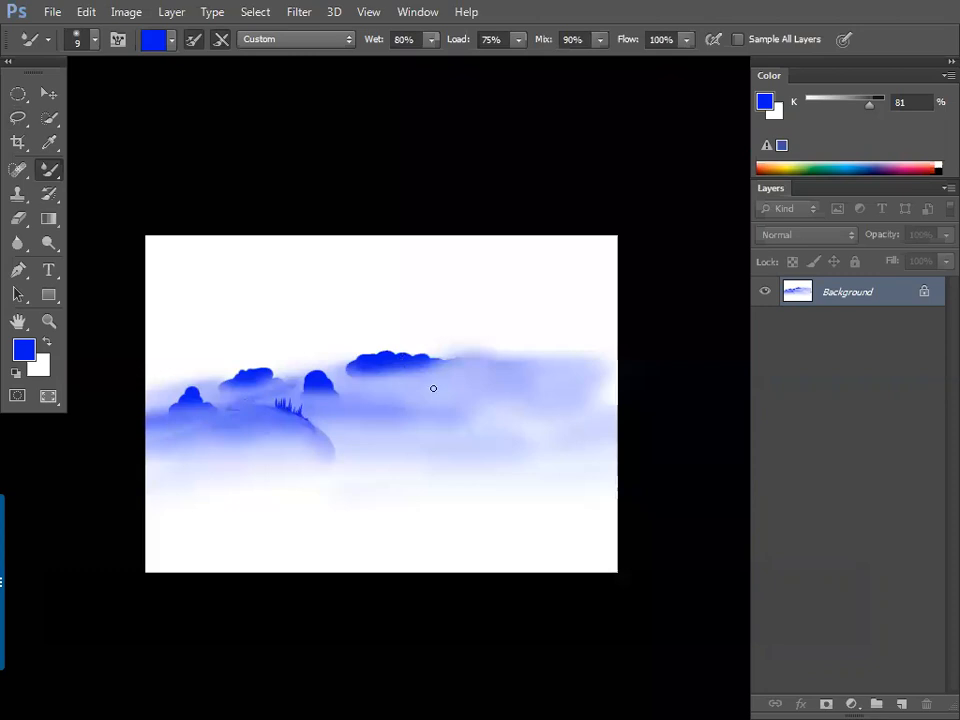
key("f")
key("ctrl+plus")
key("ctrl+plus")
key("ctrl+plus")
key("ctrl+plus")
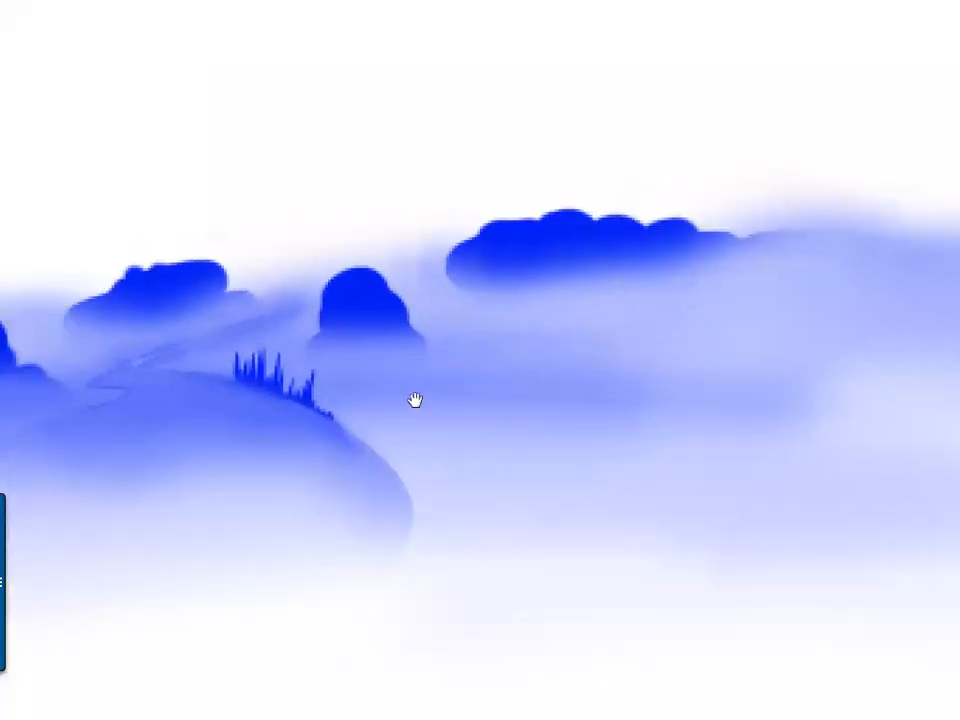
key("ctrl+minus")
key("ctrl+minus")
key("ctrl+minus")
key("ctrl+plus")
key("ctrl+plus")
key("ctrl+plus")
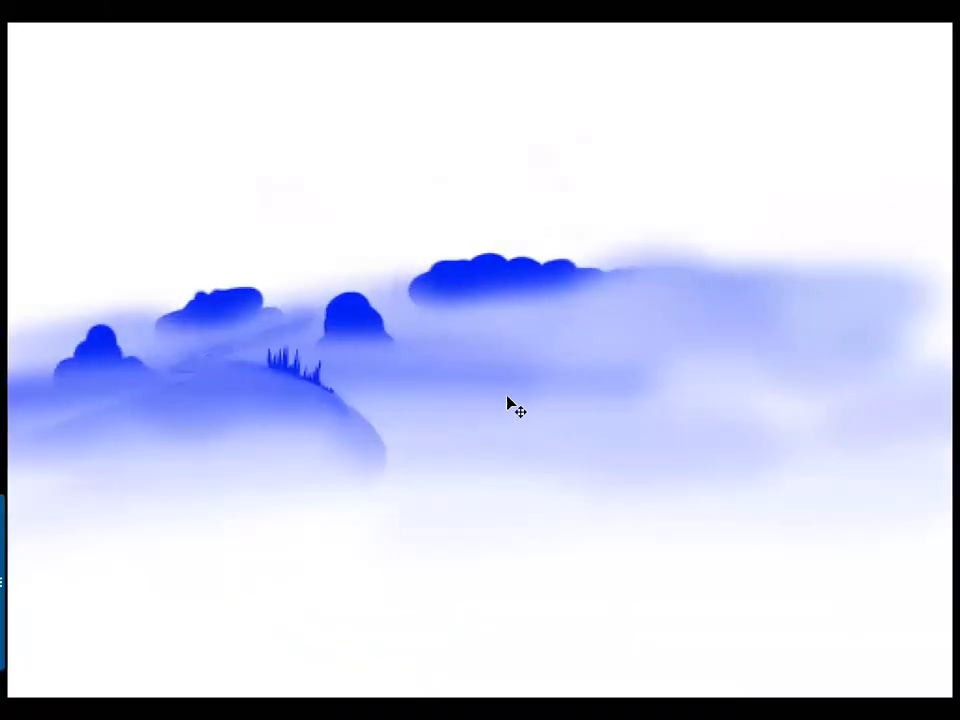
left_click_drag(499, 371, 456, 397)
key("f")
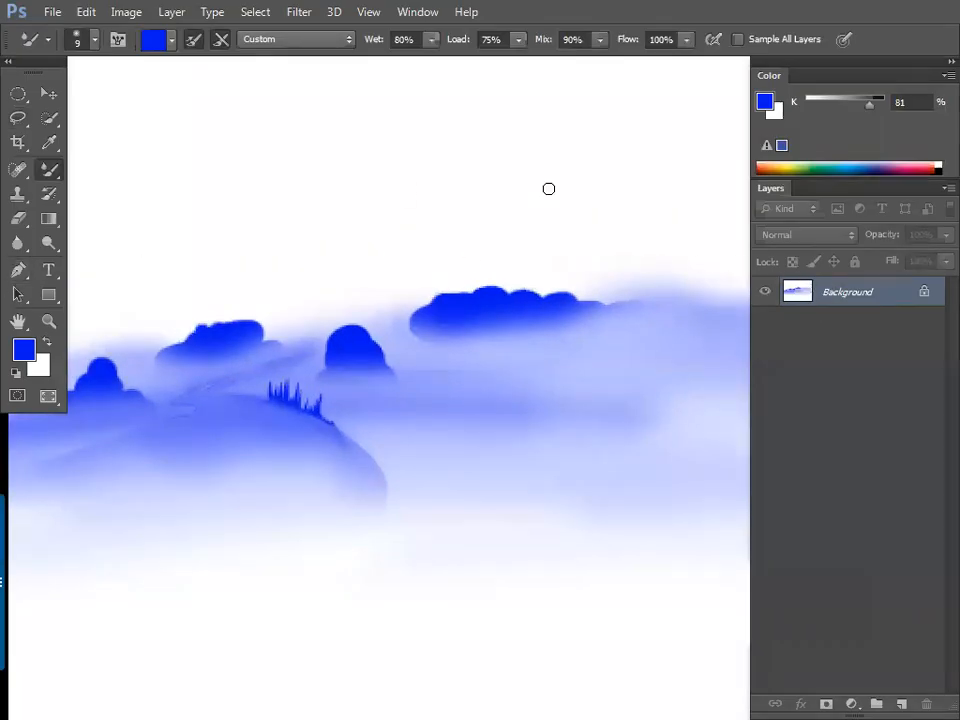
Set the Brush Tool to size 4 and change the foreground color to the pinkish red f90354.
right_click(55, 172)
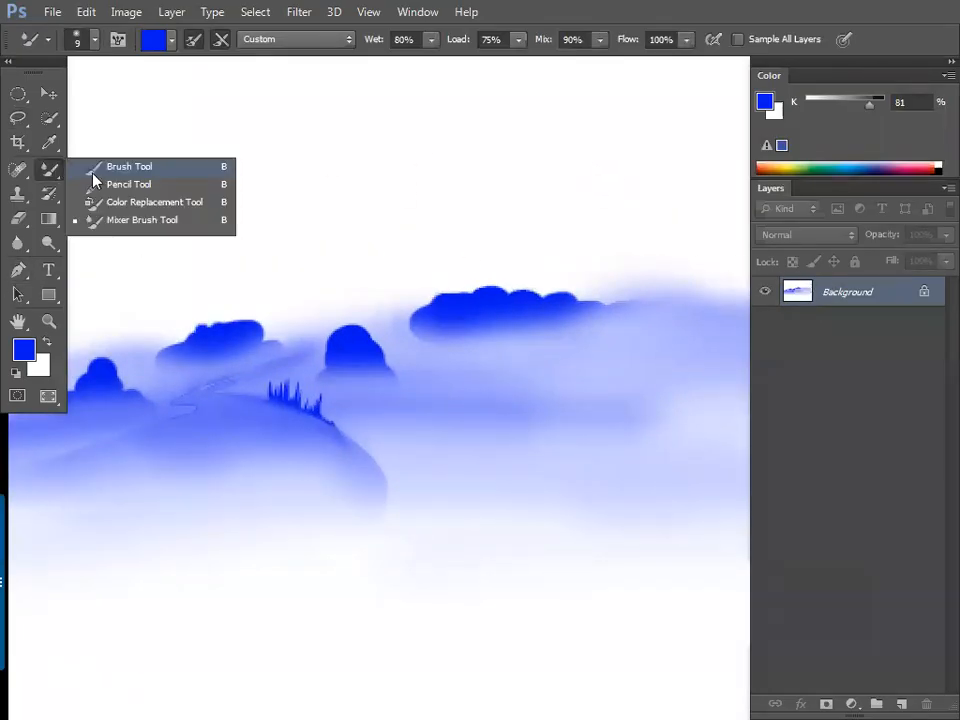
left_click(140, 165)
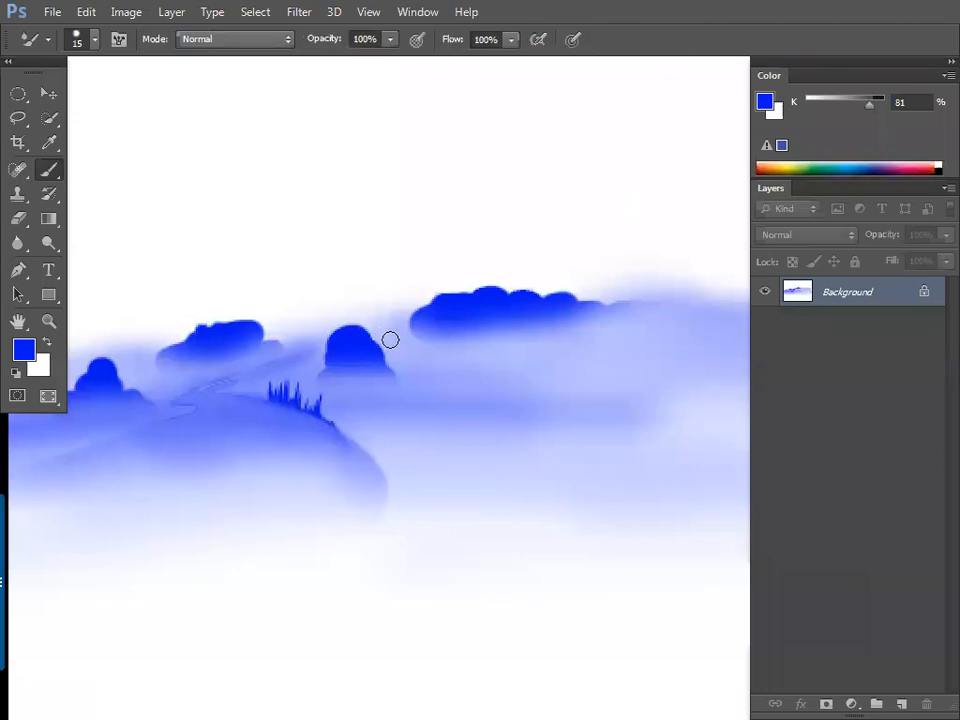
left_click_drag(515, 389, 385, 349)
left_click(47, 172)
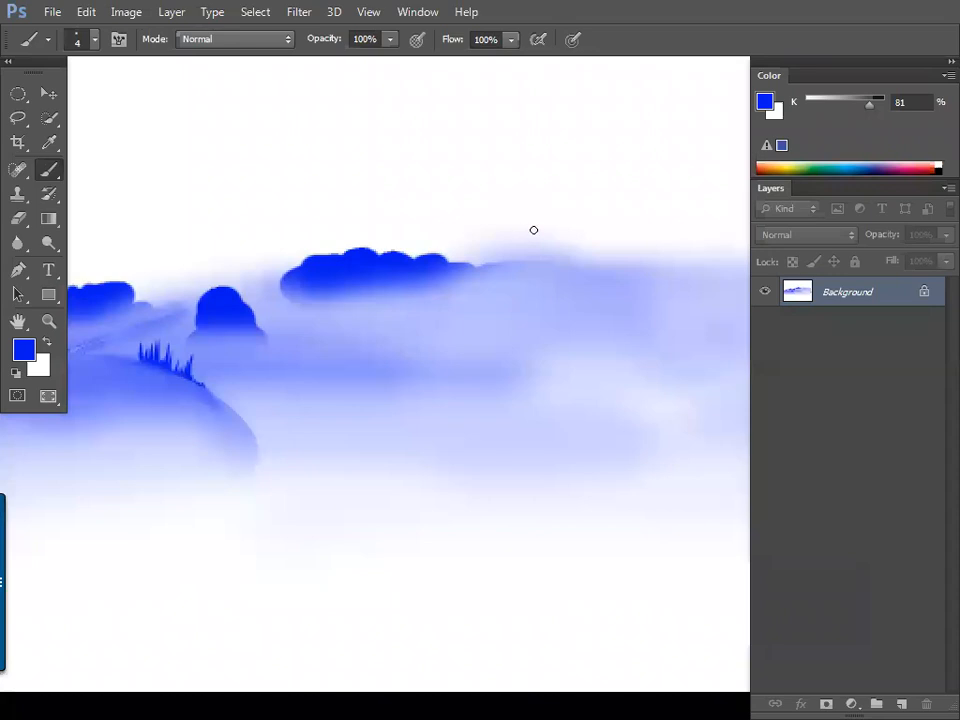
right_click(49, 169)
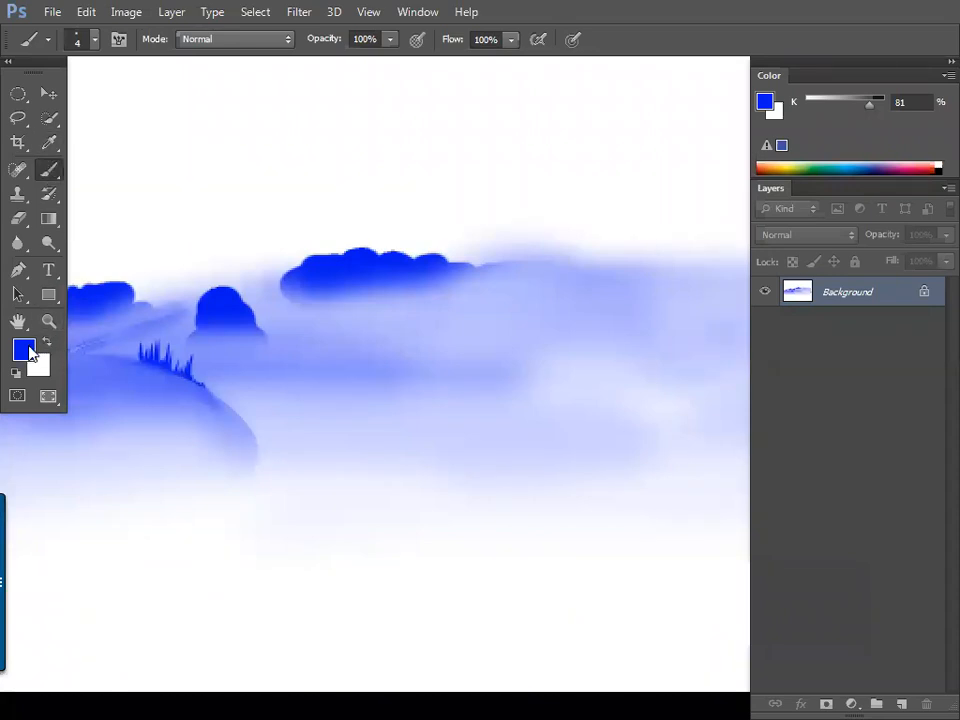
left_click(23, 349)
left_click(440, 428)
left_click_drag(417, 422, 418, 420)
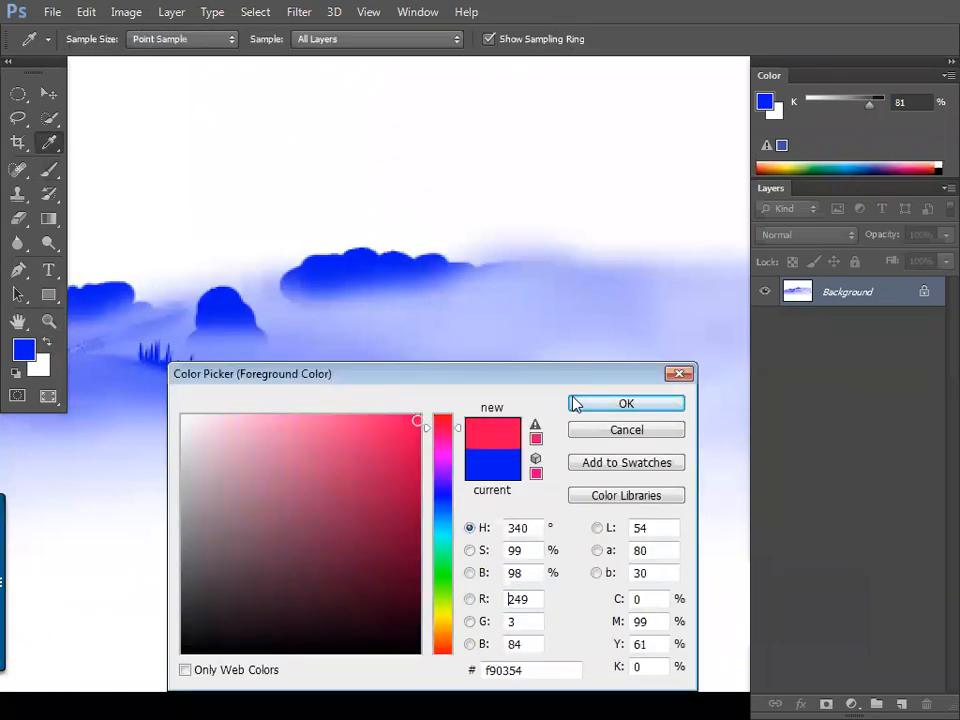
key("Return")
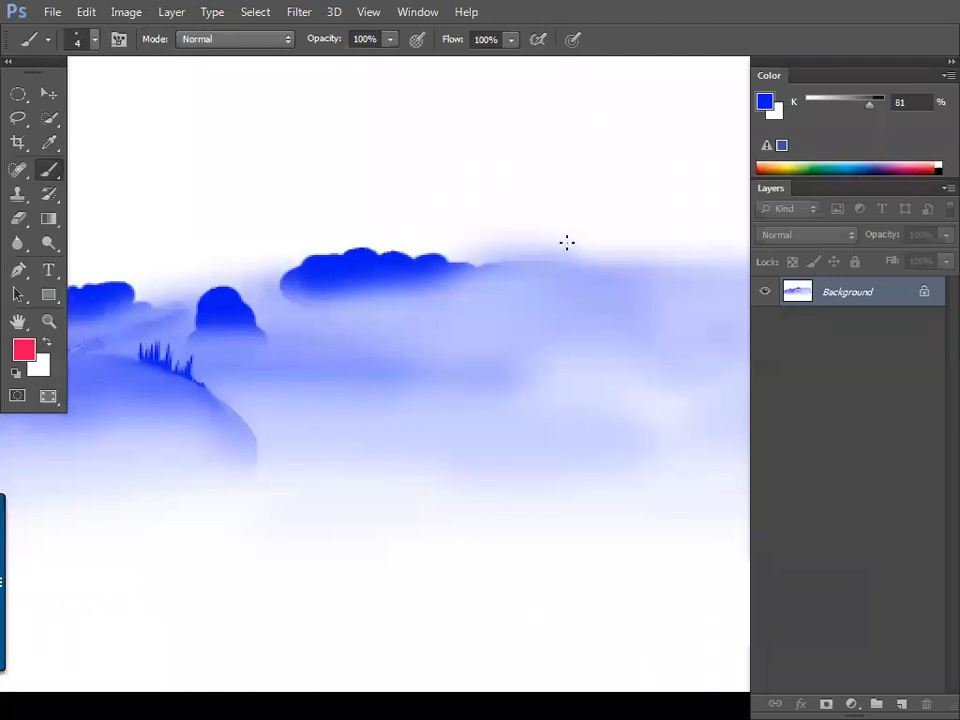
Paint a tall and a shorter pinkish-red pine tree at brush size 1, blending their bases with the Mixer Brush at size 9.
mouse_move(558, 274)
left_mouse_down()
mouse_move(564, 257)
mouse_move(561, 280)
left_mouse_up()
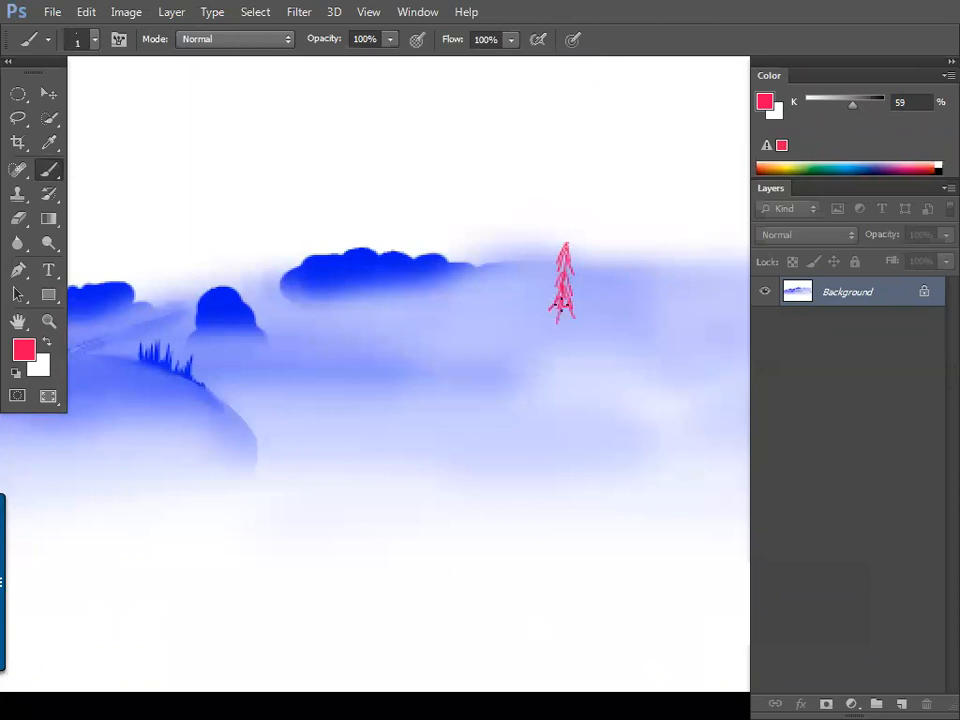
mouse_move(563, 320)
left_mouse_down()
mouse_move(561, 359)
mouse_move(559, 309)
mouse_move(556, 402)
left_mouse_up()
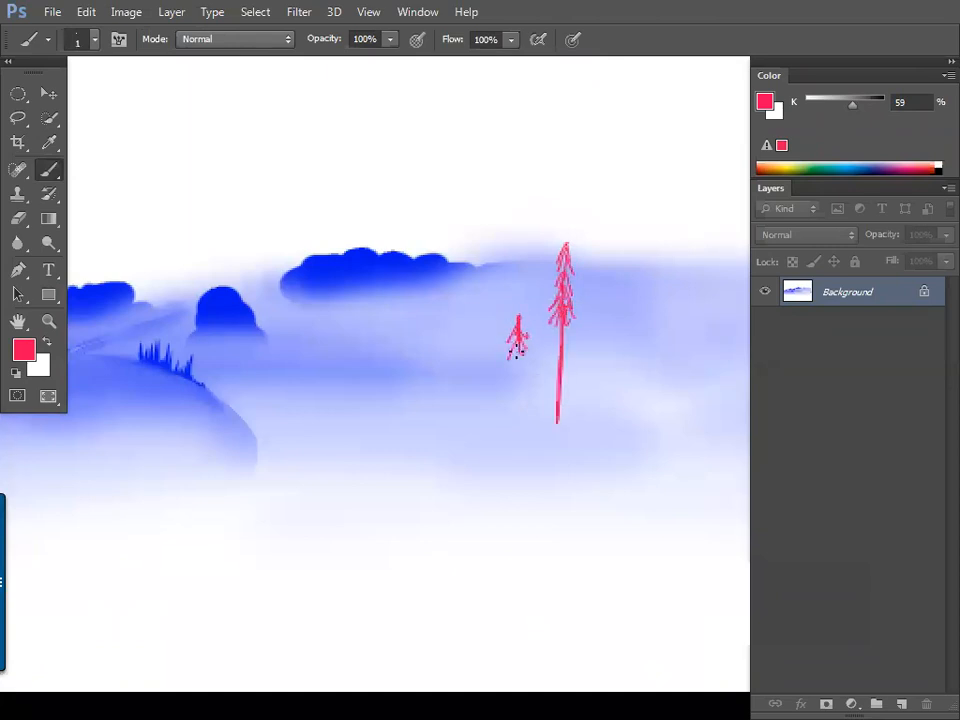
left_click_drag(514, 352, 516, 424)
right_click(51, 174)
left_click(140, 218)
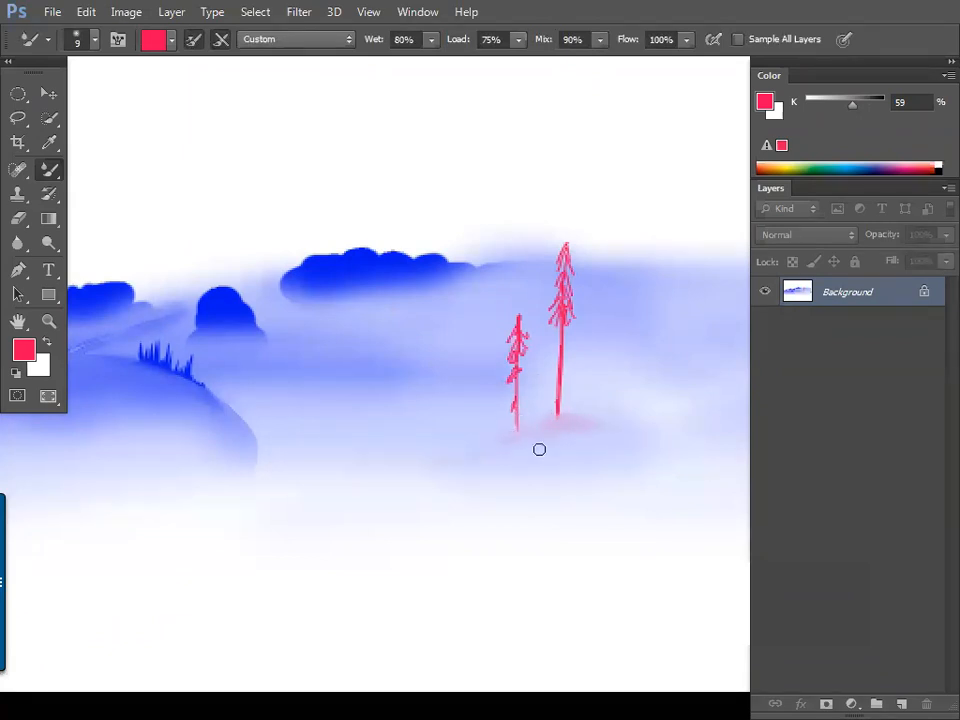
Select a thin, uneven strip of ground at the base of both trees with the Lasso Tool and activate the Brush Tool.
left_click(22, 118)
mouse_move(555, 427)
left_mouse_down()
mouse_move(563, 415)
mouse_move(598, 429)
mouse_move(481, 437)
mouse_move(550, 432)
left_mouse_up()
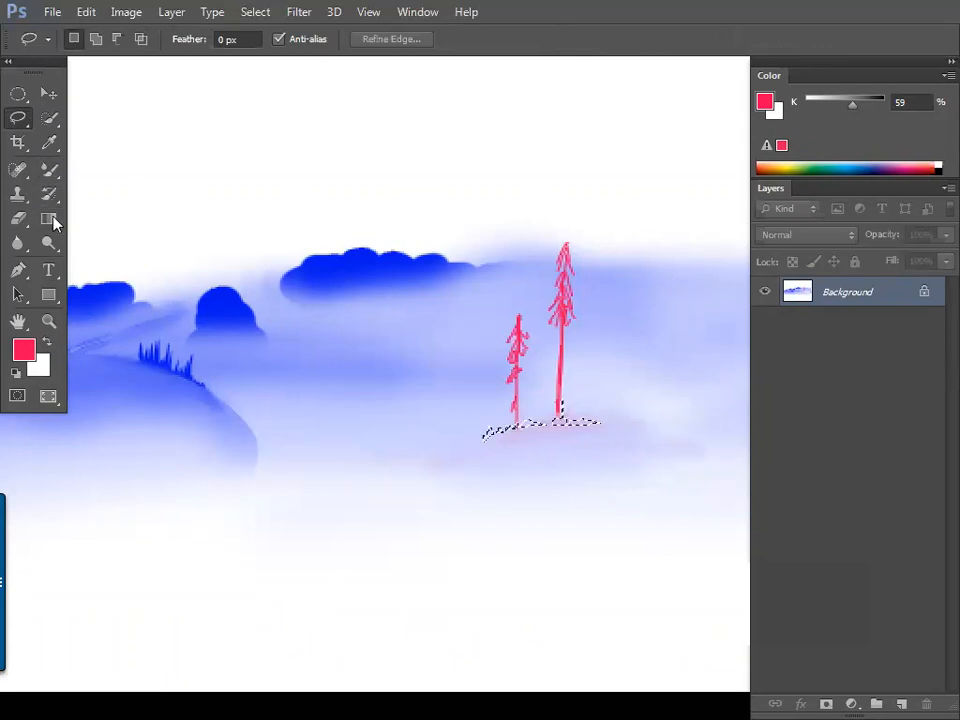
left_click_drag(49, 170, 115, 165)
left_click(23, 349)
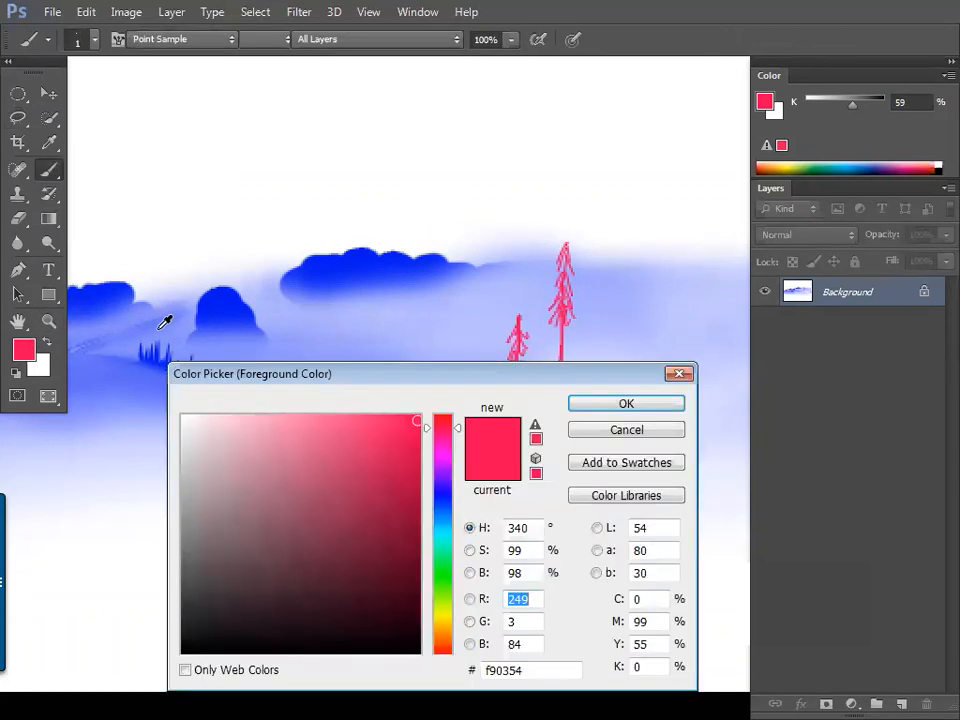
left_click(437, 565)
left_click(627, 429)
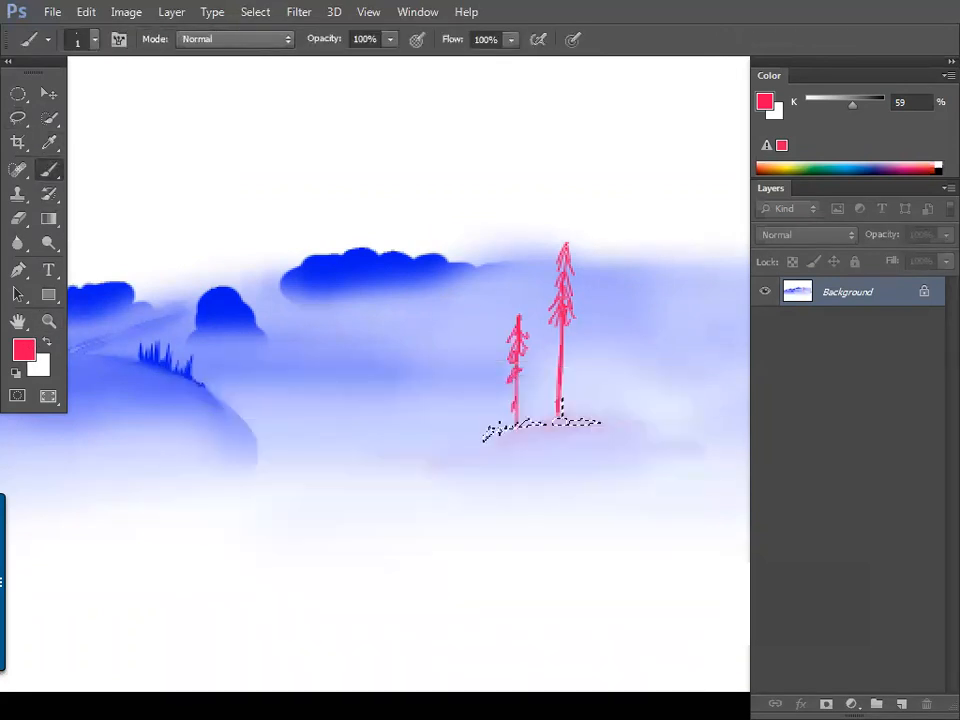
Paint the selected ground strip under the trees bright green at brush size 7, clear the selection and activate the Mixer Brush Tool.
left_click_drag(487, 432, 503, 425)
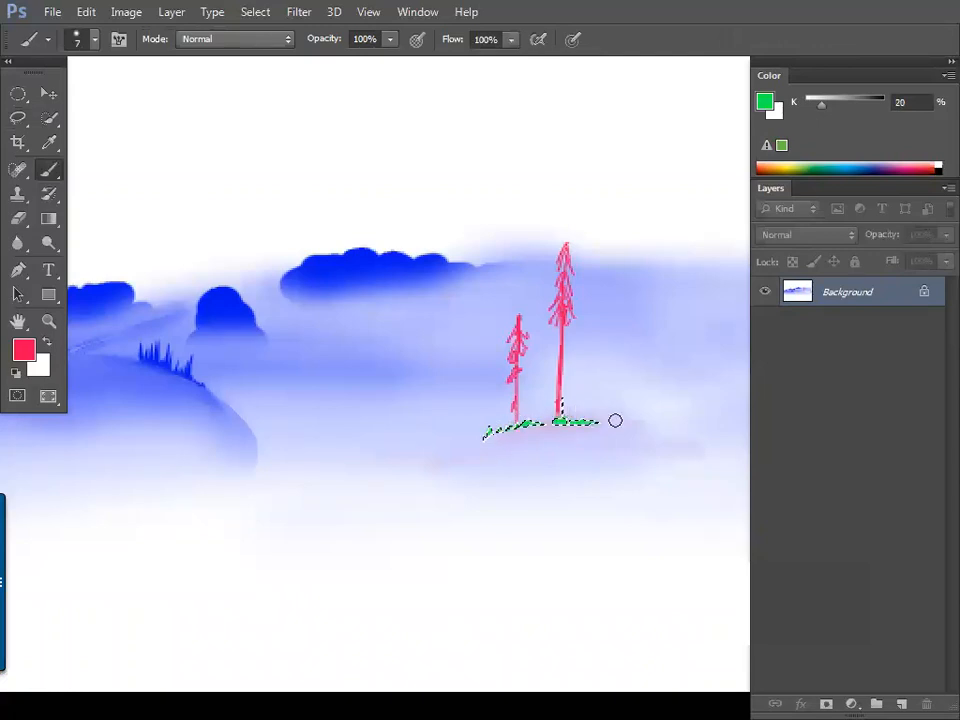
right_click(49, 169)
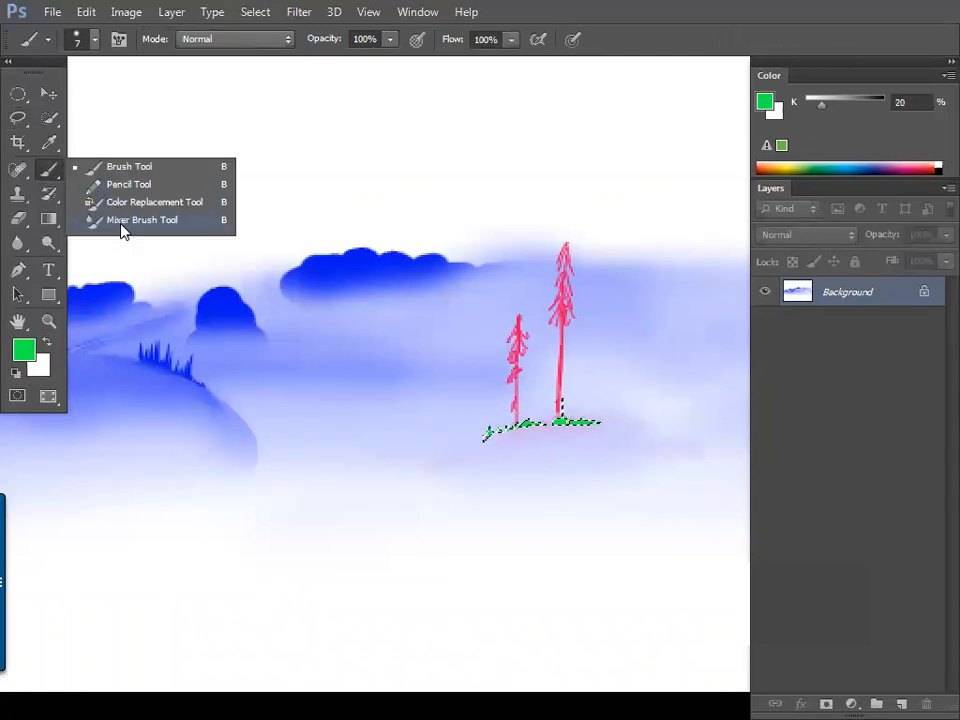
left_click(122, 222)
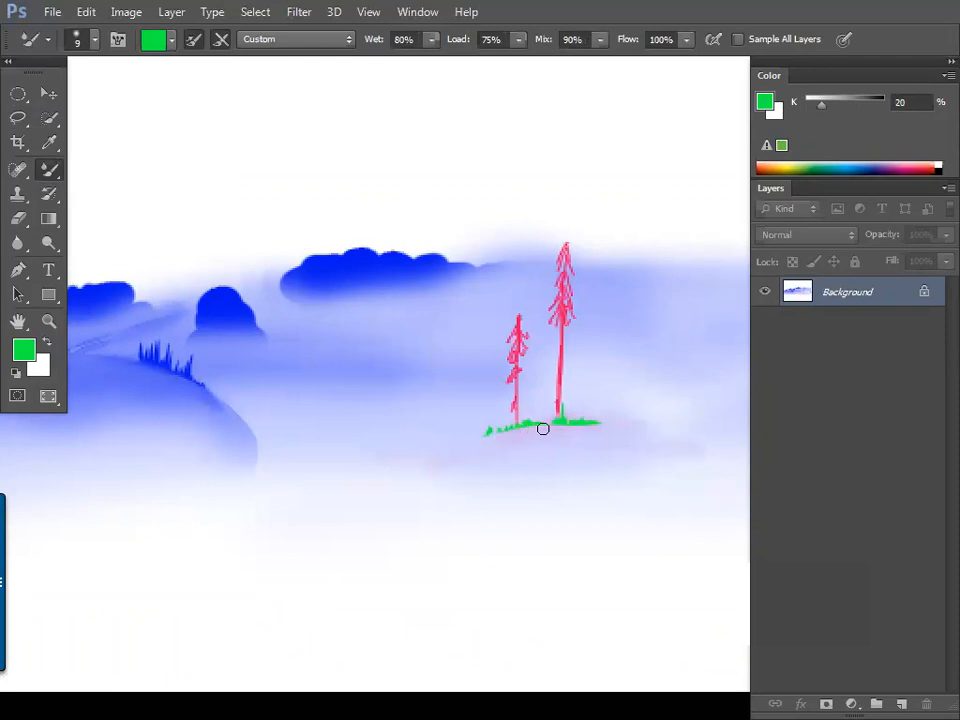
Invert the colors of the whole painting.
key("f")
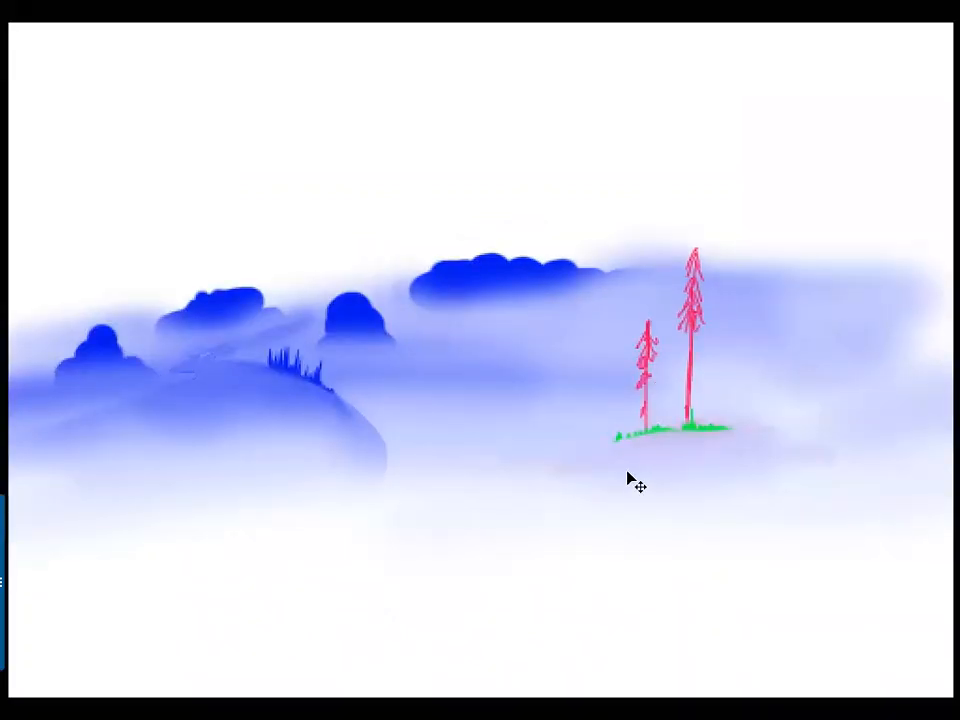
key("ctrl+minus")
key("ctrl+minus")
key("f")
key("f")
key("ctrl+plus")
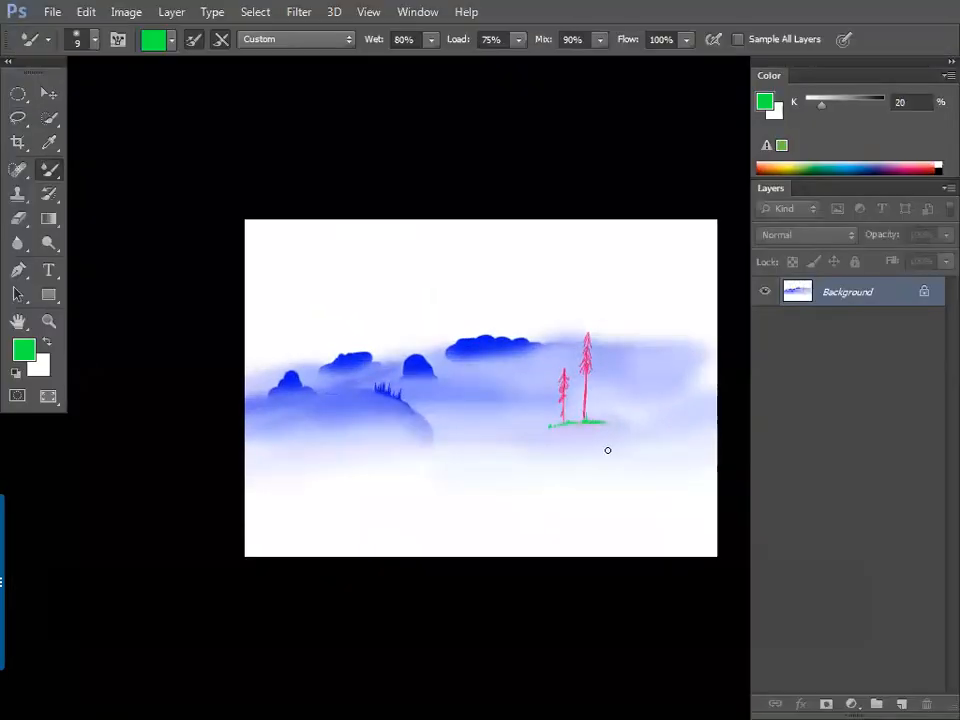
key("ctrl+i")
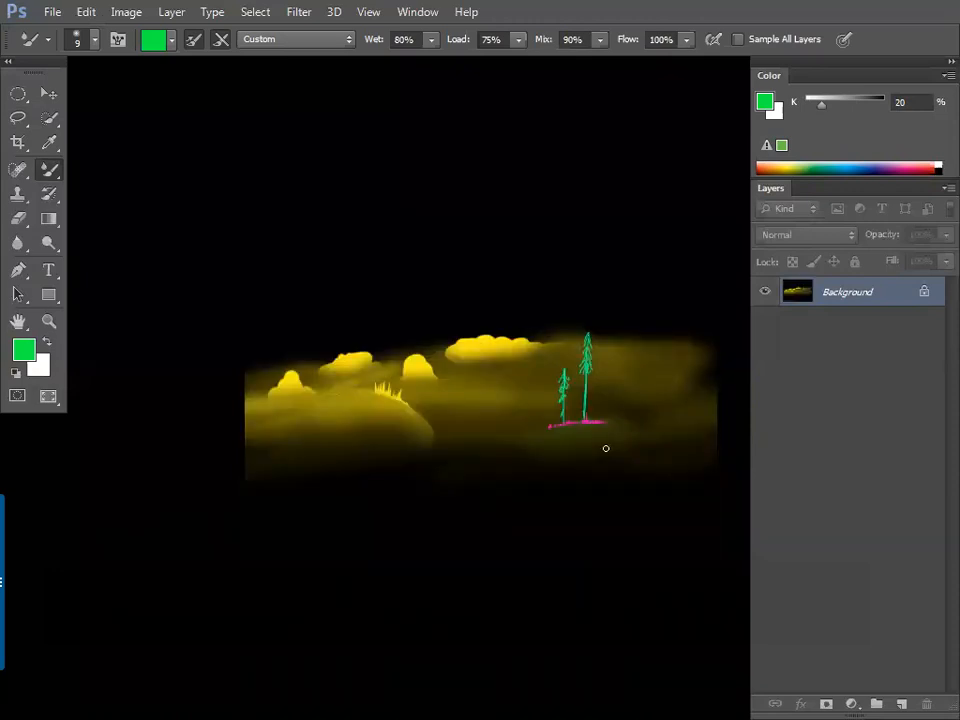
Examine the inverted painting in full-screen mode at several zoom levels.
key("f")
key("f")
key("f")
key("f")
key("ctrl+plus")
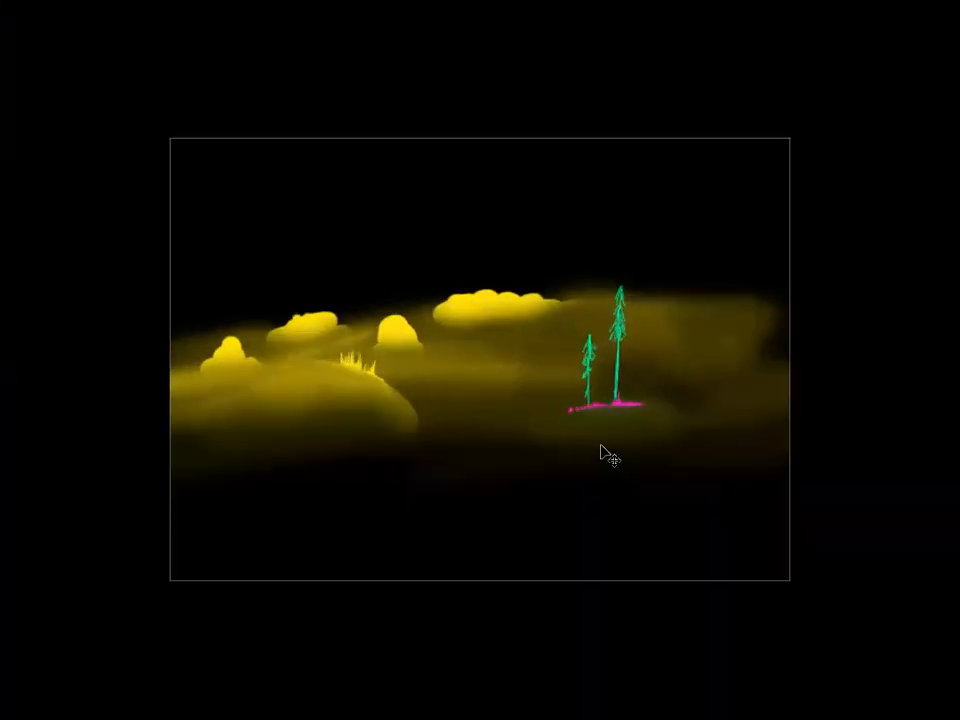
key("ctrl+plus")
key("ctrl+plus")
left_click_drag(446, 411, 617, 419)
left_click_drag(801, 427, 522, 409)
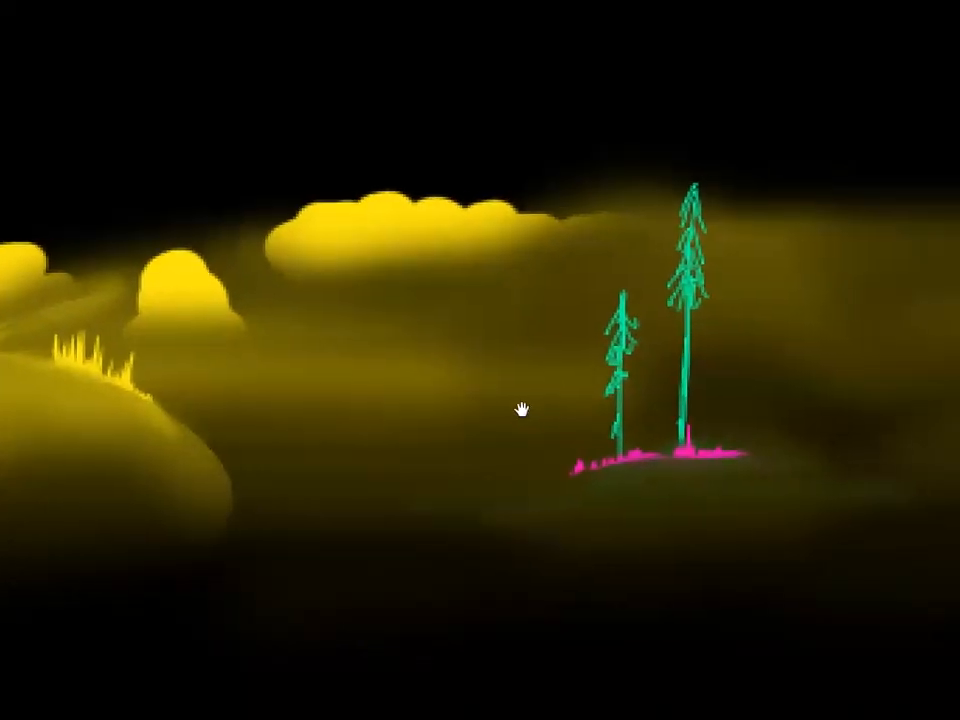
key("ctrl+minus")
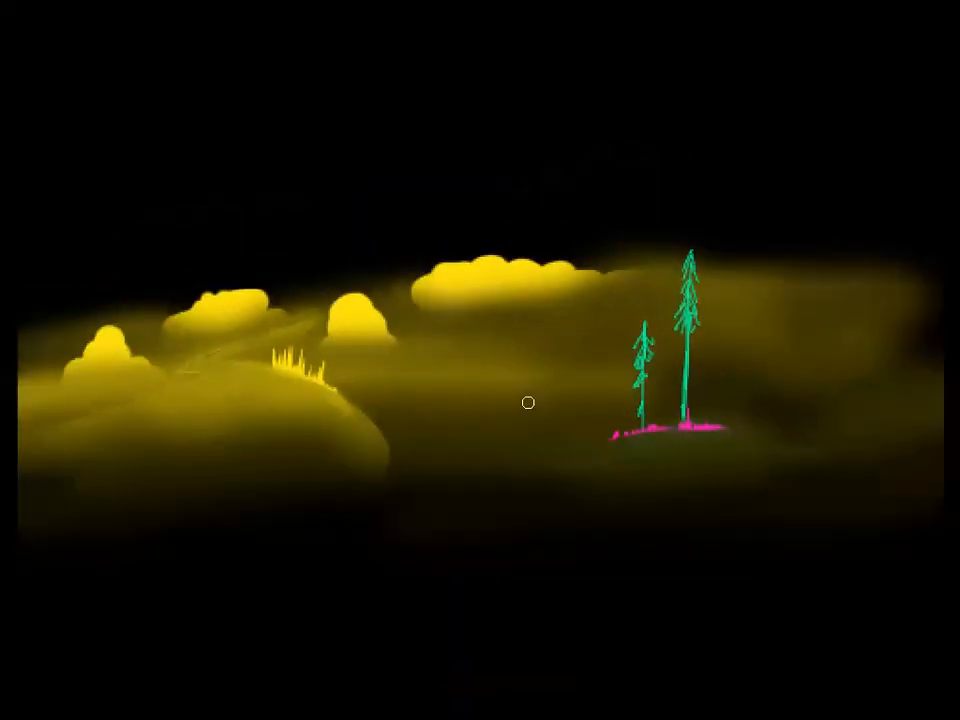
key("f")
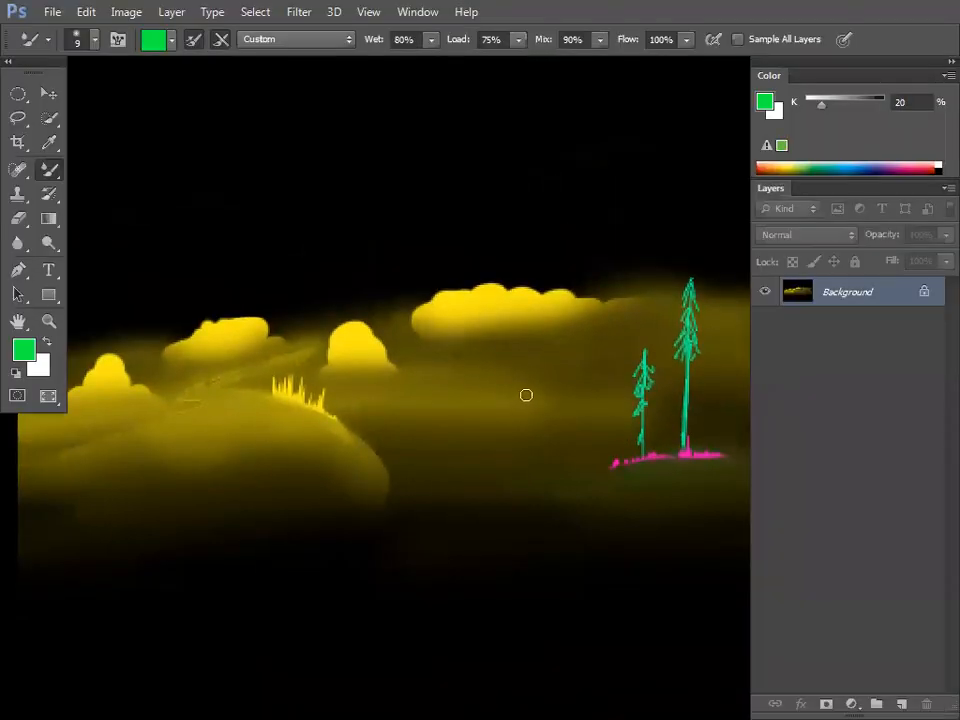
Fill the inverted Background layer with White in Difference mode at 100% opacity.
right_click(49, 170)
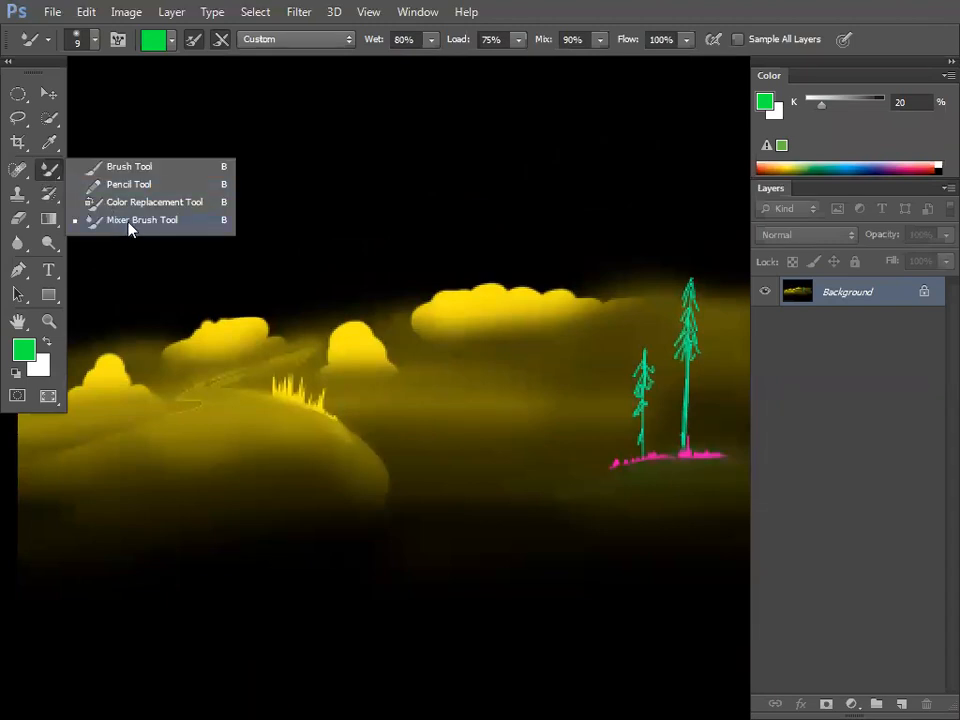
left_click(130, 221)
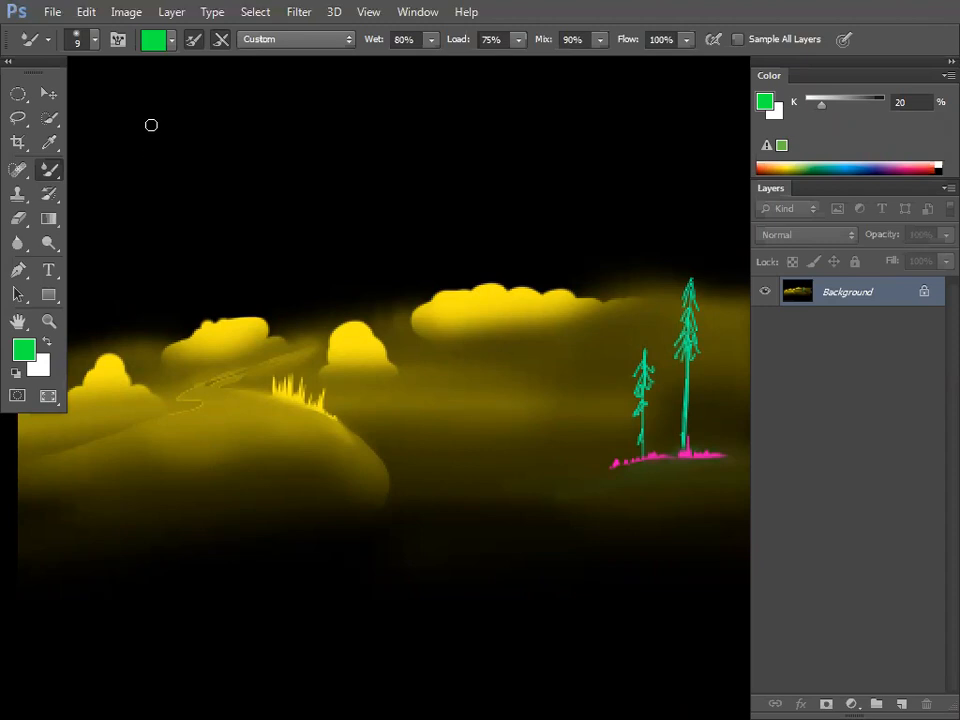
left_click(86, 12)
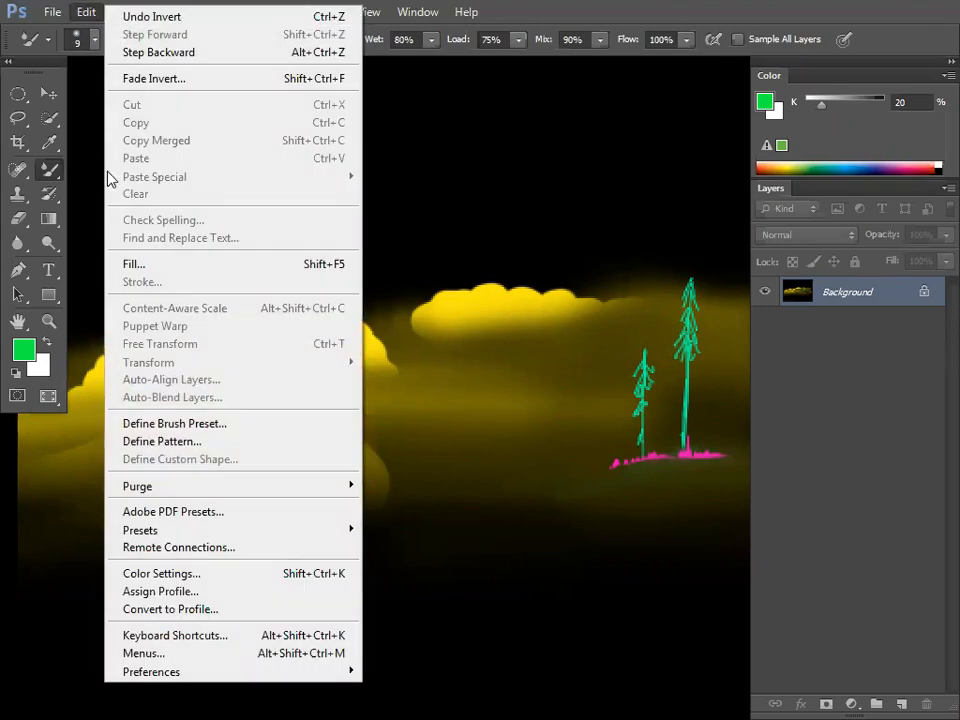
left_click(145, 262)
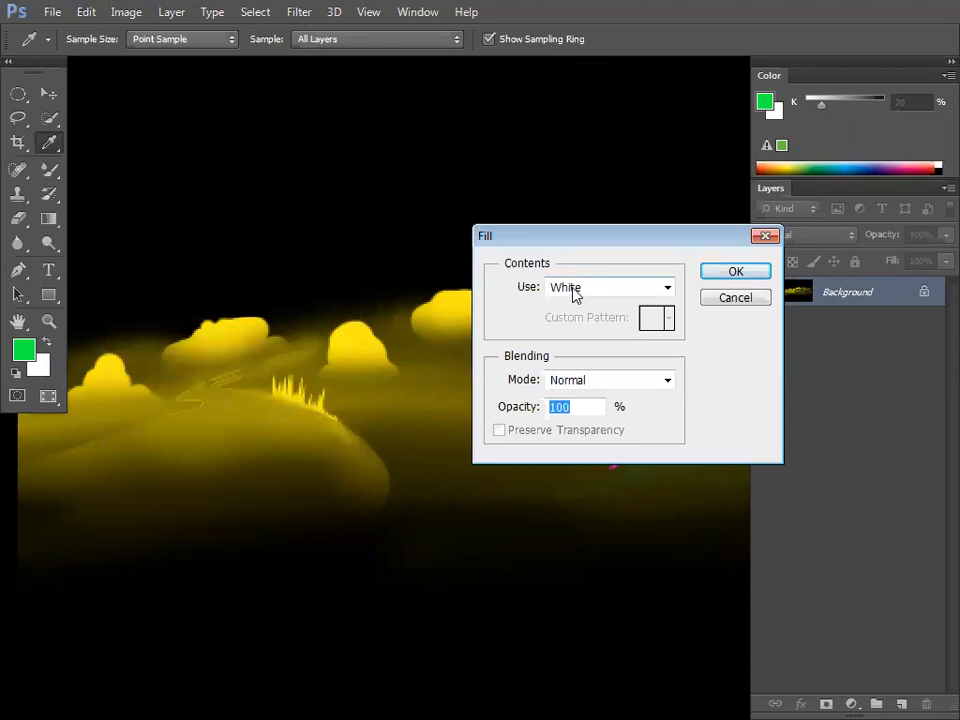
left_click(579, 386)
left_click(581, 390)
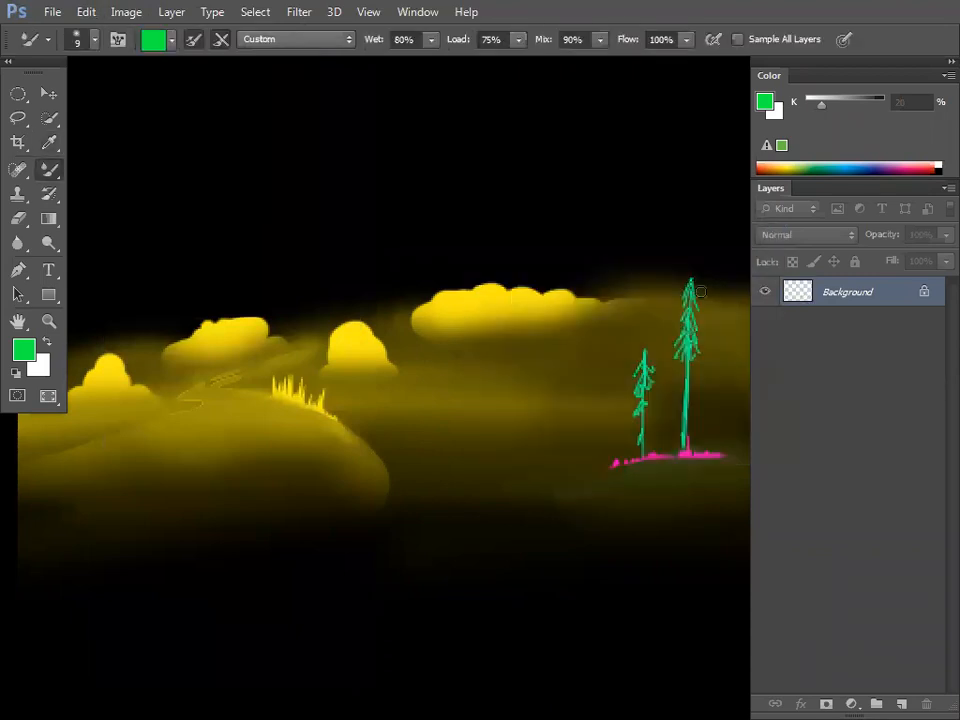
Apply the White fill in Difference mode at 100% opacity to the blue painting and return to the Mixer Brush Tool.
key("ctrl+i")
left_click(86, 12)
left_click(212, 263)
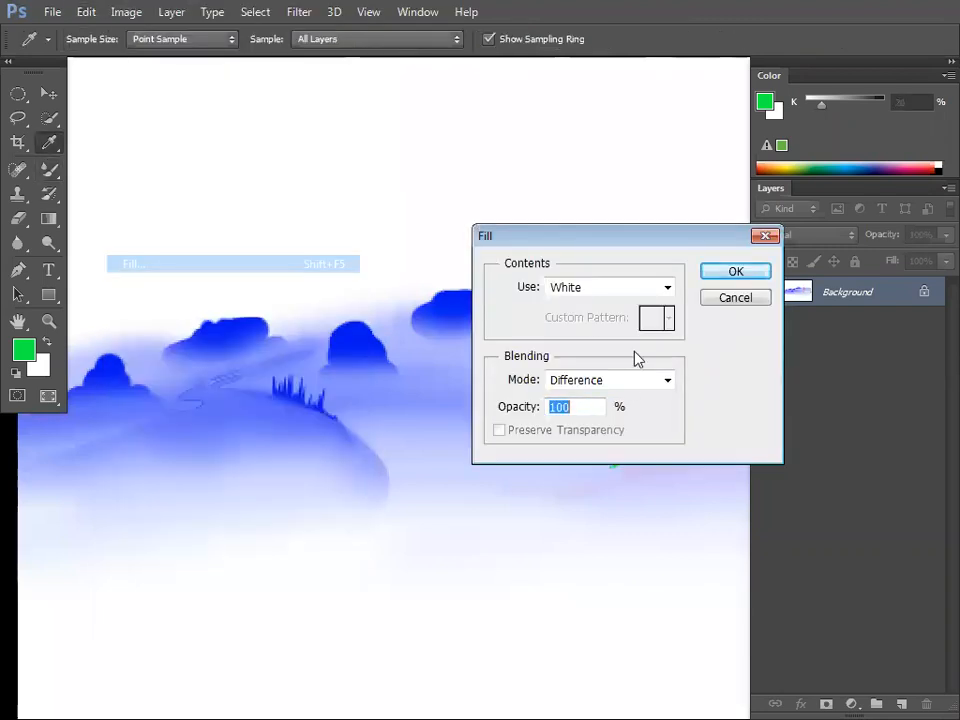
left_click(734, 272)
key("b")
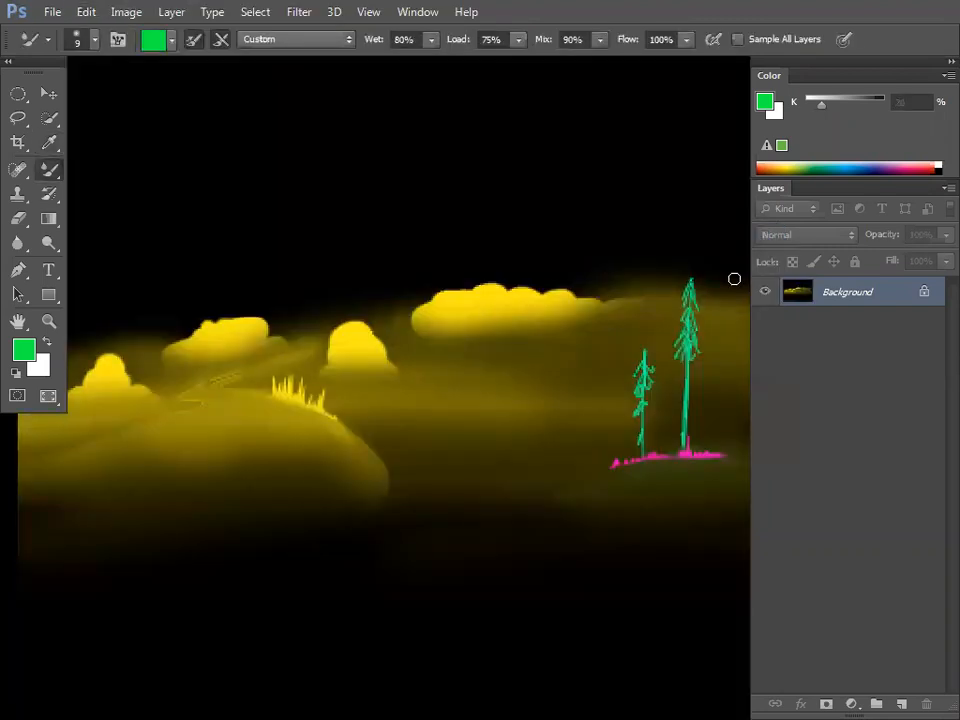
left_click(84, 13)
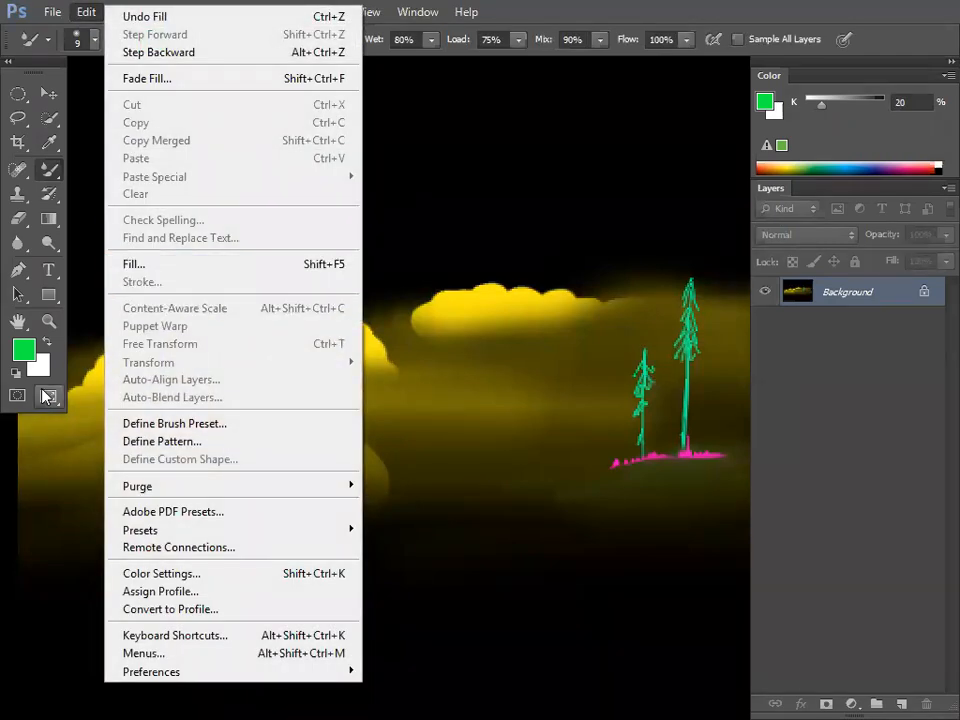
left_click(440, 336)
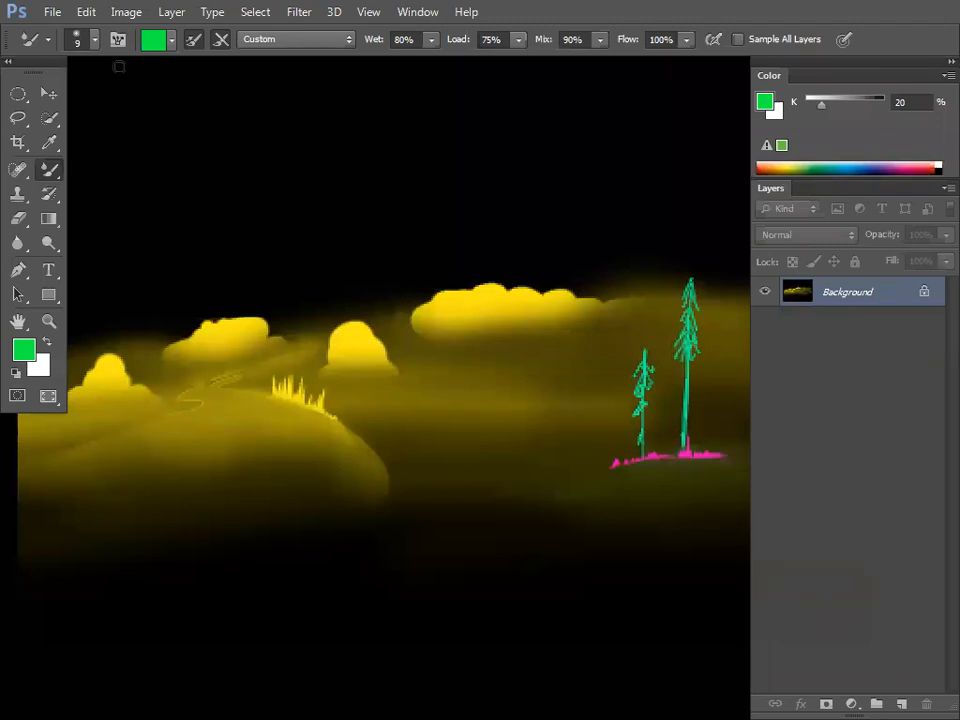
left_click(86, 12)
left_click(810, 353)
Convert the Background into a regular layer named Layer 0 and shift it slightly with the Move Tool.
double_click(907, 303)
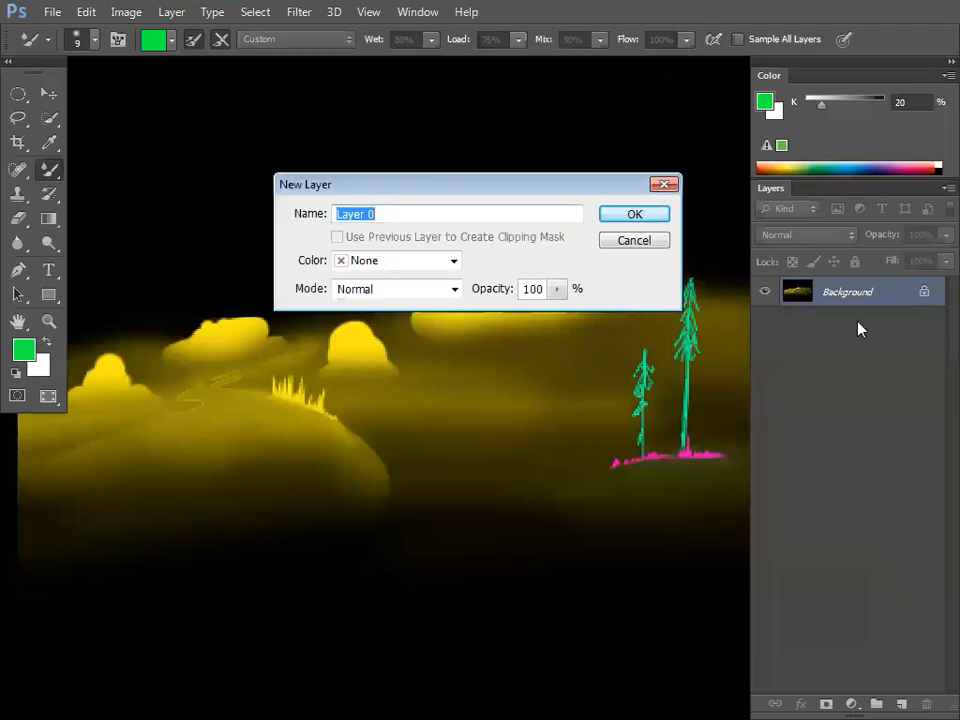
left_click(626, 217)
left_click(50, 95)
left_click_drag(360, 295, 448, 283)
Try the Difference blend mode on Layer 0 and set it back to Normal.
left_click(806, 234)
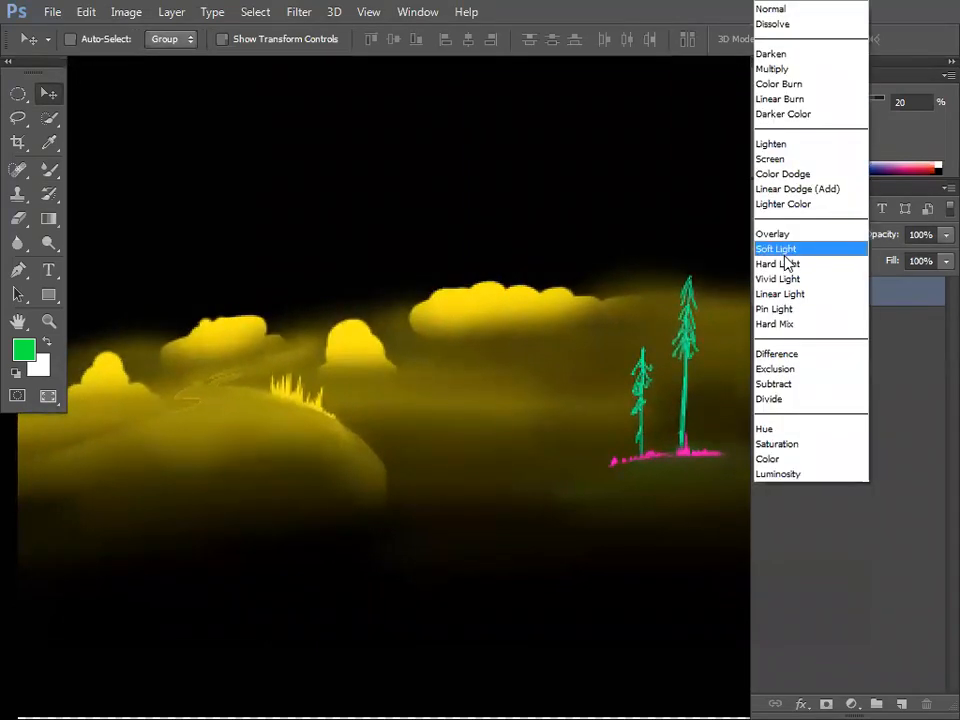
left_click(798, 358)
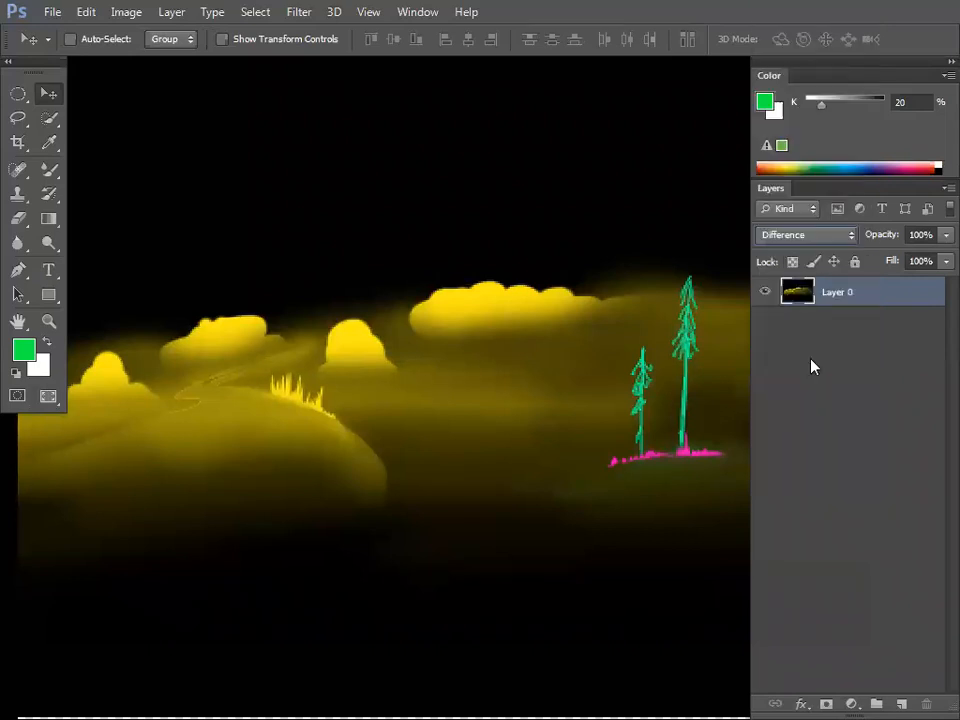
left_click(806, 238)
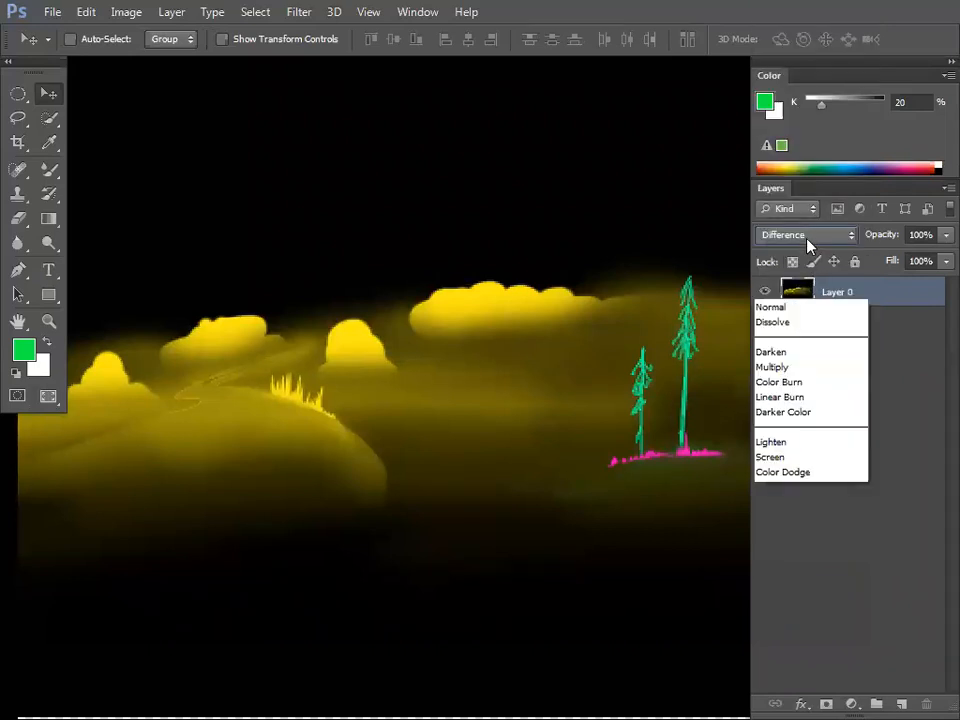
left_click(795, 9)
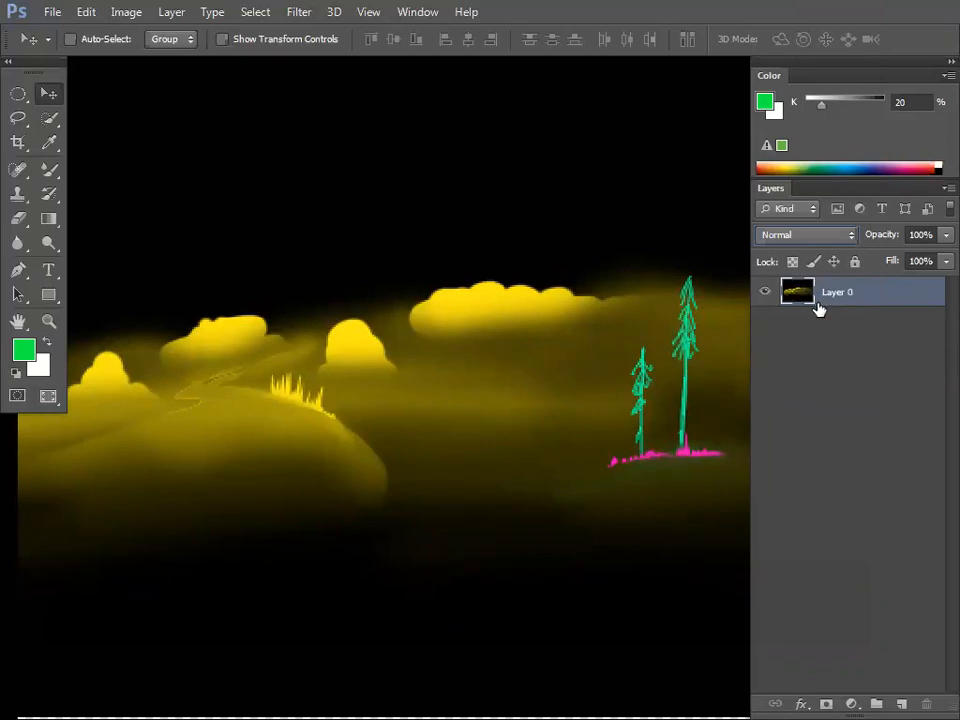
Add a white-filled layer above Layer 0, try it in Difference blend mode and return it to Normal.
left_click(902, 702)
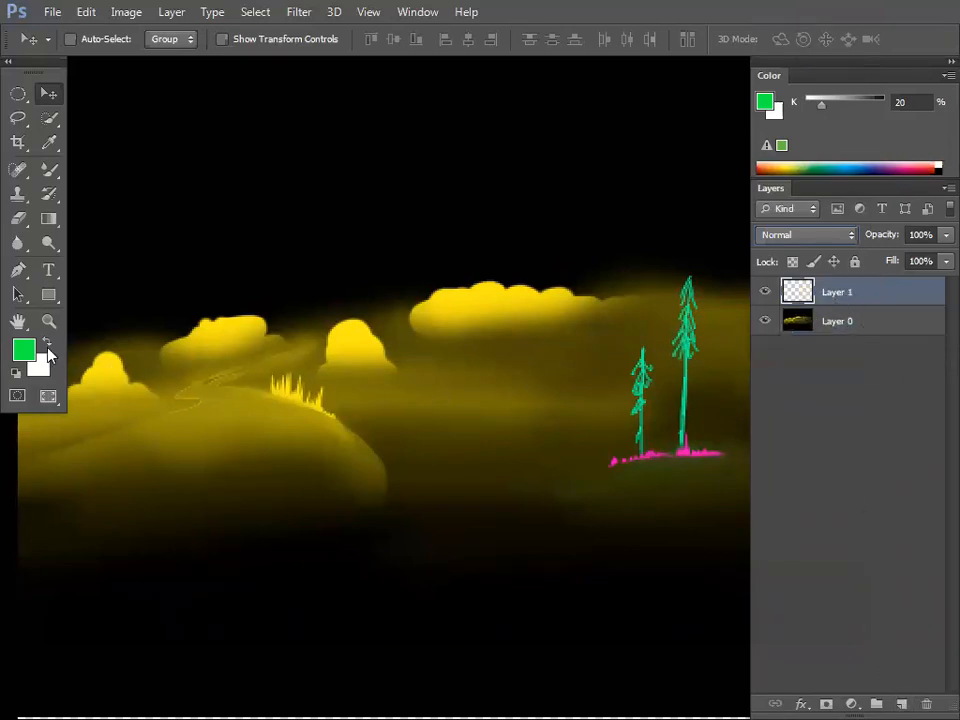
key("alt+BackSpace")
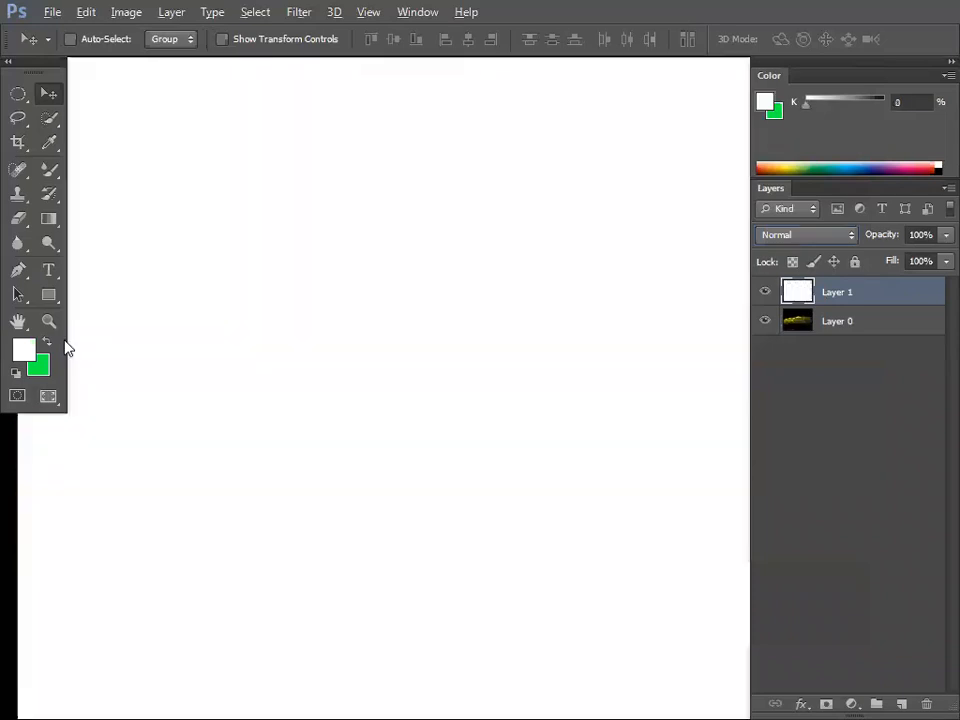
left_click(818, 237)
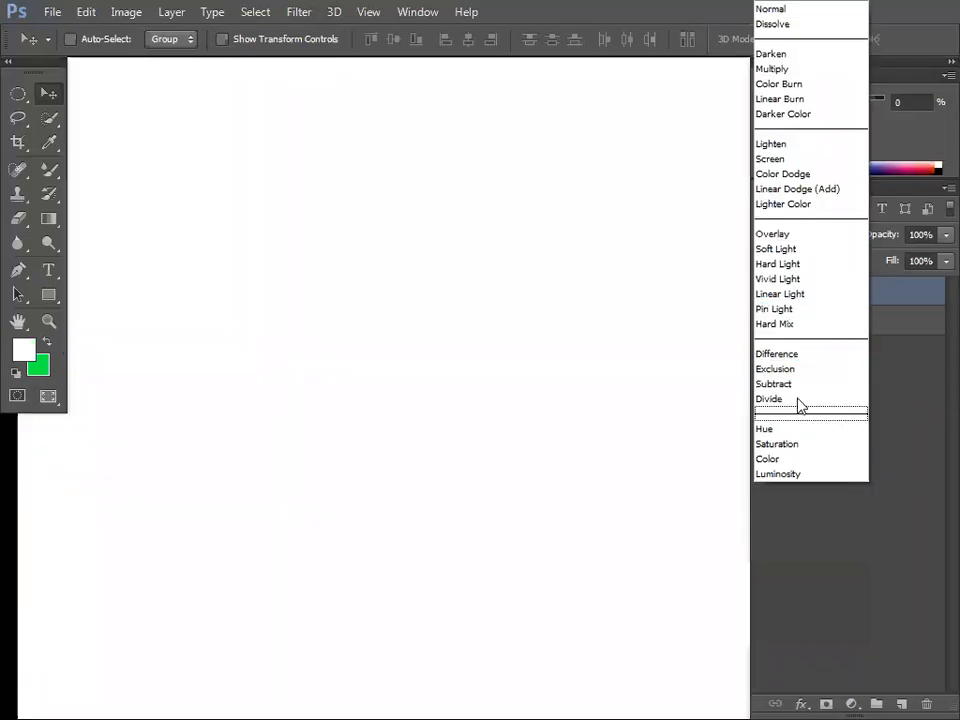
left_click(797, 356)
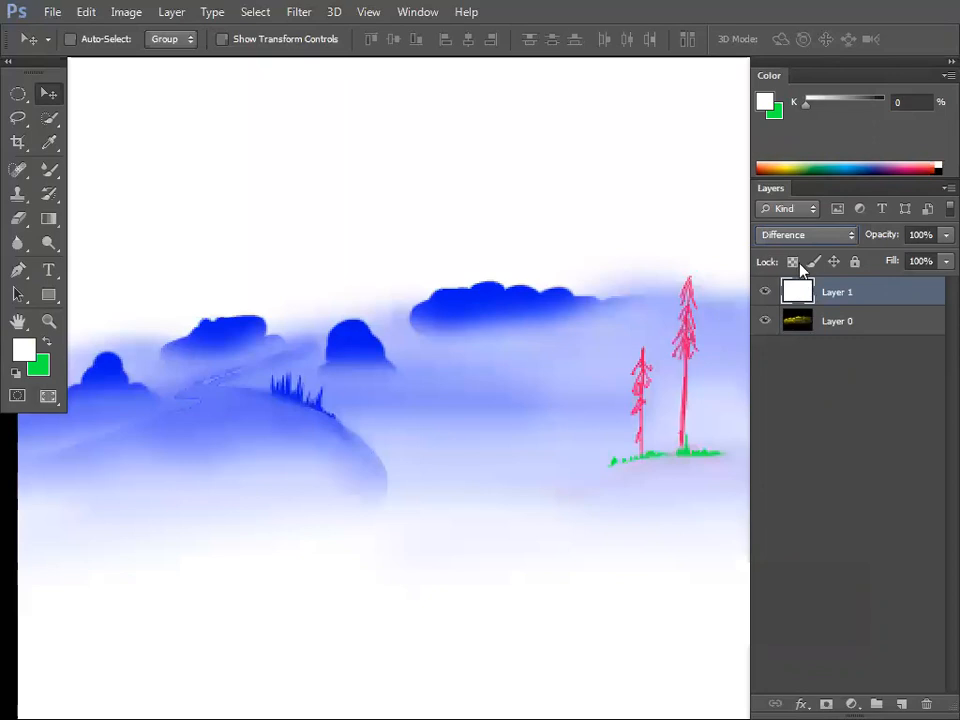
left_click(808, 237)
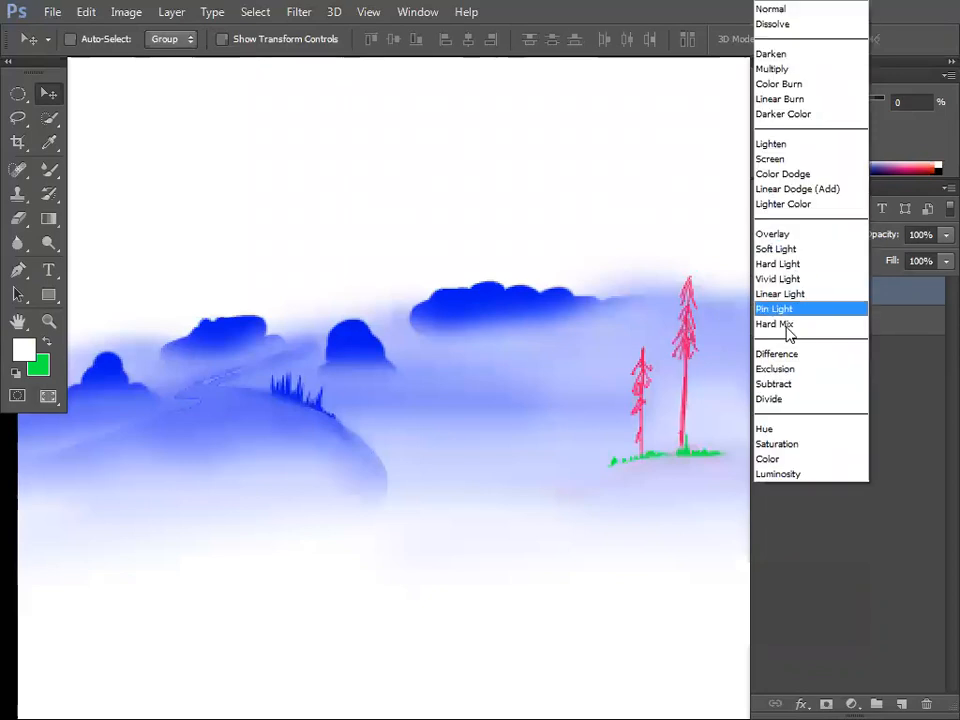
left_click(793, 12)
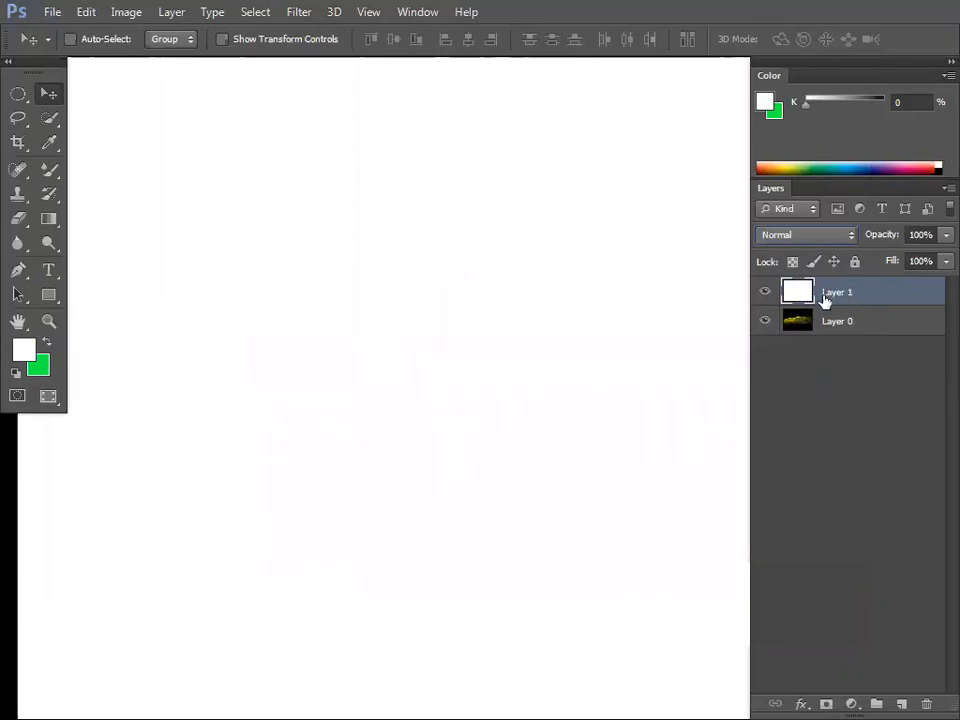
Undo the layer, blend mode and fill changes back to the blue painting on the locked Background layer.
key("ctrl+alt+z")
key("ctrl+alt+z")
key("ctrl+alt+z")
key("ctrl+alt+z")
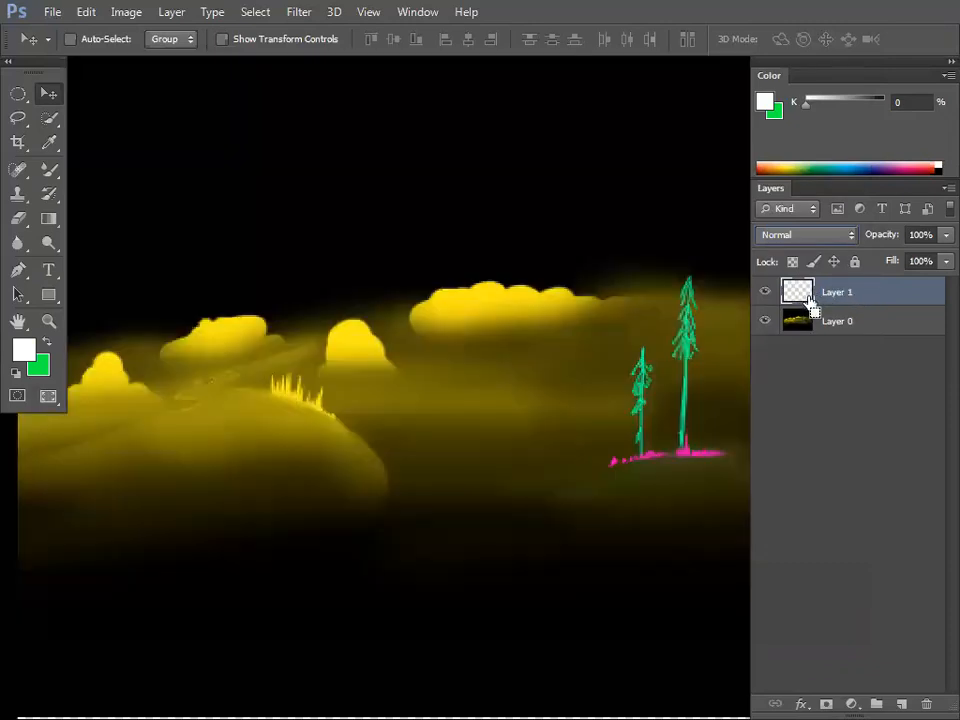
key("ctrl+alt+z")
key("ctrl+alt+z")
key("ctrl+alt+z")
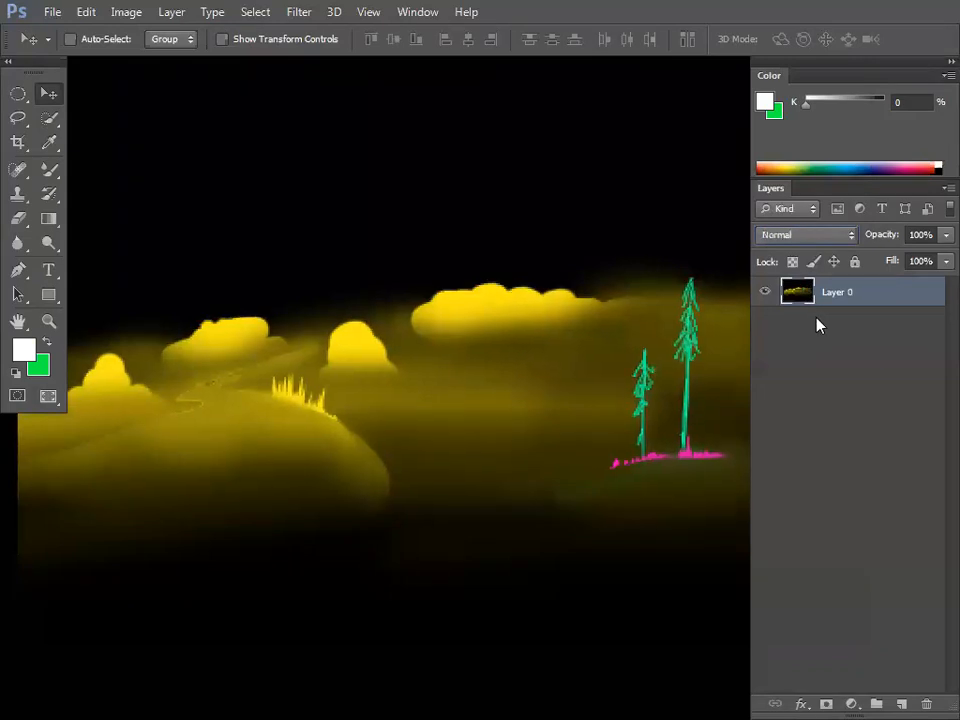
key("ctrl+alt+z")
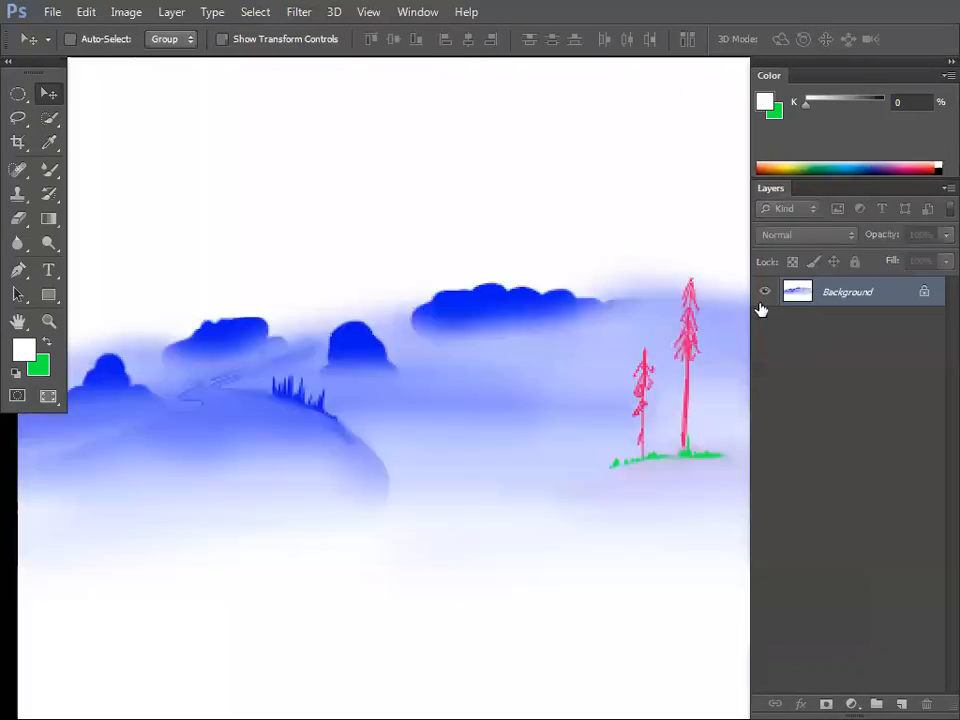
Activate the Mixer Brush Tool and bring the whole painting into view.
left_click(50, 169)
left_click(131, 225)
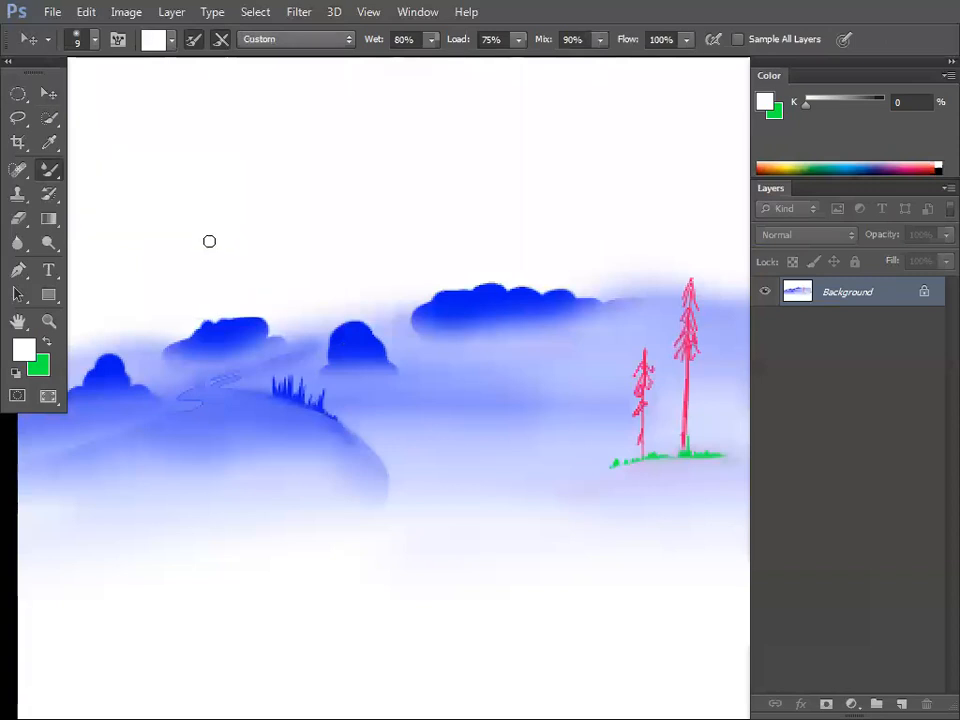
key("ctrl+minus")
key("ctrl+minus")
key("ctrl+minus")
key("ctrl+plus")
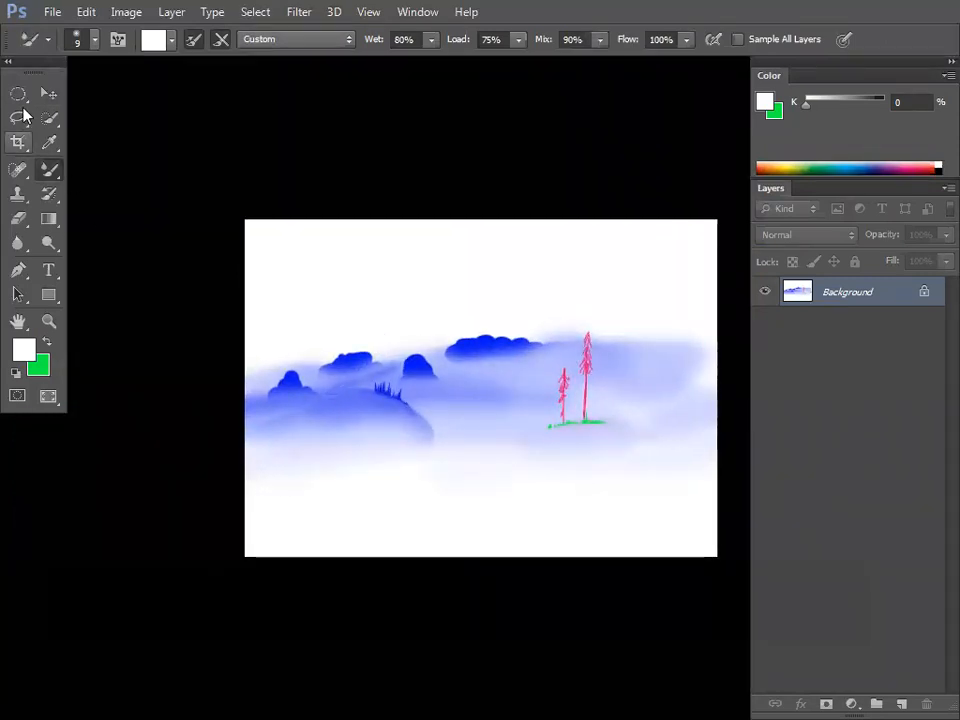
Crop the painting to a rectangular selection spanning its full width around the band of hills and trees.
left_click_drag(18, 93, 78, 90)
mouse_move(207, 319)
left_mouse_down()
mouse_move(639, 456)
mouse_move(722, 441)
left_mouse_up()
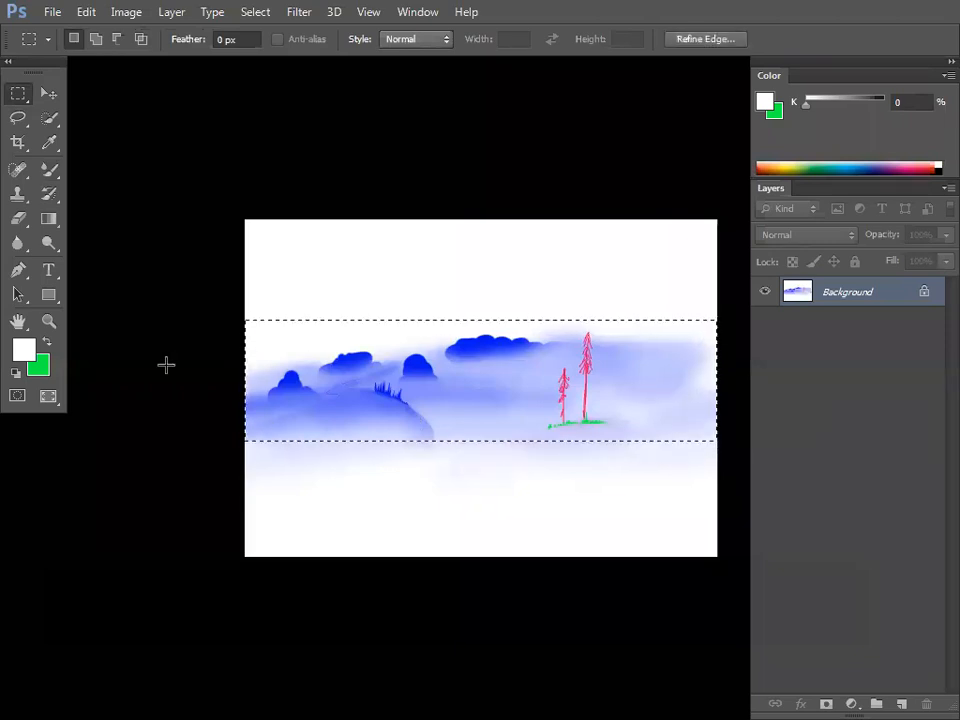
left_click(126, 11)
left_click(200, 200)
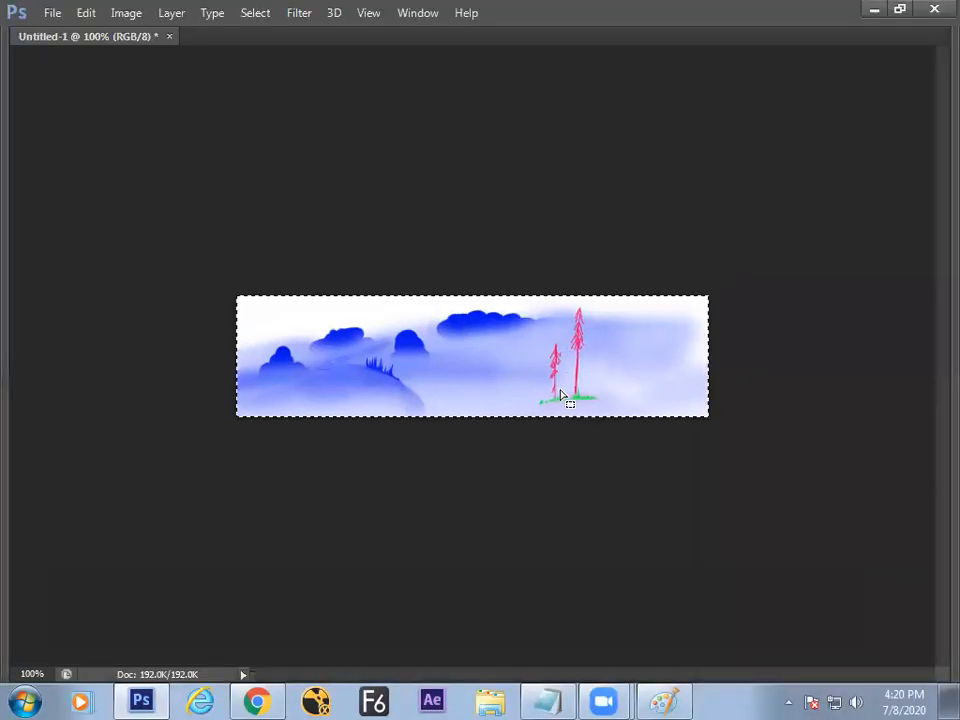
key("ctrl+plus")
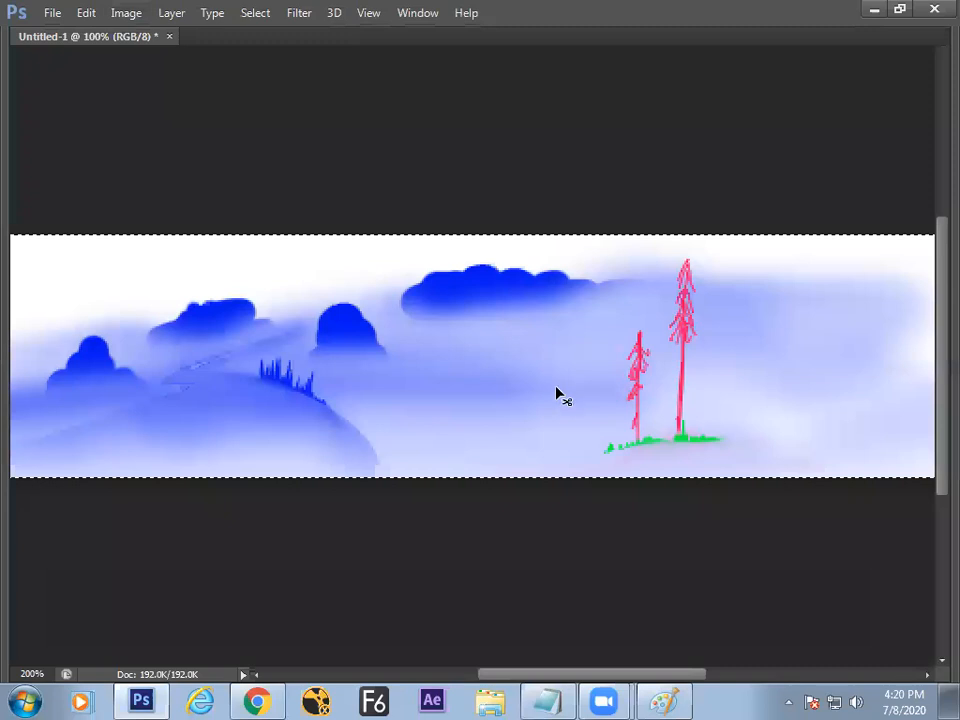
key("ctrl+plus")
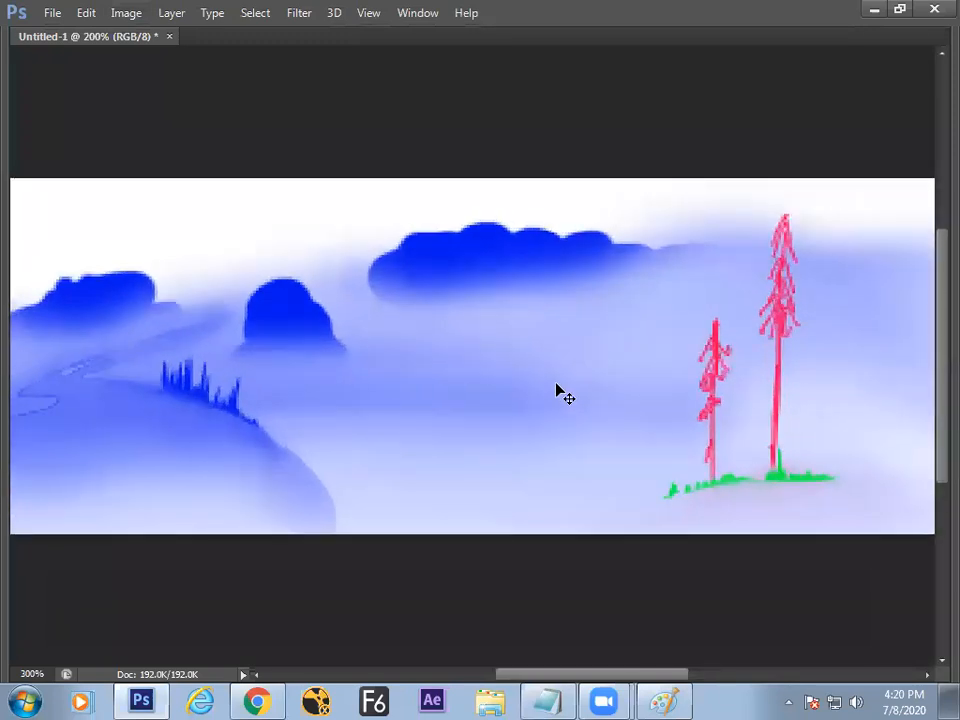
key("ctrl+minus")
key("ctrl+minus")
key("ctrl+plus")
key("Tab")
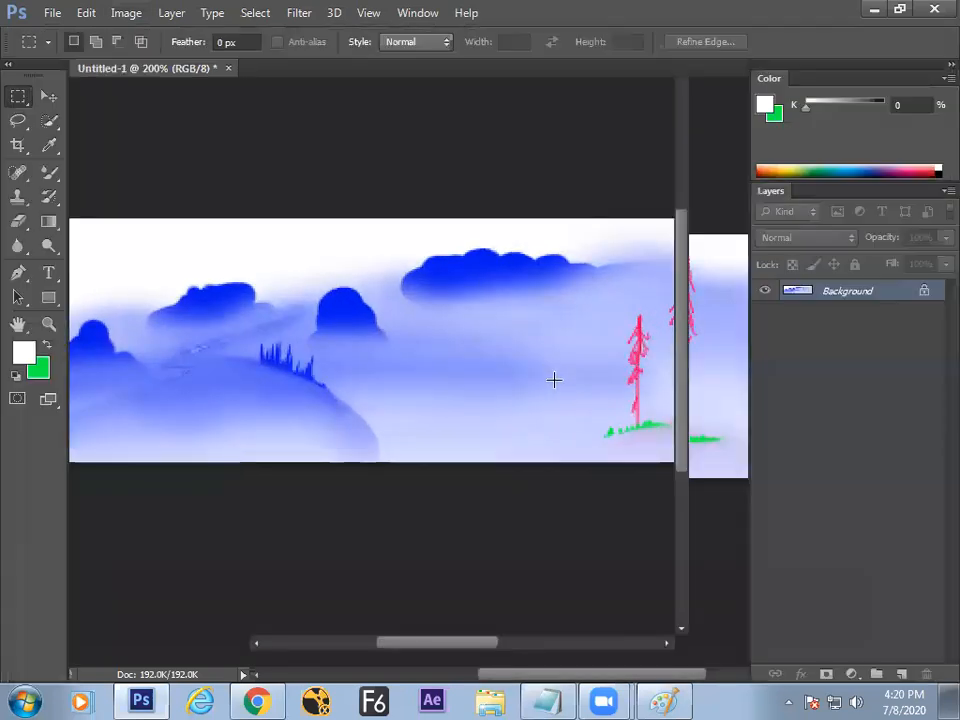
key("ctrl+minus")
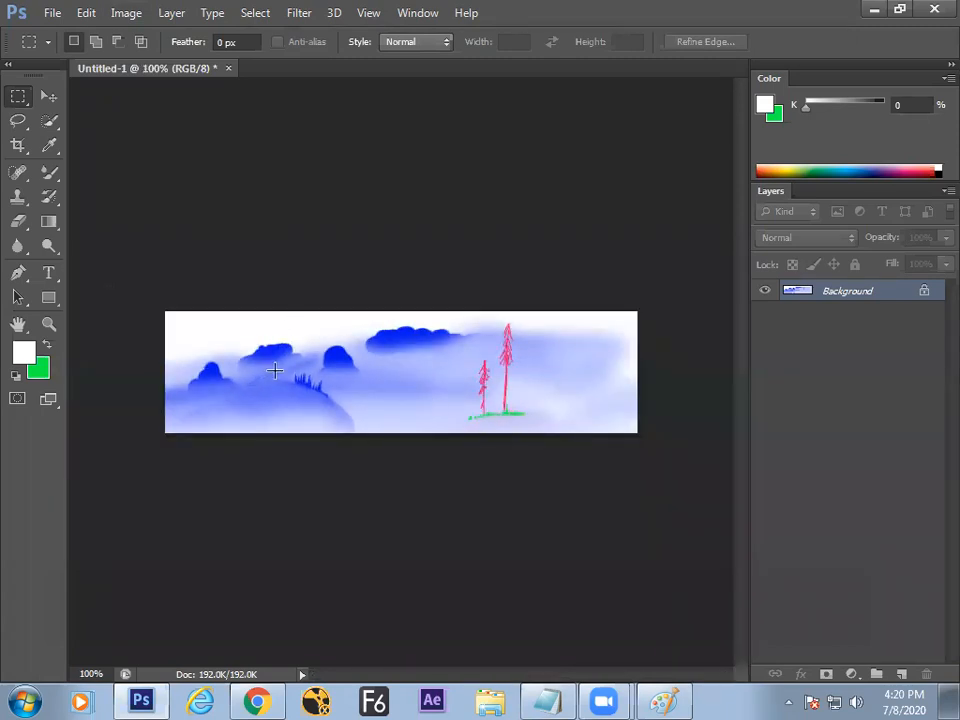
Activate the Color Replacement Tool and open the photo Tulips.jpg.
left_click(50, 172)
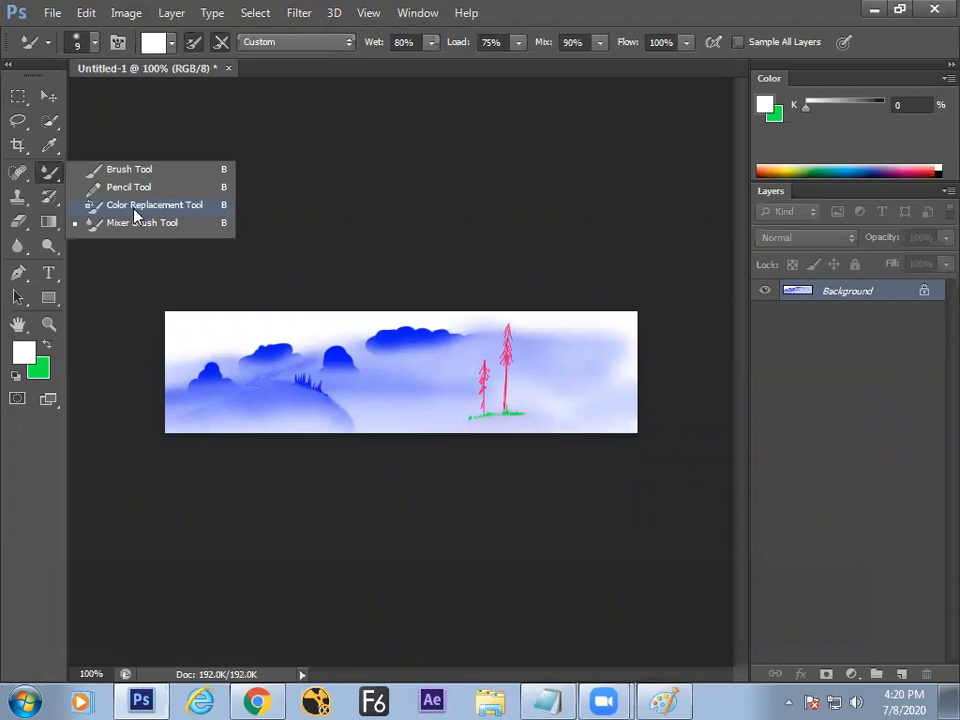
left_click(134, 207)
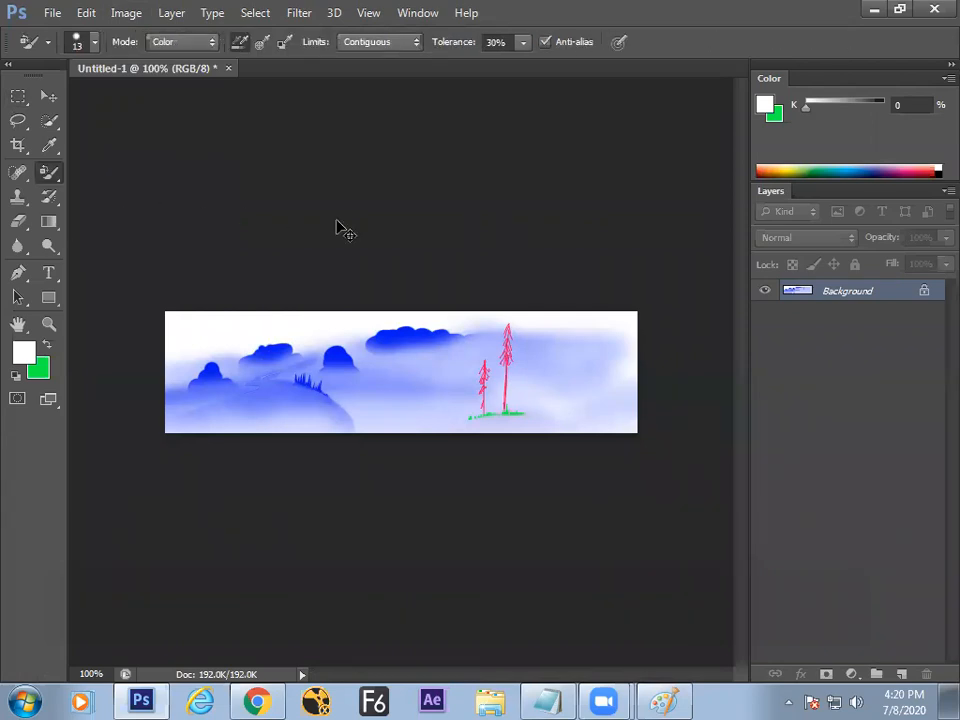
key("ctrl+o")
double_click(847, 130)
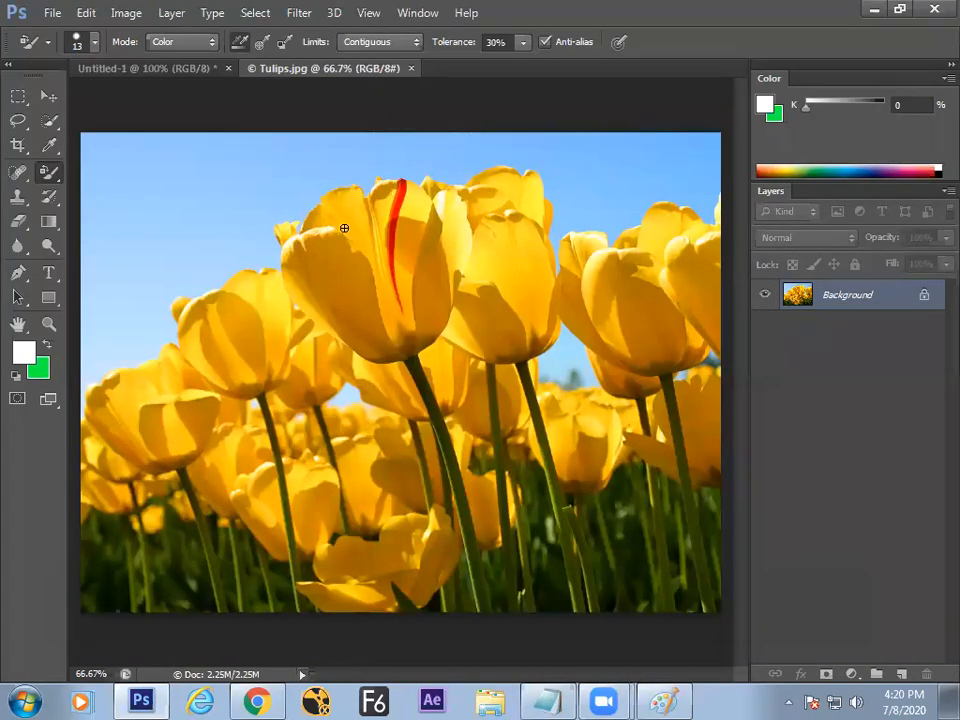
Set the foreground colour to bright red, ff0303.
left_click(25, 357)
left_click(403, 420)
left_click(418, 414)
left_click(591, 396)
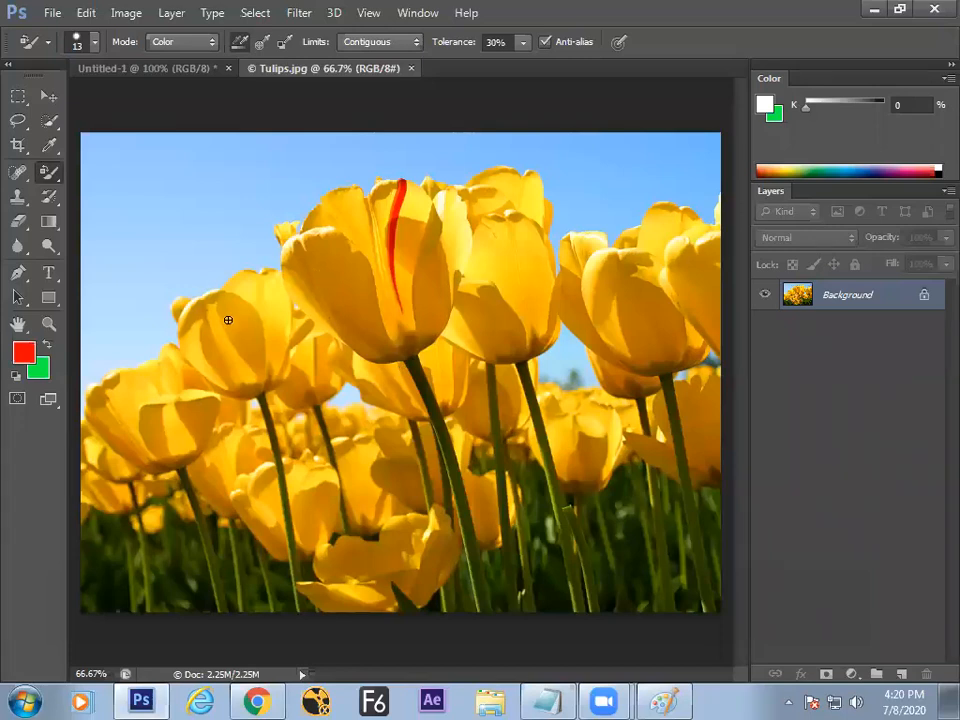
Enlarge the Color Replacement brush to 70 px and paint red over the two leftmost large tulips.
key("]")
key("]")
key("]")
key("]")
key("]")
key("]")
key("]")
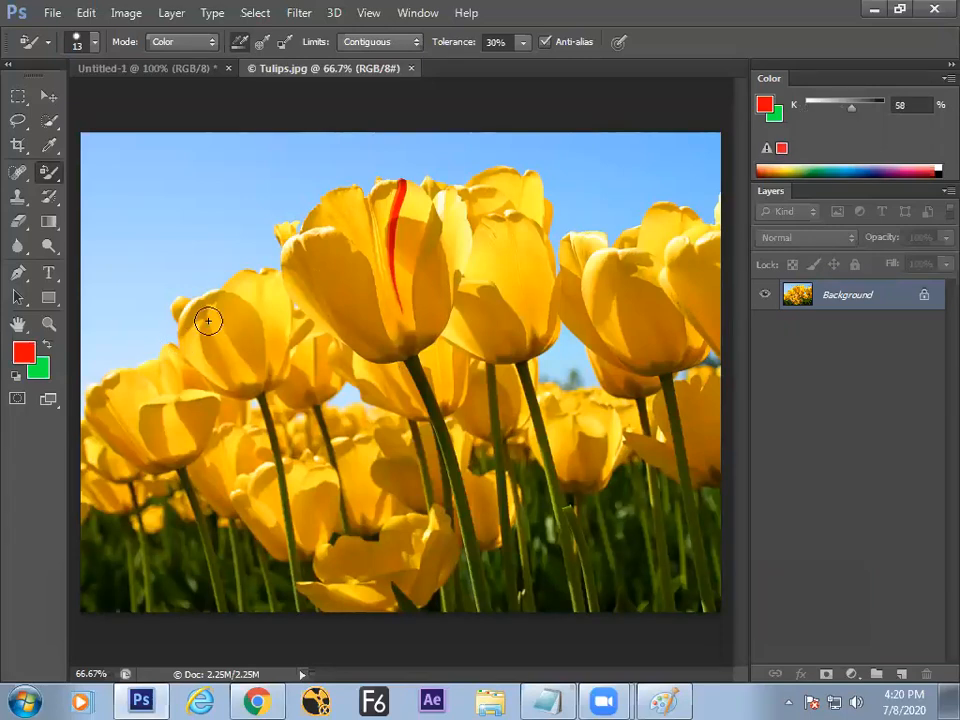
mouse_move(180, 334)
left_mouse_down()
mouse_move(221, 299)
mouse_move(189, 310)
mouse_move(238, 296)
mouse_move(236, 285)
mouse_move(272, 314)
mouse_move(195, 352)
mouse_move(270, 299)
mouse_move(247, 325)
mouse_move(233, 298)
mouse_move(280, 283)
mouse_move(257, 357)
mouse_move(223, 345)
mouse_move(236, 329)
mouse_move(256, 341)
mouse_move(216, 345)
mouse_move(251, 385)
mouse_move(214, 371)
mouse_move(259, 379)
mouse_move(190, 330)
mouse_move(184, 304)
mouse_move(156, 371)
mouse_move(191, 353)
mouse_move(202, 403)
mouse_move(160, 416)
mouse_move(163, 371)
mouse_move(184, 424)
mouse_move(195, 423)
mouse_move(203, 388)
mouse_move(169, 392)
mouse_move(176, 381)
mouse_move(111, 397)
mouse_move(100, 412)
mouse_move(92, 396)
mouse_move(120, 422)
mouse_move(101, 446)
mouse_move(92, 429)
mouse_move(176, 423)
mouse_move(189, 433)
mouse_move(99, 440)
mouse_move(97, 395)
mouse_move(144, 414)
mouse_move(150, 438)
mouse_move(128, 457)
mouse_move(238, 388)
mouse_move(214, 411)
mouse_move(227, 416)
mouse_move(287, 357)
left_mouse_up()
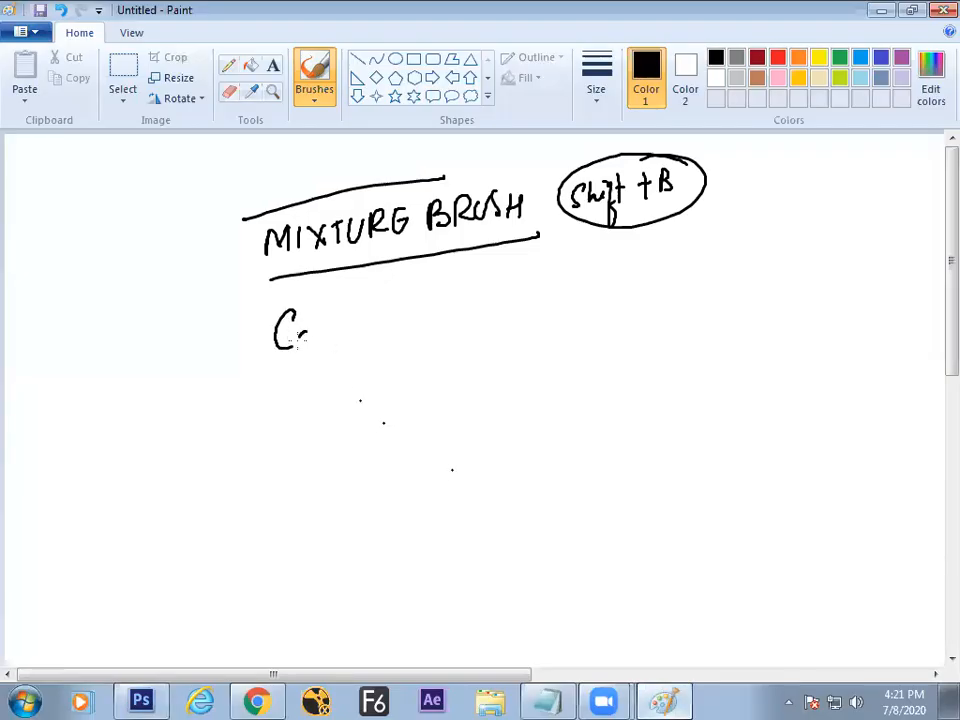
Switch to Paint and handwrite "Color Replacment tool" with a circled "FG" below the MIXTURE BRUSH heading.
left_click_drag(367, 304, 393, 338)
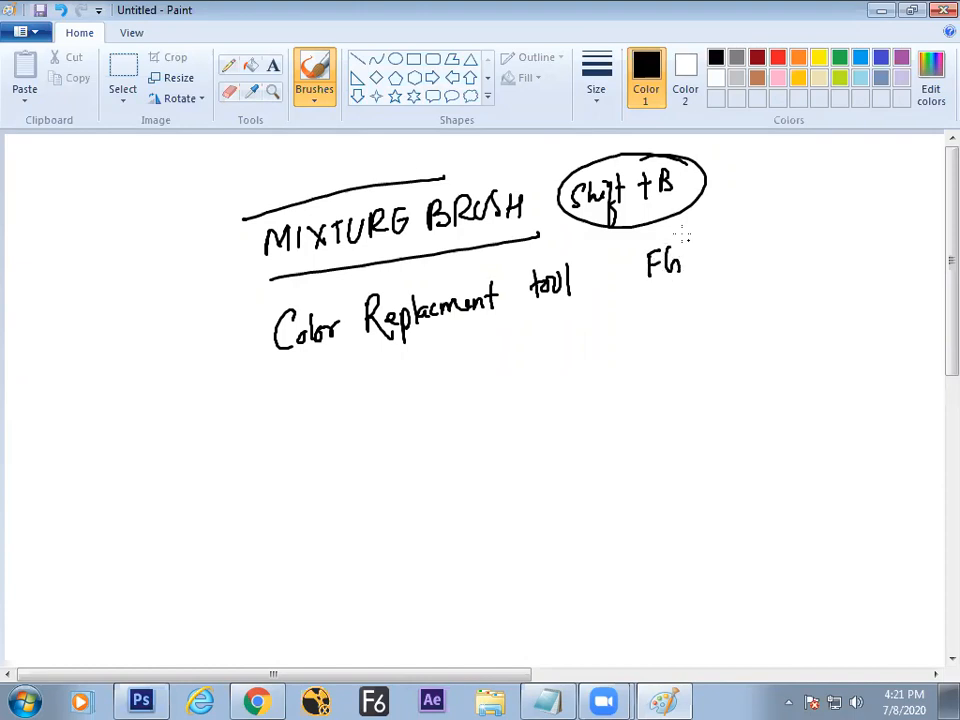
left_click_drag(684, 236, 652, 280)
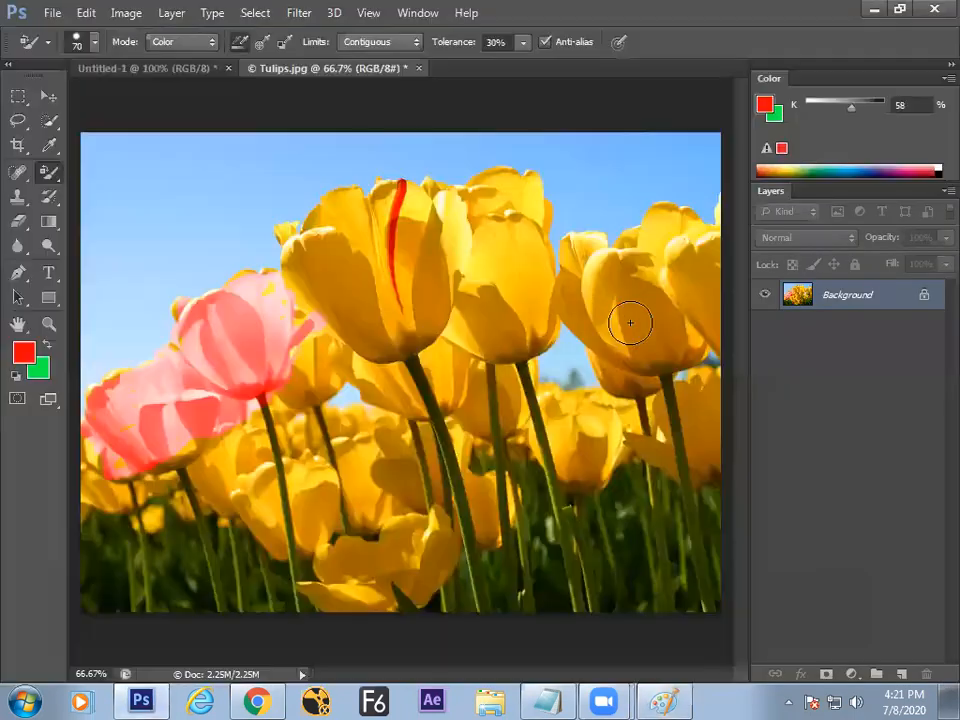
Compare recolouring the central tulip's edge with a red Brush Tool scribble over the sky in Photoshop, and undo all the strokes.
mouse_move(289, 321)
left_mouse_down()
mouse_move(311, 253)
mouse_move(300, 240)
mouse_move(287, 257)
mouse_move(300, 279)
mouse_move(279, 285)
mouse_move(322, 325)
left_mouse_up()
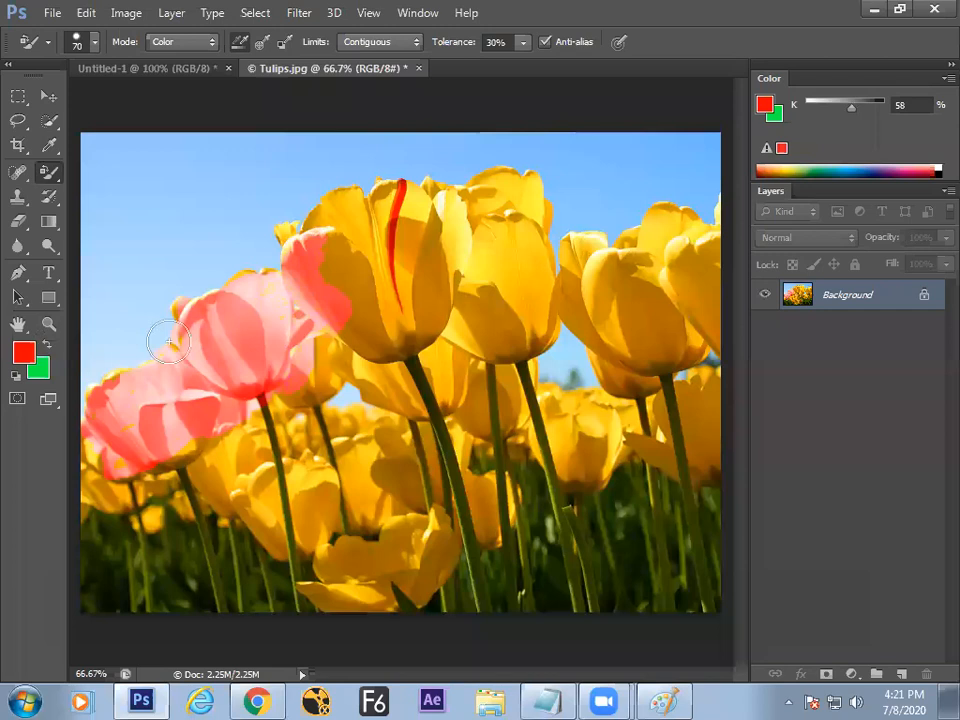
right_click(52, 172)
left_click(103, 169)
mouse_move(236, 312)
left_mouse_down()
mouse_move(192, 347)
mouse_move(204, 323)
mouse_move(168, 325)
mouse_move(200, 302)
mouse_move(172, 290)
mouse_move(174, 272)
mouse_move(273, 217)
left_mouse_up()
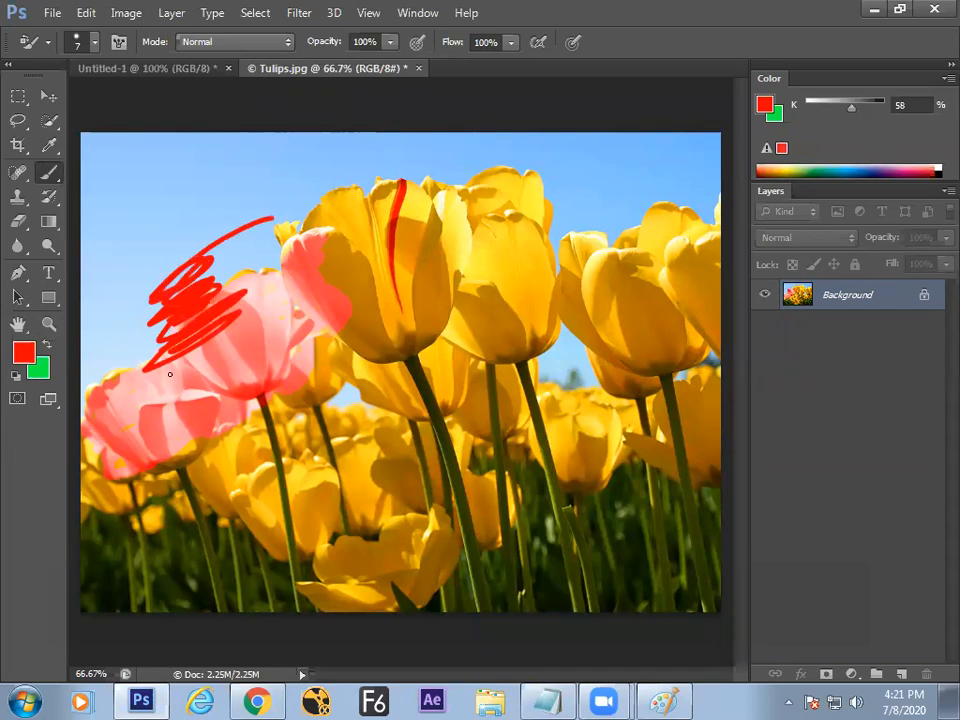
key("ctrl+alt+z")
key("ctrl+alt+z")
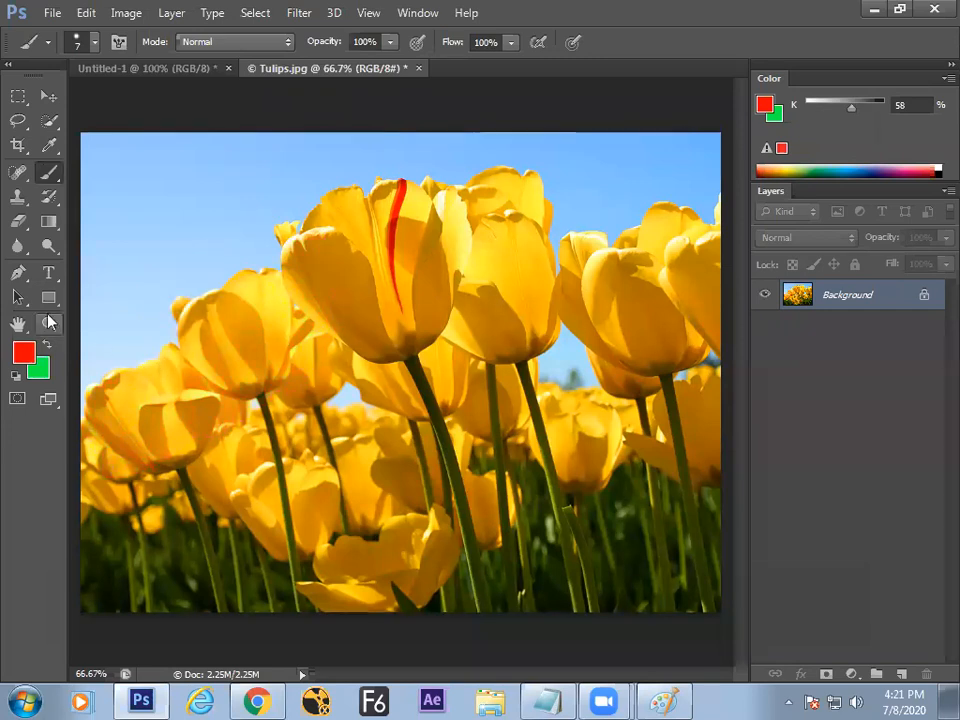
Recolour the tulips with a 125 px Color Replacement brush in Color mode and revert the photo to its saved state.
right_click(56, 175)
left_click(125, 205)
mouse_move(176, 349)
left_mouse_down()
mouse_move(223, 315)
mouse_move(182, 322)
mouse_move(240, 274)
mouse_move(251, 359)
mouse_move(227, 360)
mouse_move(150, 445)
mouse_move(221, 364)
mouse_move(255, 294)
mouse_move(242, 327)
mouse_move(184, 377)
mouse_move(124, 403)
mouse_move(118, 418)
mouse_move(144, 454)
mouse_move(180, 421)
mouse_move(249, 441)
mouse_move(253, 348)
mouse_move(255, 482)
mouse_move(309, 261)
left_mouse_up()
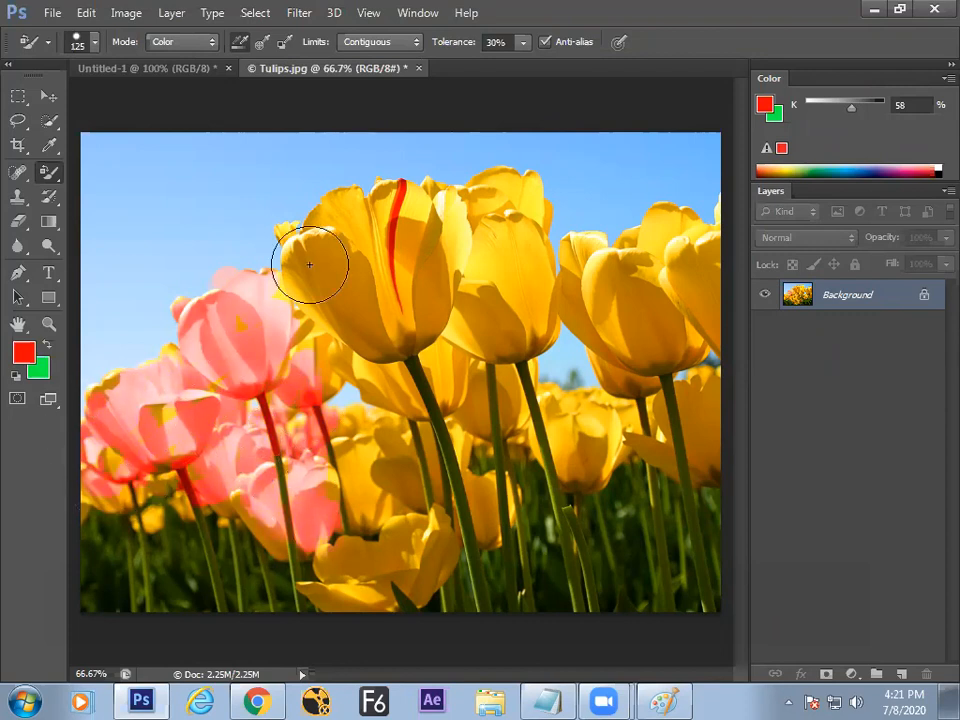
left_click(189, 45)
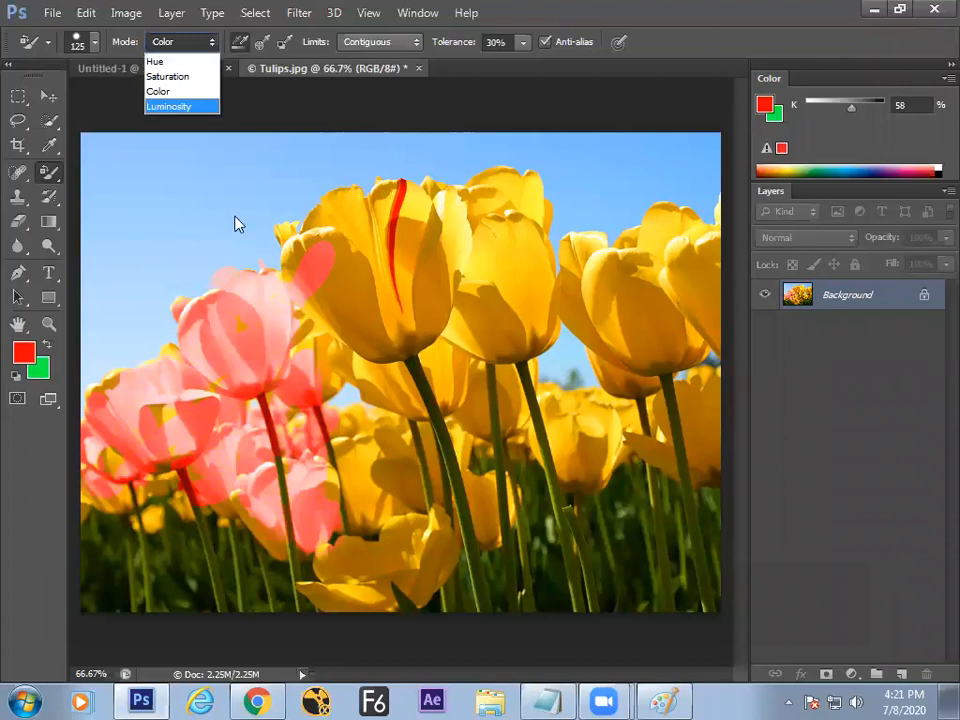
left_click(350, 327)
mouse_move(350, 327)
left_mouse_down()
mouse_move(313, 278)
mouse_move(328, 231)
mouse_move(349, 283)
mouse_move(302, 345)
mouse_move(262, 311)
left_mouse_up()
key("F12")
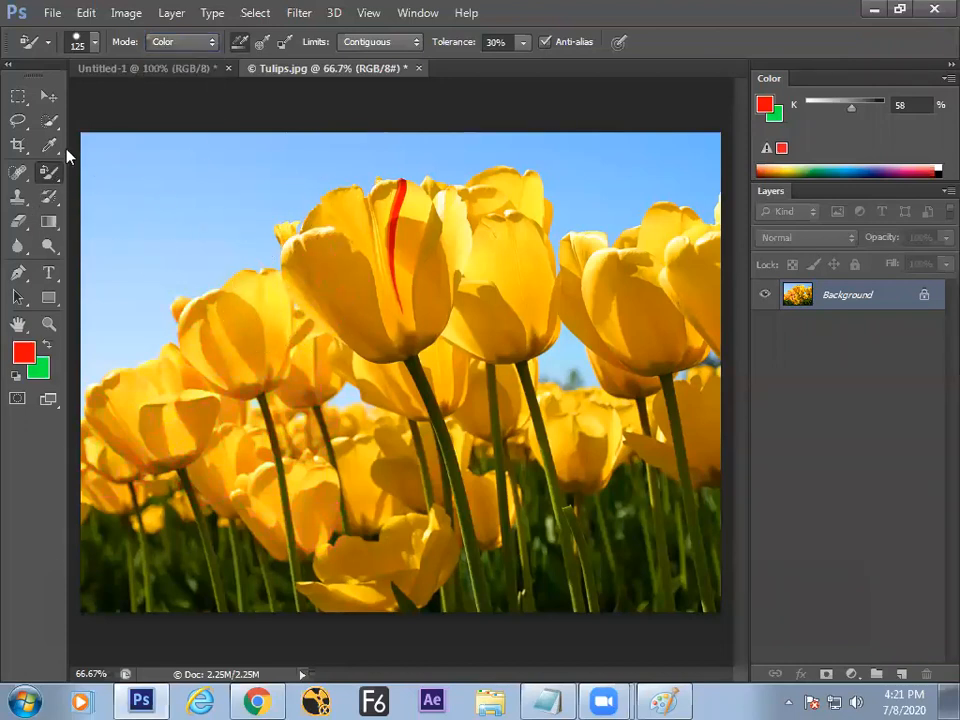
Fill a new layer with red, try it in Color blend mode over the tulips, and delete the layer.
left_click(901, 674)
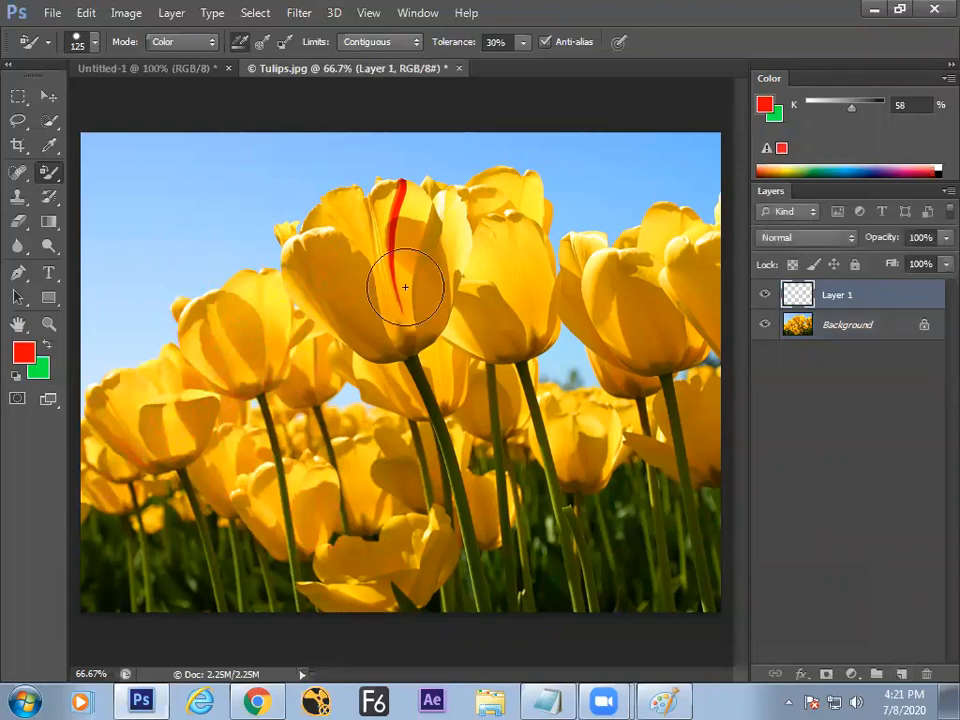
right_click(48, 172)
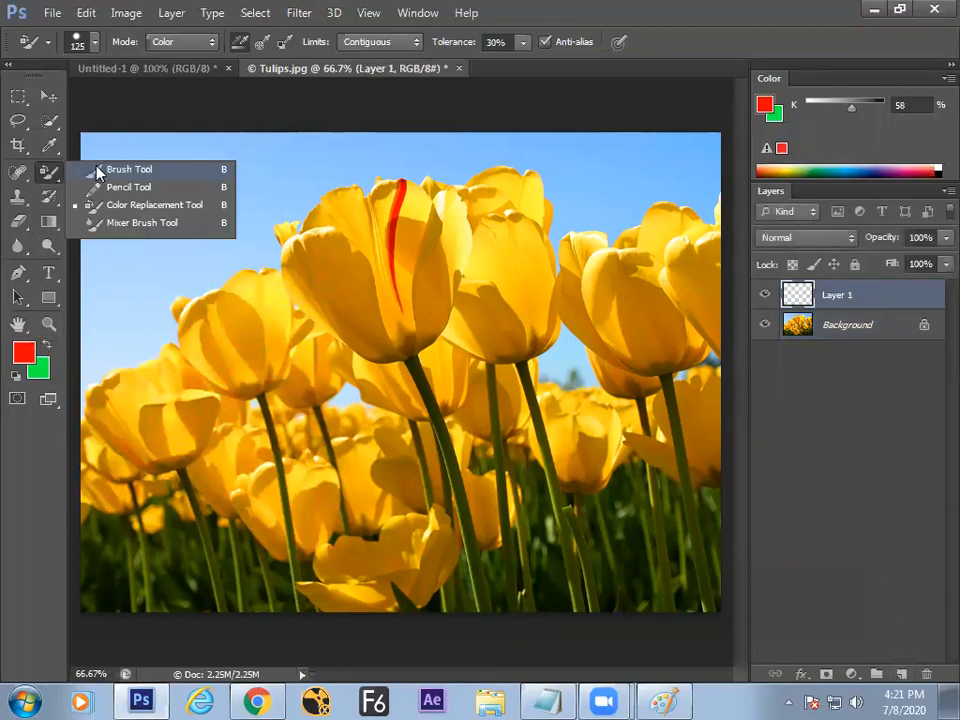
left_click(100, 169)
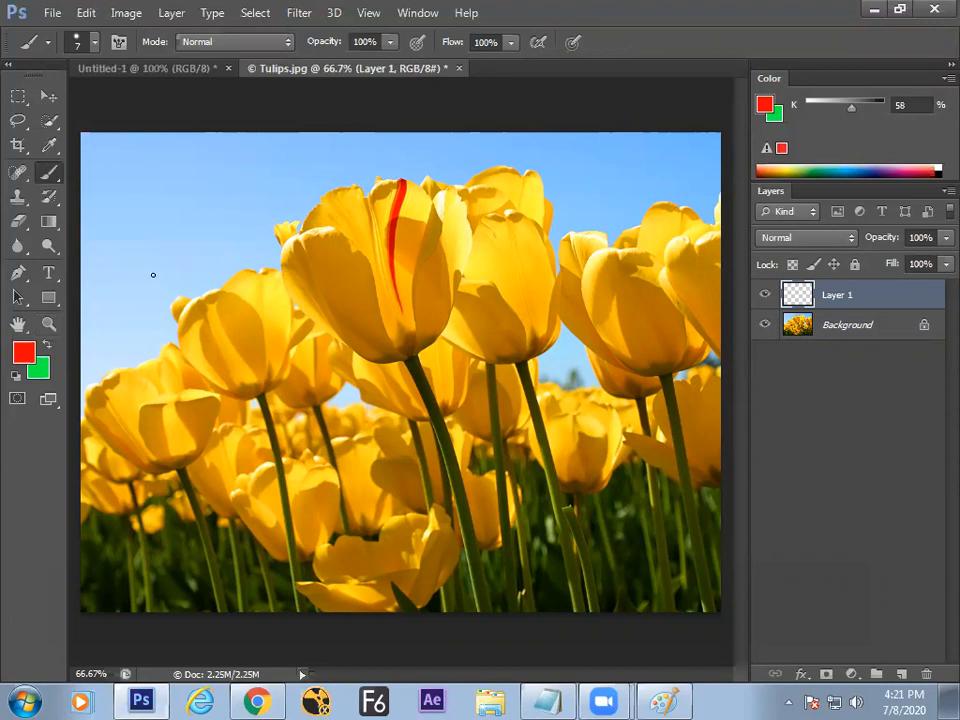
key("alt+BackSpace")
left_click(830, 238)
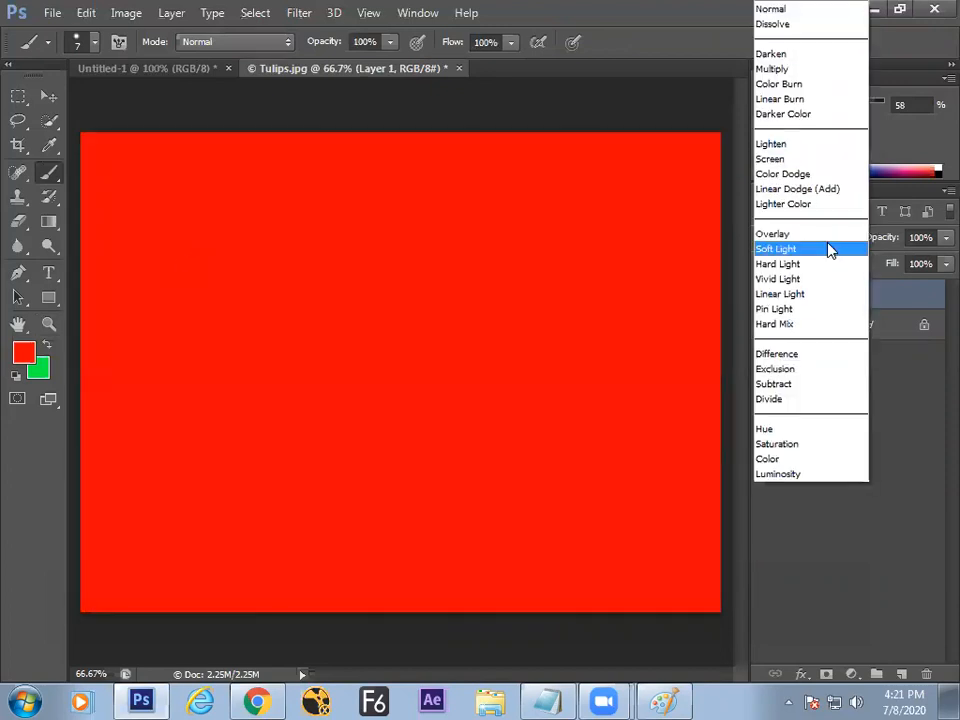
left_click(781, 462)
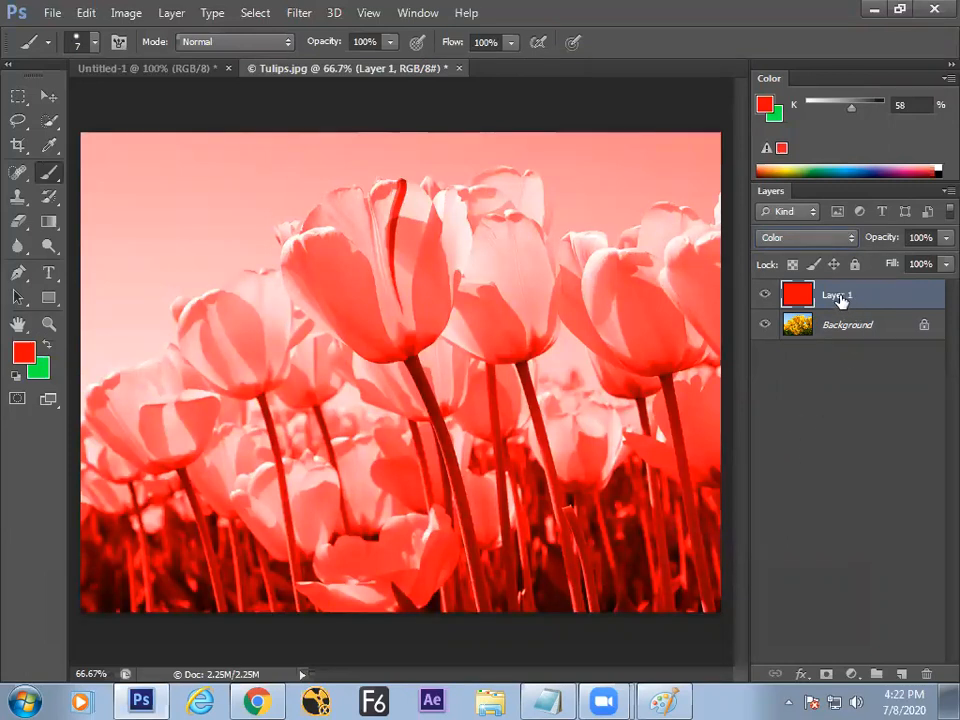
left_click_drag(871, 293, 926, 674)
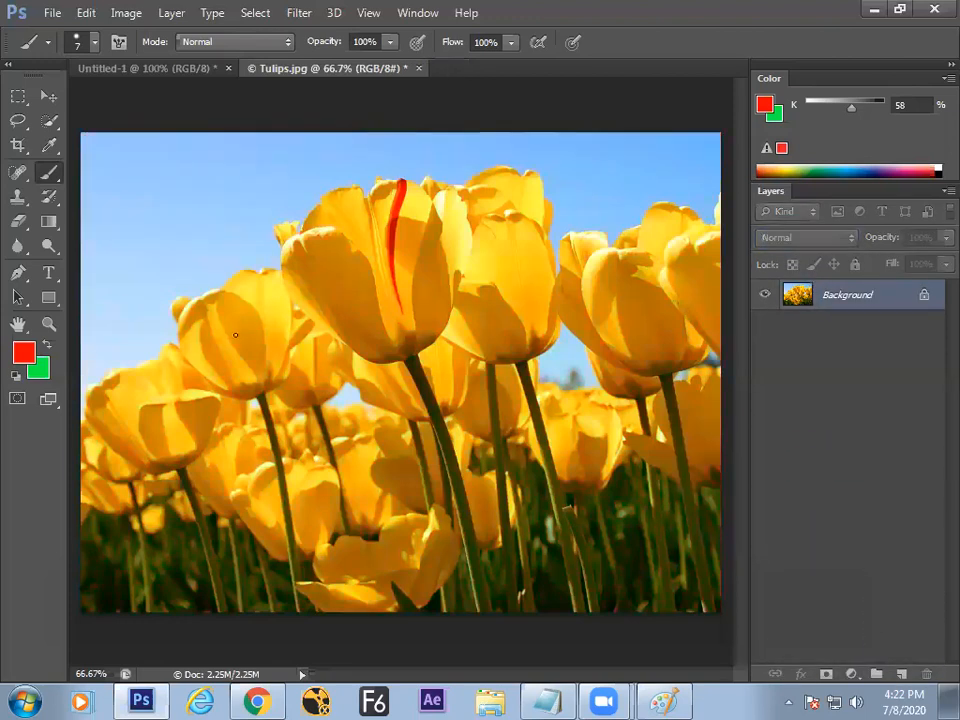
Recolour the middle of the tulip beside the large central one with the Color Replacement Tool.
right_click(50, 174)
left_click(104, 206)
mouse_move(250, 300)
left_mouse_down()
mouse_move(219, 343)
mouse_move(235, 308)
mouse_move(210, 323)
mouse_move(236, 299)
mouse_move(261, 321)
mouse_move(210, 393)
mouse_move(219, 354)
left_mouse_up()
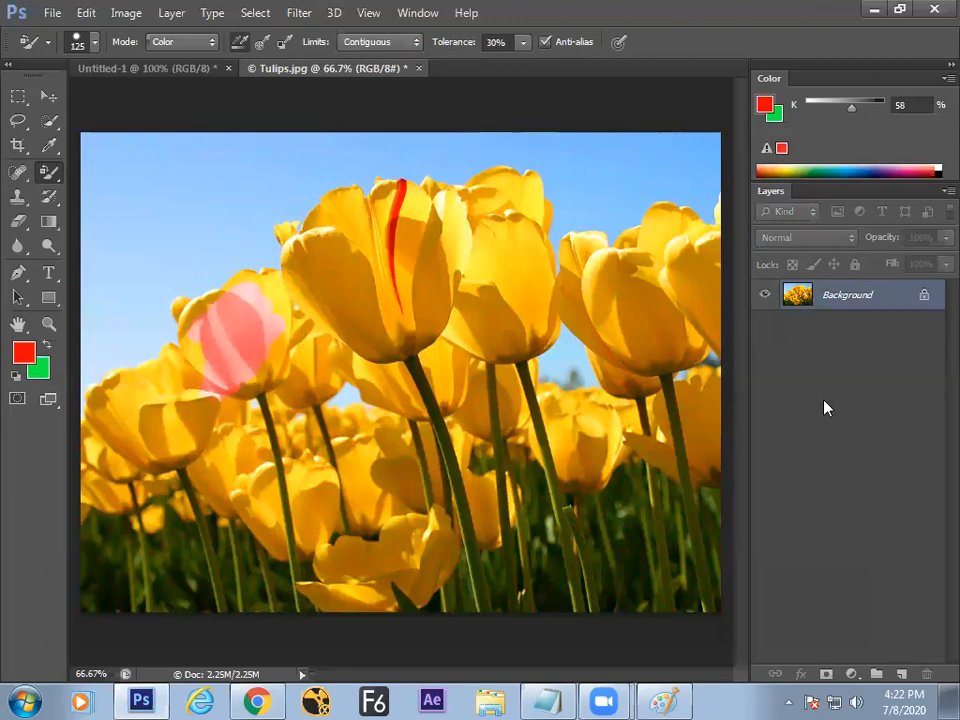
Add a red-filled layer in Color blend mode and hide it to compare with the recoloured tulip.
left_click(901, 672)
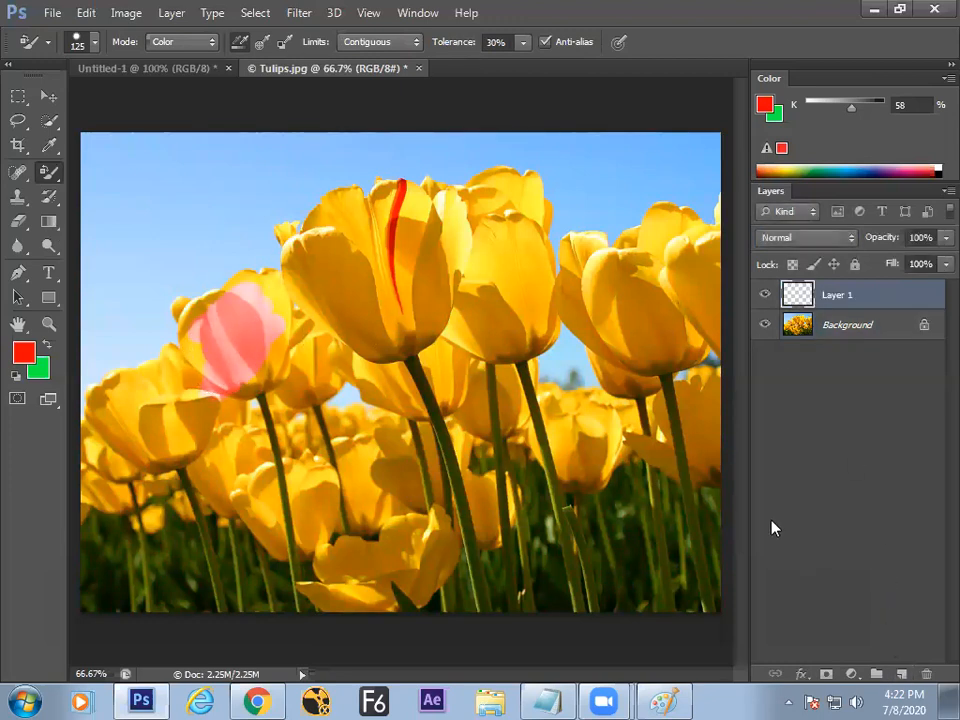
key("alt+BackSpace")
left_click(811, 236)
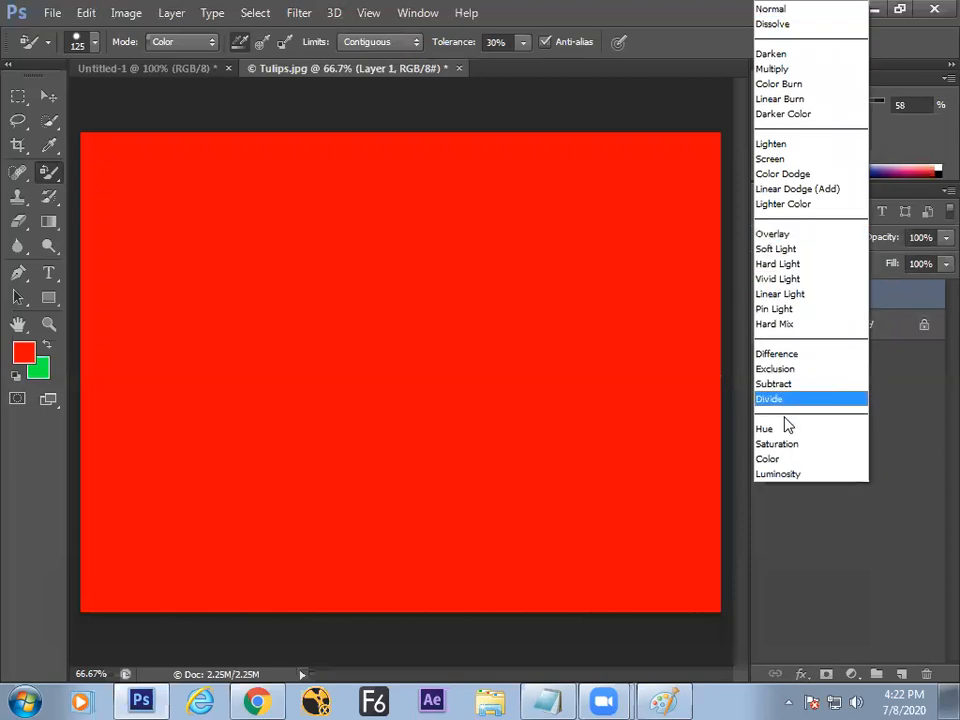
left_click(781, 462)
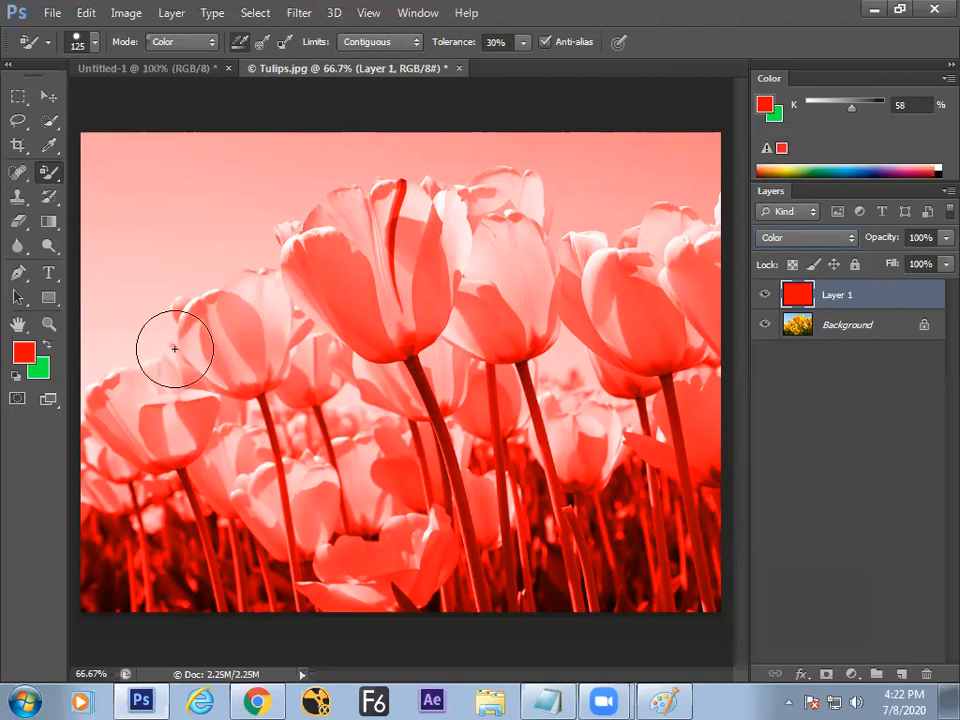
left_click(23, 352)
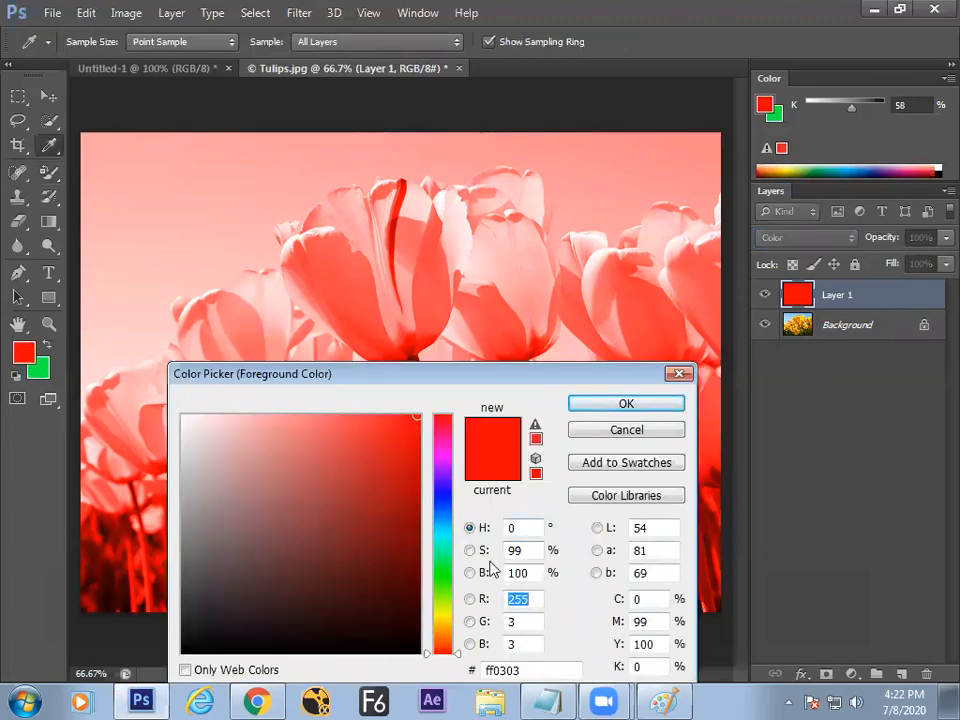
left_click(678, 405)
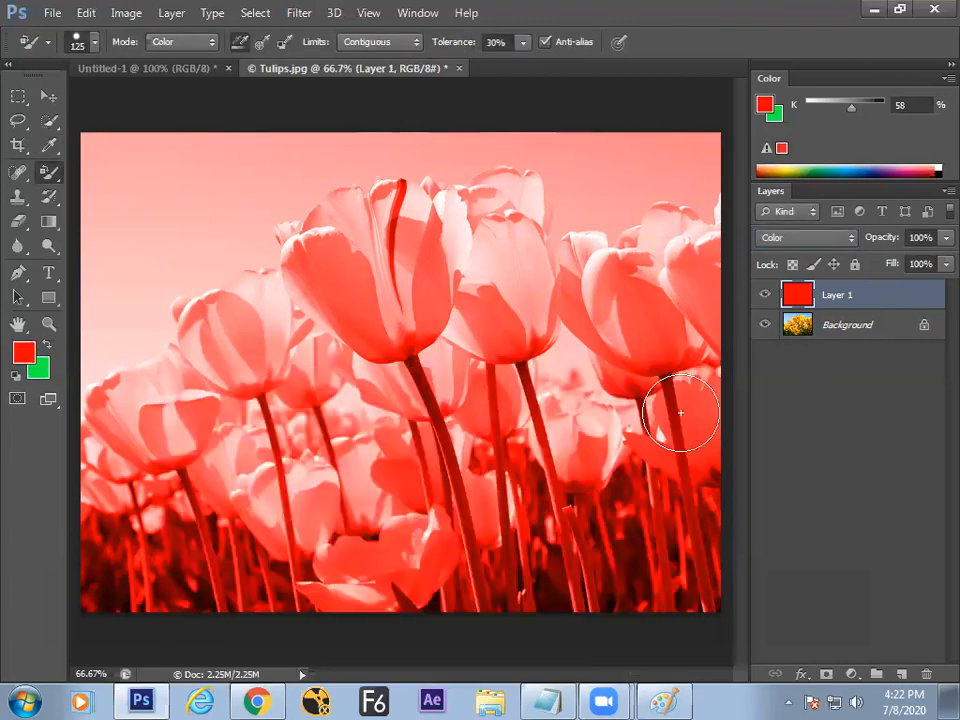
left_click(765, 294)
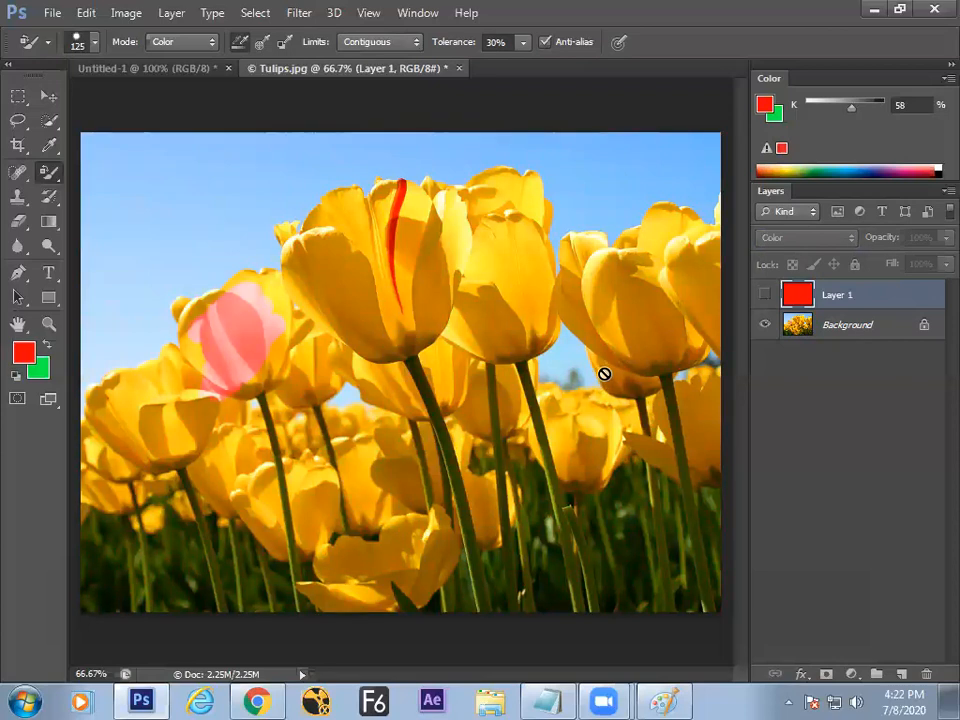
Undo the red layer and the tulip recolouring back to the original yellow photo.
key("ctrl+alt+z")
key("ctrl+alt+z")
key("ctrl+alt+z")
key("ctrl+alt+z")
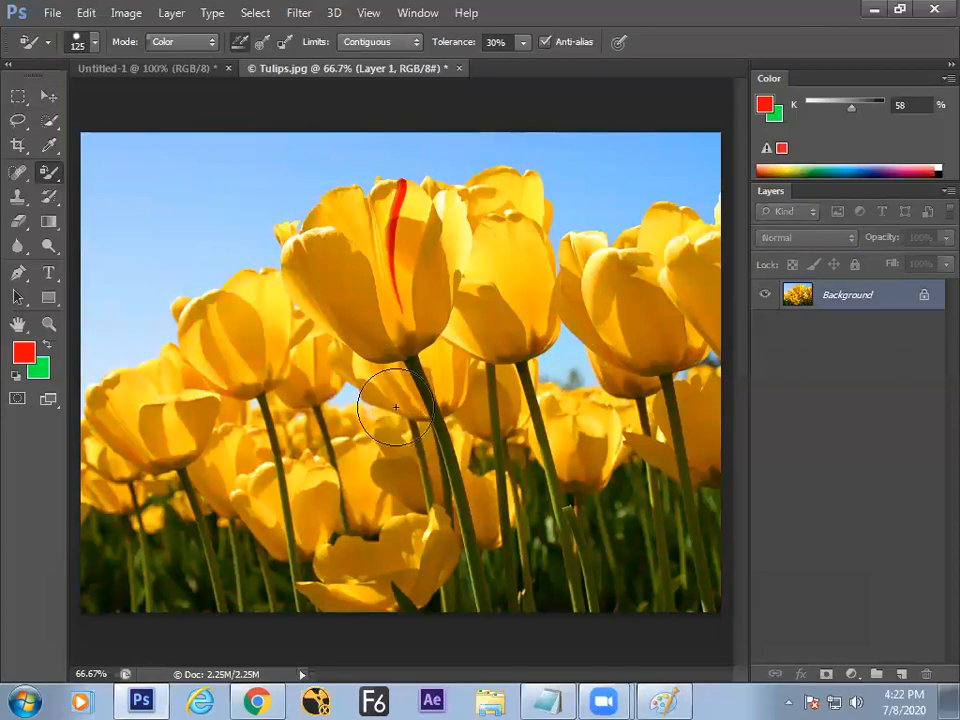
Switch to Paint, draw a vertical divider beside the existing notes, and handwrite "What happens with Color mode" in the space next to it.
left_click(656, 698)
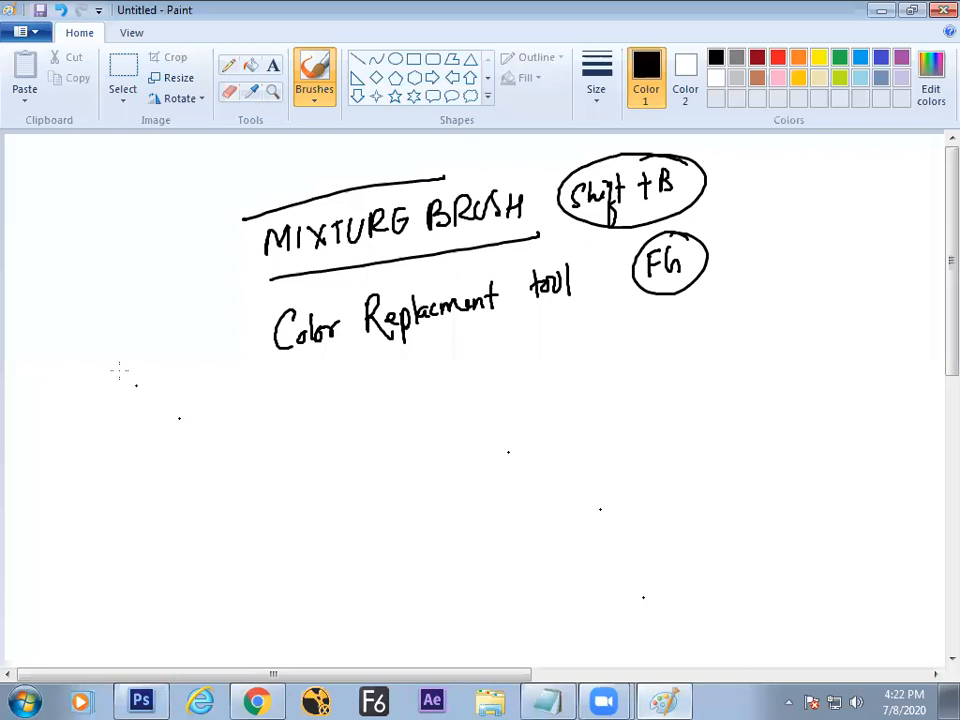
left_click_drag(237, 188, 229, 374)
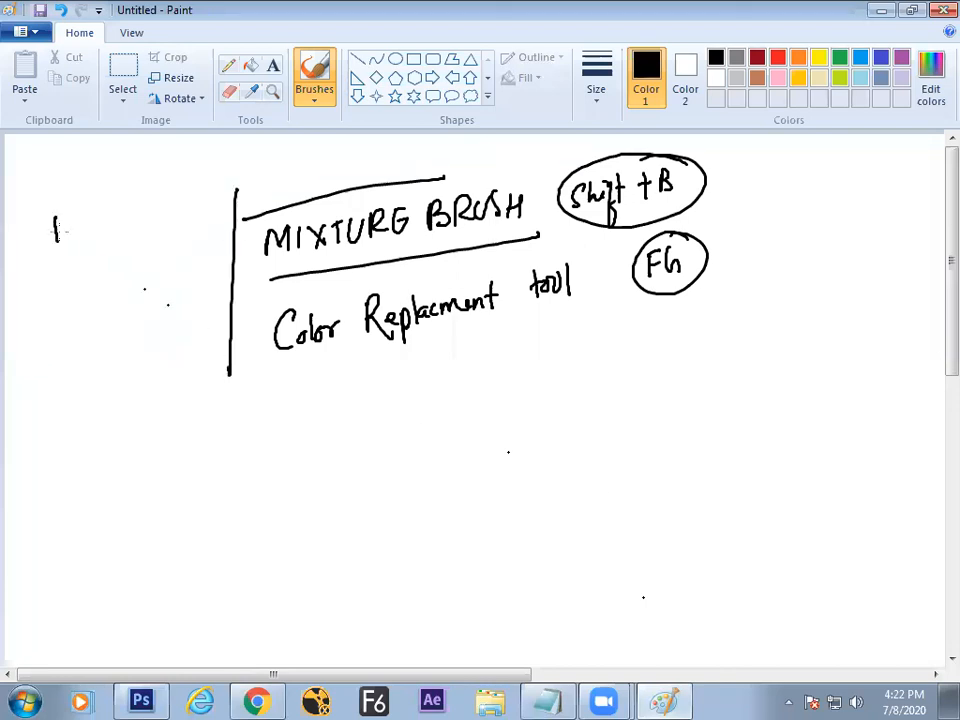
mouse_move(139, 186)
left_mouse_down()
mouse_move(183, 180)
mouse_move(218, 174)
left_mouse_up()
left_click_drag(80, 260, 228, 202)
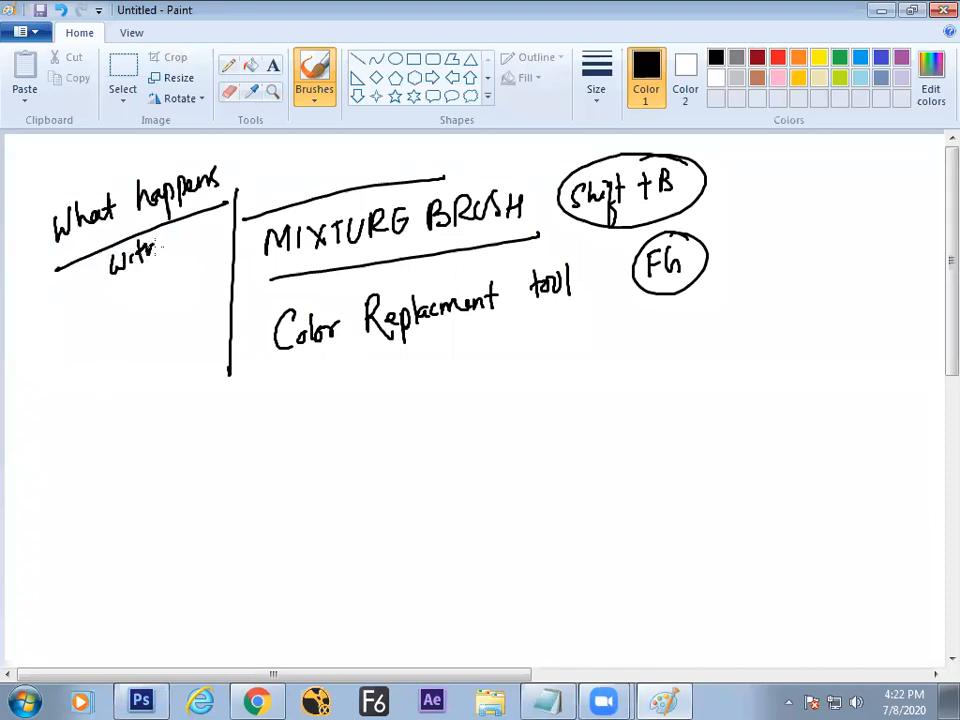
left_click_drag(80, 317, 101, 331)
mouse_move(106, 306)
left_mouse_down()
mouse_move(141, 299)
mouse_move(183, 270)
left_mouse_up()
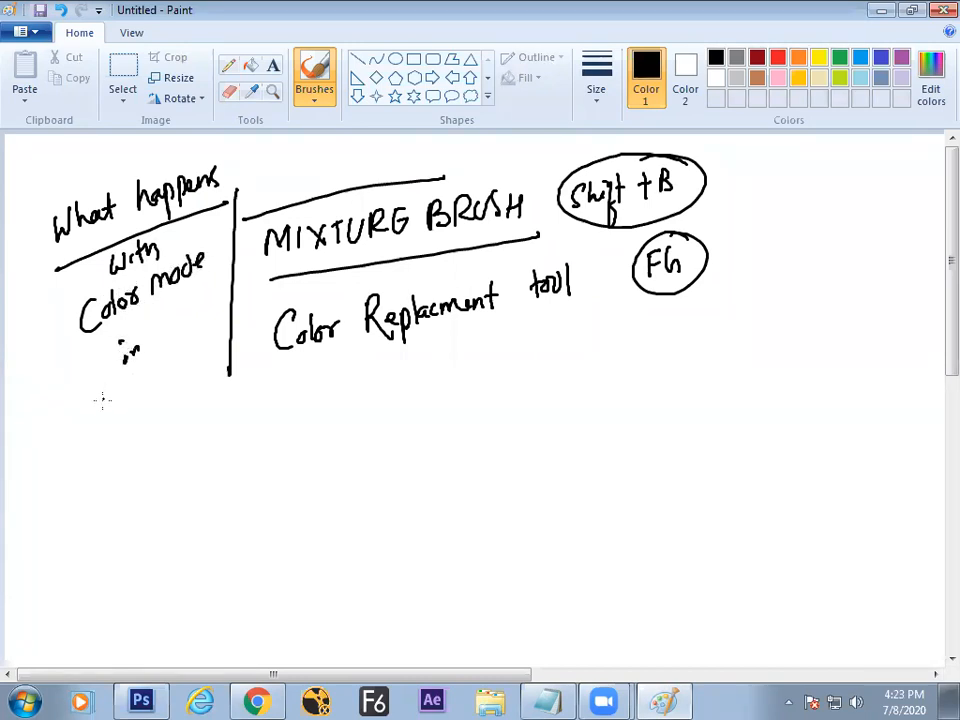
Complete the handwritten question with "in layer ?" and frame the words "Color mode".
left_click_drag(122, 388, 123, 401)
key("ctrl+z")
key("ctrl+z")
left_click_drag(137, 368, 146, 386)
left_click_drag(148, 370, 158, 367)
mouse_move(77, 356)
left_mouse_down()
mouse_move(208, 281)
mouse_move(201, 237)
mouse_move(74, 297)
mouse_move(82, 345)
left_mouse_up()
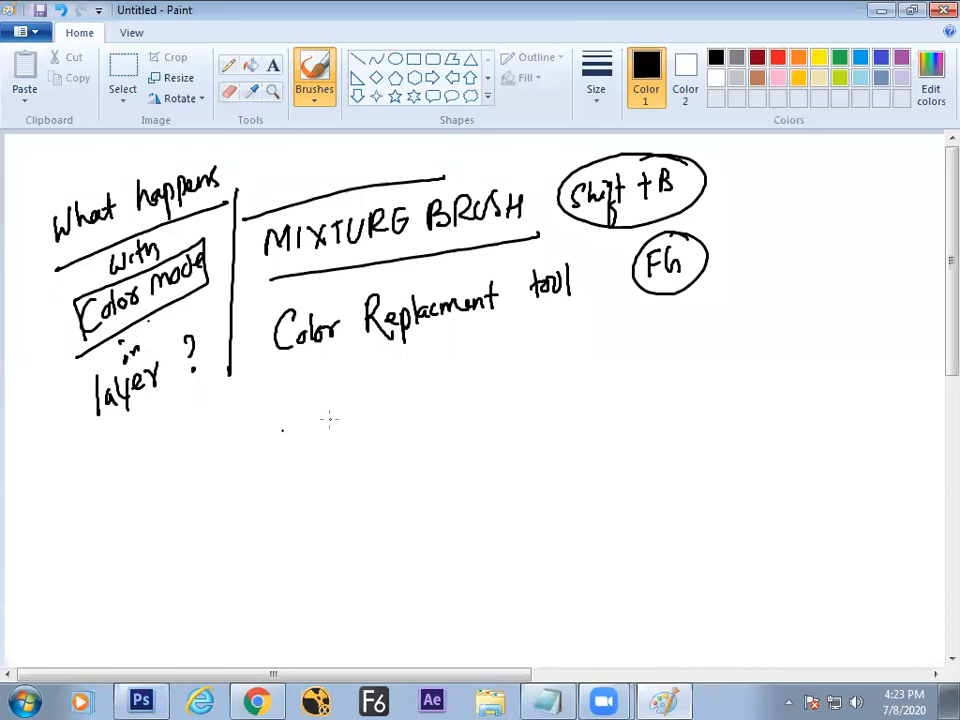
Handwrite "U'r → Color" under the Color Replacement note, with "Saturation" and "Brightnes" listed beneath it, each followed by a dash.
left_click_drag(444, 420, 460, 421)
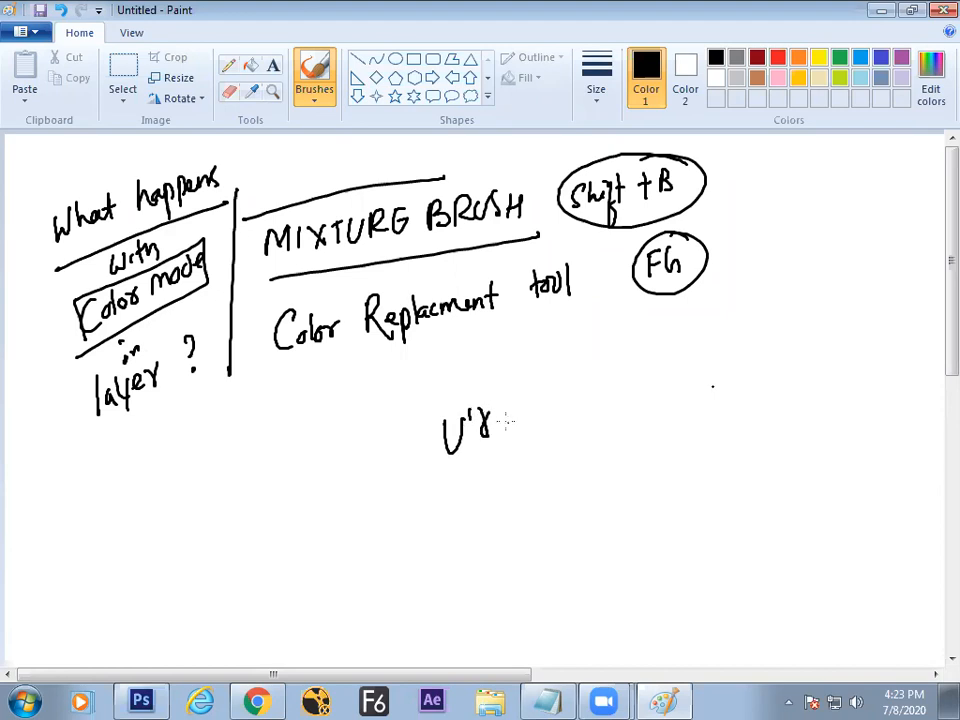
left_click_drag(585, 379, 592, 396)
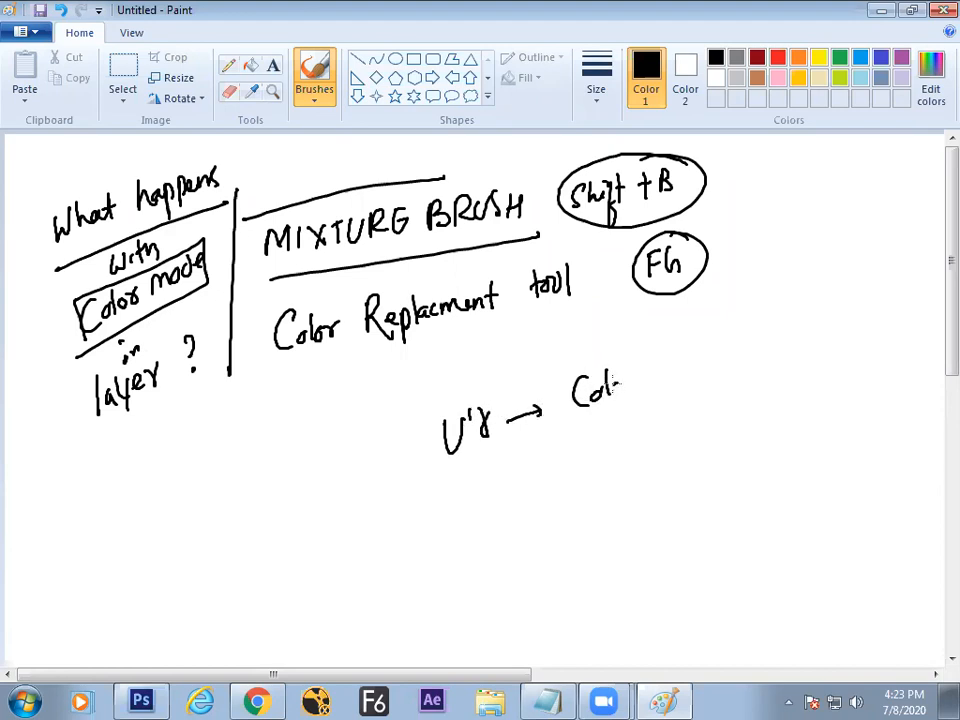
mouse_move(466, 474)
left_mouse_down()
mouse_move(497, 484)
mouse_move(502, 464)
mouse_move(568, 448)
left_mouse_up()
mouse_move(503, 500)
left_mouse_down()
mouse_move(510, 533)
mouse_move(573, 492)
left_mouse_up()
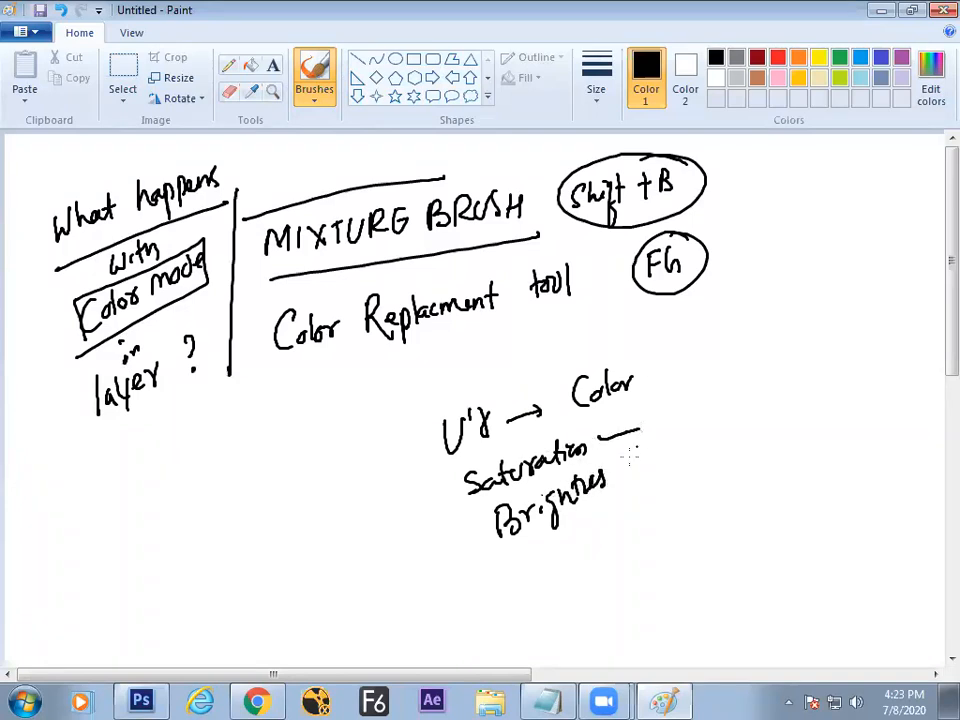
Handwrite "Background" beside the dashes after the saturation and brightness notes.
left_click_drag(680, 410, 687, 438)
key("ctrl+z")
left_click_drag(707, 419, 710, 423)
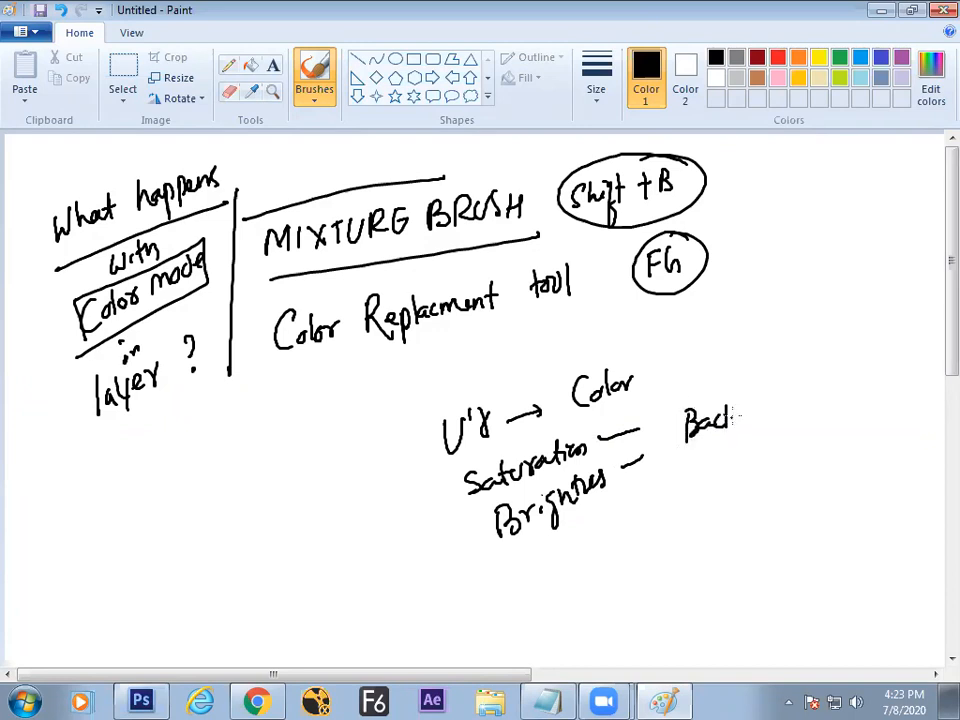
left_click_drag(741, 405, 803, 400)
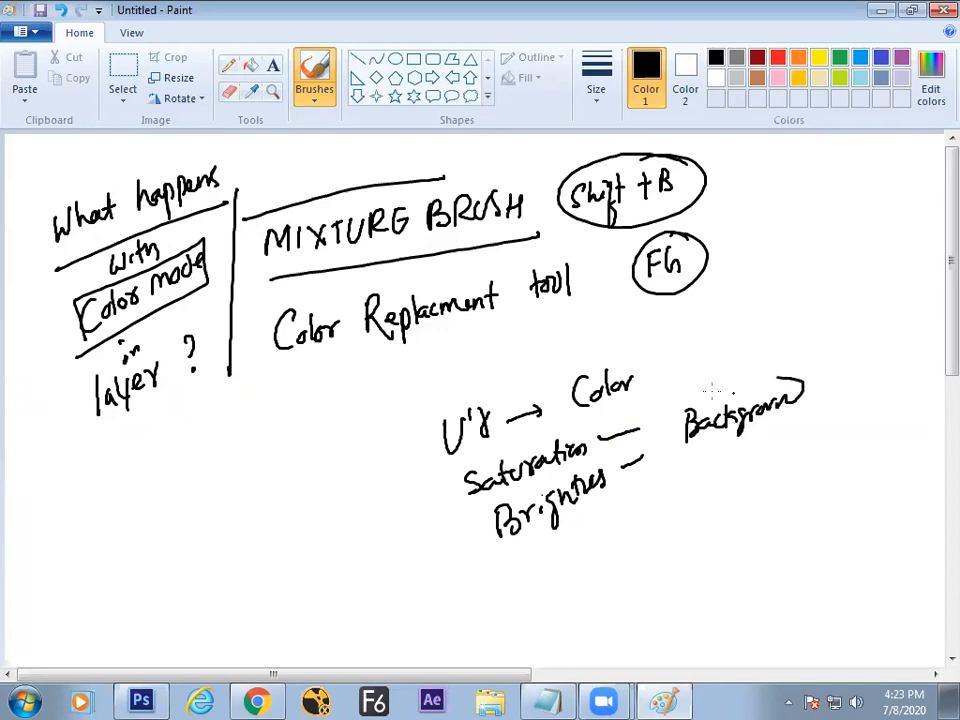
Frame "Color", link it to a framed "HUE", and put percent-like marks before the saturation and brightness notes.
left_click_drag(576, 413, 574, 404)
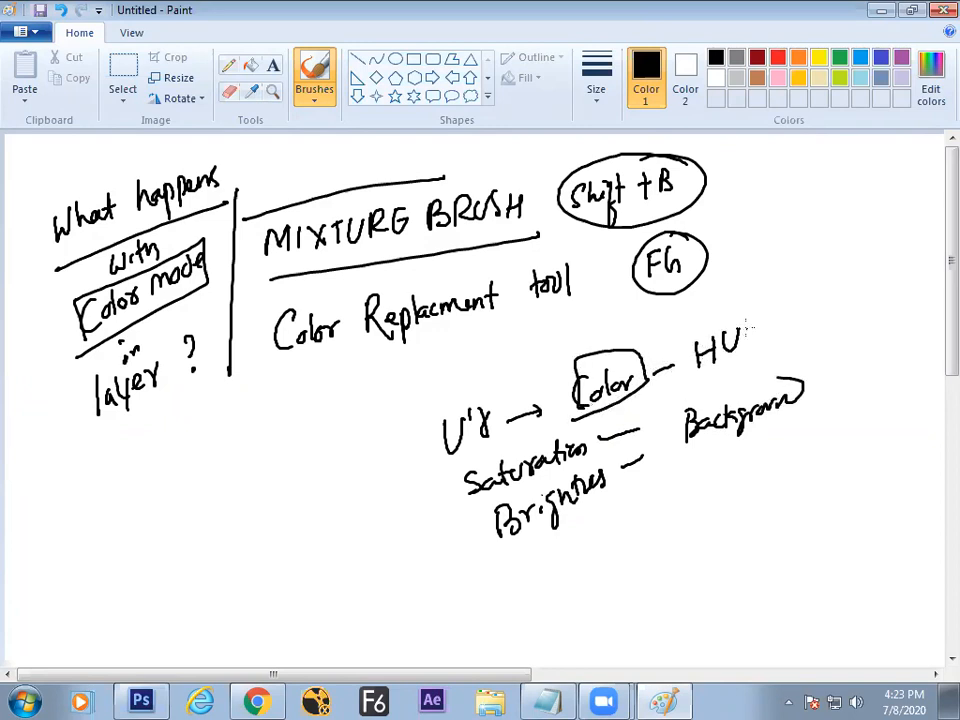
mouse_move(710, 370)
left_mouse_down()
mouse_move(779, 316)
mouse_move(692, 325)
left_mouse_up()
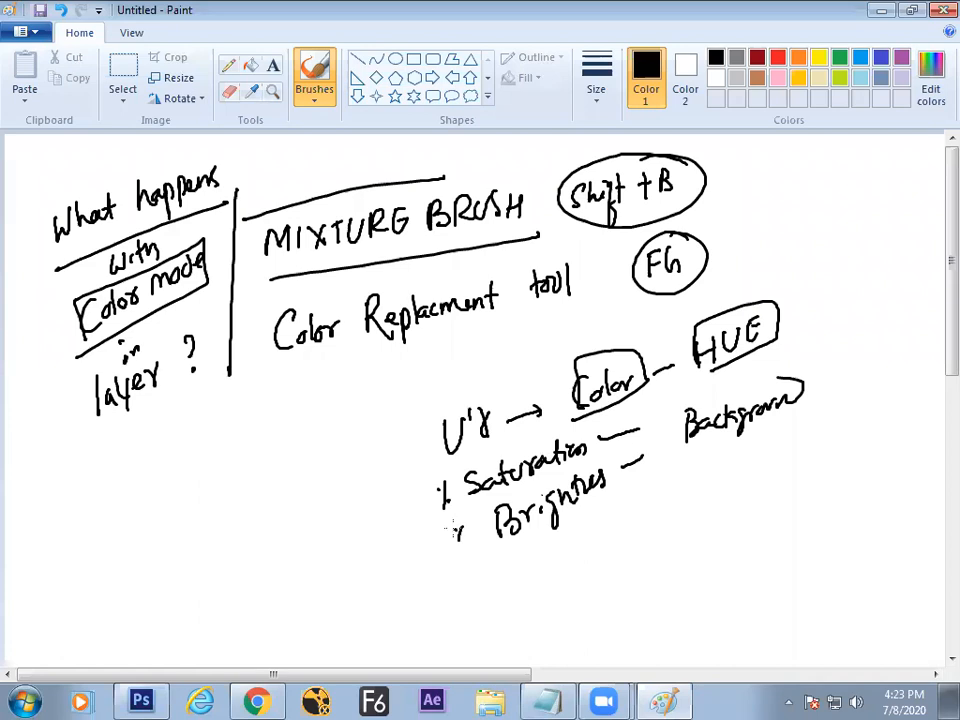
mouse_move(684, 452)
left_mouse_down()
mouse_move(804, 416)
mouse_move(820, 365)
mouse_move(687, 388)
mouse_move(694, 450)
left_mouse_up()
Switch to Photoshop, add a new layer over the tulips, fill it with the red foreground colour, and set its blend mode to Color.
key("alt+Tab")
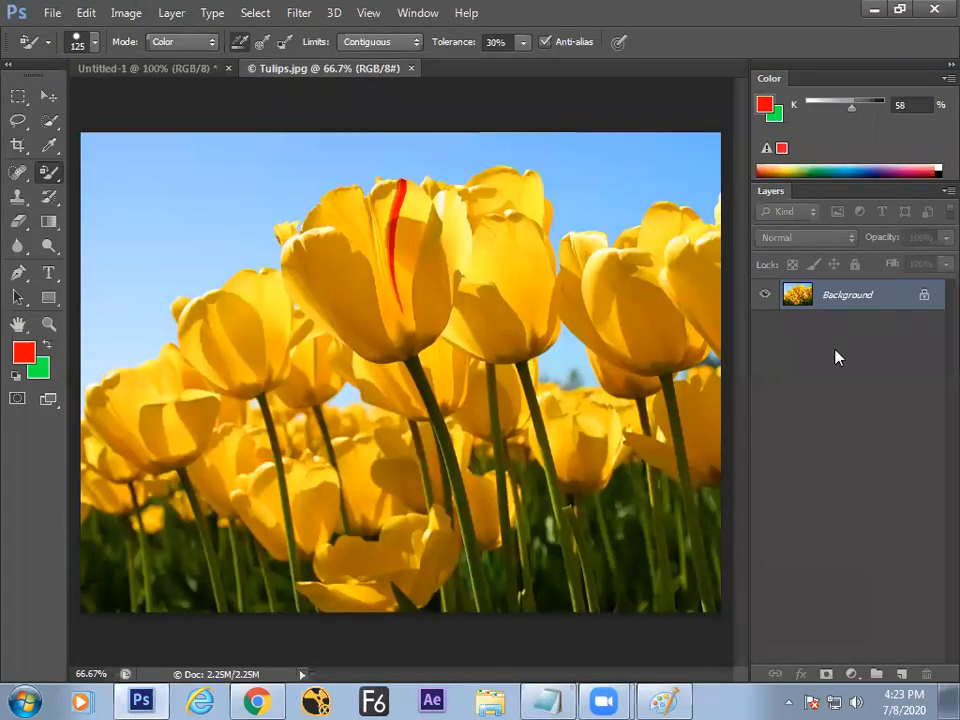
left_click(901, 674)
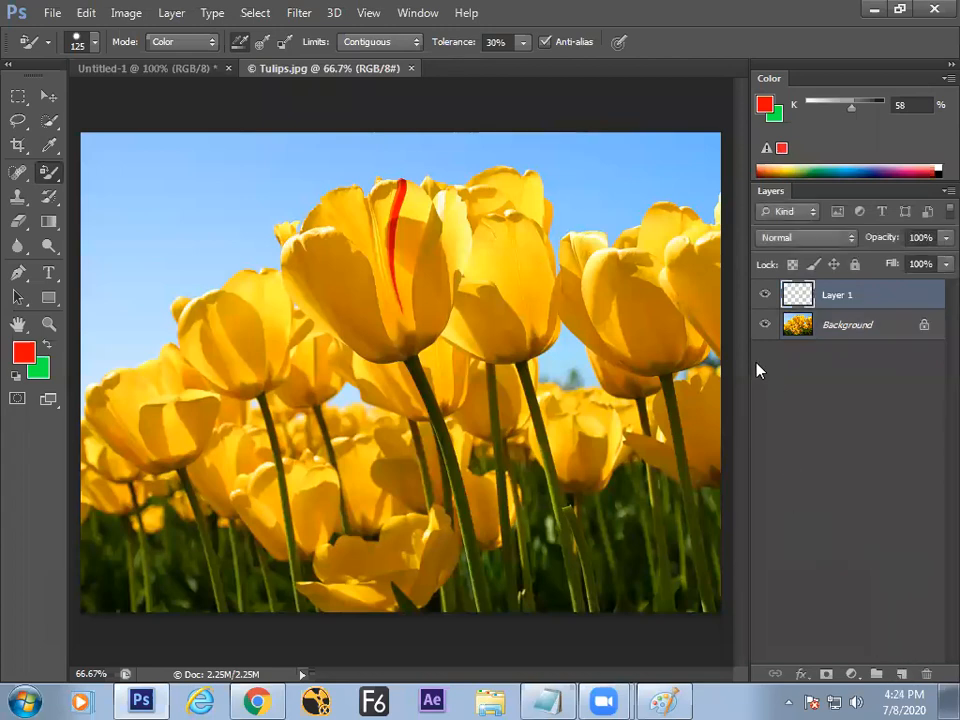
key("alt+BackSpace")
left_click(831, 240)
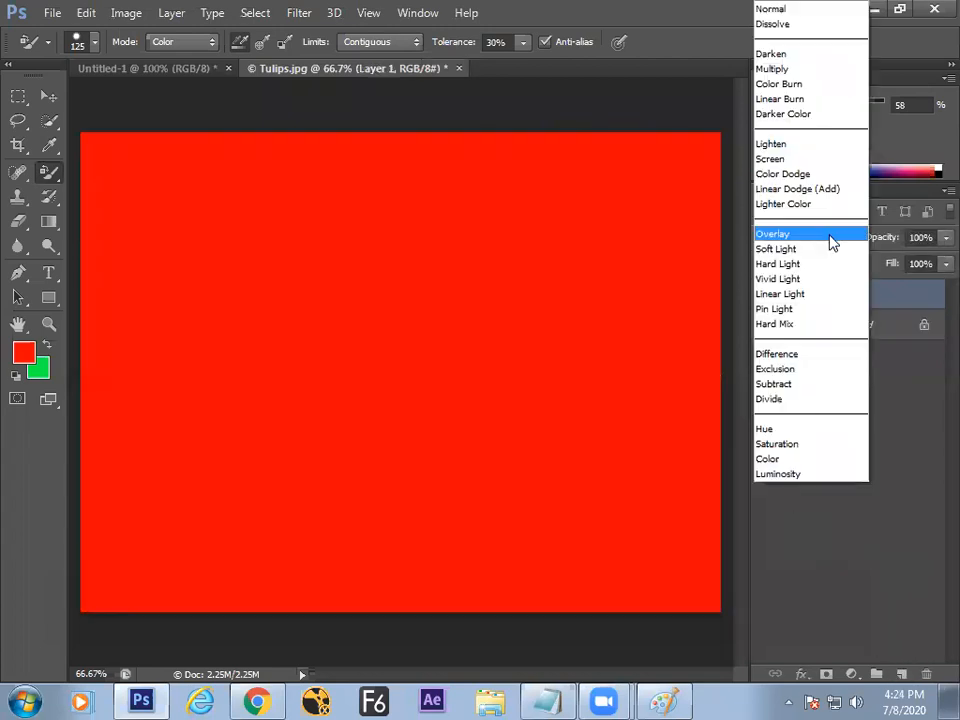
left_click(768, 458)
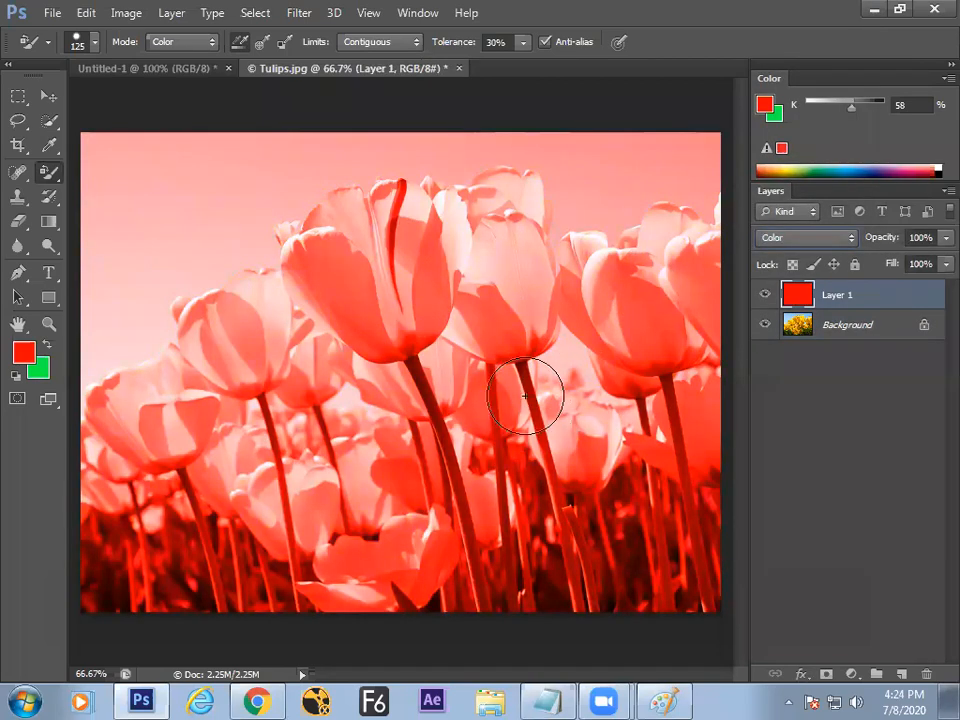
Compare the tulips with and without the red Color-mode layer by toggling Layer 1's visibility, leaving it visible.
key("ctrl+plus")
key("ctrl+plus")
mouse_move(452, 328)
left_mouse_down()
mouse_move(634, 306)
mouse_move(563, 304)
left_mouse_up()
key("v")
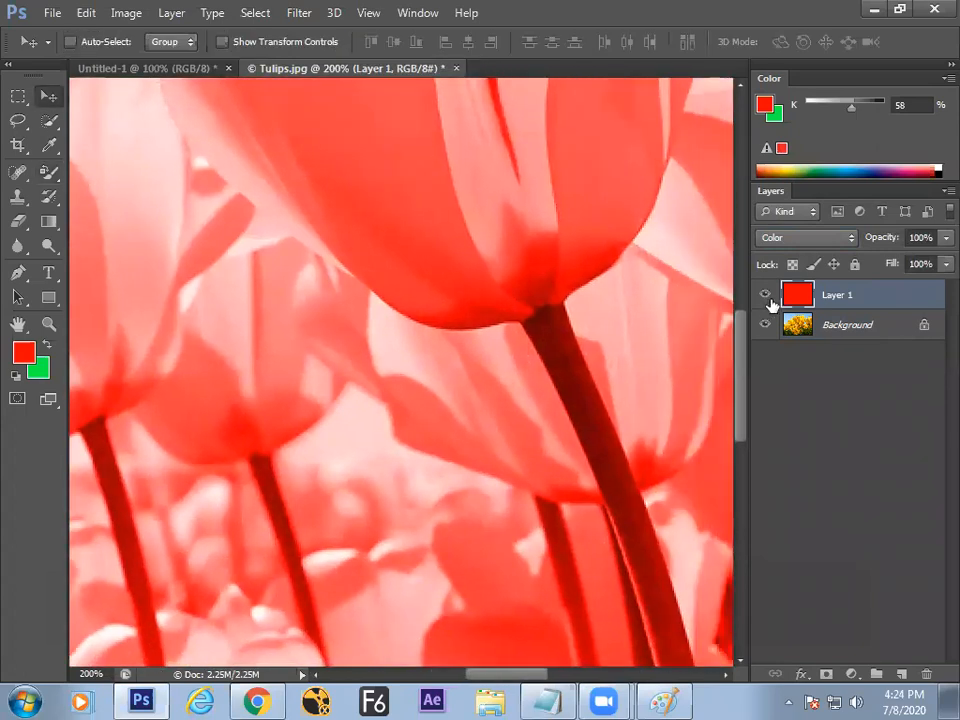
left_click(765, 294)
key("ctrl+minus")
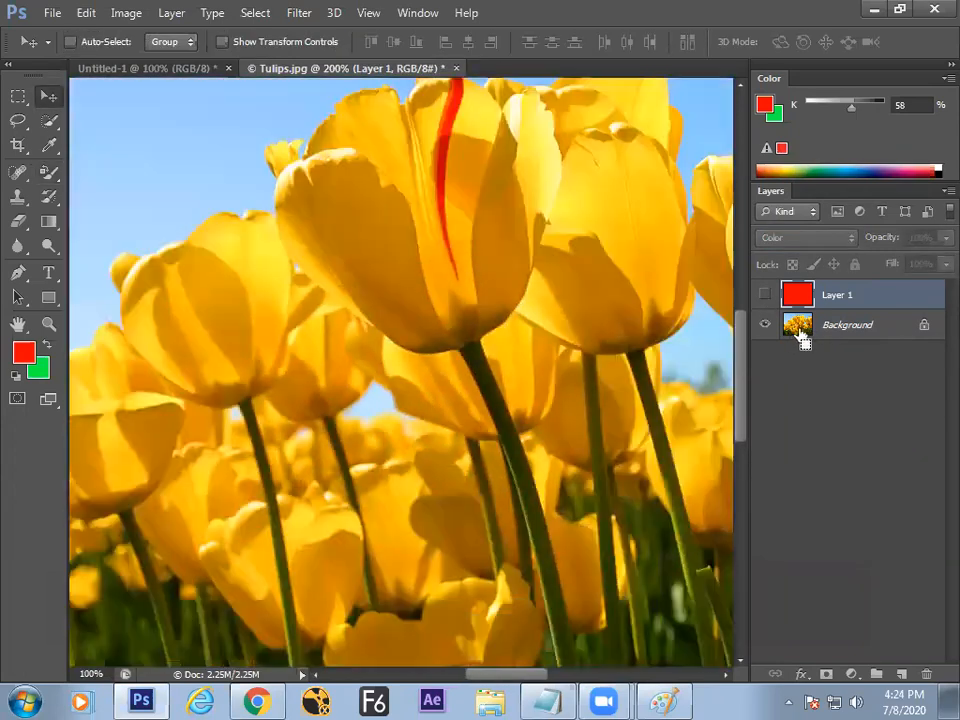
left_click(765, 294)
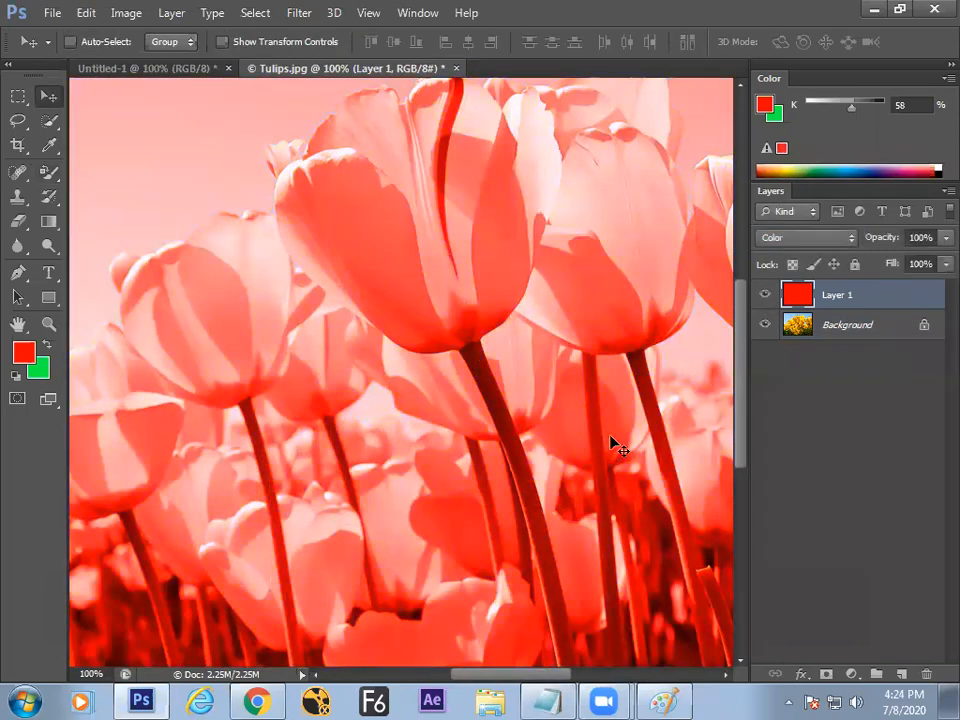
left_click(765, 294)
left_click(798, 328)
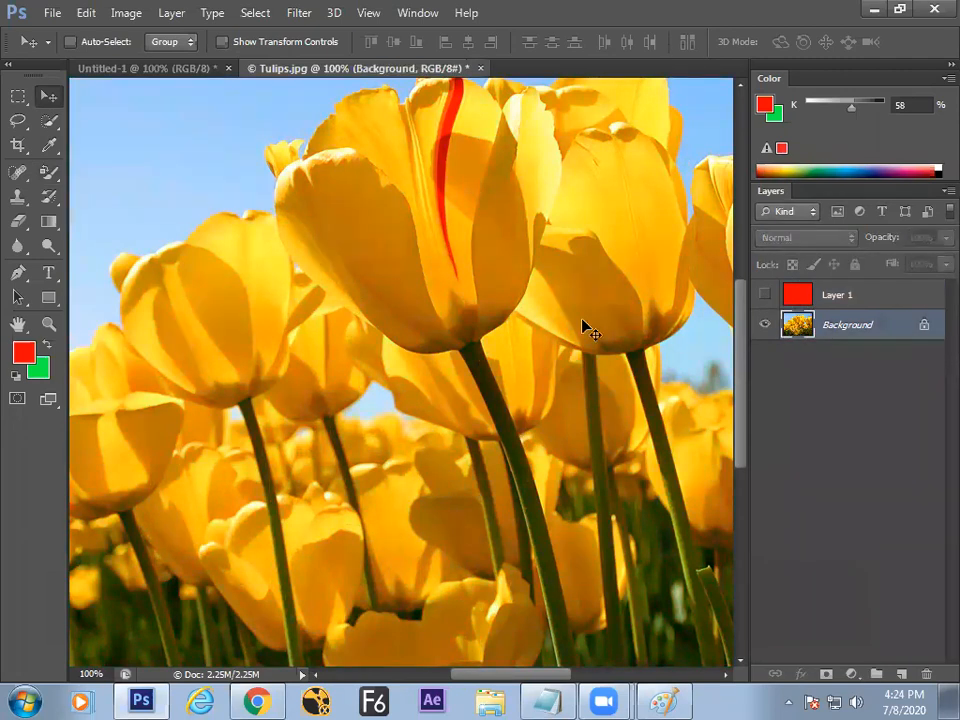
left_click(765, 294)
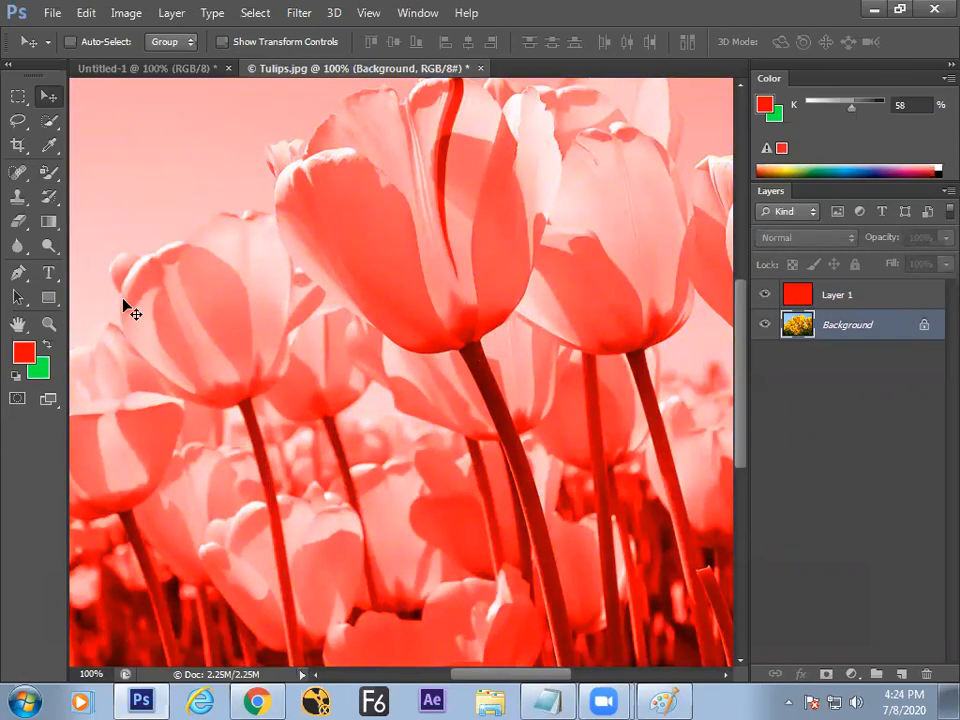
Set the foreground red to 100% saturation and 100% brightness in the Color Picker.
left_click(22, 351)
left_click_drag(489, 369, 428, 146)
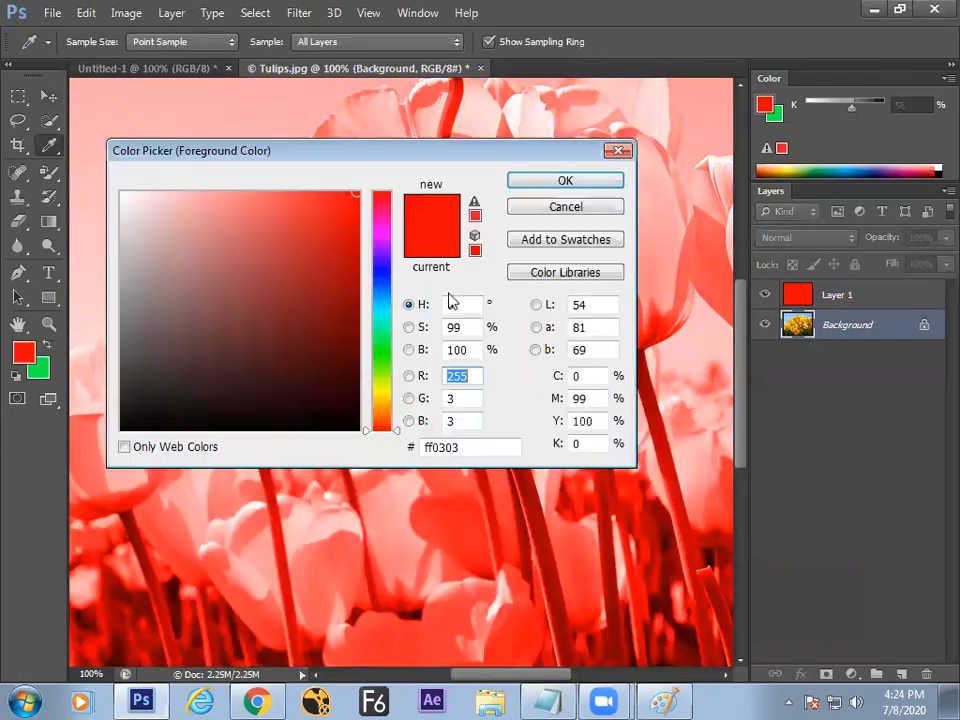
left_click(409, 327)
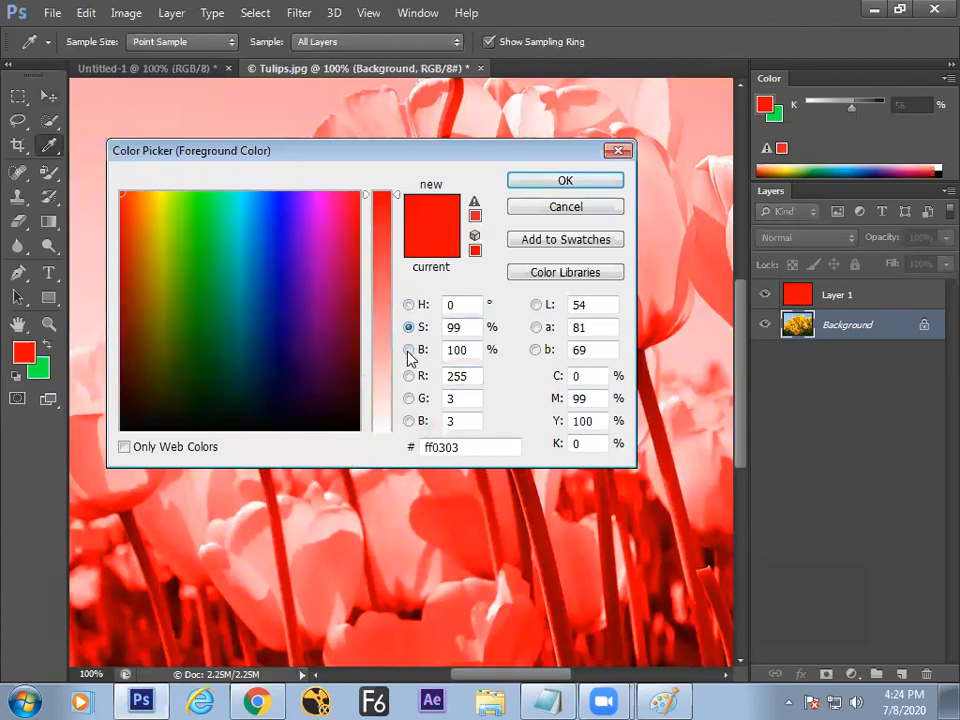
left_click(409, 349)
left_click(410, 328)
mouse_move(388, 190)
left_mouse_down()
mouse_move(390, 435)
mouse_move(390, 190)
left_mouse_up()
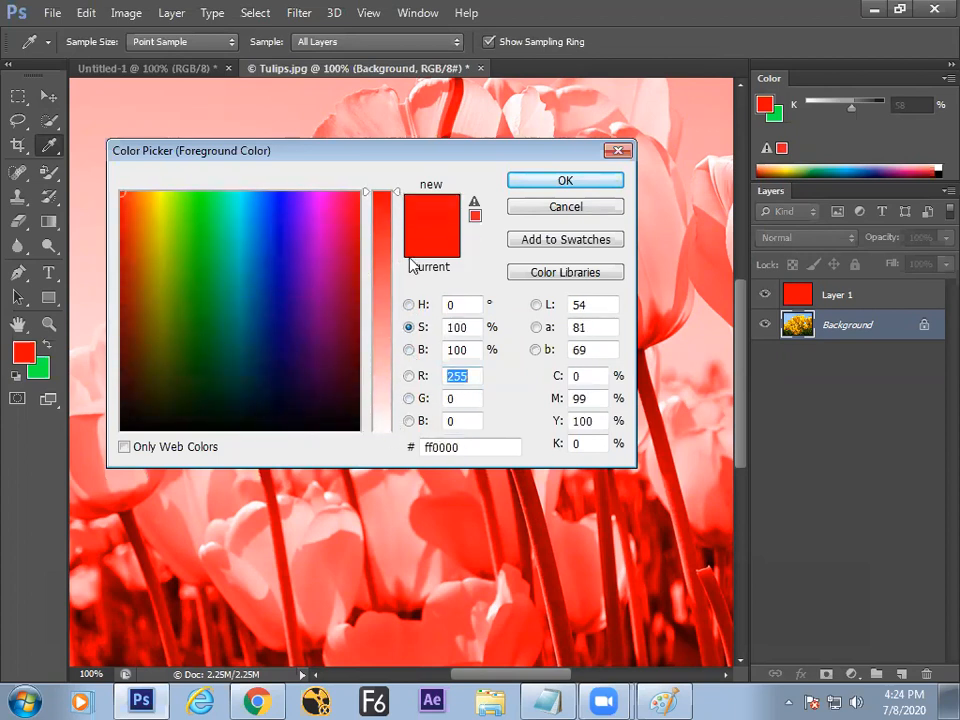
left_click(409, 349)
mouse_move(390, 193)
left_mouse_down()
mouse_move(393, 424)
mouse_move(392, 190)
left_mouse_up()
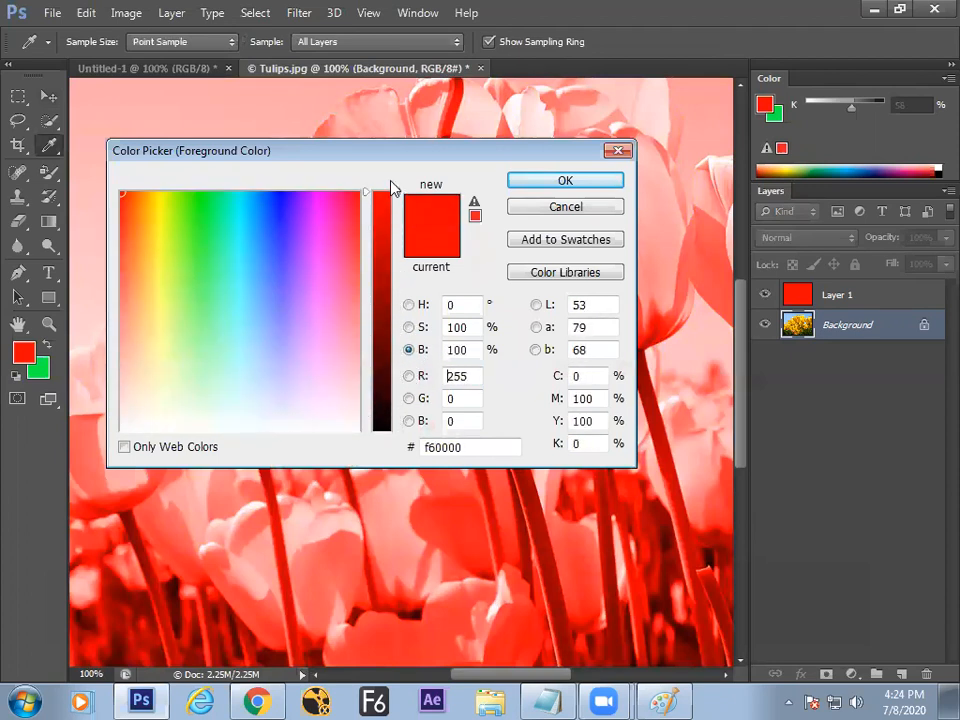
Examine the red through the picker's hue, saturation and brightness modes, ending on hue, and accept the colour ff0000.
left_click(409, 327)
left_click(409, 305)
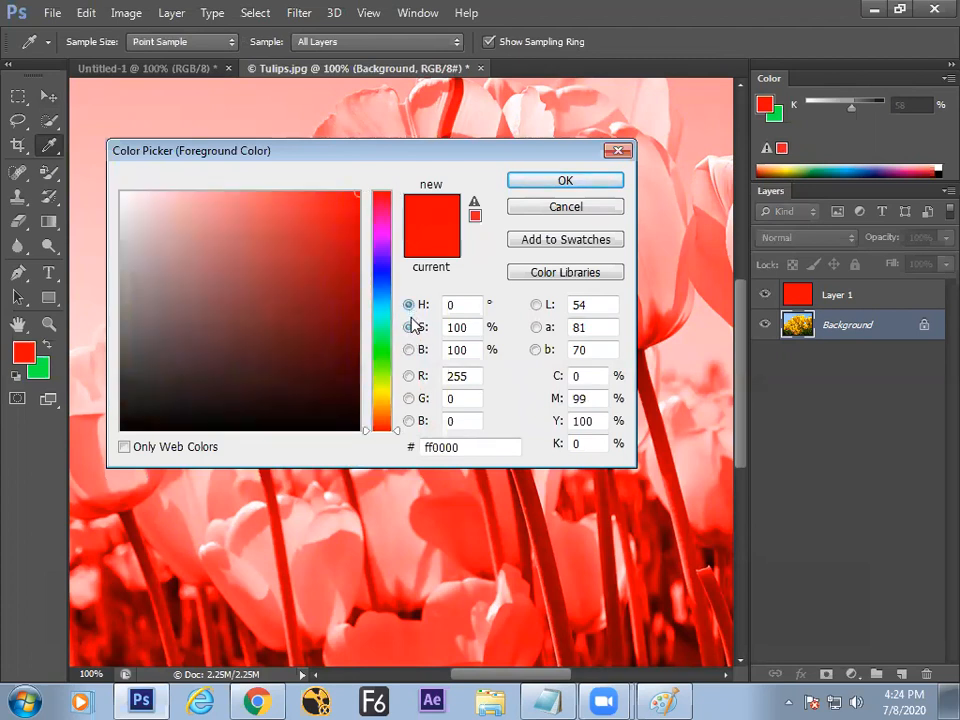
left_click(409, 328)
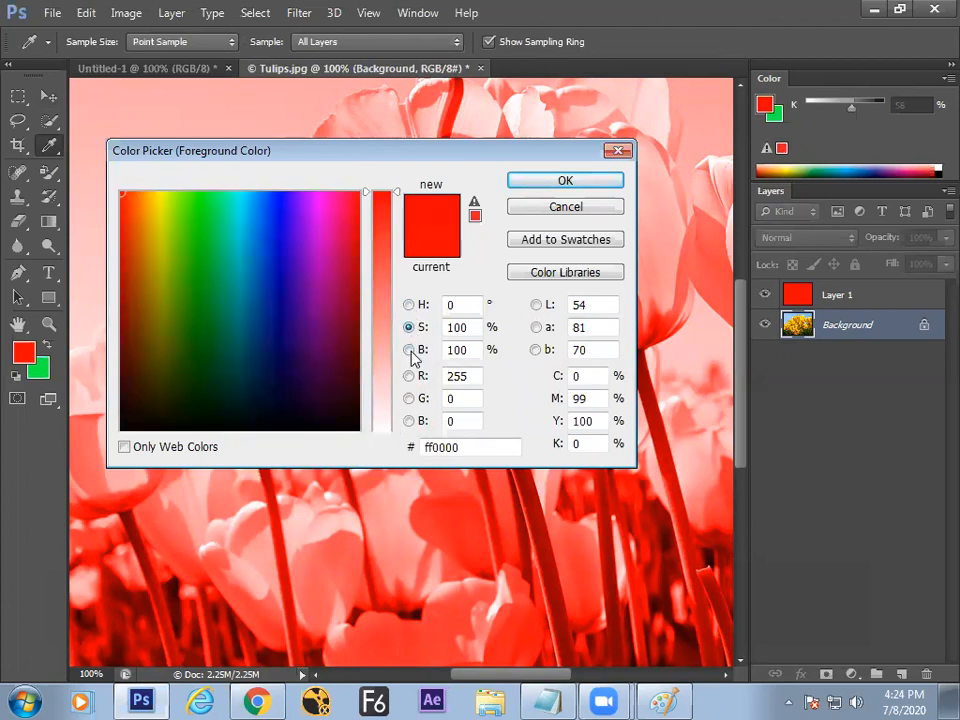
left_click(409, 350)
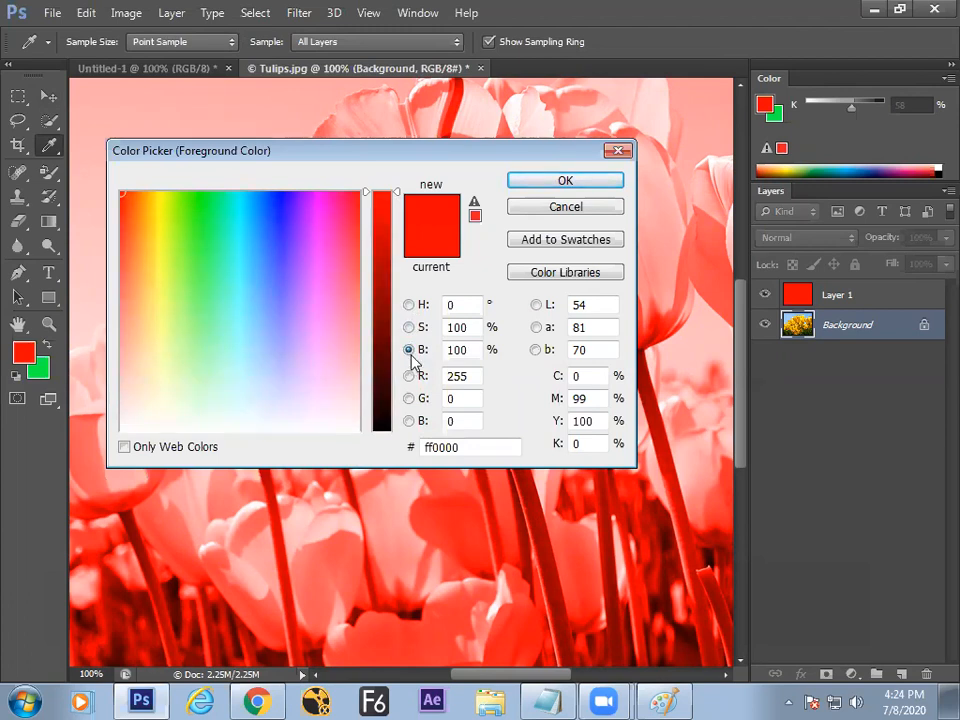
left_click(409, 328)
left_click(409, 305)
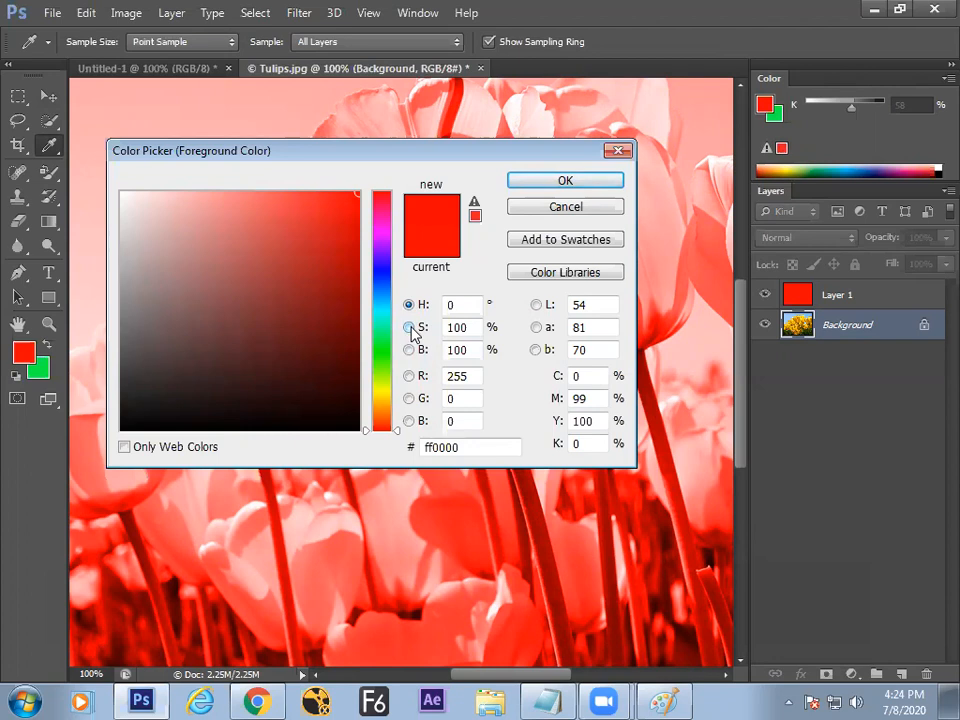
left_click(545, 181)
Compare Layer 1 in Normal and Color blend modes, checking the foreground colour's values in between.
key("v")
left_click(840, 295)
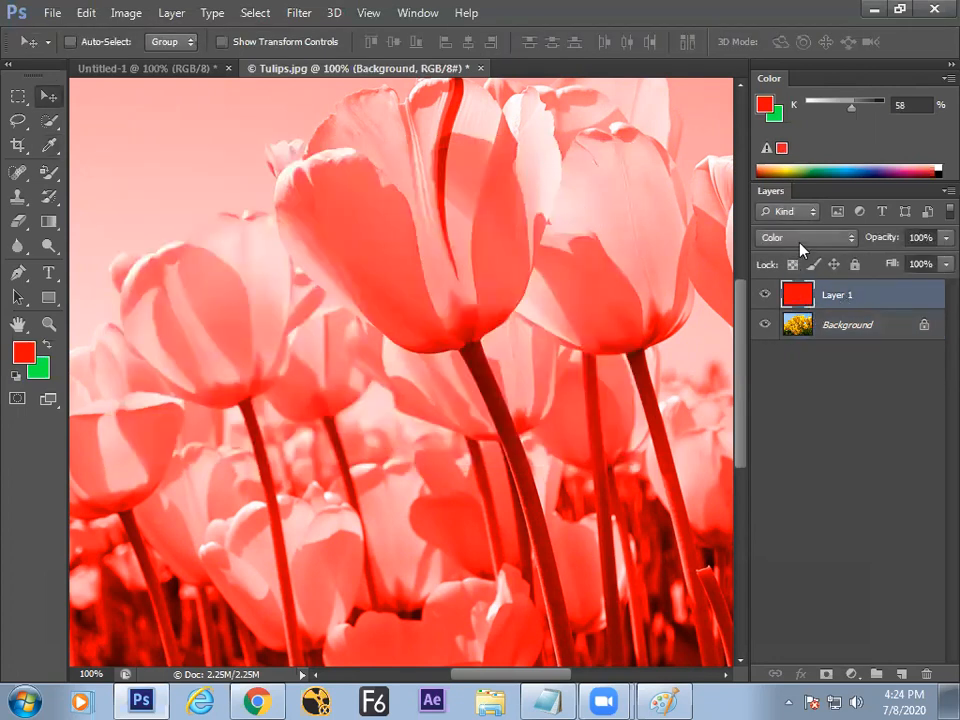
left_click(805, 237)
left_click(775, 8)
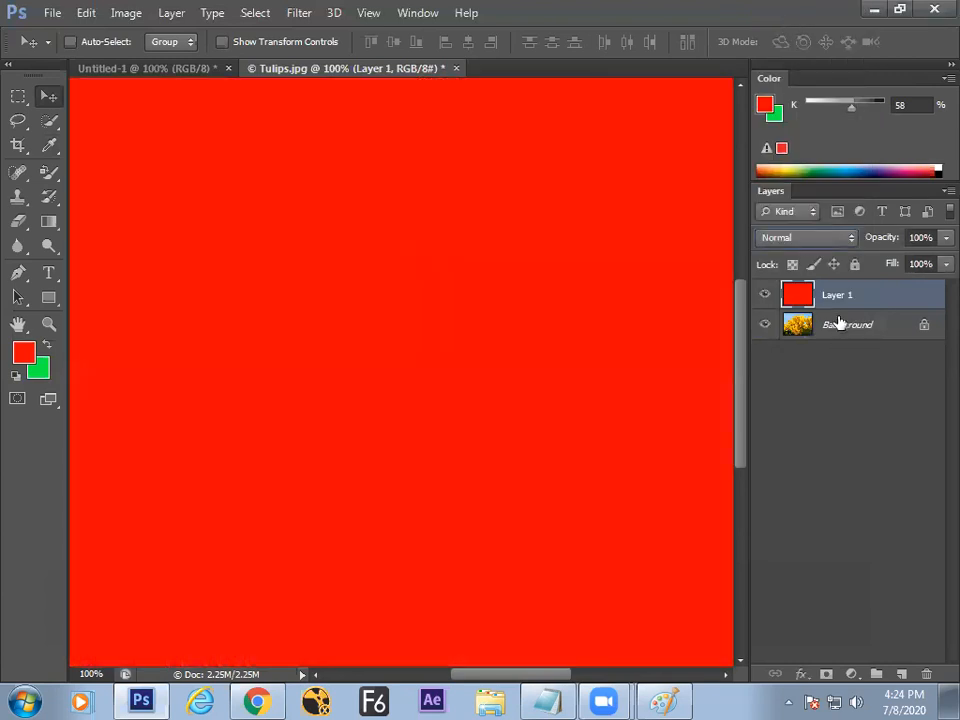
left_click(24, 352)
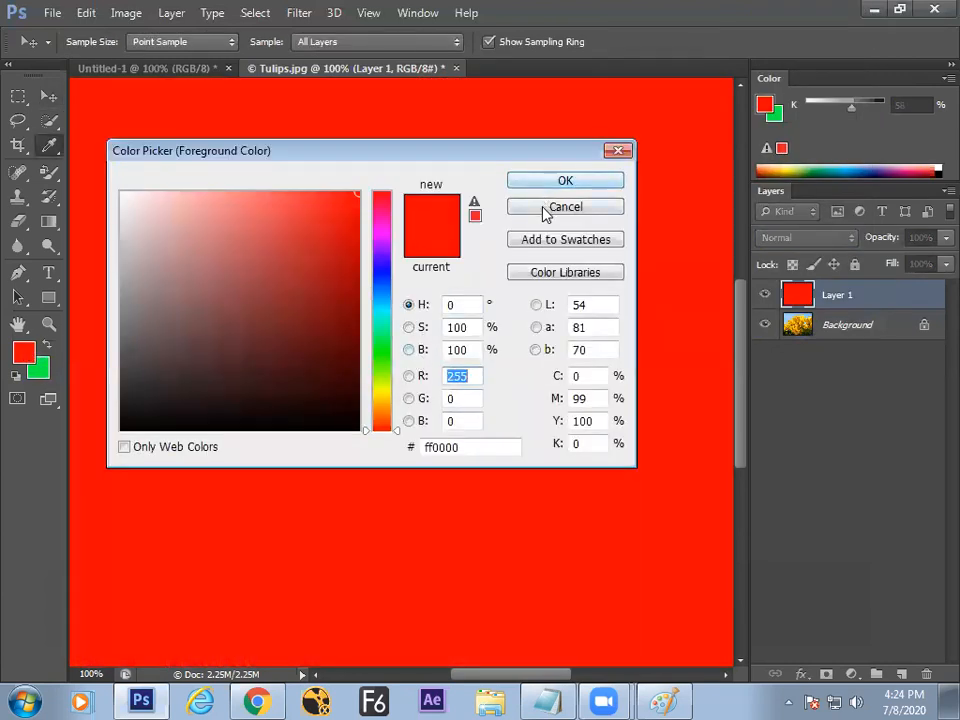
left_click(546, 211)
left_click(812, 241)
left_click(795, 457)
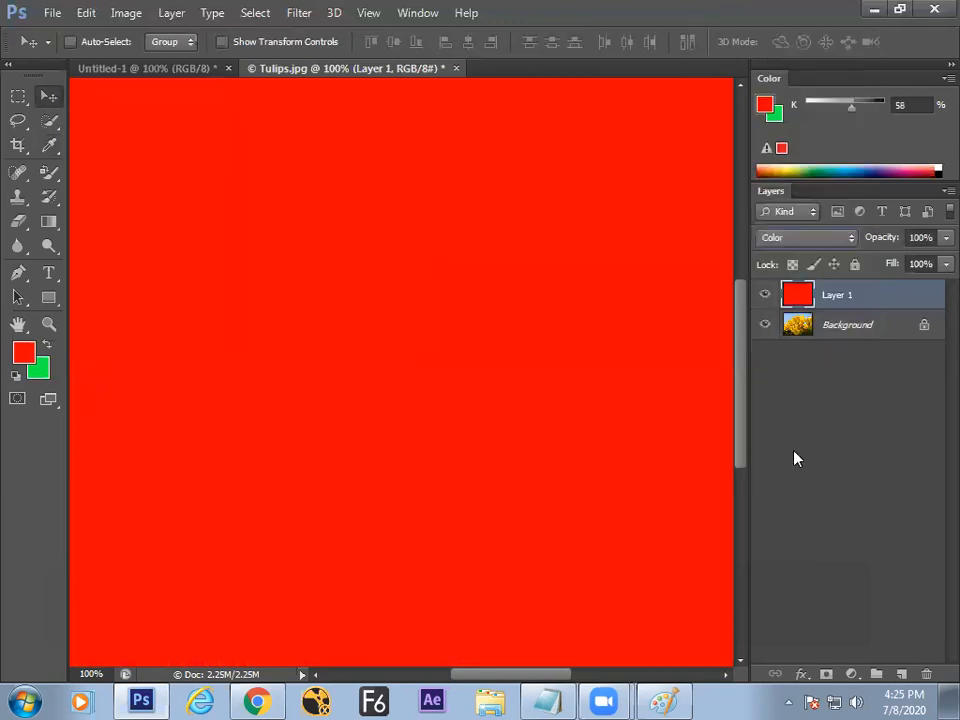
Examine the foreground red's hue value in the Color Picker and close it without changes.
left_click(24, 352)
left_click(454, 306)
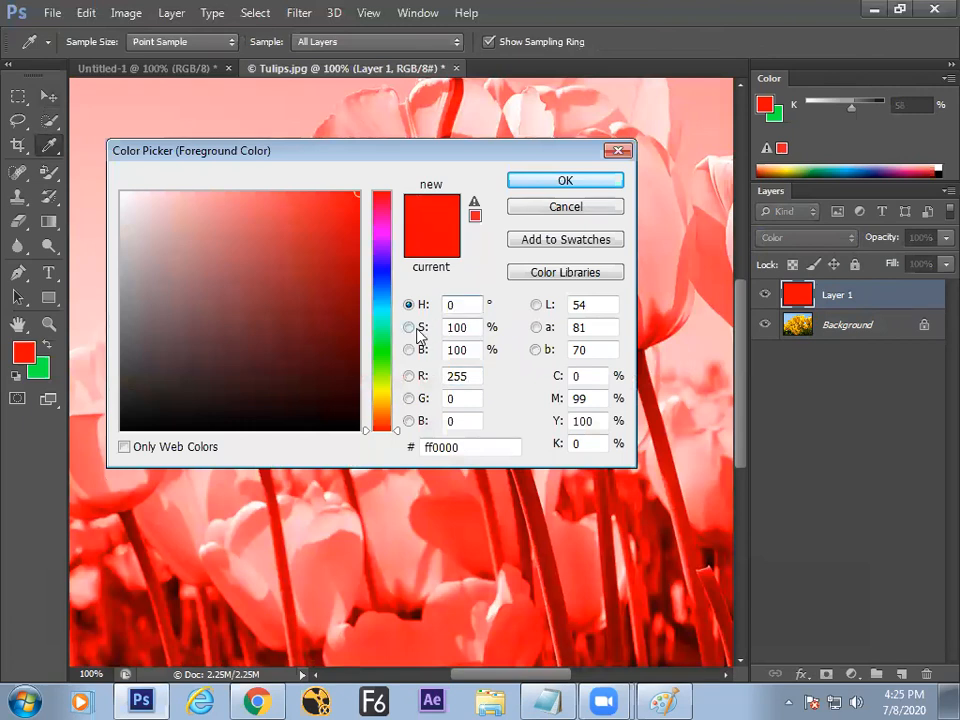
left_click(565, 207)
key("v")
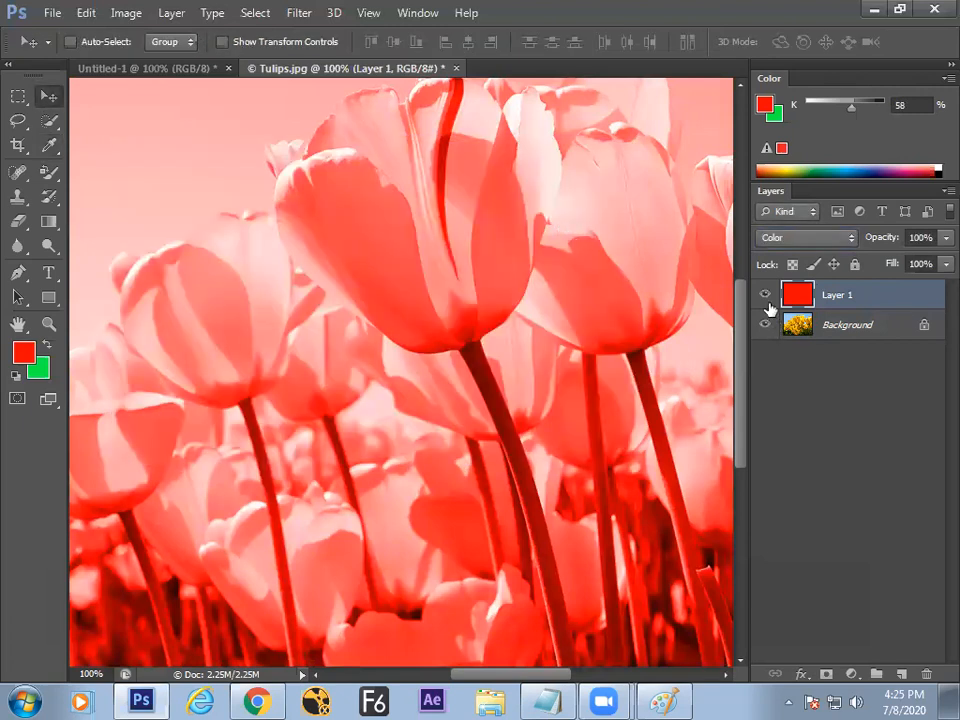
Hide Layer 1 to examine the original tulip photo, select the Background layer and show Layer 1 again.
left_click(765, 294)
left_click(799, 330)
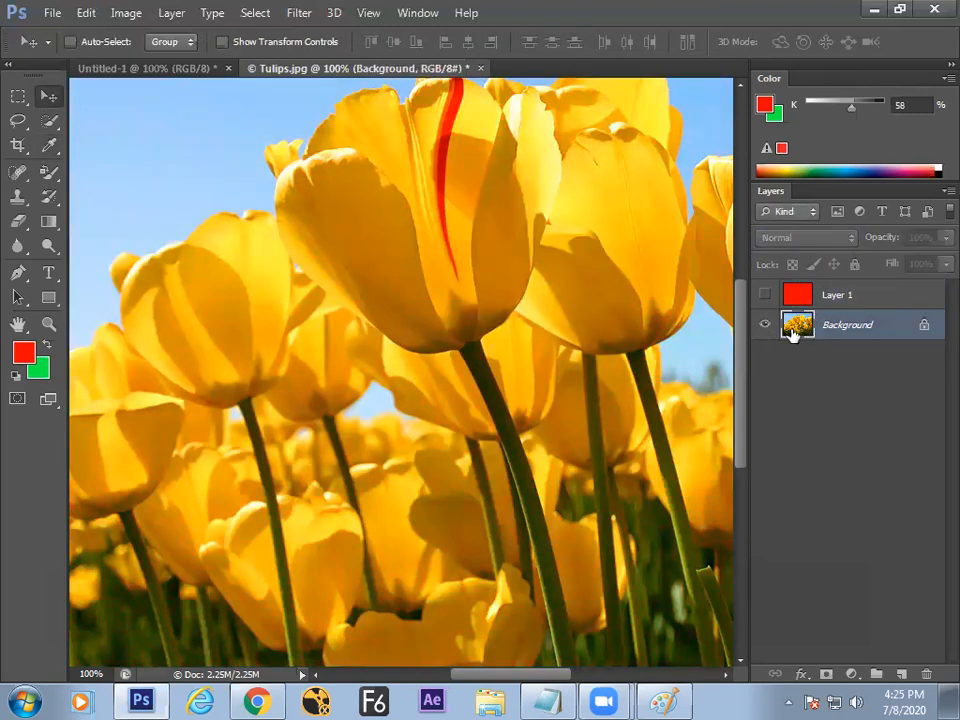
left_click(765, 298)
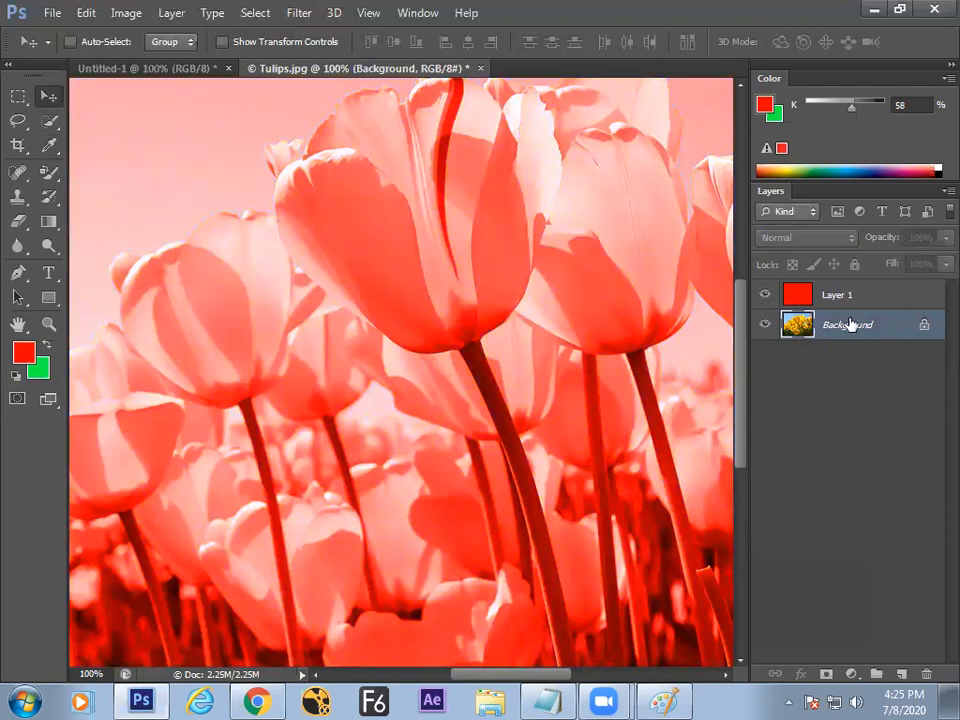
Set the foreground colour to white and fill the Background layer with it beneath the red layer.
left_click(936, 168)
left_click(822, 285)
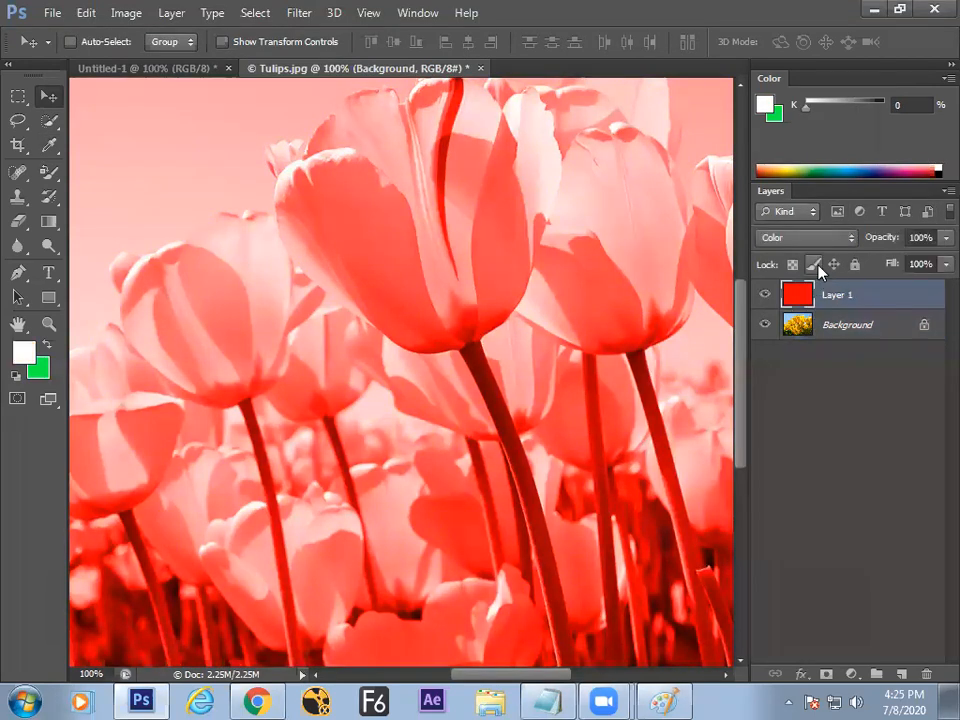
left_click(868, 330)
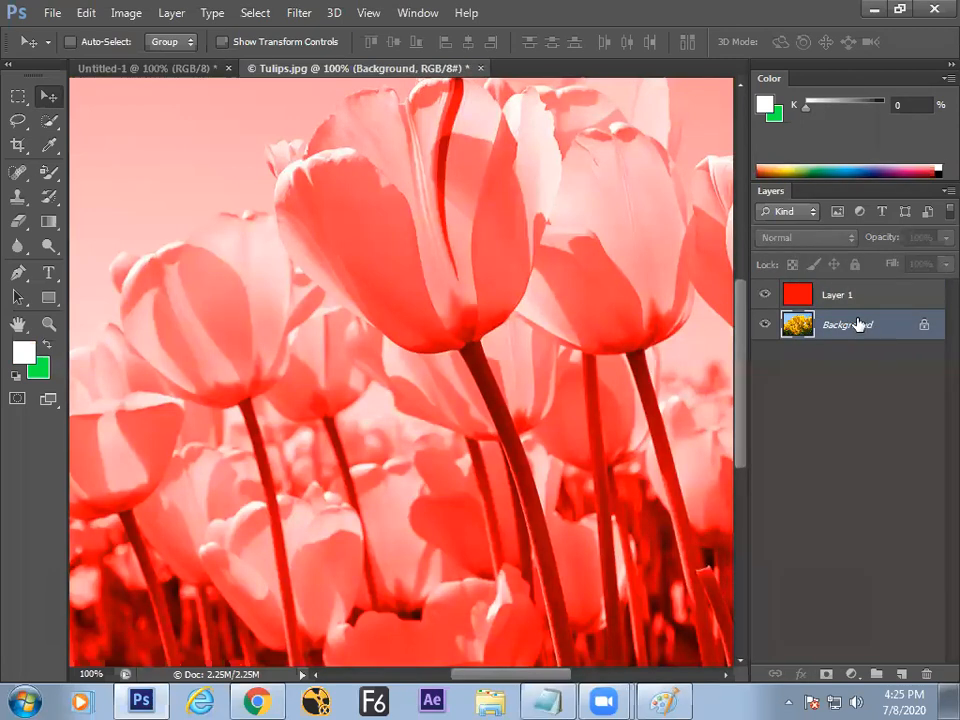
key("alt+BackSpace")
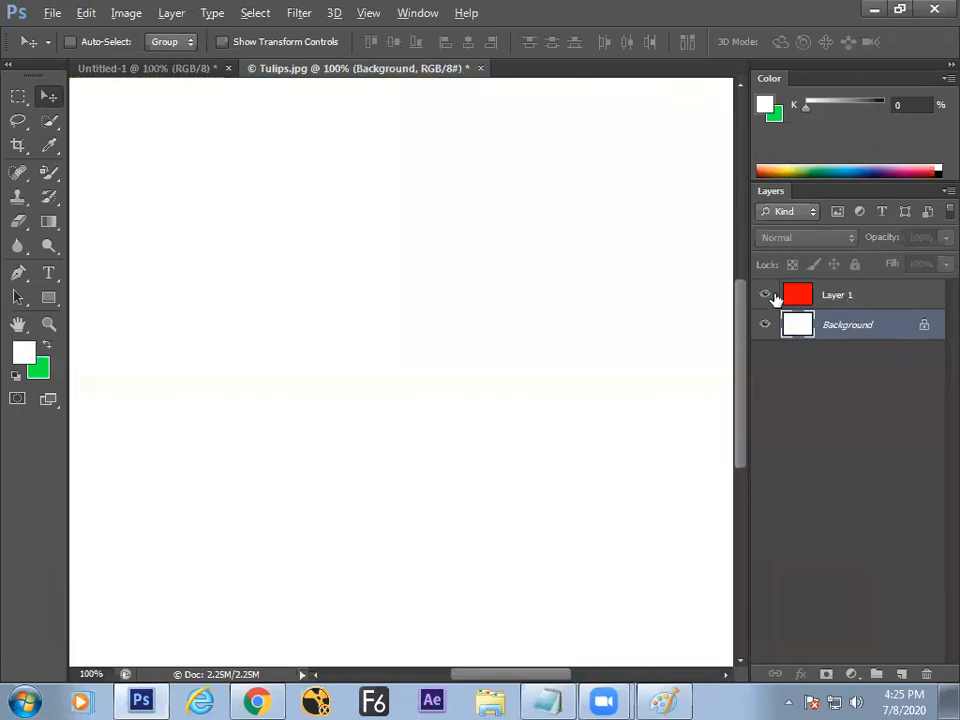
Examine the white foreground's values in the Color Picker, close it without changes and undo the Background fill.
left_click(822, 304)
left_click(795, 326)
left_click(27, 356)
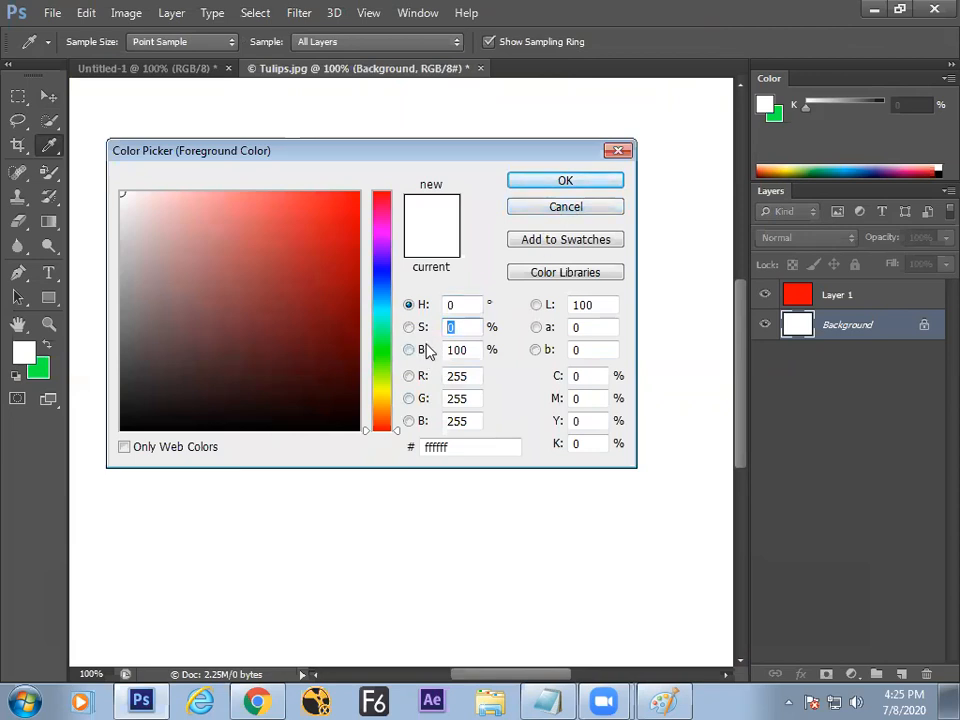
left_click(567, 210)
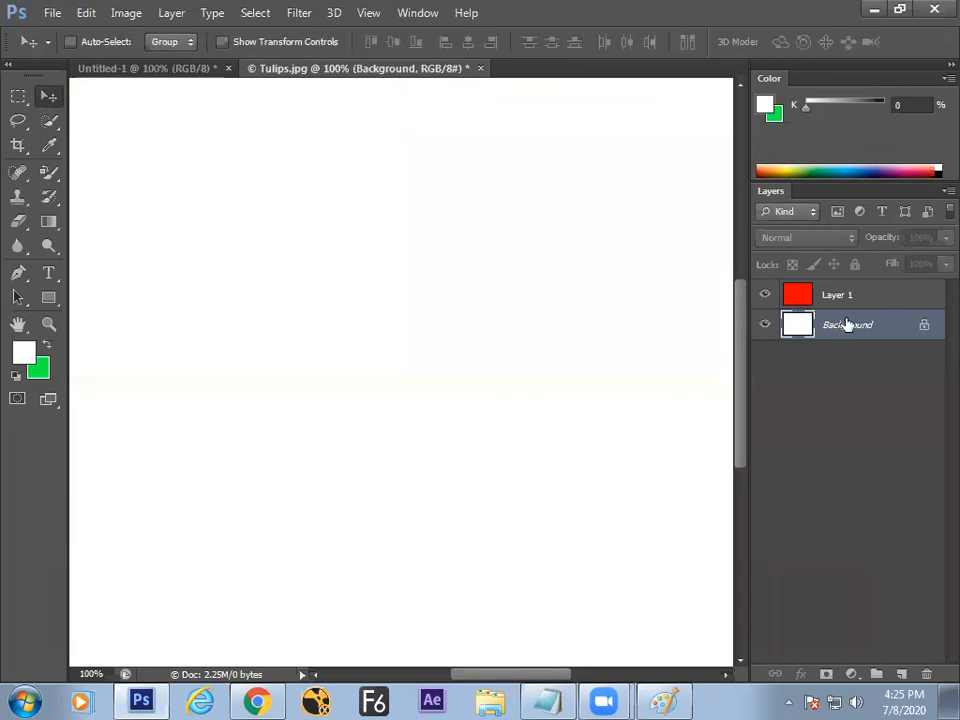
key("ctrl+z")
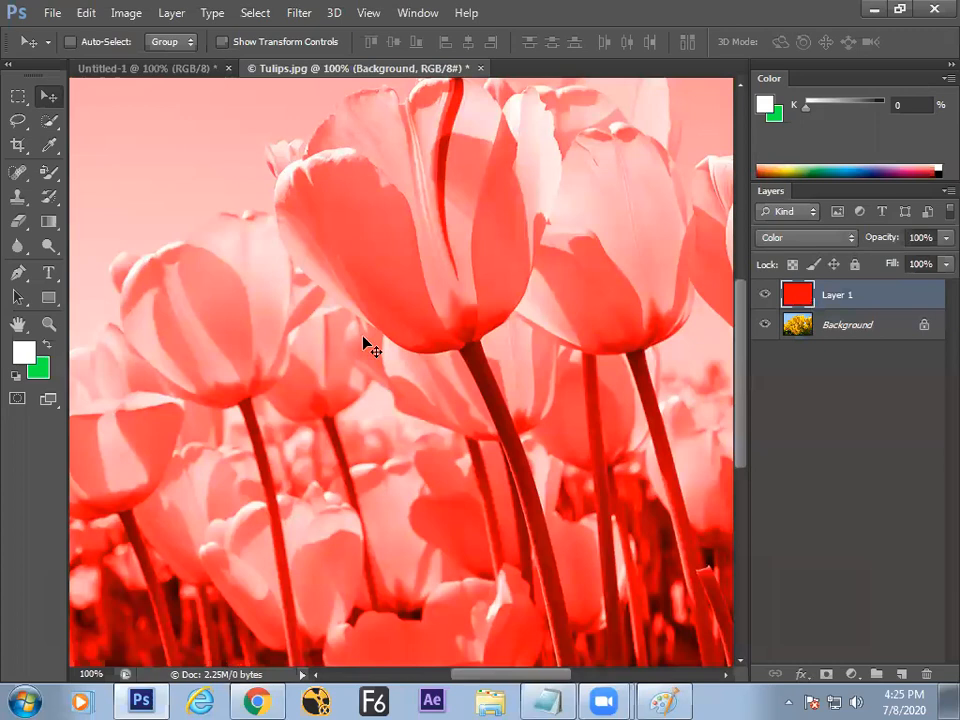
Set Layer 1's blend mode to Normal and sample its red as the foreground colour with the Eyedropper.
left_click(805, 238)
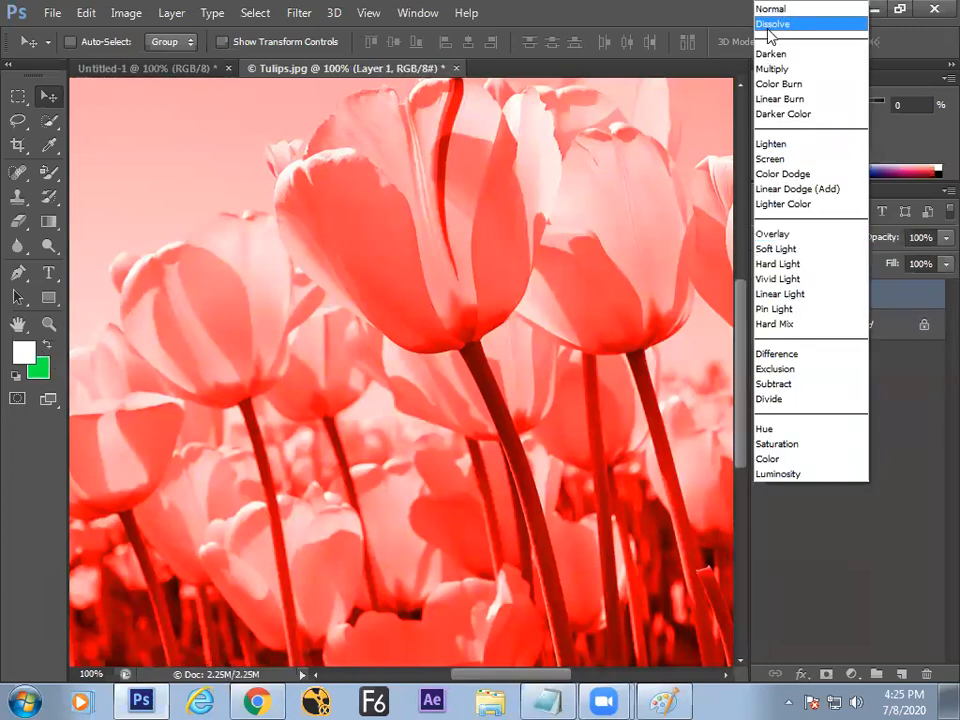
left_click(775, 9)
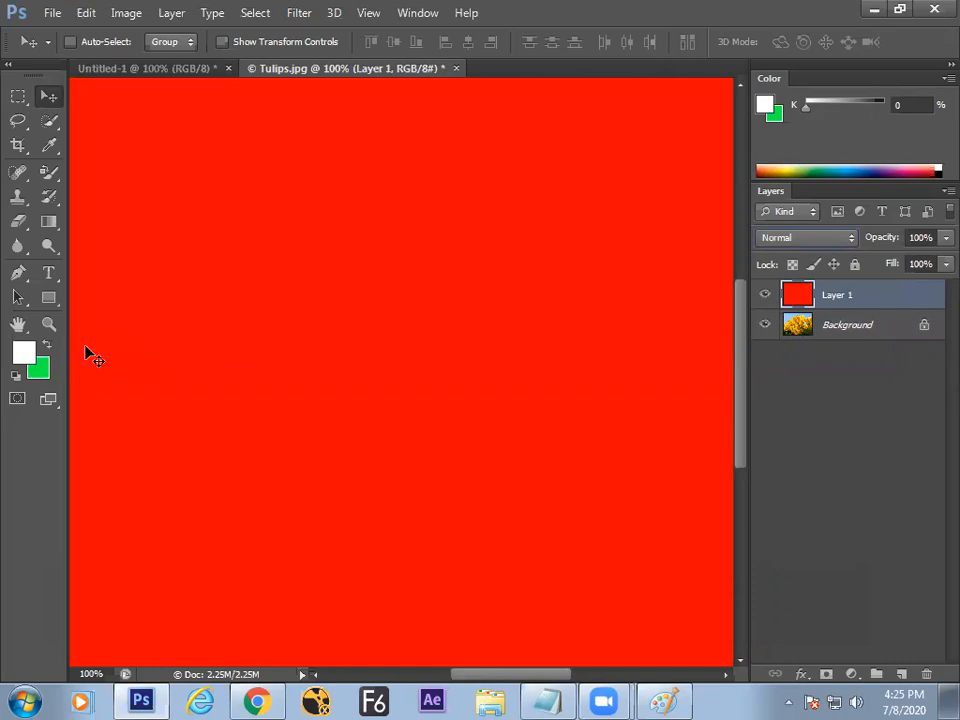
left_click(49, 145)
left_click(238, 286)
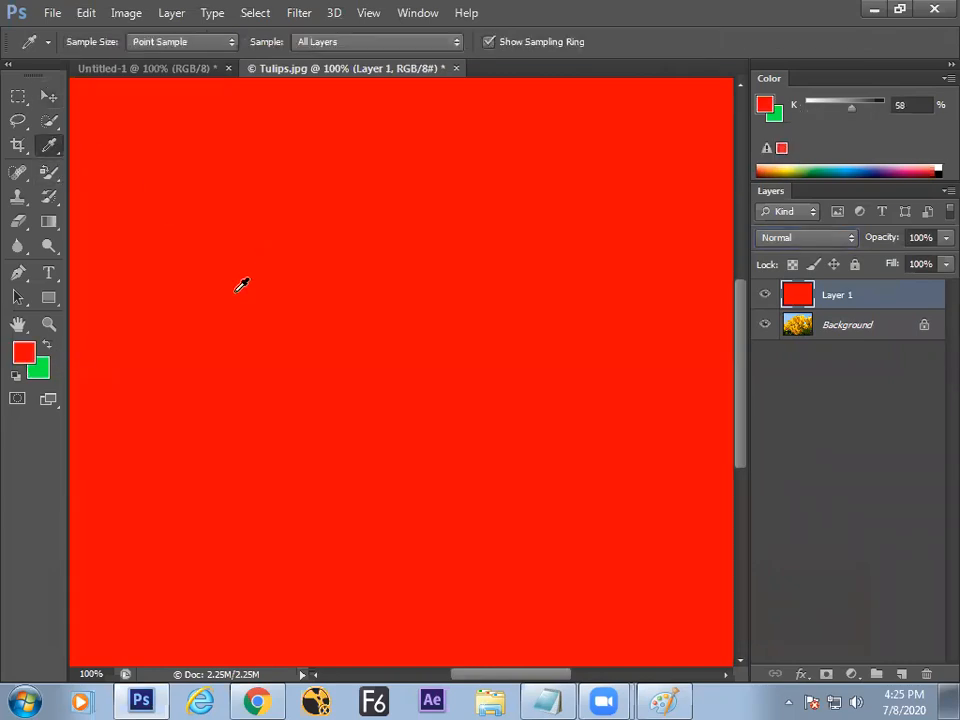
Examine the sampled red through the Color Picker's saturation, brightness and hue modes, ending on pure red ff0000.
left_click(24, 356)
left_click(409, 327)
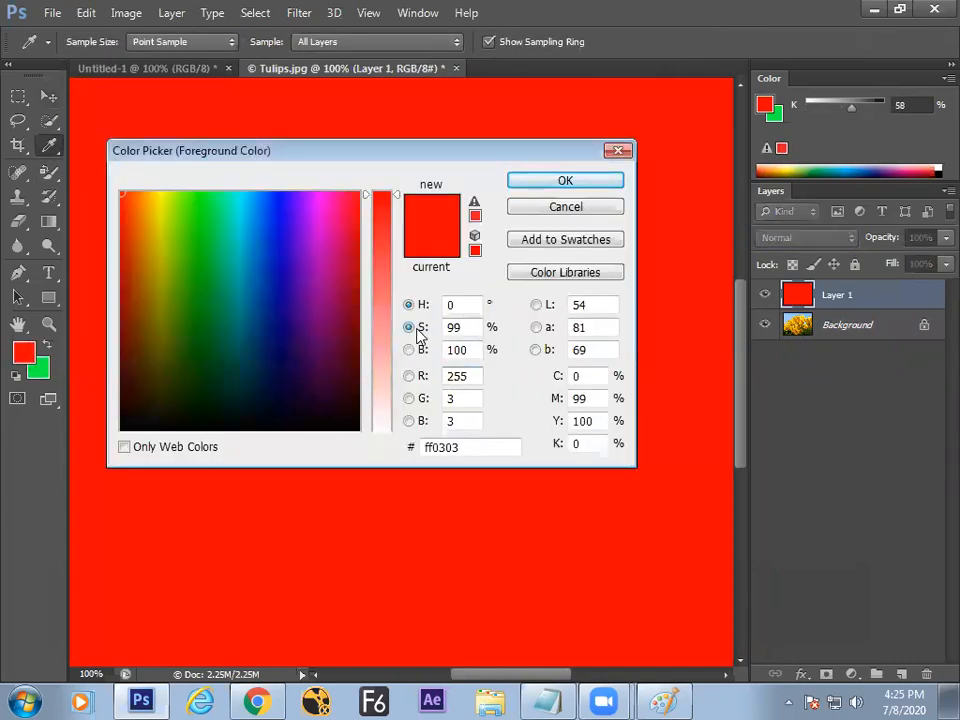
left_click(409, 349)
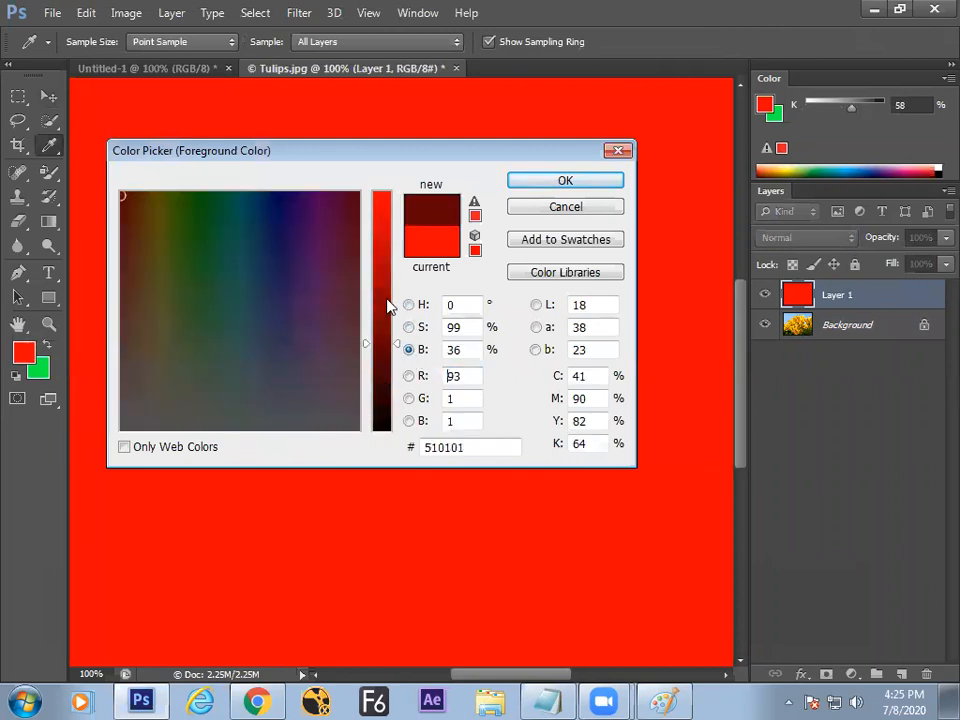
left_click(409, 304)
mouse_move(356, 192)
left_mouse_down()
mouse_move(360, 122)
mouse_move(319, 174)
mouse_move(349, 152)
mouse_move(449, 175)
left_mouse_up()
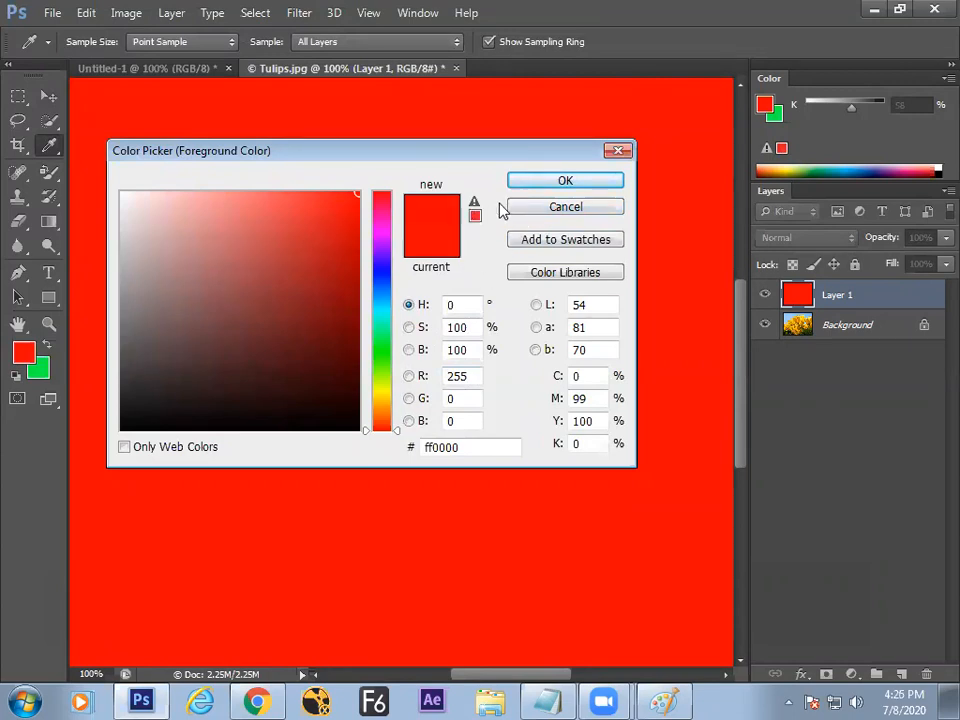
Lower the red's saturation to 0% in the Color Picker, examine it in brightness mode and cancel the colour change.
left_click(407, 328)
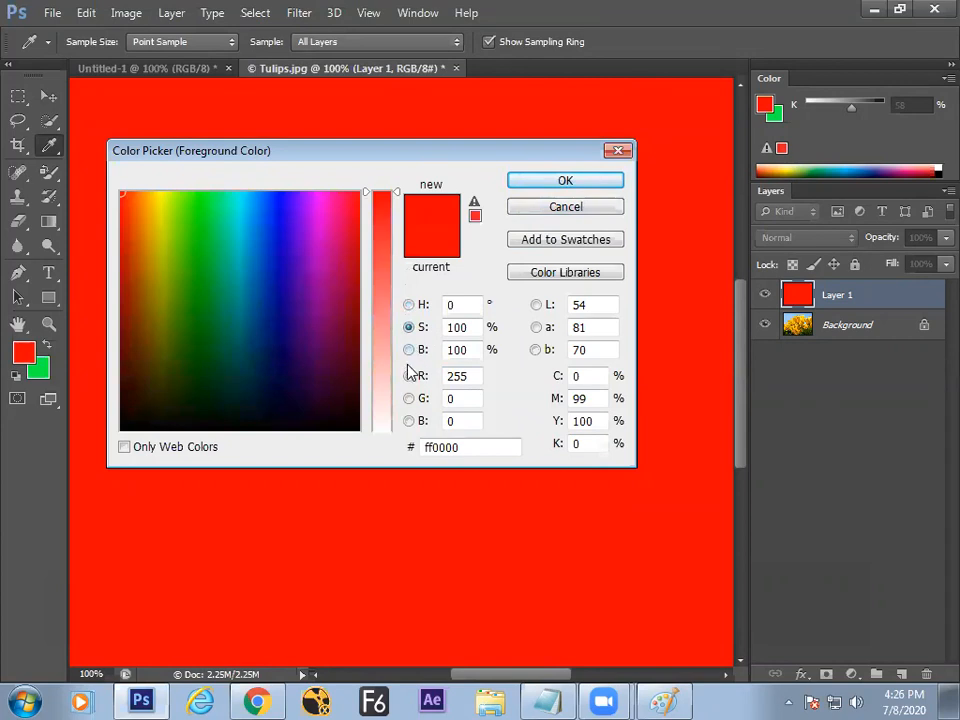
left_click_drag(398, 210, 386, 443)
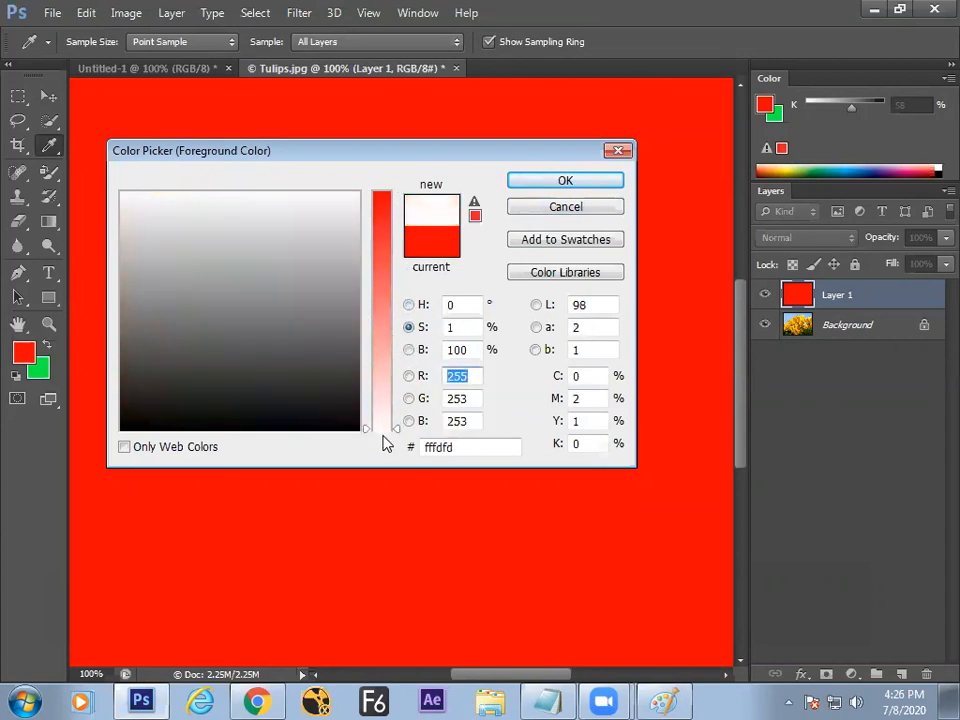
left_click(409, 350)
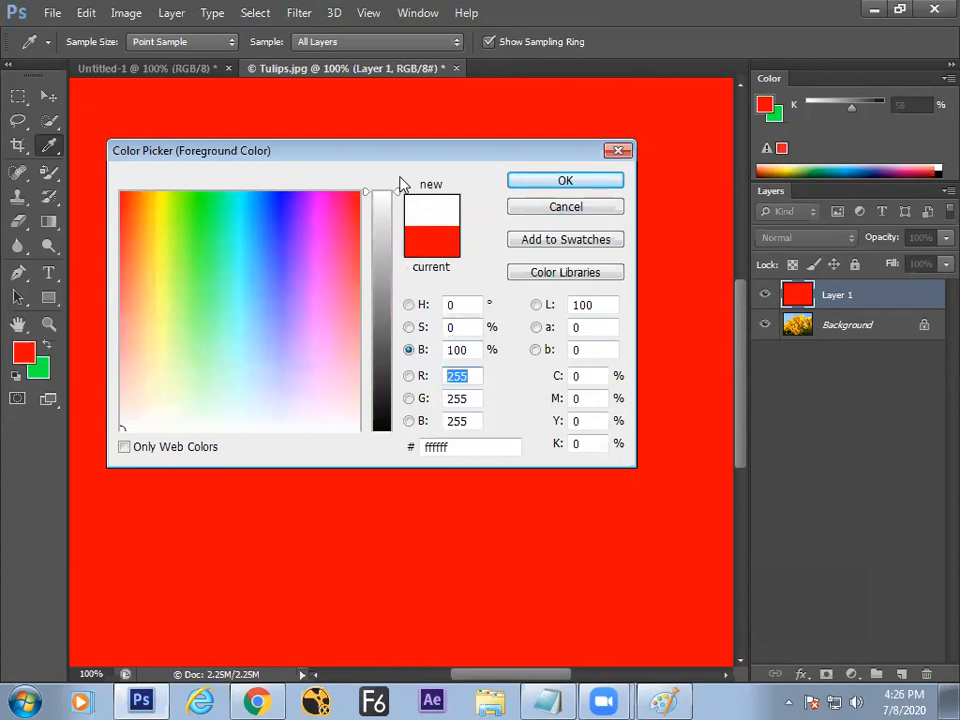
left_click(459, 328)
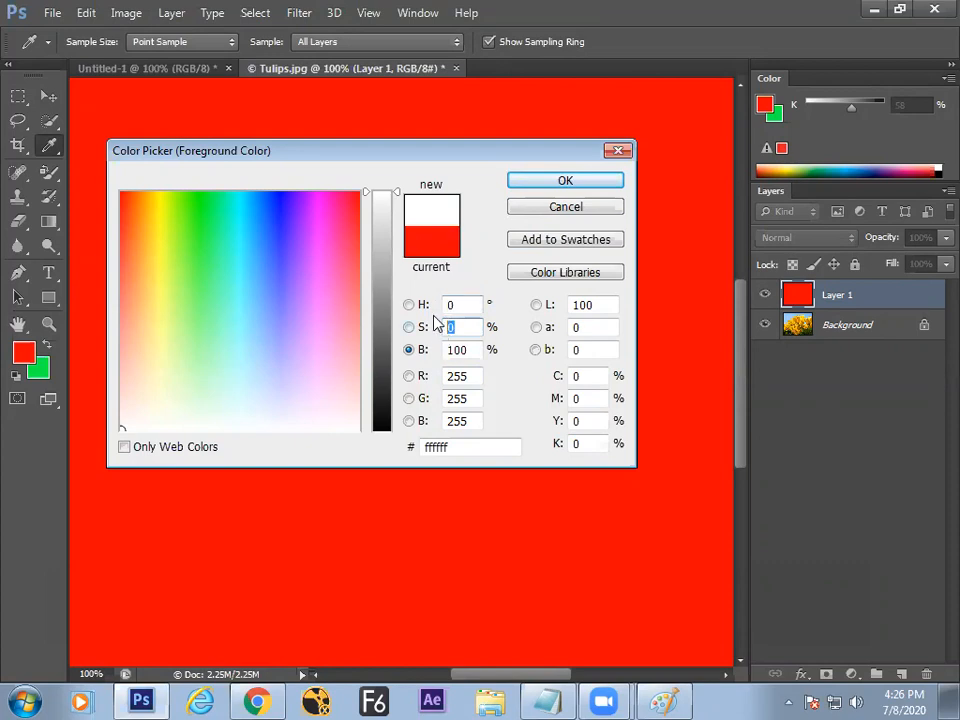
left_click(564, 206)
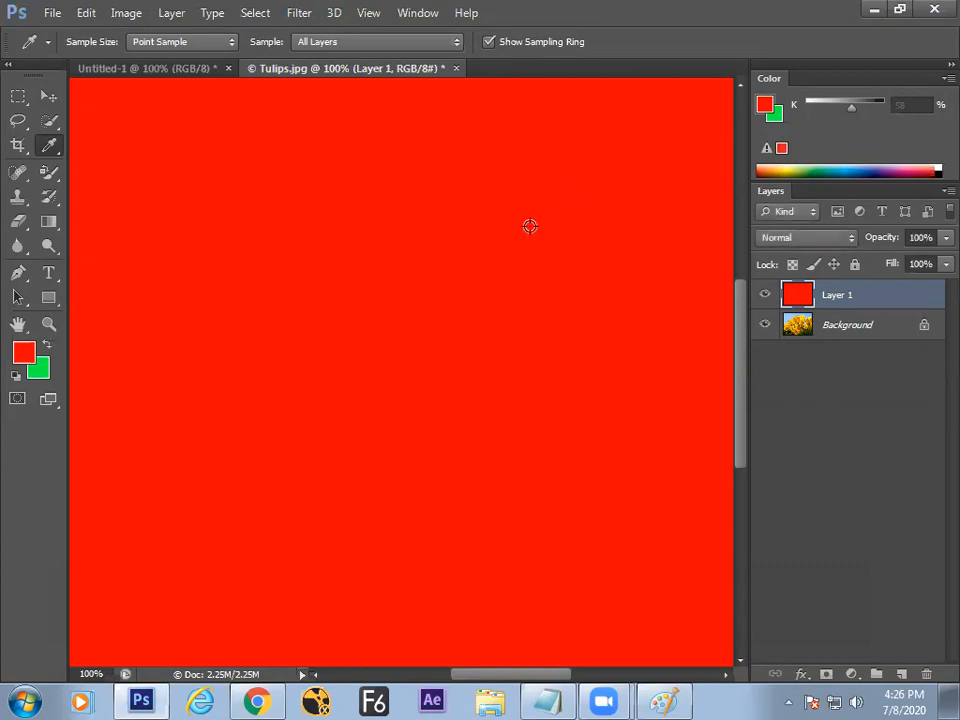
Quit Photoshop without saving Tulips.jpg and Untitled-1, and frame the Color Replacement tool heading in the Paint notes.
key("ctrl+q")
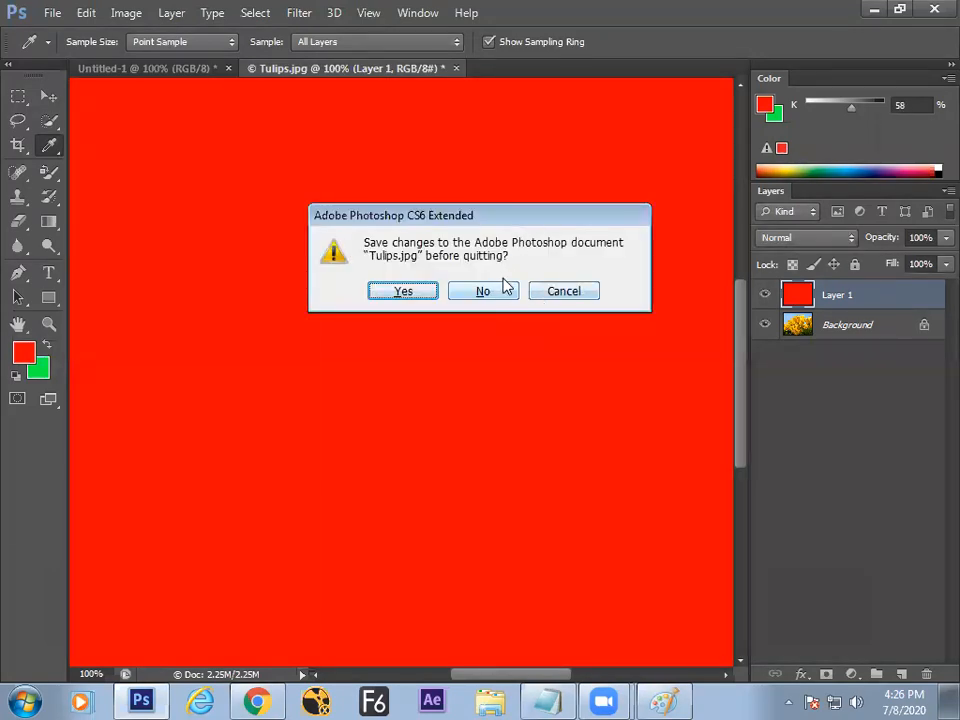
left_click(500, 292)
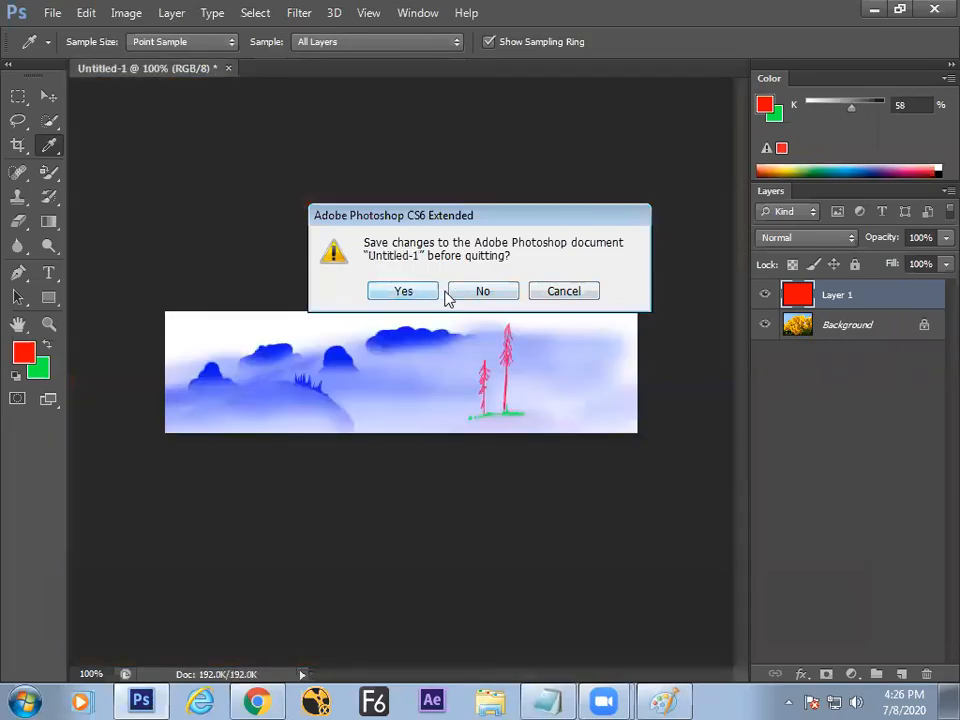
left_click(484, 292)
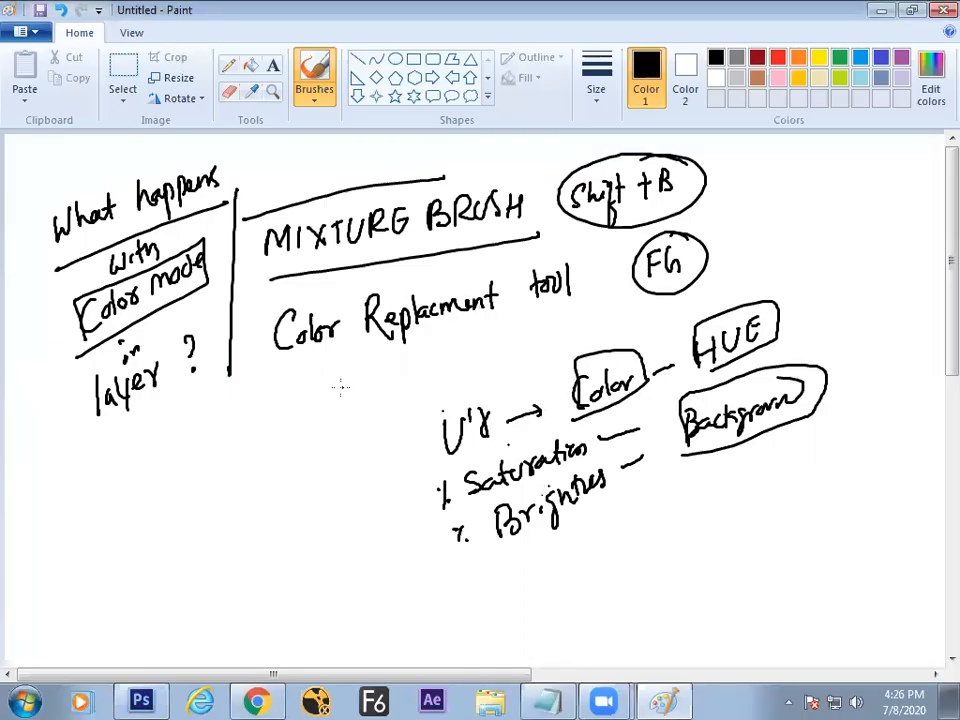
mouse_move(288, 370)
left_mouse_down()
mouse_move(604, 313)
mouse_move(508, 251)
mouse_move(270, 278)
left_mouse_up()
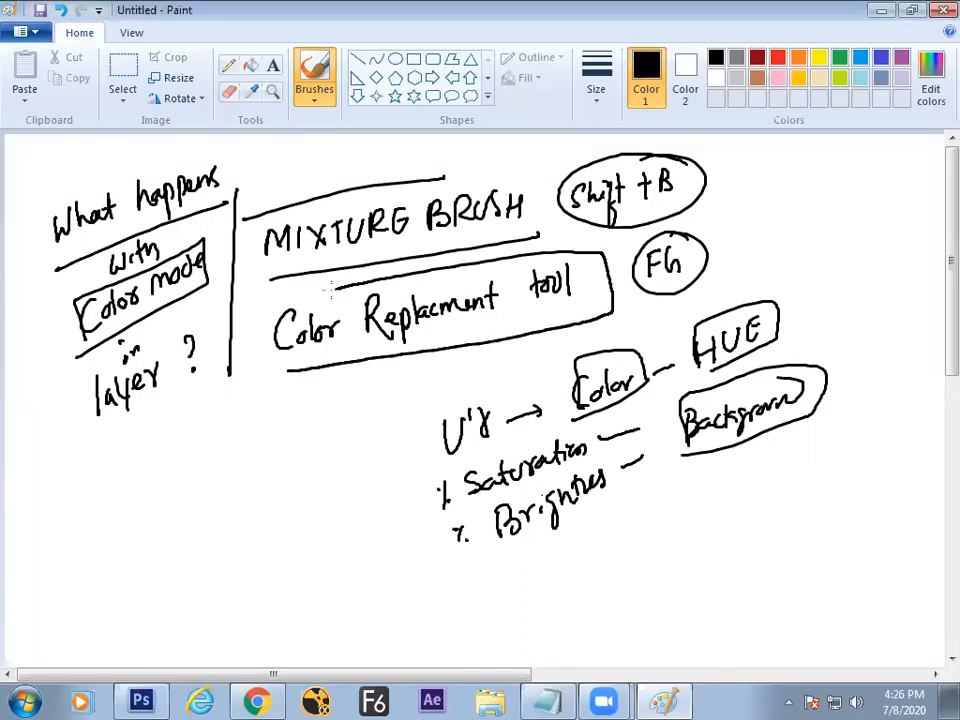
Switch to Photoshop and create a blank document with the Default Photoshop Size preset, 7 by 5 inches at 72 pixels/inch.
left_click(141, 701)
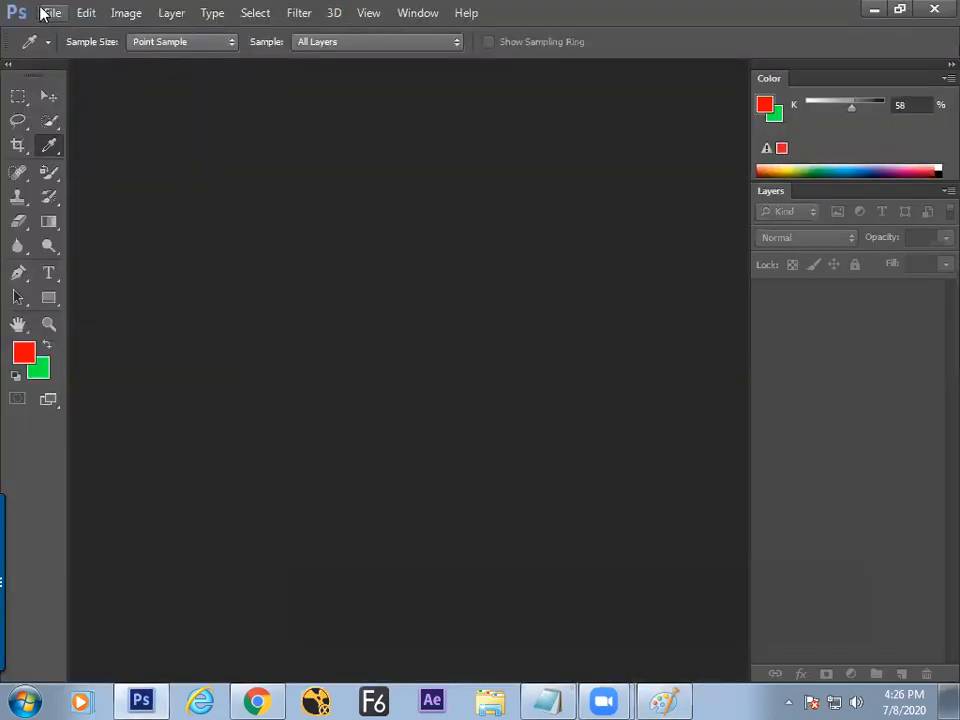
left_click(44, 12)
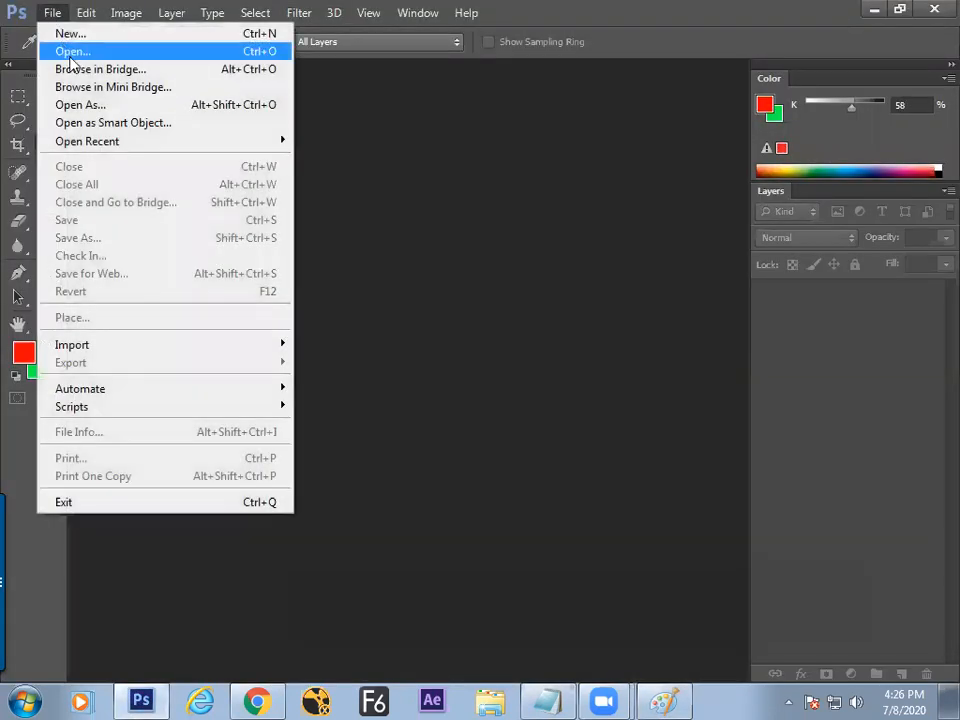
left_click(62, 32)
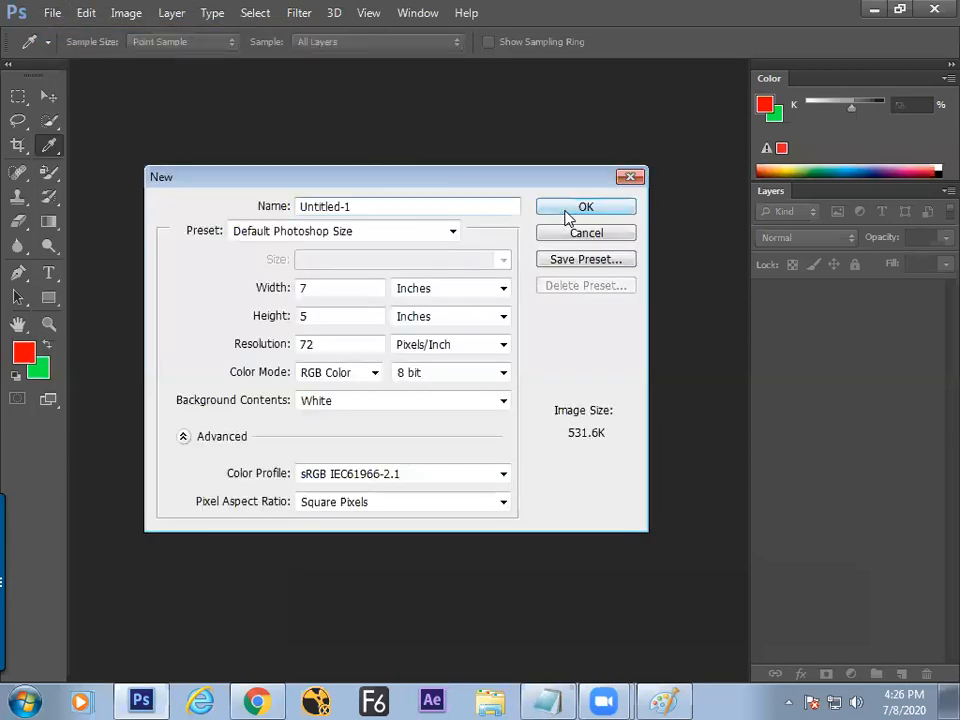
left_click(575, 207)
Activate the Brush Tool and examine its size, hardness and brush presets on the blank canvas.
left_click(49, 171)
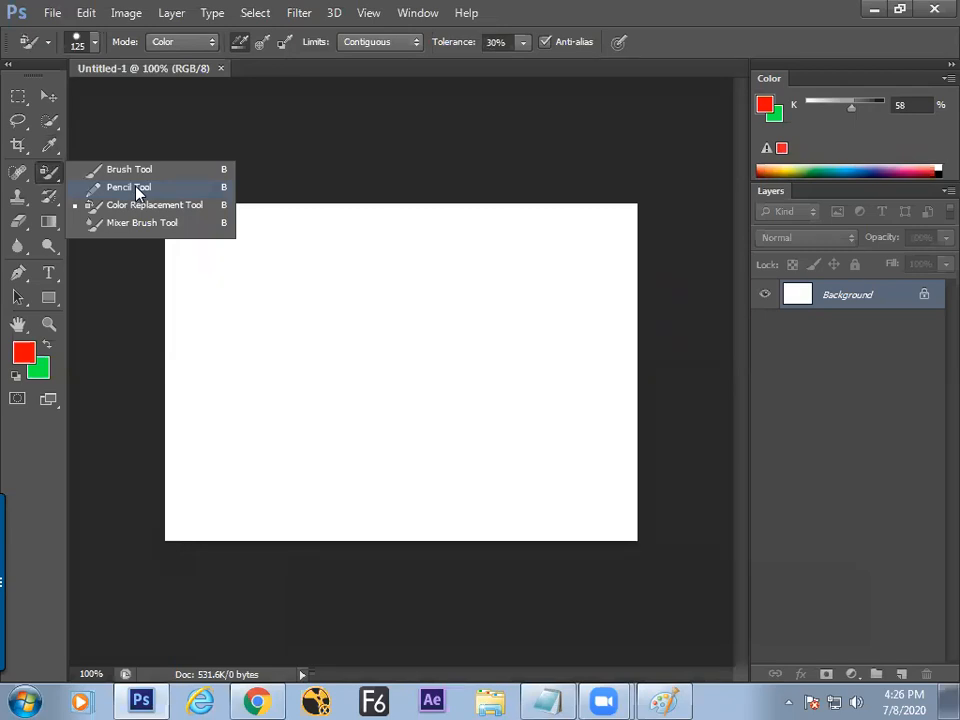
left_click(129, 169)
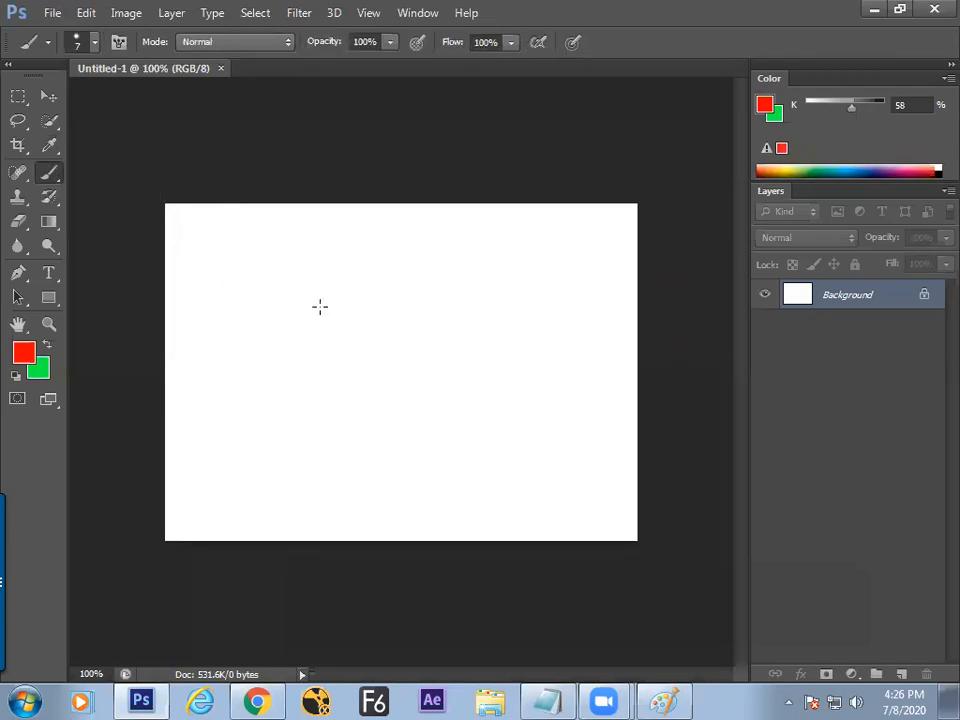
right_click(344, 269)
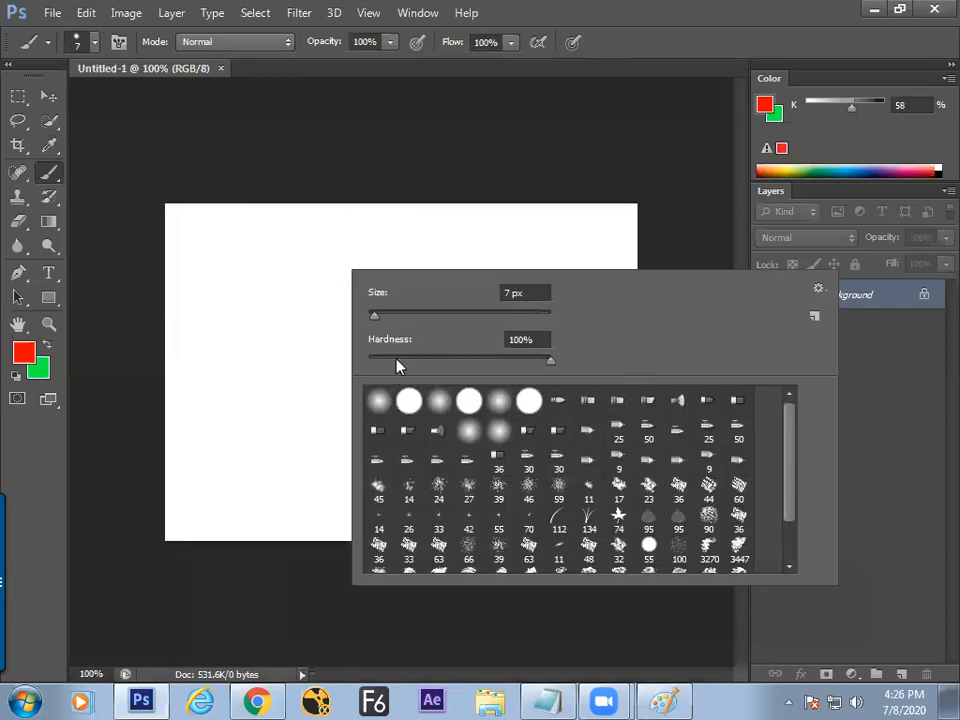
left_click(49, 171)
Activate the Pencil Tool, examine its size, hardness and presets, and make a mark on the blank canvas.
right_click(49, 171)
left_click(110, 186)
right_click(200, 238)
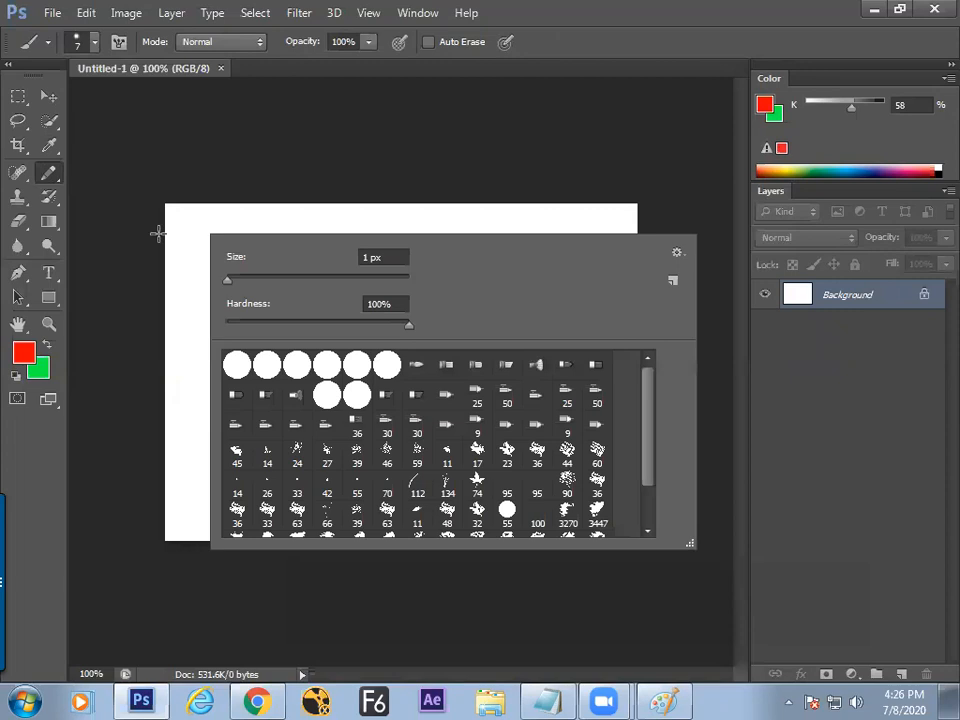
left_click(153, 173)
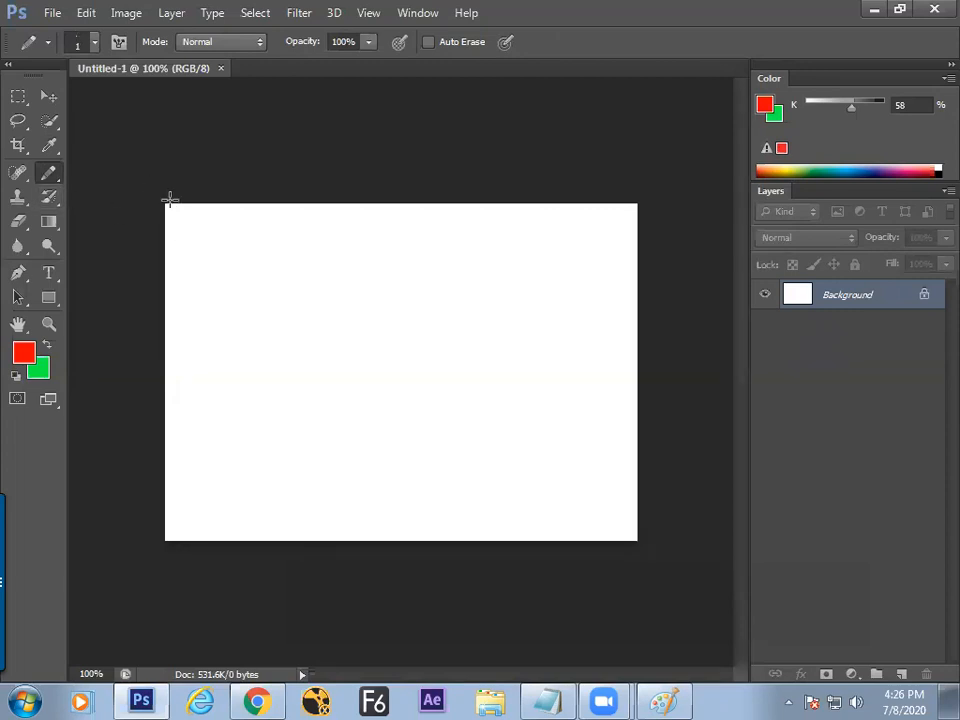
left_click(169, 252)
Open the Tulips.jpg photo at 66.67% zoom and activate the Brush Tool.
key("ctrl+o")
key("Escape")
key("ctrl+plus")
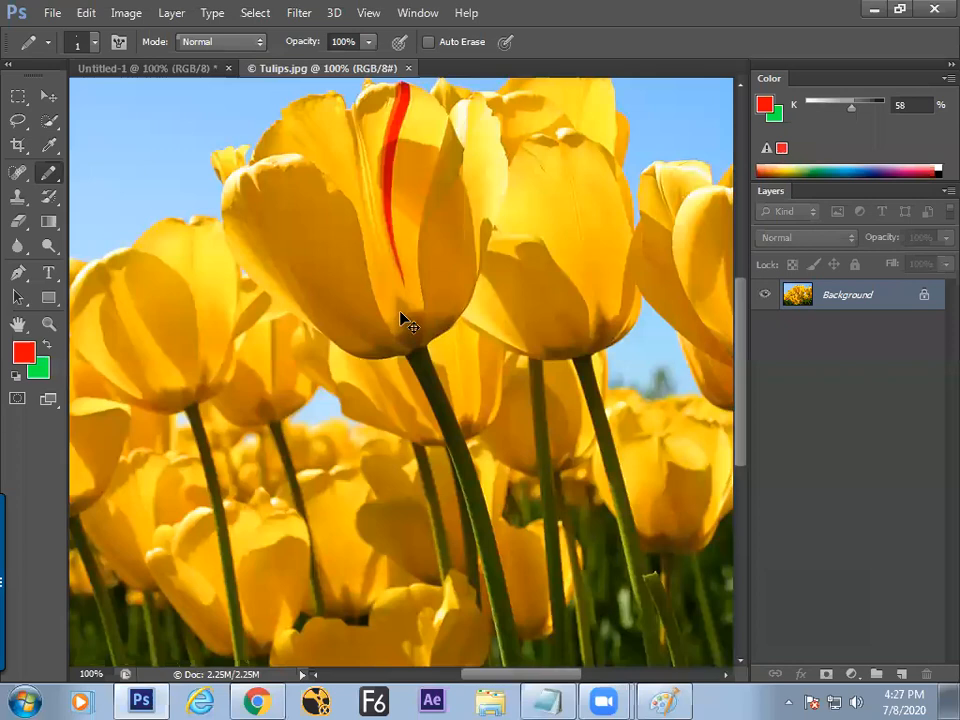
key("ctrl+minus")
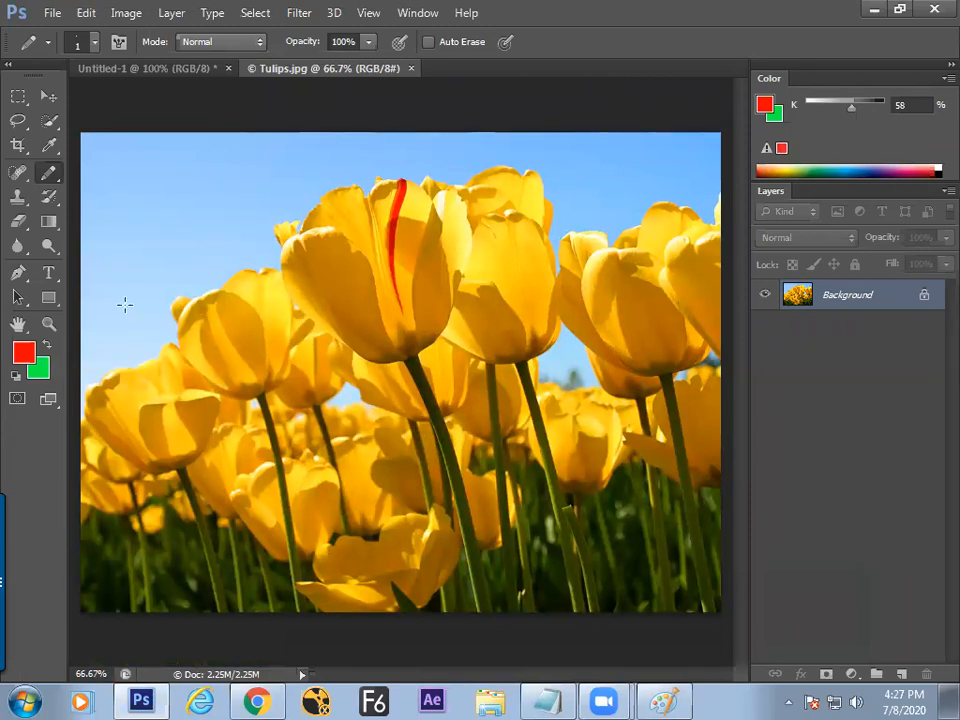
right_click(50, 178)
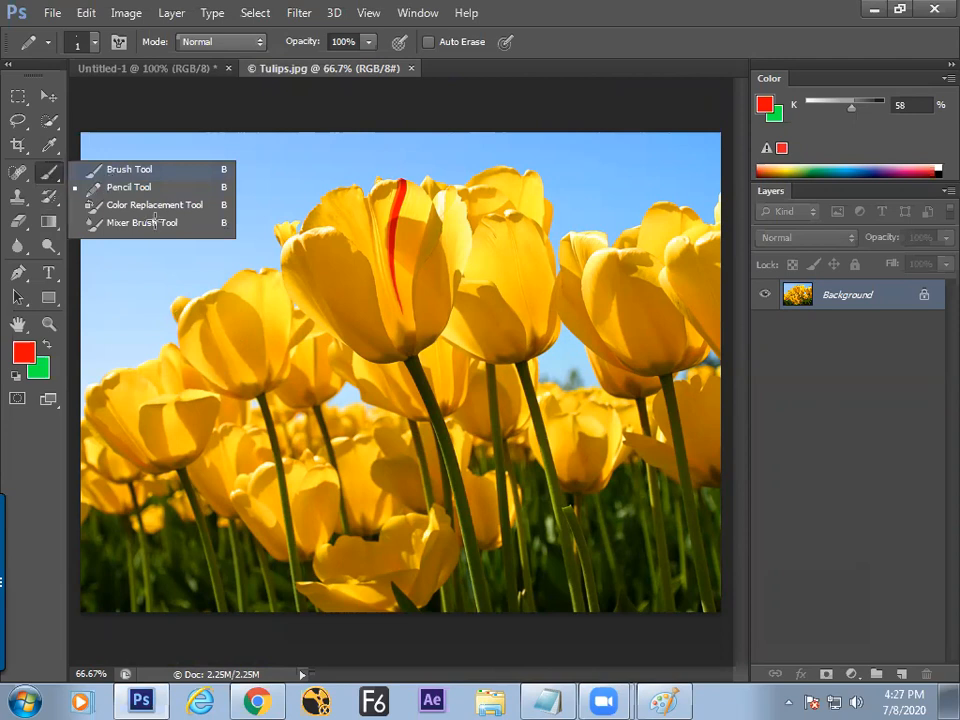
left_click(102, 170)
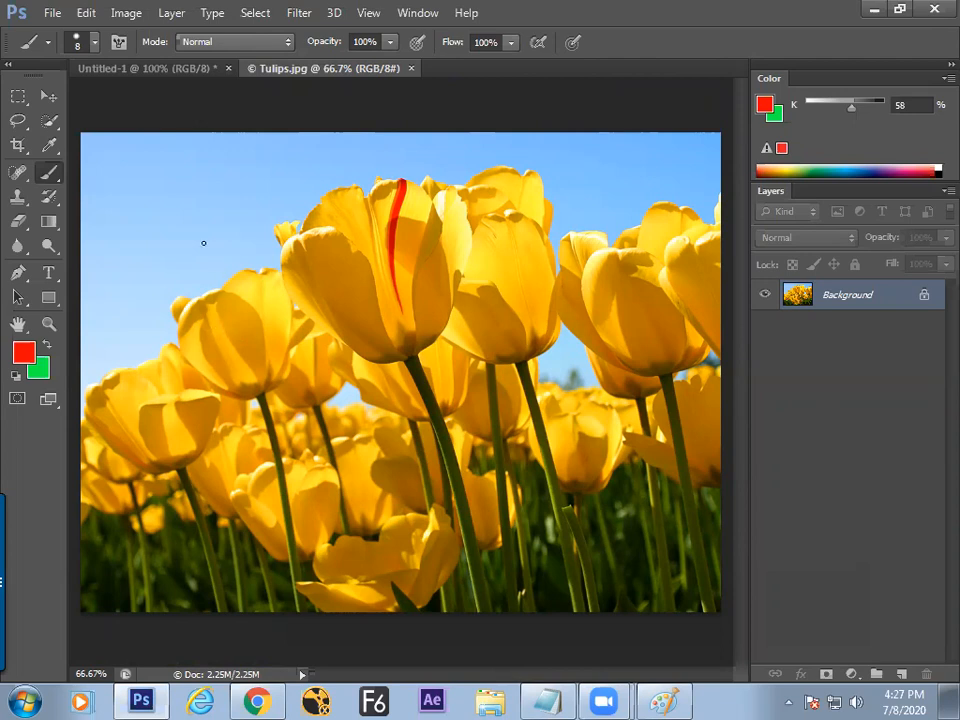
Set the foreground colour to blue #0315ff.
right_click(55, 182)
left_click(46, 335)
left_click(30, 345)
left_click_drag(380, 323, 380, 272)
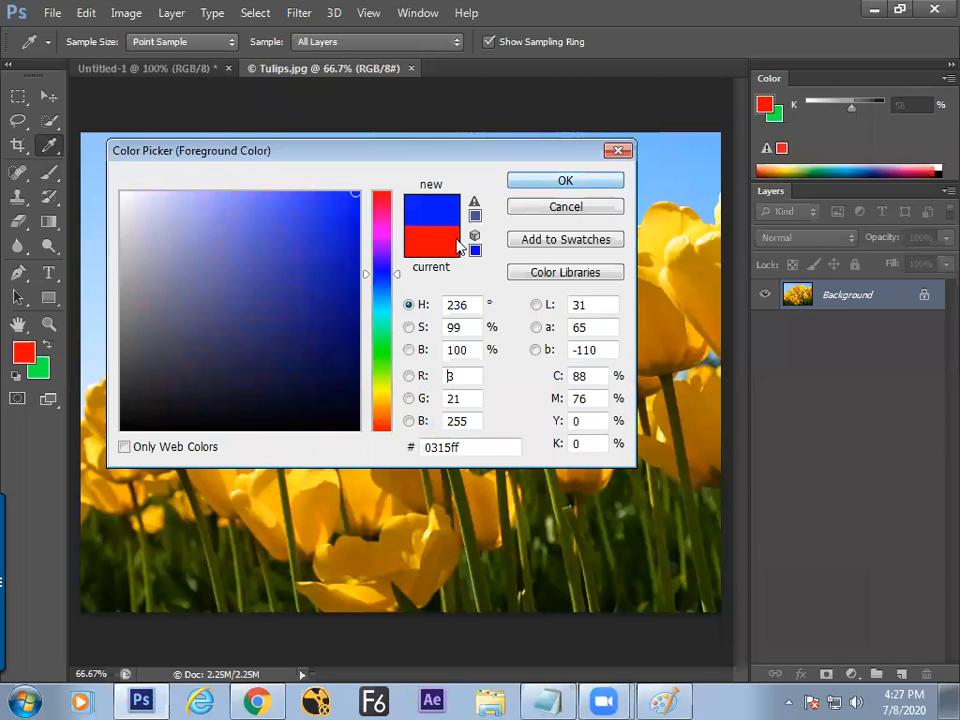
key("Return")
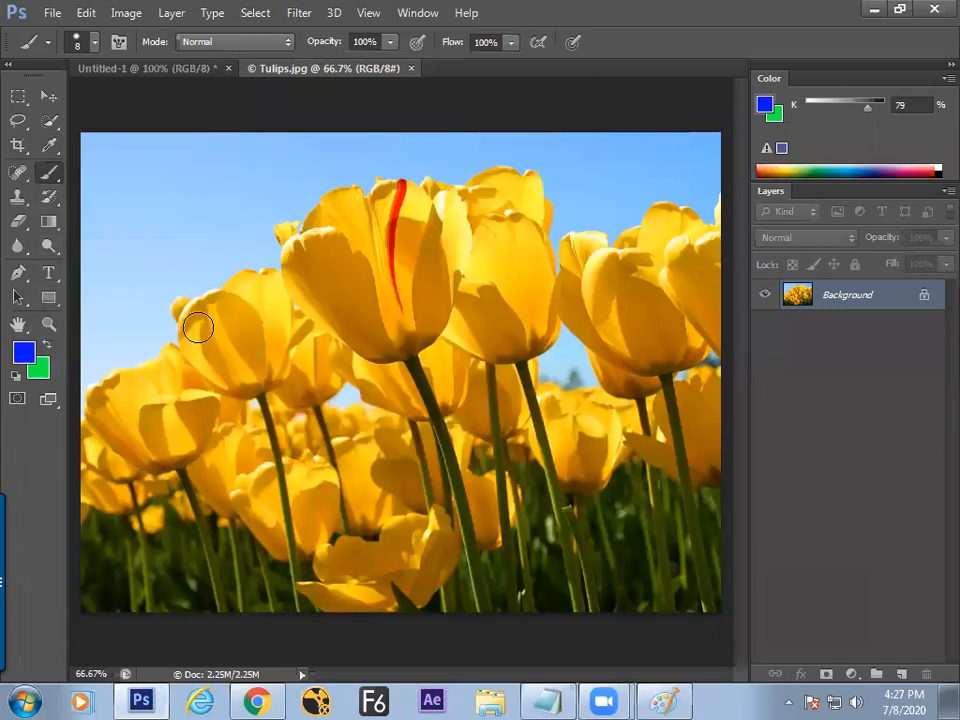
Try a blue brush stroke on the left tulip, undo it, and set the brush's blend mode to Color.
left_click_drag(197, 326, 206, 330)
key("ctrl+z")
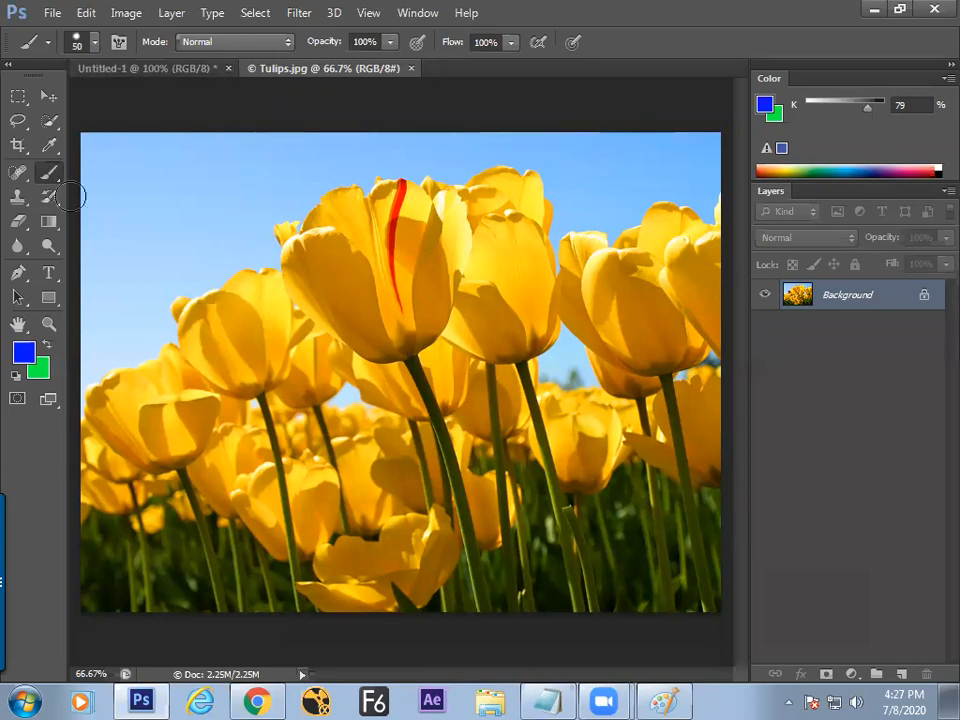
left_click(204, 42)
left_click(188, 541)
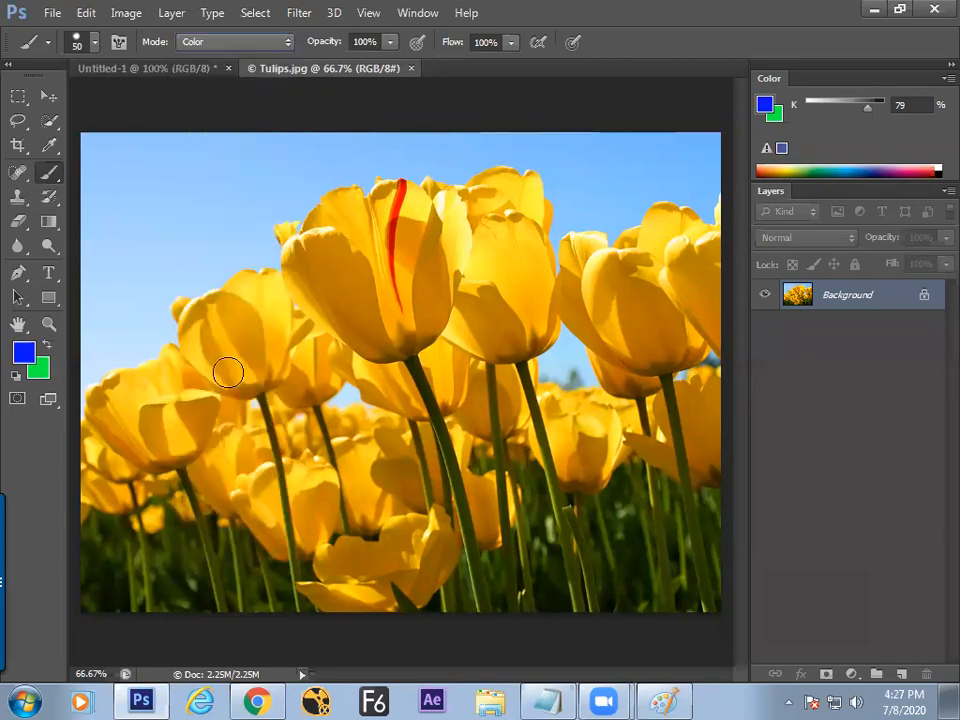
Recolour the left tulip blue with the Color Replacement Tool at 125 px, then undo the recolouring.
right_click(49, 172)
left_click(120, 204)
mouse_move(227, 321)
left_mouse_down()
mouse_move(197, 324)
mouse_move(247, 287)
mouse_move(268, 313)
mouse_move(255, 342)
mouse_move(248, 300)
mouse_move(244, 354)
mouse_move(176, 309)
mouse_move(210, 298)
mouse_move(197, 303)
mouse_move(221, 349)
mouse_move(232, 339)
mouse_move(206, 337)
mouse_move(189, 315)
mouse_move(184, 339)
mouse_move(210, 349)
mouse_move(206, 362)
mouse_move(227, 367)
mouse_move(221, 377)
mouse_move(239, 386)
mouse_move(270, 302)
mouse_move(268, 358)
mouse_move(268, 296)
mouse_move(234, 289)
mouse_move(261, 275)
mouse_move(274, 280)
mouse_move(240, 276)
mouse_move(229, 293)
mouse_move(268, 300)
mouse_move(276, 353)
mouse_move(216, 352)
mouse_move(251, 365)
mouse_move(244, 379)
mouse_move(274, 365)
mouse_move(240, 389)
mouse_move(201, 356)
mouse_move(180, 307)
mouse_move(199, 300)
mouse_move(221, 321)
left_mouse_up()
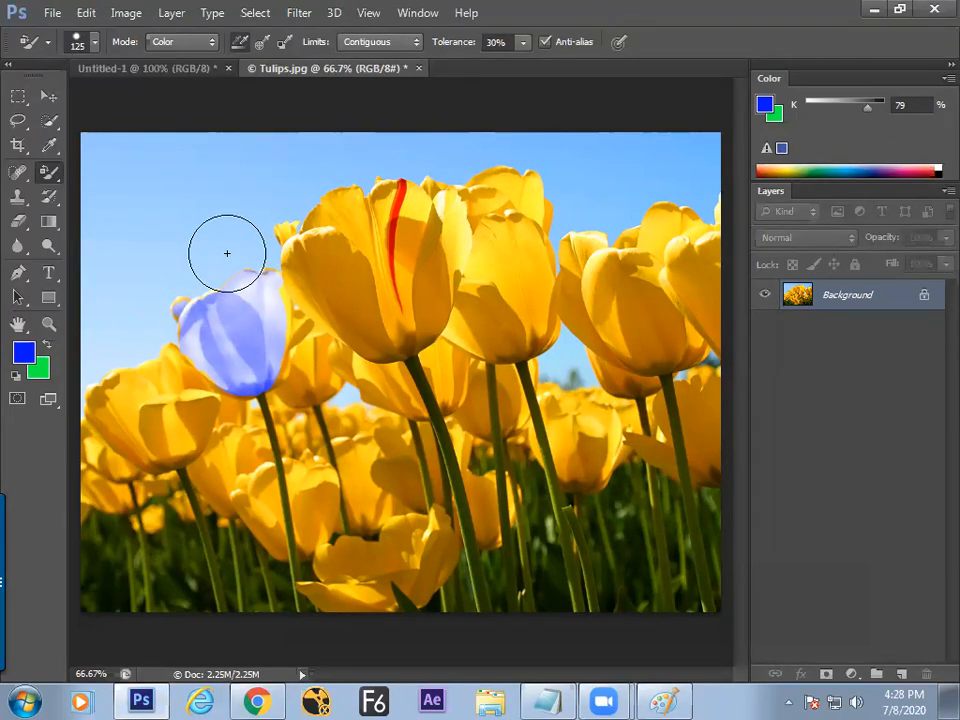
key("p")
key("ctrl+z")
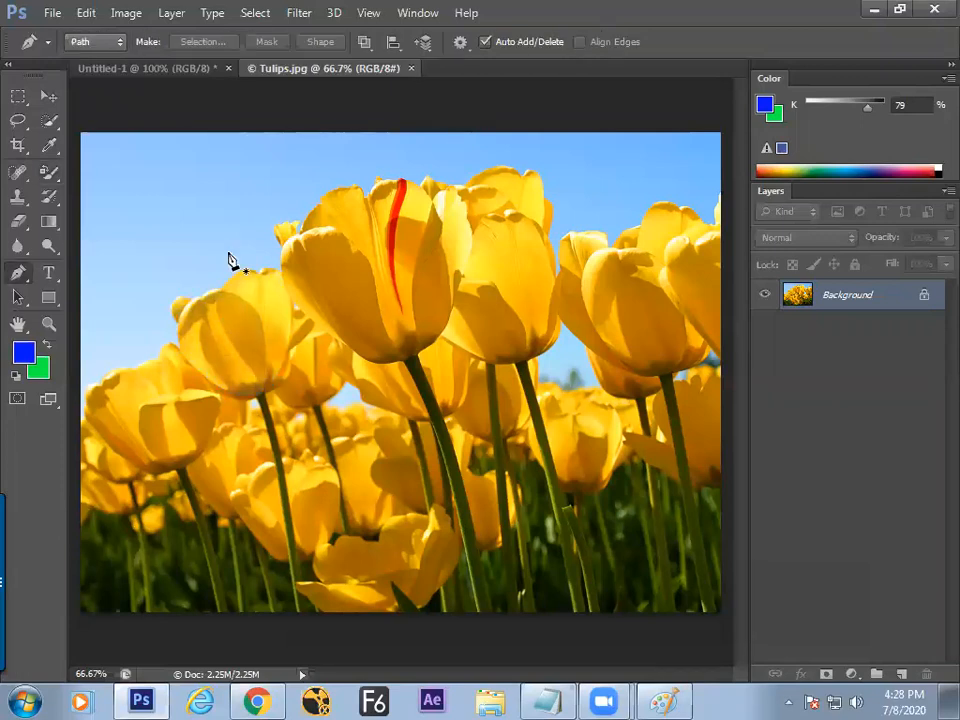
Draw a thin blue squiggle from the left tulip into the sky using the Pencil Tool at 1 px.
left_click(50, 176)
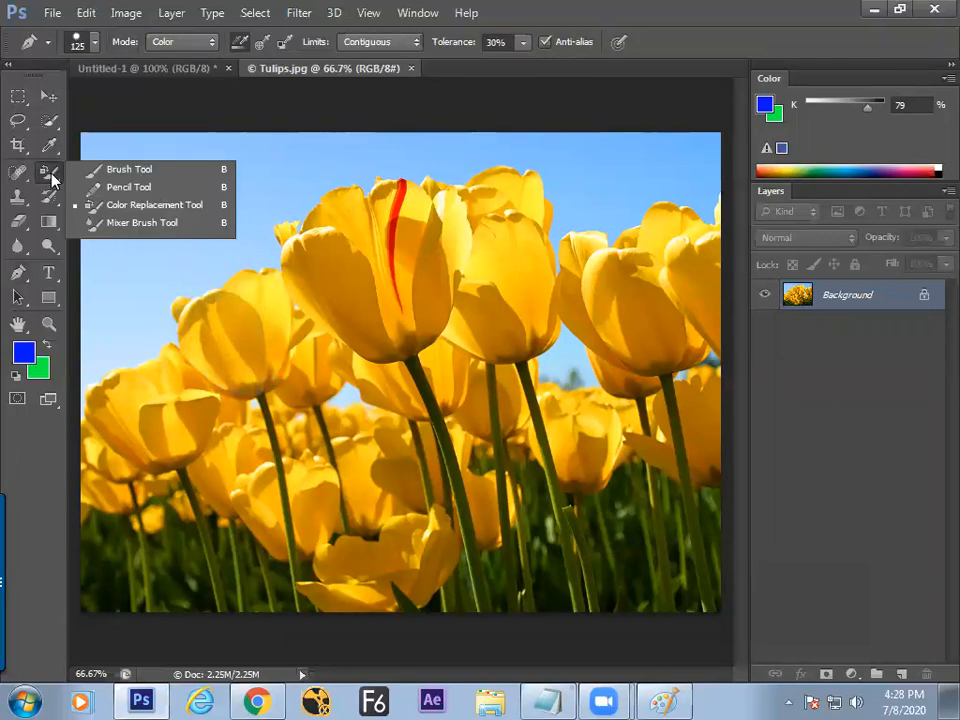
left_click(124, 189)
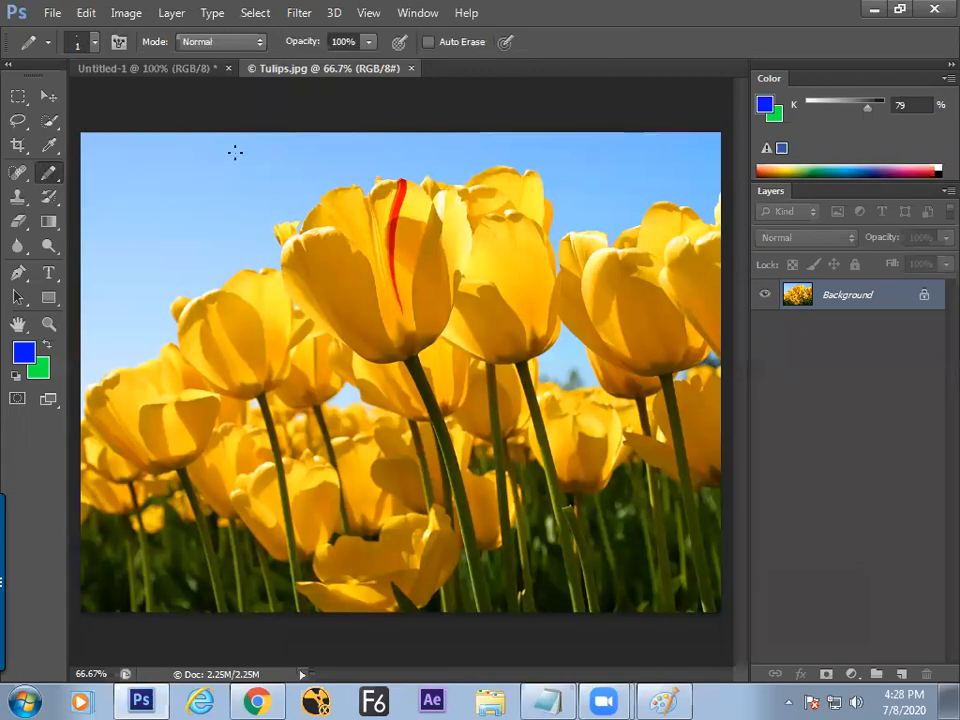
right_click(328, 312)
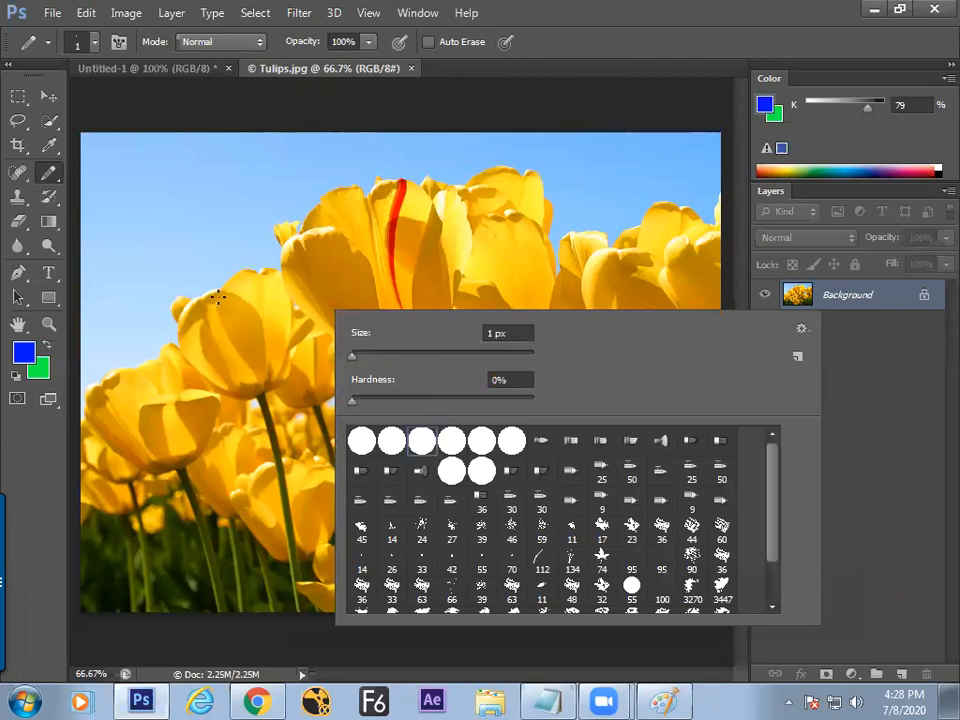
left_click(218, 298)
mouse_move(214, 270)
left_mouse_down()
mouse_move(247, 295)
mouse_move(233, 297)
mouse_move(219, 219)
mouse_move(244, 226)
mouse_move(201, 244)
left_mouse_up()
Enlarge the pencil tip to 125 px and paint a solid blue, balloon-like blob in the sky above the left tulip.
key("bracketright")
key("bracketright")
key("bracketright")
key("bracketright")
key("bracketright")
key("bracketright")
key("bracketright")
key("bracketright")
key("bracketright")
key("bracketright")
right_click(163, 205)
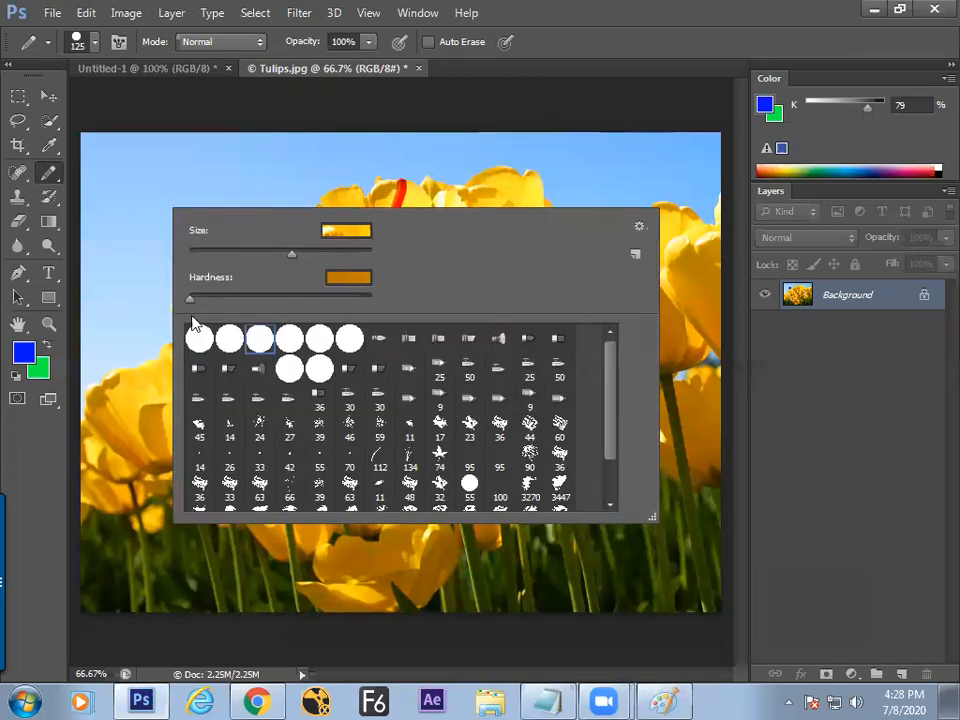
Paint a soft blue zigzag in the left sky using the Brush Tool at 50 px, 0% hardness and Normal mode.
right_click(60, 175)
left_click(108, 172)
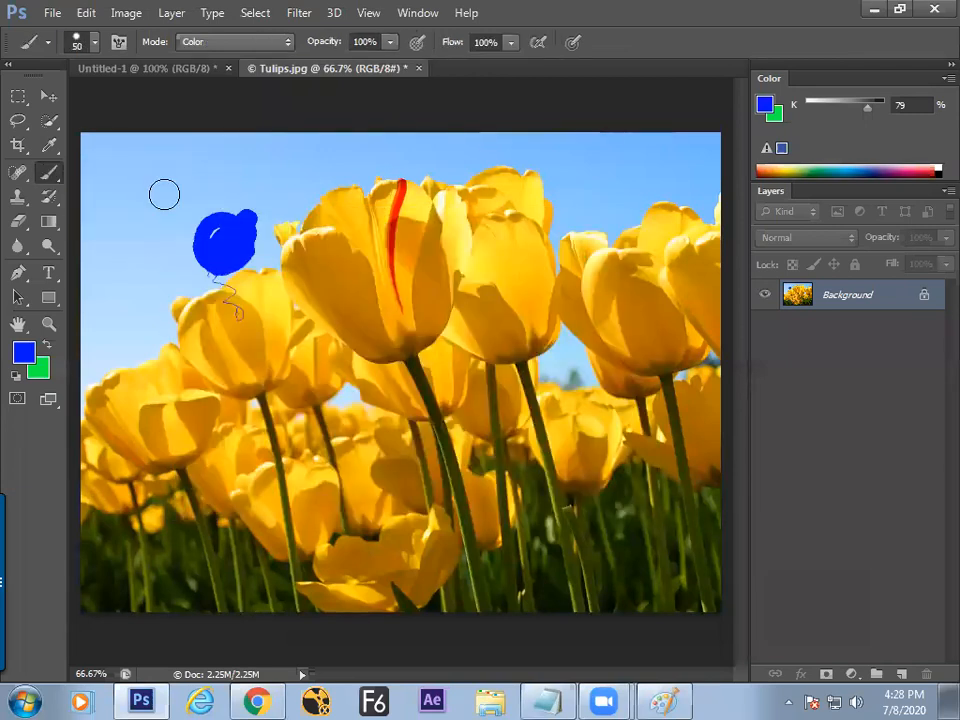
right_click(163, 195)
left_click(196, 322)
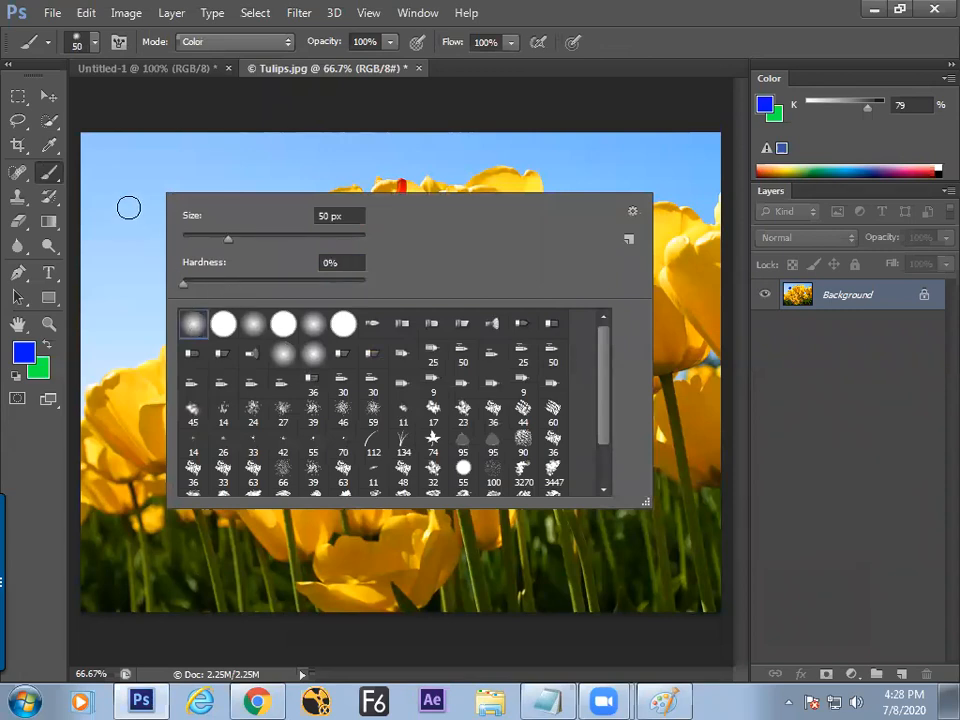
left_click(127, 208)
left_click(222, 42)
left_click(212, 63)
mouse_move(122, 208)
left_mouse_down()
mouse_move(120, 270)
mouse_move(160, 345)
left_mouse_up()
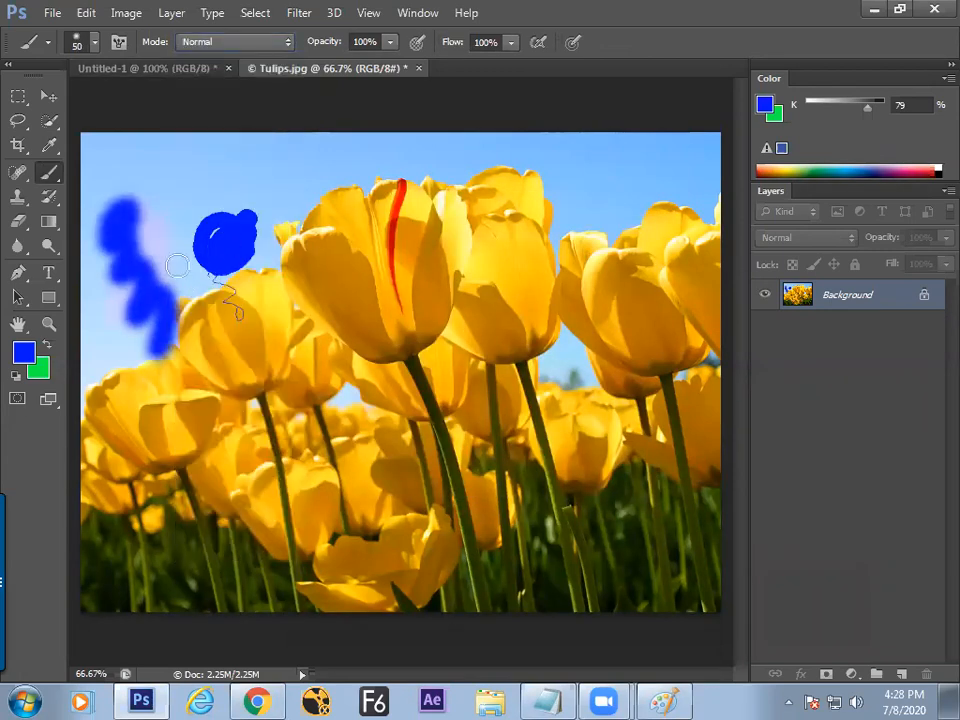
Activate the Pencil Tool and undo the blue pencil and brush strokes on the tulip photo.
right_click(49, 172)
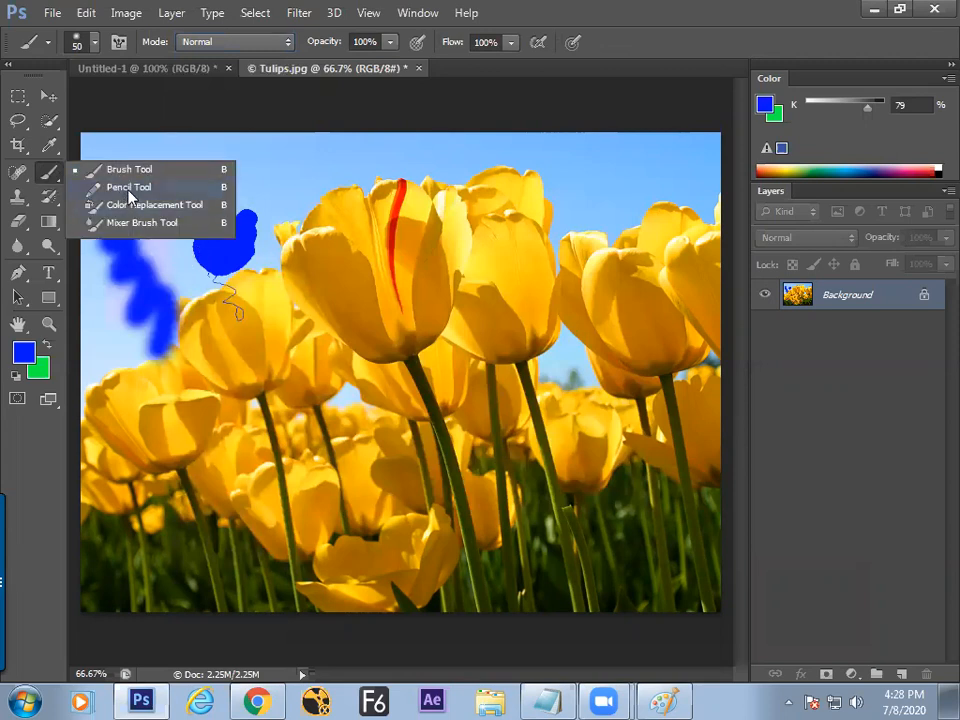
left_click(123, 190)
key("ctrl+alt+z")
key("ctrl+alt+z")
key("ctrl+alt+z")
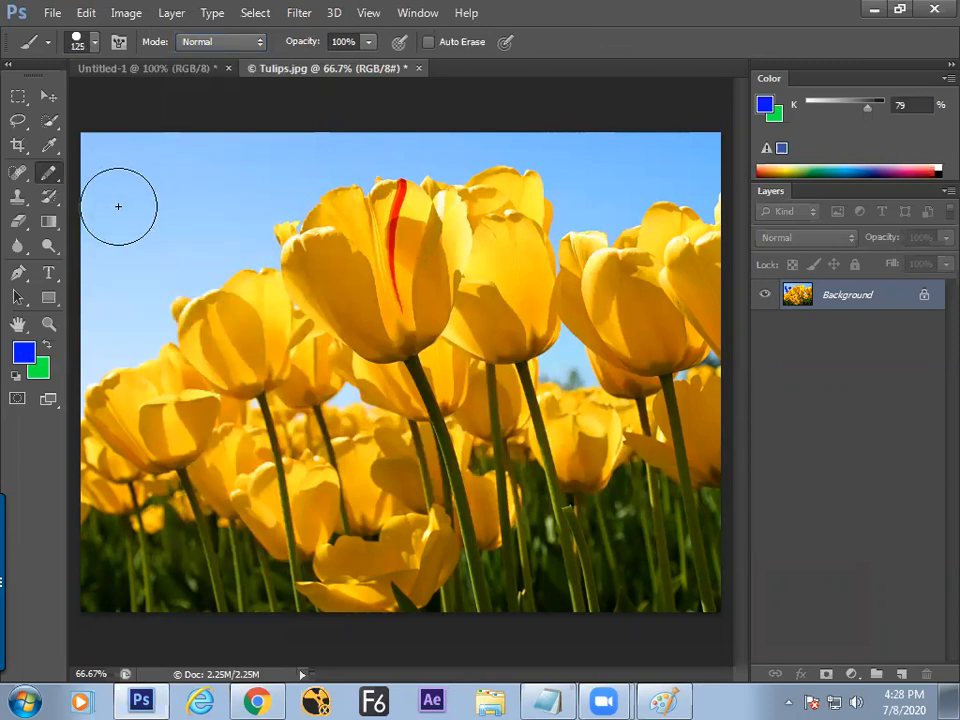
Review the brush tool group and activate the History Brush Tool.
right_click(55, 179)
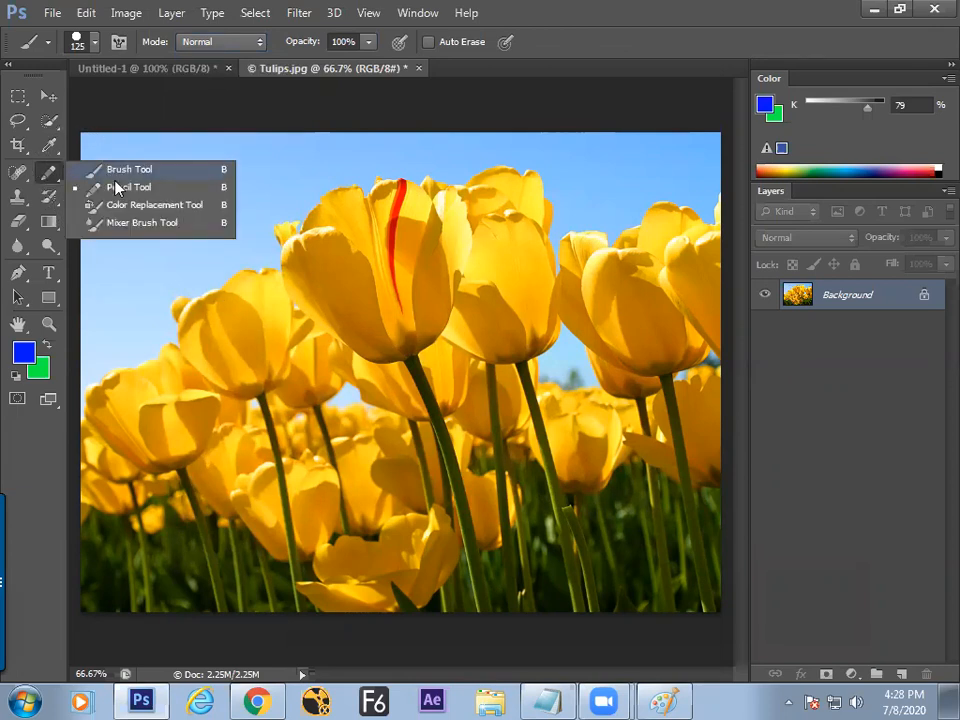
left_click(50, 175)
right_click(56, 202)
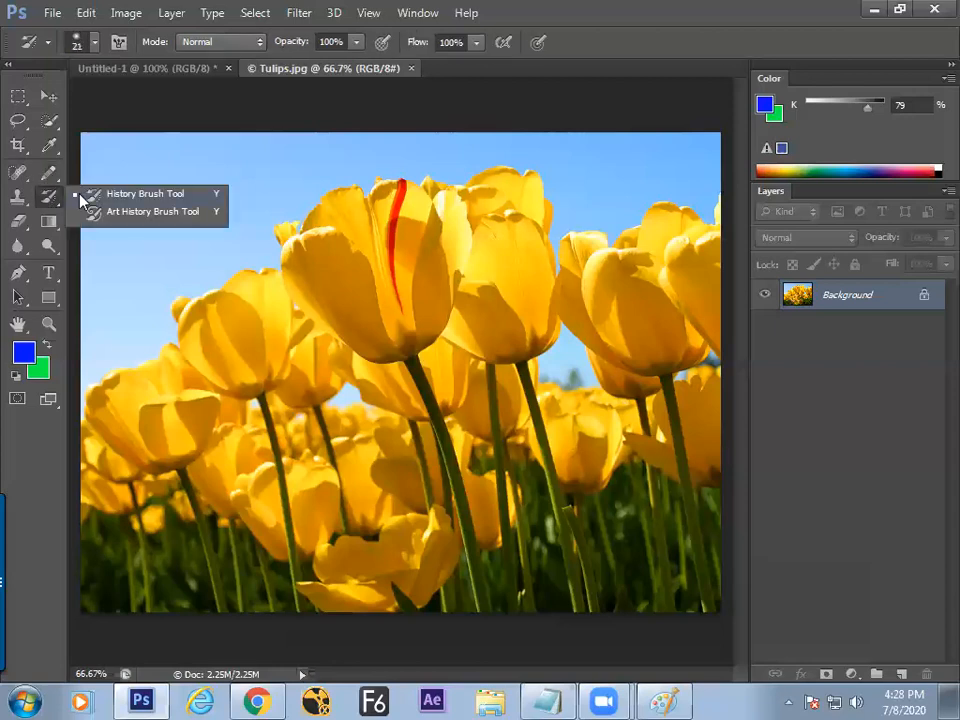
left_click(118, 202)
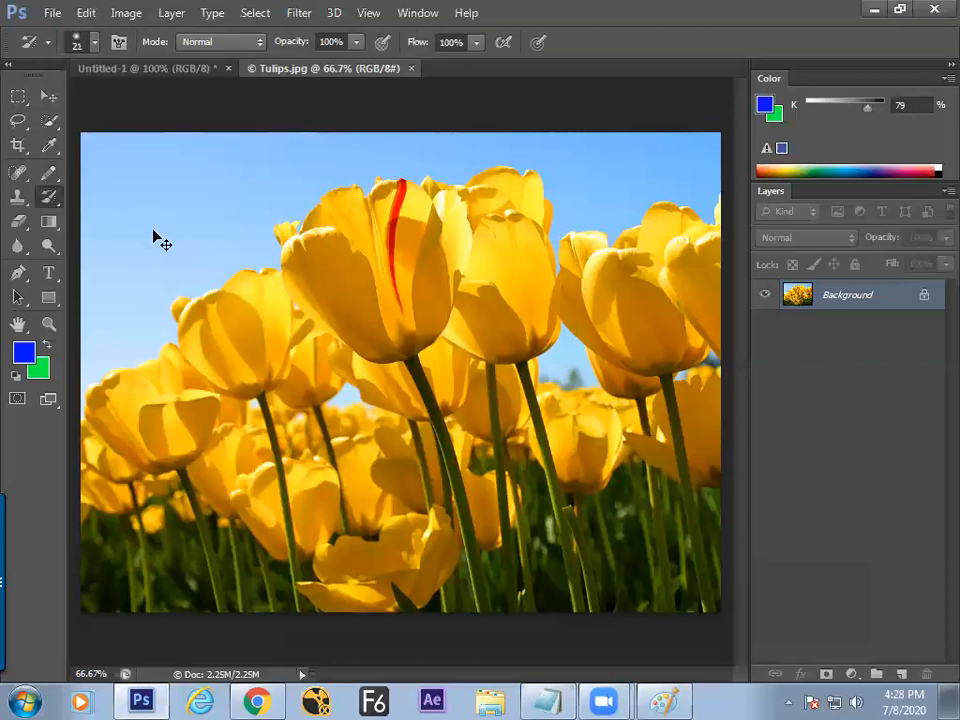
Close Tulips.jpg and the Untitled-1 document without saving changes.
key("ctrl+w")
key("ctrl+w")
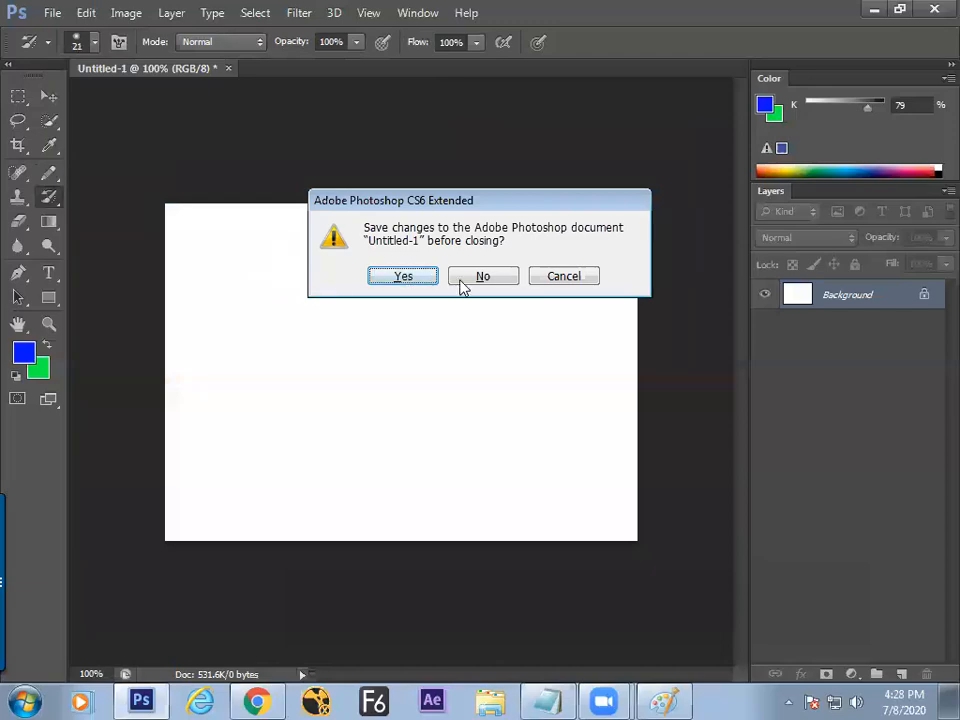
left_click(462, 282)
Switch to Paint, handwrite "History Brush" in black below the existing notes, and draw a box around it.
left_click(662, 700)
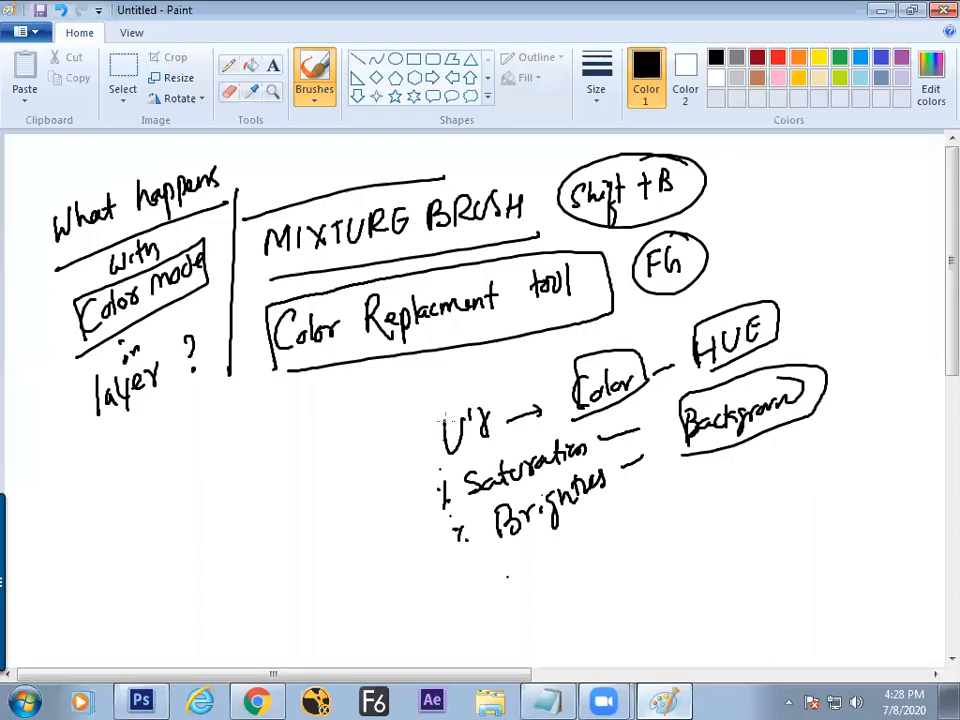
scroll(930, 291, "down", 3)
mouse_move(198, 408)
left_mouse_down()
mouse_move(193, 460)
mouse_move(224, 426)
left_mouse_up()
mouse_move(222, 410)
left_mouse_down()
mouse_move(226, 448)
mouse_move(272, 412)
left_mouse_up()
left_click_drag(274, 412, 284, 452)
left_click_drag(314, 378, 314, 420)
left_click_drag(315, 380, 324, 414)
mouse_move(395, 345)
left_mouse_down()
mouse_move(408, 400)
mouse_move(365, 338)
left_mouse_up()
key("ctrl+z")
mouse_move(186, 487)
left_mouse_down()
mouse_move(340, 442)
mouse_move(408, 365)
left_mouse_up()
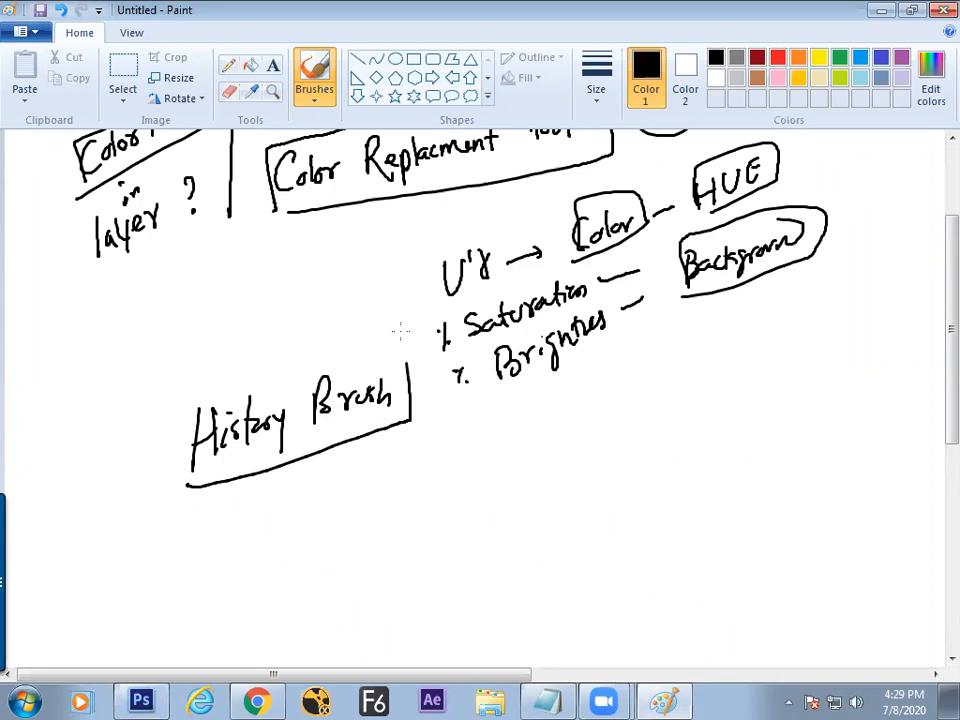
left_click_drag(400, 322, 161, 492)
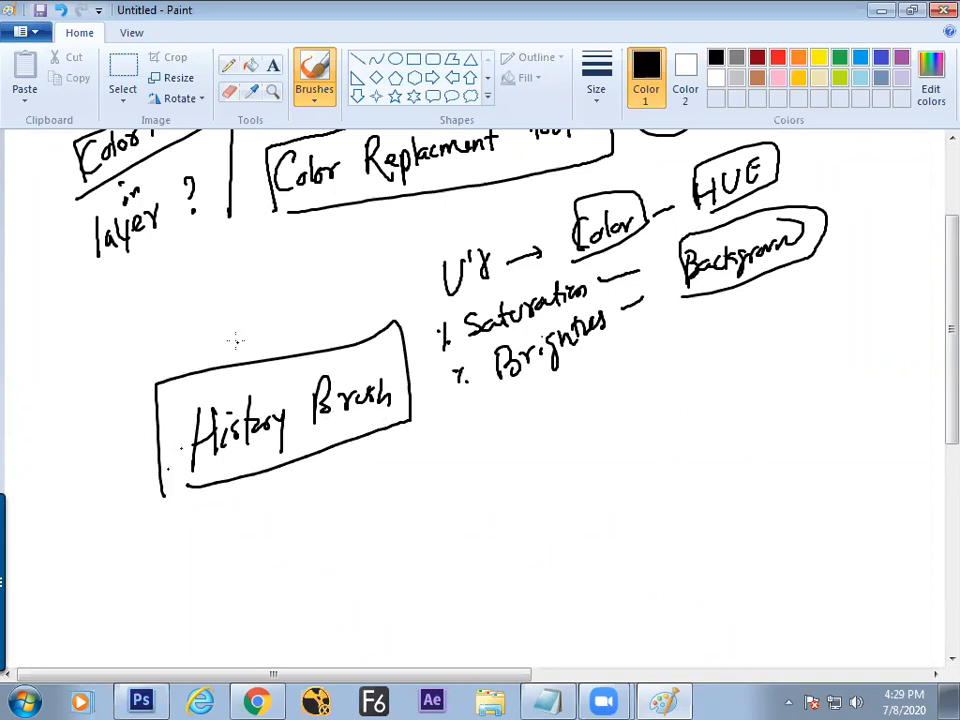
Switch to Photoshop and open the Penguins.jpg photo.
key("alt+Tab")
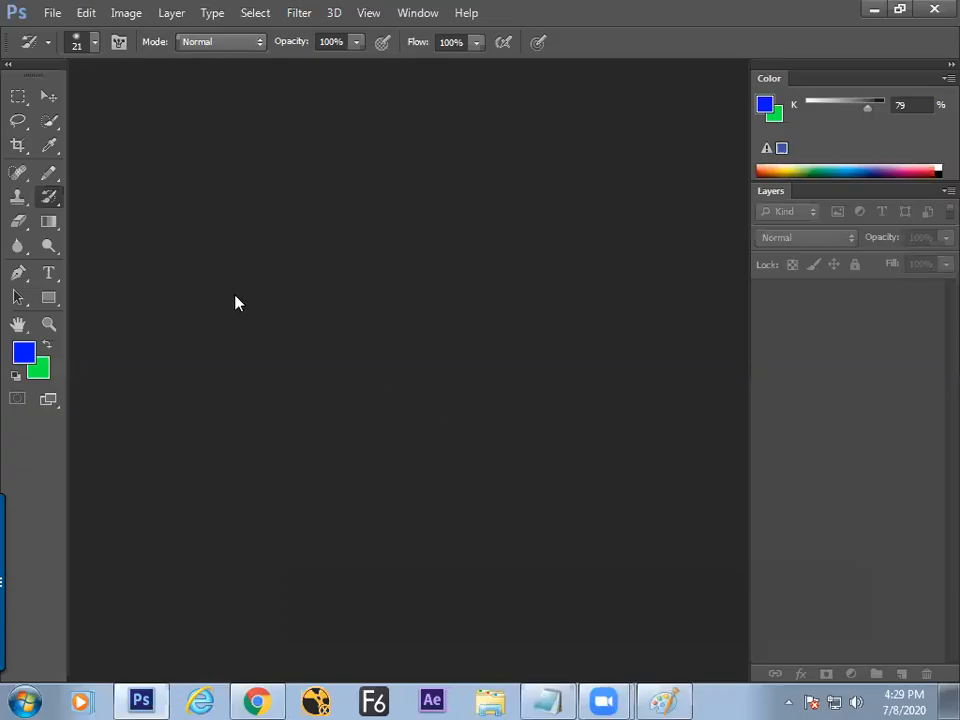
key("ctrl+o")
key("Escape")
Select a wide rectangle across the left and middle penguins' heads and move its pixels down to the left.
left_click(20, 97)
left_click_drag(186, 198, 500, 307)
left_click(48, 96)
left_click_drag(322, 250, 198, 300)
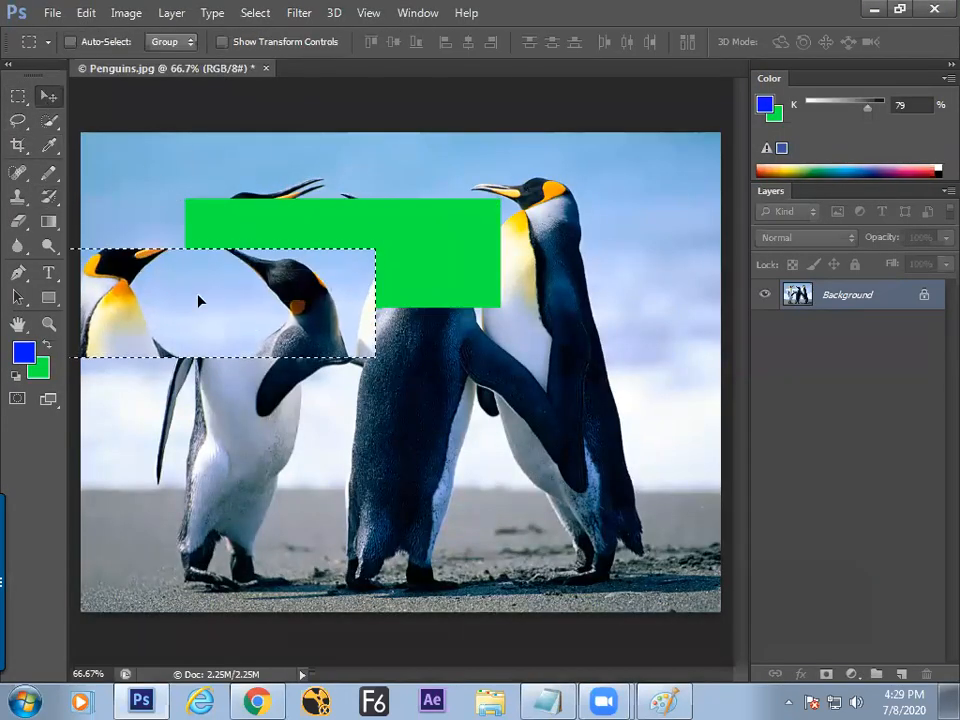
Select a tall rectangle across the centre of the photo, move its pixels down over the middle penguin, and deselect.
key("m")
left_click_drag(294, 149, 399, 381)
left_click(48, 96)
left_click_drag(386, 225, 425, 395)
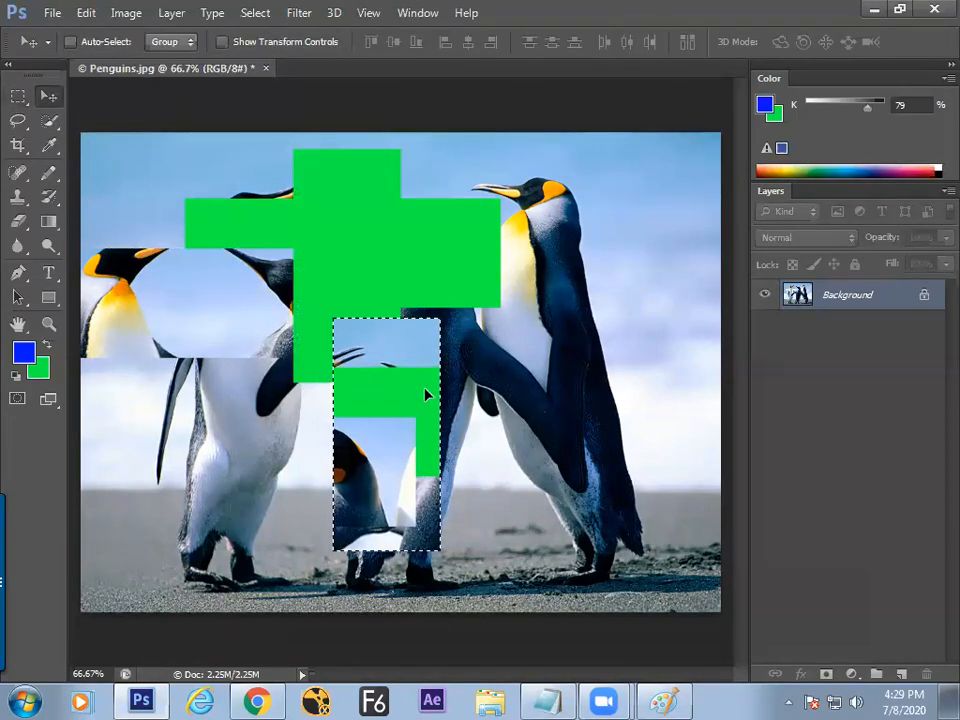
left_click(255, 13)
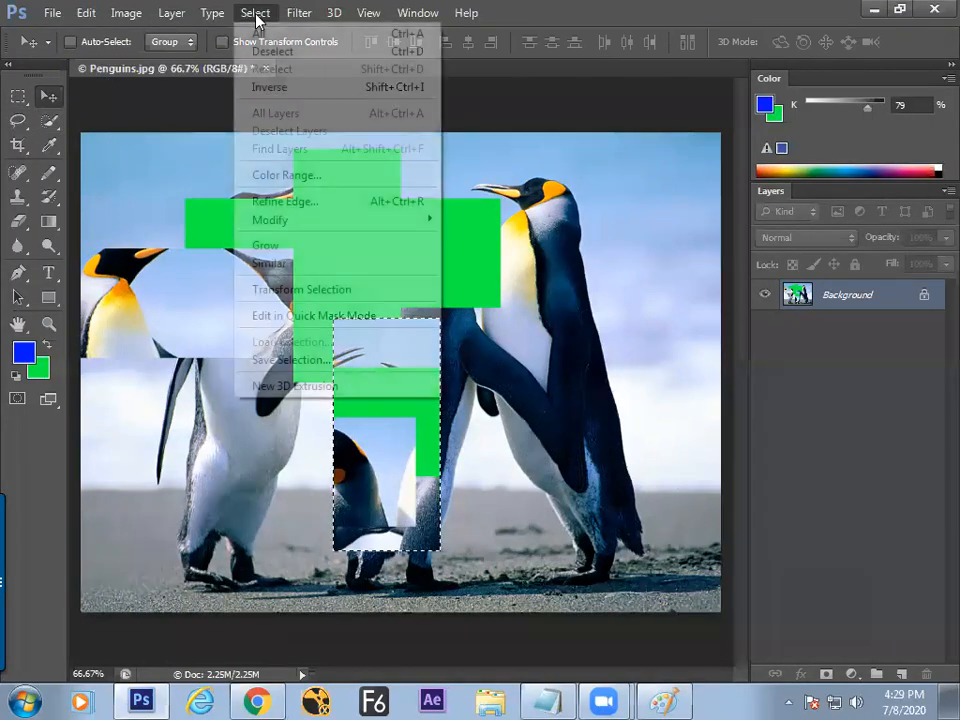
left_click(268, 51)
Select a tall rectangle around the right penguin's head and body and move its pixels down to the right.
left_click(20, 96)
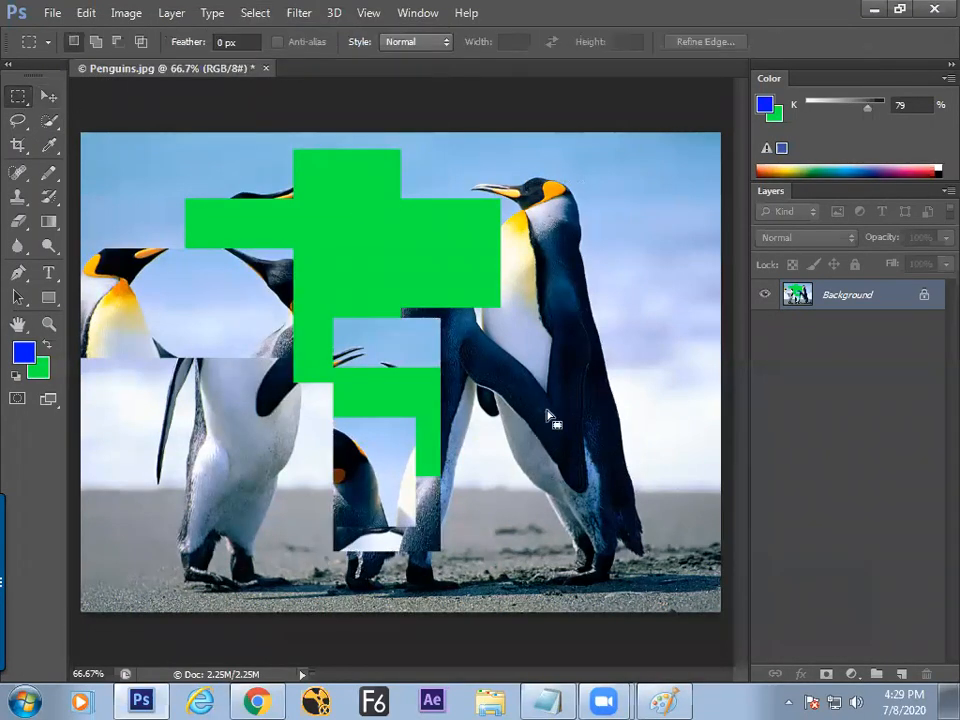
left_click_drag(525, 180, 634, 443)
left_click(48, 96)
left_click_drag(470, 300, 562, 418)
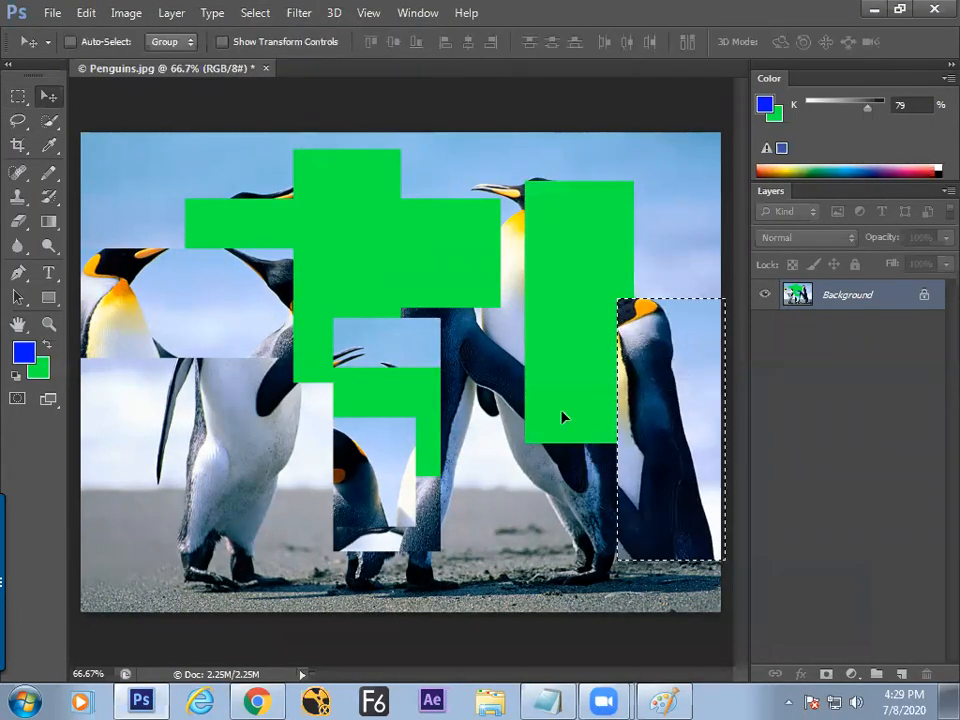
Select three separate tall strips across the photo, move them together down to the right, and deselect.
left_click(20, 96)
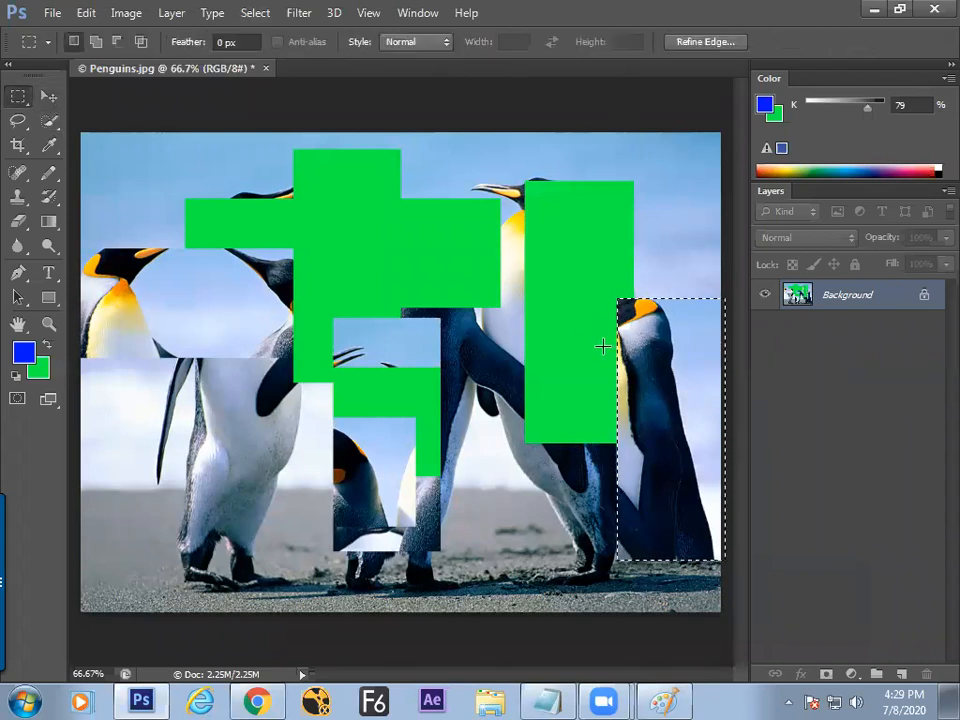
left_click_drag(189, 114, 234, 464)
left_click_drag(445, 143, 475, 515)
left_click_drag(601, 148, 678, 486)
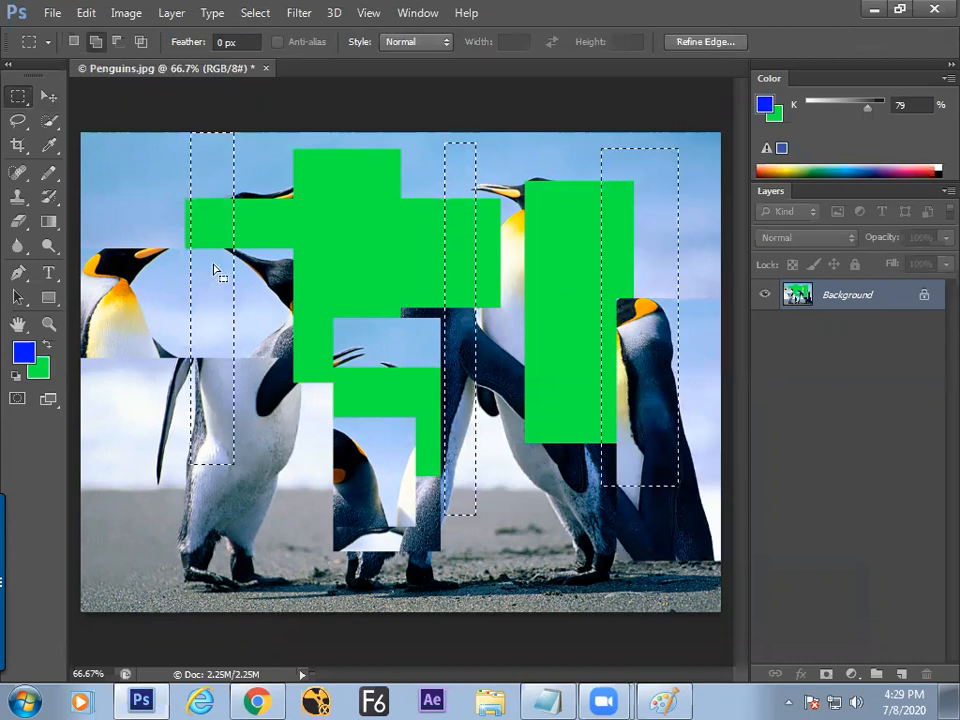
left_click(48, 96)
left_click_drag(219, 224, 272, 417)
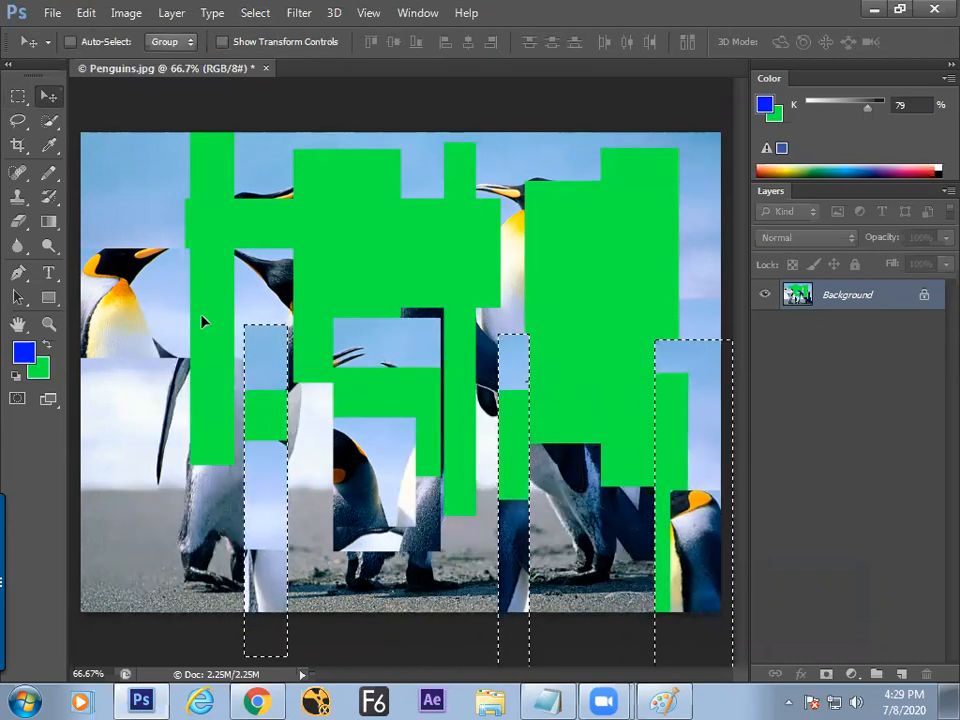
key("ctrl+d")
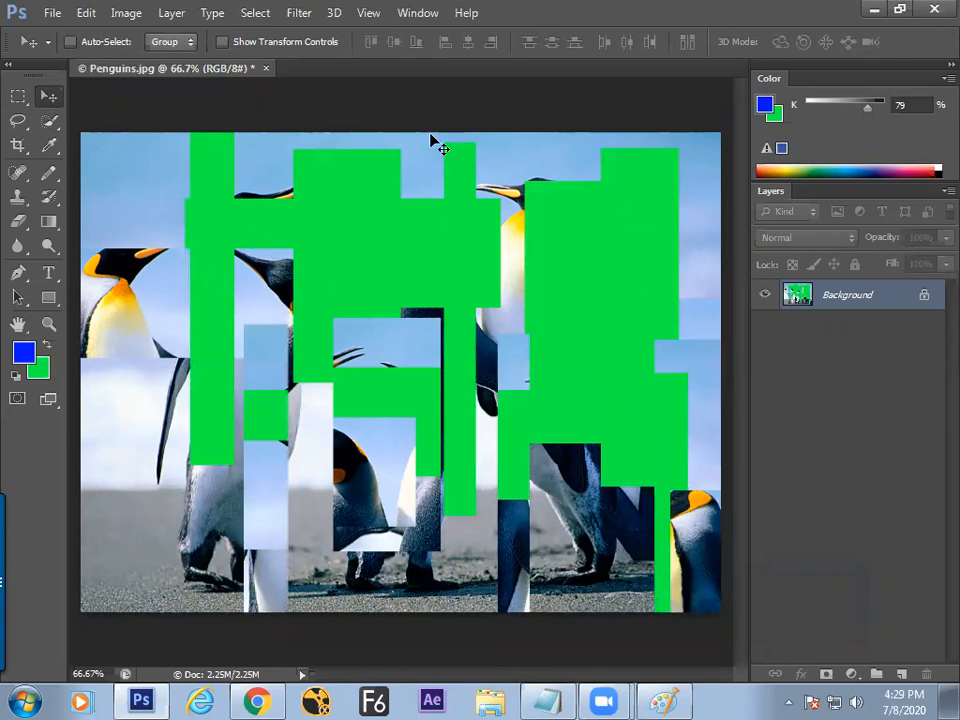
Select a large rectangle over the central part of the scrambled penguin photo and choose the History Brush tool.
left_click(19, 97)
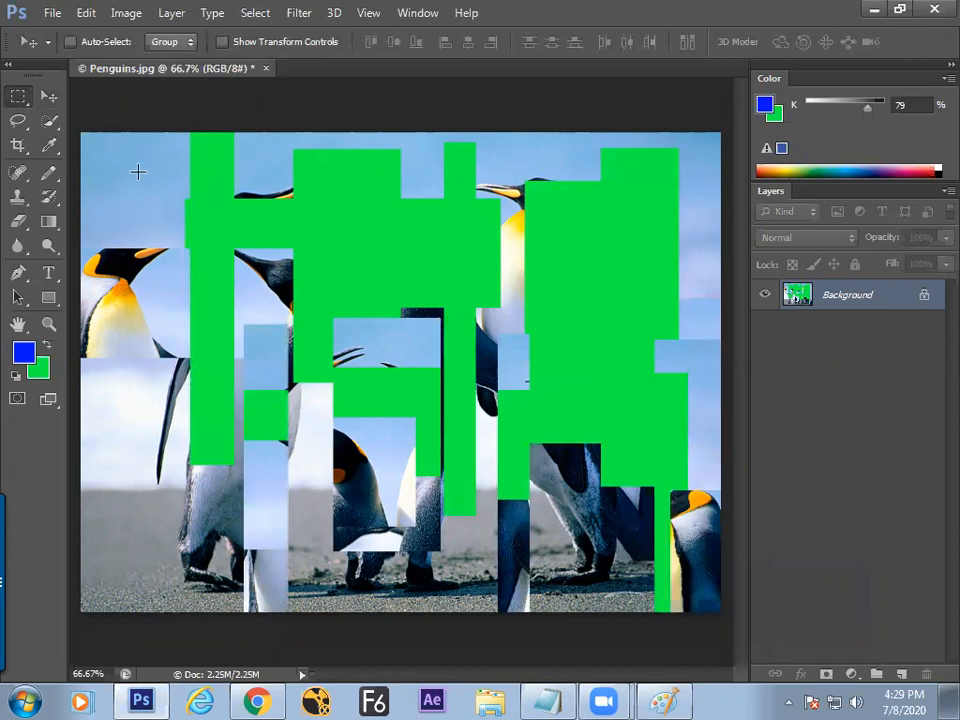
mouse_move(134, 184)
left_mouse_down()
mouse_move(321, 332)
mouse_move(671, 527)
mouse_move(670, 555)
left_mouse_up()
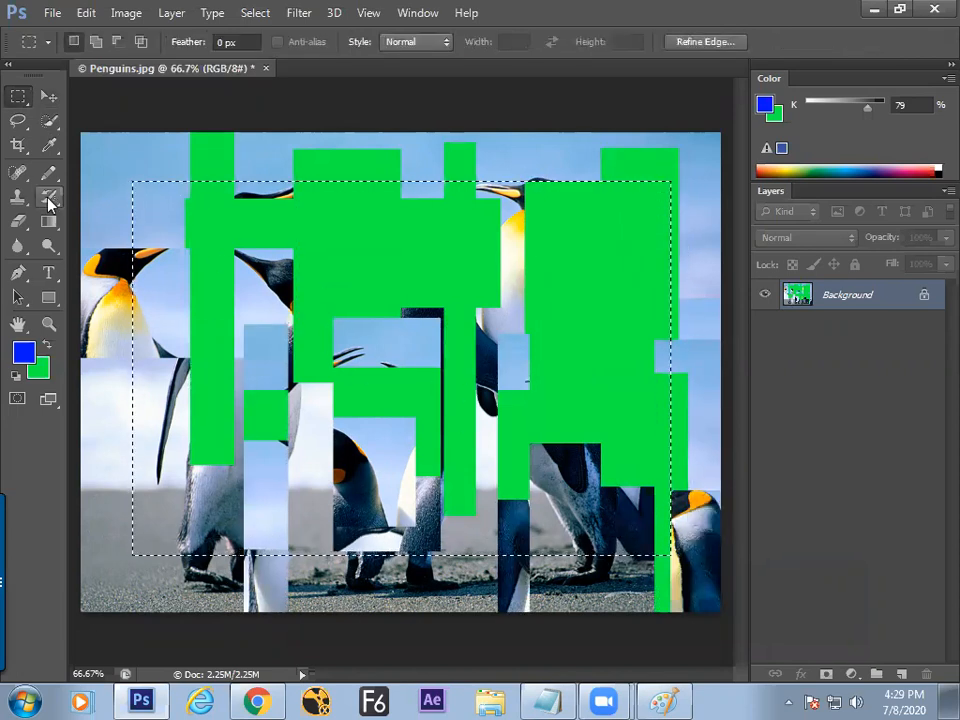
left_click_drag(48, 196, 105, 200)
left_click(110, 200)
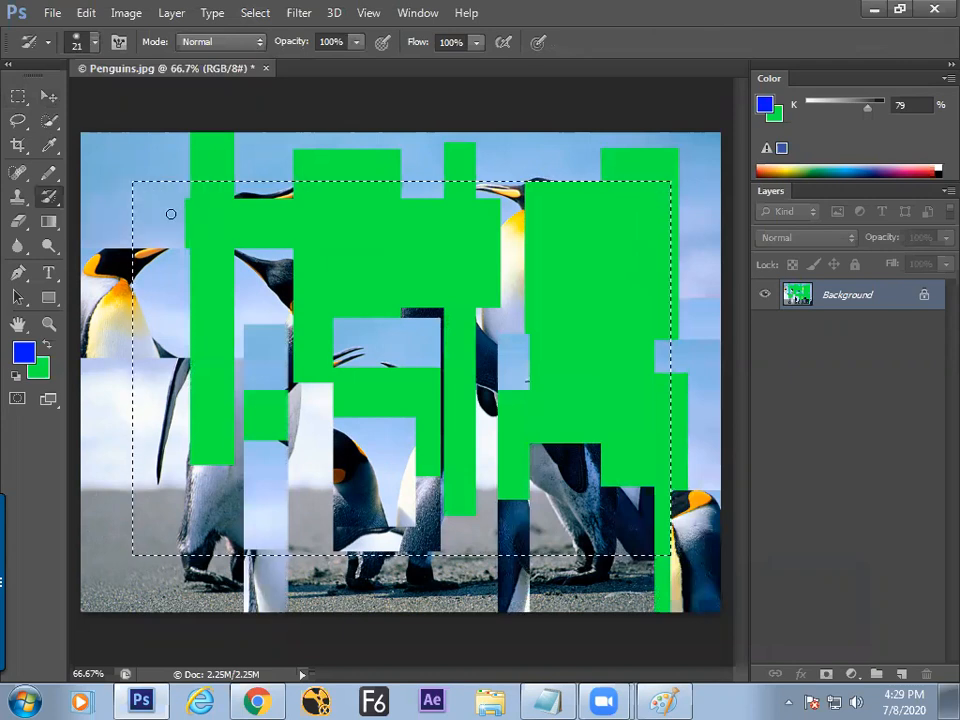
Enlarge the History Brush to 150 px and paint across the whole selected rectangle to restore the original penguins inside it.
key("bracketright")
key("bracketright")
key("bracketright")
key("bracketright")
key("bracketright")
key("bracketright")
key("bracketright")
key("bracketright")
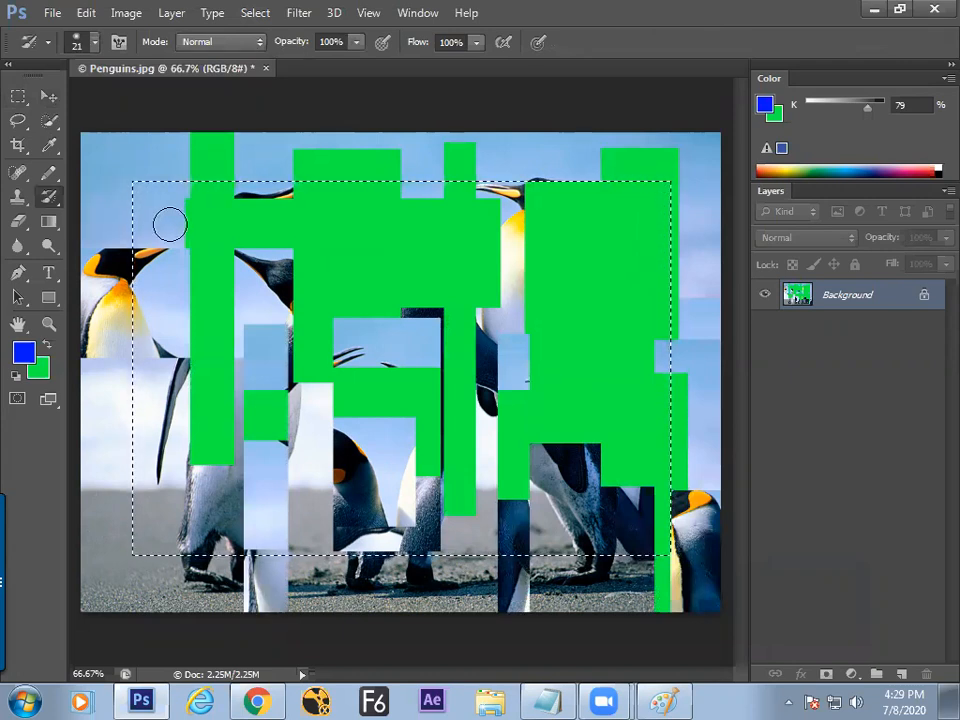
mouse_move(150, 210)
left_mouse_down()
mouse_move(245, 232)
mouse_move(440, 202)
mouse_move(418, 181)
mouse_move(297, 263)
mouse_move(634, 203)
mouse_move(666, 217)
mouse_move(676, 320)
mouse_move(583, 425)
mouse_move(431, 413)
mouse_move(304, 378)
mouse_move(304, 362)
mouse_move(208, 340)
mouse_move(237, 333)
mouse_move(317, 381)
mouse_move(428, 400)
mouse_move(460, 464)
mouse_move(407, 483)
mouse_move(316, 552)
mouse_move(182, 613)
mouse_move(575, 558)
mouse_move(632, 540)
mouse_move(640, 475)
left_mouse_up()
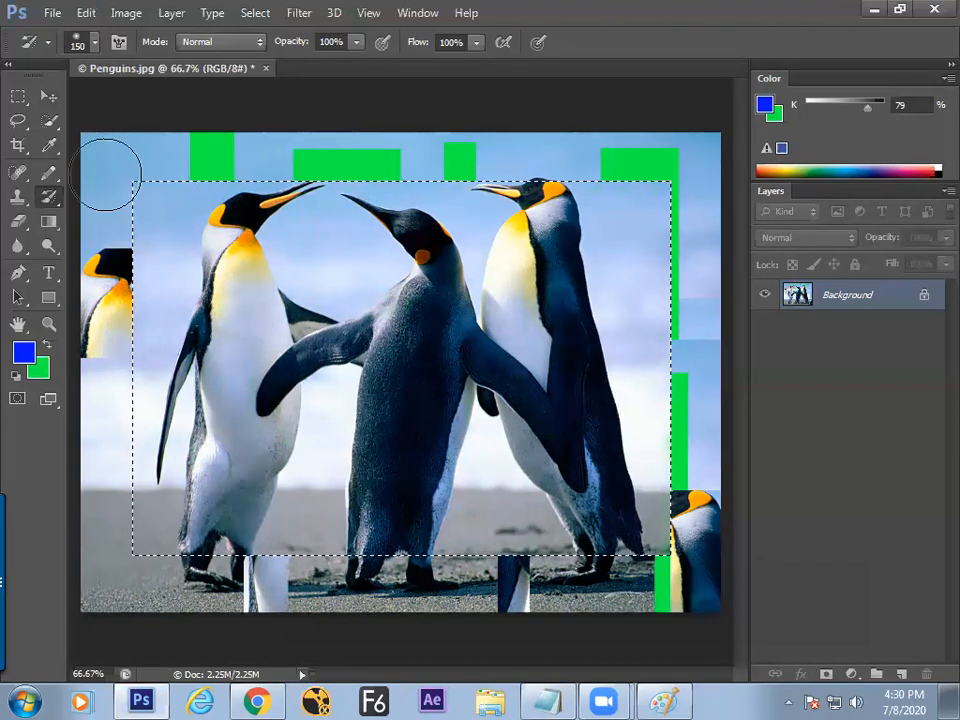
left_click(19, 97)
right_click(191, 250)
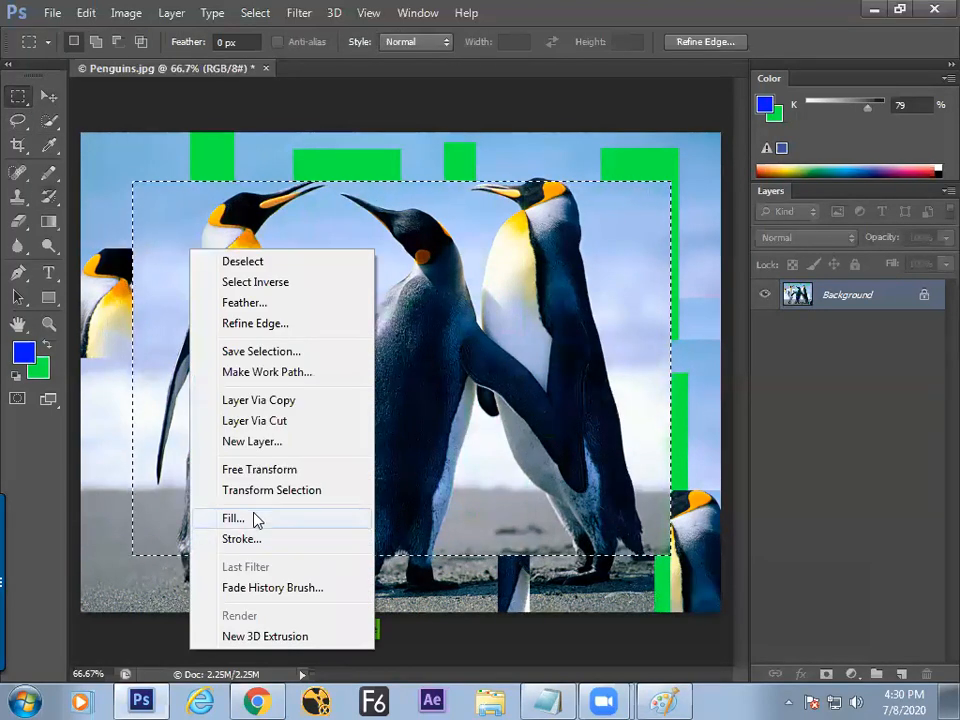
left_click(247, 540)
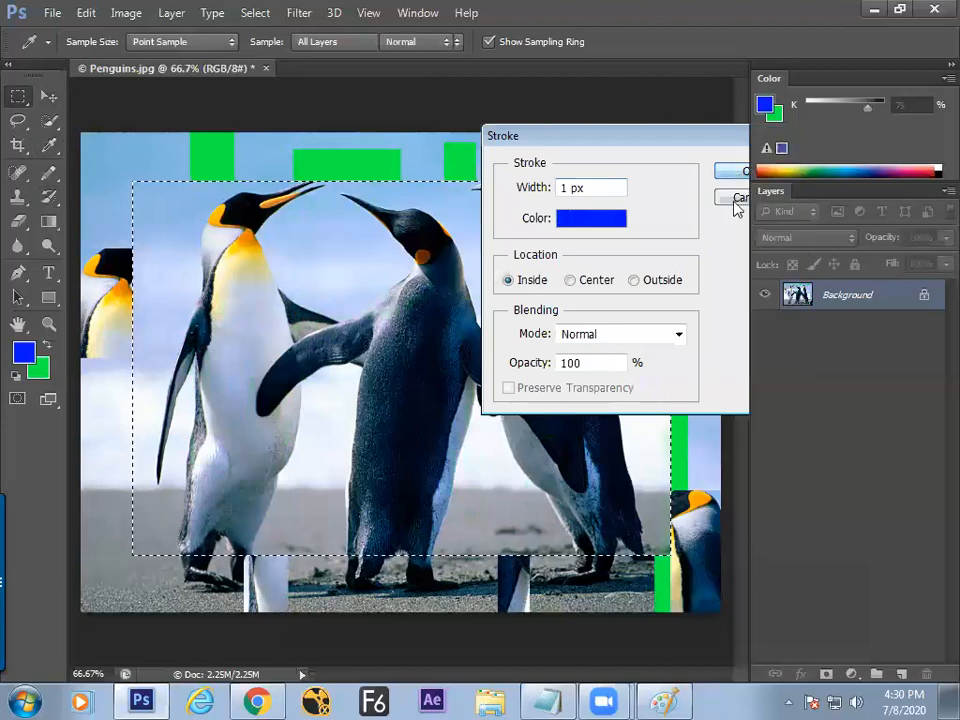
left_click(740, 199)
left_click(630, 376)
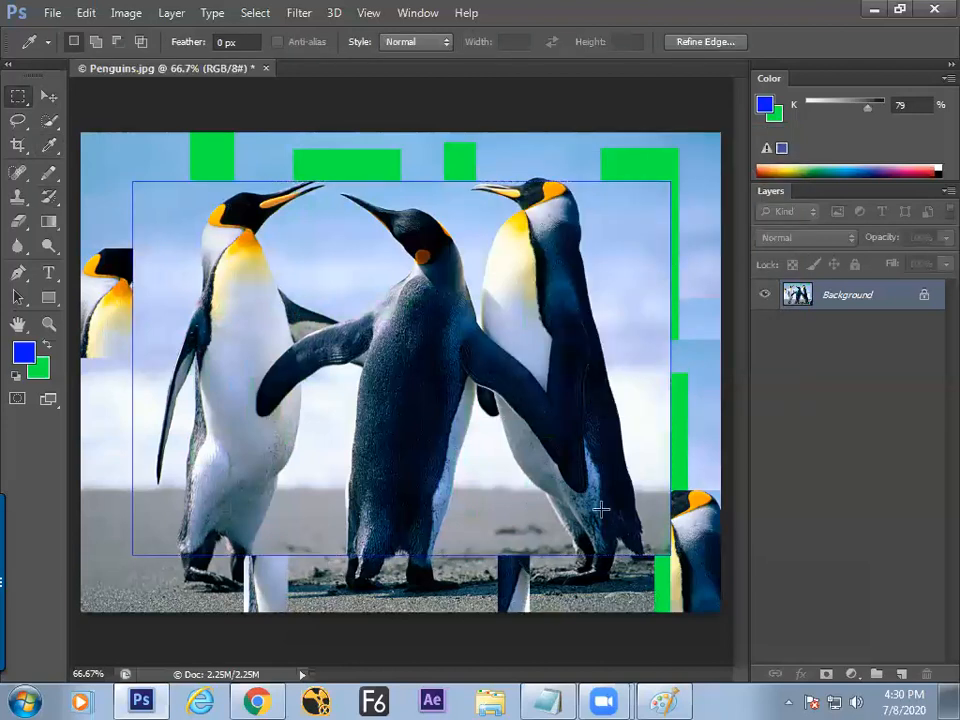
key("Tab")
key("f")
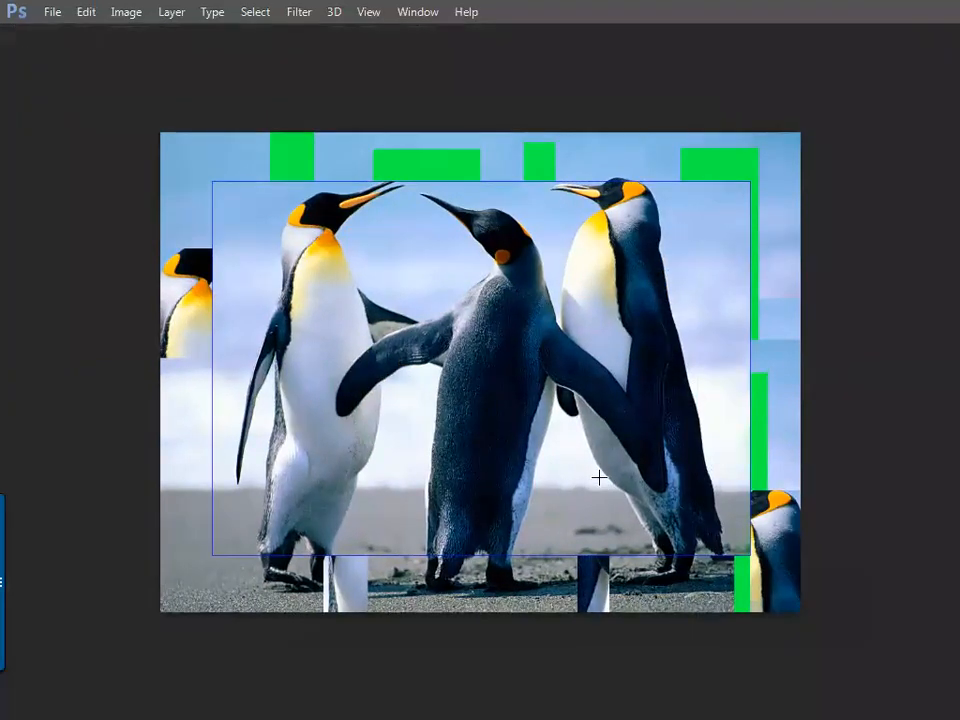
key("ctrl+plus")
left_click_drag(519, 375, 554, 413)
key("Tab")
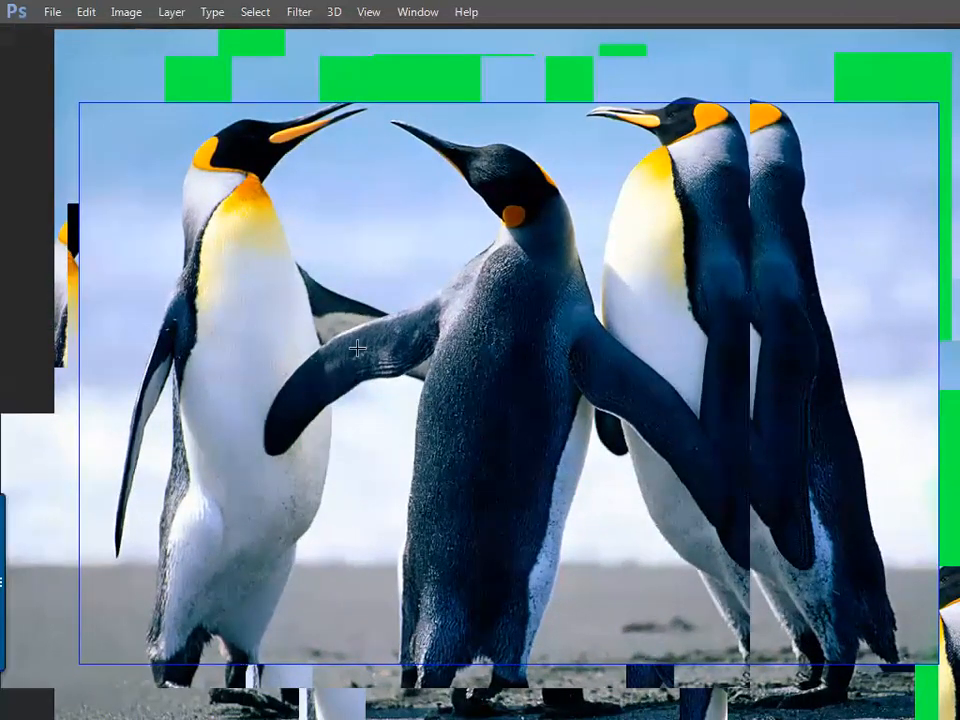
key("ctrl+minus")
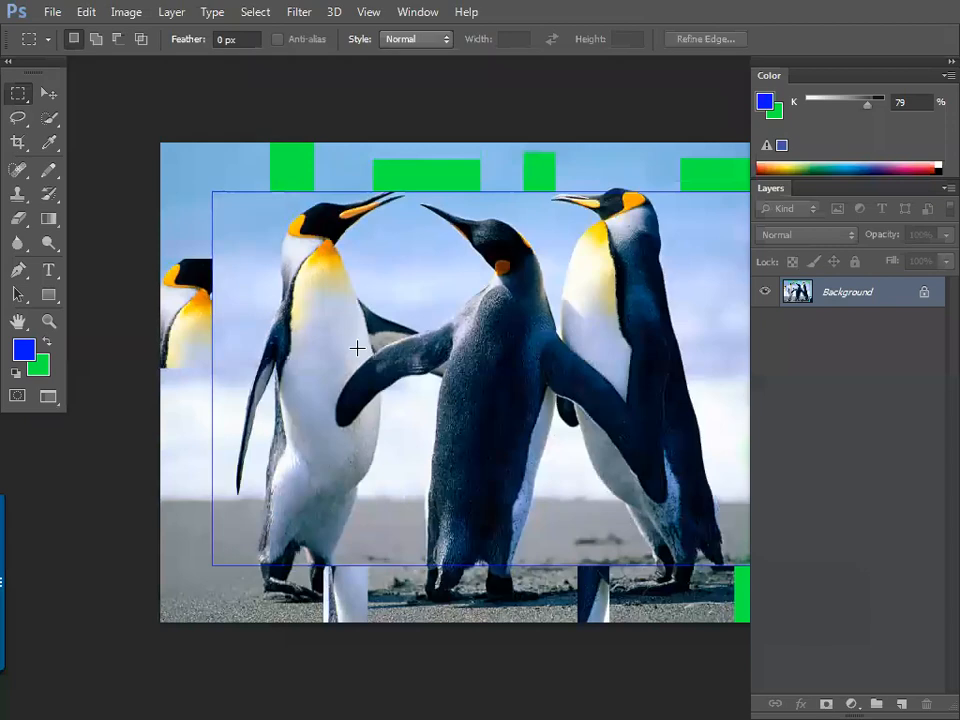
Choose the History Brush tool and float the Penguins.jpg document as a separate window in the middle of the workspace.
left_click(51, 196)
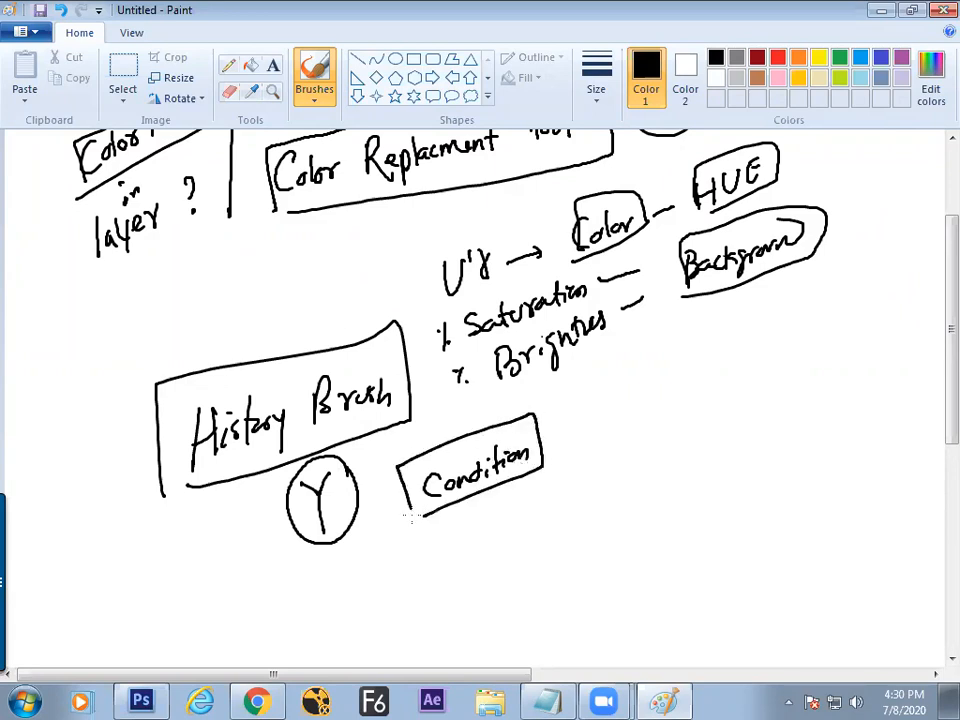
key("alt+Tab")
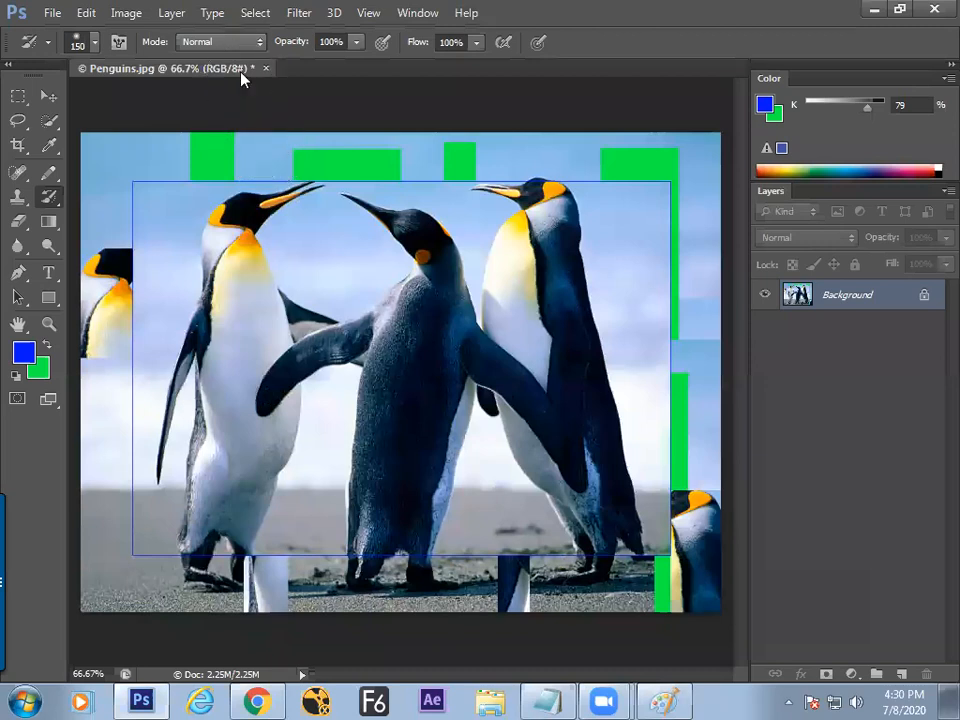
left_click_drag(238, 74, 270, 163)
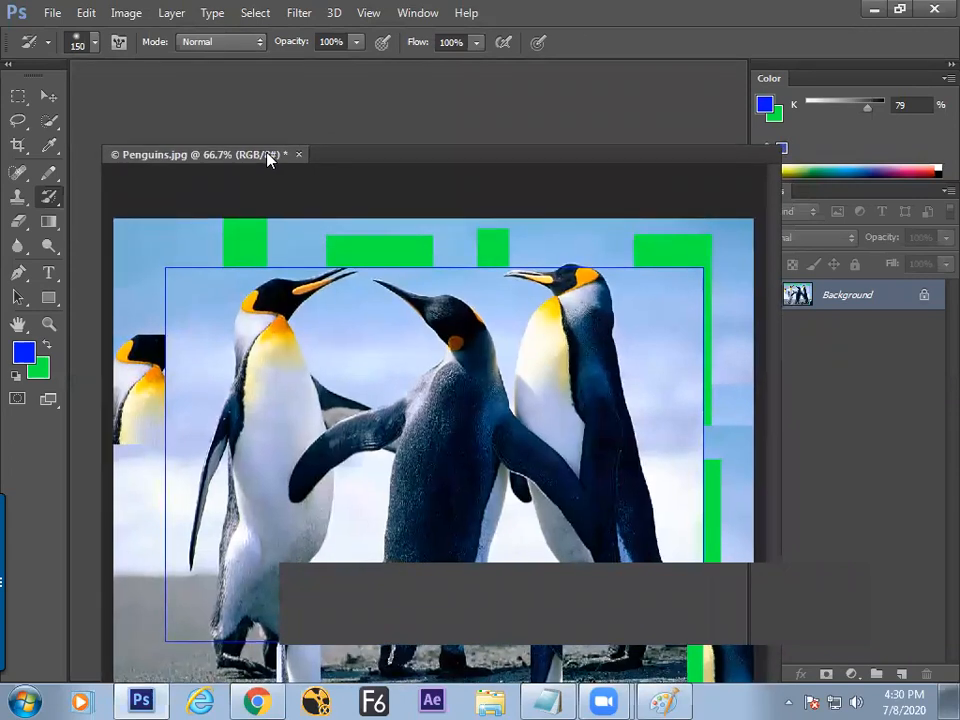
left_click_drag(268, 157, 285, 146)
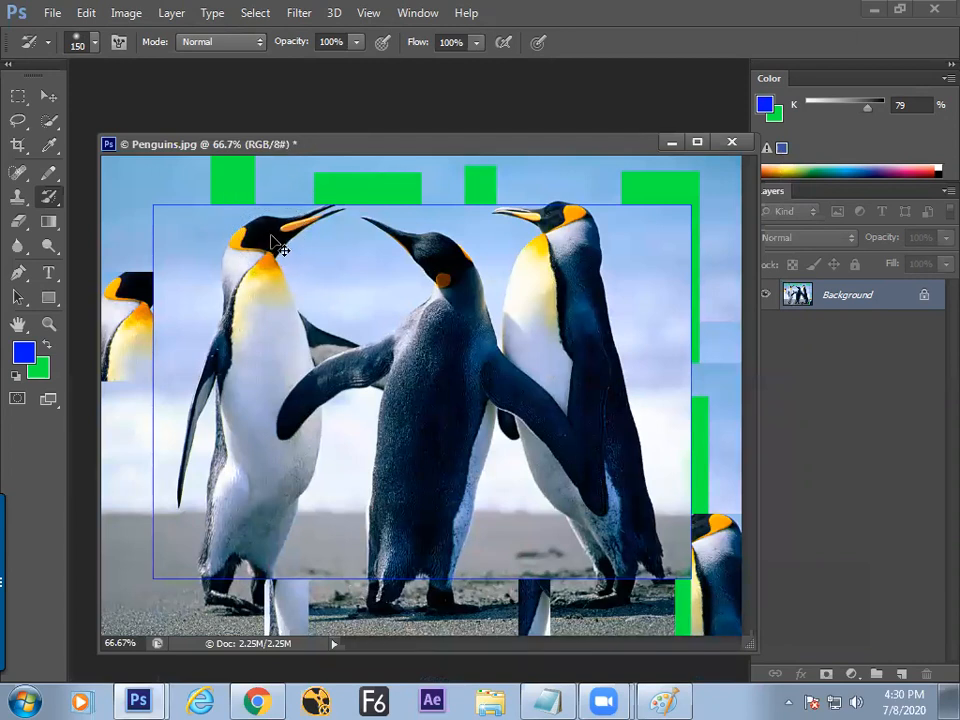
Switch to Paint, undo the marks beside "Condition", and handwrite the note "Move to last saved Condition" below the History Brush heading.
key("alt+Tab")
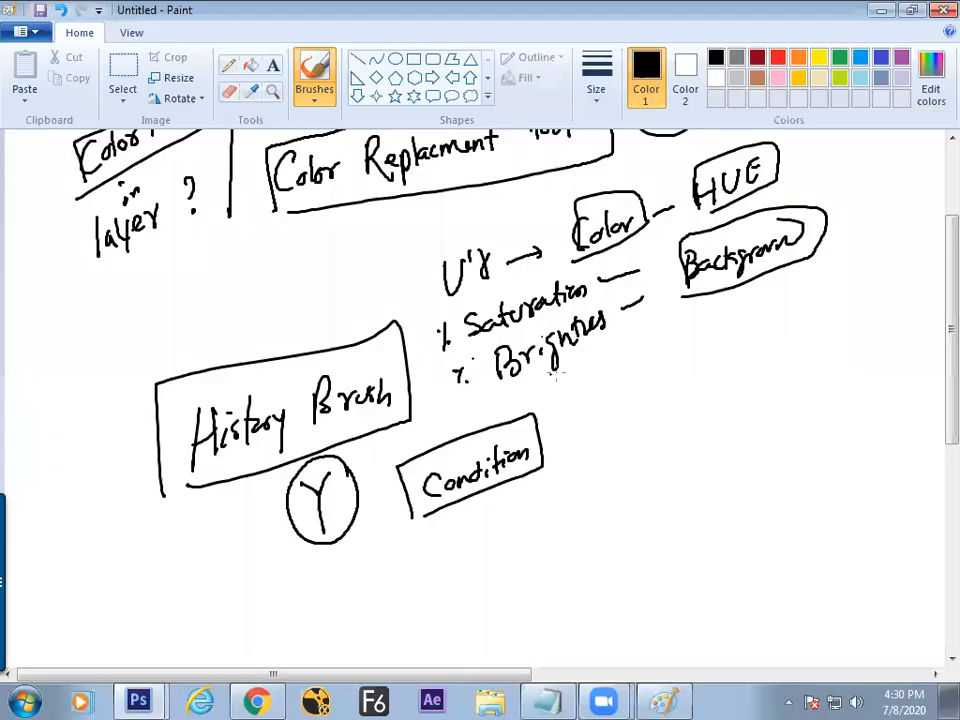
left_click_drag(553, 441, 586, 429)
key("ctrl+z")
key("ctrl+z")
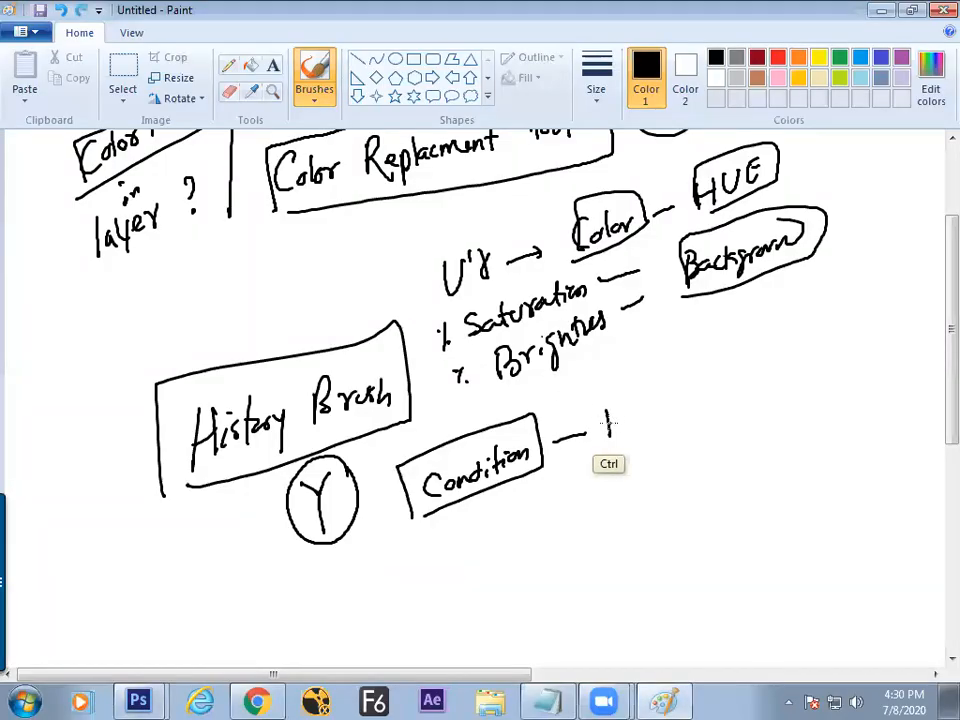
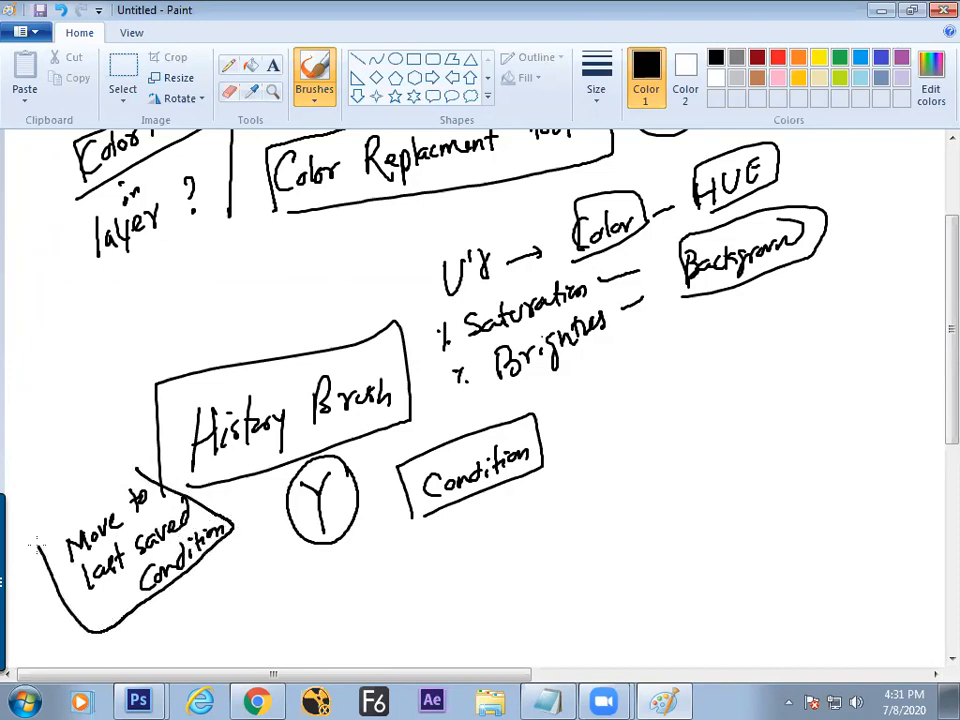
Switch back to Photoshop, undo the History Brush painting inside the rectangle, and deselect.
key("alt+Tab")
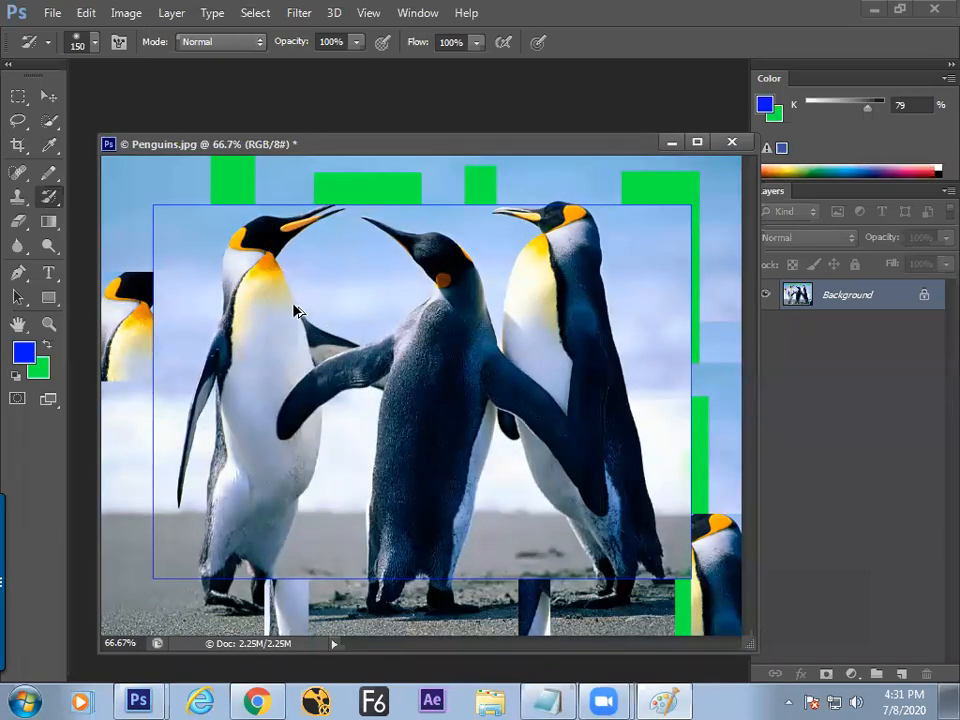
key("ctrl+z")
key("ctrl+d")
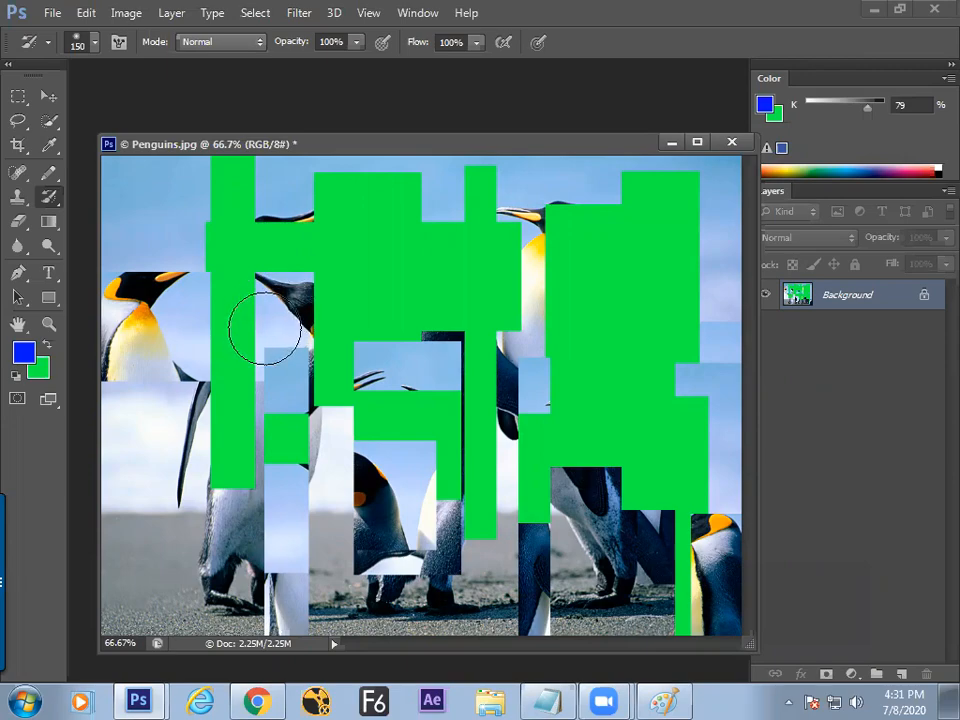
Switch to Paint and draw an arrow from the History Brush heading to the last saved condition note, with a tick beside it.
key("alt+Tab")
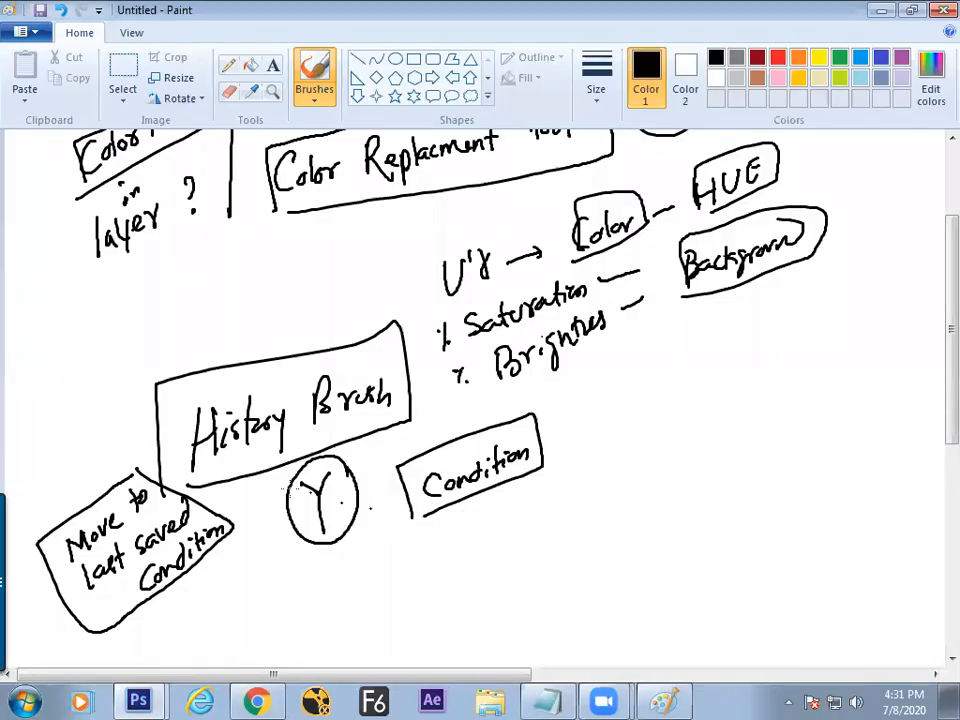
key("alt+Tab")
key("alt+Tab")
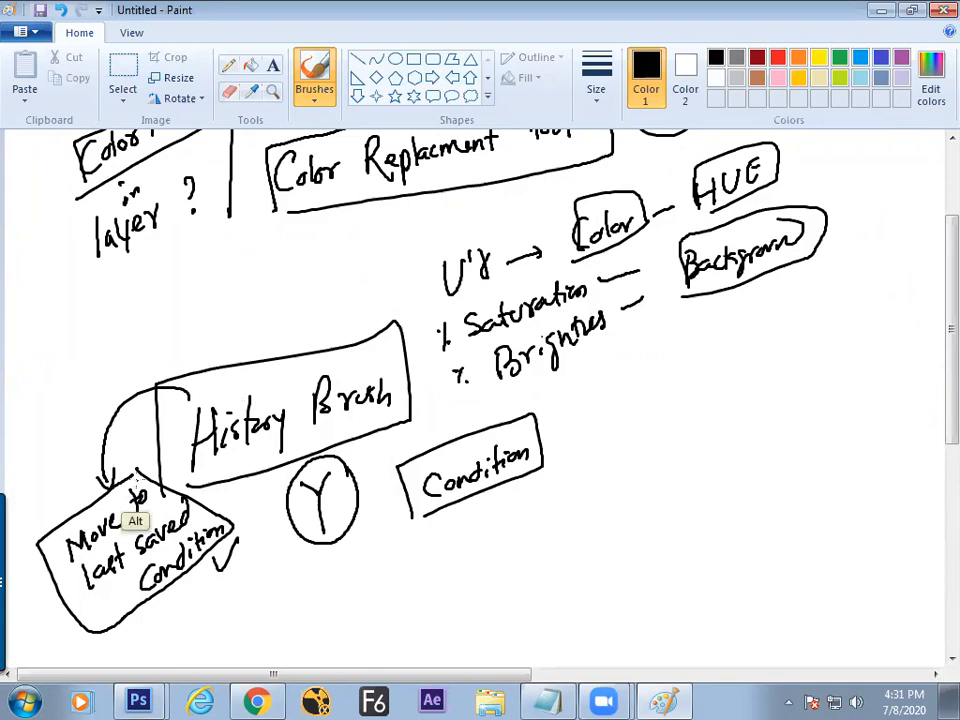
Switch back to Photoshop, paint over the scrambled photo with the History Brush, and revert the file to its last saved version.
key("alt+Tab")
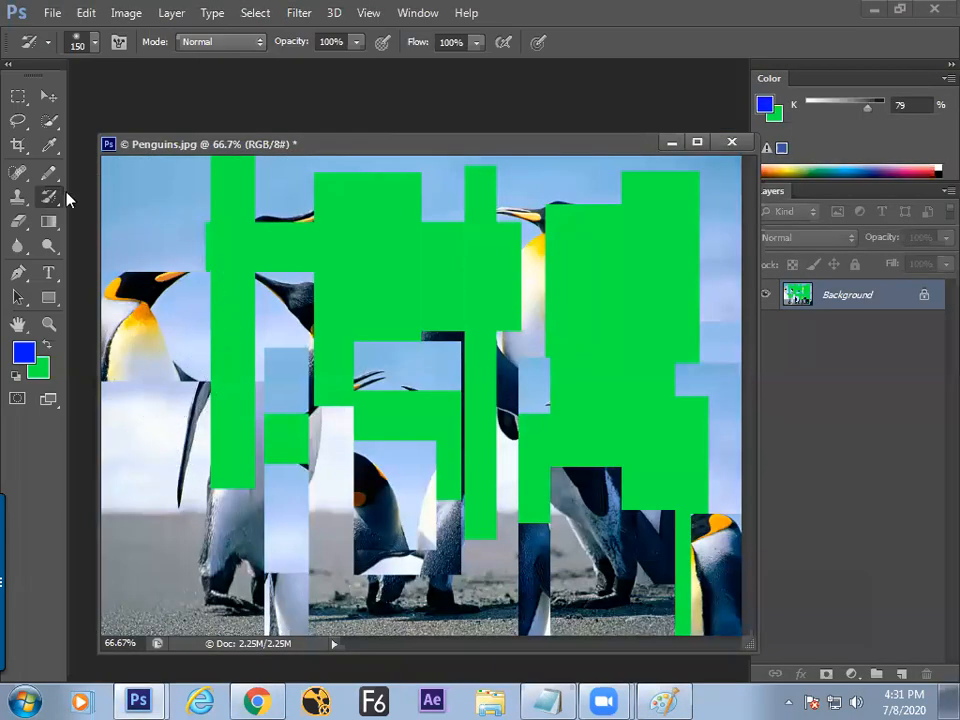
mouse_move(89, 224)
left_mouse_down()
mouse_move(189, 283)
mouse_move(399, 261)
mouse_move(561, 332)
mouse_move(350, 255)
mouse_move(317, 300)
mouse_move(553, 429)
mouse_move(313, 521)
mouse_move(676, 377)
mouse_move(456, 261)
mouse_move(645, 444)
mouse_move(499, 516)
left_mouse_up()
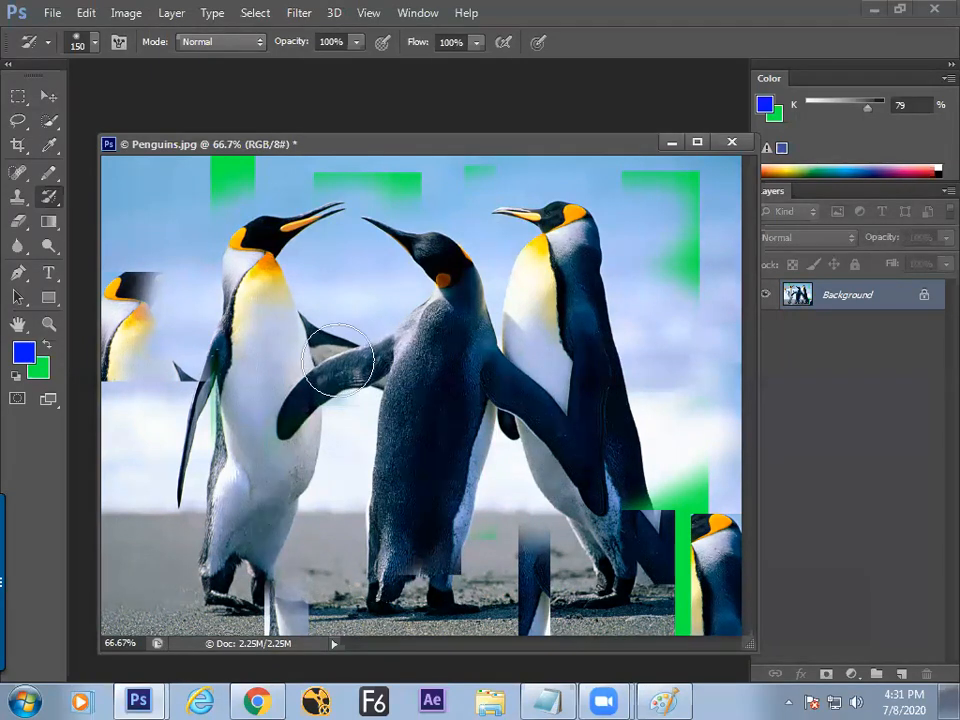
key("F12")
right_click(56, 204)
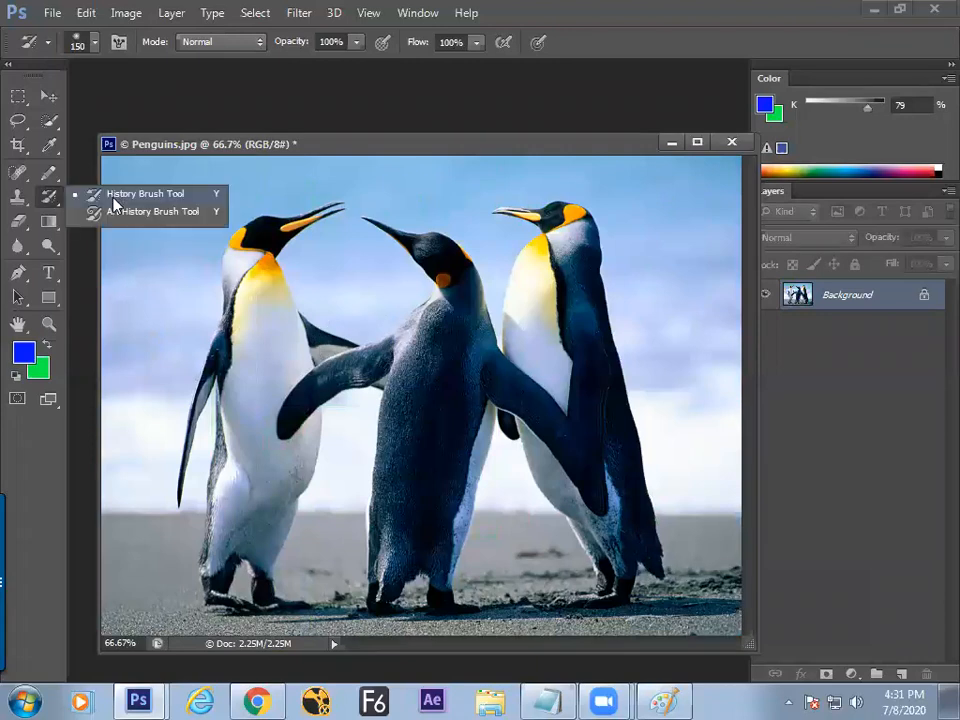
left_click(118, 196)
key("F12")
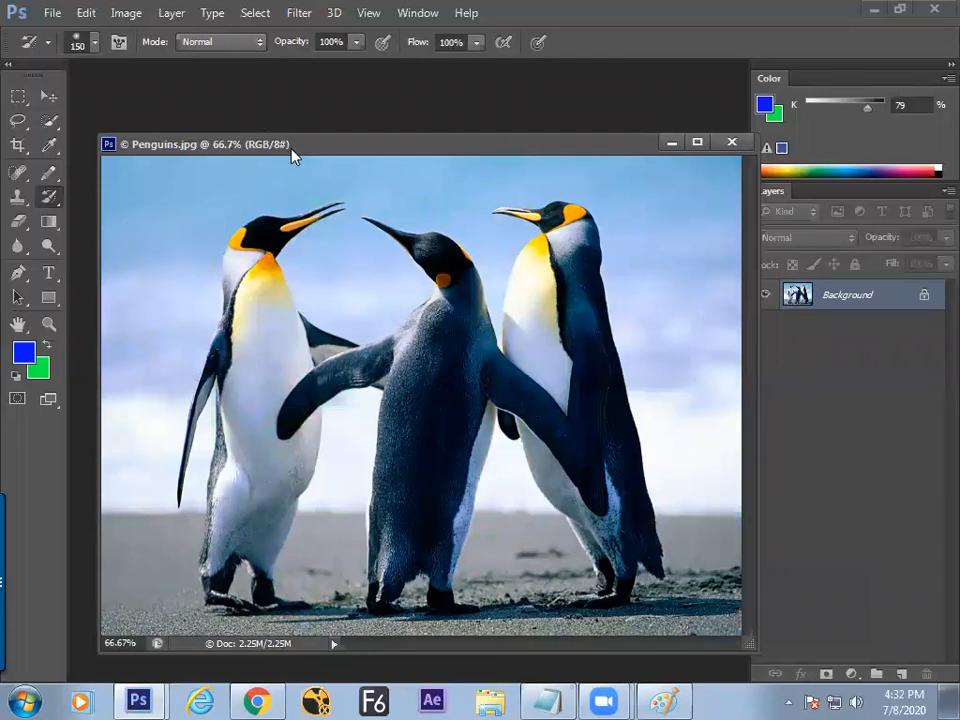
left_click_drag(304, 146, 300, 118)
key("m")
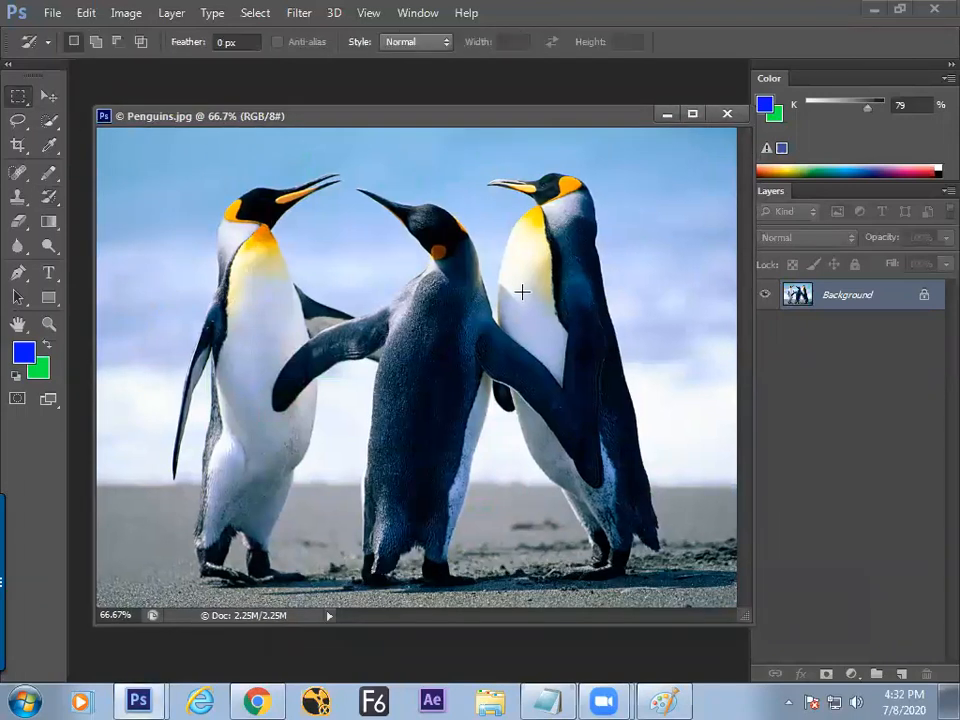
left_click_drag(591, 291, 156, 171)
left_click(110, 211)
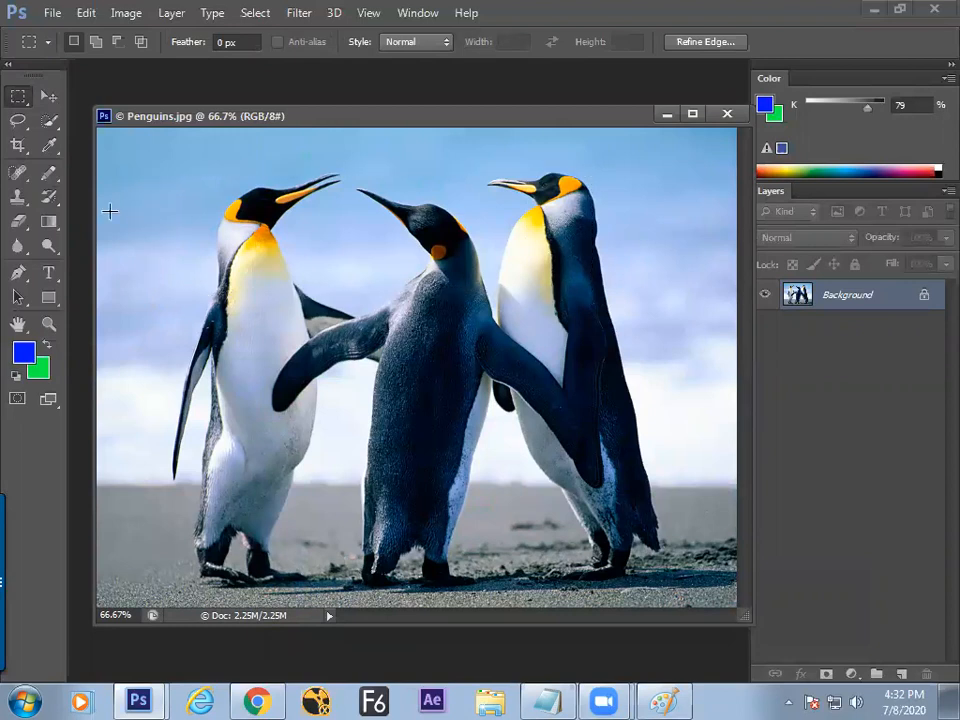
Select a tall rectangle around the left penguin's head and upper body and move its pixels over the middle penguin.
left_click(20, 96)
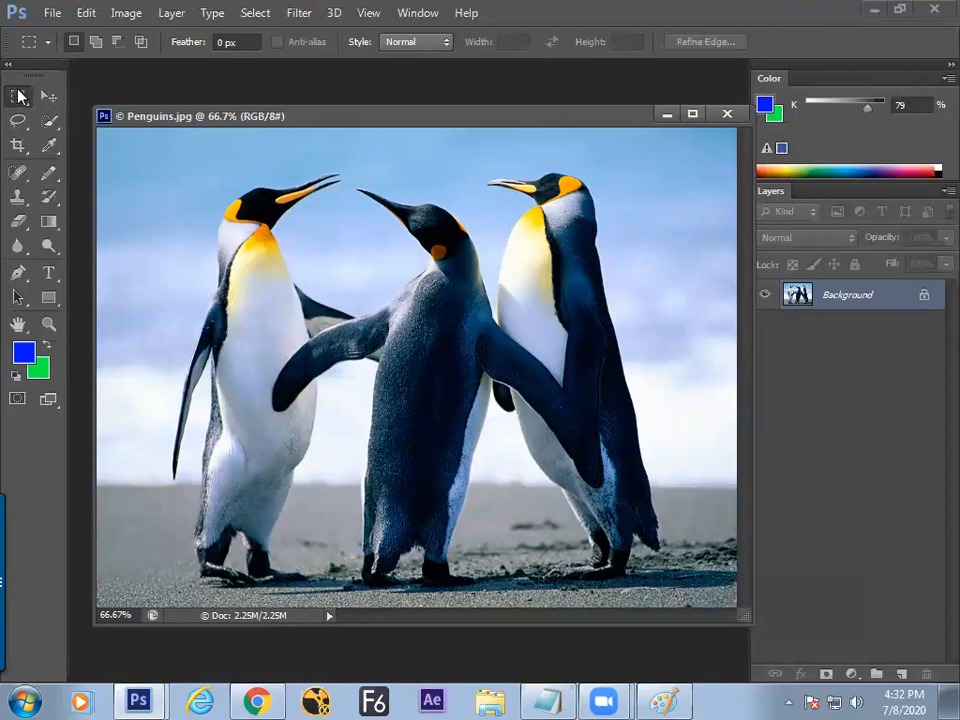
left_click_drag(335, 398, 166, 147)
left_click(50, 100)
left_click_drag(250, 215, 406, 359)
left_click(22, 97)
left_click(291, 274)
mouse_move(246, 174)
left_mouse_down()
mouse_move(390, 343)
mouse_move(415, 357)
mouse_move(221, 484)
mouse_move(218, 499)
left_mouse_up()
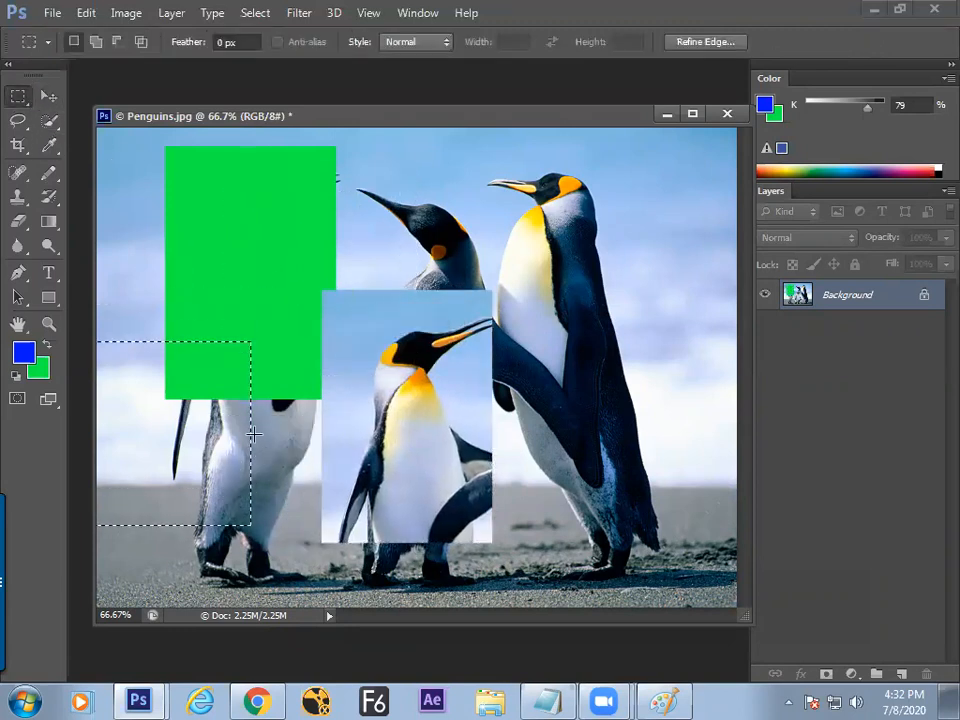
left_click(47, 96)
Select a wide rectangle across the middle penguin and the right penguin's chest, move its pixels up to the right, and deselect.
left_click(18, 96)
left_click_drag(281, 212, 555, 347)
left_click(47, 96)
left_click_drag(408, 310, 650, 229)
key("ctrl+d")
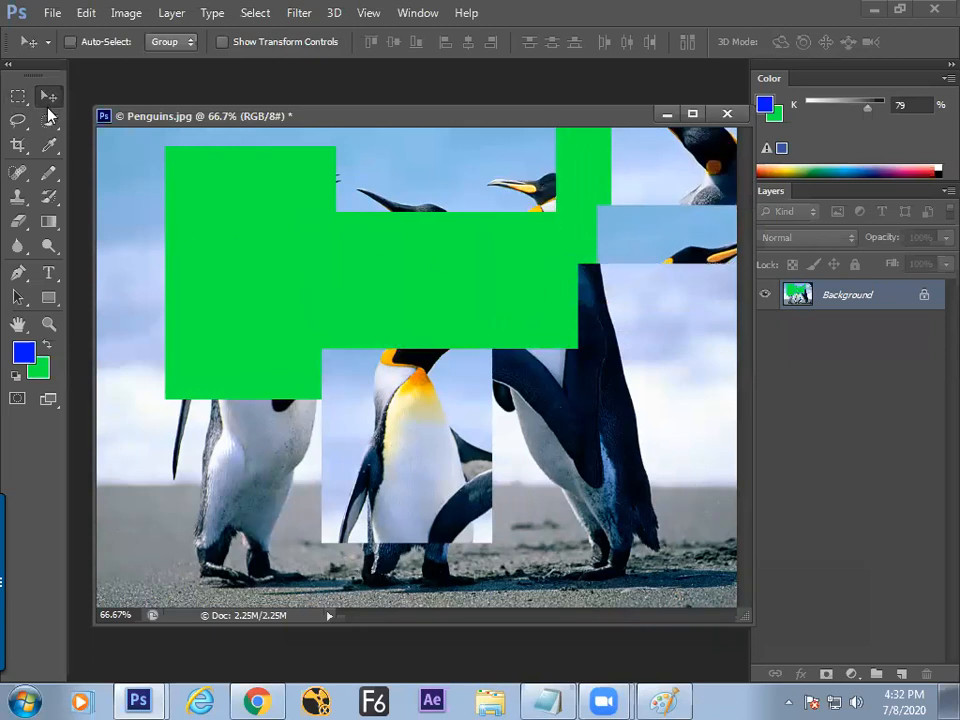
Paint over the green gaps and displaced pieces with the 150 px History Brush to bring back the three penguins.
left_click_drag(283, 120, 268, 104)
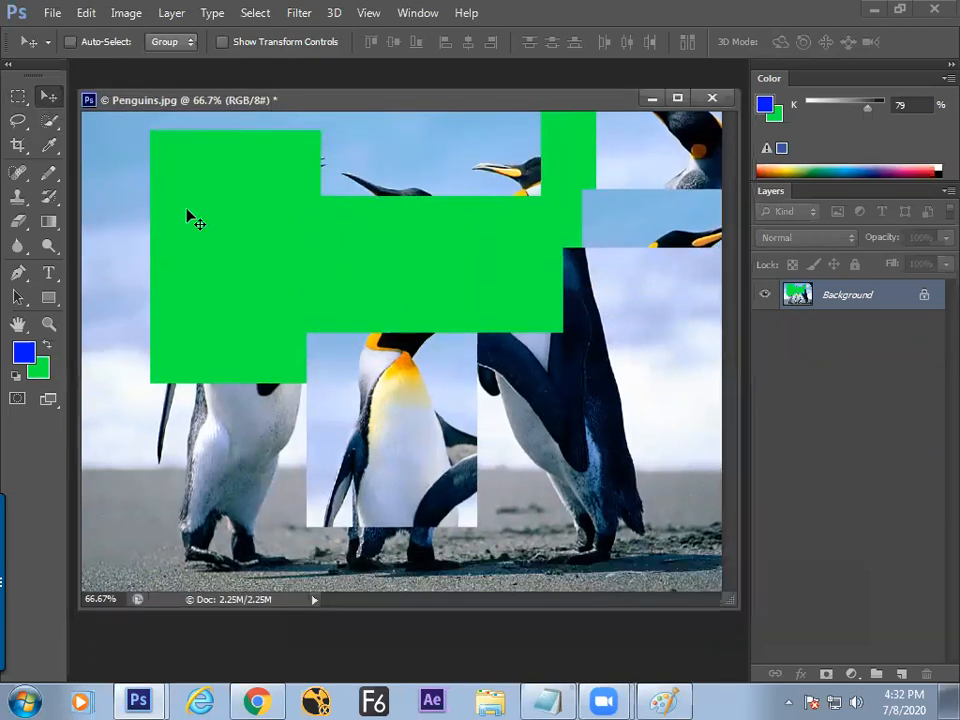
left_click(18, 98)
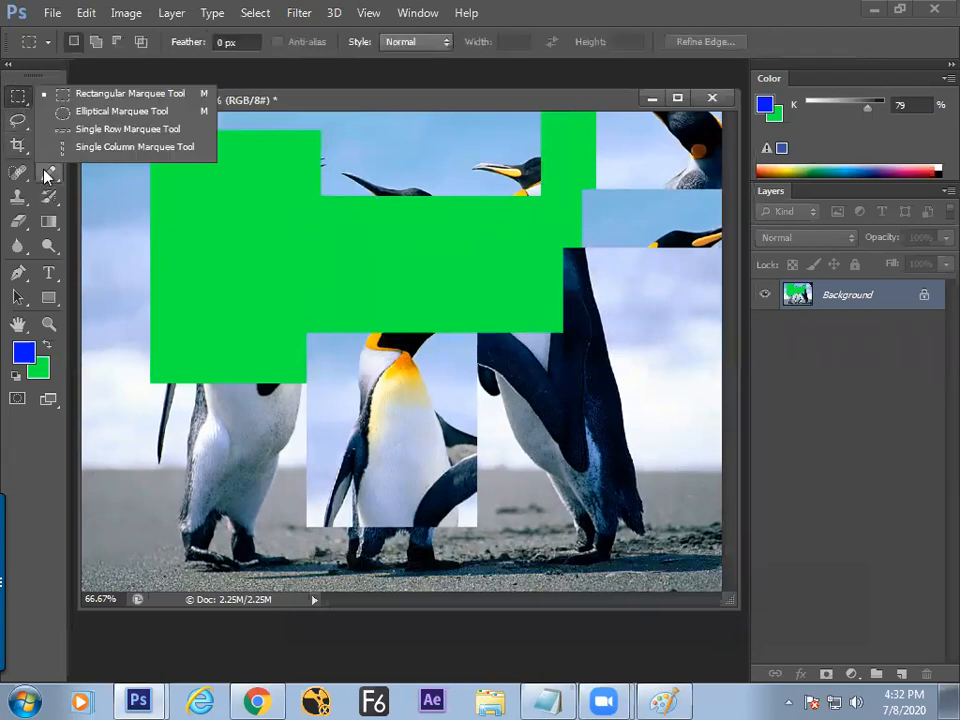
left_click(48, 197)
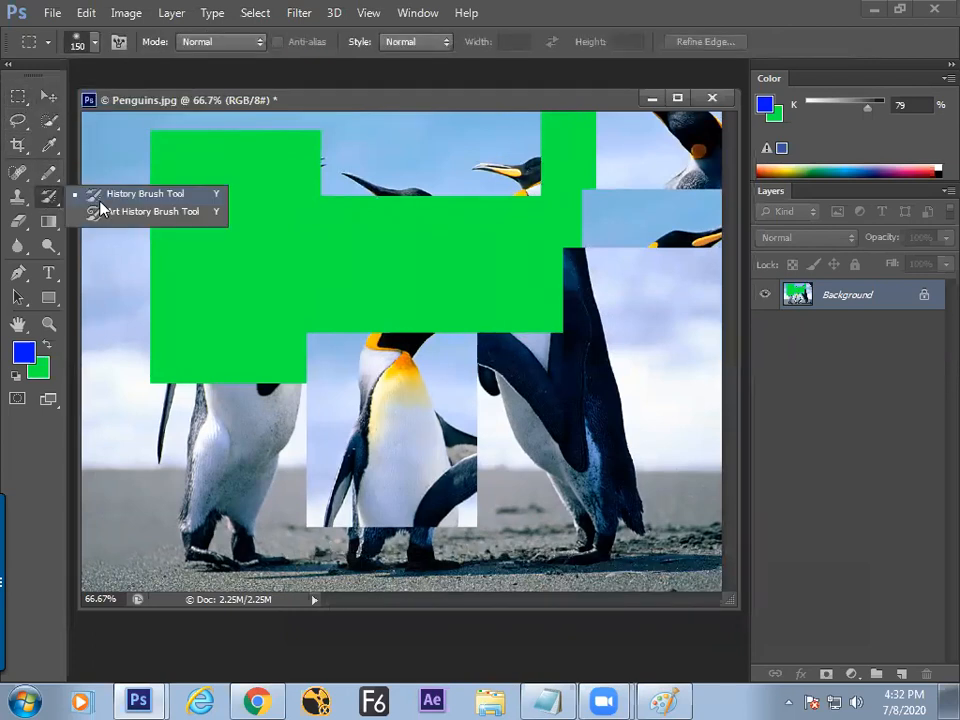
left_click(110, 193)
mouse_move(291, 203)
left_mouse_down()
mouse_move(311, 156)
mouse_move(249, 180)
mouse_move(321, 214)
mouse_move(231, 306)
mouse_move(227, 169)
mouse_move(298, 318)
mouse_move(171, 343)
mouse_move(315, 274)
mouse_move(272, 270)
mouse_move(355, 293)
mouse_move(450, 216)
mouse_move(439, 306)
mouse_move(461, 285)
mouse_move(438, 195)
mouse_move(476, 294)
mouse_move(549, 229)
mouse_move(569, 255)
mouse_move(531, 146)
mouse_move(426, 386)
mouse_move(360, 480)
left_mouse_up()
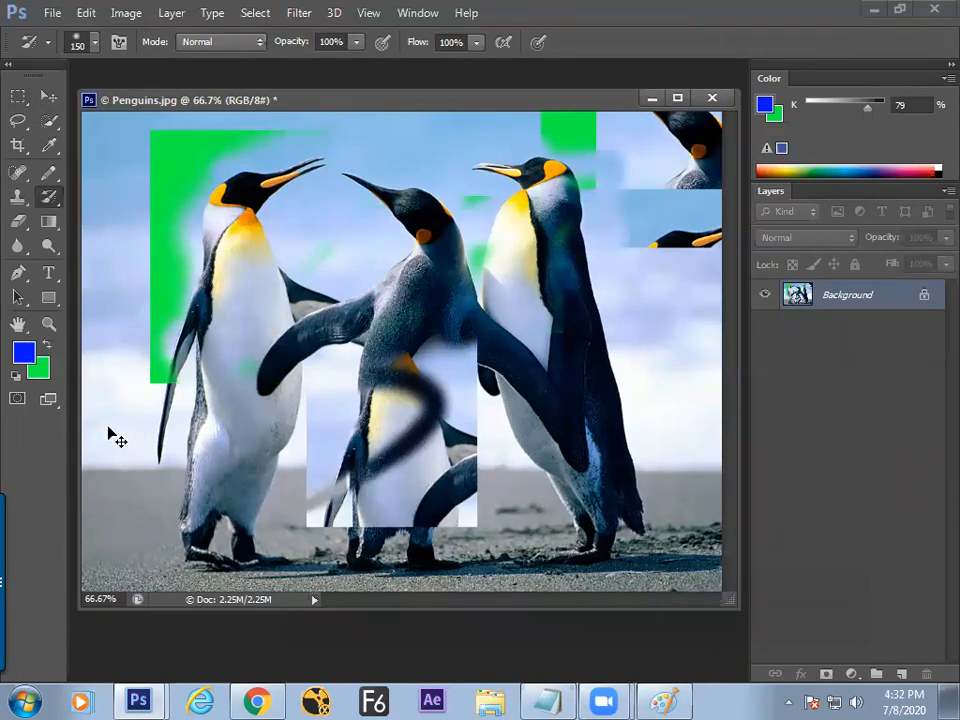
Close Penguins.jpg without saving the changes and switch to Chrome.
key("ctrl+w")
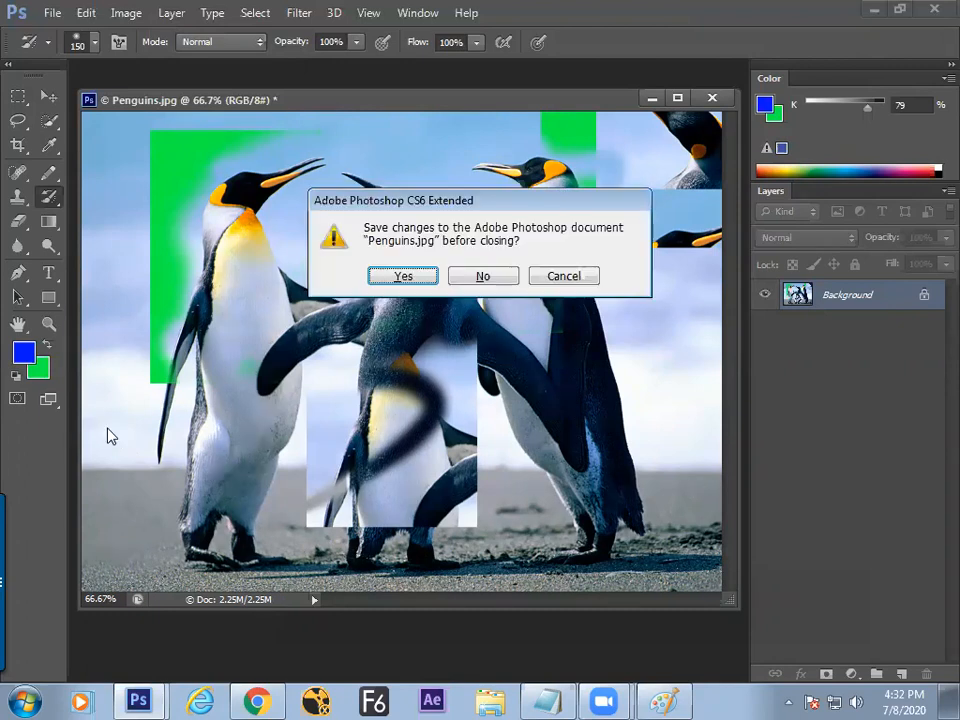
left_click(483, 276)
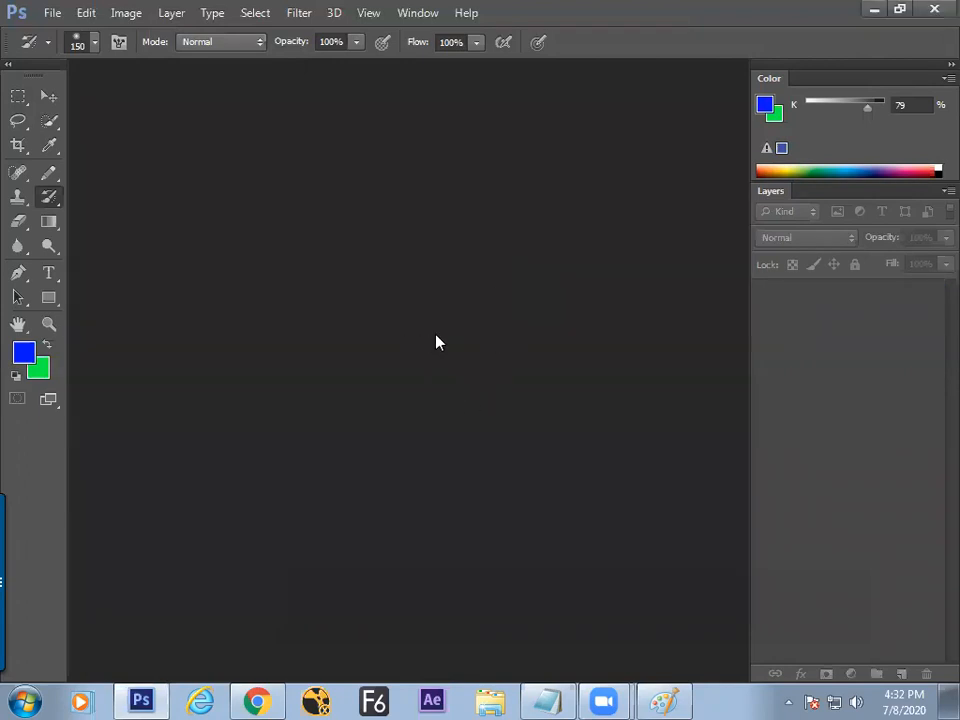
left_click(253, 700)
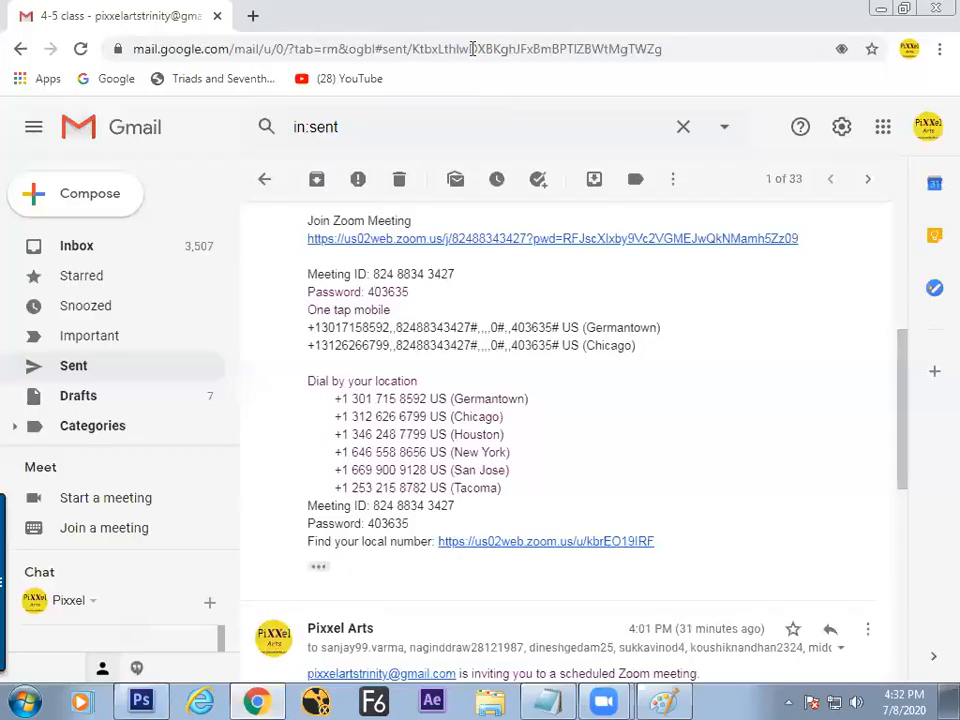
Search Google for "bridal makeup" in a new browser tab and show the image results.
left_click(252, 18)
left_click(272, 49)
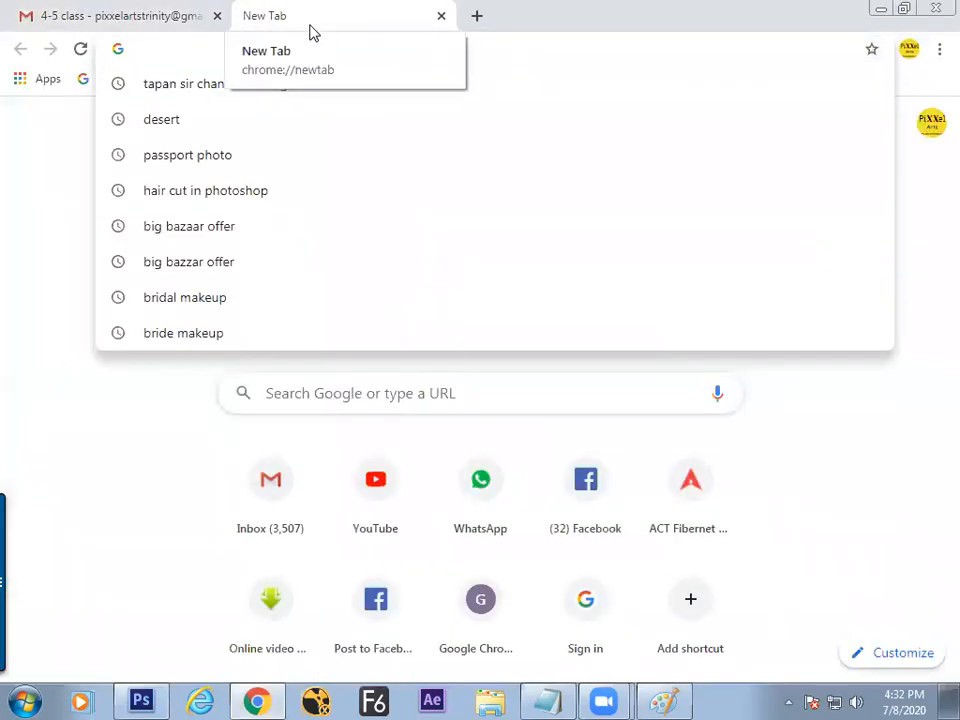
type("bridal makeup")
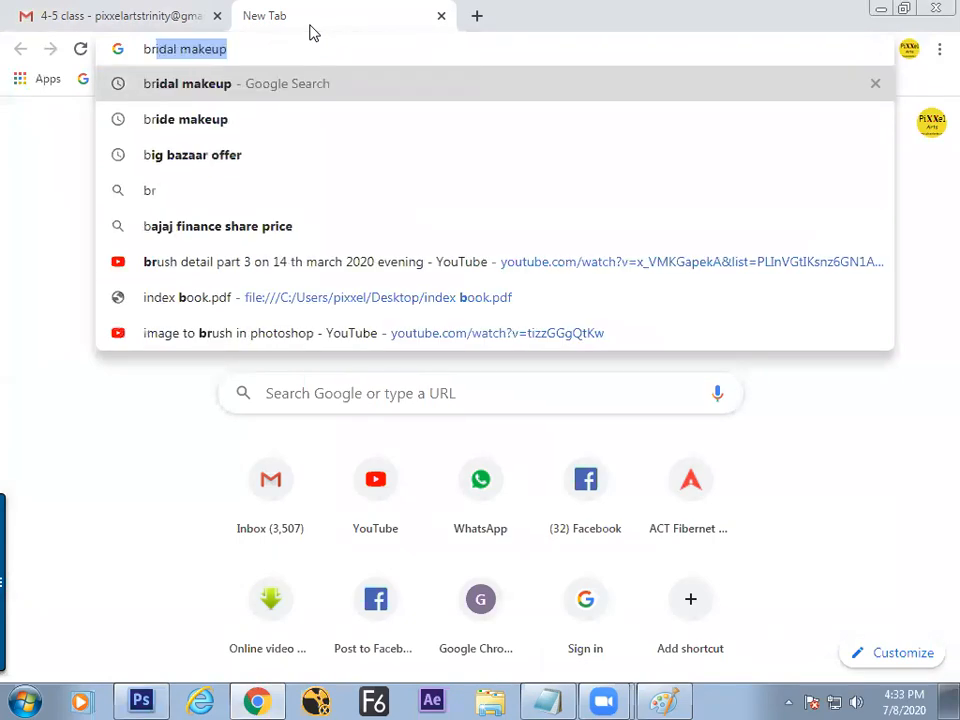
key("Down")
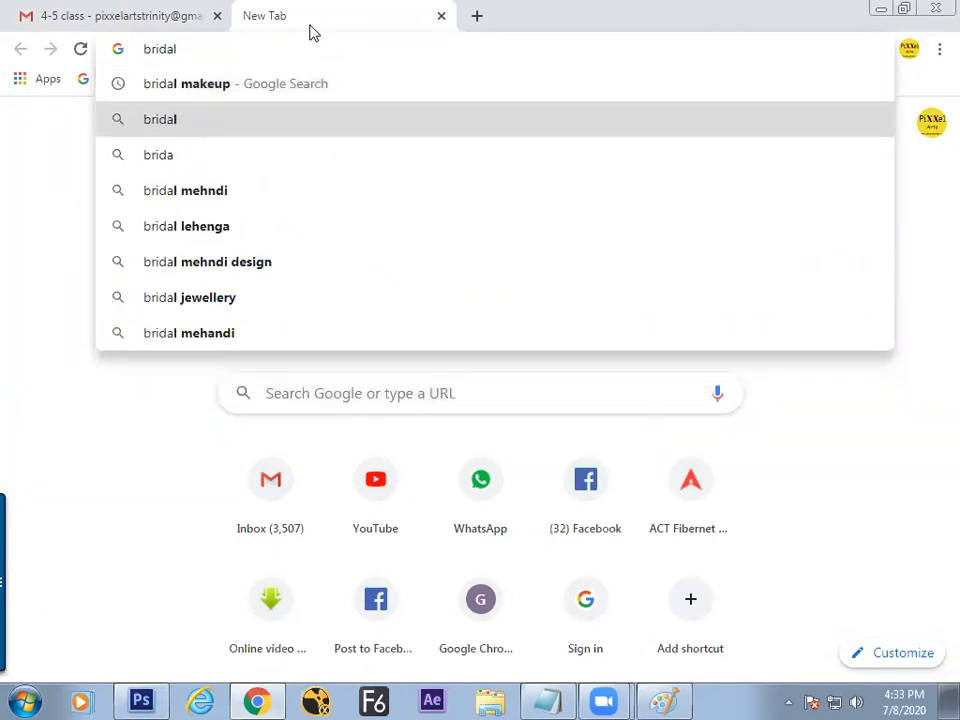
key("Up")
key("Return")
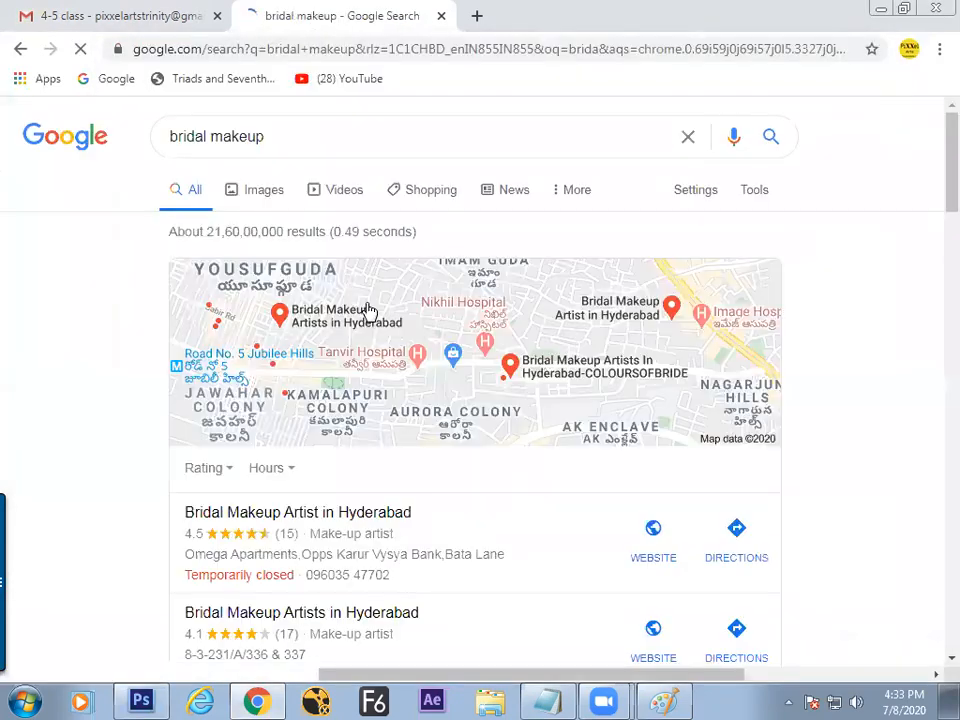
left_click(266, 196)
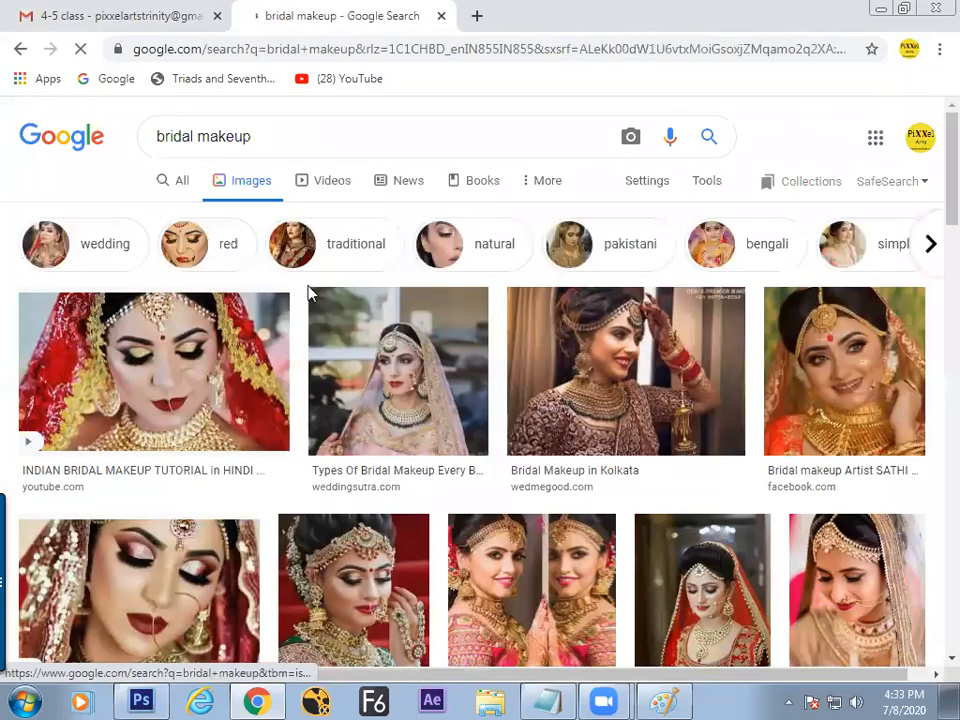
Preview the bridal pictures and copy the WeddingSutra image of the bride in the pink veil.
right_click(410, 400)
key("Escape")
left_click(844, 370)
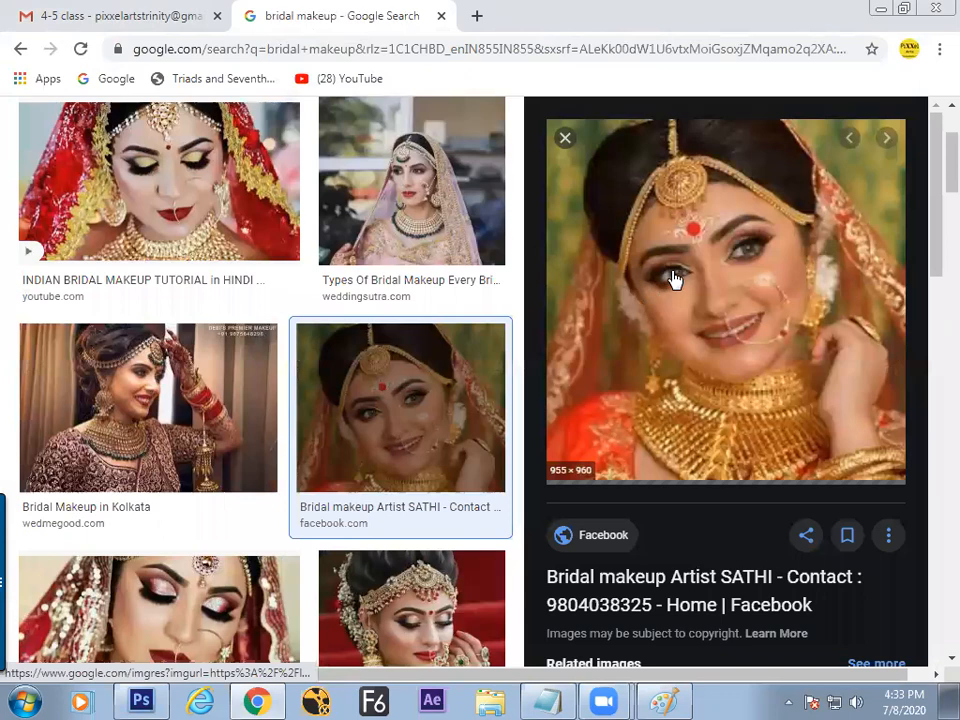
right_click(675, 279)
key("Escape")
left_click(471, 214)
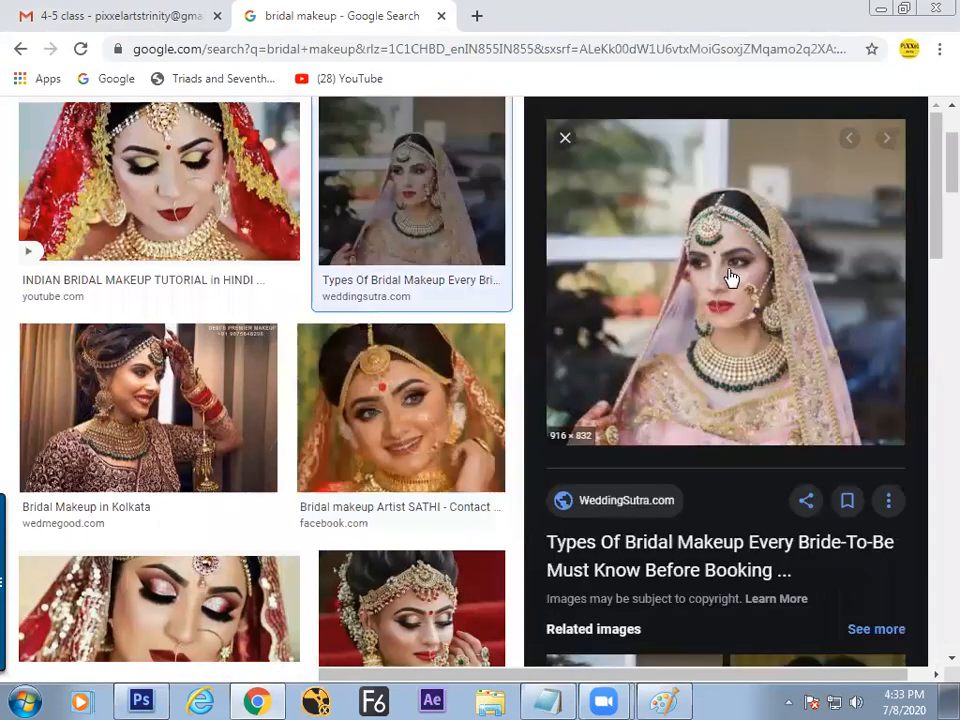
right_click(731, 279)
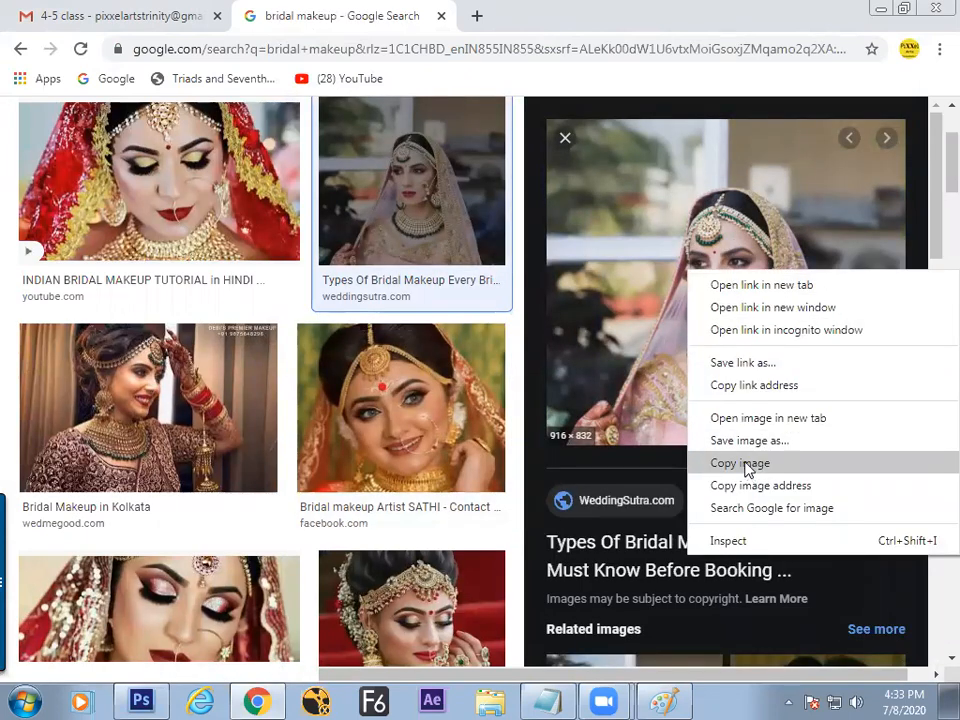
left_click(745, 466)
Switch back to Photoshop, create a 916 × 832 pixel document from the Clipboard preset, and paste the bride photo into it.
key("alt+Tab")
key("ctrl+n")
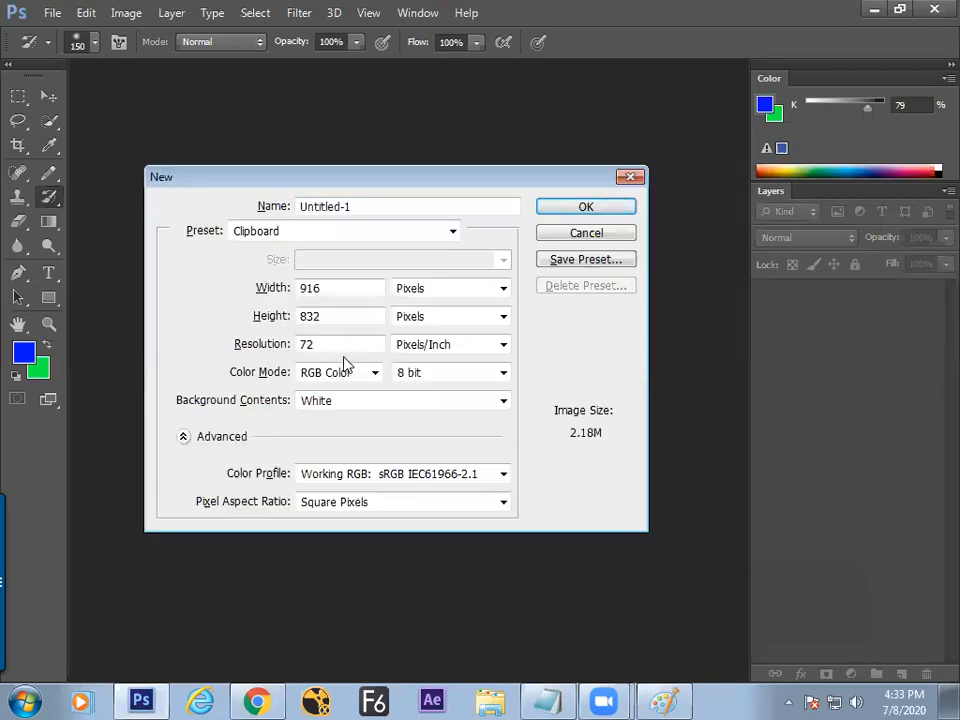
key("Return")
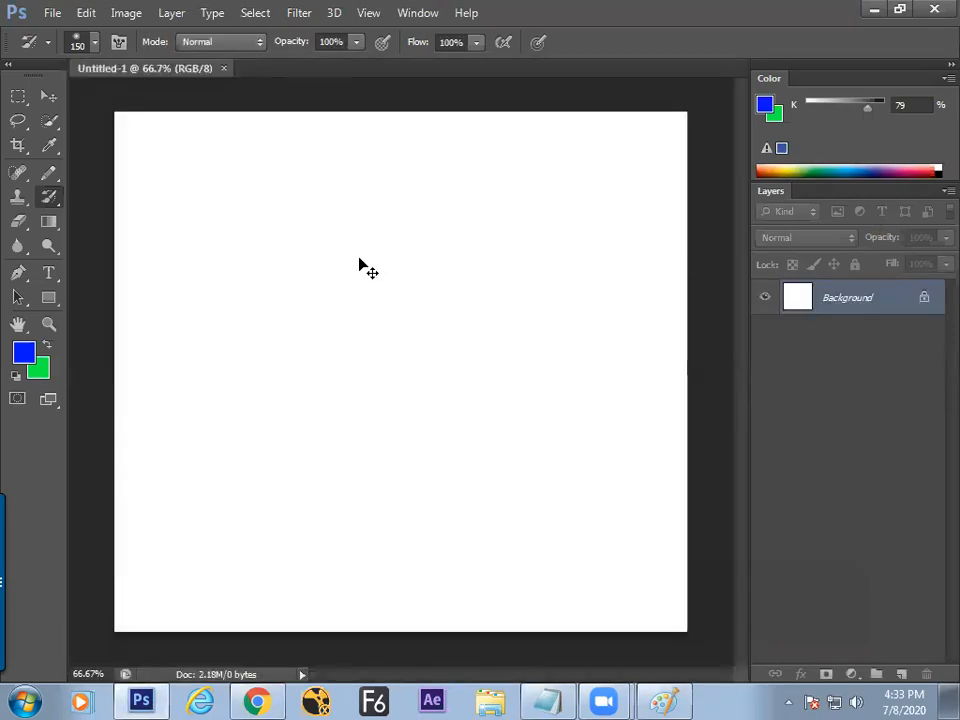
key("ctrl+v")
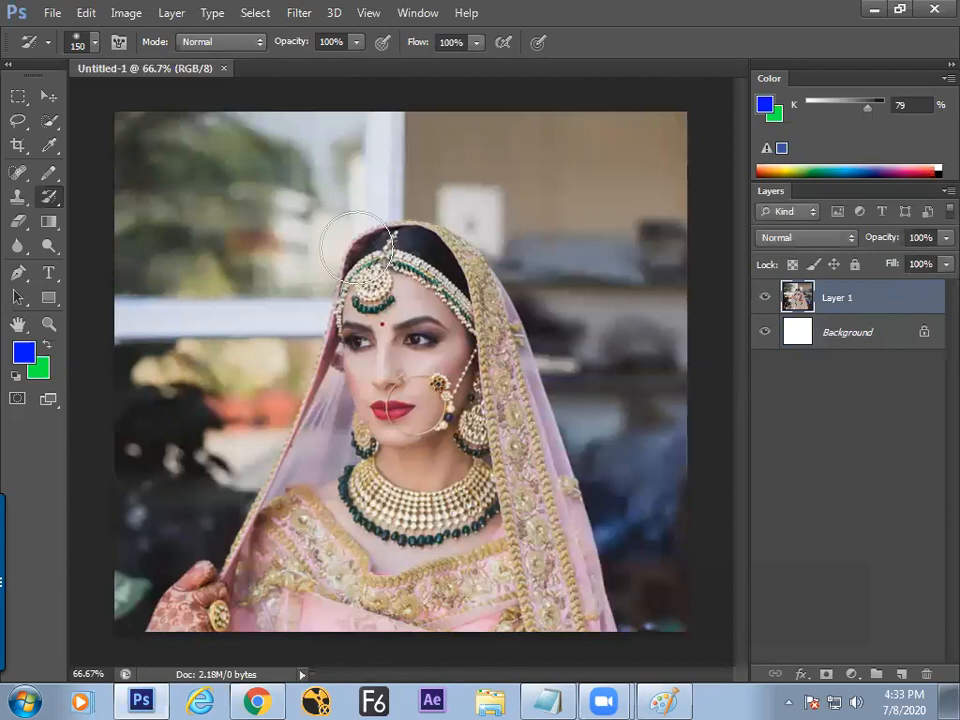
Save the document to the Desktop in Photoshop format as "save for bride", accepting the format options.
left_click(52, 13)
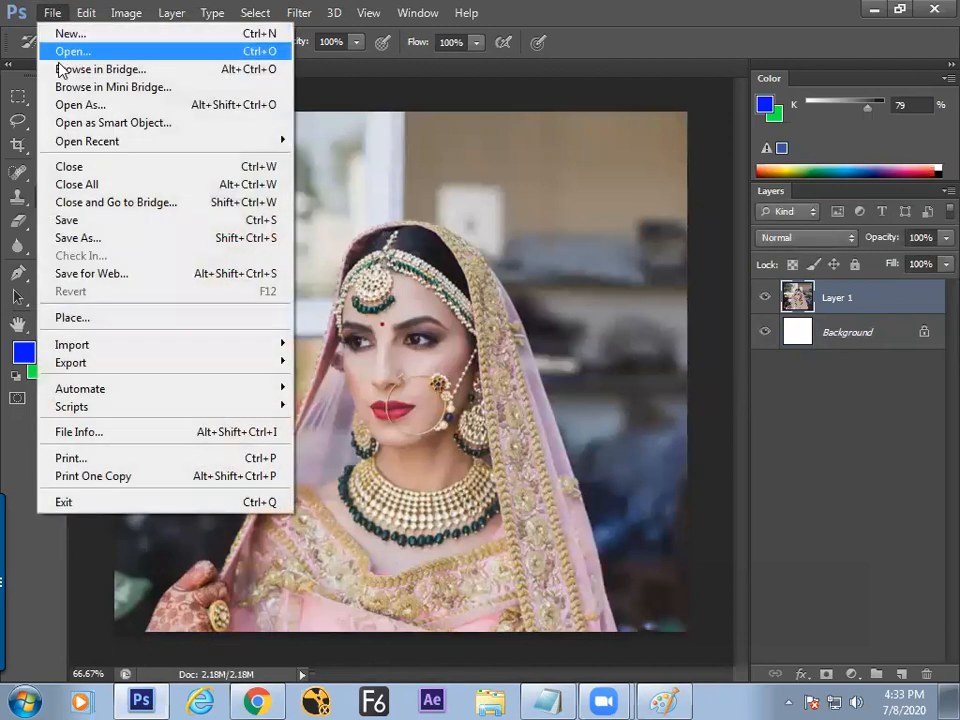
left_click(76, 222)
left_click(57, 140)
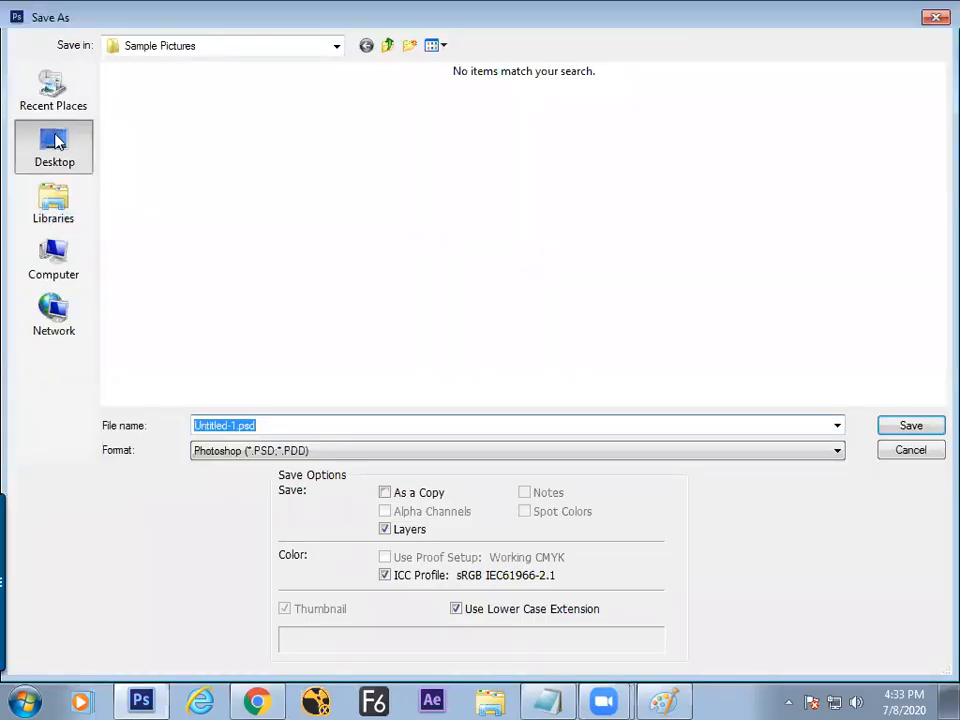
left_click(328, 424)
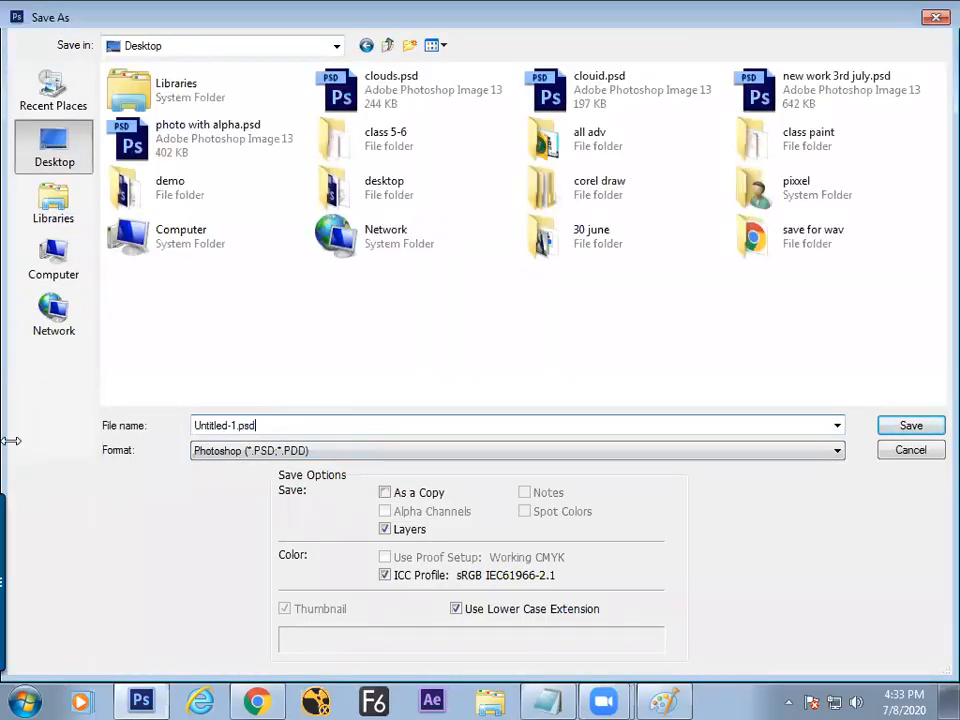
double_click(255, 422)
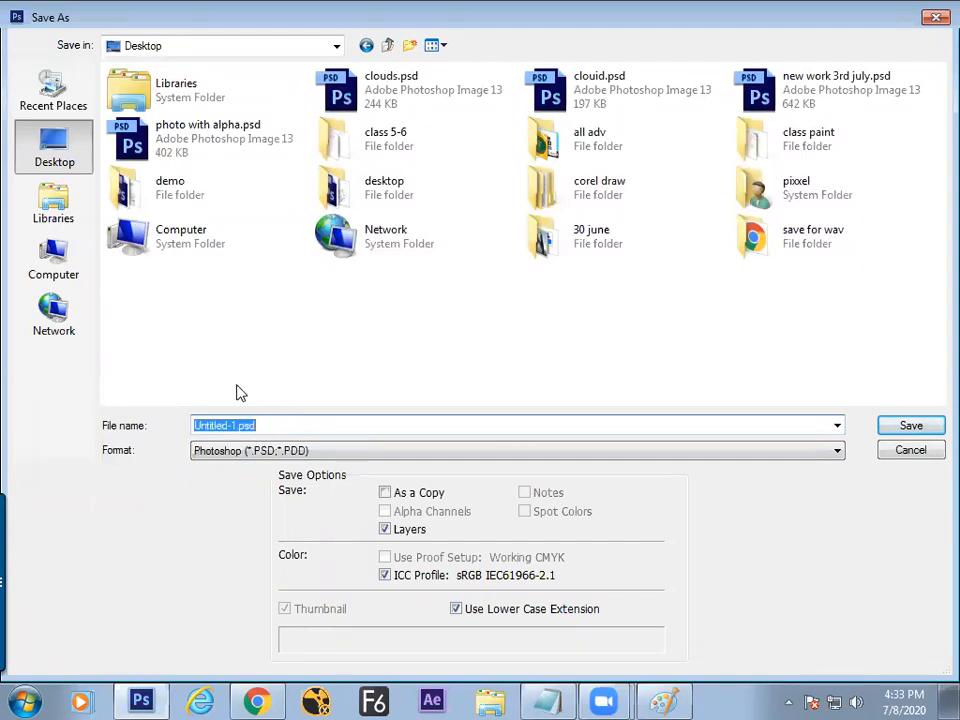
type("save")
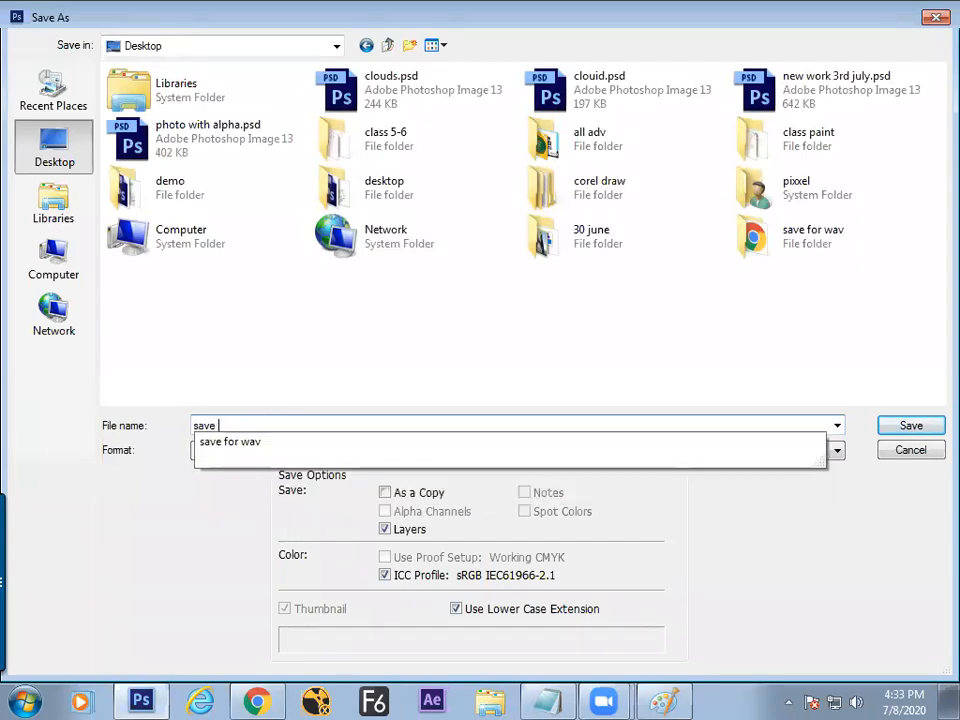
type(" for bird")
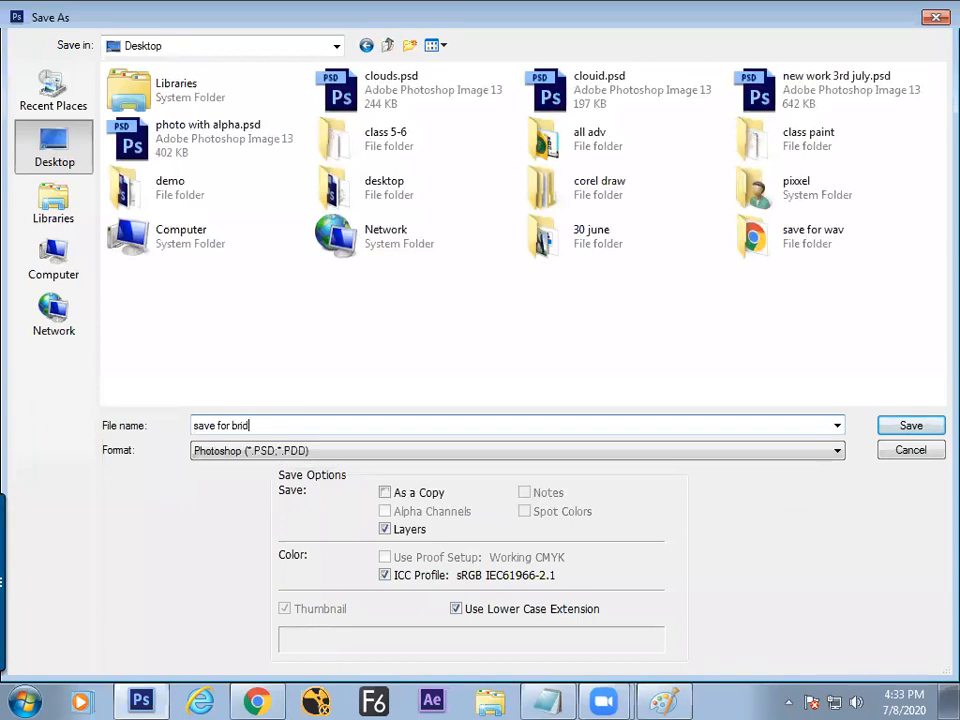
key("Return")
left_click(670, 210)
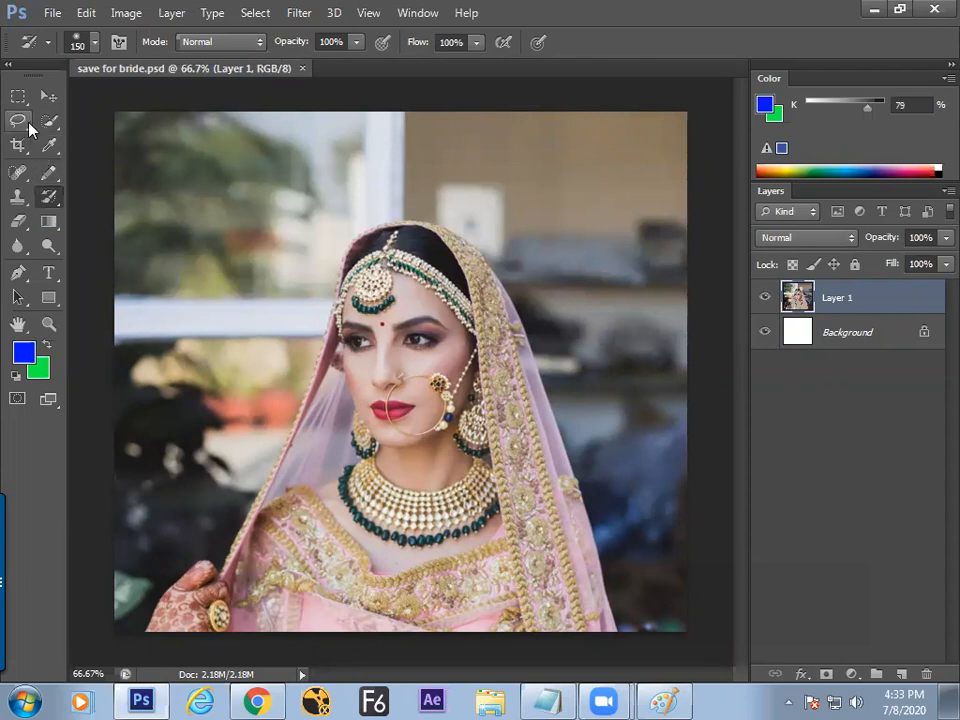
Paint thick blue zigzag strokes across the bride's face and dress with the 125 px Brush tool.
right_click(49, 178)
left_click(103, 186)
left_click(139, 167)
left_click_drag(225, 378, 445, 285)
mouse_move(490, 257)
left_mouse_down()
mouse_move(220, 470)
mouse_move(380, 260)
mouse_move(447, 561)
mouse_move(640, 535)
left_mouse_up()
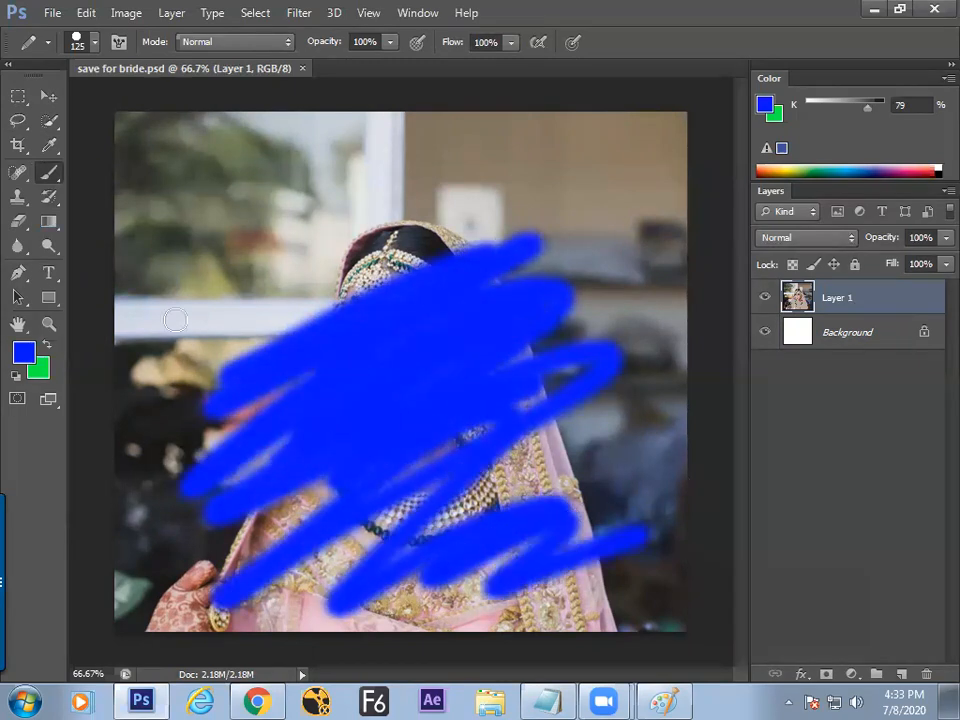
Try to restore the blue-painted area with the 150 px History Brush, and close the file without saving.
right_click(49, 196)
left_click(112, 194)
mouse_move(418, 347)
left_mouse_down()
mouse_move(373, 373)
mouse_move(407, 358)
mouse_move(401, 431)
mouse_move(325, 490)
mouse_move(420, 407)
mouse_move(480, 330)
left_mouse_up()
key("ctrl+w")
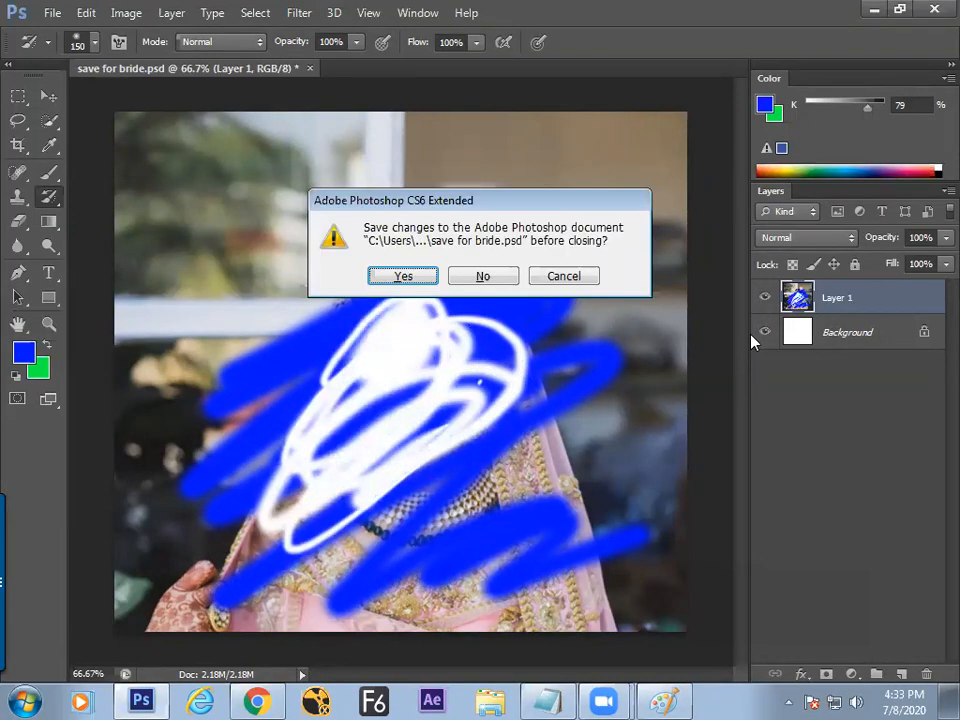
left_click(487, 280)
Open save for bride.psd from the Desktop.
key("ctrl+o")
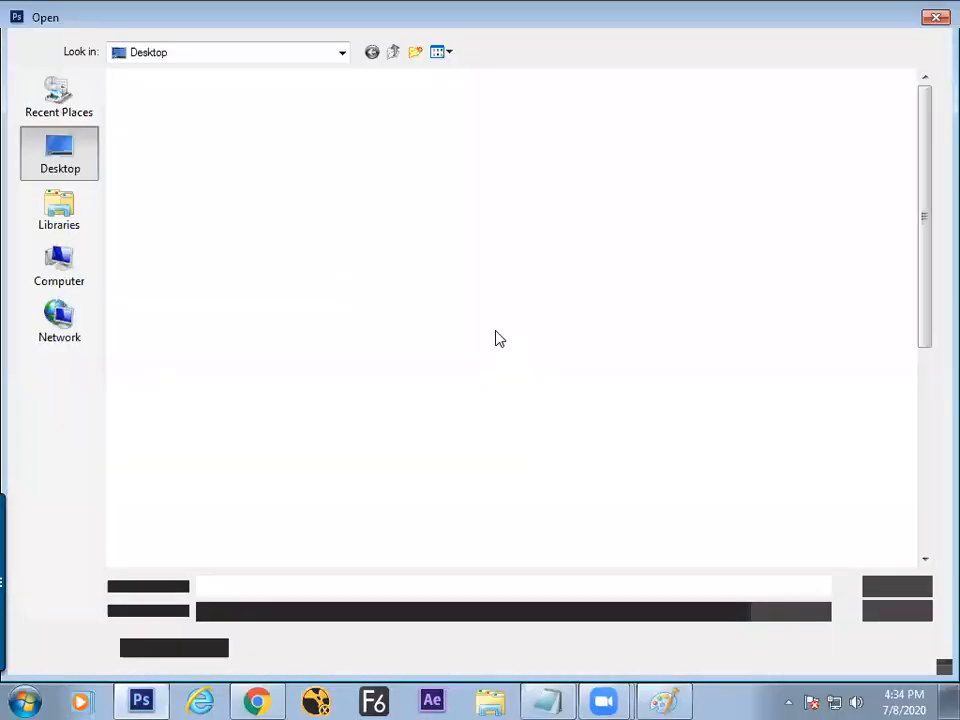
left_click(352, 382)
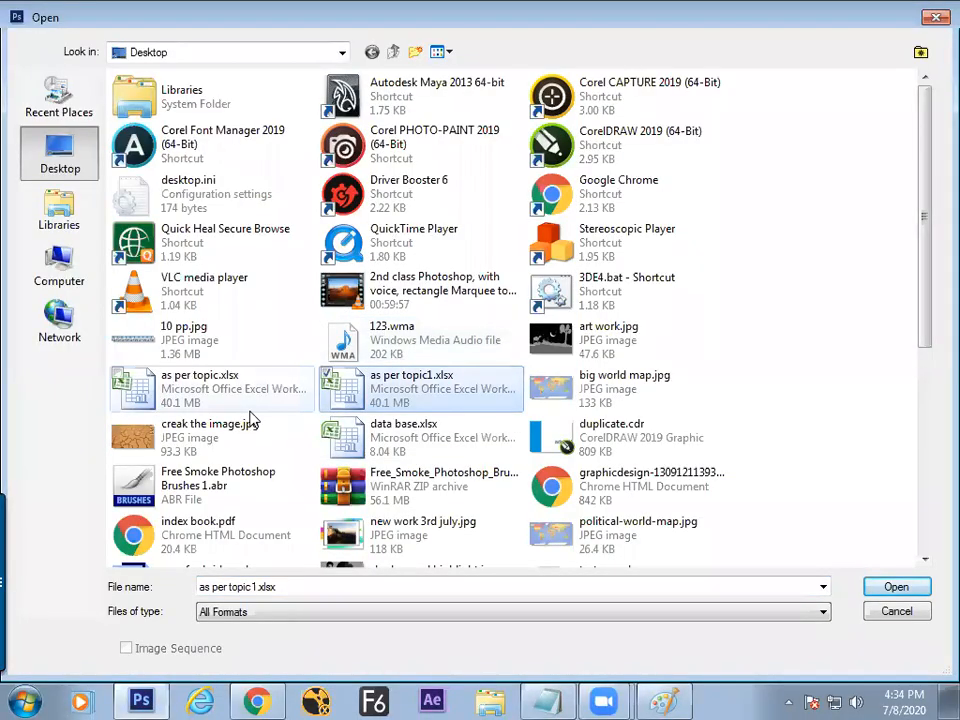
key("Right")
scroll(252, 421, "down", 3)
type("s")
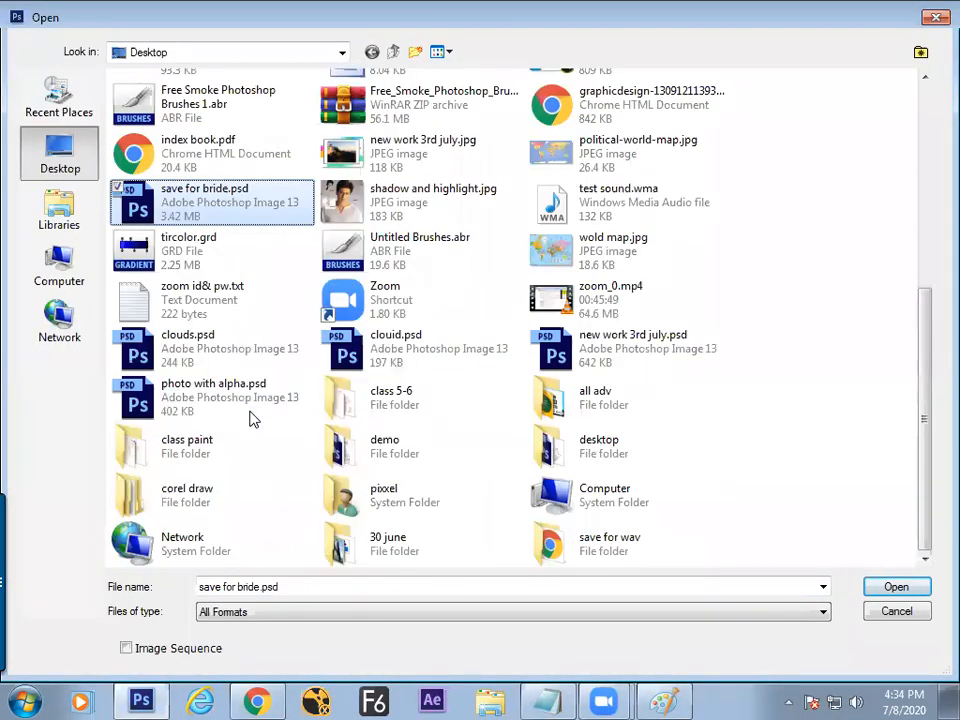
key("Return")
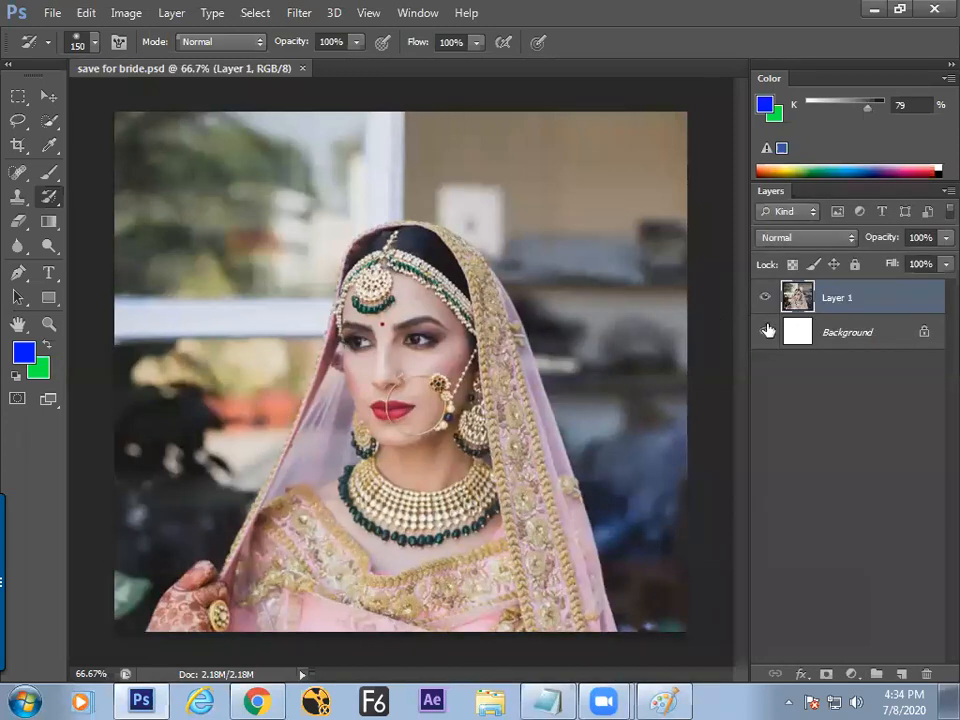
Merge Layer 1 down into the Background and save the file.
key("ctrl+e")
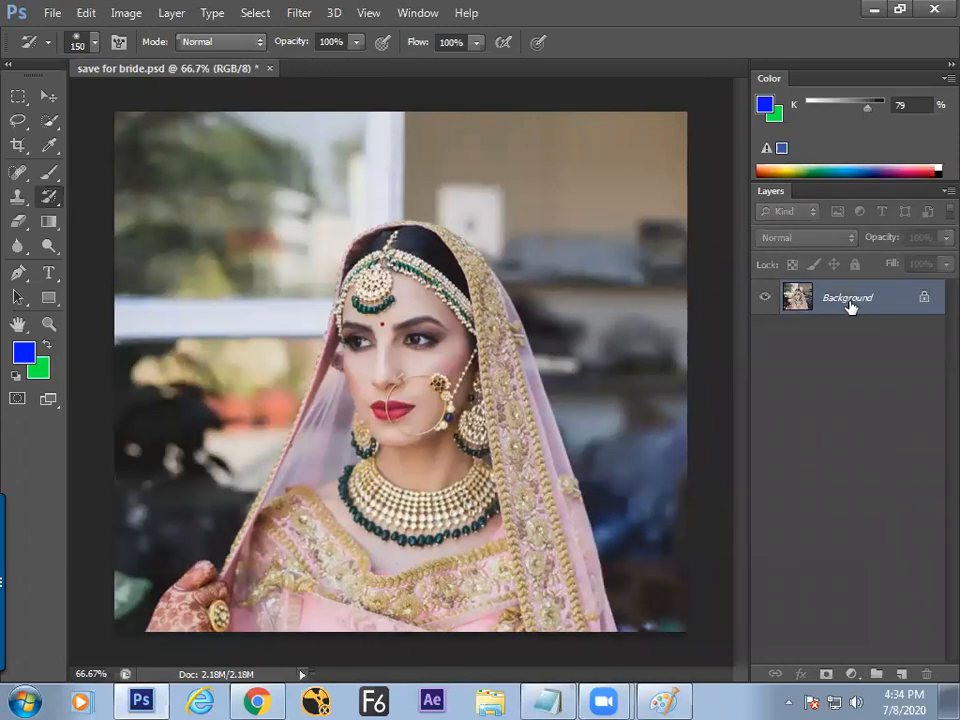
key("ctrl+j")
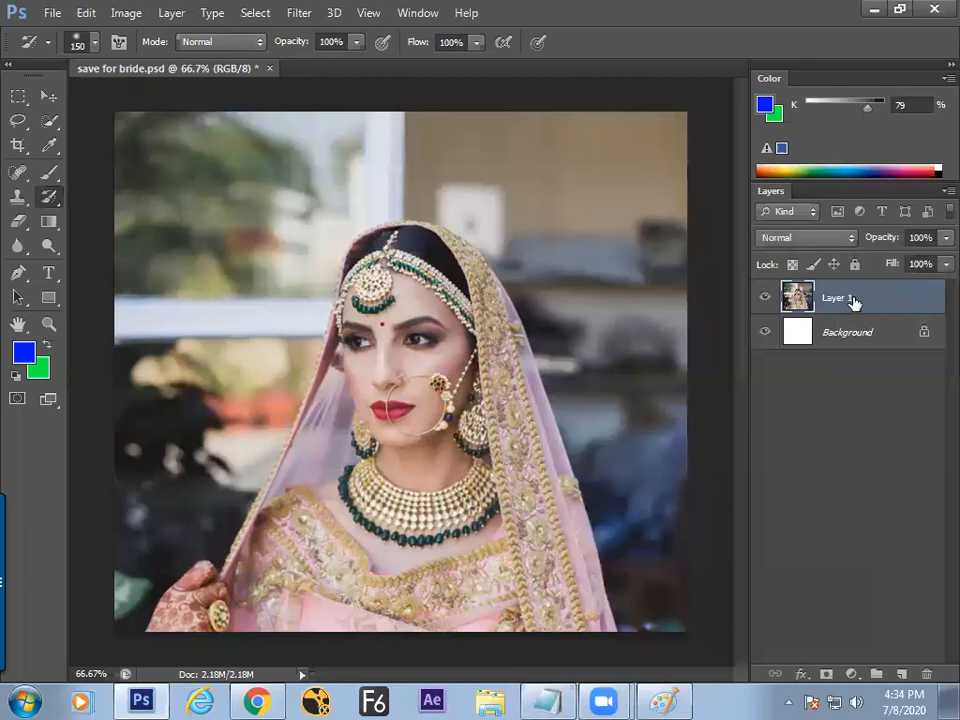
right_click(846, 302)
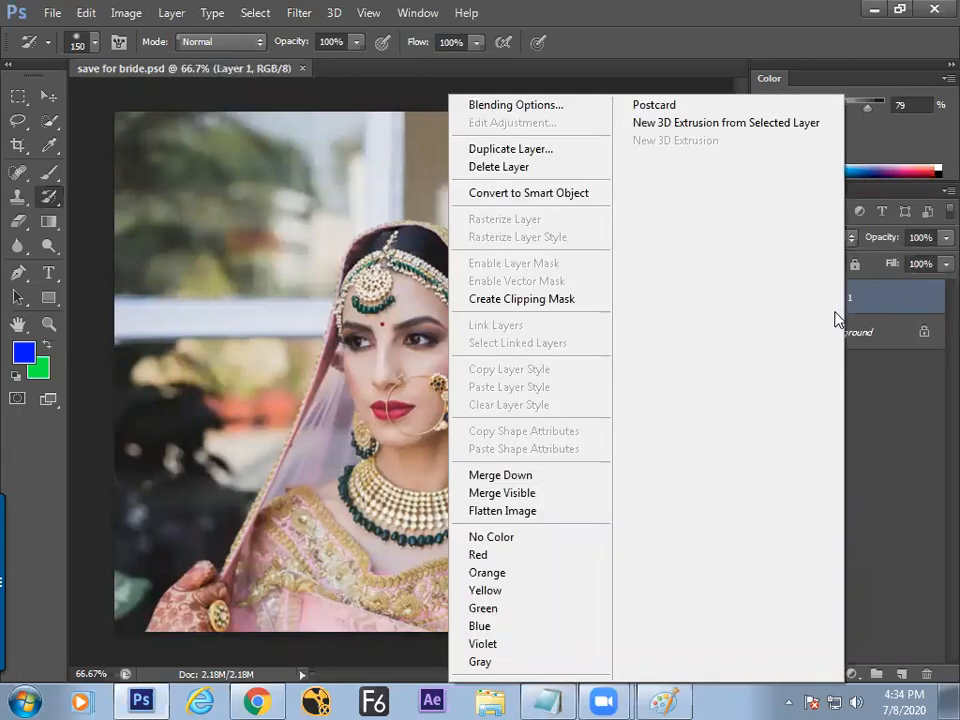
left_click(562, 474)
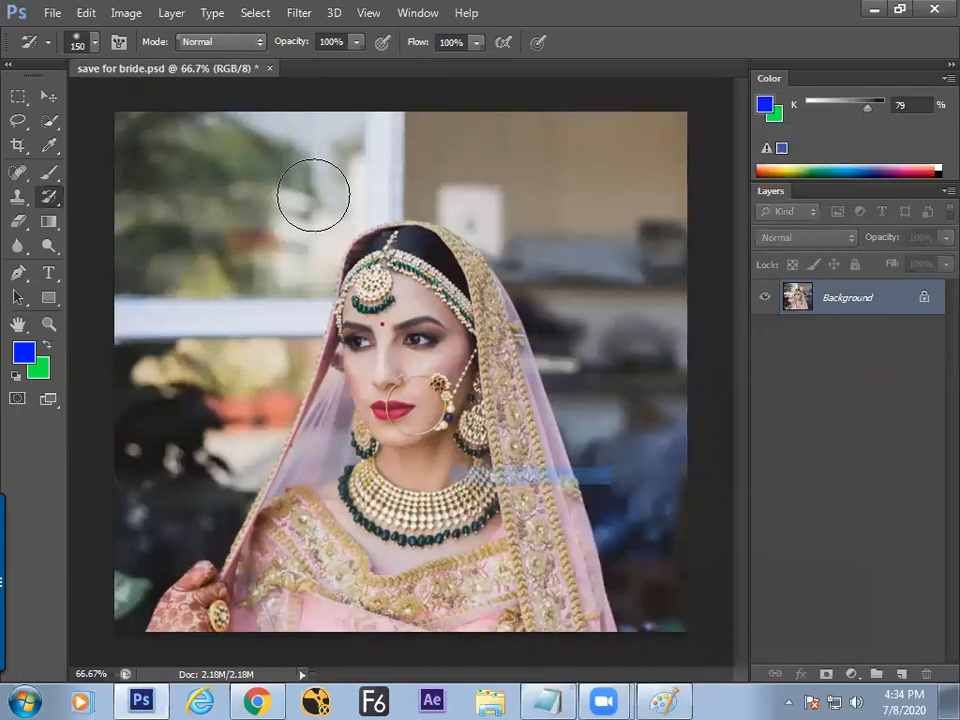
key("ctrl+s")
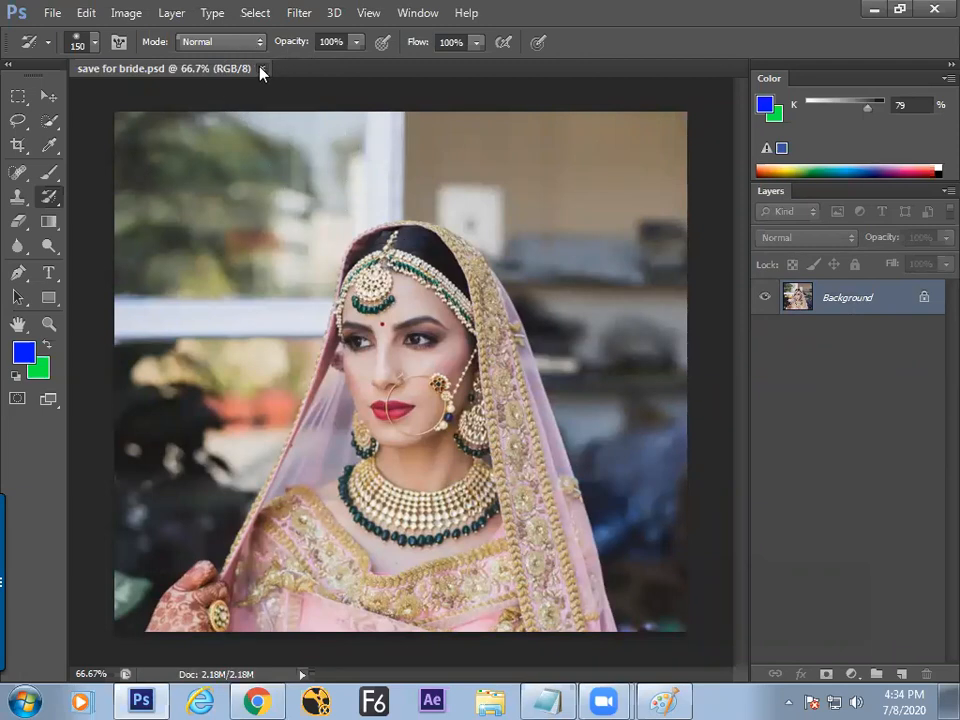
Close save for bride.psd and reopen it from the Desktop.
left_click(262, 68)
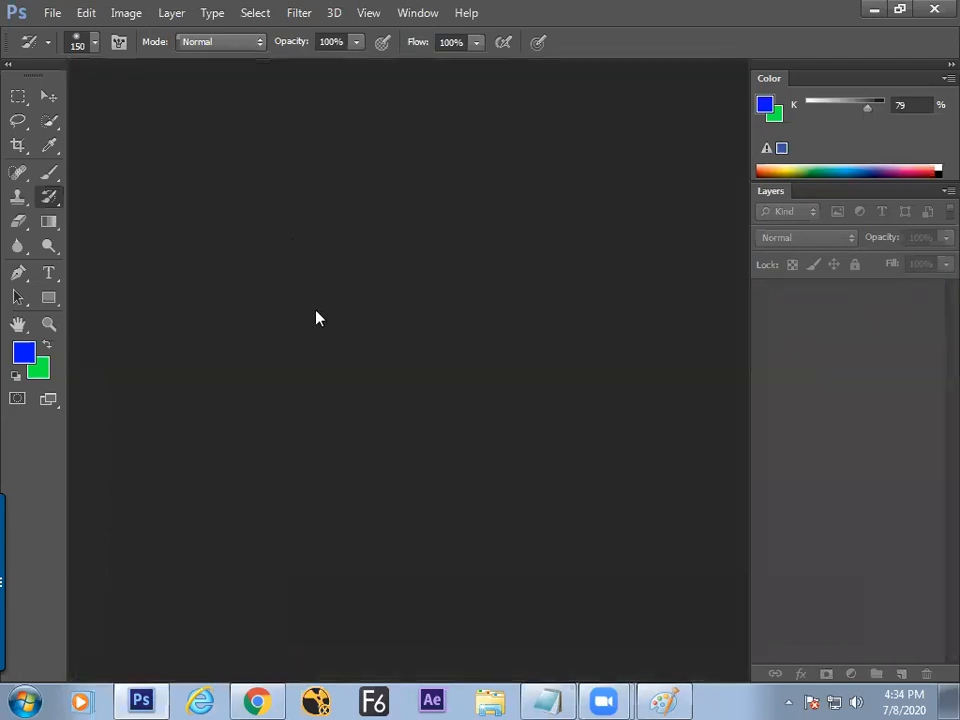
double_click(419, 304)
type("s")
left_click(771, 337)
key("s")
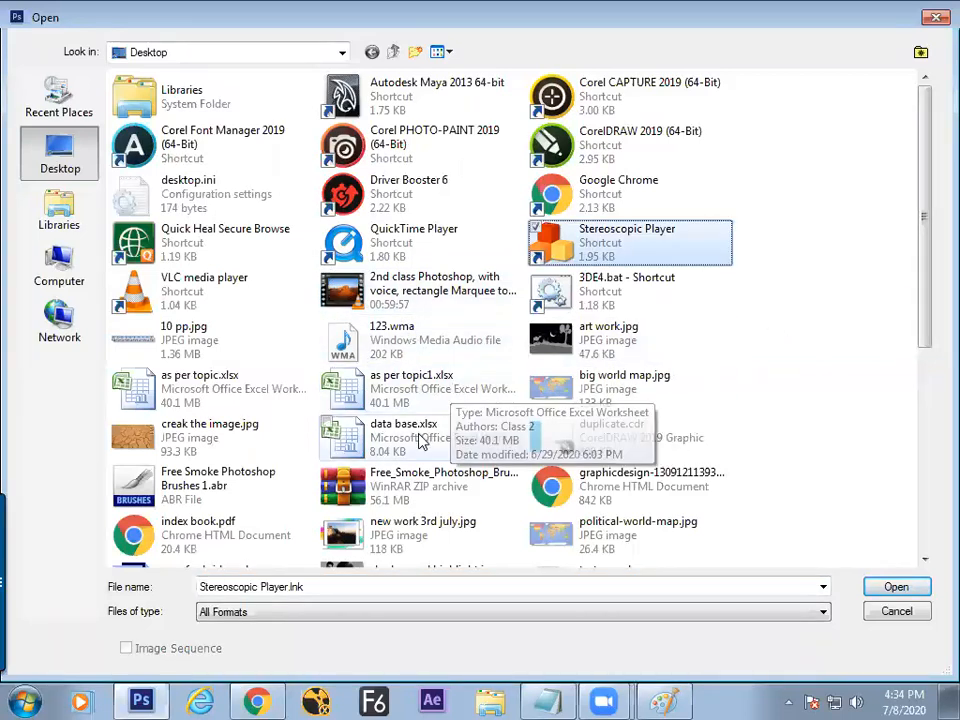
key("s")
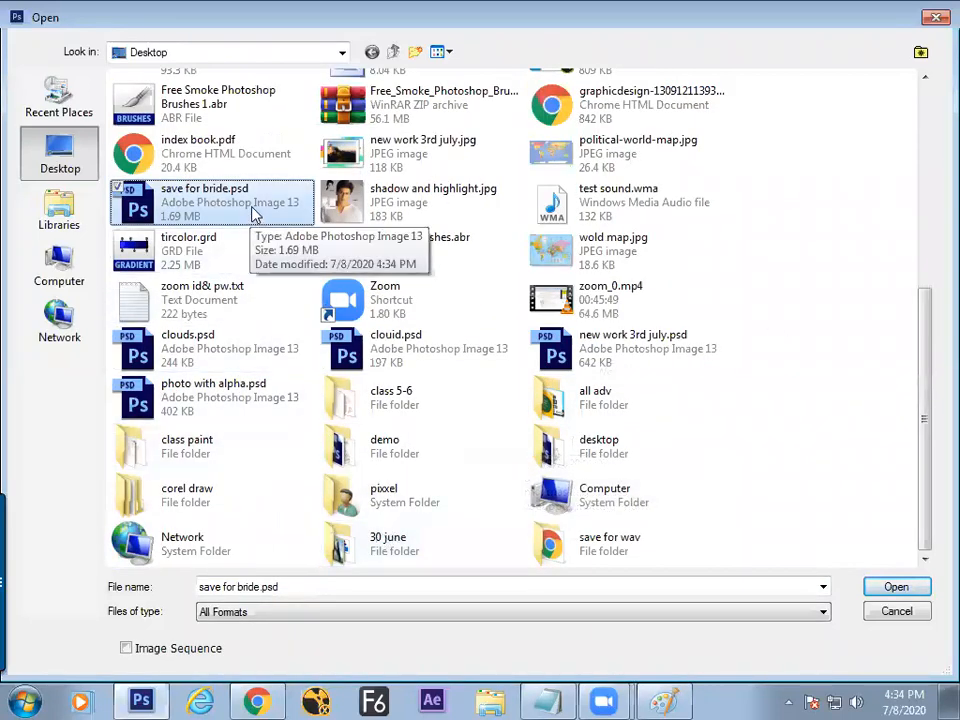
double_click(195, 195)
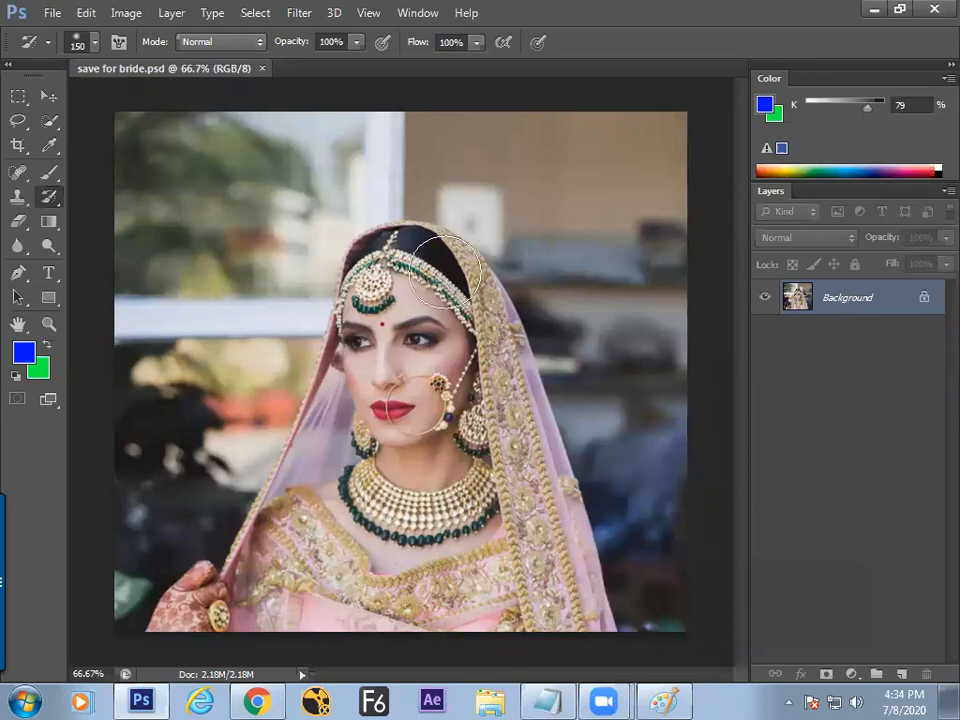
Paint thick blue Brush strokes over the bride's face and dress, and restore part of the area with the 150 px History Brush.
left_click(48, 172)
mouse_move(214, 440)
left_mouse_down()
mouse_move(439, 279)
mouse_move(339, 321)
mouse_move(510, 272)
left_mouse_up()
mouse_move(537, 339)
left_mouse_down()
mouse_move(418, 454)
mouse_move(461, 319)
mouse_move(354, 448)
mouse_move(412, 497)
left_mouse_up()
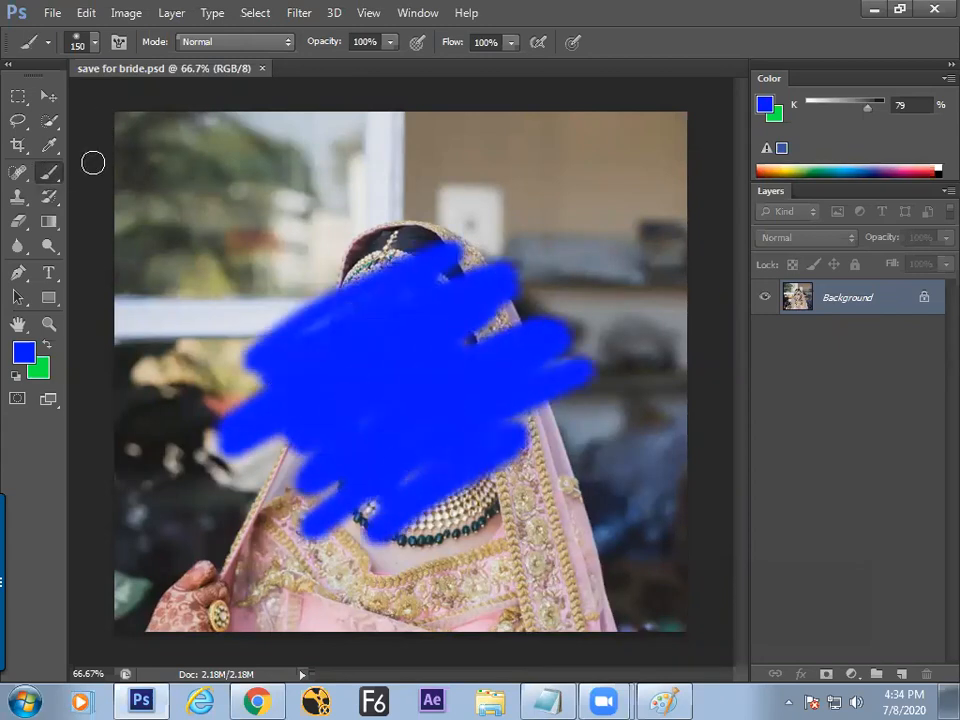
left_click(48, 196)
mouse_move(433, 349)
left_mouse_down()
mouse_move(430, 307)
mouse_move(448, 331)
mouse_move(387, 405)
mouse_move(338, 551)
mouse_move(379, 408)
mouse_move(366, 366)
mouse_move(428, 302)
mouse_move(316, 341)
mouse_move(311, 367)
mouse_move(435, 442)
mouse_move(180, 636)
left_mouse_up()
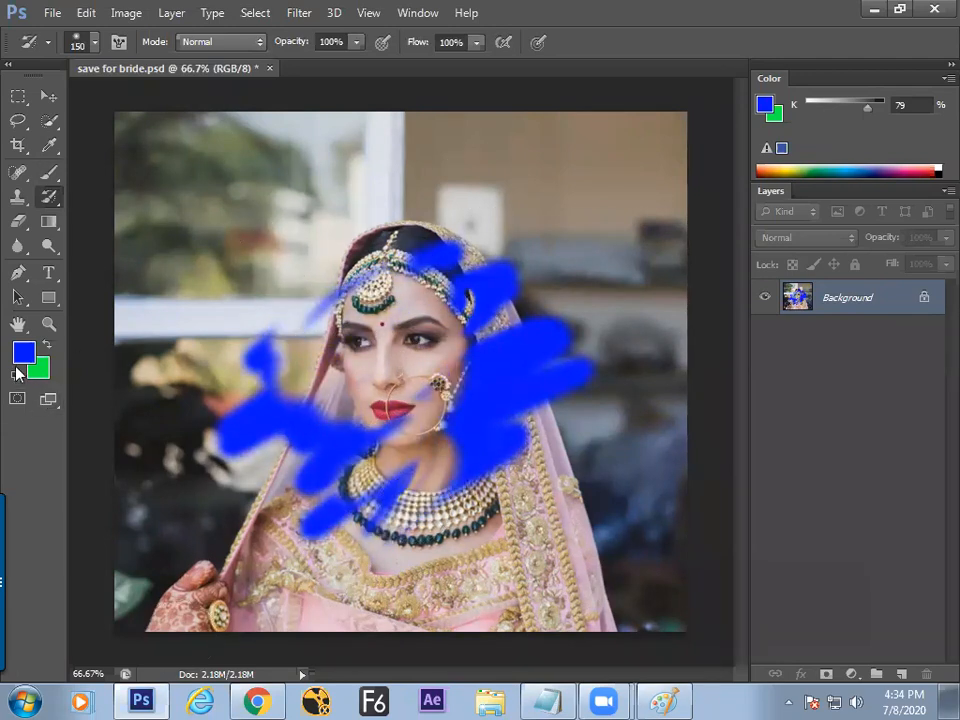
Fill the Background with default black and reveal the bride's face and necklace with a soft 600 px History Brush.
left_click(16, 377)
key("alt+BackSpace")
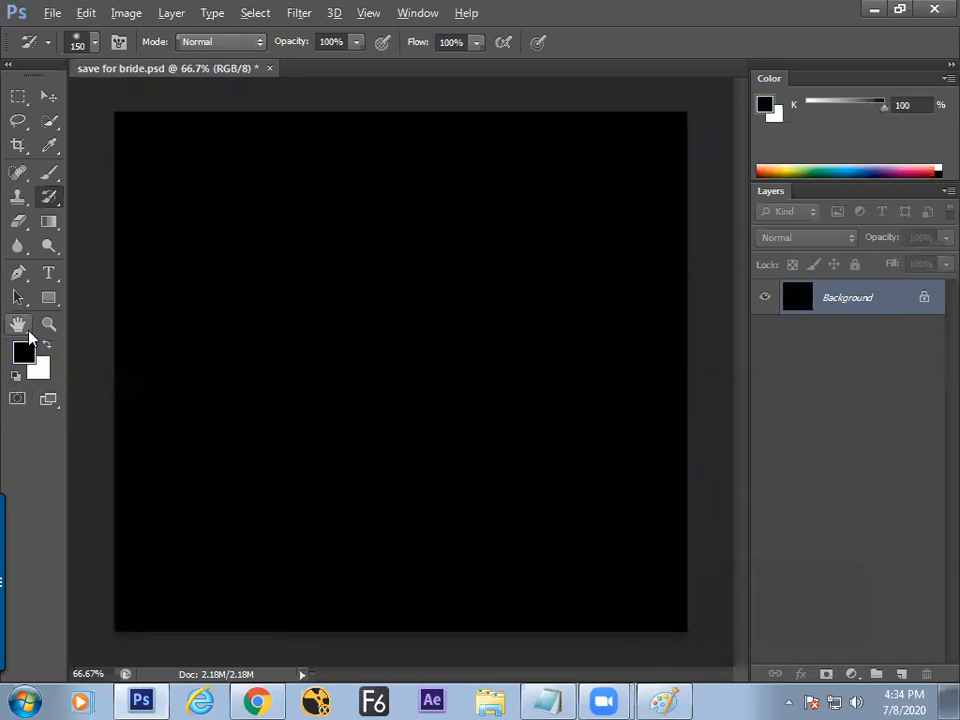
right_click(50, 200)
left_click(135, 197)
key("bracketright")
key("bracketright")
key("bracketright")
key("bracketright")
key("bracketright")
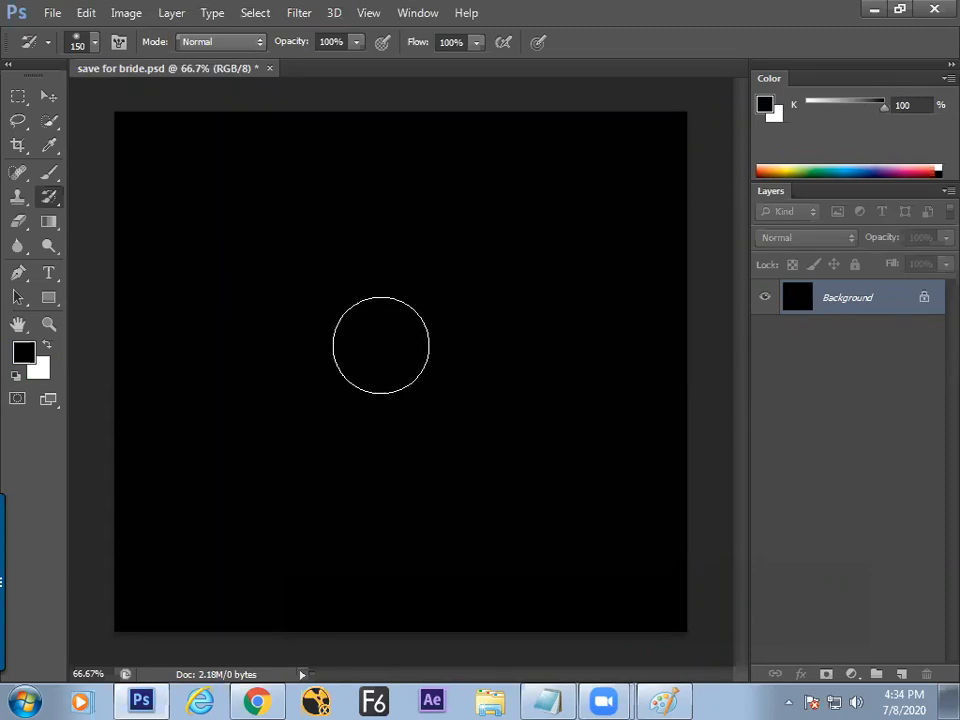
mouse_move(386, 347)
left_mouse_down()
mouse_move(396, 347)
mouse_move(368, 340)
mouse_move(416, 337)
mouse_move(391, 379)
mouse_move(381, 349)
left_mouse_up()
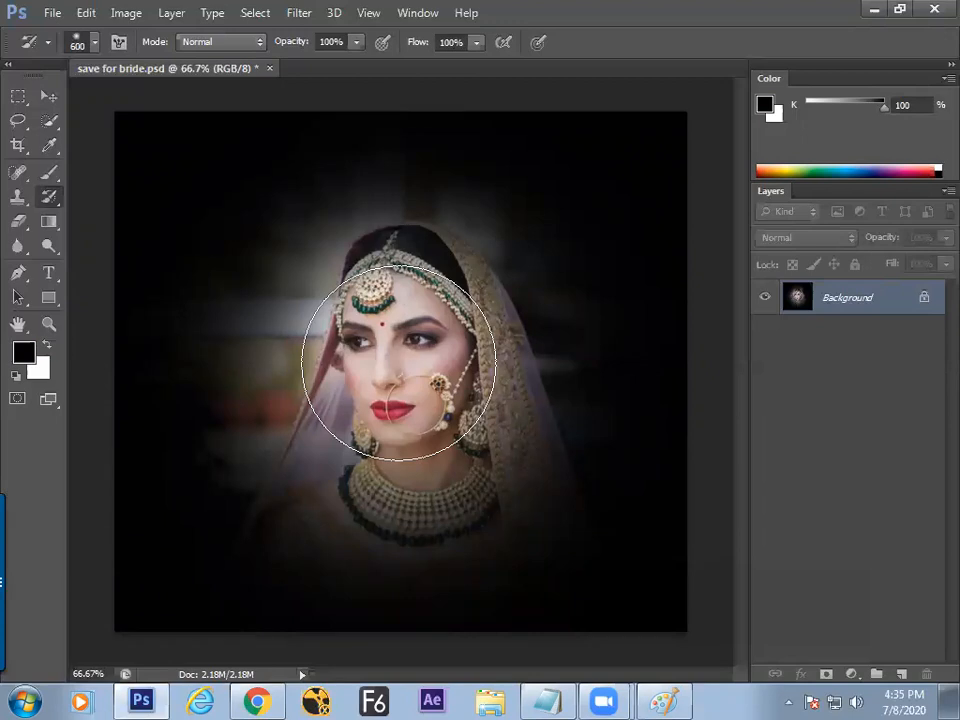
Refill the Background with black and reveal the bride with the 3270 smoke tip at 800 px on the History Brush.
key("alt+BackSpace")
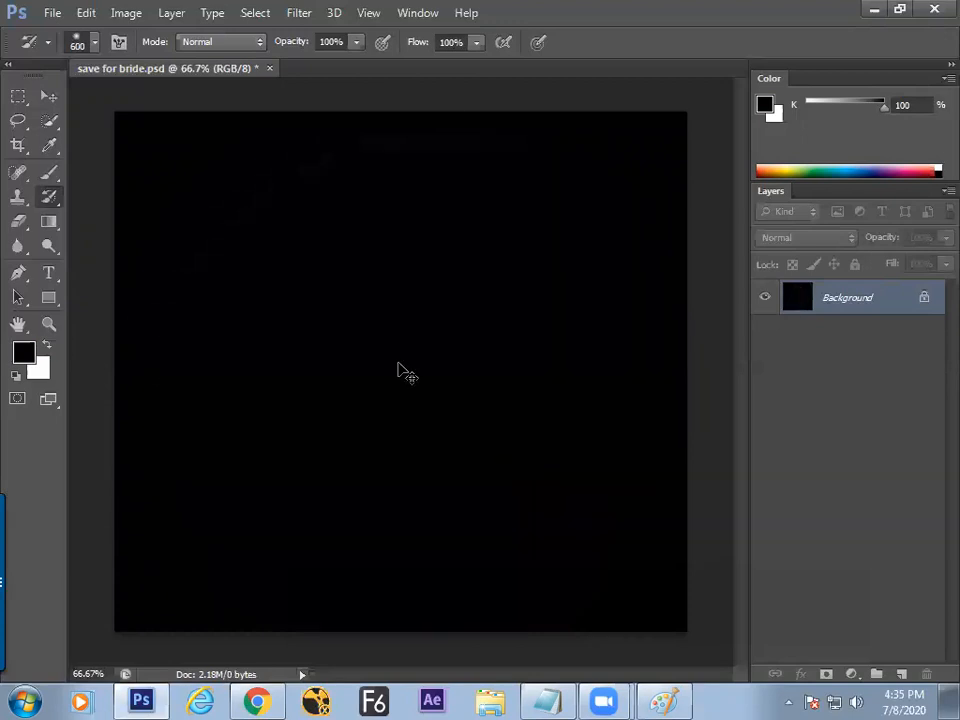
right_click(329, 328)
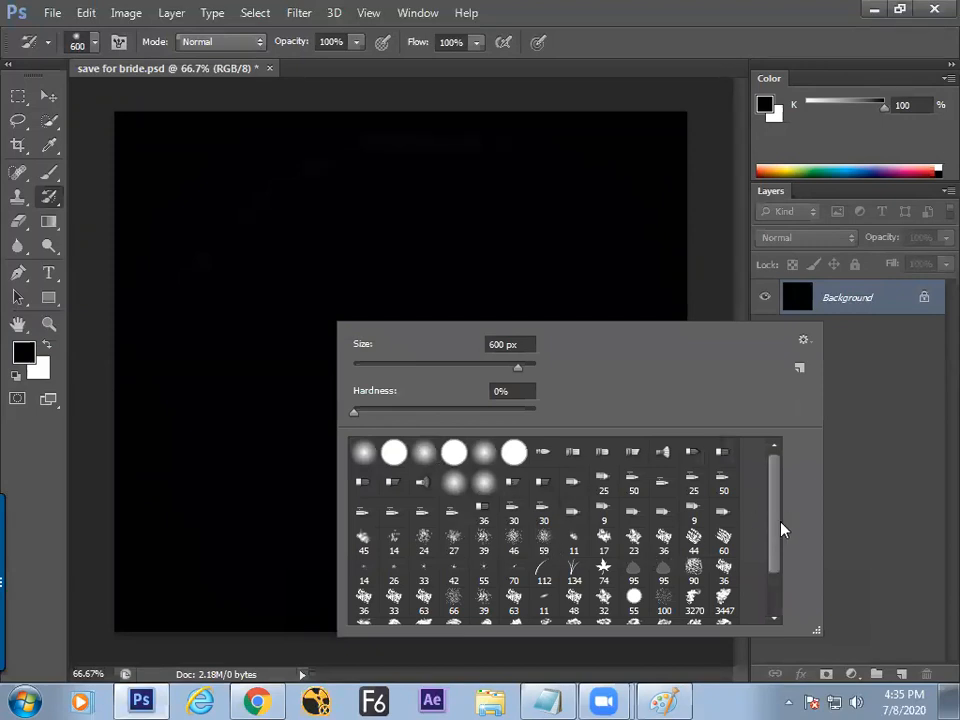
scroll(771, 568, "down", 1)
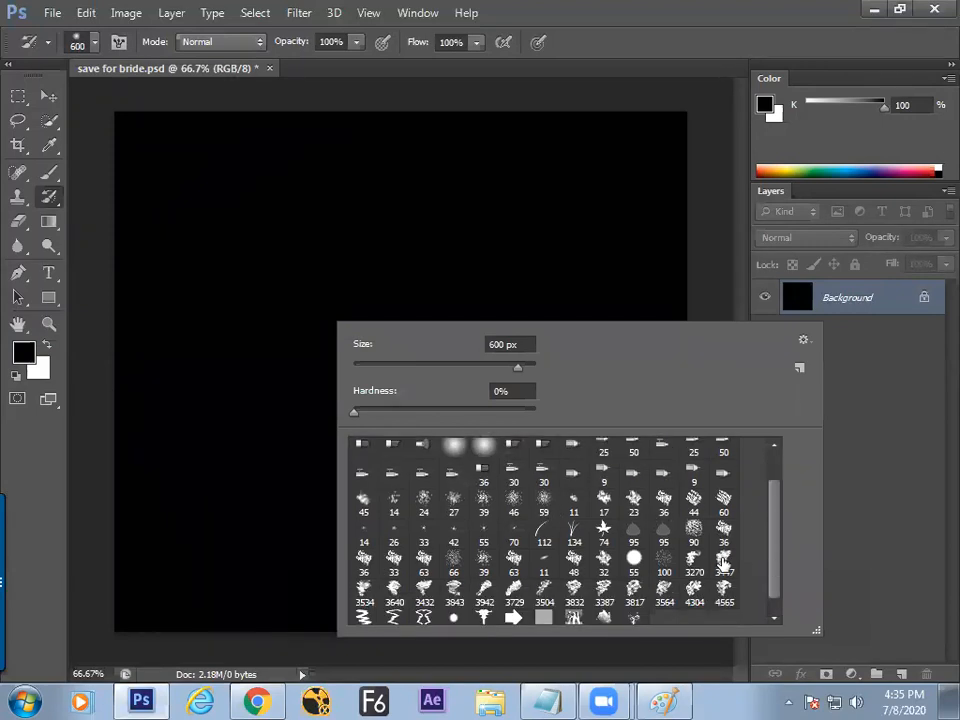
left_click(694, 563)
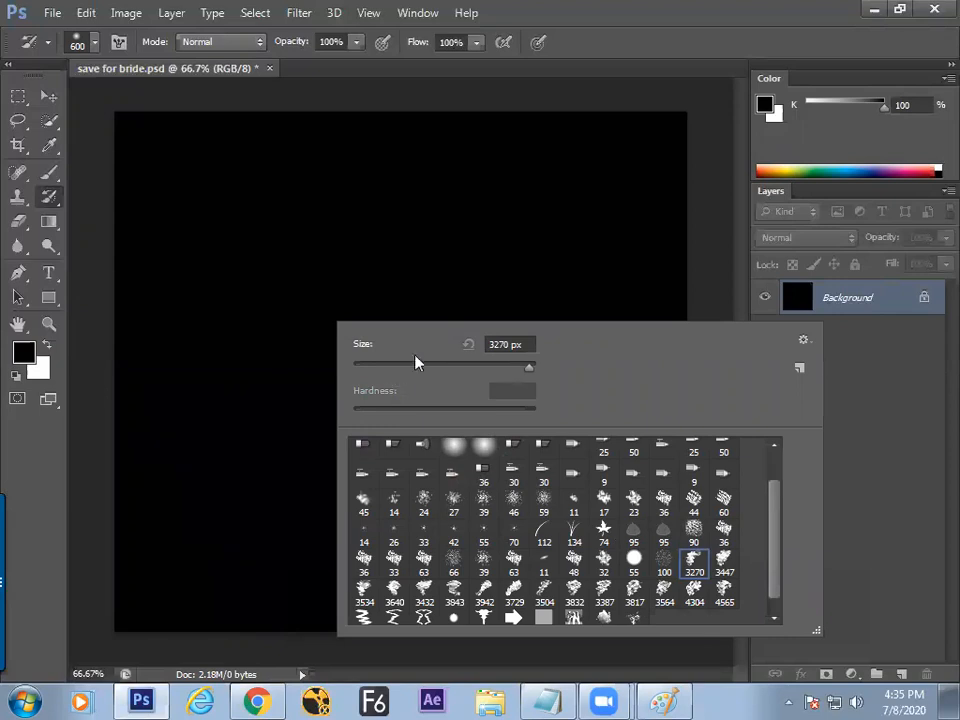
left_click(318, 400)
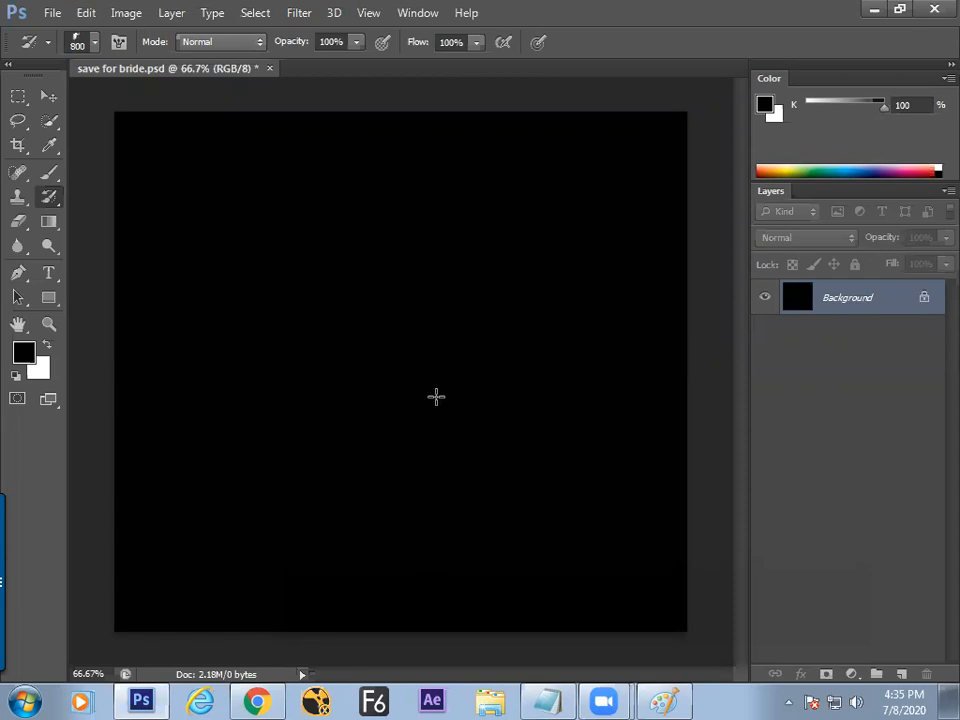
left_click(436, 396)
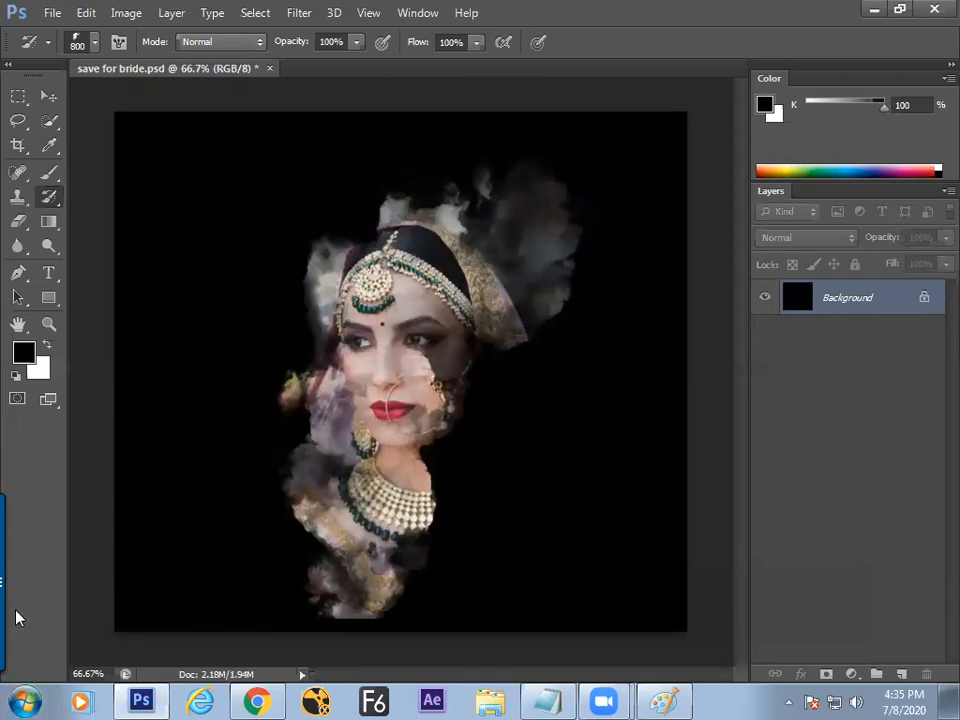
Examine the smoke-shaped bride portrait in full-screen mode with the interface hidden, and bring the interface back.
key("Tab")
key("f")
key("f")
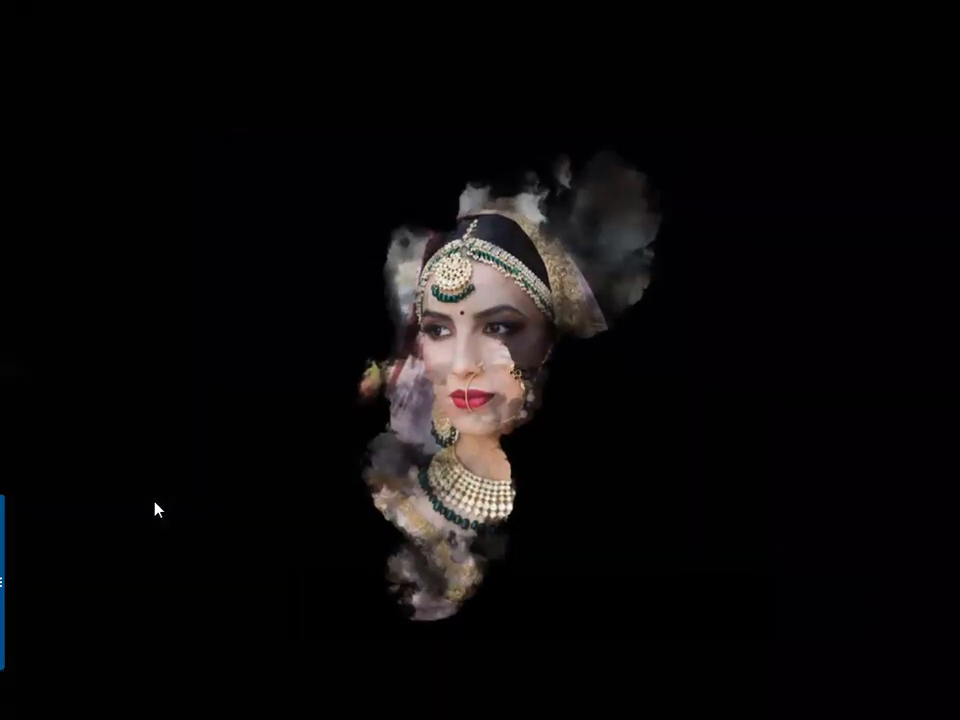
key("ctrl+plus")
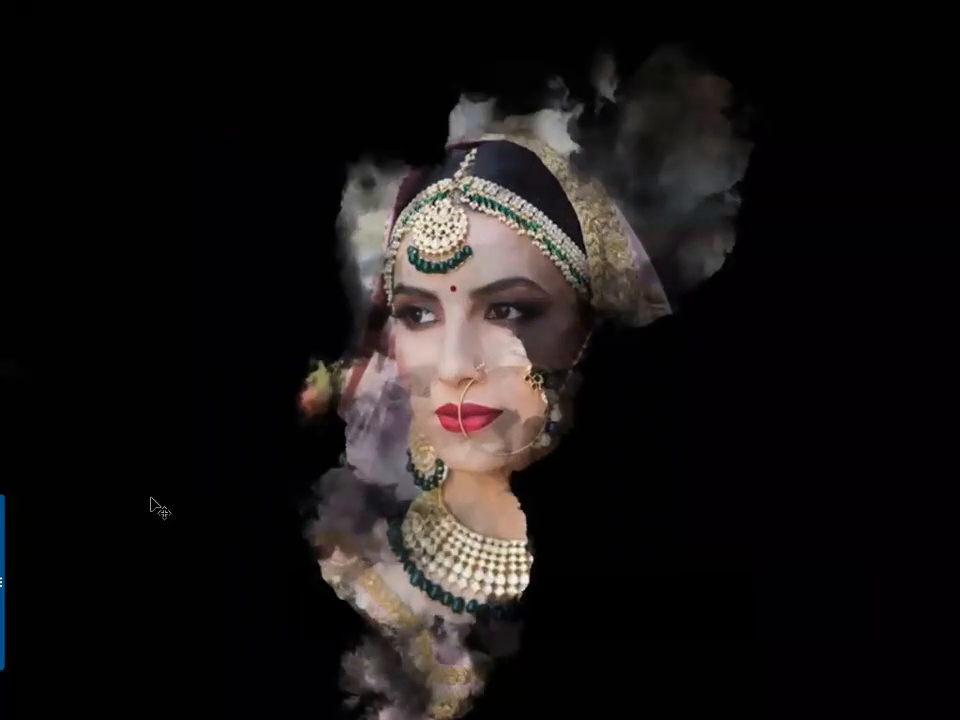
key("b")
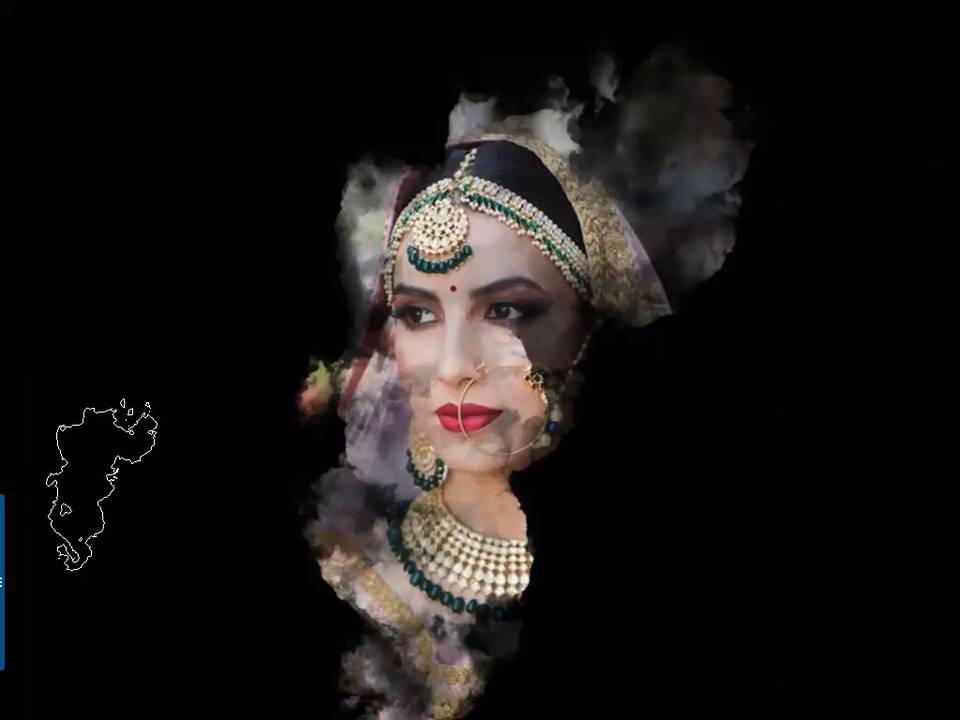
key("Tab")
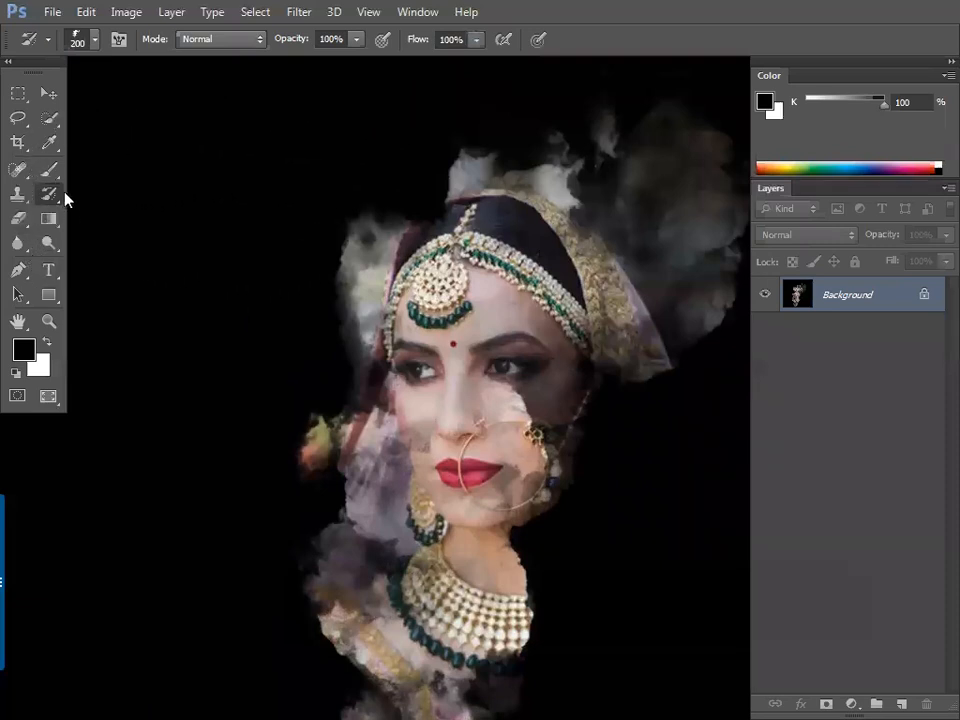
left_click(61, 198)
left_click(111, 197)
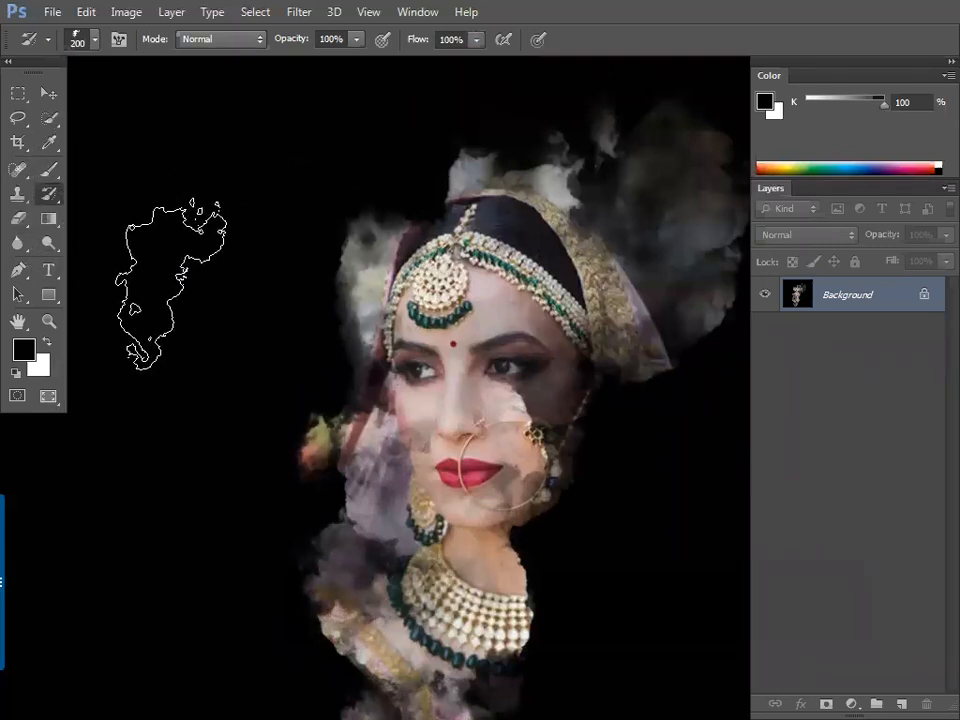
key("ctrl+minus")
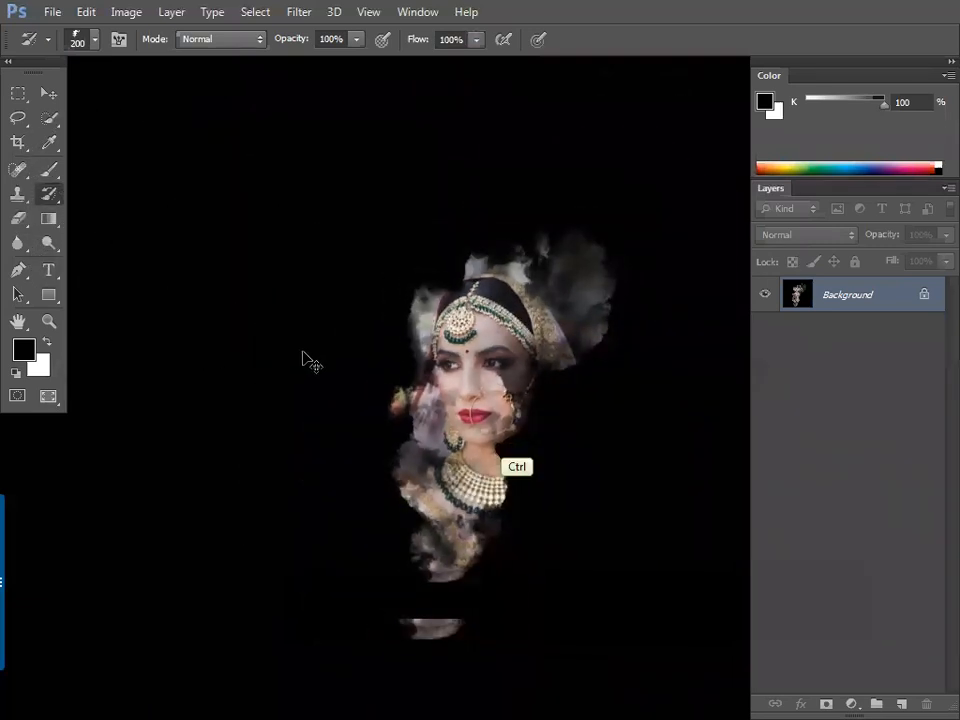
Close the image without saving and reopen save for bride.psd from the Desktop.
key("ctrl+w")
left_click(503, 273)
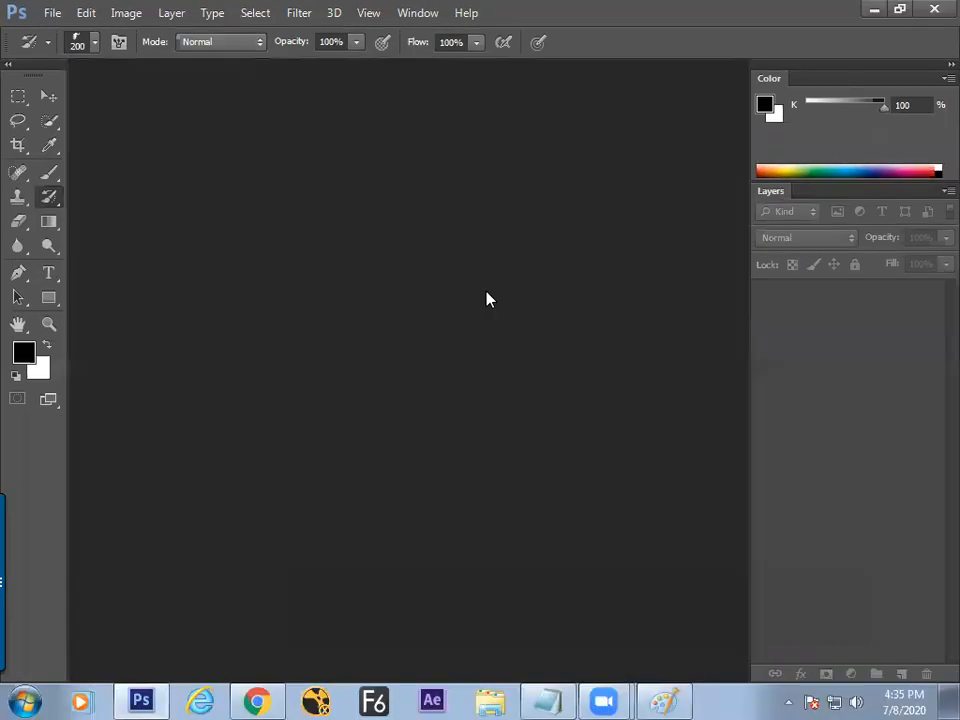
key("ctrl+o")
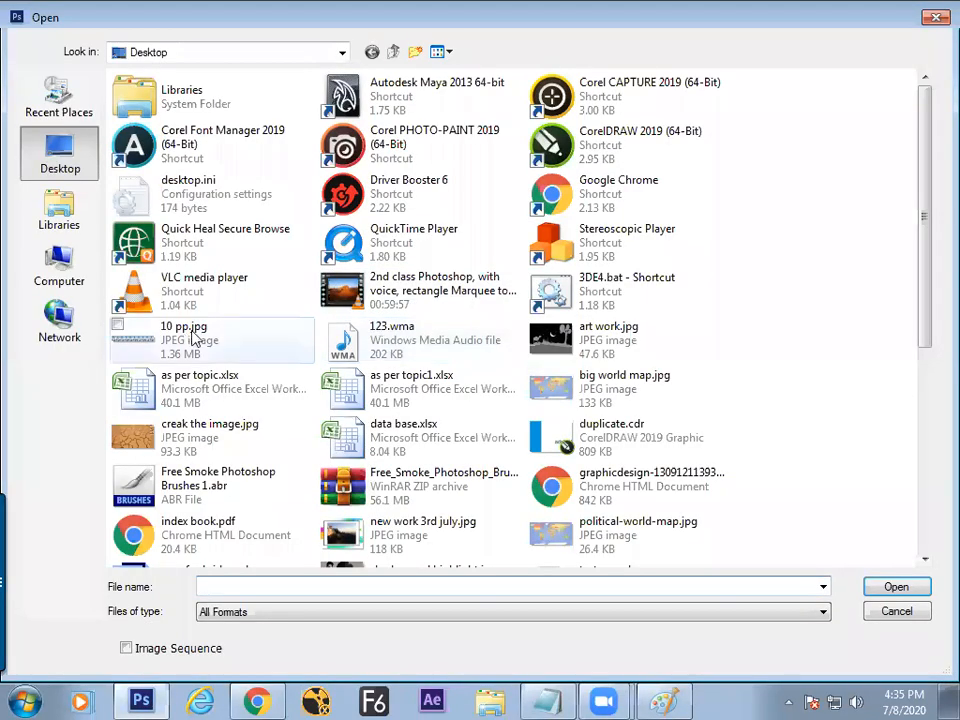
scroll(900, 300, "down", 5)
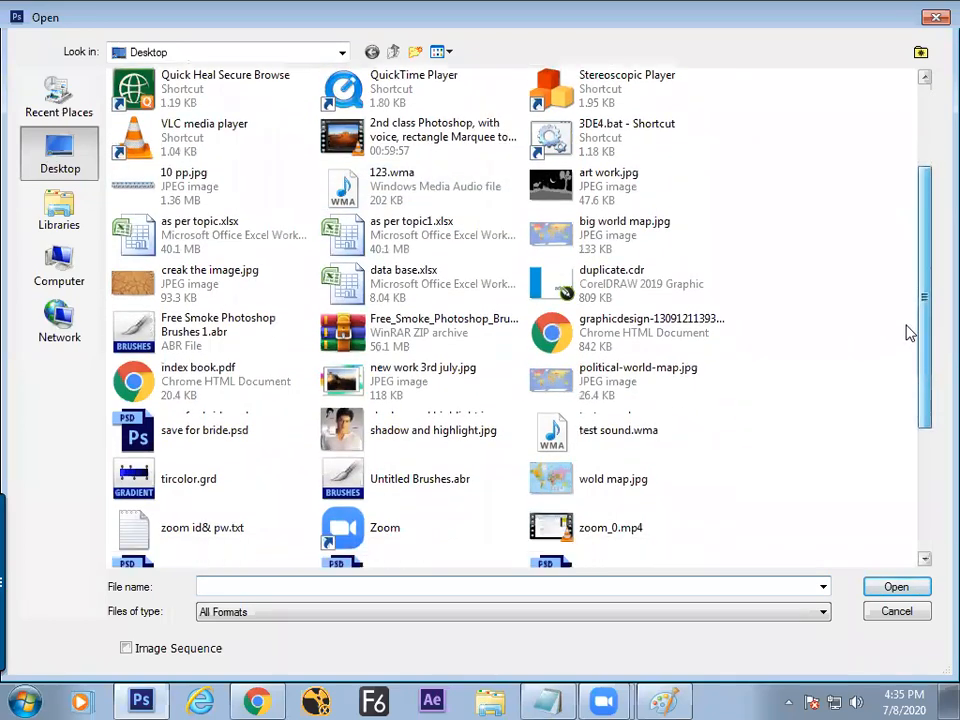
left_click(257, 379)
double_click(257, 379)
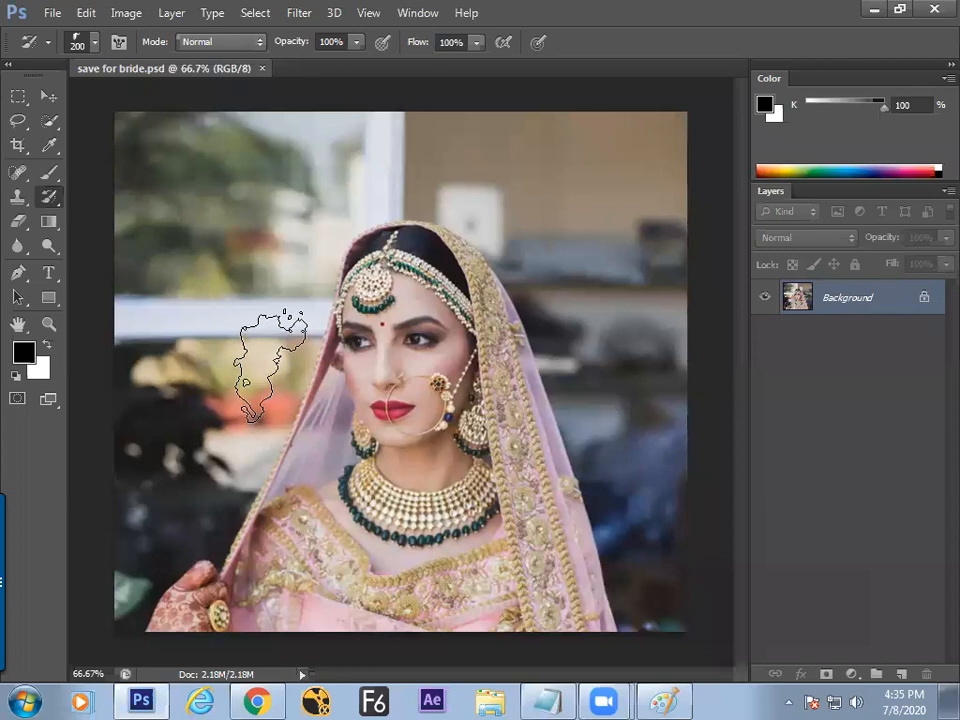
Review the History Brush notes in Paint and the bridal makeup search in Chrome, and return to Photoshop.
left_click(667, 701)
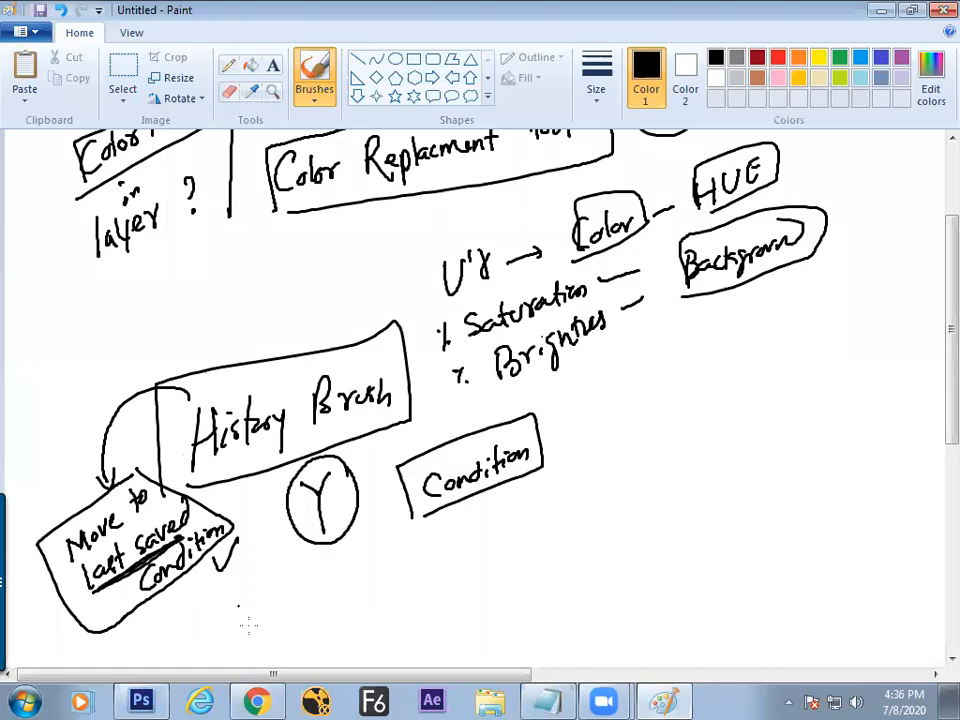
left_click(143, 700)
left_click(257, 700)
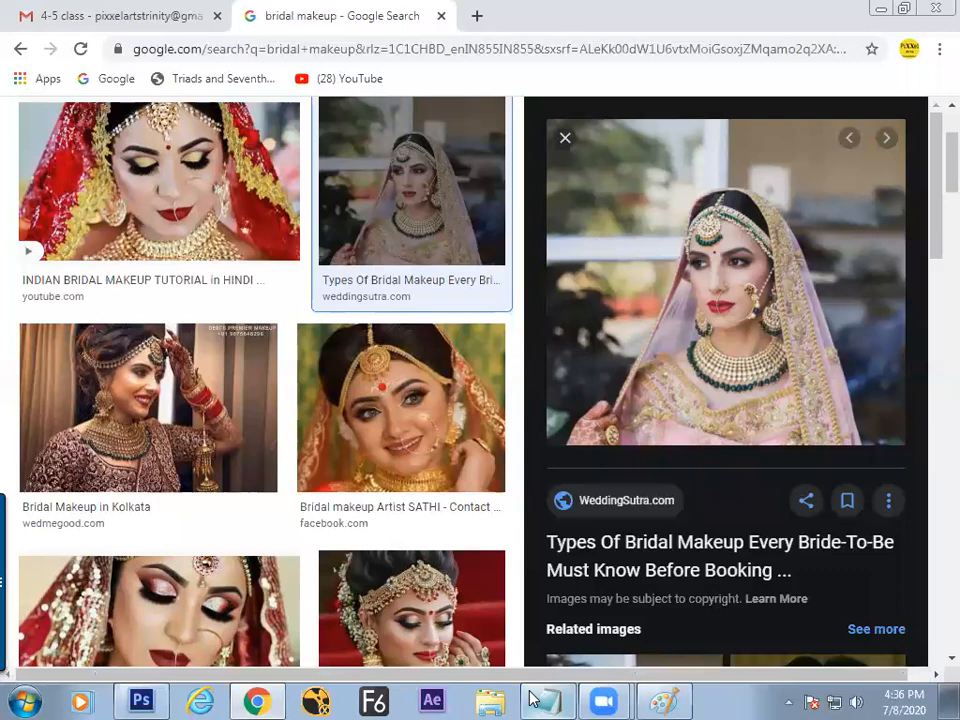
left_click(655, 699)
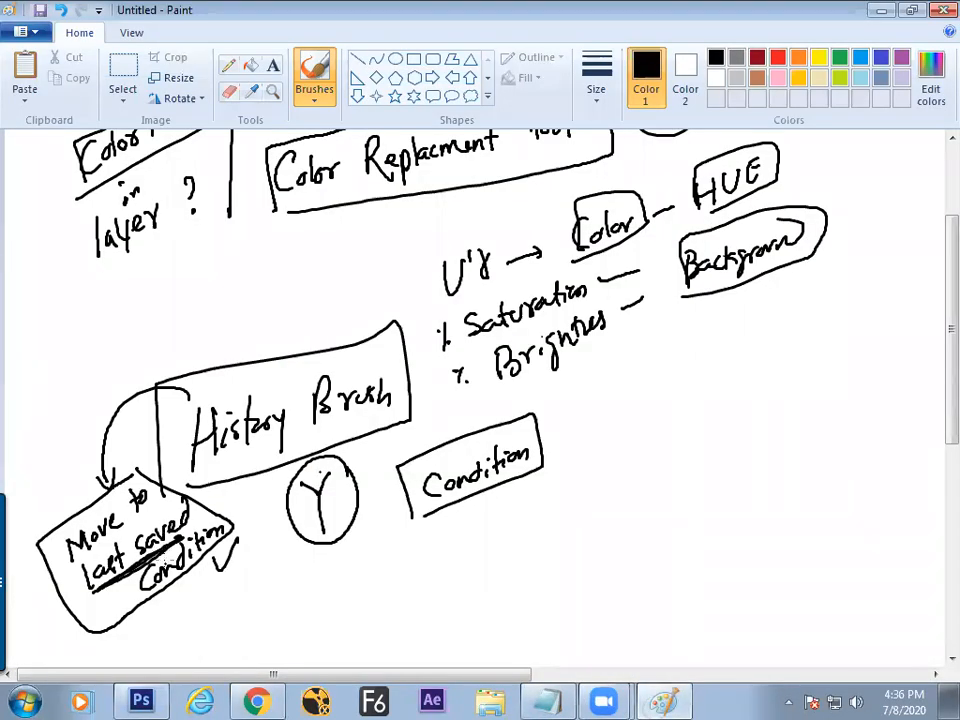
key("alt+Tab")
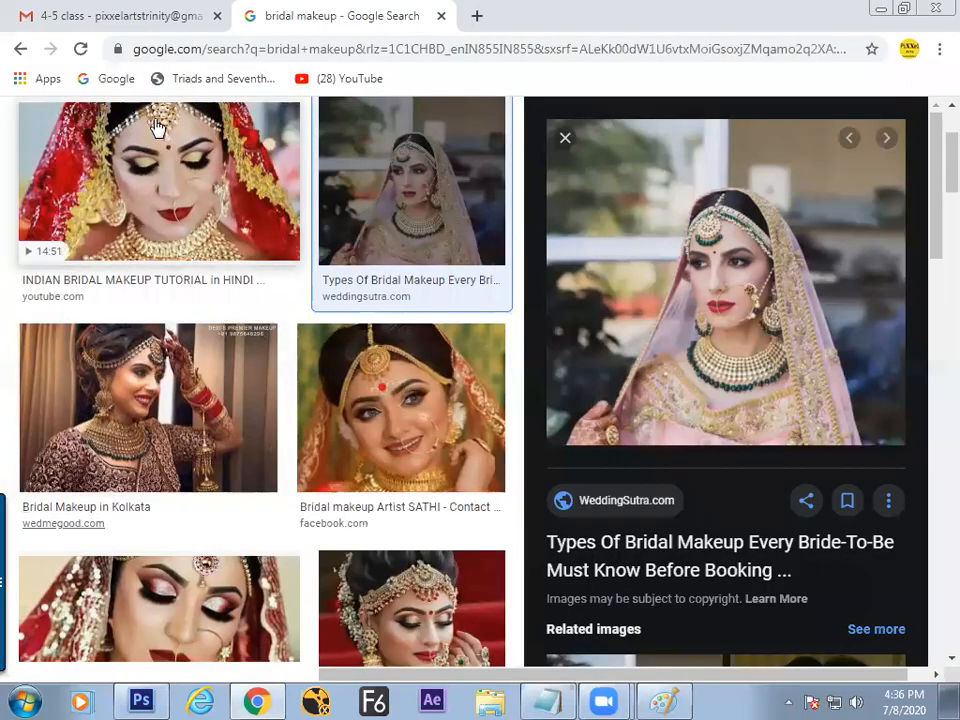
left_click(150, 698)
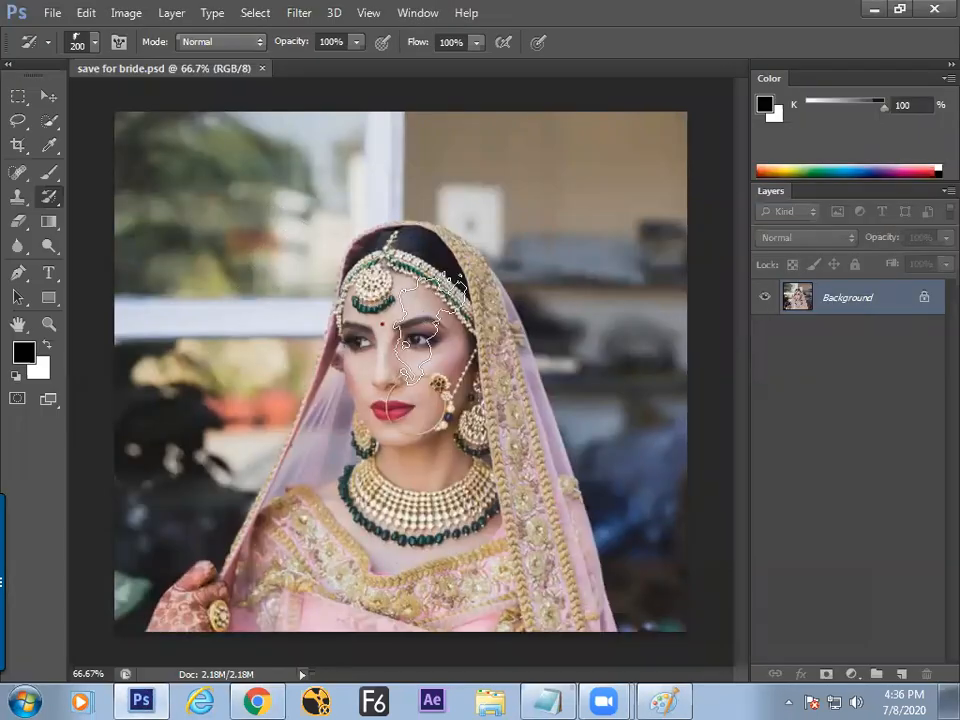
Smear nearly the whole bridal photo into a blurred background with the Mixer Brush Tool at 250 px.
right_click(49, 171)
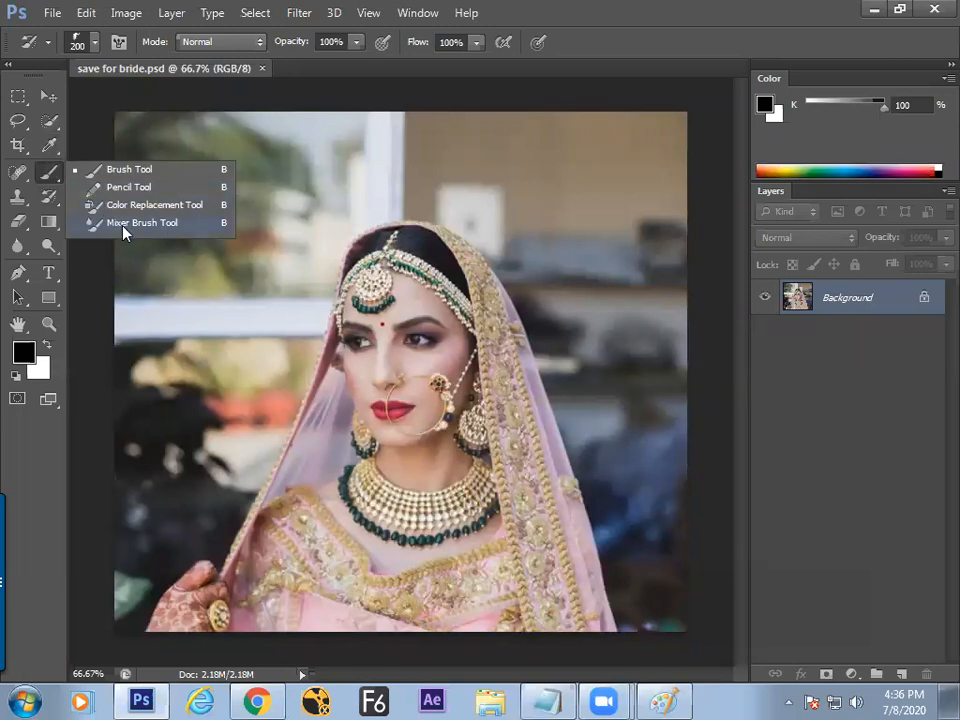
left_click(140, 222)
key("bracketright")
key("bracketright")
key("bracketright")
key("bracketright")
key("bracketright")
key("bracketright")
key("bracketright")
key("bracketright")
key("bracketright")
key("bracketright")
key("bracketright")
mouse_move(321, 343)
left_mouse_down()
mouse_move(347, 303)
mouse_move(427, 378)
mouse_move(440, 440)
mouse_move(343, 500)
mouse_move(272, 575)
mouse_move(383, 519)
mouse_move(475, 420)
mouse_move(345, 330)
mouse_move(270, 294)
mouse_move(192, 307)
mouse_move(228, 202)
mouse_move(248, 322)
mouse_move(210, 422)
mouse_move(160, 433)
mouse_move(467, 186)
mouse_move(390, 119)
mouse_move(379, 165)
mouse_move(461, 270)
mouse_move(641, 344)
mouse_move(655, 401)
mouse_move(610, 470)
mouse_move(483, 227)
mouse_move(373, 379)
mouse_move(364, 212)
mouse_move(220, 370)
mouse_move(650, 553)
mouse_move(557, 525)
mouse_move(446, 512)
mouse_move(577, 551)
mouse_move(272, 332)
mouse_move(242, 163)
mouse_move(182, 158)
left_mouse_up()
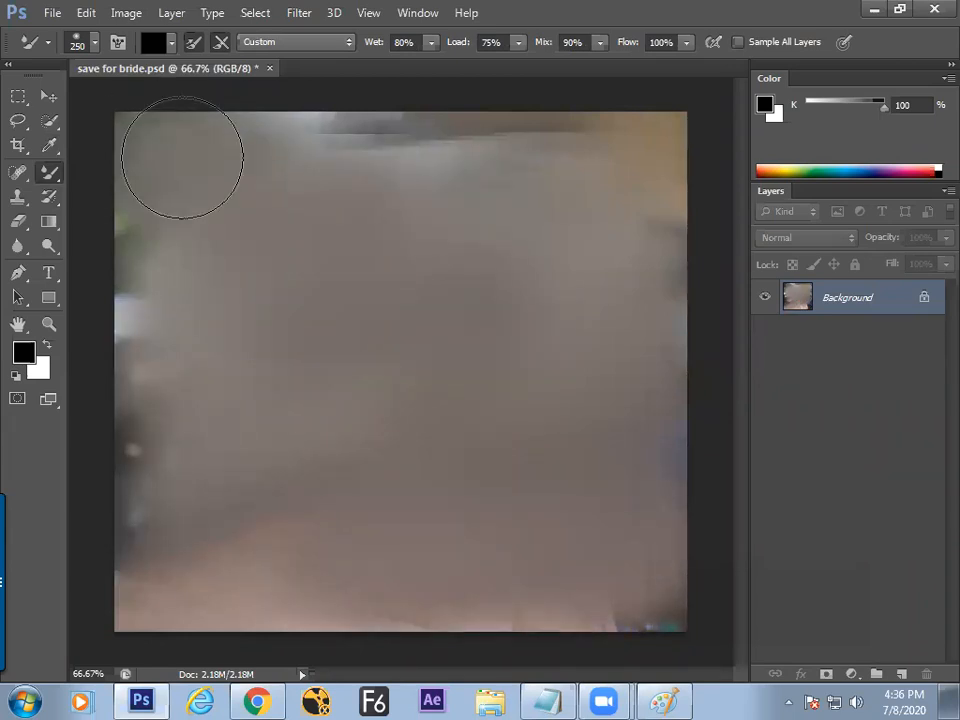
Restore the bride's face, veil and necklace over the smeared background with the smoke-tip History Brush at 600 px.
left_click(49, 196)
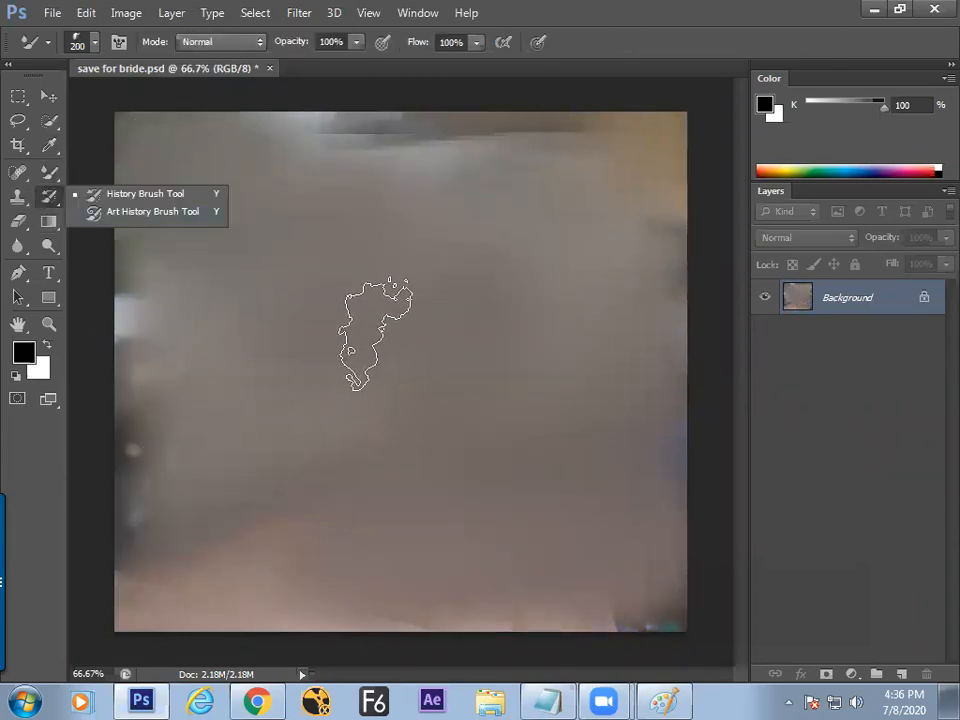
left_click(380, 333)
mouse_move(314, 499)
left_mouse_down()
mouse_move(354, 435)
mouse_move(375, 373)
mouse_move(378, 394)
mouse_move(291, 550)
mouse_move(413, 371)
mouse_move(399, 420)
mouse_move(415, 335)
mouse_move(415, 417)
mouse_move(387, 441)
mouse_move(456, 401)
mouse_move(454, 431)
mouse_move(380, 550)
left_mouse_up()
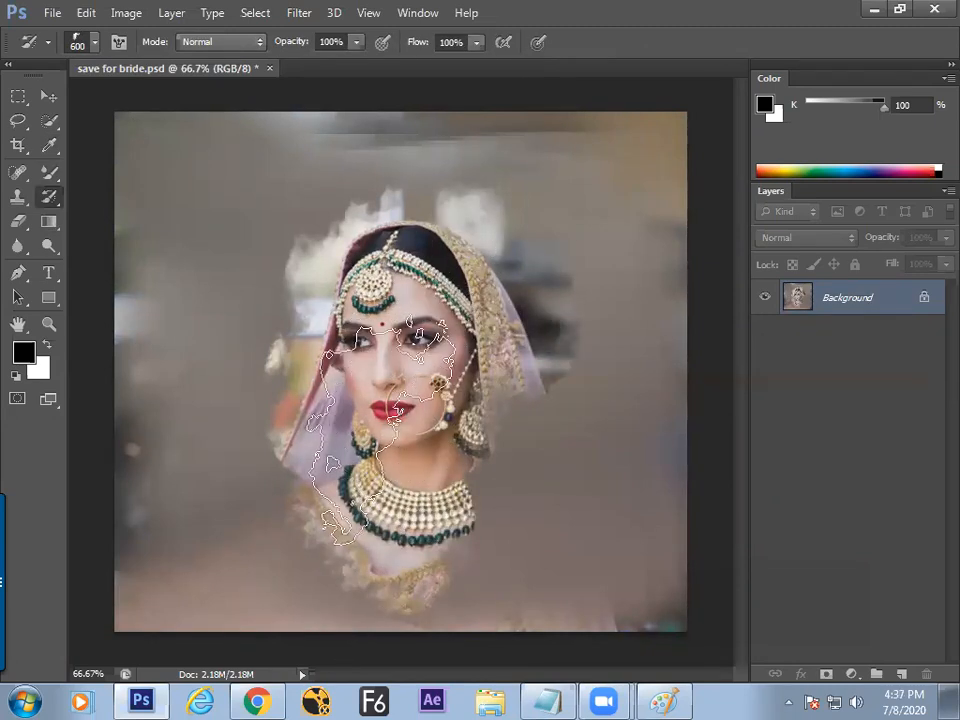
Examine the bridal portrait in full-screen mode with the interface hidden, at different magnifications.
key("Tab")
key("f")
key("f")
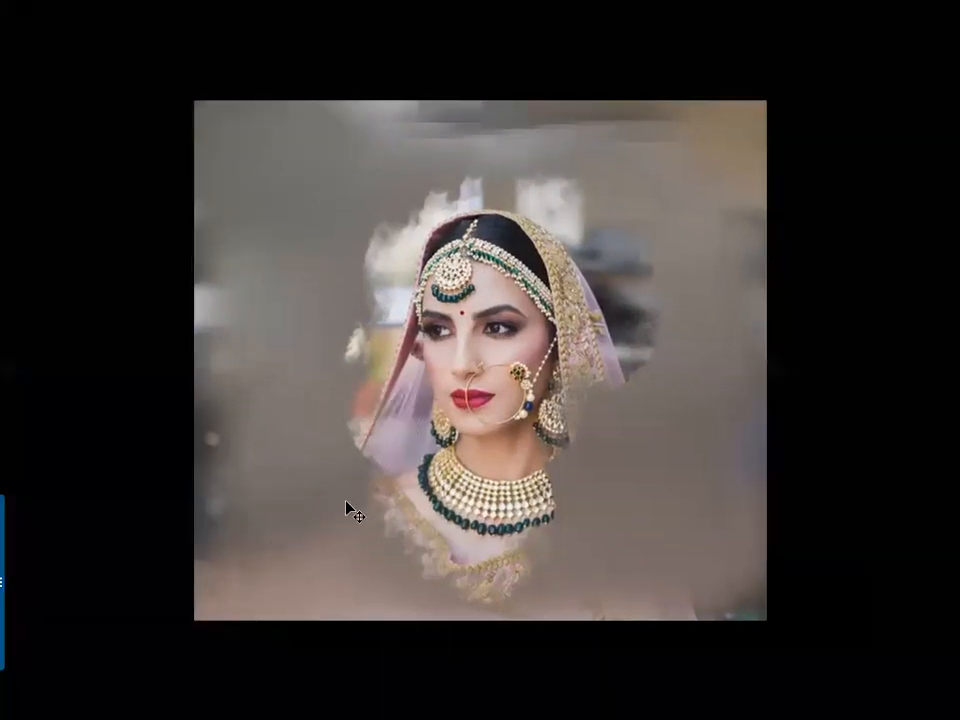
key("ctrl+plus")
key("ctrl+minus")
key("ctrl+minus")
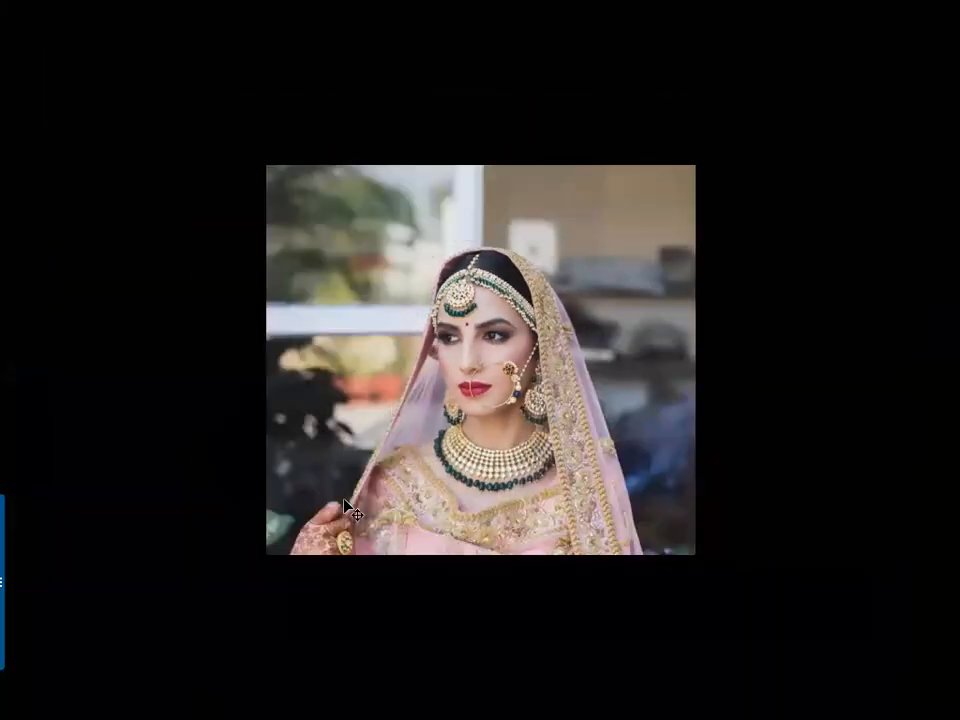
Scale the full bride photo layer down to a thumbnail and place it in the lower-left corner of the canvas for comparison.
key("ctrl+t")
left_click_drag(692, 168, 544, 303)
left_click_drag(537, 393, 364, 518)
key("ctrl+plus")
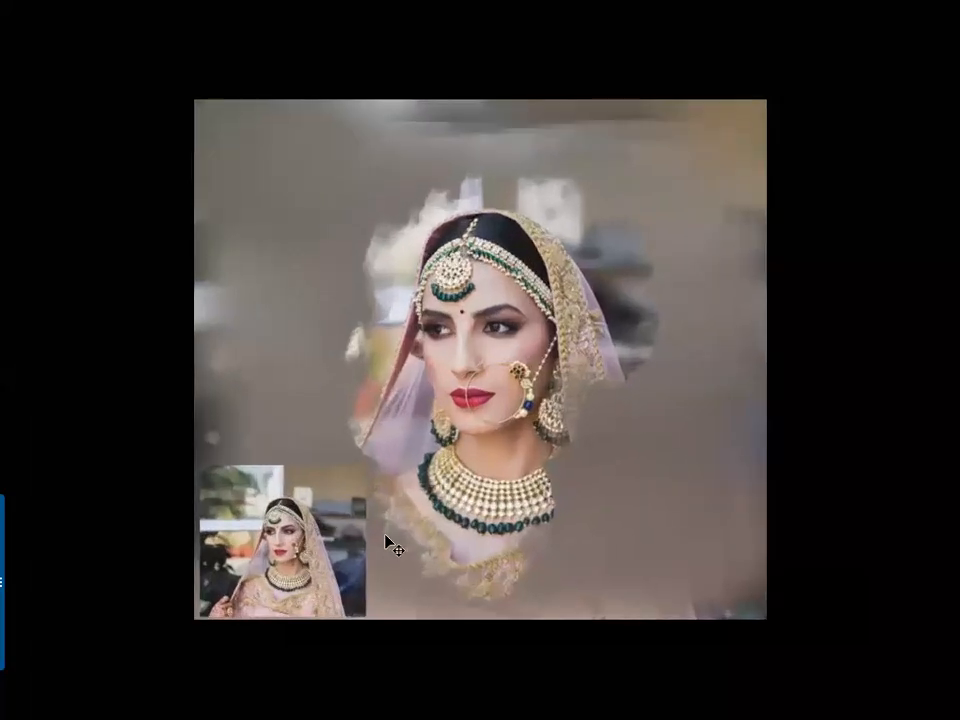
key("ctrl+plus")
left_click_drag(394, 497, 447, 370)
mouse_move(311, 495)
left_mouse_down()
mouse_move(309, 476)
mouse_move(316, 490)
left_mouse_up()
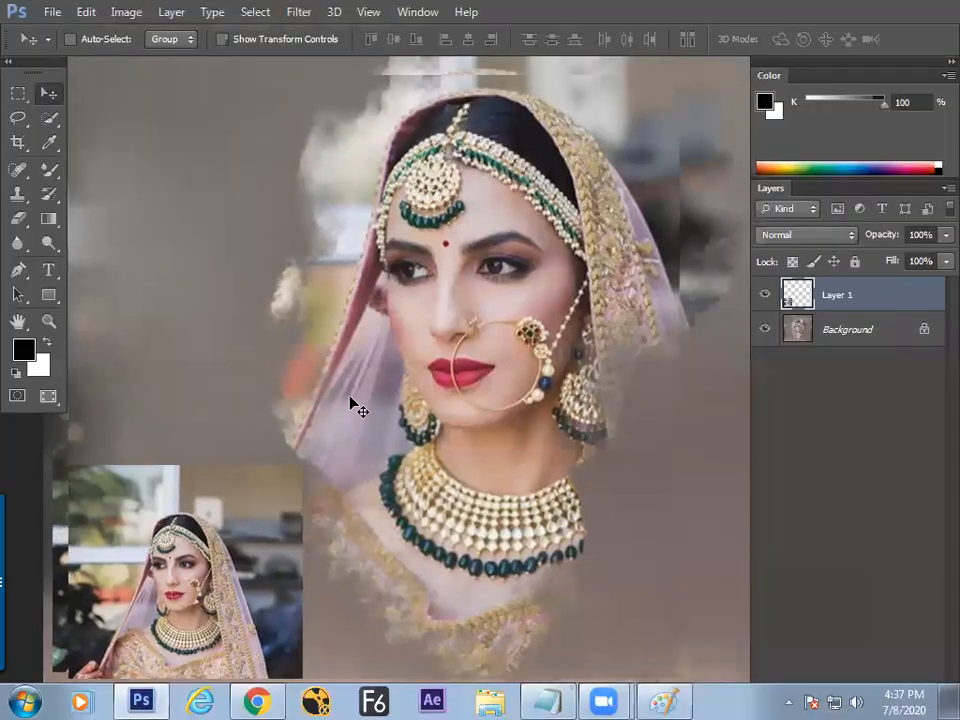
key("ctrl+0")
key("ctrl+minus")
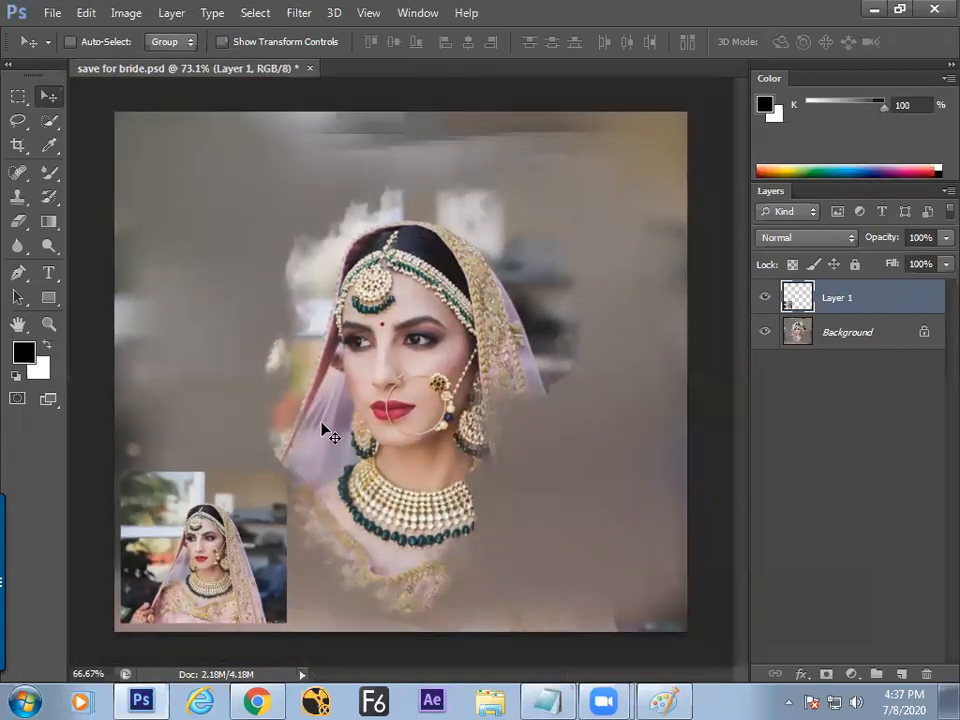
Delete the comparison photo layer and fill the Background layer with the black foreground colour.
key("Delete")
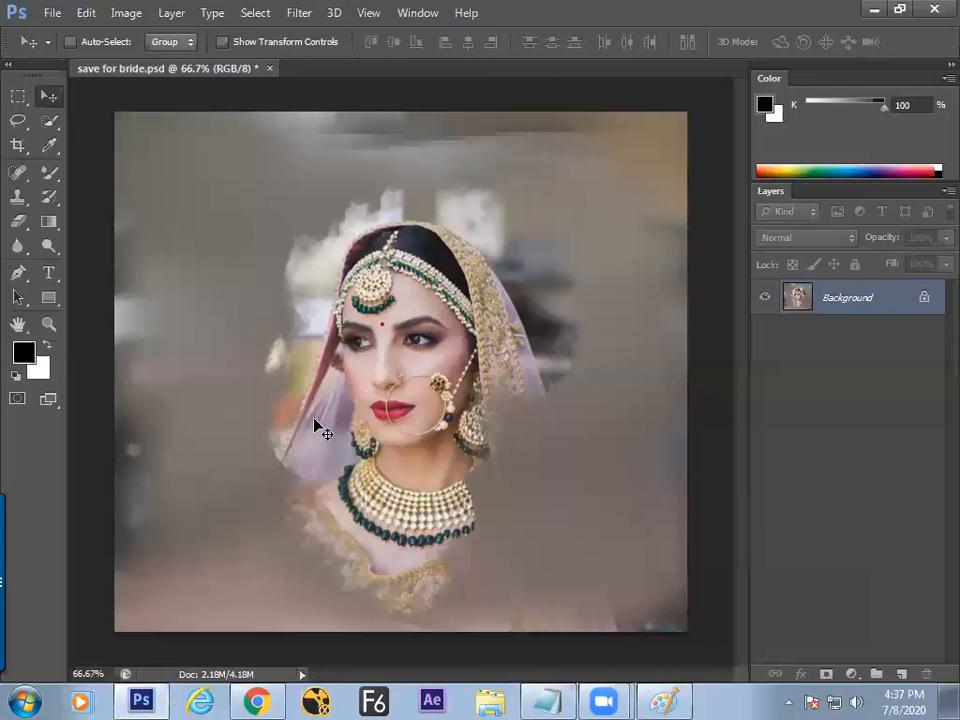
key("alt+BackSpace")
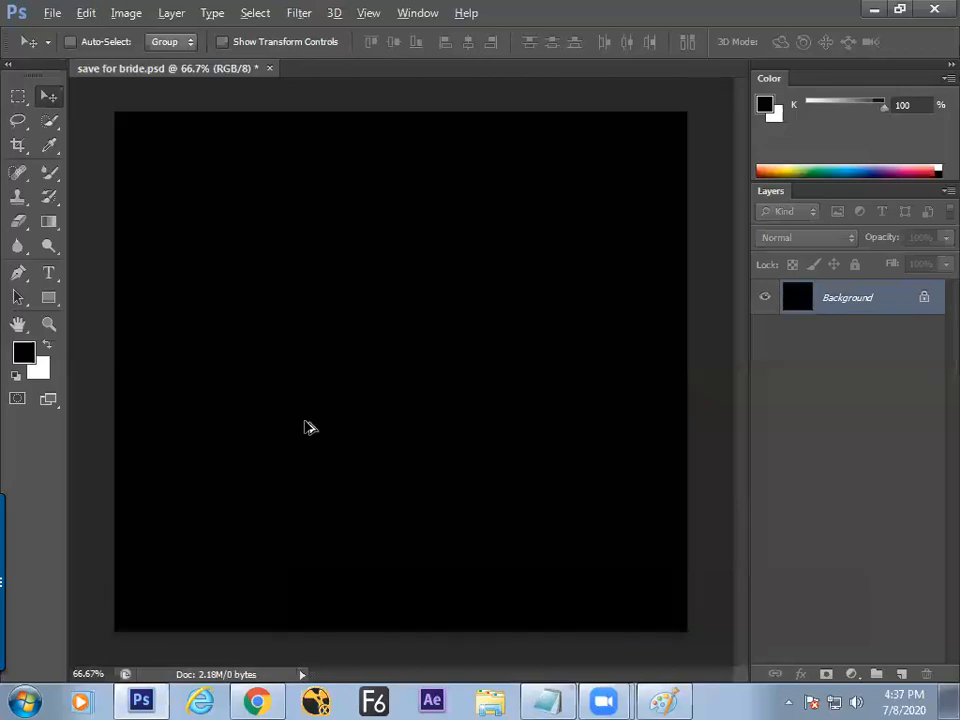
Paint the bride's face, veil and necklace back out of the black fill with a soft 400 px History Brush.
left_click(49, 196)
right_click(351, 309)
double_click(487, 448)
left_click(391, 344)
left_click(390, 369)
left_click(401, 360)
key("bracketleft")
key("bracketleft")
key("bracketleft")
key("bracketleft")
key("bracketleft")
key("bracketleft")
key("bracketright")
key("bracketright")
key("bracketright")
key("bracketright")
mouse_move(400, 362)
left_mouse_down()
mouse_move(389, 408)
mouse_move(397, 410)
mouse_move(399, 378)
mouse_move(416, 359)
mouse_move(348, 548)
mouse_move(383, 331)
mouse_move(427, 374)
mouse_move(305, 560)
mouse_move(336, 522)
mouse_move(373, 496)
left_mouse_up()
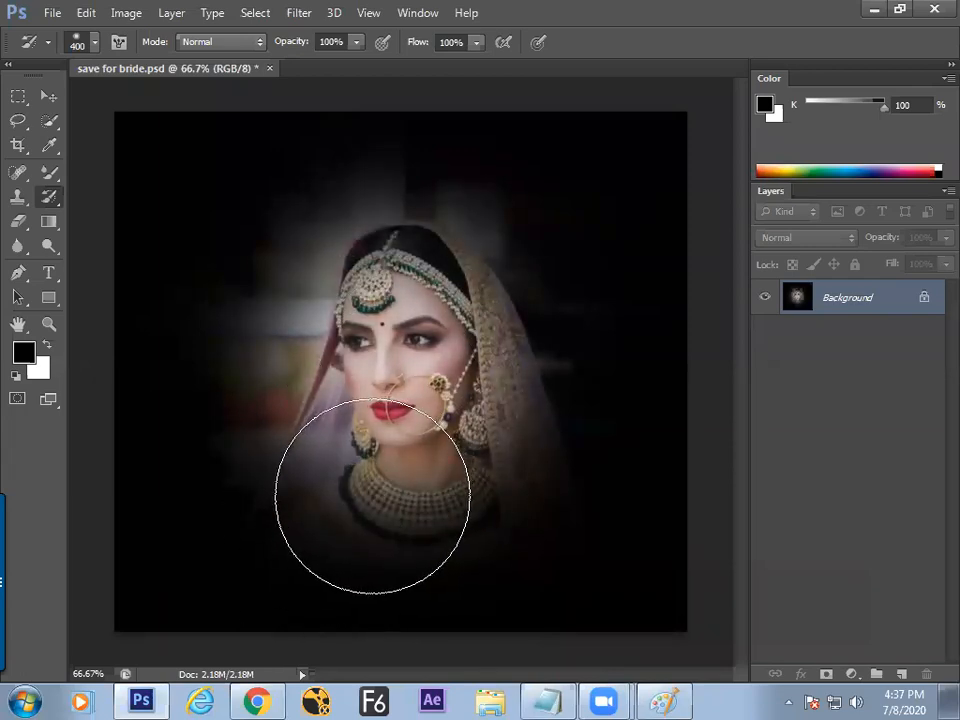
Draw a full-width rectangular marquee selection over a horizontal band across the lower necklace and chest.
left_click(17, 97)
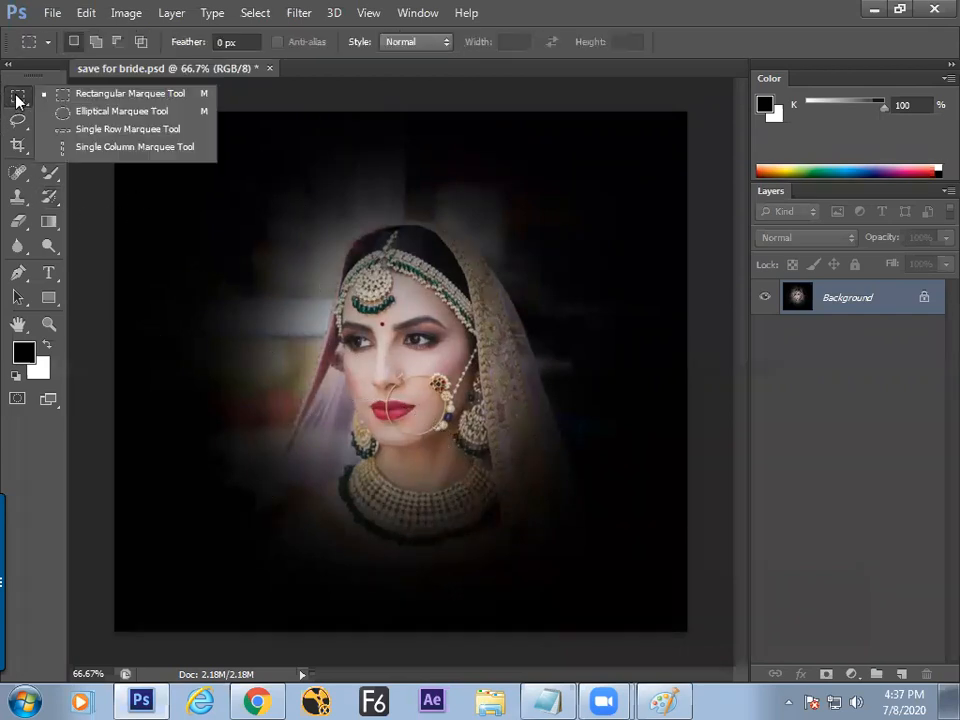
left_click(78, 94)
left_click_drag(102, 501, 795, 583)
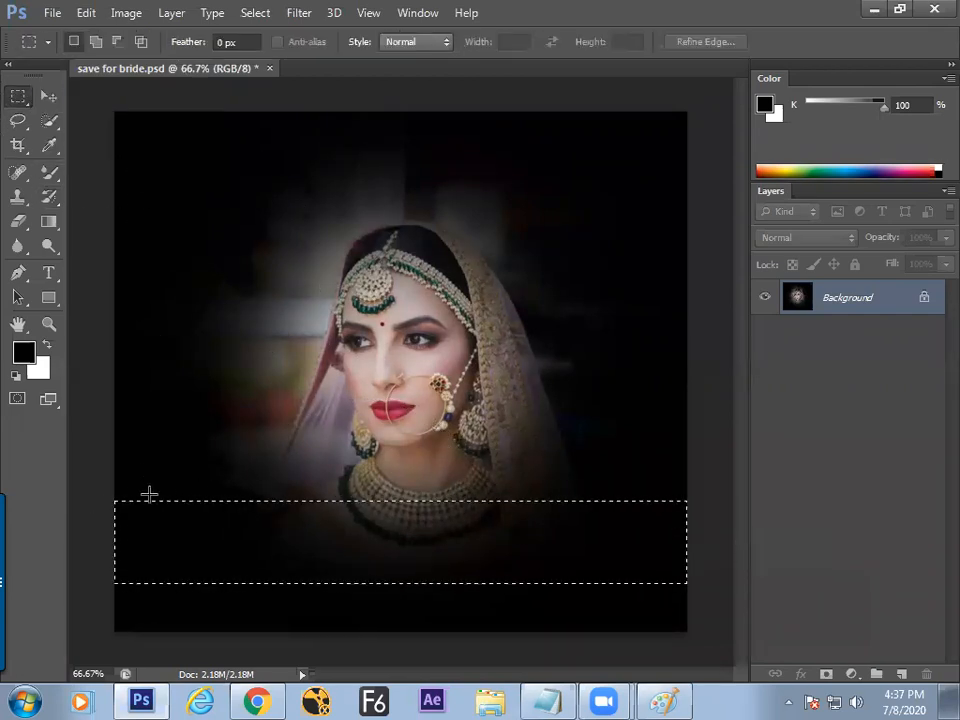
Choose the textured 3447 px brush tip for the History Brush and try a stroke inside the selected band.
left_click(49, 196)
left_click(113, 210)
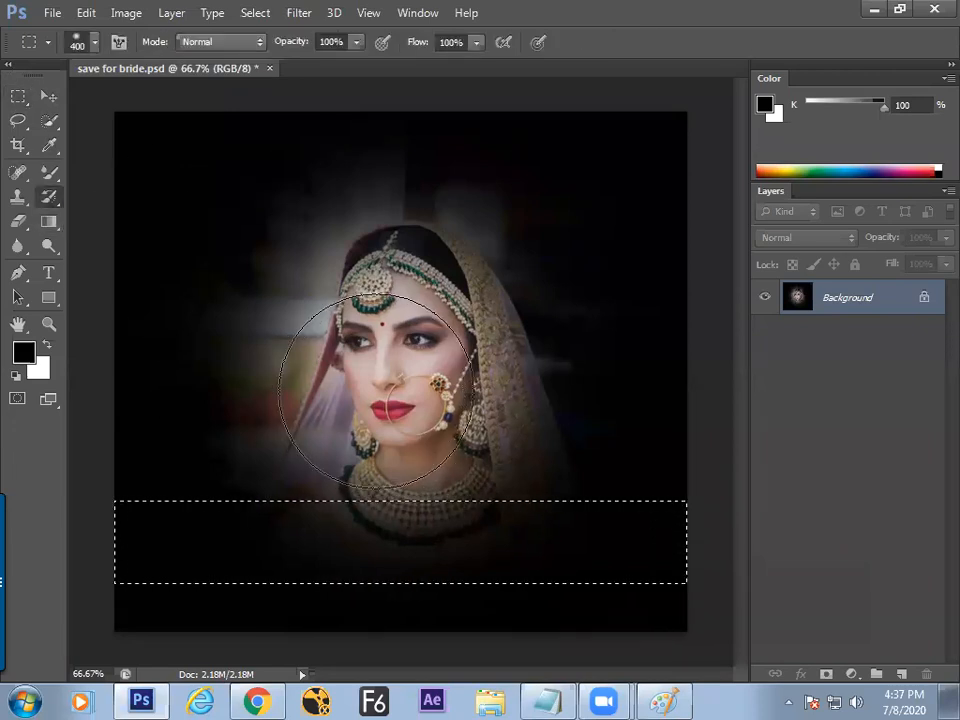
right_click(386, 396)
scroll(821, 563, "down", 4)
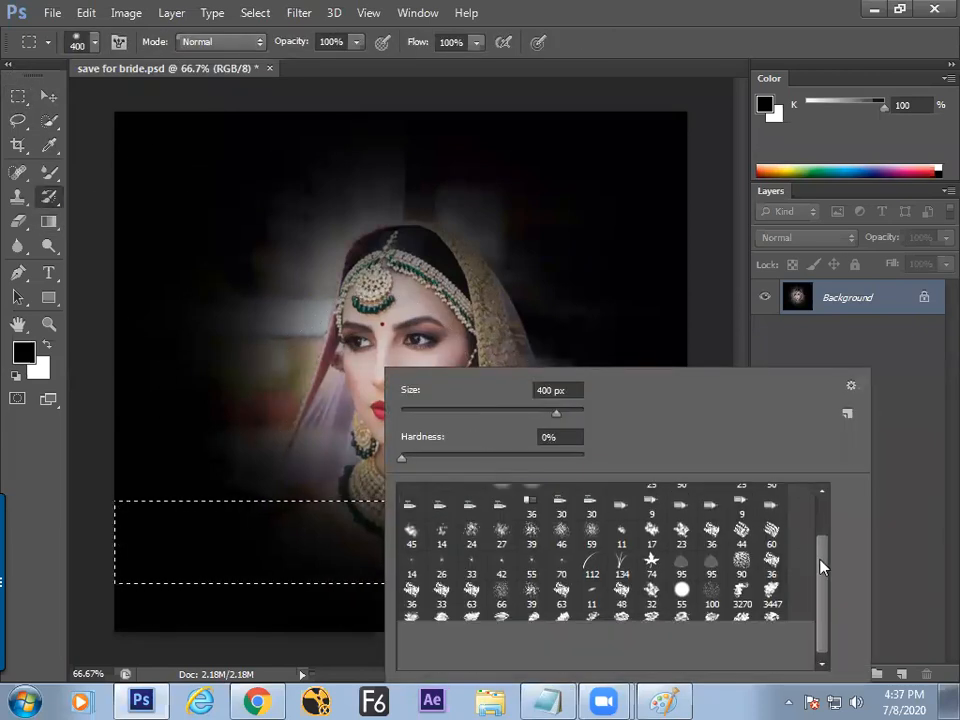
left_click(394, 548)
left_click_drag(364, 536, 438, 561)
key("ctrl+z")
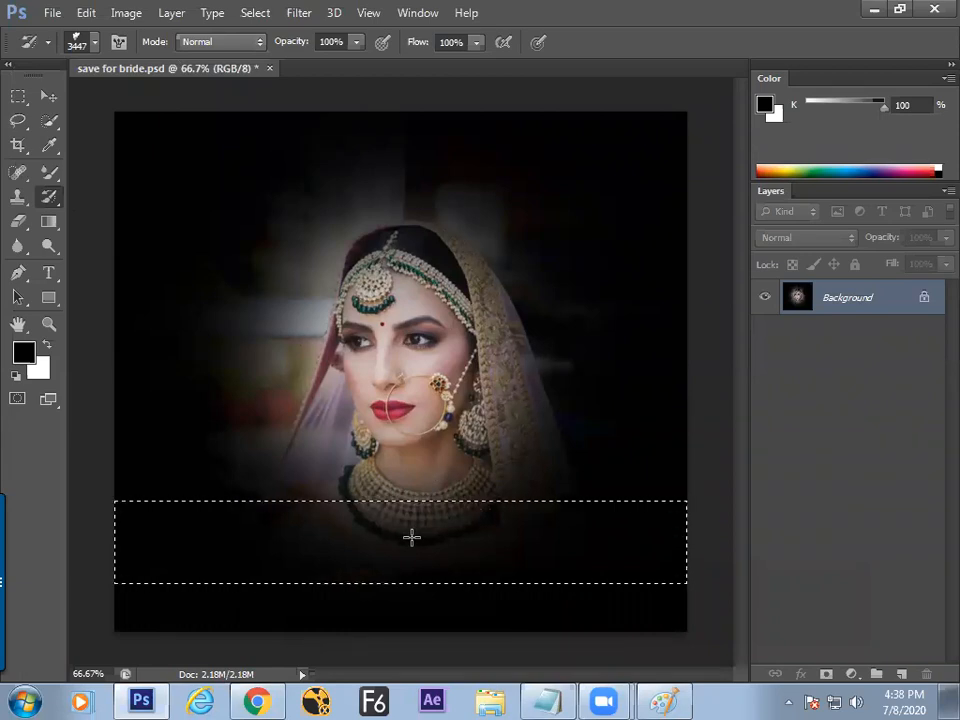
Search the computer for osk, open the On-Screen Keyboard to show the bracket keys, and minimize it.
left_click(25, 700)
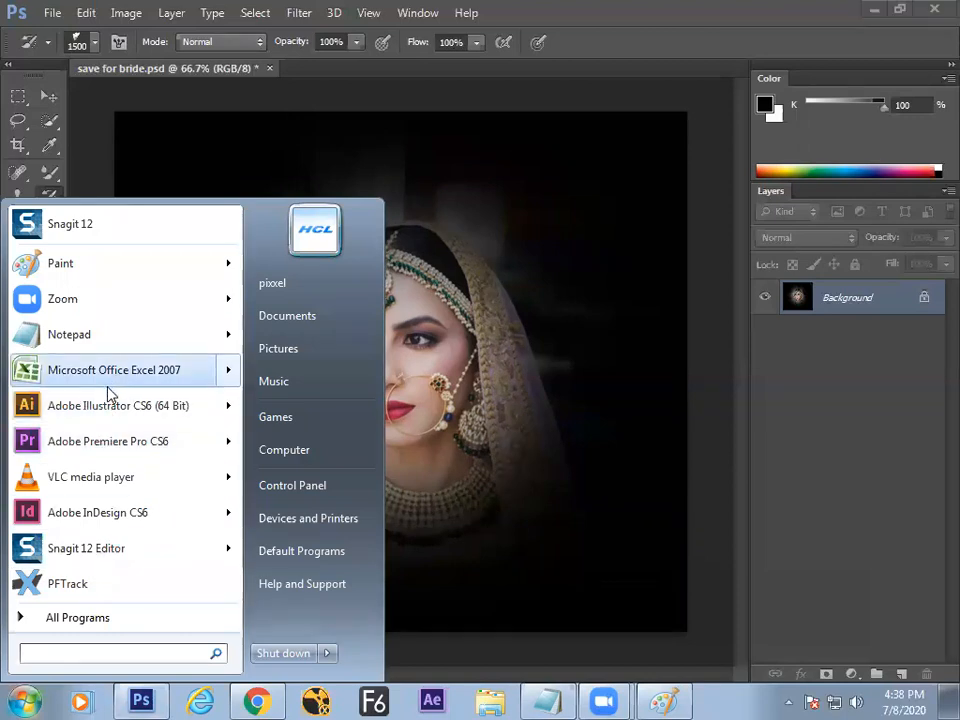
type("osk")
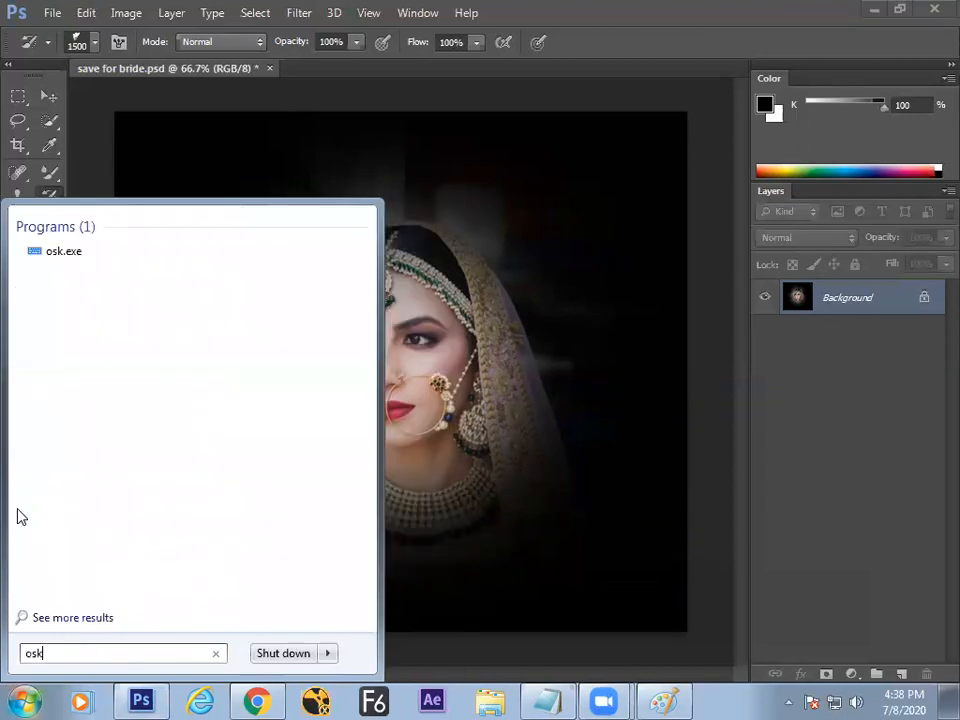
key("Return")
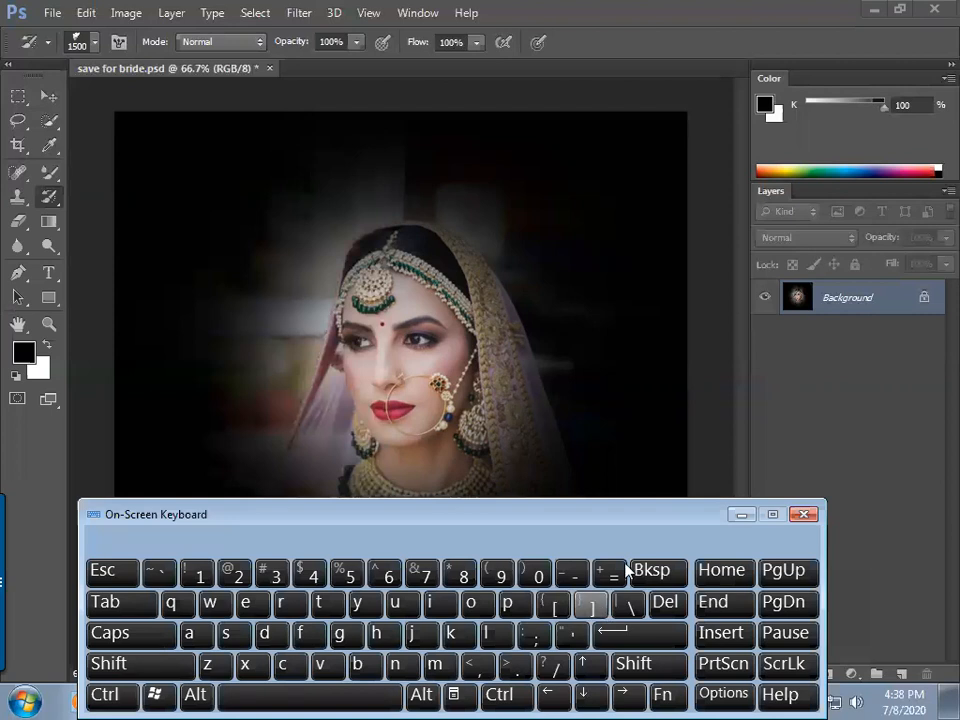
left_click(741, 516)
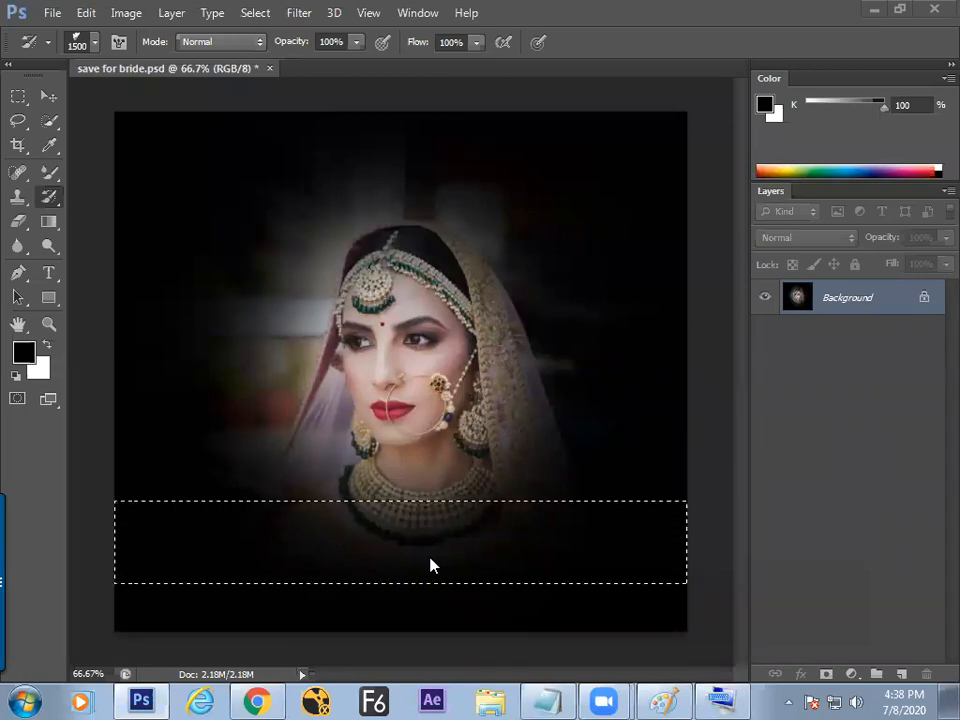
Reduce the History Brush size to 1100 px and rotate its brush tip to an angle of -96°.
key("bracketleft")
key("bracketleft")
key("bracketleft")
key("bracketleft")
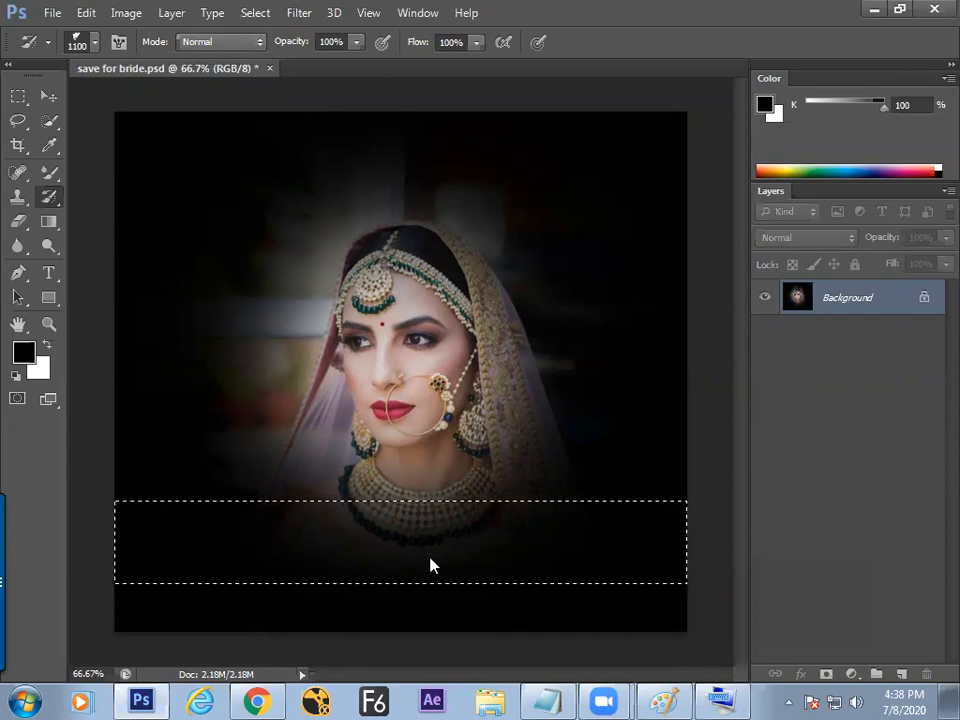
key("F5")
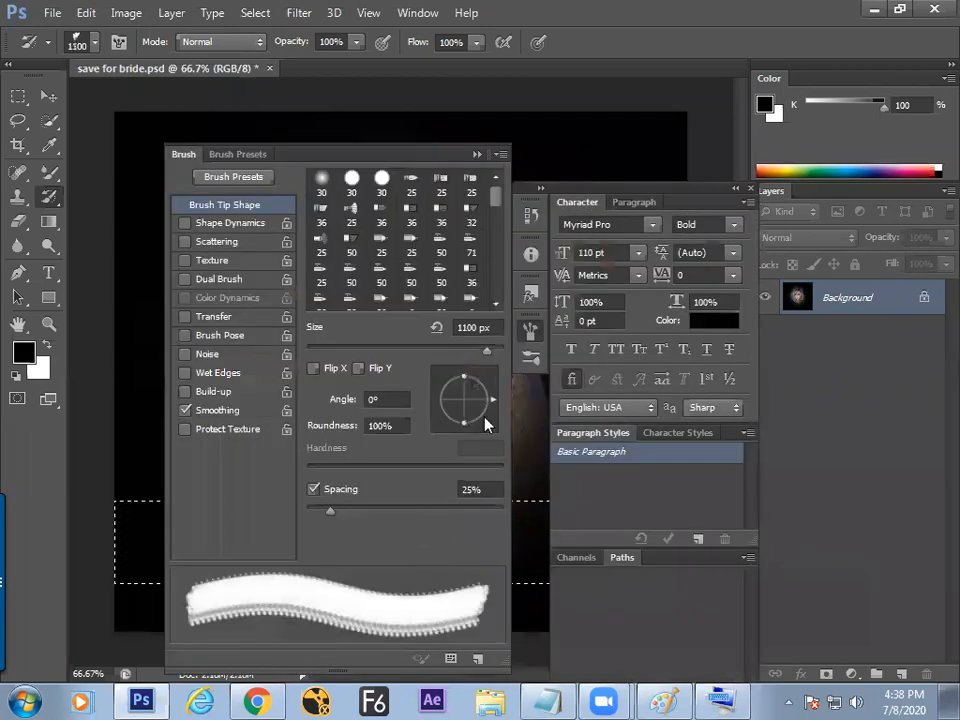
mouse_move(491, 404)
left_mouse_down()
mouse_move(480, 435)
mouse_move(458, 441)
left_mouse_up()
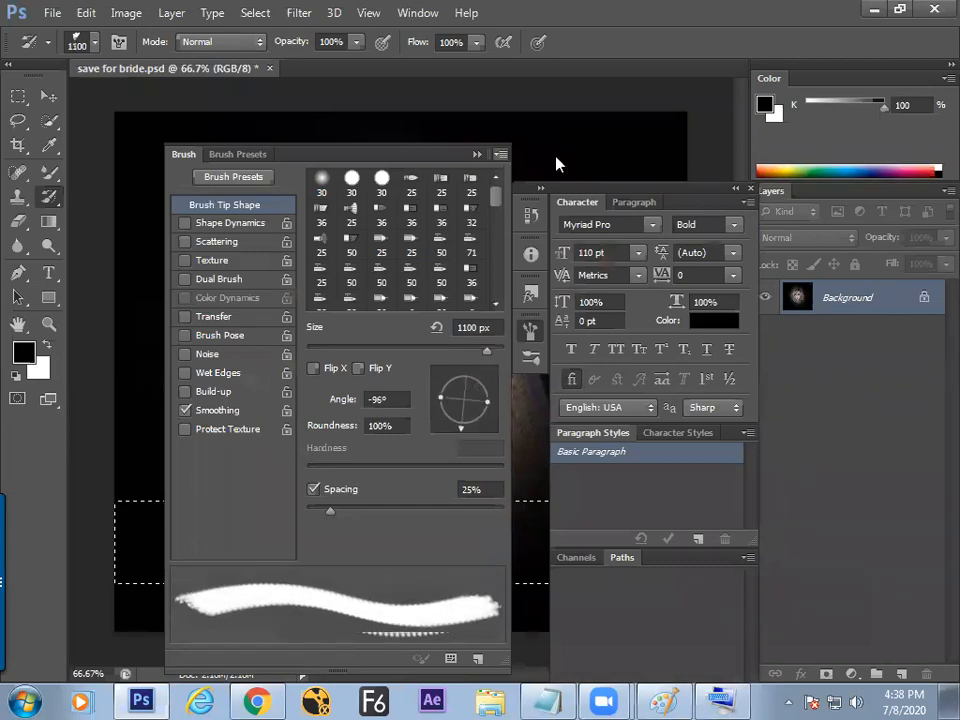
left_click(750, 189)
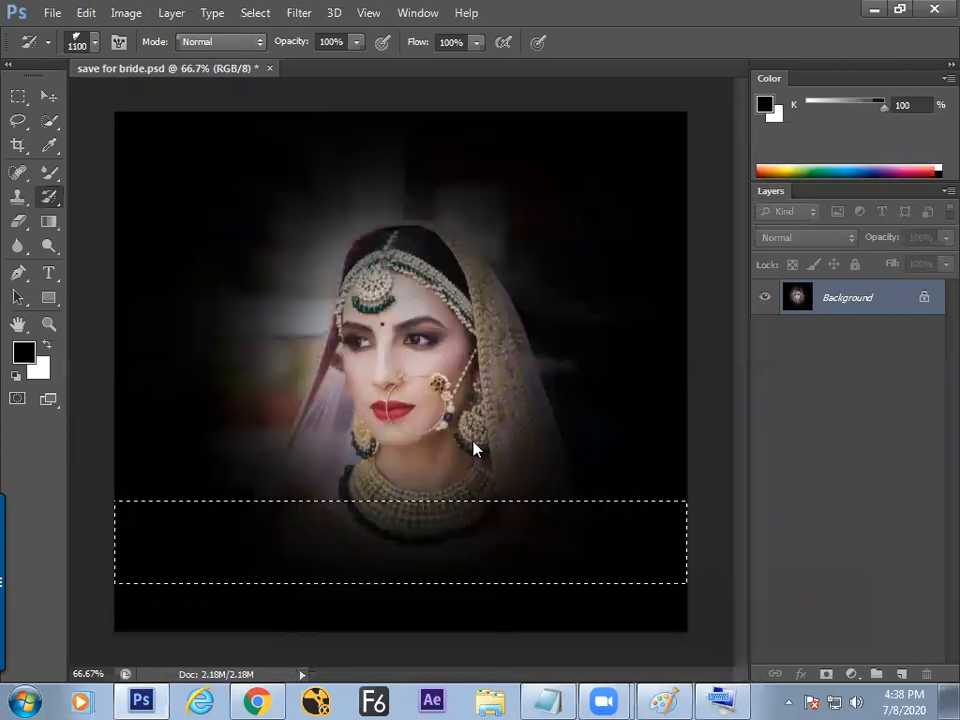
Paint the embroidered dress and lower necklace back inside the selected band with the History Brush, and clear the selection.
left_click_drag(364, 564, 420, 486)
key("ctrl+d")
key("Tab")
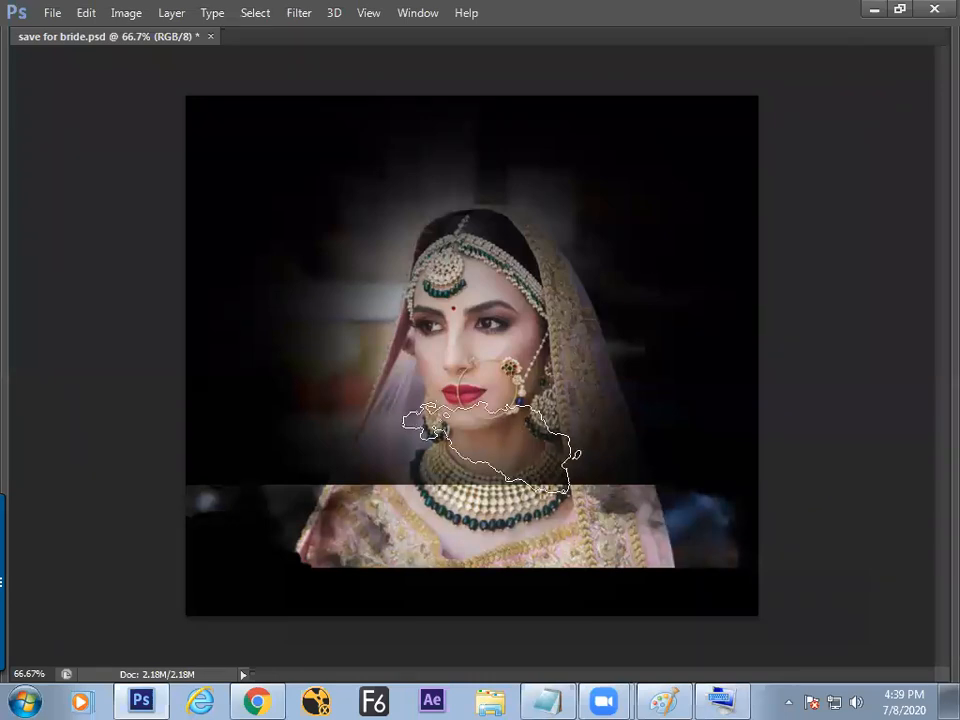
Select a thin full-width strip just above the restored band and paint its original image back with the History Brush.
key("Tab")
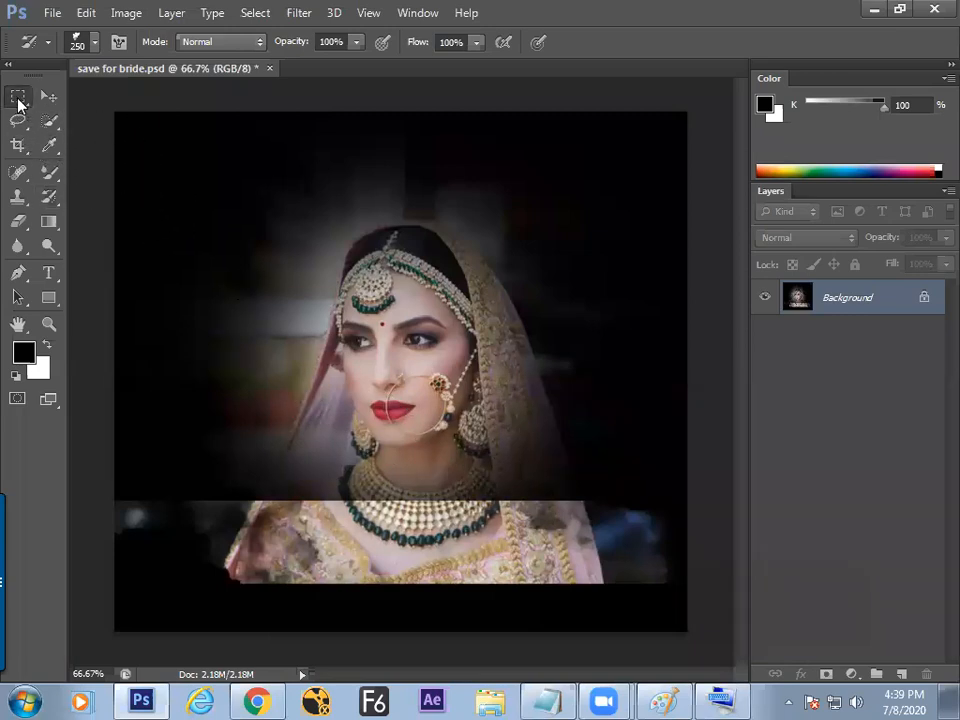
left_click(18, 96)
left_click(100, 94)
left_click_drag(179, 477, 755, 481)
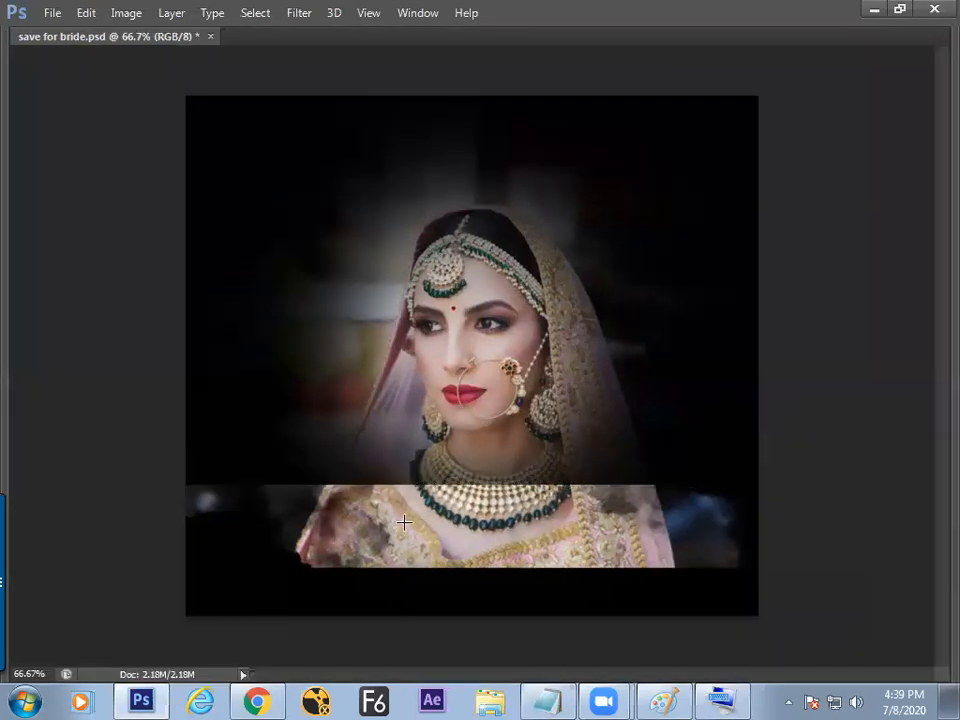
key("Tab")
left_click(50, 198)
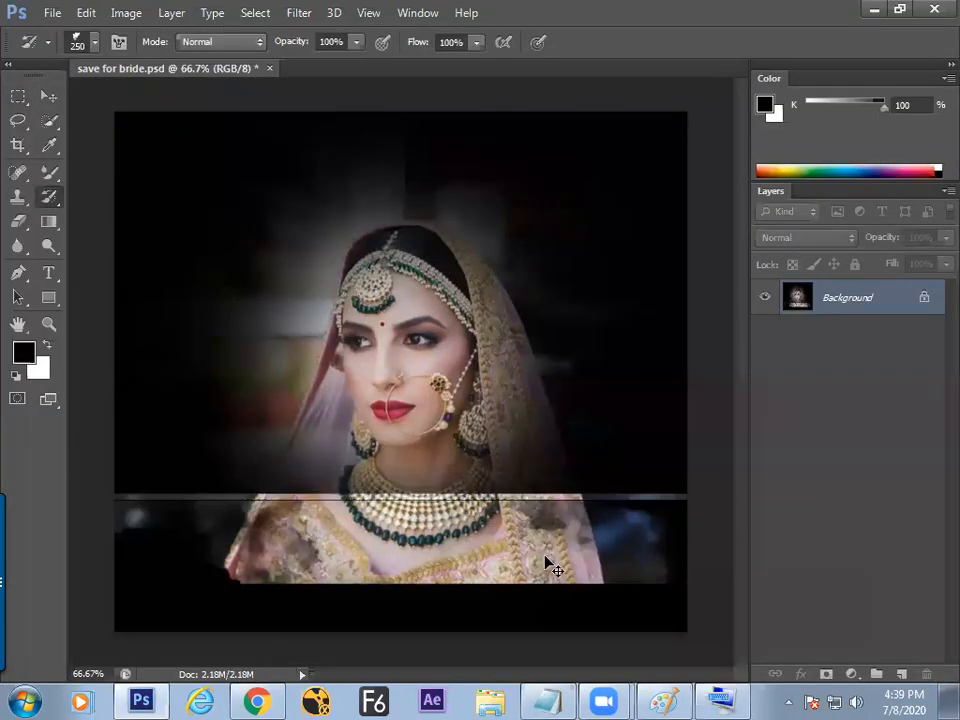
Draw a thin full-width rectangular marquee selection just below the restored dress band.
key("Tab")
key("ctrl+minus")
key("ctrl+plus")
key("ctrl+plus")
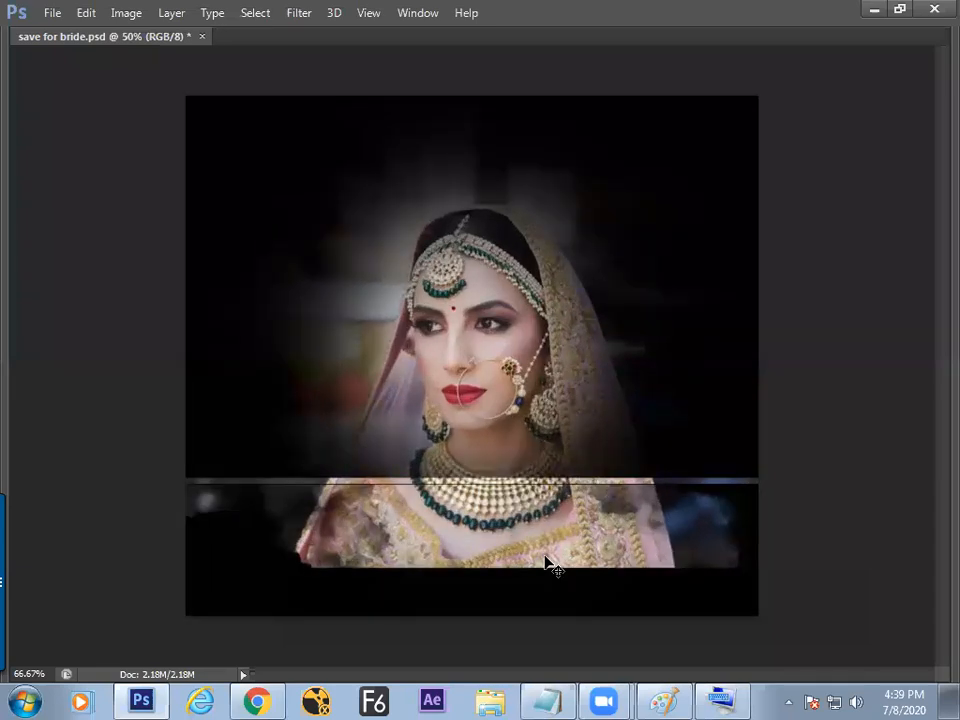
left_click_drag(490, 558, 523, 411)
key("Tab")
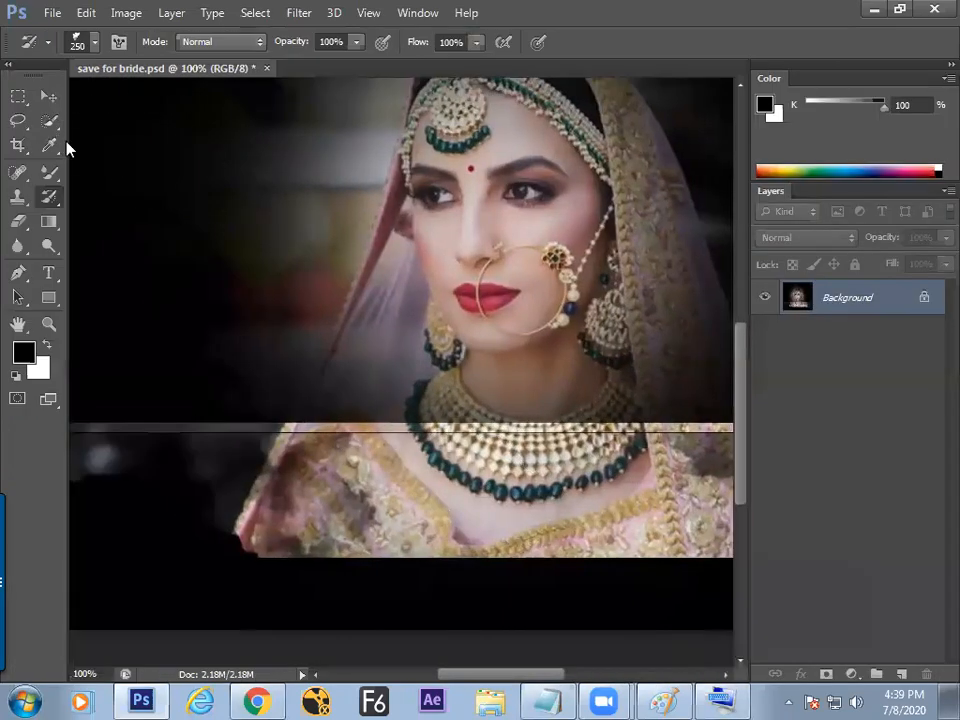
key("Tab")
left_click_drag(42, 534, 882, 545)
key("Tab")
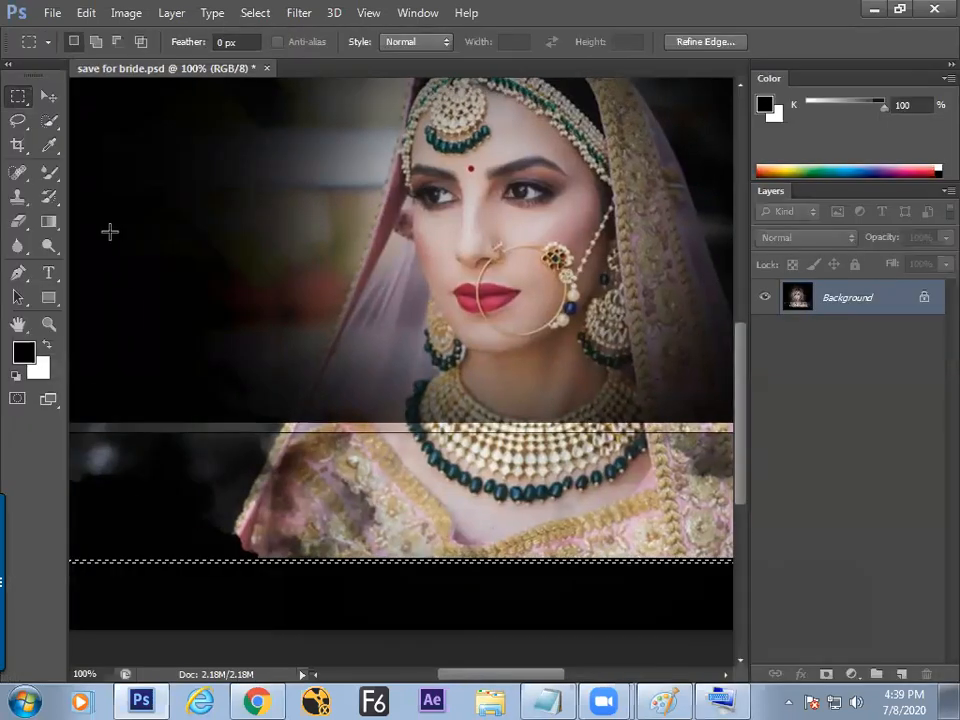
Paint the original image back inside the thin lower strip with the History Brush and clear the selection.
left_click(50, 193)
key("Tab")
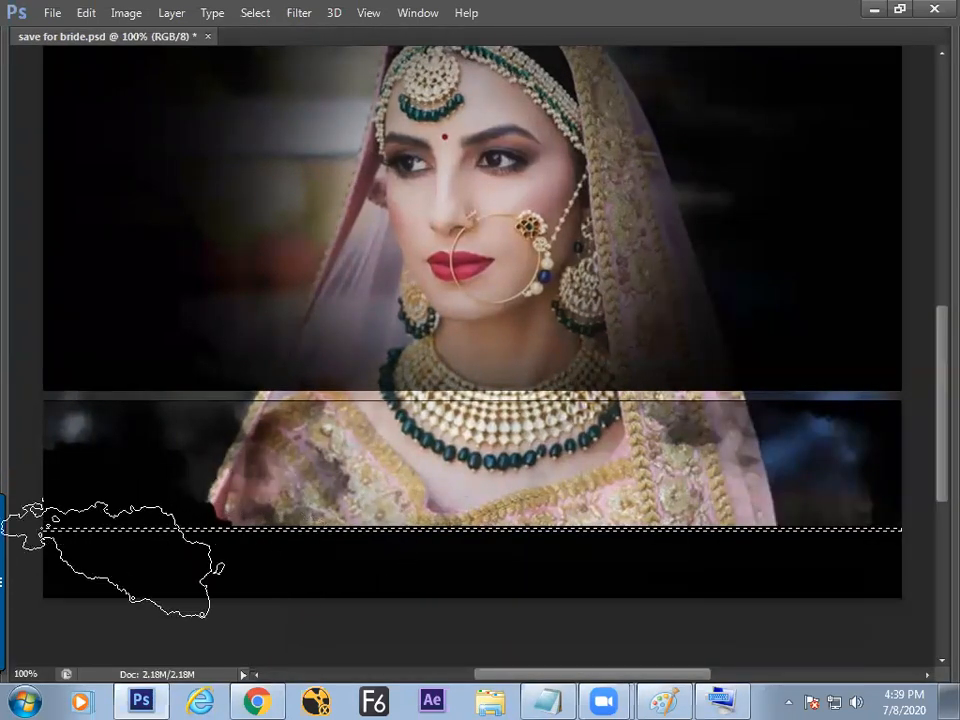
key("Tab")
key("Tab")
mouse_move(550, 454)
left_mouse_down()
mouse_move(563, 422)
mouse_move(545, 474)
left_mouse_up()
key("ctrl+minus")
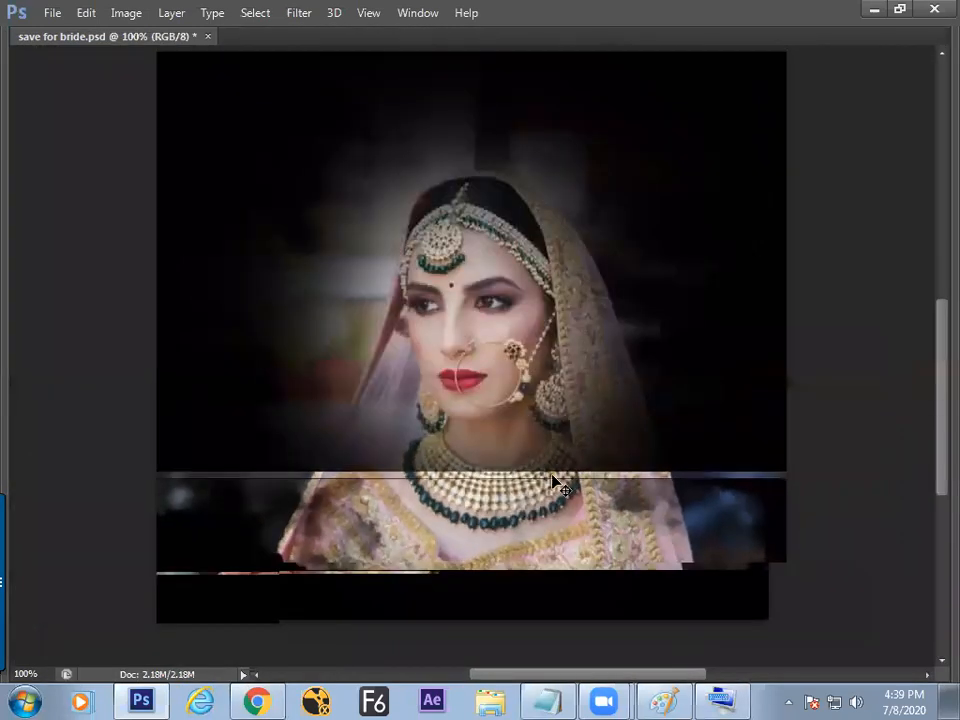
key("Tab")
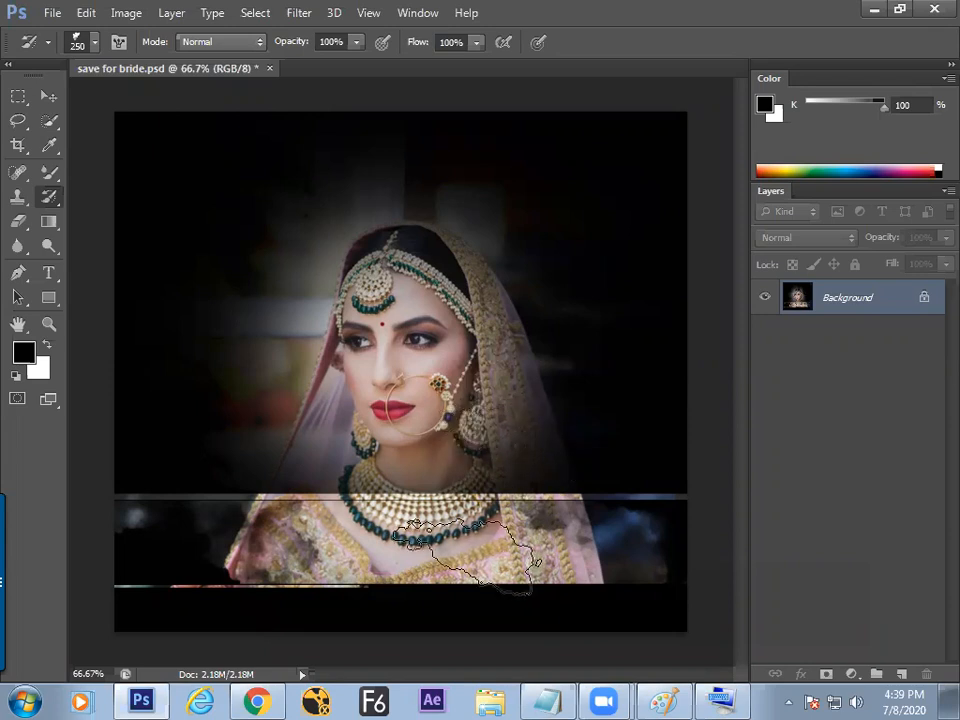
key("Tab")
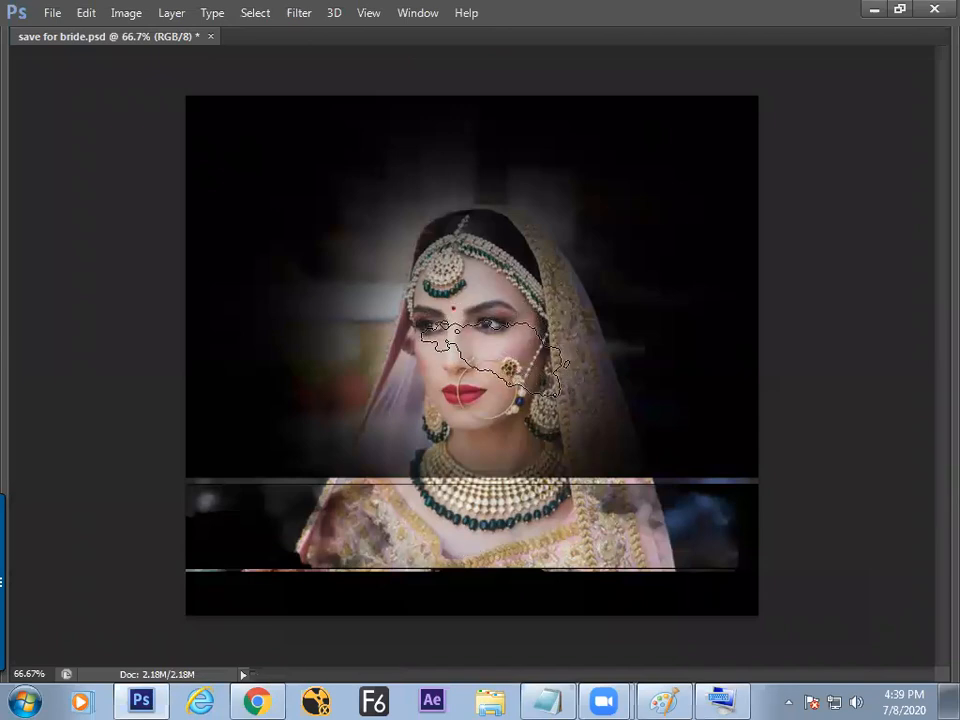
Paste the full original bride photo as a new layer, scale it to a thumbnail and place it in the upper-right corner.
key("ctrl+z")
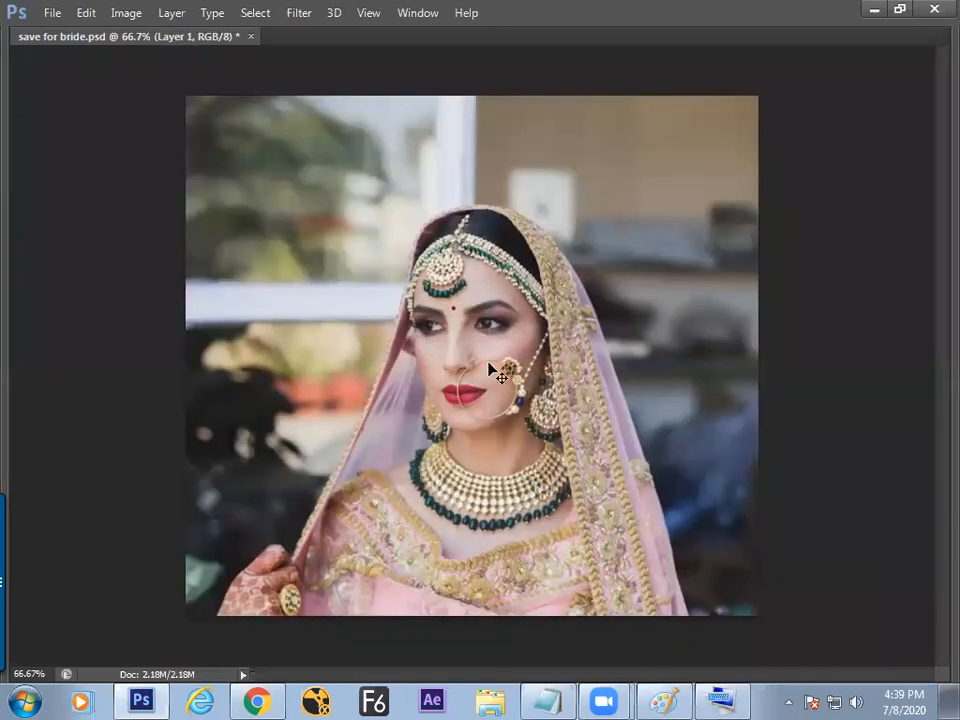
key("ctrl+t")
left_click_drag(757, 95, 541, 294)
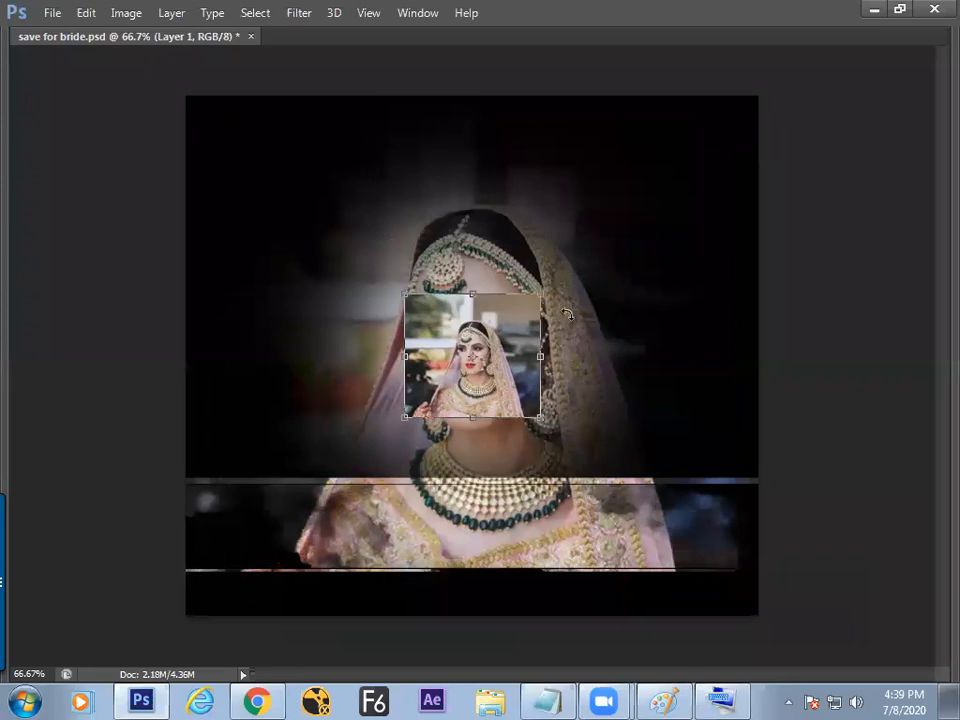
left_click_drag(500, 362, 708, 181)
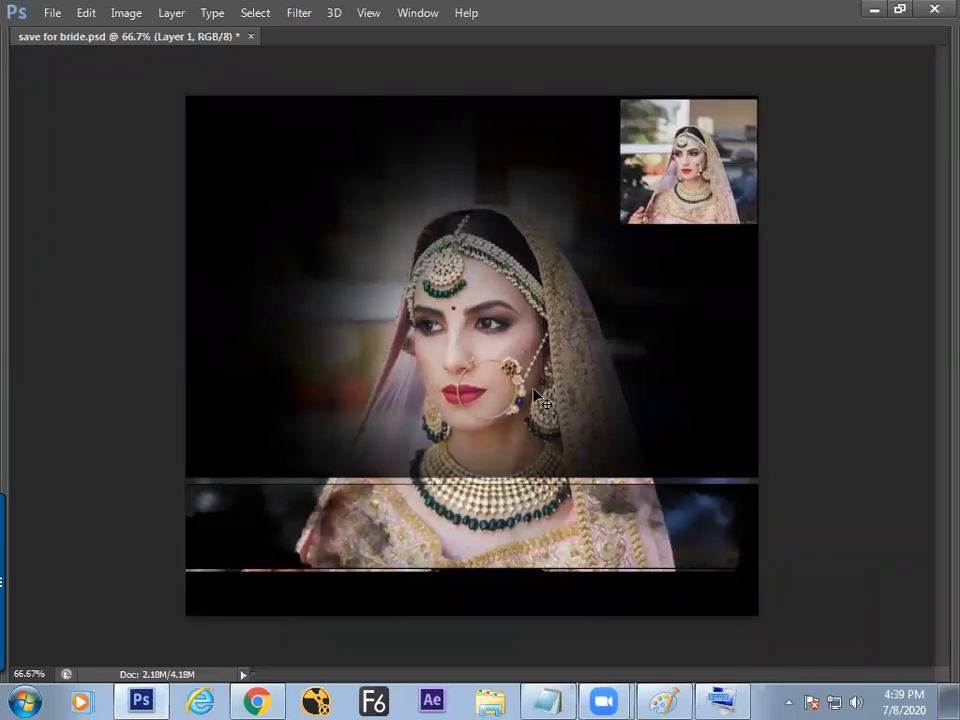
Change the screen mode and switch to the Paint window with the handwritten History Brush notes.
key("Tab")
key("Tab")
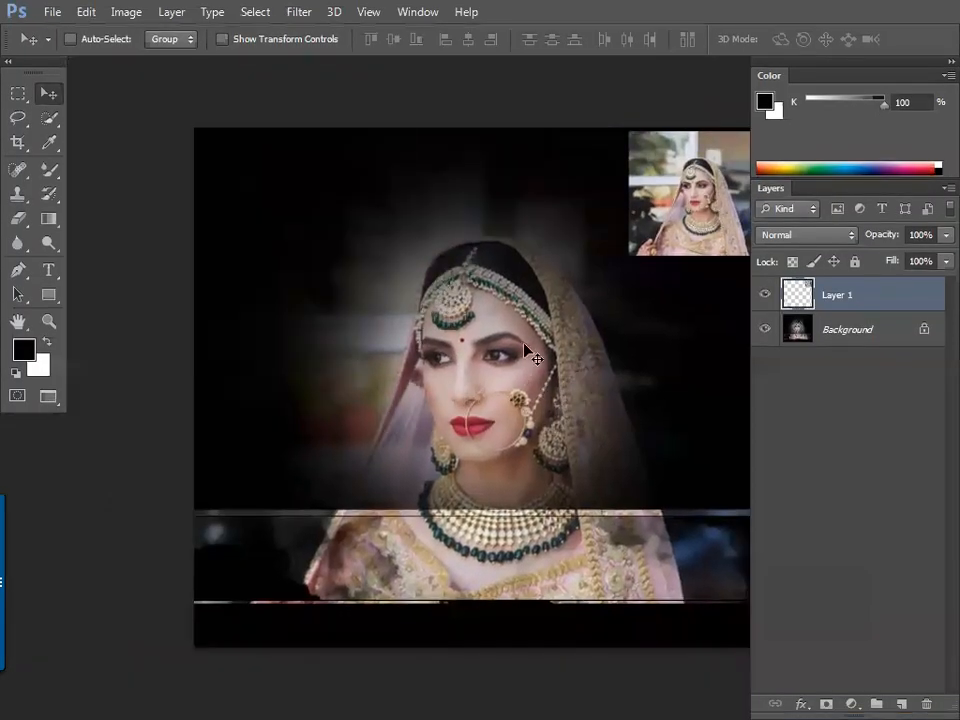
key("f")
left_click(663, 700)
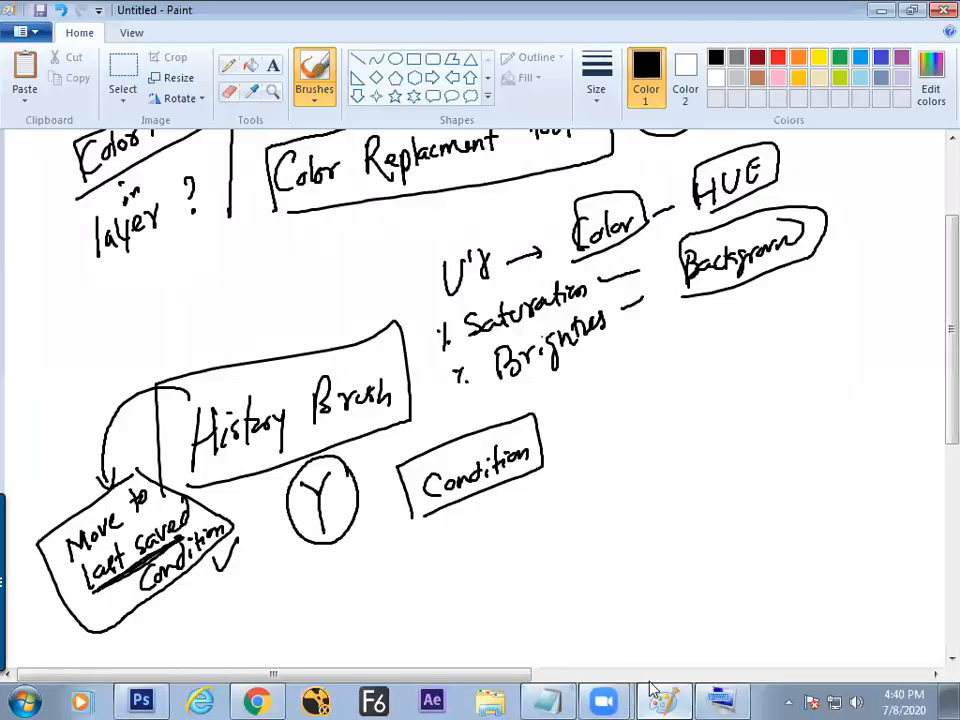
Tick the Mixture Brush and Color Replacement tool notes, and draw an arrow from the History Brush box to a circled 5.
scroll(935, 325, "up", 5)
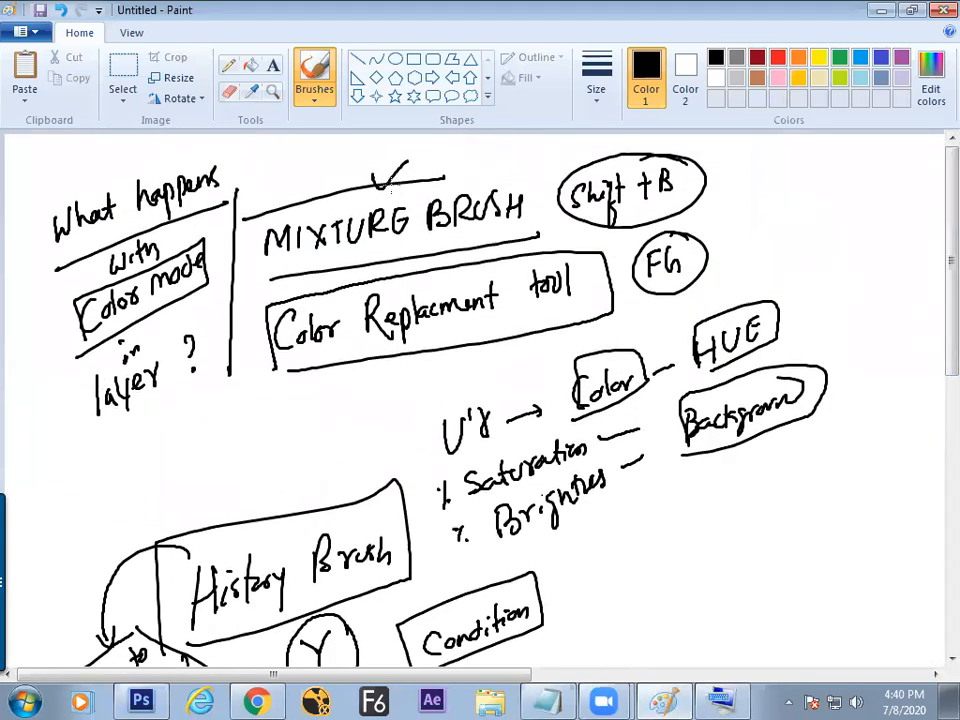
left_click_drag(343, 291, 372, 284)
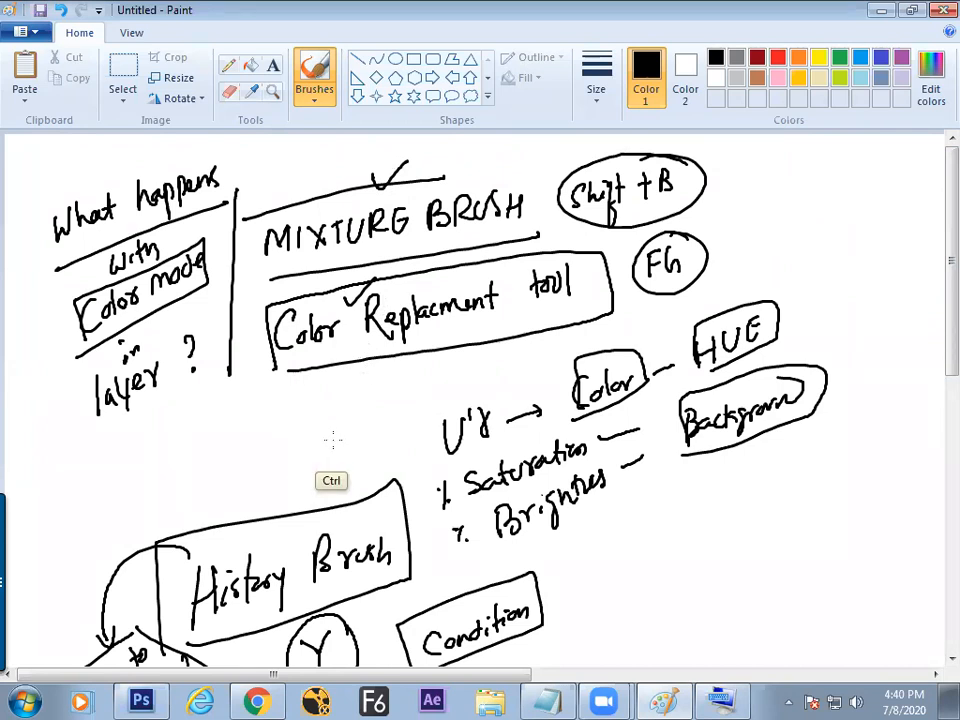
scroll(933, 309, "down", 3)
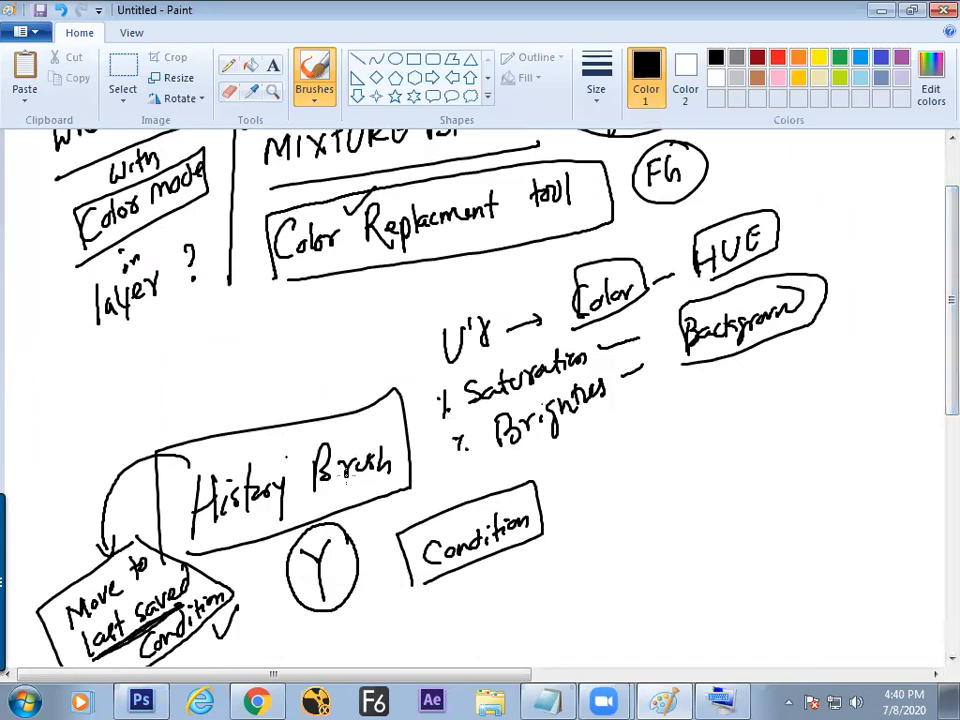
left_click_drag(300, 676, 335, 677)
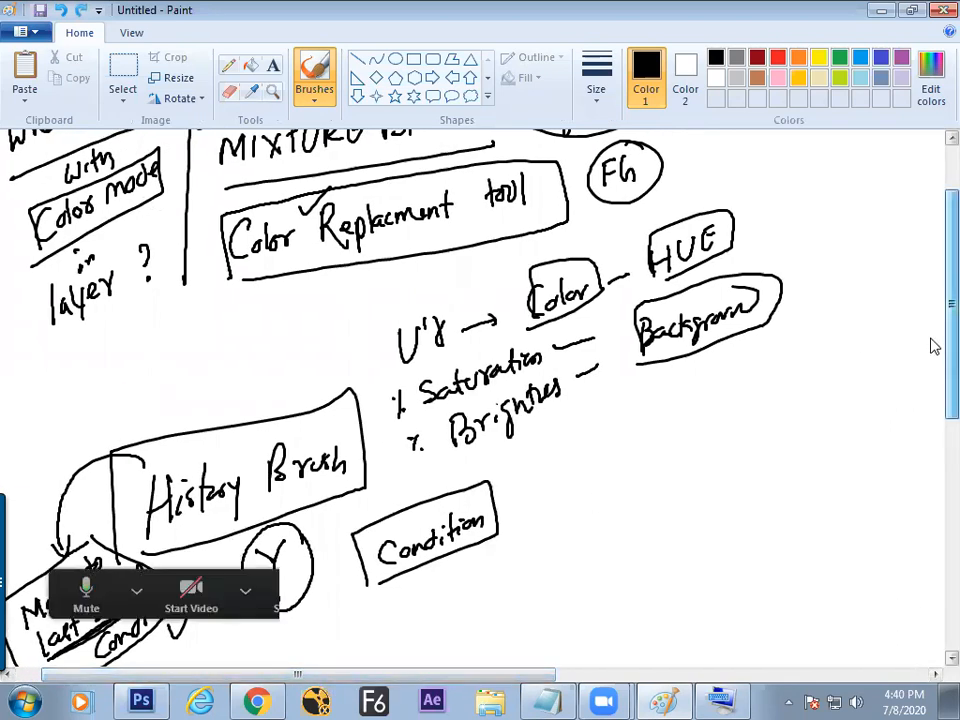
scroll(936, 343, "down", 3)
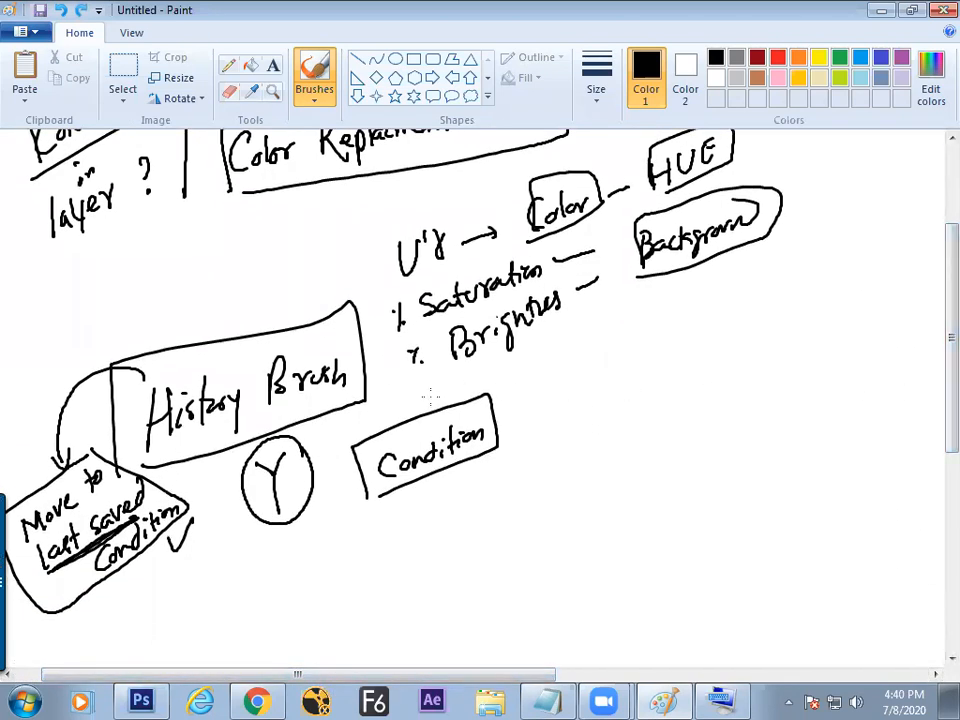
left_click_drag(370, 393, 541, 400)
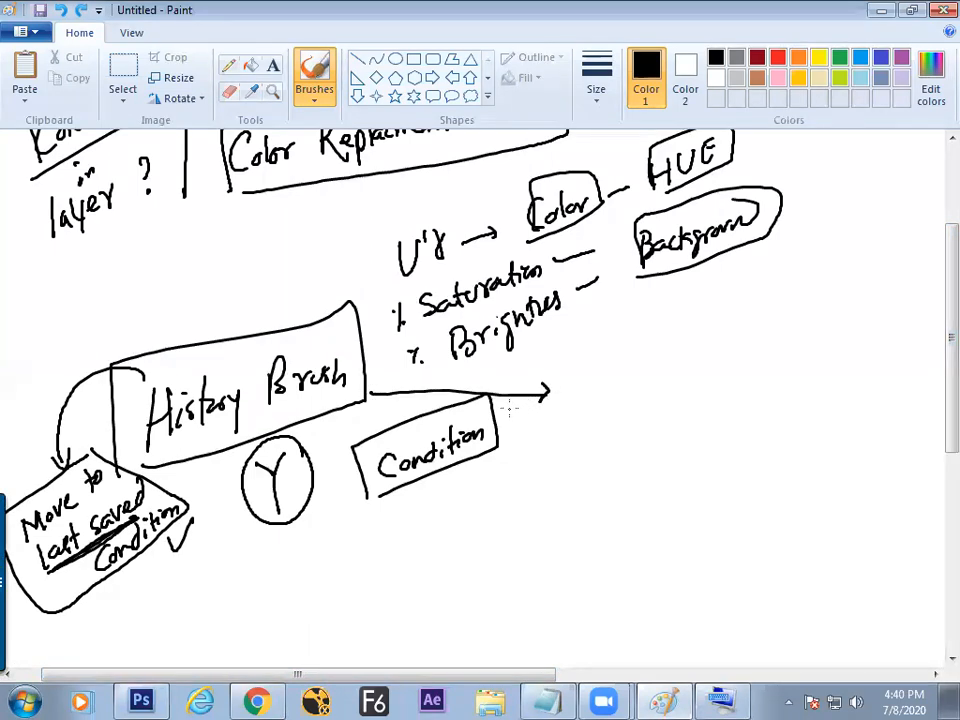
mouse_move(575, 366)
left_mouse_down()
mouse_move(588, 362)
mouse_move(600, 396)
mouse_move(559, 392)
left_mouse_up()
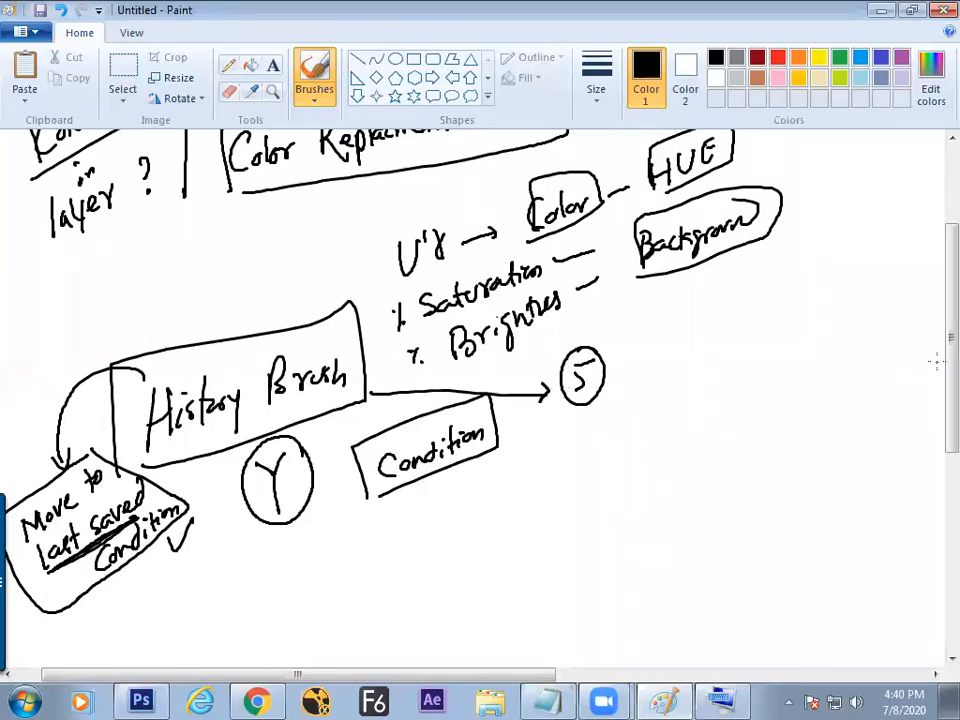
Tick the Y shortcut note, write "Ctrl-Z = One Step" below the circled 5 and draw a rounded outline around it.
scroll(934, 400, "down", 3)
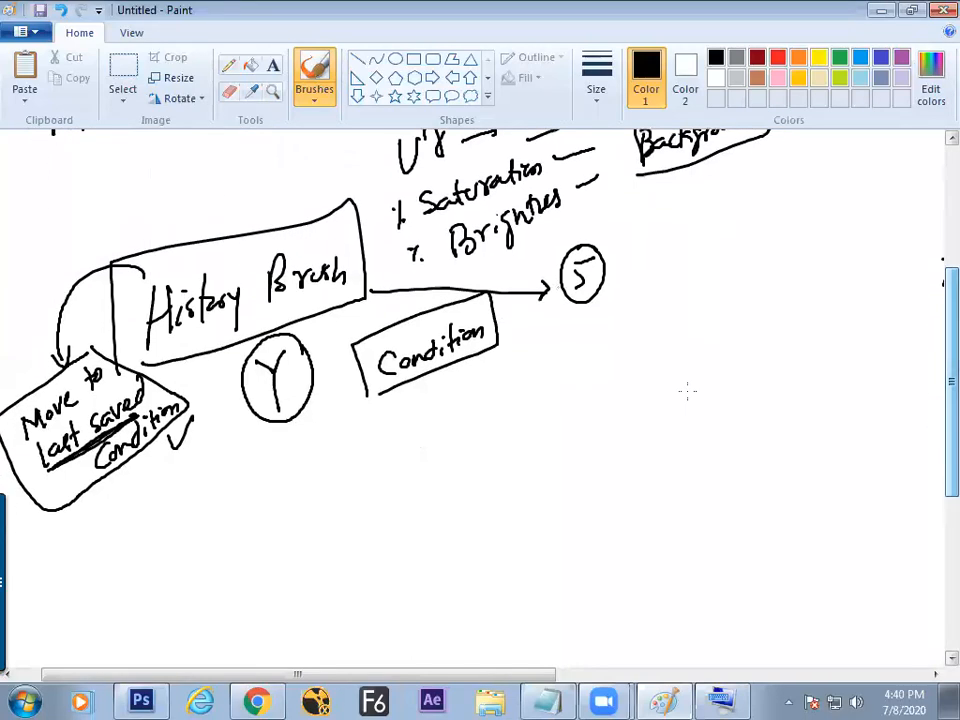
left_click_drag(307, 329, 340, 315)
mouse_move(606, 322)
left_mouse_down()
mouse_move(596, 346)
mouse_move(615, 345)
mouse_move(624, 324)
left_mouse_up()
mouse_move(626, 345)
left_mouse_down()
mouse_move(642, 328)
mouse_move(643, 342)
mouse_move(729, 338)
left_mouse_up()
mouse_move(731, 325)
left_mouse_down()
mouse_move(746, 308)
mouse_move(797, 322)
left_mouse_up()
key("ctrl+z")
key("ctrl+z")
mouse_move(812, 304)
left_mouse_down()
mouse_move(813, 318)
mouse_move(847, 312)
left_mouse_up()
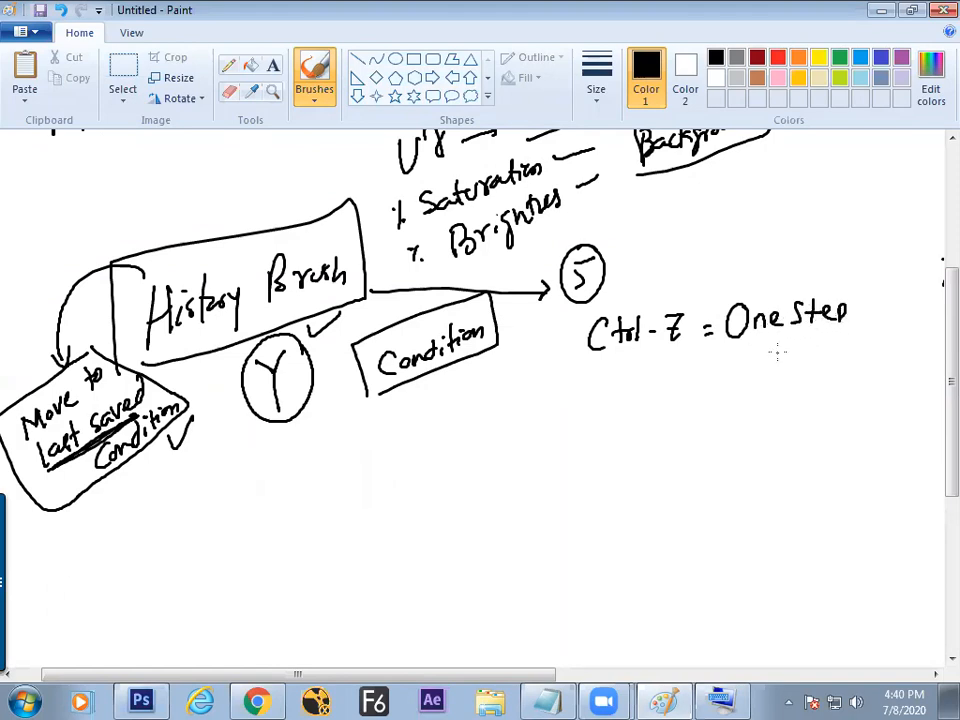
key("alt+Tab")
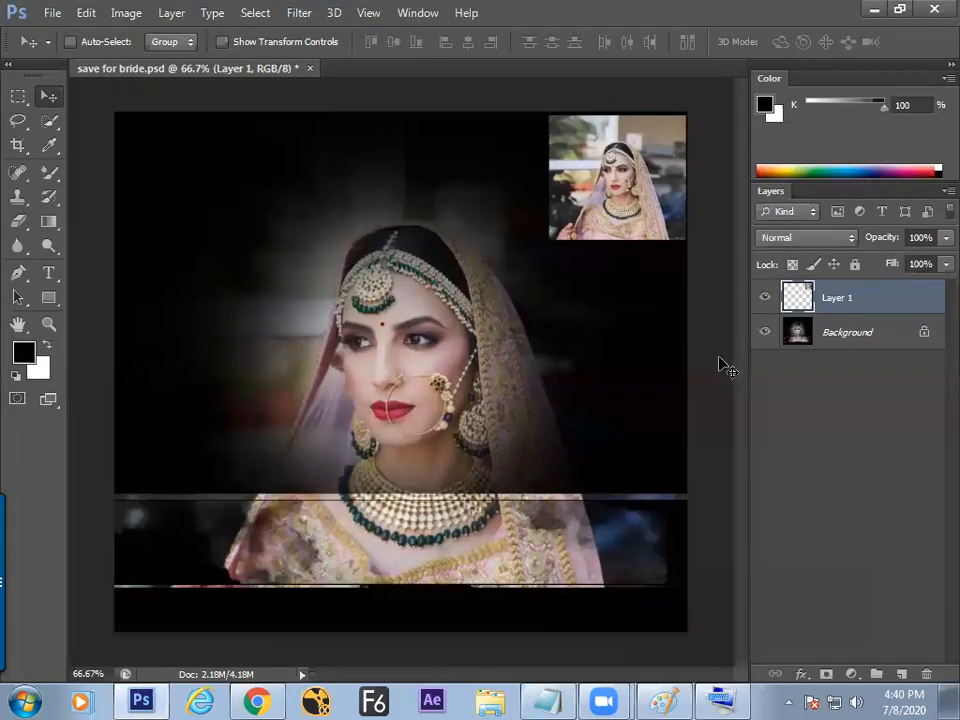
key("alt+Tab")
mouse_move(589, 366)
left_mouse_down()
mouse_move(842, 352)
mouse_move(873, 327)
mouse_move(872, 307)
mouse_move(812, 276)
mouse_move(582, 307)
left_mouse_up()
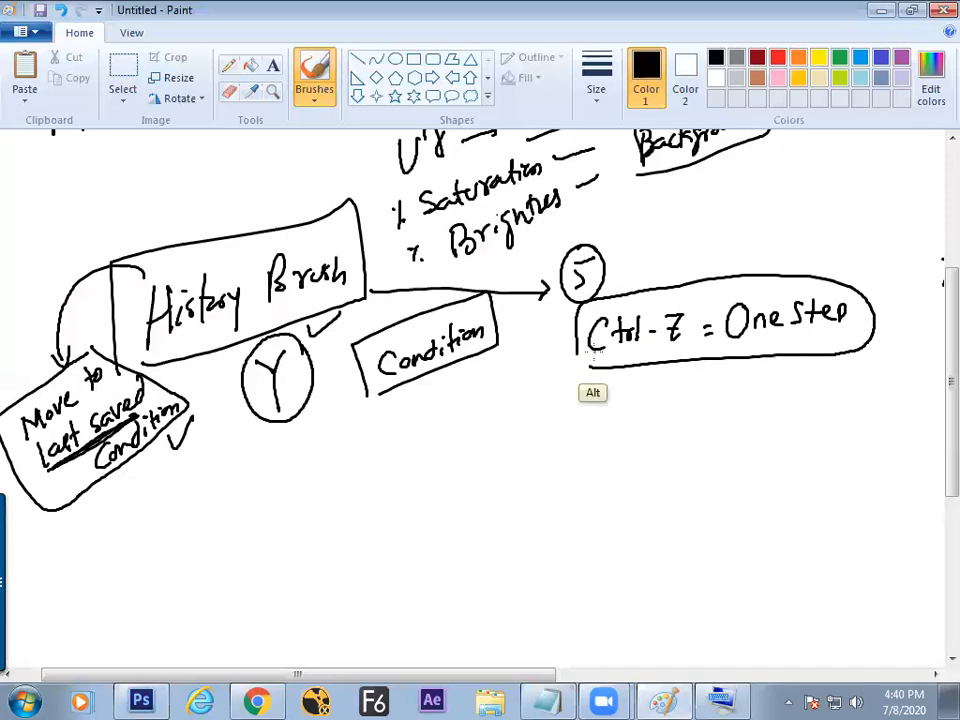
Switch to Photoshop, undo the last move of the bride thumbnail layer and redo it.
key("alt+Tab")
left_click(86, 13)
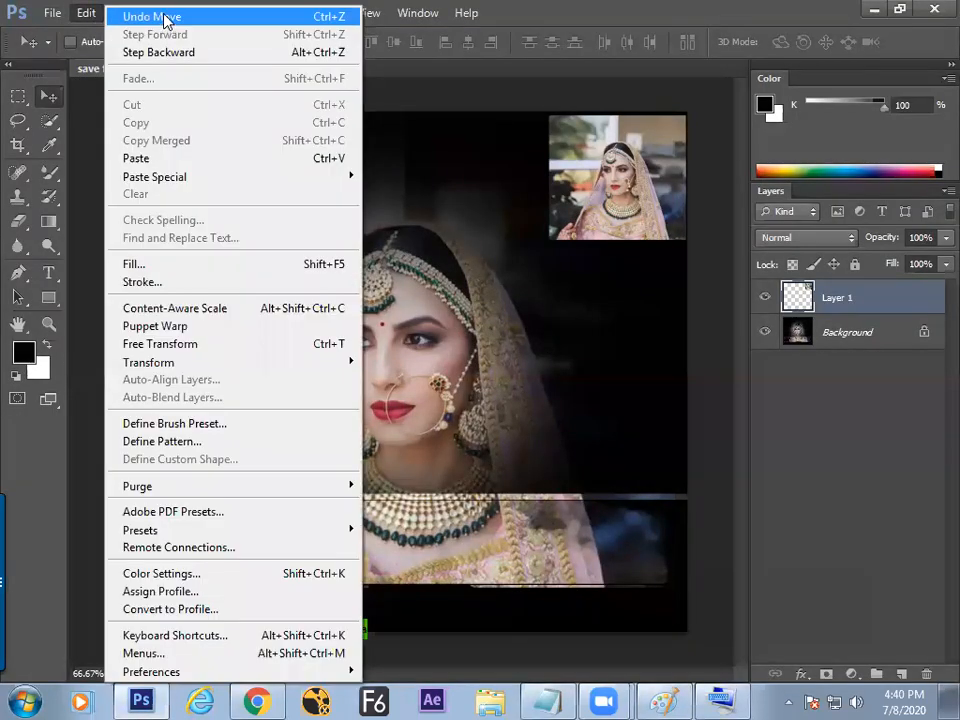
left_click(192, 14)
key("ctrl+alt+z")
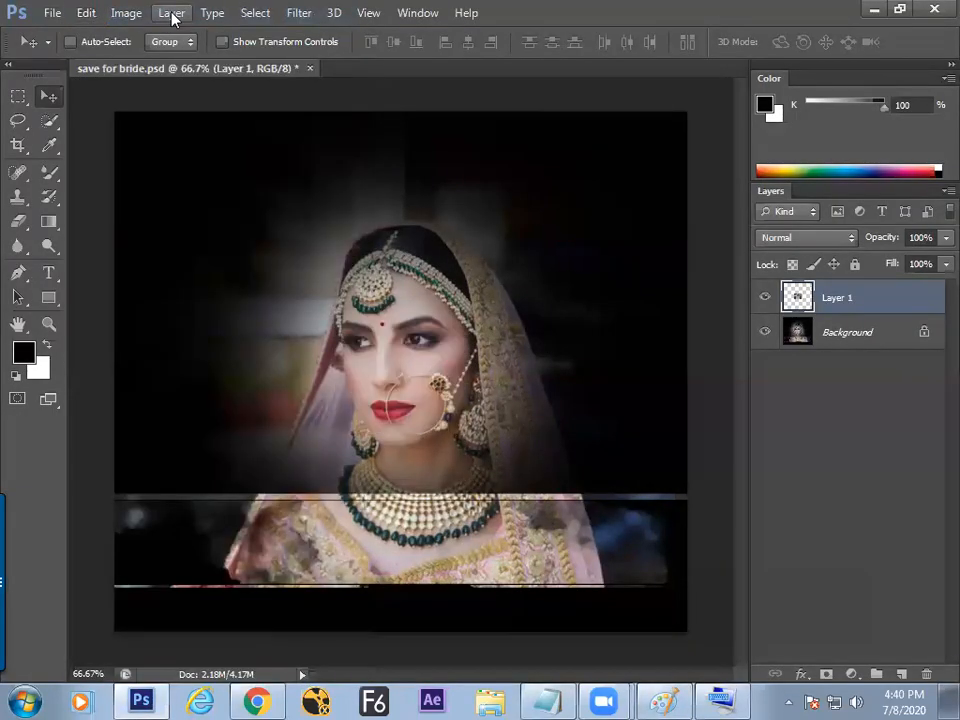
key("ctrl+shift+z")
key("ctrl+shift+z")
Switch to Paint, number the Ctrl-Z note with a circled 1 and add a circled 2 below it.
key("alt+Tab")
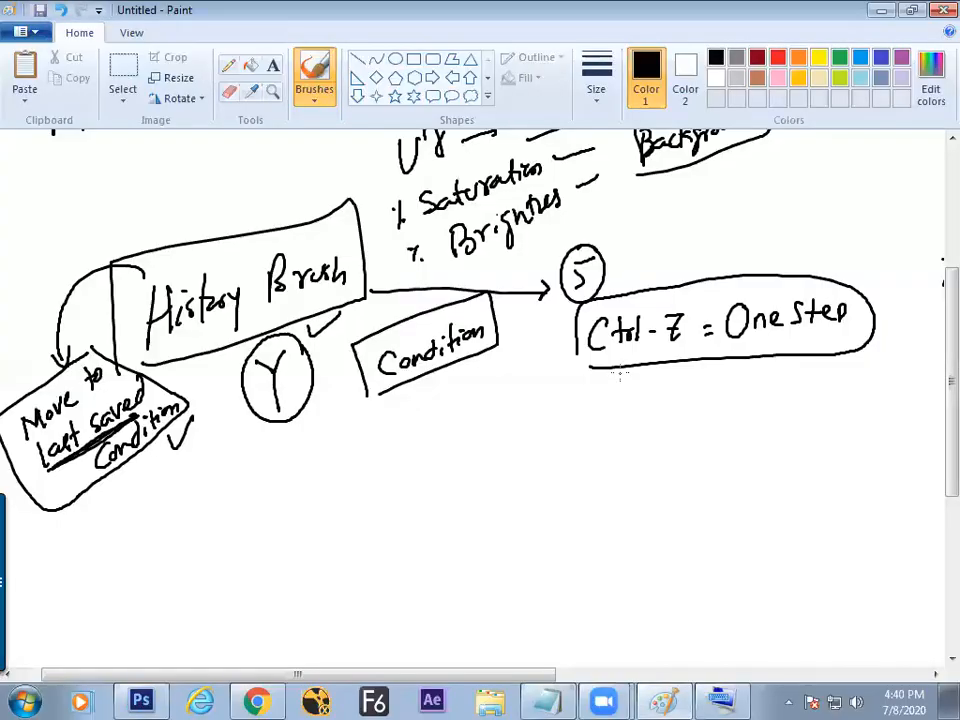
mouse_move(552, 328)
left_mouse_down()
mouse_move(542, 359)
mouse_move(552, 330)
left_mouse_up()
left_click_drag(543, 332, 544, 352)
left_click_drag(534, 410, 550, 430)
mouse_move(543, 395)
left_mouse_down()
mouse_move(522, 424)
mouse_move(543, 395)
left_mouse_up()
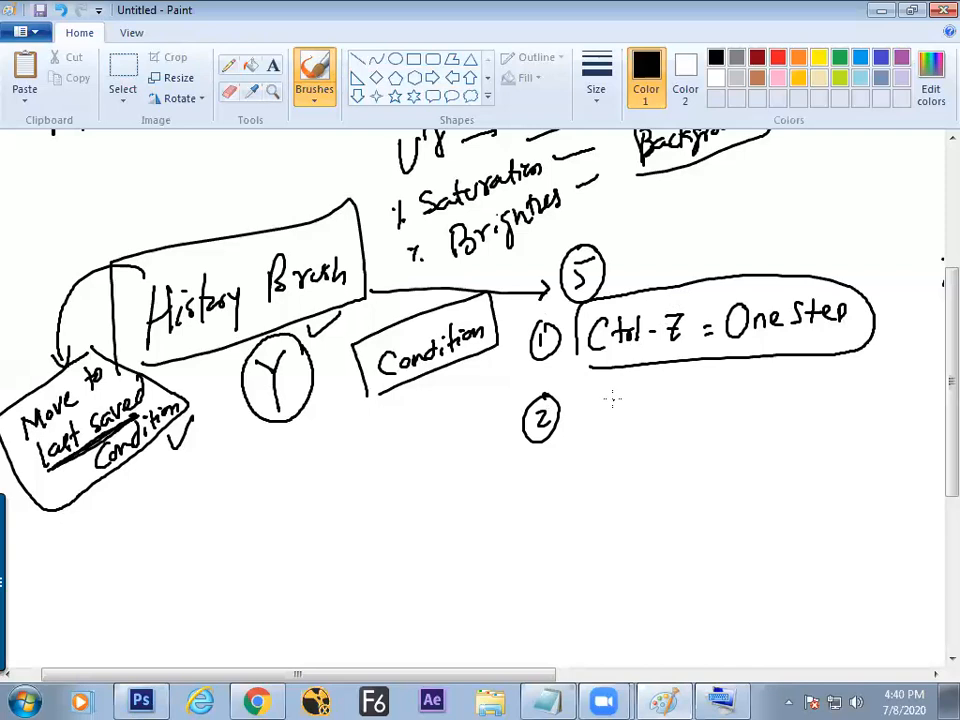
left_click_drag(614, 401, 612, 425)
Switch to Photoshop and step backward repeatedly to remove the pasted bride thumbnail layer.
key("alt+Tab")
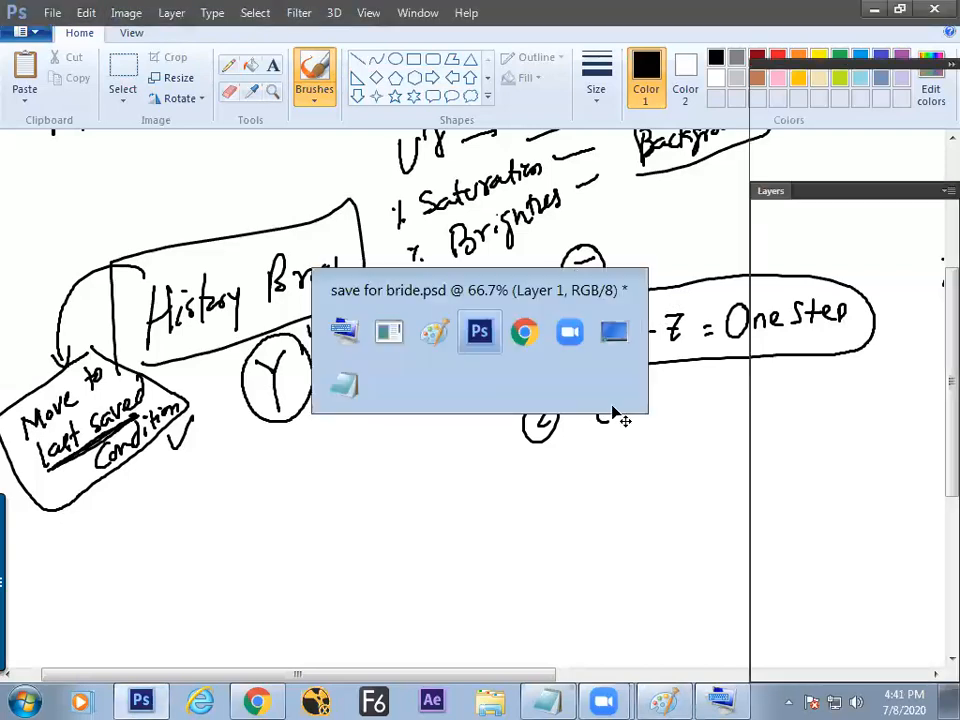
left_click(86, 13)
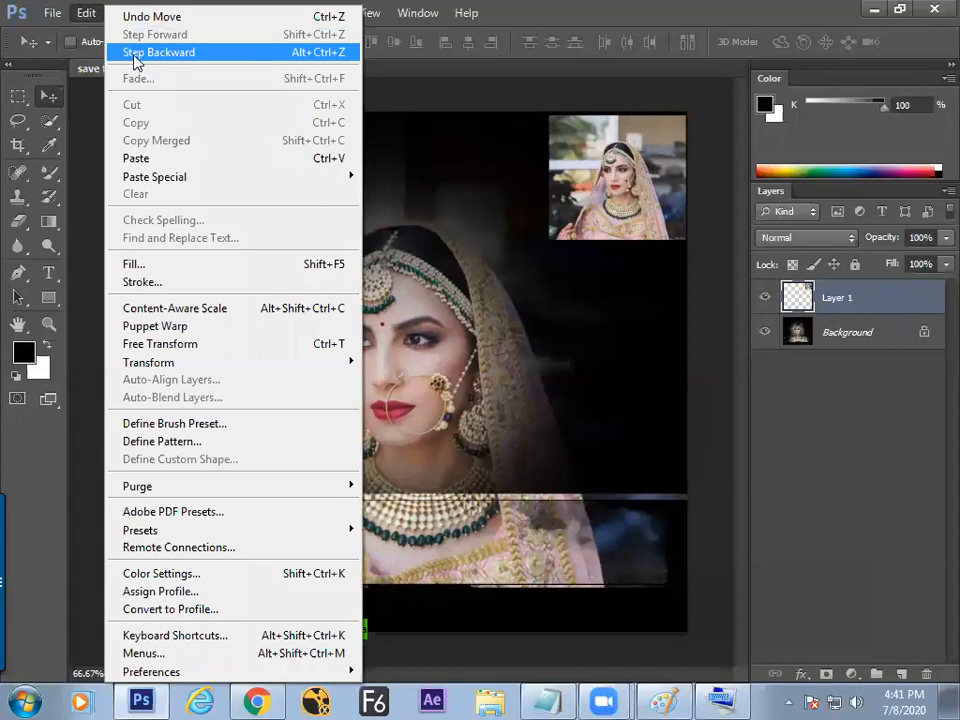
left_click(135, 56)
key("ctrl+alt+z")
key("ctrl+alt+z")
key("ctrl+alt+z")
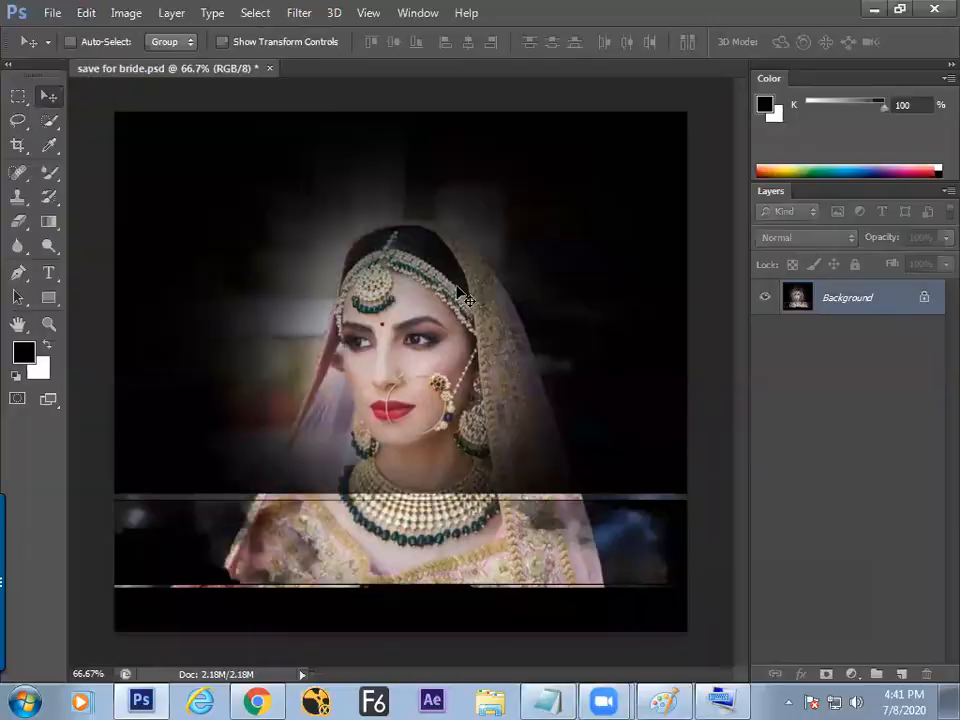
Switch to Paint and handwrite "Alt+Ctrl+Z = multistep Back" beside the circled 2.
key("alt+Tab")
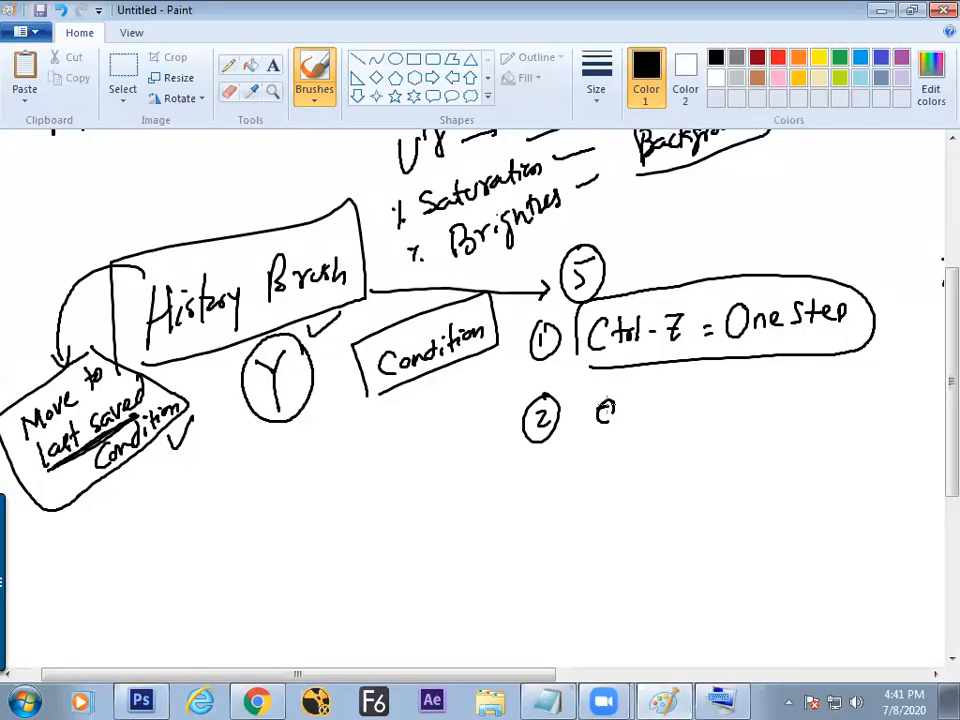
left_click_drag(621, 405, 635, 401)
left_click_drag(638, 403, 647, 408)
mouse_move(670, 387)
left_mouse_down()
mouse_move(659, 391)
mouse_move(669, 406)
left_mouse_up()
mouse_move(675, 381)
left_mouse_down()
mouse_move(678, 403)
mouse_move(684, 387)
left_mouse_up()
mouse_move(691, 380)
left_mouse_down()
mouse_move(771, 391)
mouse_move(816, 391)
left_mouse_up()
mouse_move(828, 373)
left_mouse_down()
mouse_move(829, 390)
mouse_move(834, 379)
left_mouse_up()
left_click_drag(833, 386, 847, 396)
mouse_move(846, 378)
left_mouse_down()
mouse_move(847, 387)
mouse_move(872, 380)
left_mouse_up()
mouse_move(871, 364)
left_mouse_down()
mouse_move(873, 380)
mouse_move(902, 378)
left_mouse_up()
left_click_drag(906, 362, 907, 378)
left_click_drag(913, 367, 918, 375)
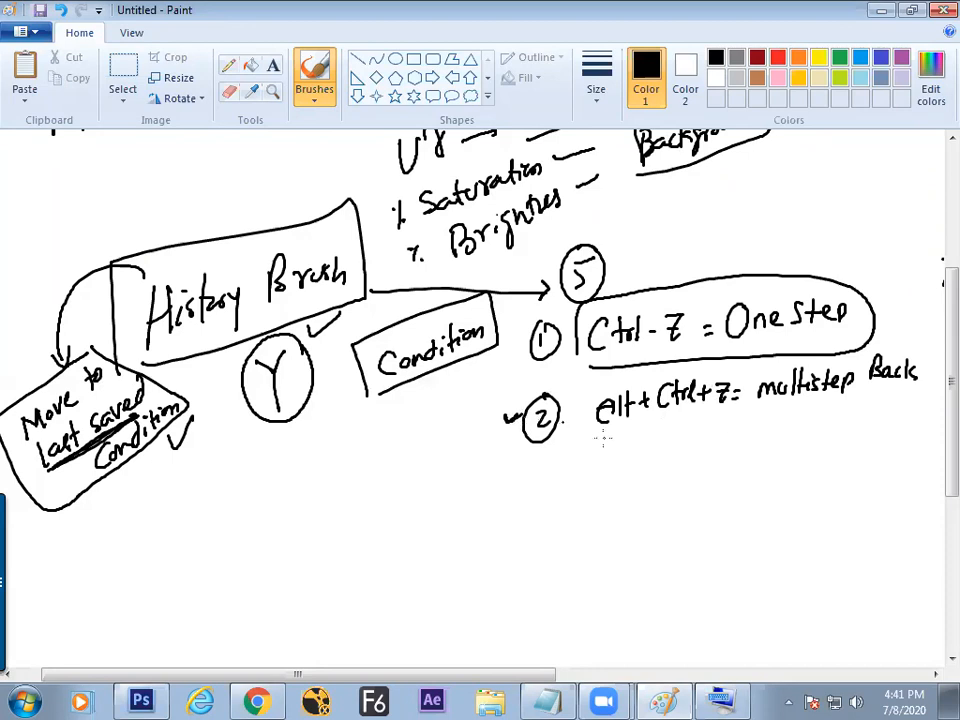
Handwrite "20 Step" below the multistep Back note.
left_click_drag(729, 443, 741, 458)
mouse_move(751, 438)
left_mouse_down()
mouse_move(767, 456)
mouse_move(788, 457)
left_mouse_up()
left_click_drag(781, 444, 805, 456)
left_click_drag(808, 440, 816, 448)
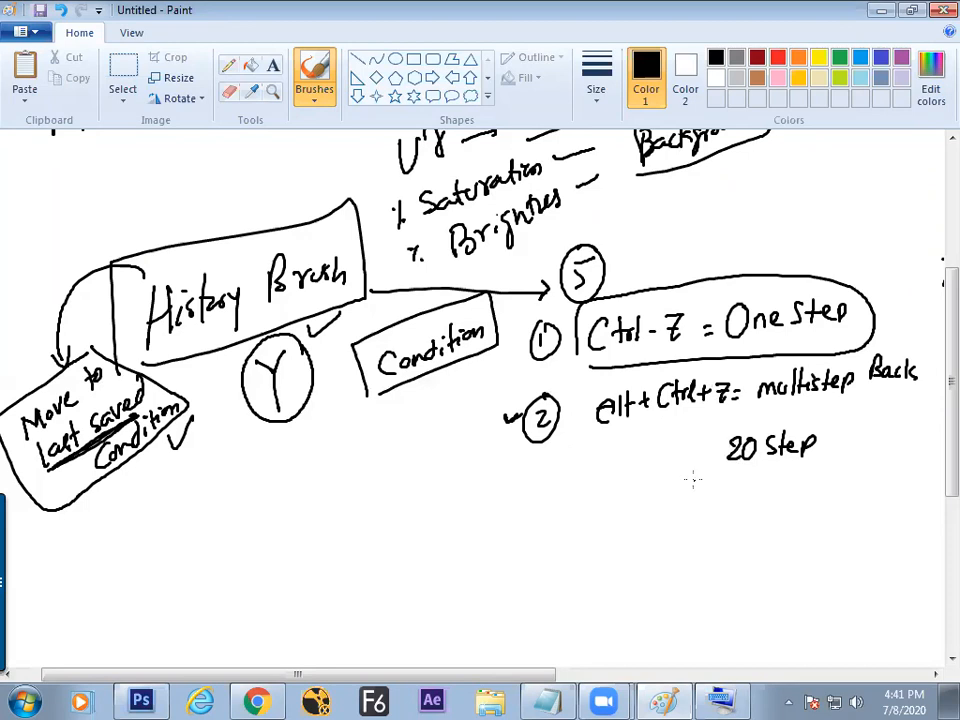
Switch to Photoshop, open the Performance preferences and reposition the dialog to show the History & Cache settings.
key("alt+Tab")
left_click(86, 12)
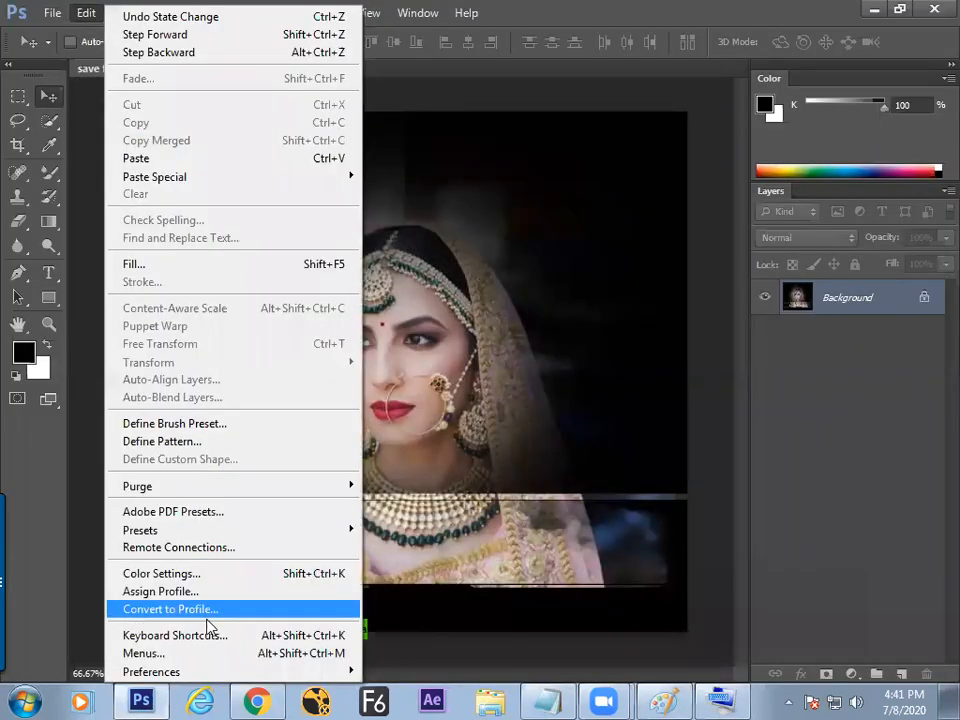
mouse_move(208, 679)
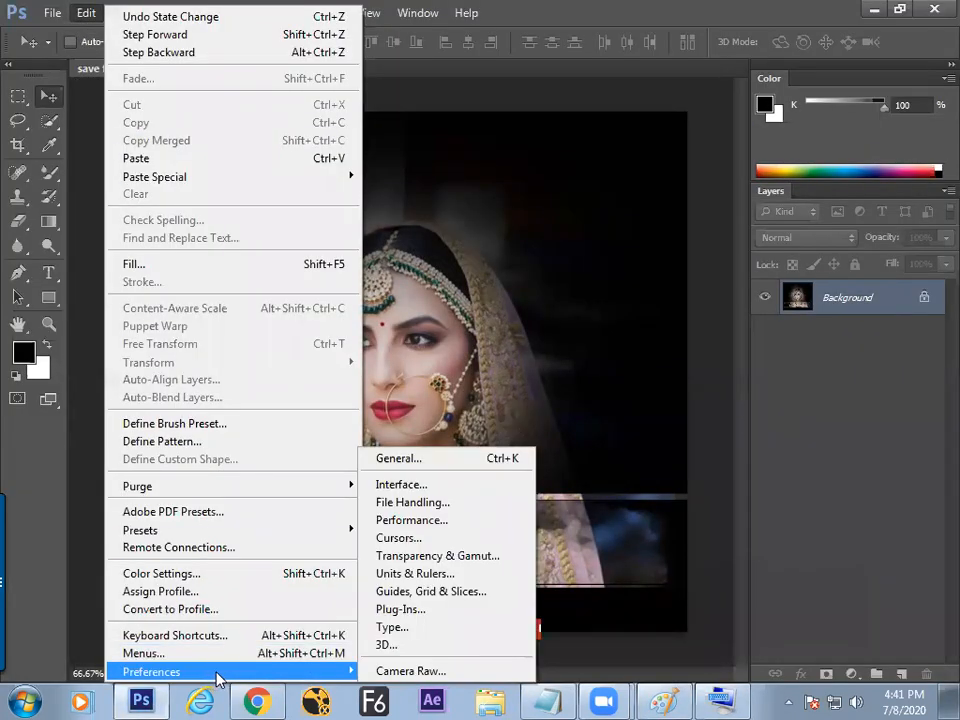
left_click(459, 531)
left_click_drag(525, 302, 563, 113)
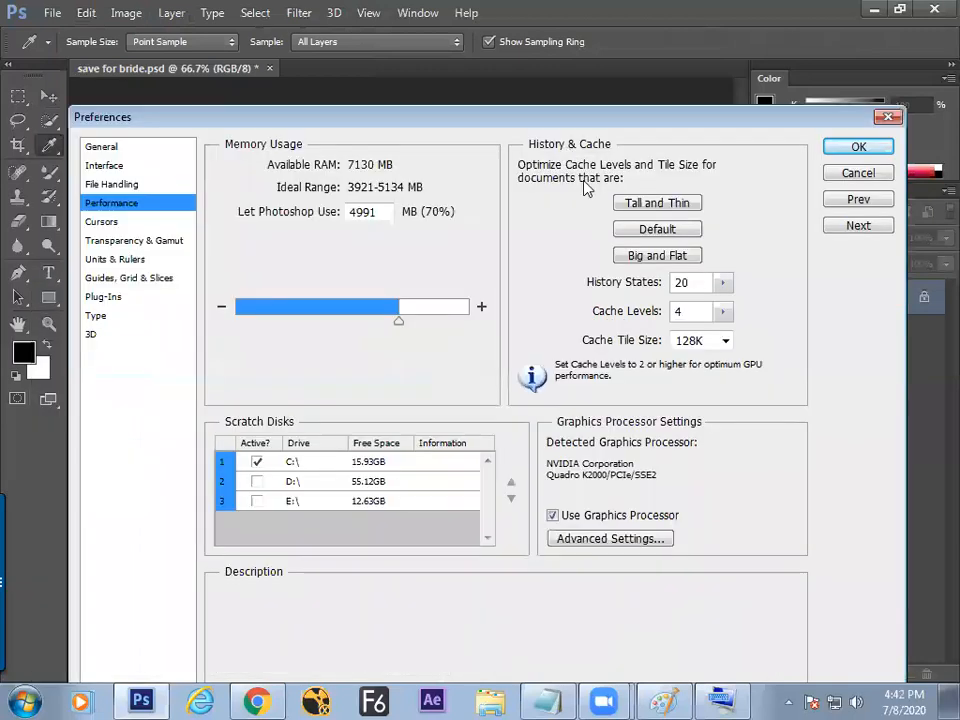
Try higher History States values, set History States back to 20 and accept the preferences.
left_click(725, 285)
left_click_drag(724, 304, 797, 306)
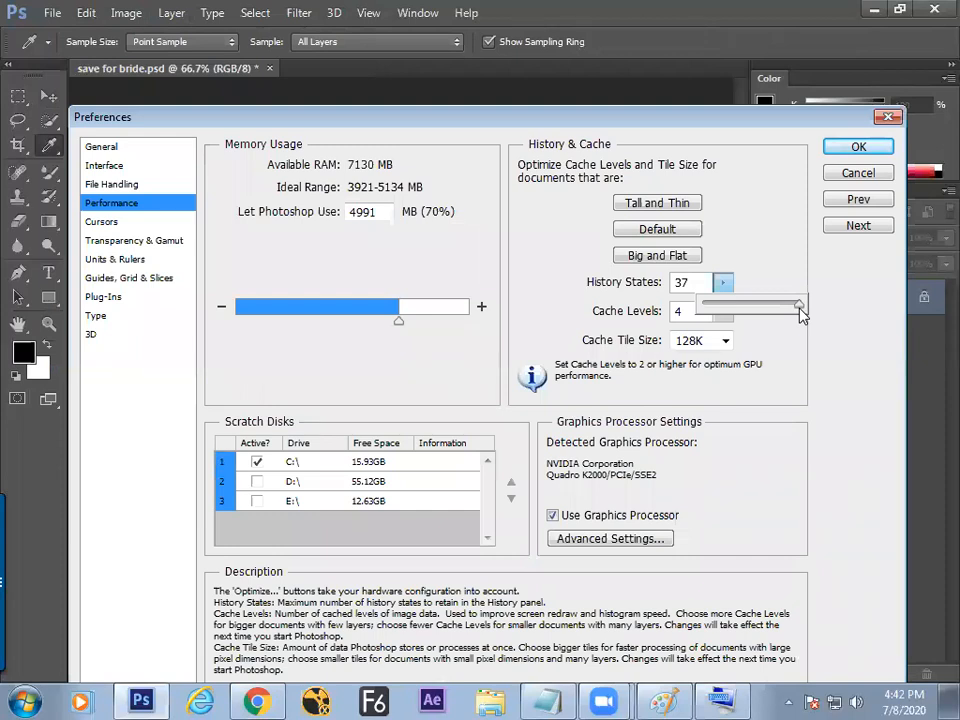
mouse_move(798, 307)
left_mouse_down()
mouse_move(784, 306)
mouse_move(792, 307)
left_mouse_up()
left_click_drag(798, 310, 725, 310)
left_click(843, 149)
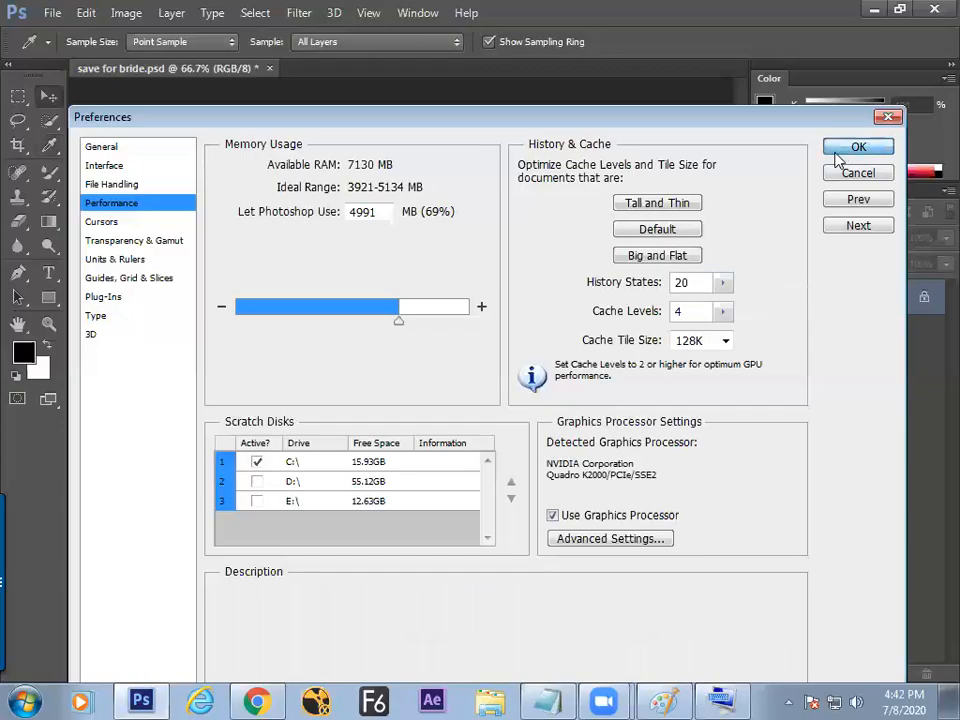
Switch to Paint and handwrite "Edit - Preferance - Performance" below the 20 Step note.
key("alt+Tab")
mouse_move(560, 507)
left_mouse_down()
mouse_move(557, 536)
mouse_move(567, 533)
left_mouse_up()
mouse_move(558, 510)
left_mouse_down()
mouse_move(567, 507)
mouse_move(567, 519)
left_mouse_up()
mouse_move(575, 517)
left_mouse_down()
mouse_move(574, 505)
mouse_move(586, 533)
mouse_move(598, 533)
left_mouse_up()
left_click_drag(591, 517, 630, 520)
mouse_move(630, 494)
left_mouse_down()
mouse_move(663, 504)
mouse_move(671, 526)
mouse_move(676, 508)
mouse_move(707, 509)
mouse_move(737, 507)
left_mouse_up()
mouse_move(738, 507)
left_mouse_down()
mouse_move(792, 492)
mouse_move(807, 505)
mouse_move(806, 494)
mouse_move(815, 501)
mouse_move(832, 488)
mouse_move(896, 490)
left_mouse_up()
Handwrite "Ctrl+K" below the Preferance note and draw a box around it.
mouse_move(663, 549)
left_mouse_down()
mouse_move(662, 566)
mouse_move(672, 565)
left_mouse_up()
mouse_move(678, 556)
left_mouse_down()
mouse_move(694, 565)
mouse_move(724, 555)
left_mouse_up()
mouse_move(715, 547)
left_mouse_down()
mouse_move(715, 563)
mouse_move(740, 566)
left_mouse_up()
mouse_move(663, 512)
left_mouse_down()
mouse_move(662, 536)
mouse_move(750, 536)
left_mouse_up()
mouse_move(750, 536)
left_mouse_down()
mouse_move(750, 576)
mouse_move(645, 581)
left_mouse_up()
left_click_drag(645, 581, 648, 537)
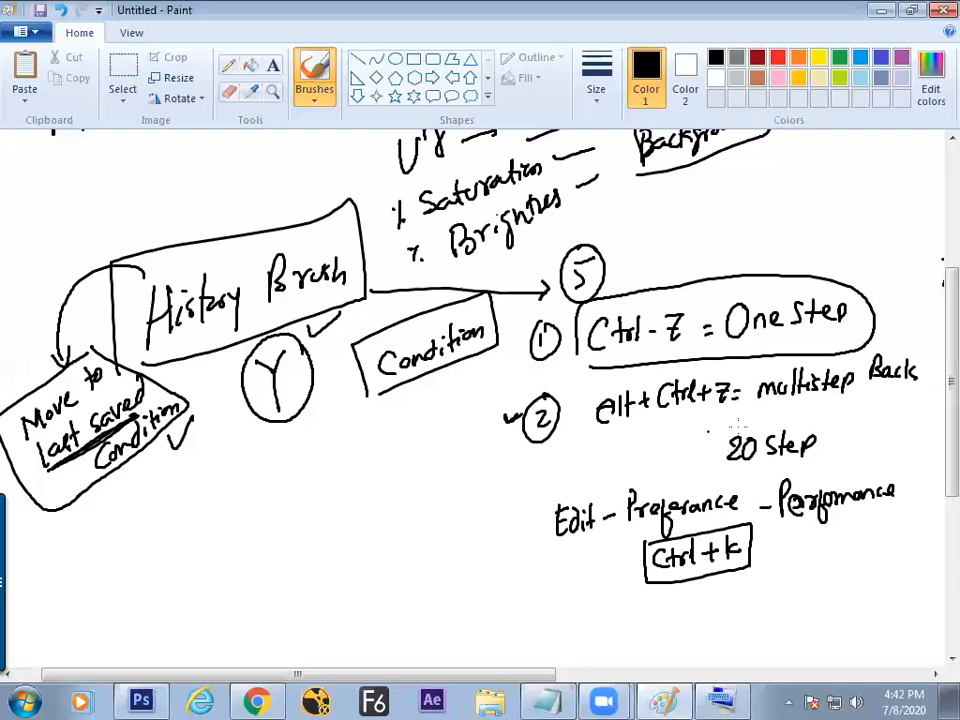
Draw an arrow from "multistep" to "Edit" and handwrite "max = 1000 Step" beside the Ctrl+K box.
mouse_move(763, 409)
left_mouse_down()
mouse_move(590, 488)
mouse_move(612, 490)
left_mouse_up()
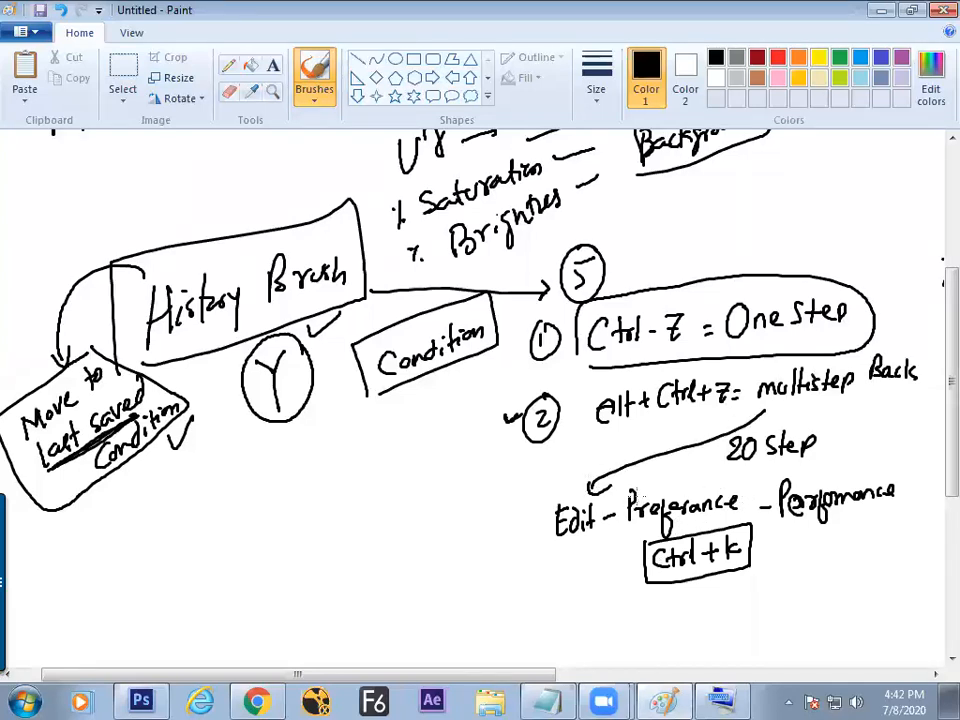
mouse_move(768, 577)
left_mouse_down()
mouse_move(774, 562)
mouse_move(818, 575)
mouse_move(838, 560)
left_mouse_up()
left_click_drag(822, 570, 838, 569)
mouse_move(849, 549)
left_mouse_down()
mouse_move(849, 579)
mouse_move(858, 555)
mouse_move(913, 556)
left_mouse_up()
left_click_drag(918, 550, 929, 549)
Add the word "default" after "20 Step" and underline "20 Step".
left_click(832, 452)
mouse_move(845, 447)
left_mouse_down()
mouse_move(847, 456)
mouse_move(884, 450)
left_mouse_up()
left_click_drag(879, 440, 889, 439)
left_click_drag(728, 461, 816, 457)
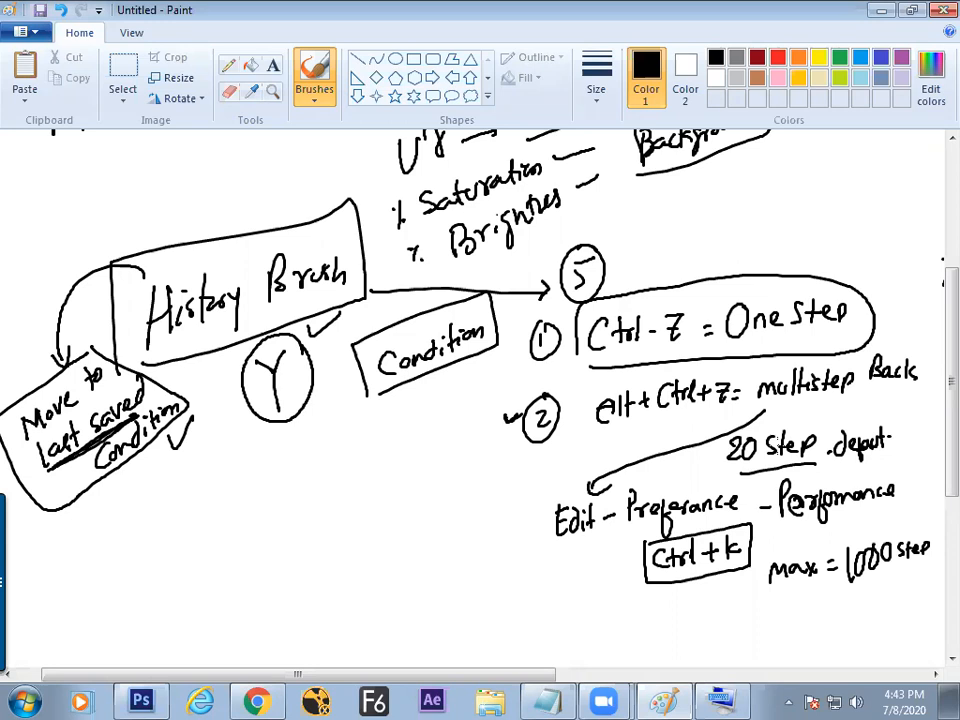
Draw a circled 3 below the multistep notes to begin the third point.
key("alt+Tab")
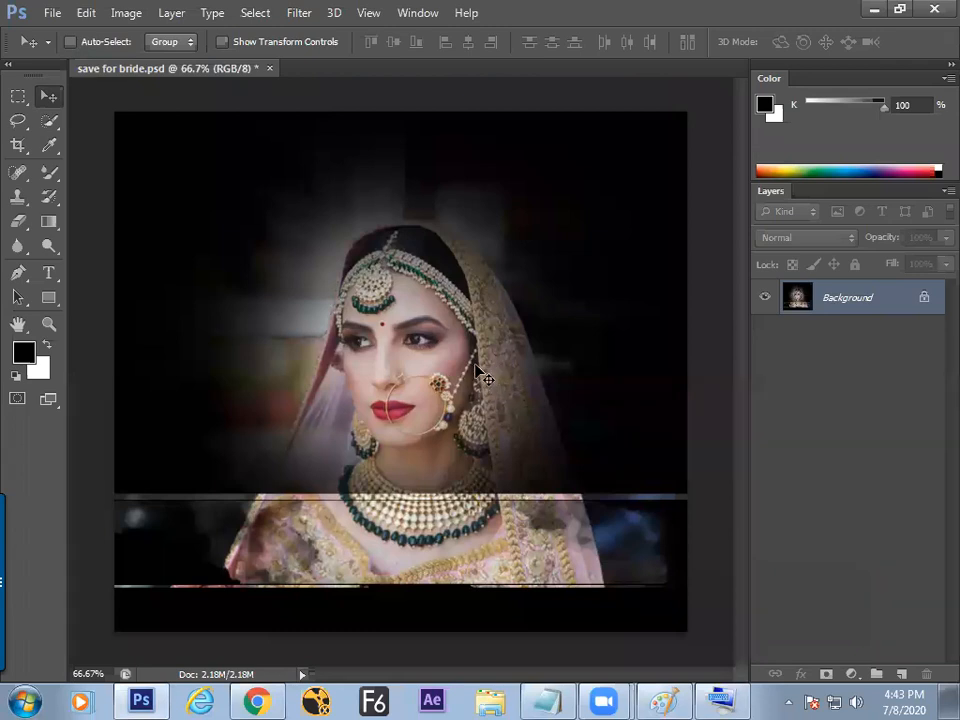
left_click(663, 702)
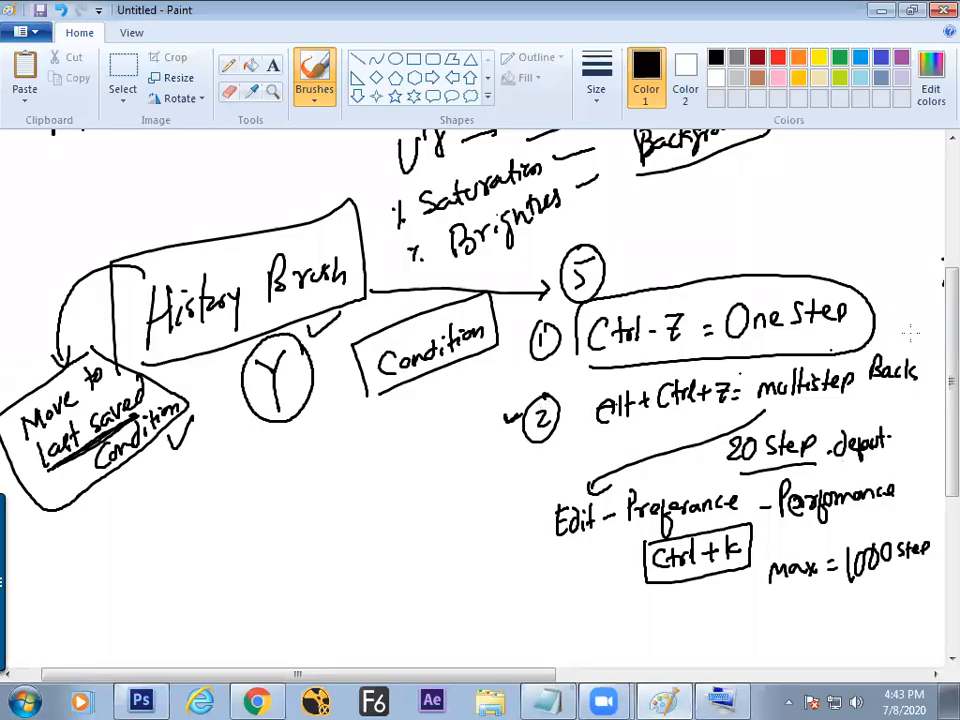
scroll(933, 349, "down", 2)
scroll(930, 349, "down", 2)
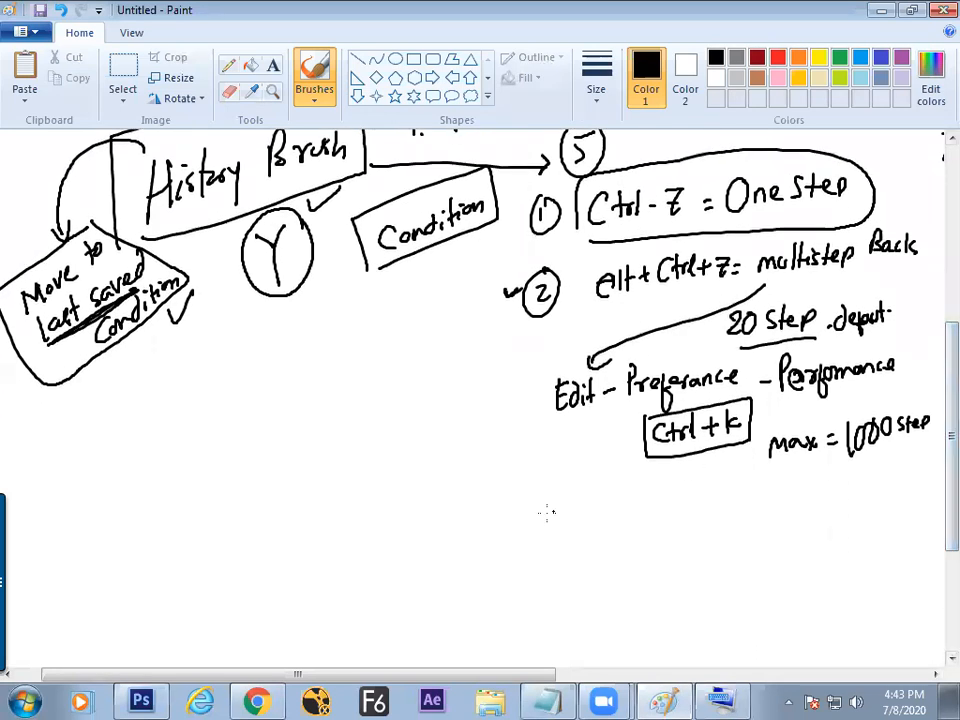
mouse_move(531, 486)
left_mouse_down()
mouse_move(538, 522)
mouse_move(545, 478)
left_mouse_up()
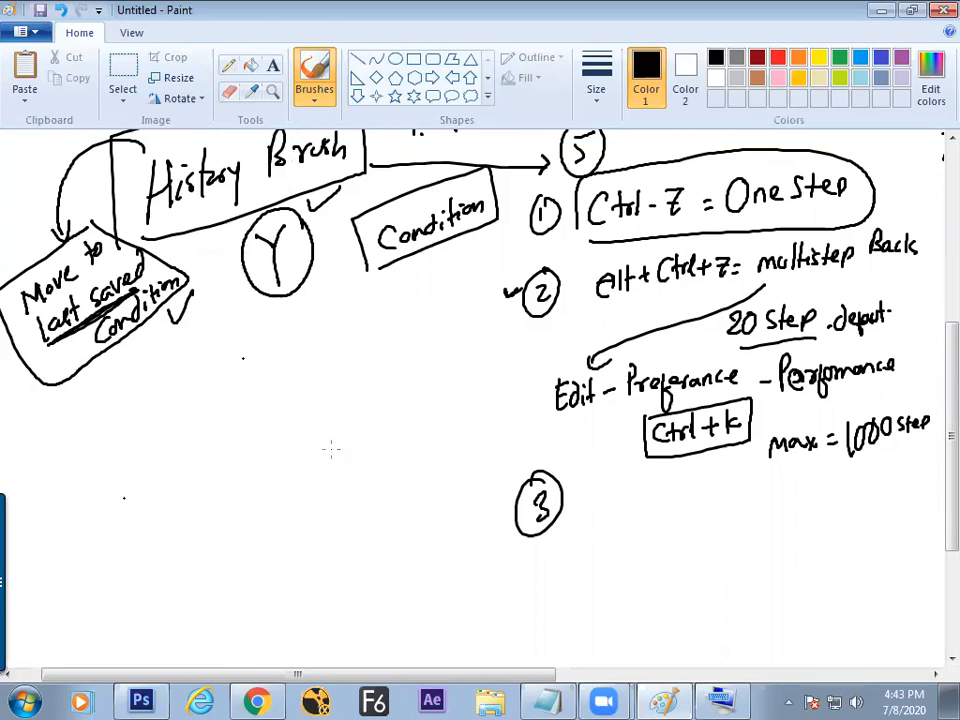
Switch to Photoshop and revert the bride image to its last saved version.
key("alt+Tab")
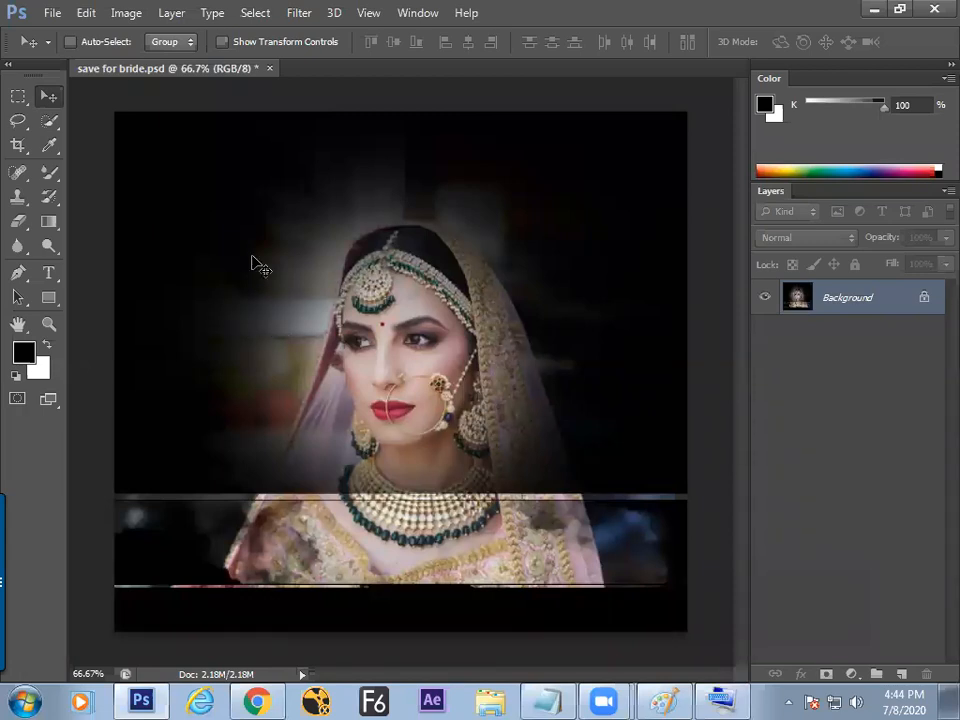
left_click(50, 14)
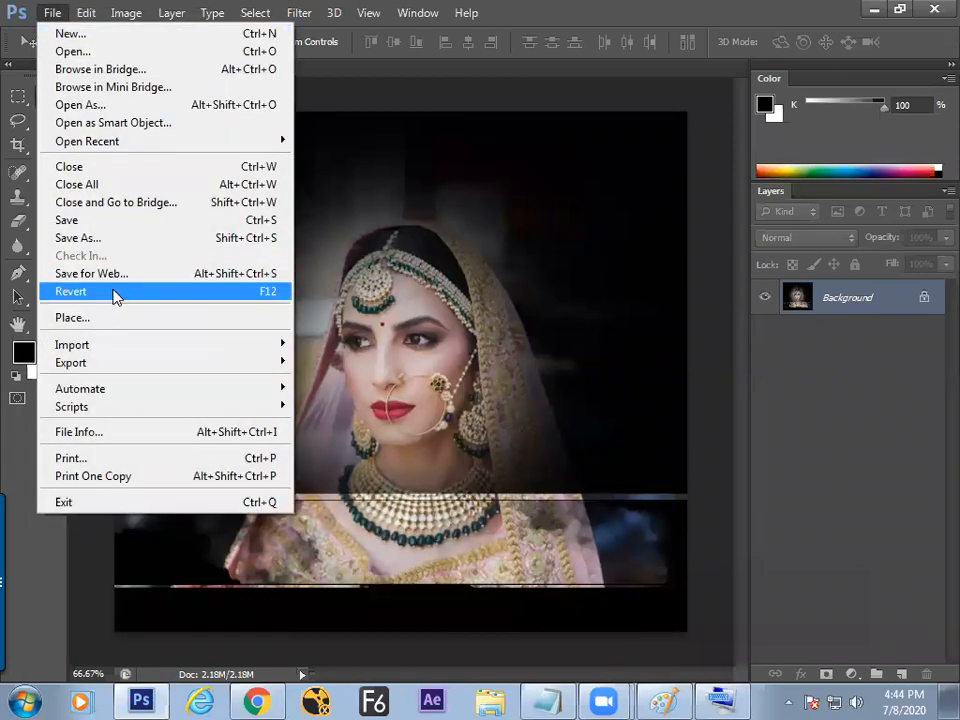
left_click(277, 299)
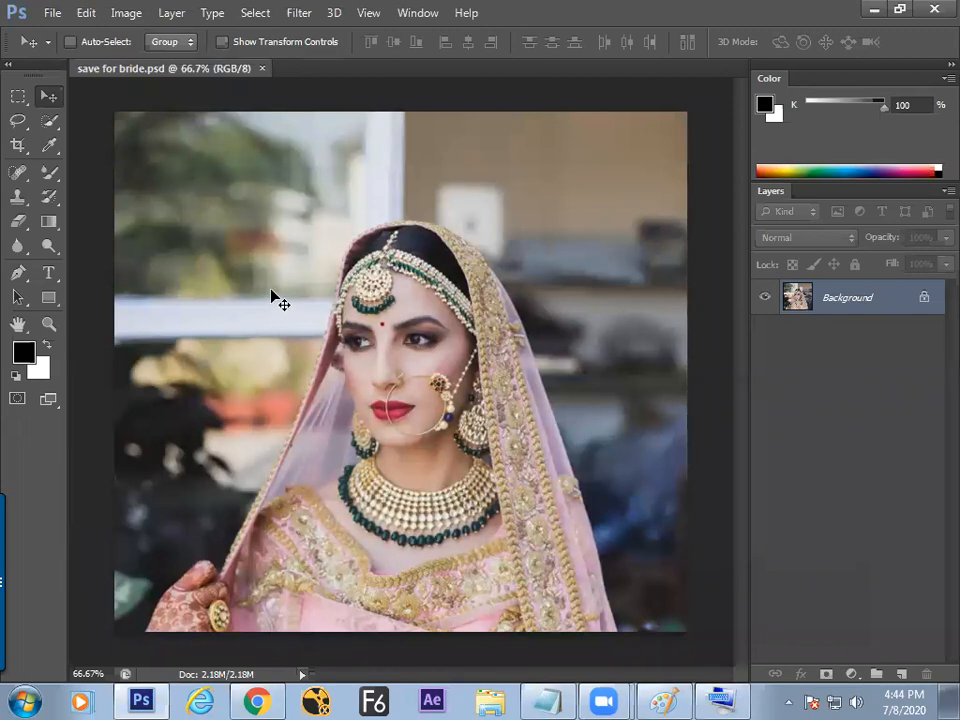
Switch to Paint and handwrite "Revert" with a circled "F12" beside the circled 3.
key("alt+Tab")
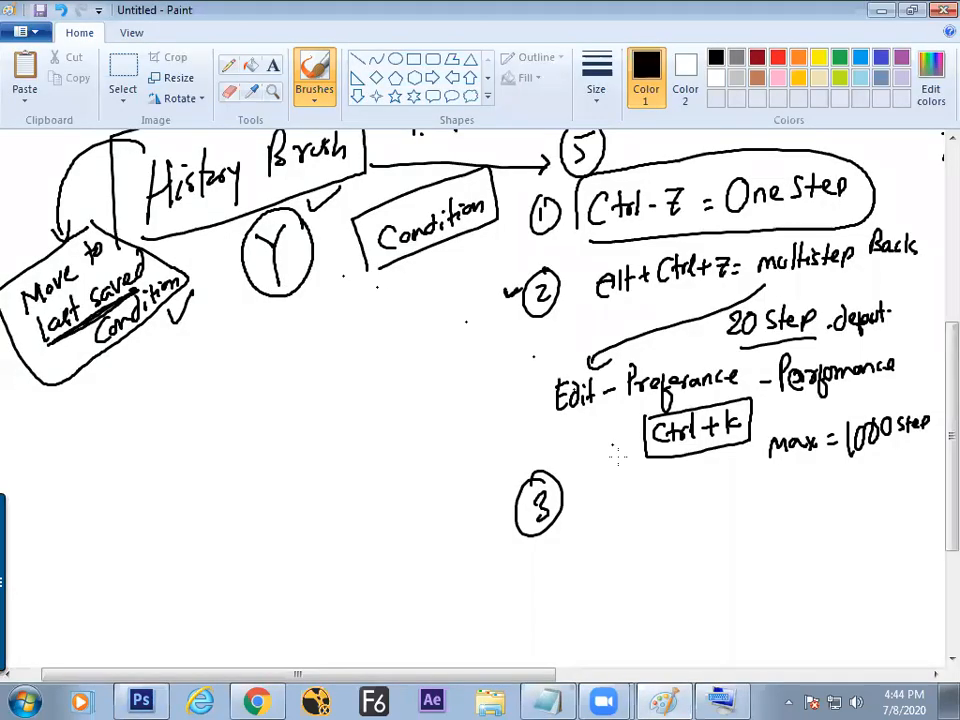
scroll(615, 470, "down", 1)
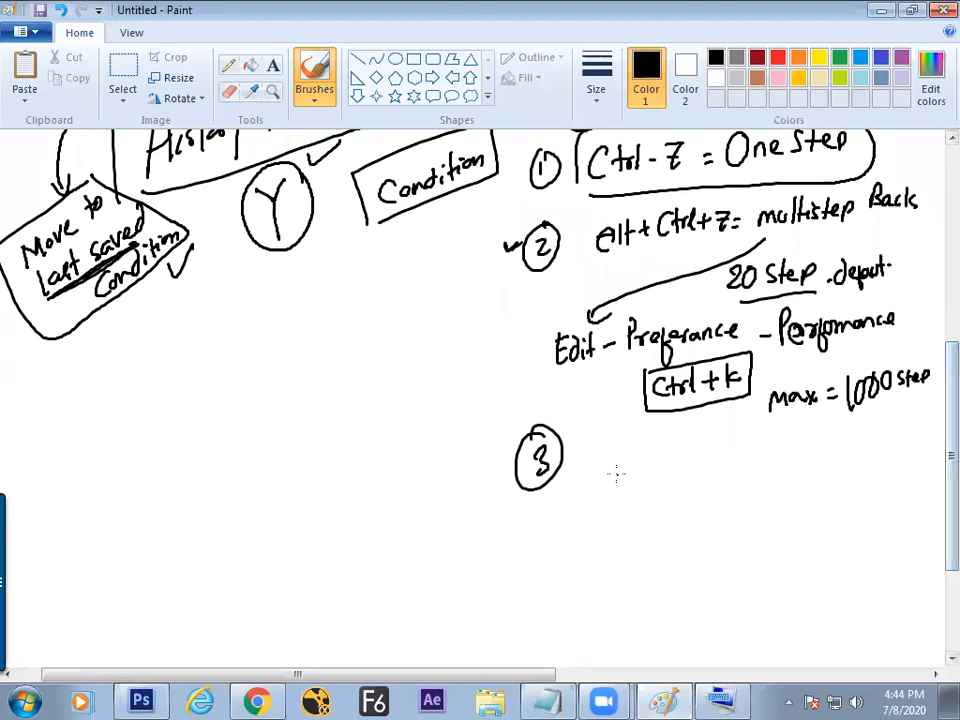
mouse_move(598, 450)
left_mouse_down()
mouse_move(656, 466)
mouse_move(659, 447)
mouse_move(663, 456)
mouse_move(729, 446)
mouse_move(730, 454)
mouse_move(720, 453)
mouse_move(732, 444)
mouse_move(755, 457)
mouse_move(748, 439)
mouse_move(707, 472)
mouse_move(760, 450)
left_mouse_up()
key("ctrl")
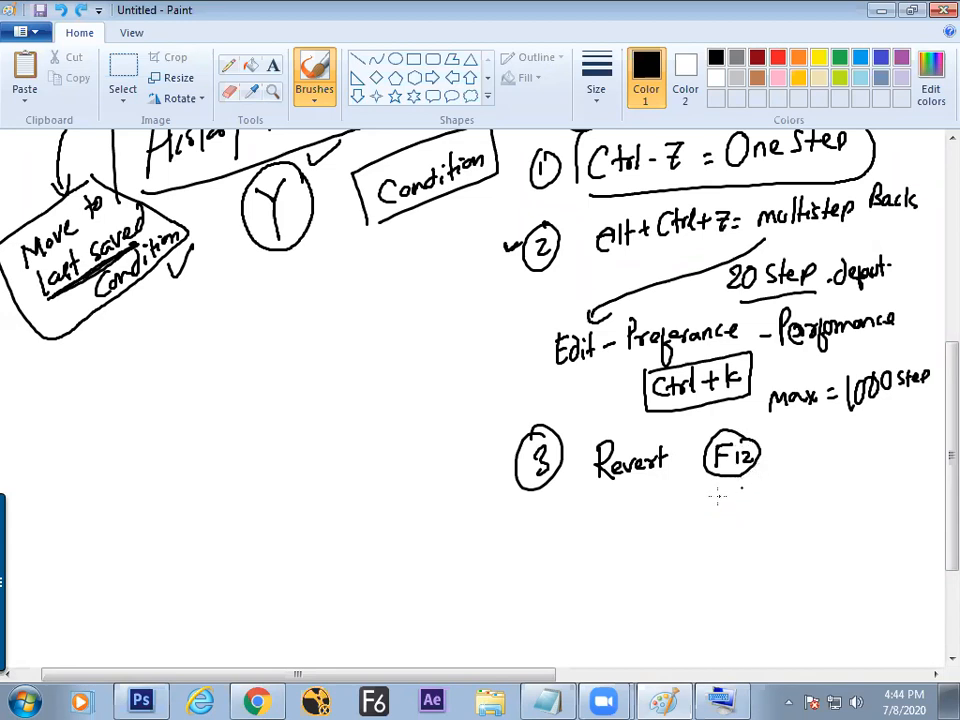
Handwrite "File-Revert" below the "Revert F12" note.
mouse_move(656, 491)
left_mouse_down()
mouse_move(656, 520)
mouse_move(668, 488)
left_mouse_up()
left_click_drag(657, 504, 681, 514)
left_click_drag(686, 506, 698, 512)
mouse_move(700, 499)
left_mouse_down()
mouse_move(714, 510)
mouse_move(737, 494)
mouse_move(740, 504)
left_mouse_up()
left_click_drag(742, 497, 775, 489)
left_click_drag(779, 482, 781, 500)
left_click_drag(774, 489, 787, 487)
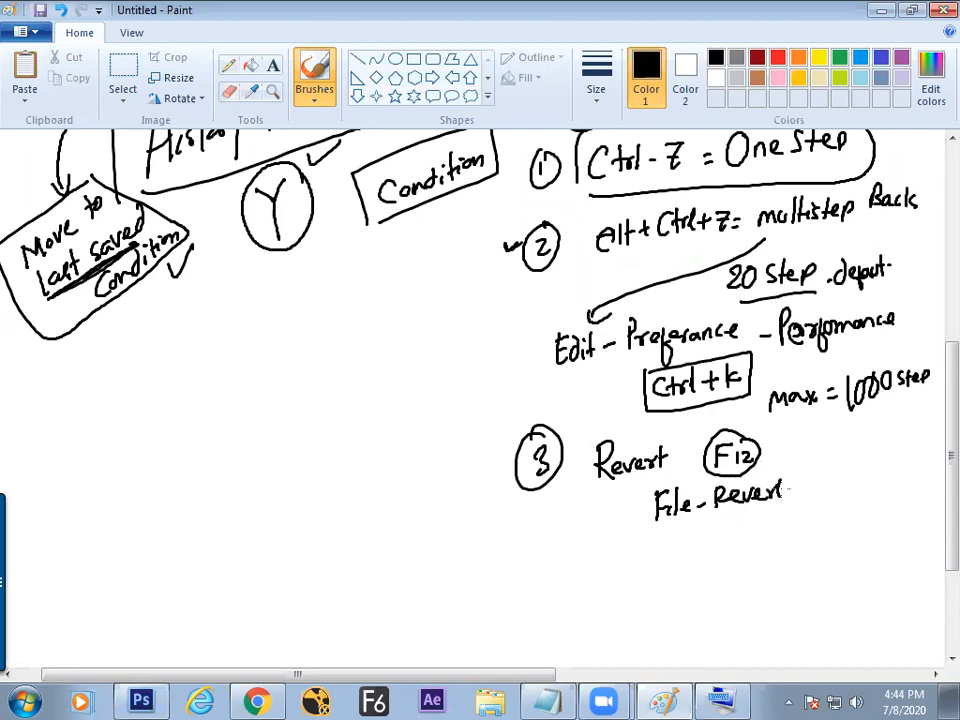
Handwrite "(Last Saved)" in brackets beside the circled "F12".
mouse_move(800, 436)
left_mouse_down()
mouse_move(793, 464)
mouse_move(826, 458)
left_mouse_up()
mouse_move(837, 447)
left_mouse_down()
mouse_move(831, 459)
mouse_move(848, 460)
left_mouse_up()
mouse_move(840, 447)
left_mouse_down()
mouse_move(856, 445)
mouse_move(862, 458)
left_mouse_up()
left_click_drag(880, 450, 902, 452)
left_click_drag(908, 432, 912, 467)
key("alt+Tab")
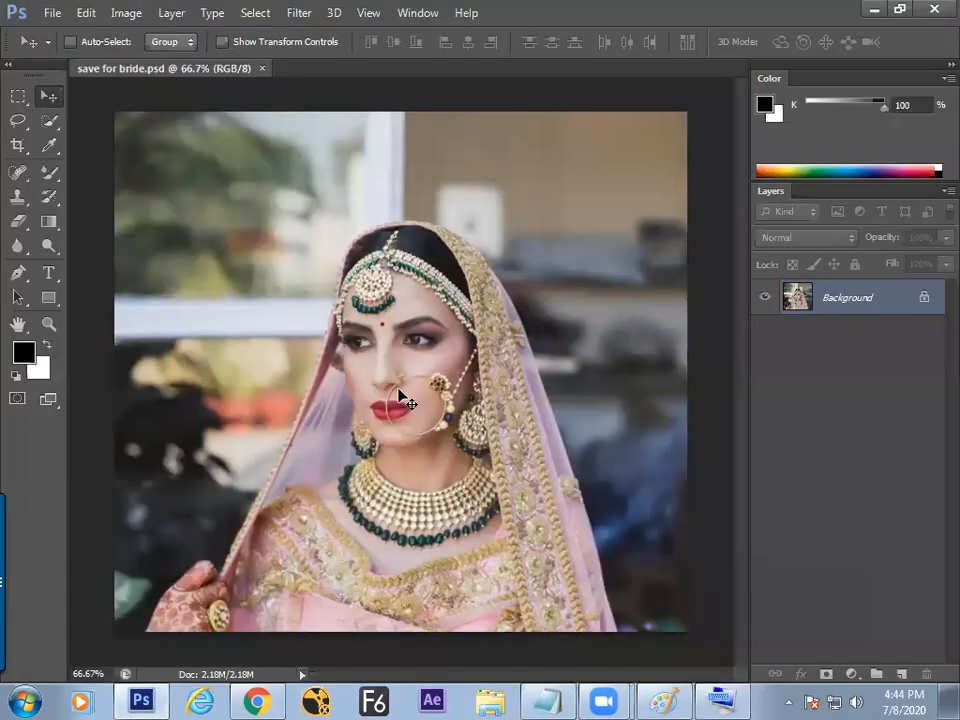
key("alt+Tab")
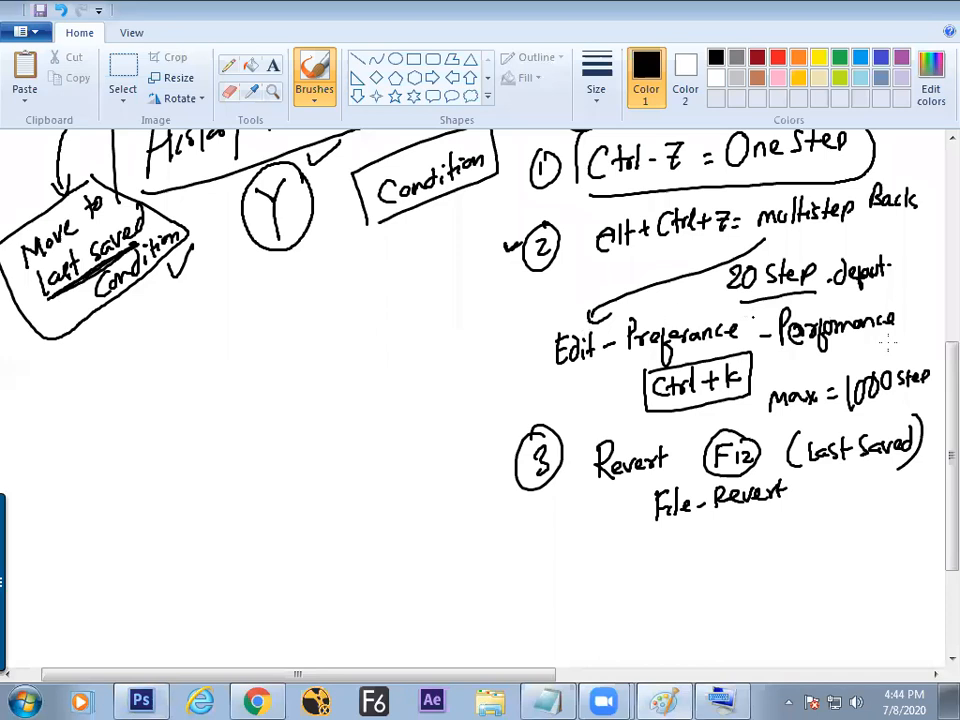
Draw a circled 0 on the upper edge of the "History Brush" box.
scroll(932, 370, "up", 2)
scroll(932, 370, "up", 4)
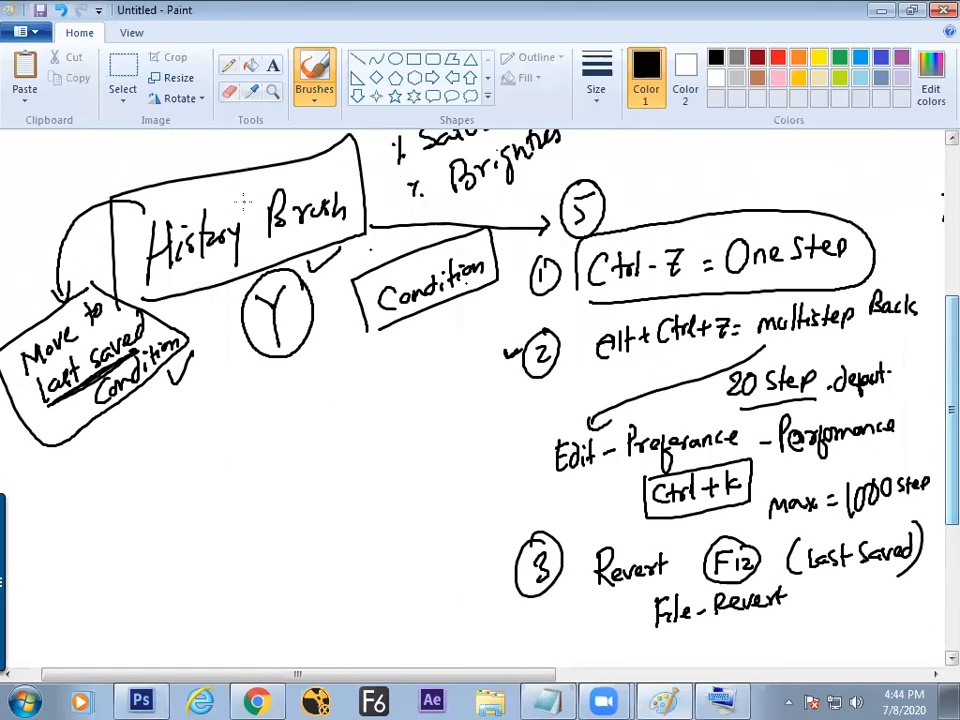
mouse_move(212, 158)
left_mouse_down()
mouse_move(208, 174)
mouse_move(202, 150)
left_mouse_up()
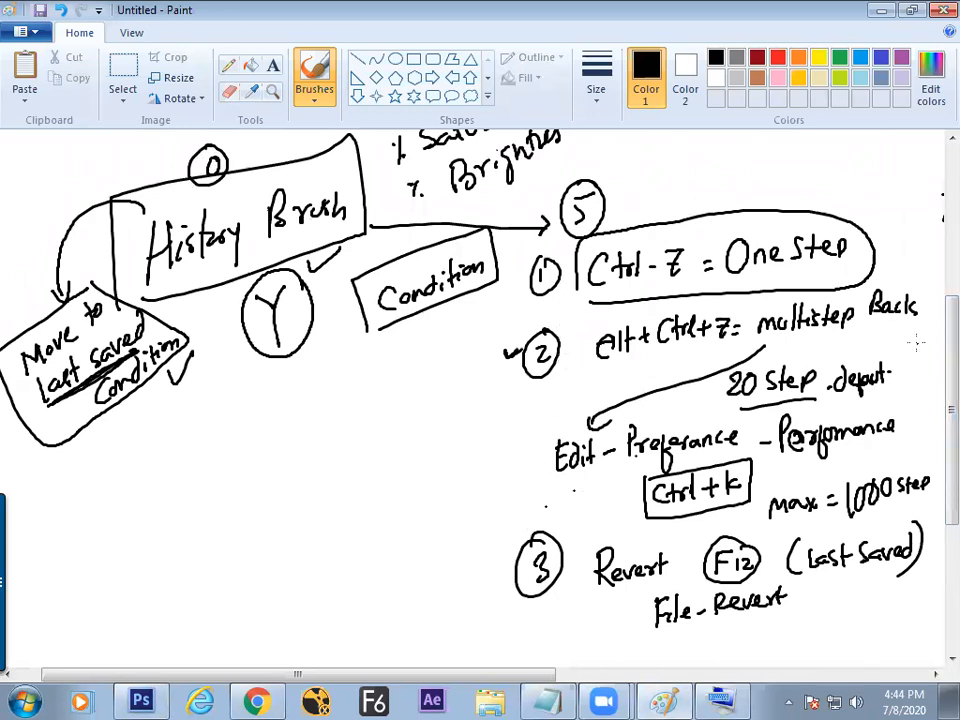
Draw a circled 4 in the empty area below the circled Y to begin the fourth point.
scroll(932, 340, "down", 3)
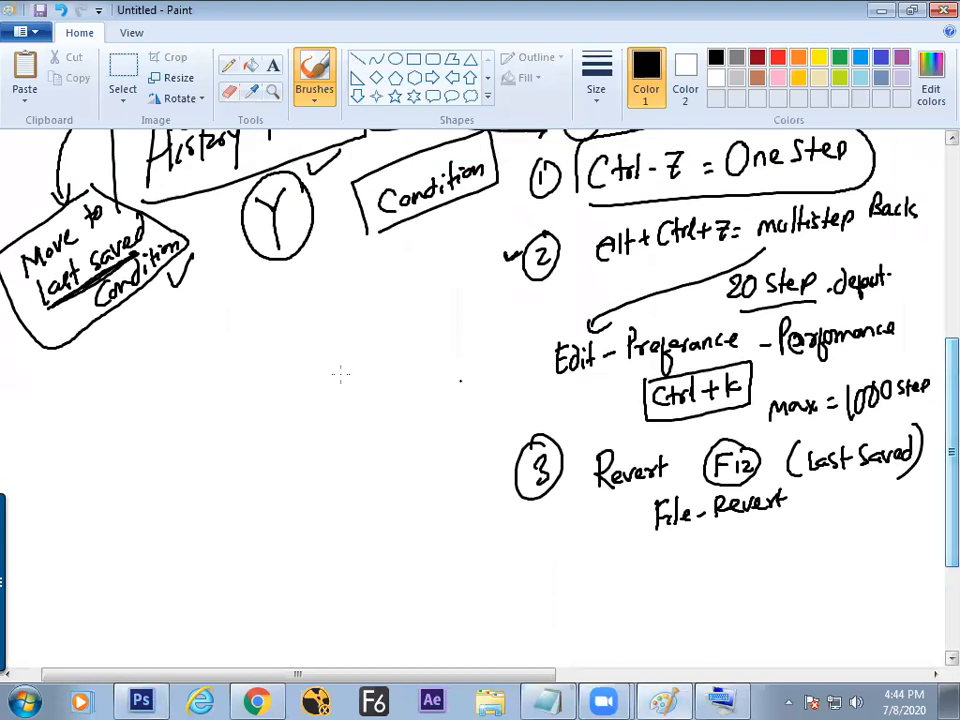
left_click_drag(211, 362, 232, 398)
mouse_move(224, 343)
left_mouse_down()
mouse_move(234, 404)
mouse_move(225, 344)
left_mouse_up()
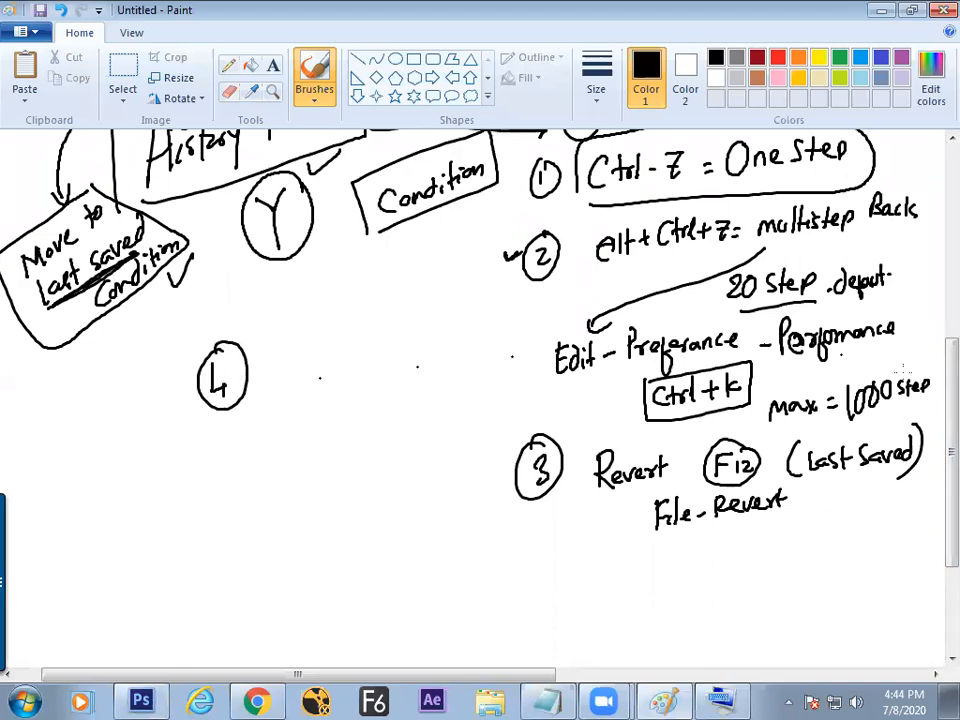
scroll(932, 385, "up", 2)
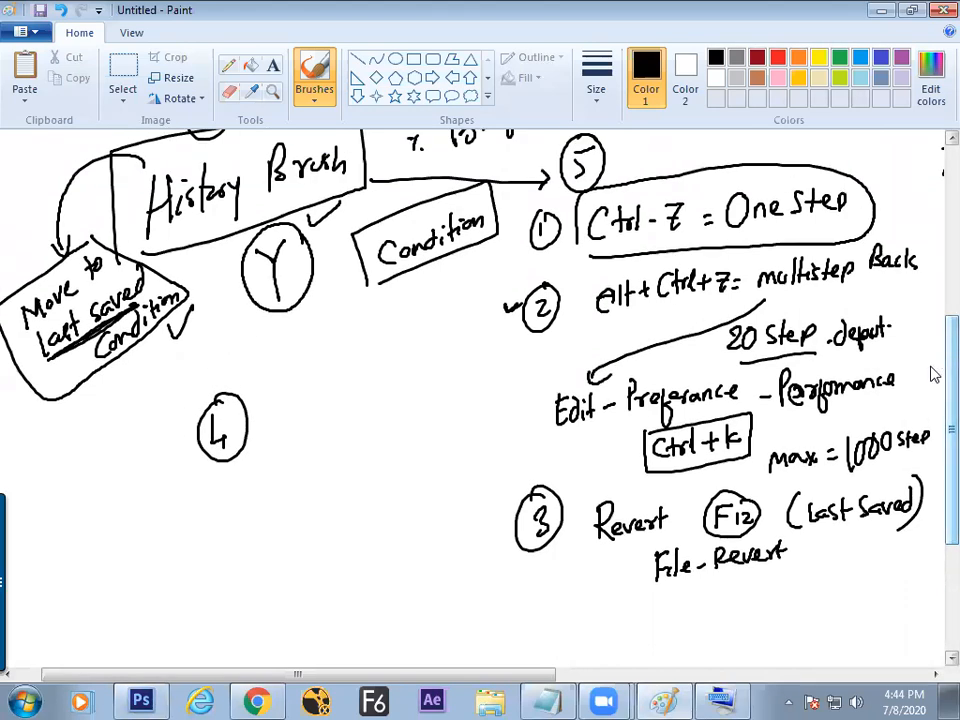
scroll(932, 373, "up", 1)
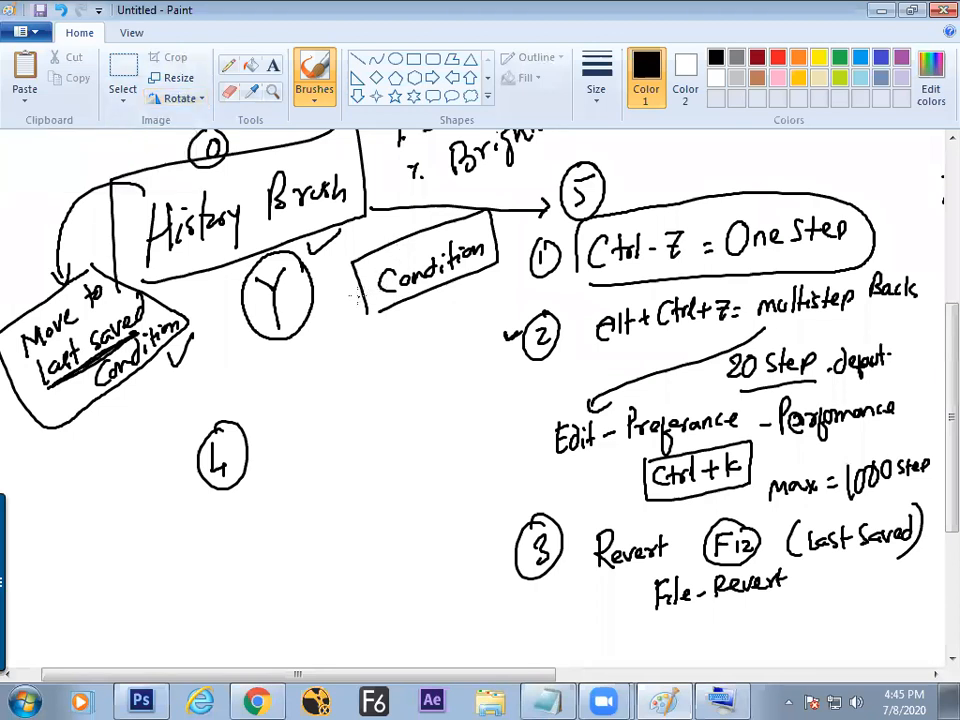
key("alt")
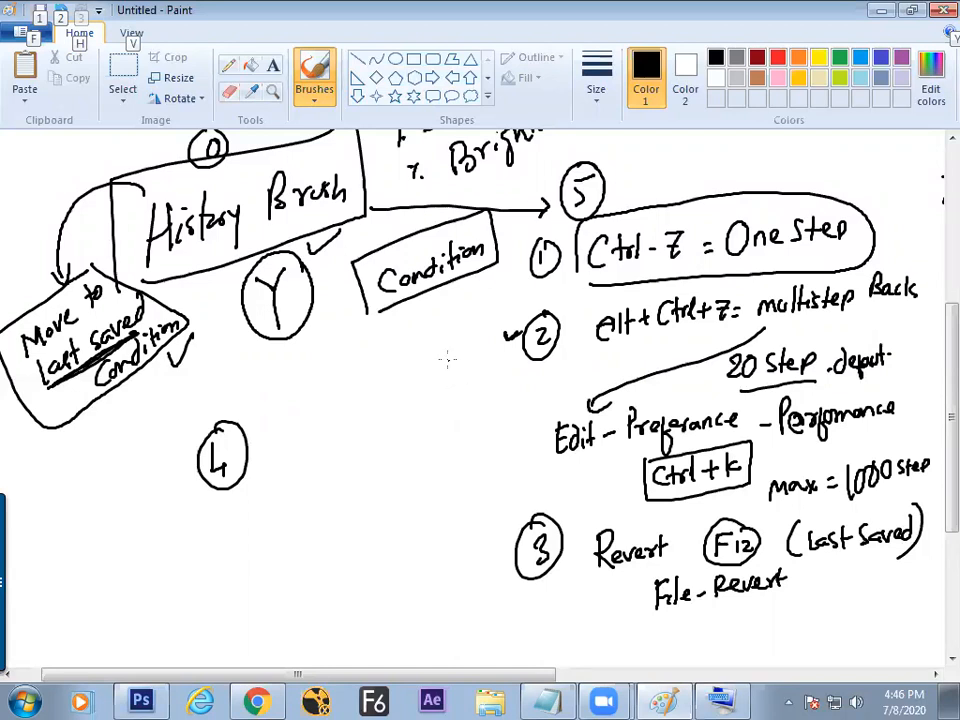
key("alt+Tab")
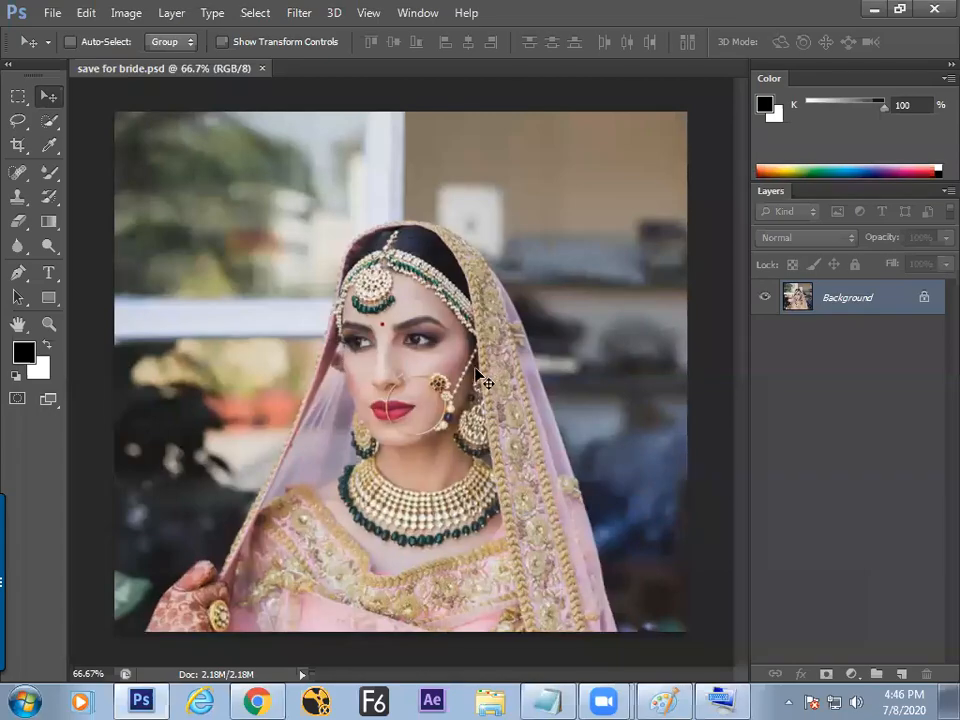
key("alt+Tab")
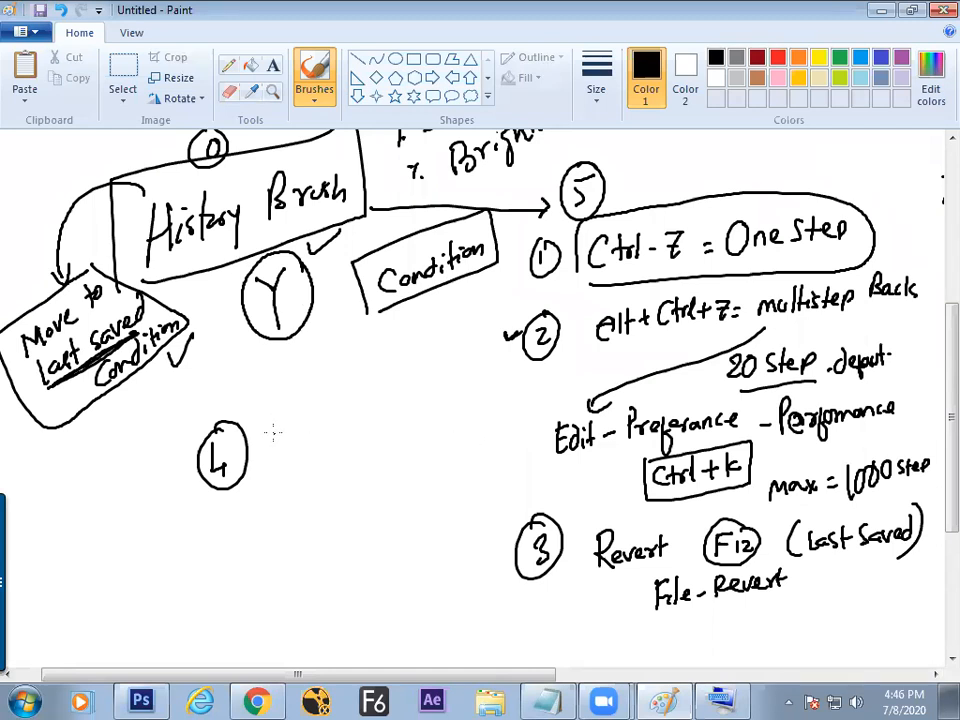
Handwrite "History window" beside the circled 4 and underline it.
mouse_move(276, 422)
left_mouse_down()
mouse_move(275, 452)
mouse_move(291, 436)
left_mouse_up()
mouse_move(292, 420)
left_mouse_down()
mouse_move(292, 452)
mouse_move(328, 440)
mouse_move(345, 418)
mouse_move(356, 430)
left_mouse_up()
mouse_move(383, 388)
left_mouse_down()
mouse_move(417, 370)
mouse_move(436, 366)
mouse_move(434, 352)
mouse_move(449, 368)
mouse_move(475, 352)
left_mouse_up()
left_click_drag(299, 457, 475, 392)
Switch to Photoshop, undo the revert on the bride image and open the History window.
key("alt+Tab")
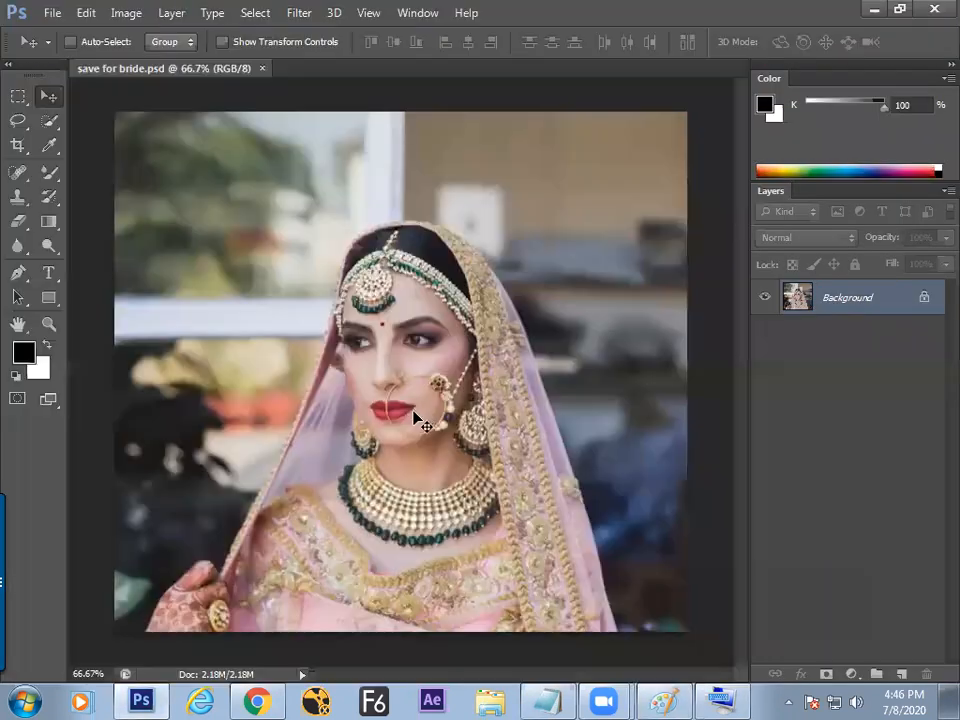
key("ctrl+z")
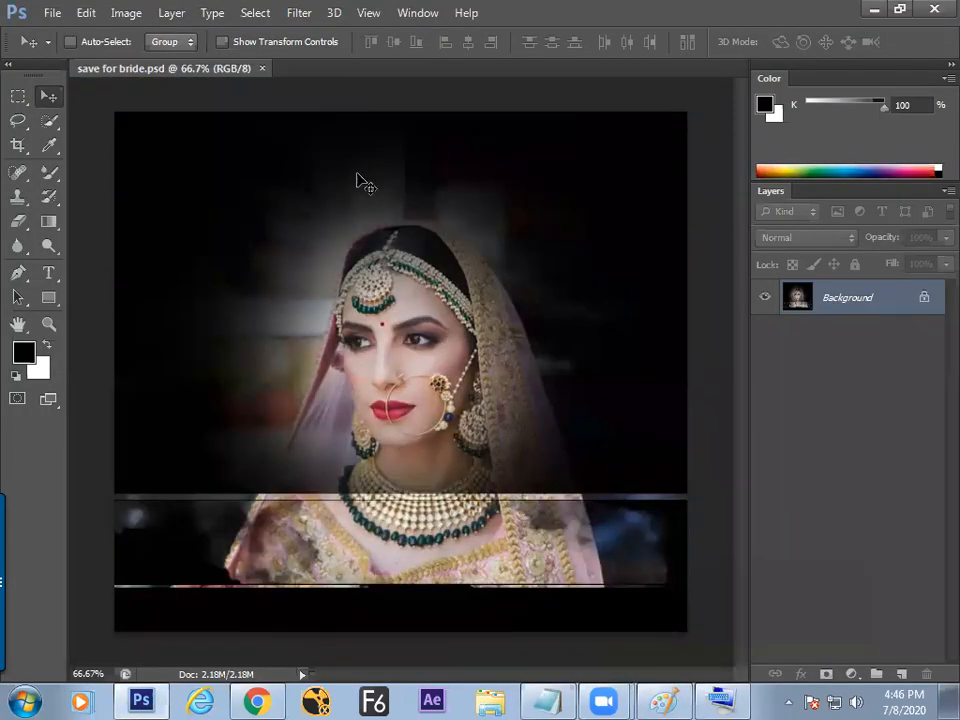
left_click(408, 14)
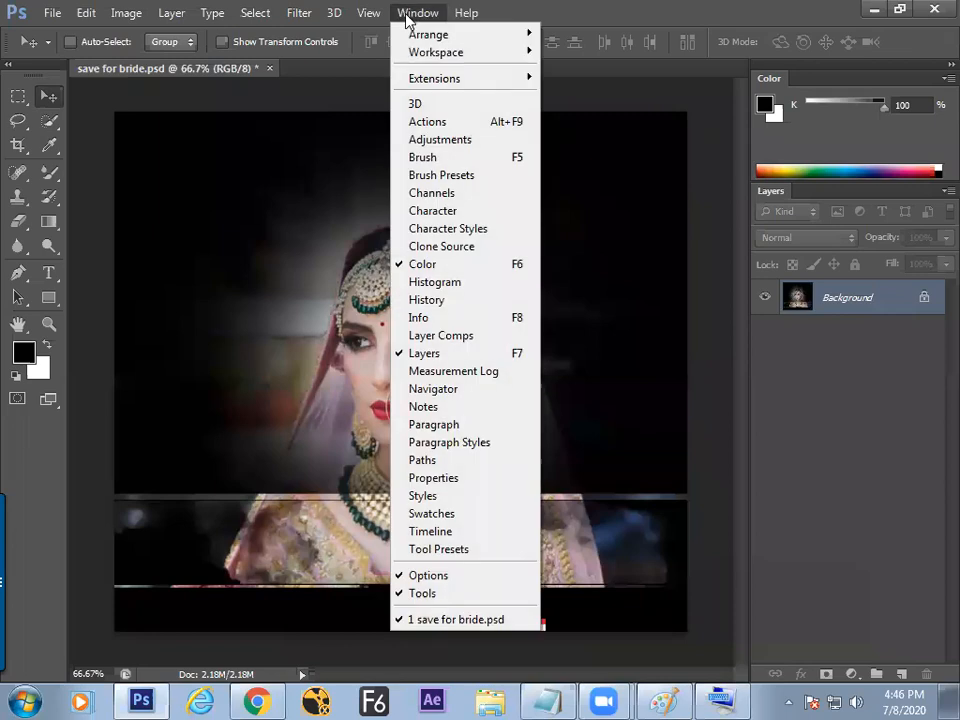
left_click(428, 300)
Close the Character panel group, then move the History window beside the bride's portrait and lengthen it to fit the whole state list.
left_click_drag(352, 214, 215, 164)
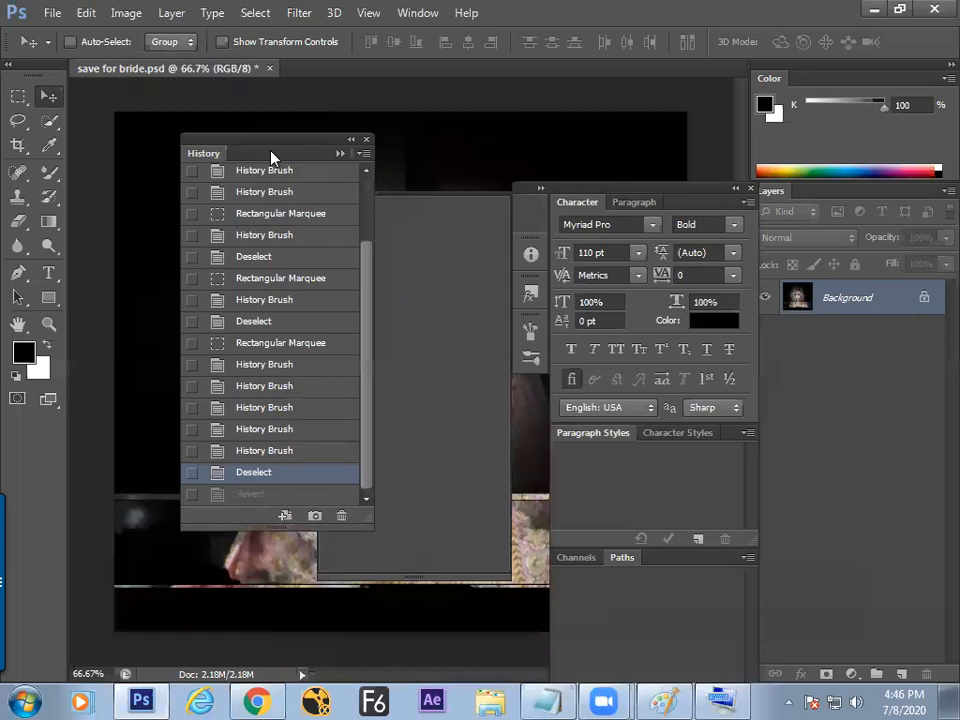
left_click(752, 189)
left_click_drag(322, 140, 724, 97)
left_click_drag(771, 425, 763, 343)
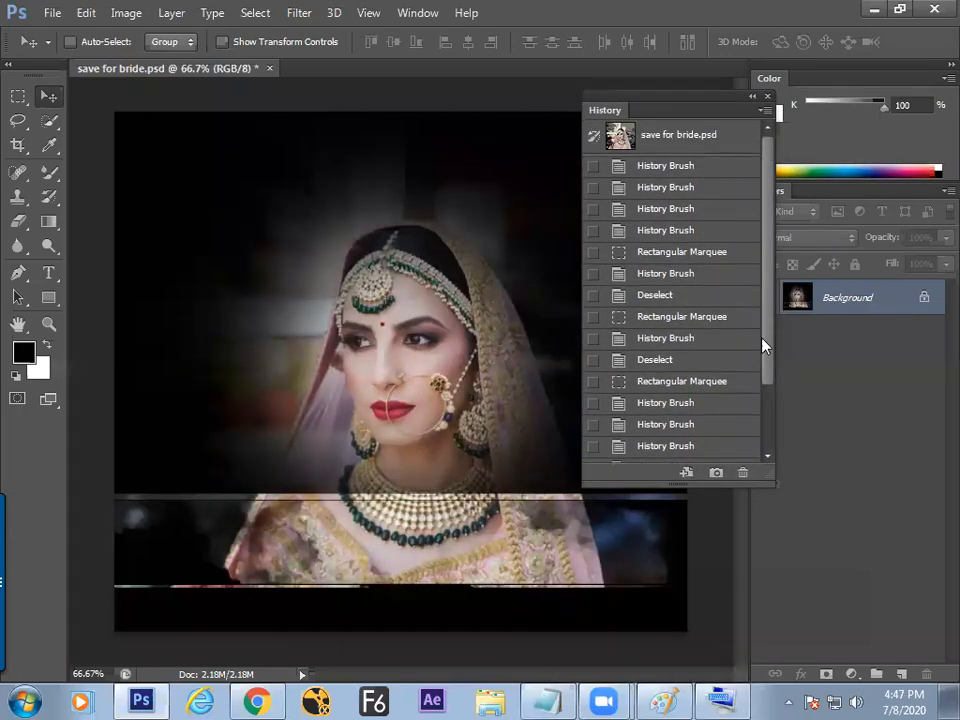
left_click_drag(767, 478, 776, 612)
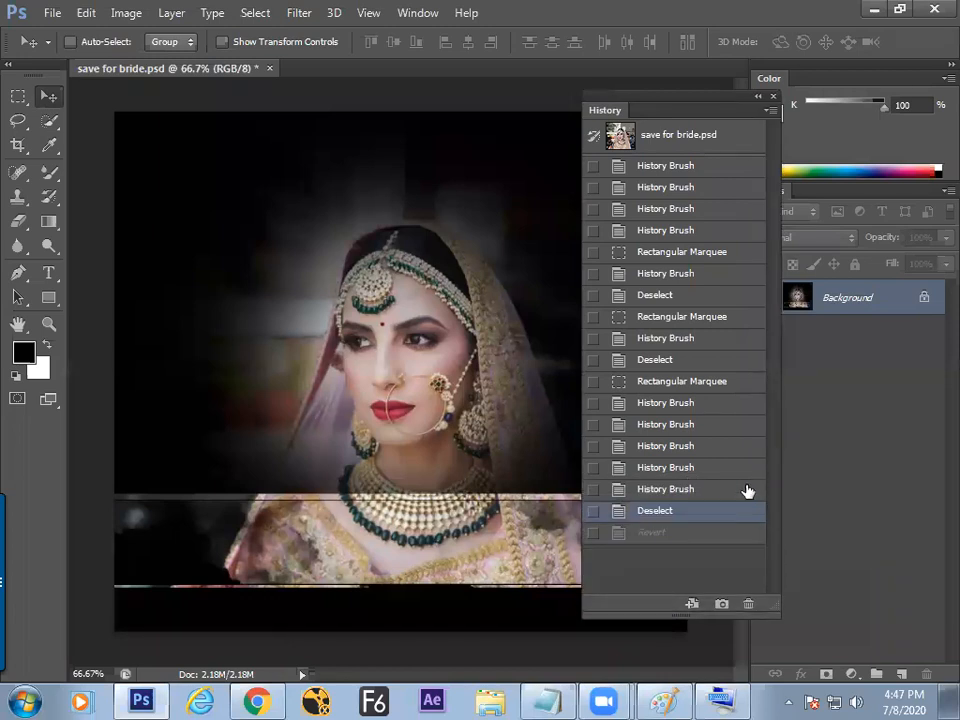
Jump back and forth among the History Brush, Deselect and Rectangular Marquee states, finishing on the Revert state.
left_click(664, 210)
left_click(665, 359)
left_click(662, 445)
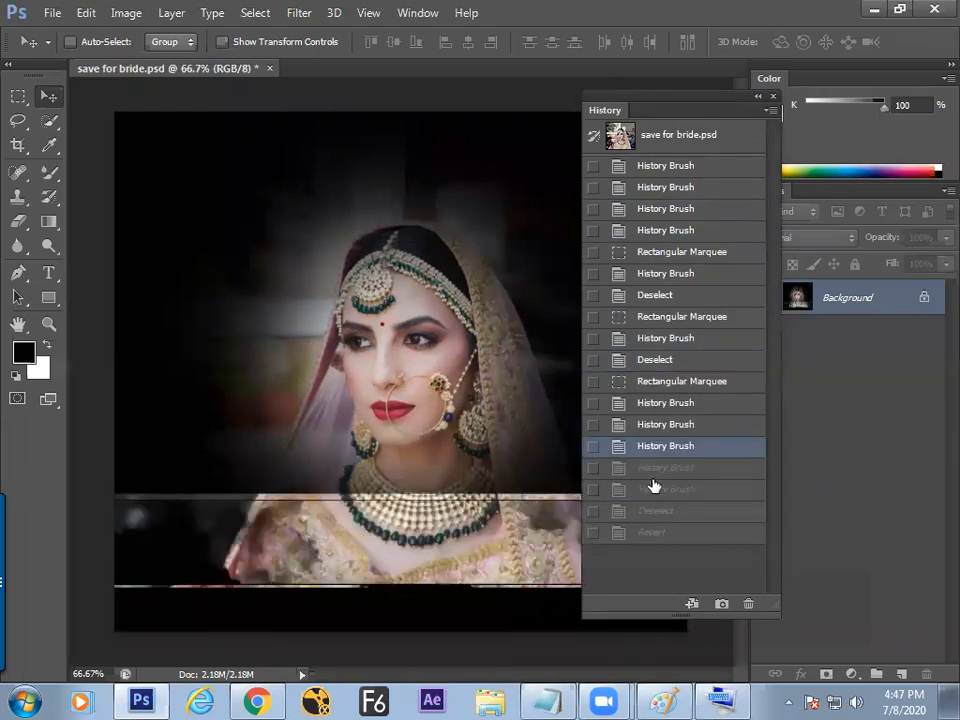
left_click(656, 510)
left_click(667, 386)
left_click(662, 232)
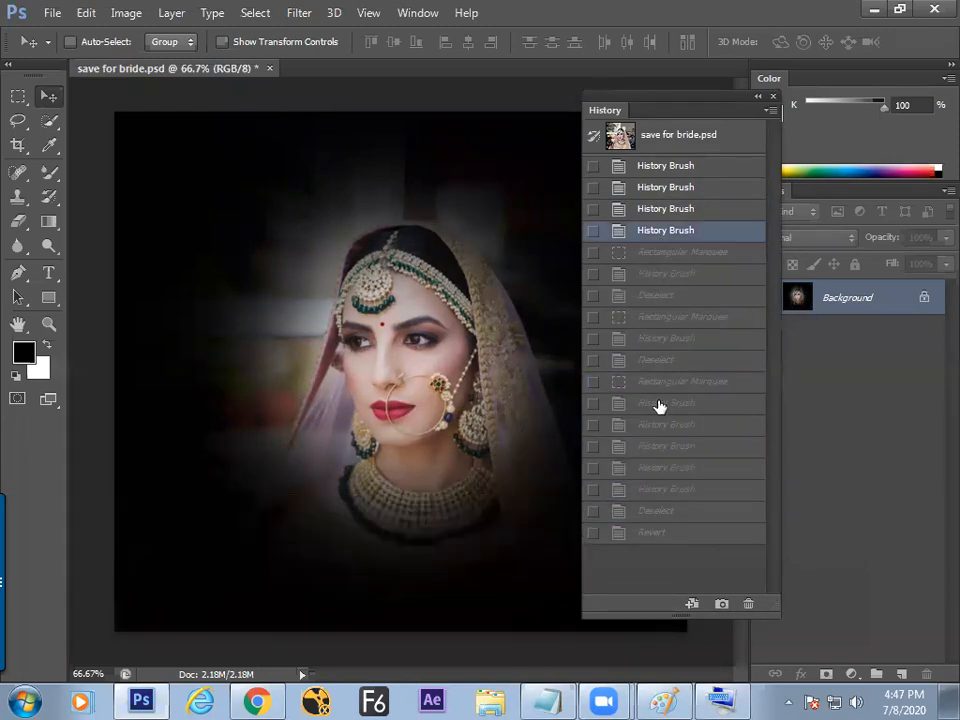
left_click(656, 404)
left_click(654, 512)
left_click(654, 532)
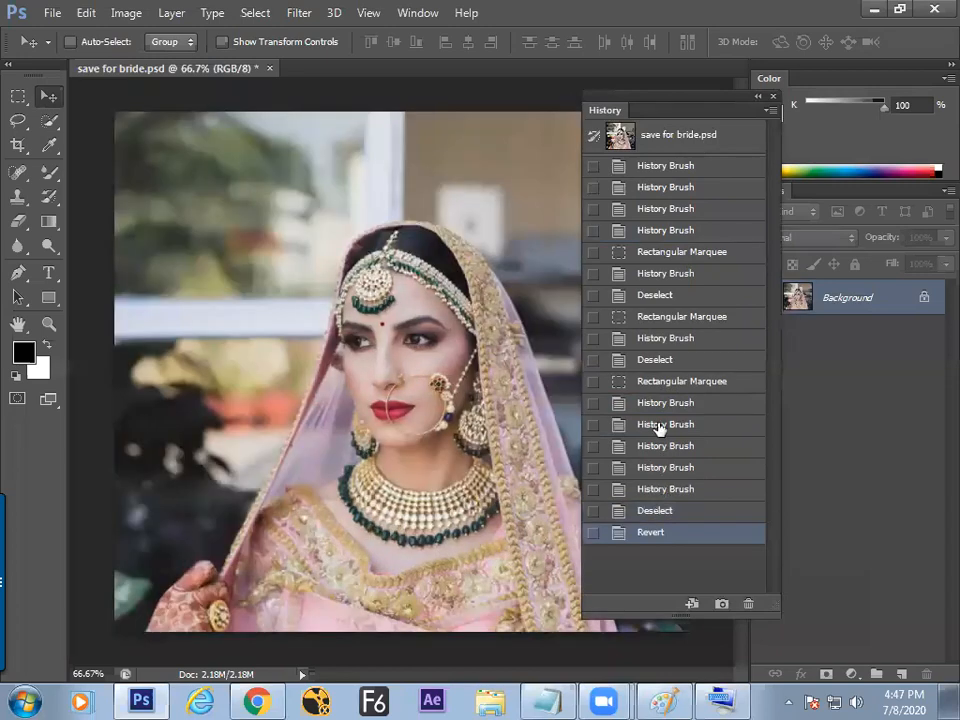
Jump again to early History Brush and Rectangular Marquee states and return to the Revert state.
left_click(660, 403)
left_click(658, 252)
left_click(657, 189)
left_click(666, 381)
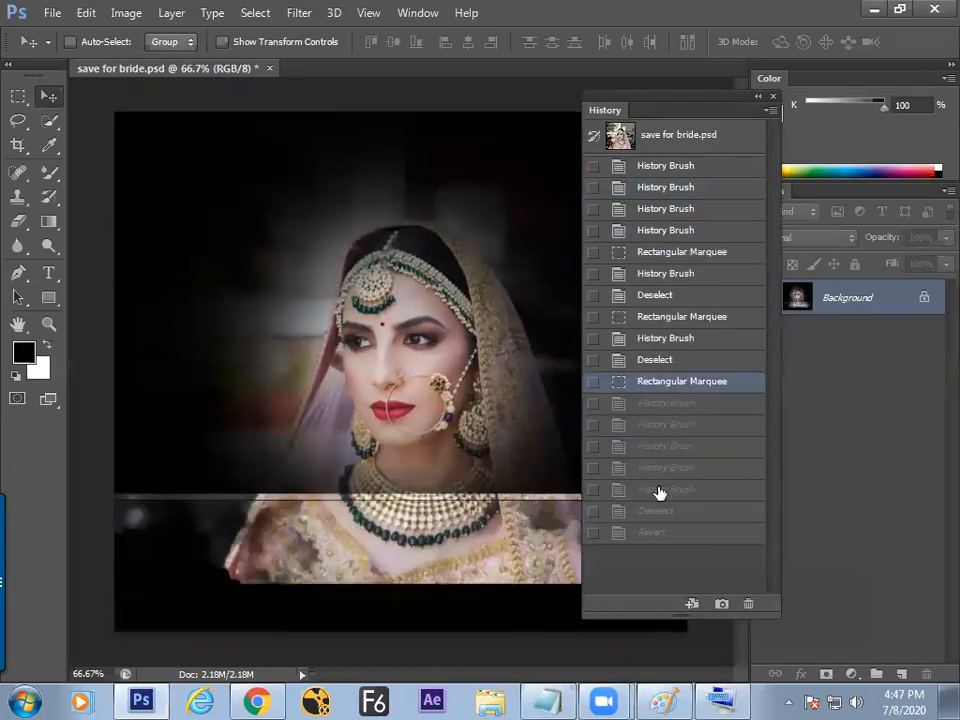
left_click(660, 489)
left_click(658, 532)
left_click(660, 402)
left_click(660, 252)
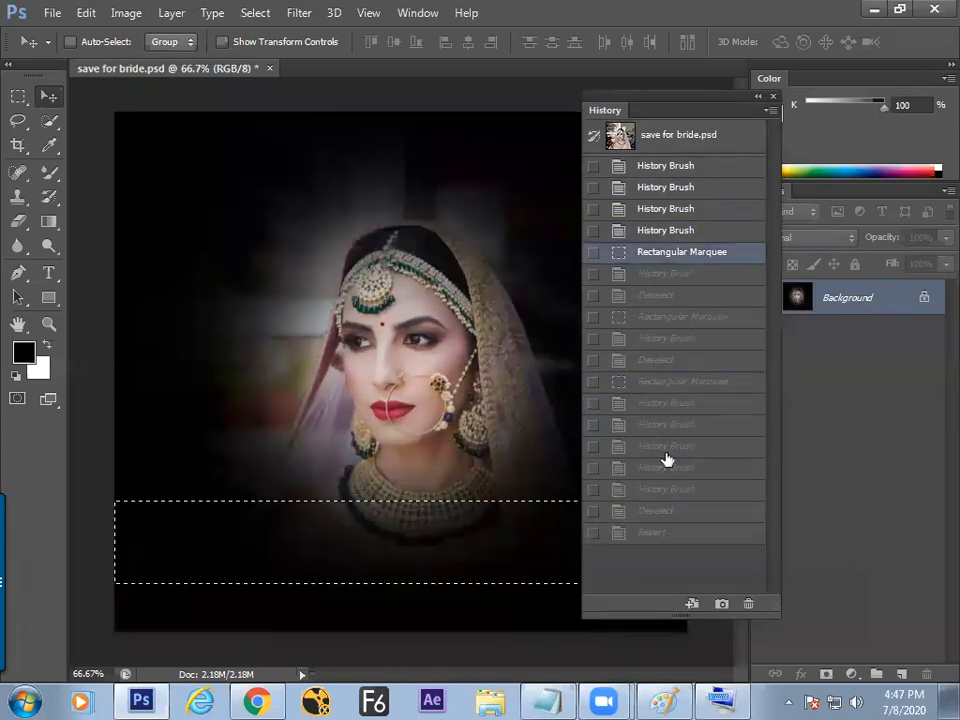
left_click(660, 489)
left_click(660, 532)
Repeat the jump through Rectangular Marquee, History Brush and Deselect states, ending on Revert.
key("alt+Tab")
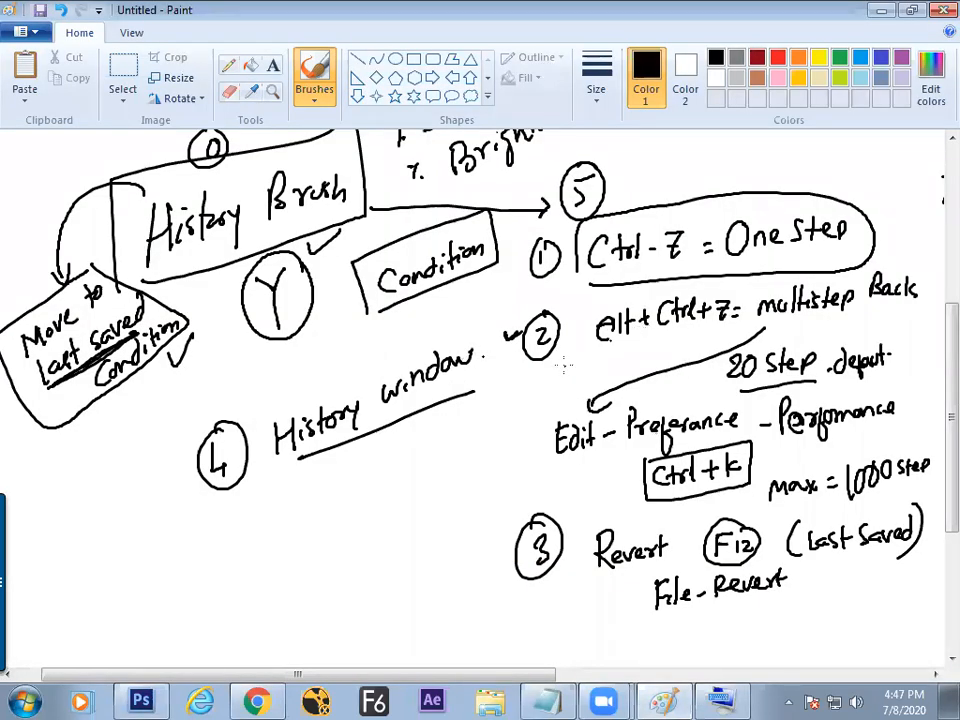
key("alt+Tab")
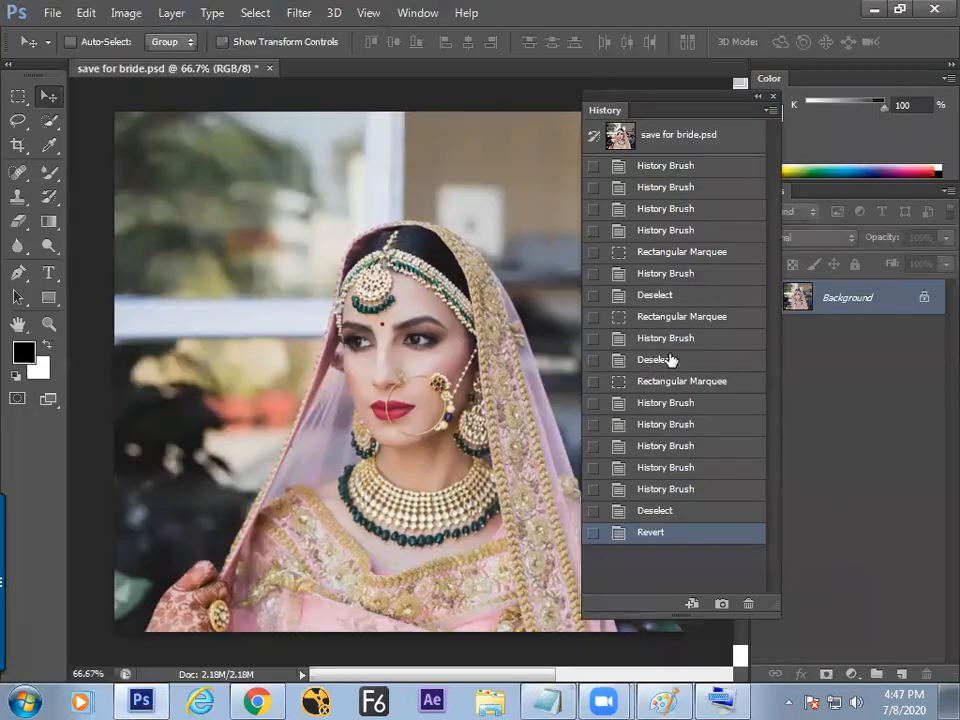
left_click(668, 403)
left_click(665, 317)
left_click(662, 252)
left_click(665, 425)
left_click(656, 511)
left_click(656, 533)
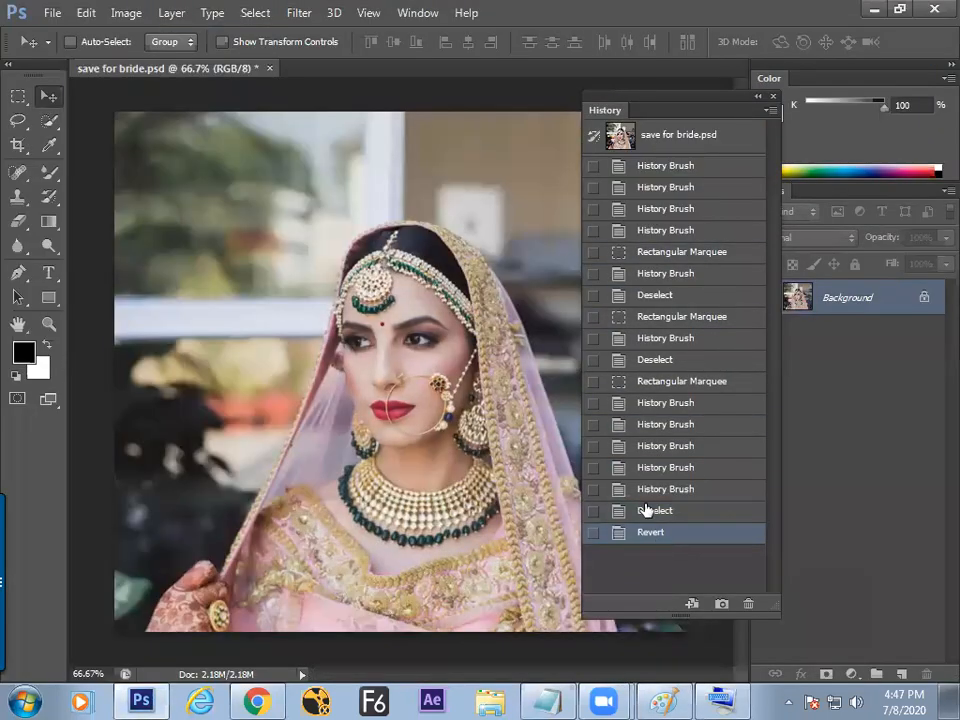
Switch to Paint and draw a slanted line above the "History window" heading.
key("alt+Tab")
left_click_drag(279, 408, 470, 330)
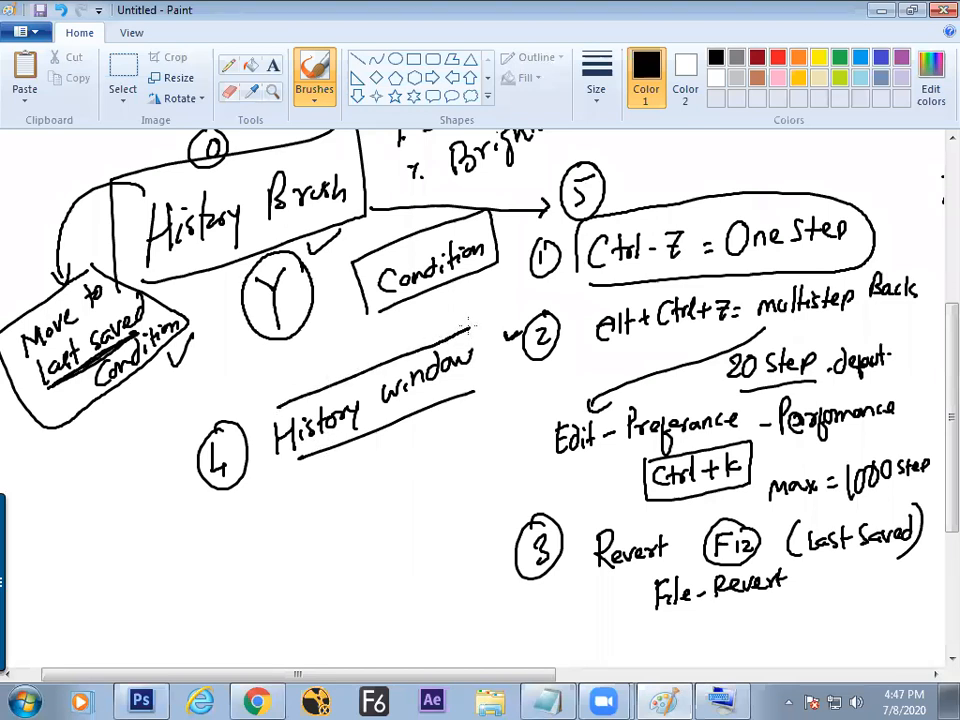
Handwrite "allow to jump to a particular History Step" below "History window" and draw a vertical divider between points 4 and 1 to 3.
mouse_move(312, 482)
left_mouse_down()
mouse_move(300, 489)
mouse_move(318, 492)
mouse_move(376, 462)
mouse_move(404, 476)
mouse_move(450, 425)
mouse_move(458, 440)
left_mouse_up()
mouse_move(344, 505)
left_mouse_down()
mouse_move(417, 490)
mouse_move(420, 475)
mouse_move(427, 490)
mouse_move(454, 486)
mouse_move(441, 481)
mouse_move(447, 489)
mouse_move(467, 460)
mouse_move(470, 476)
mouse_move(481, 470)
mouse_move(516, 444)
left_mouse_up()
left_click_drag(340, 552, 344, 570)
mouse_move(344, 562)
left_mouse_down()
mouse_move(378, 559)
mouse_move(393, 536)
mouse_move(416, 546)
mouse_move(487, 510)
left_mouse_up()
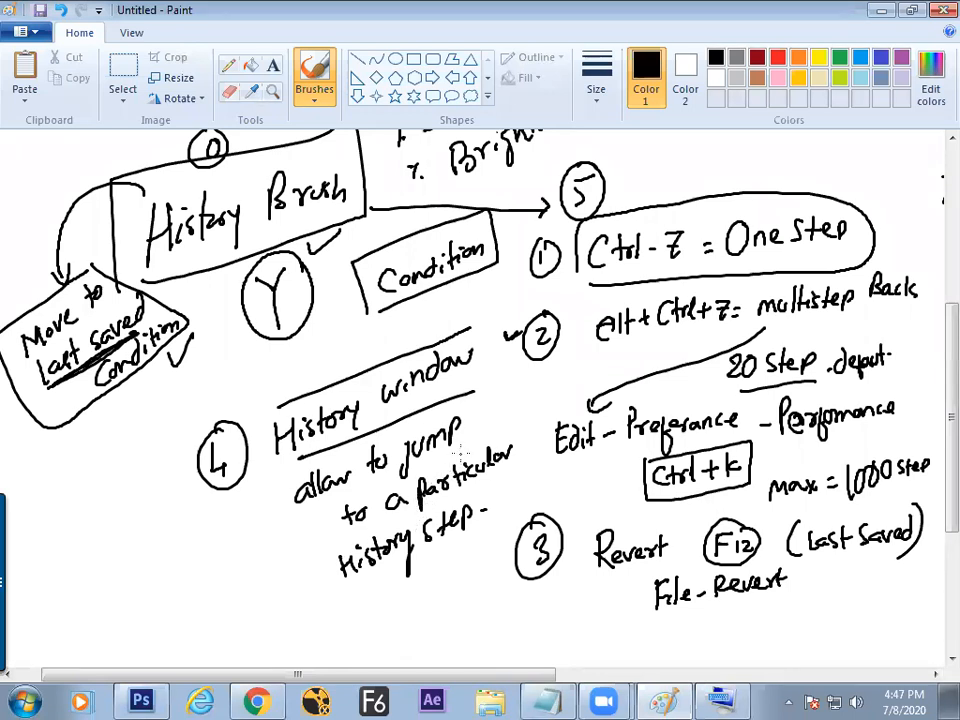
left_click_drag(513, 283, 490, 565)
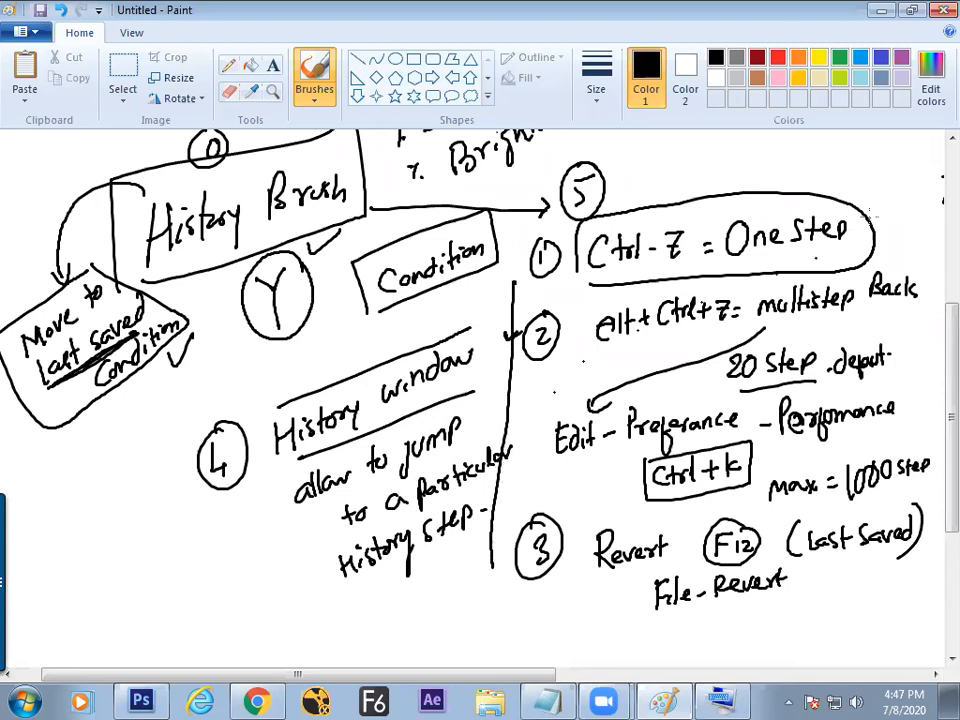
mouse_move(949, 318)
left_mouse_down()
mouse_move(949, 310)
mouse_move(949, 326)
mouse_move(930, 321)
left_mouse_up()
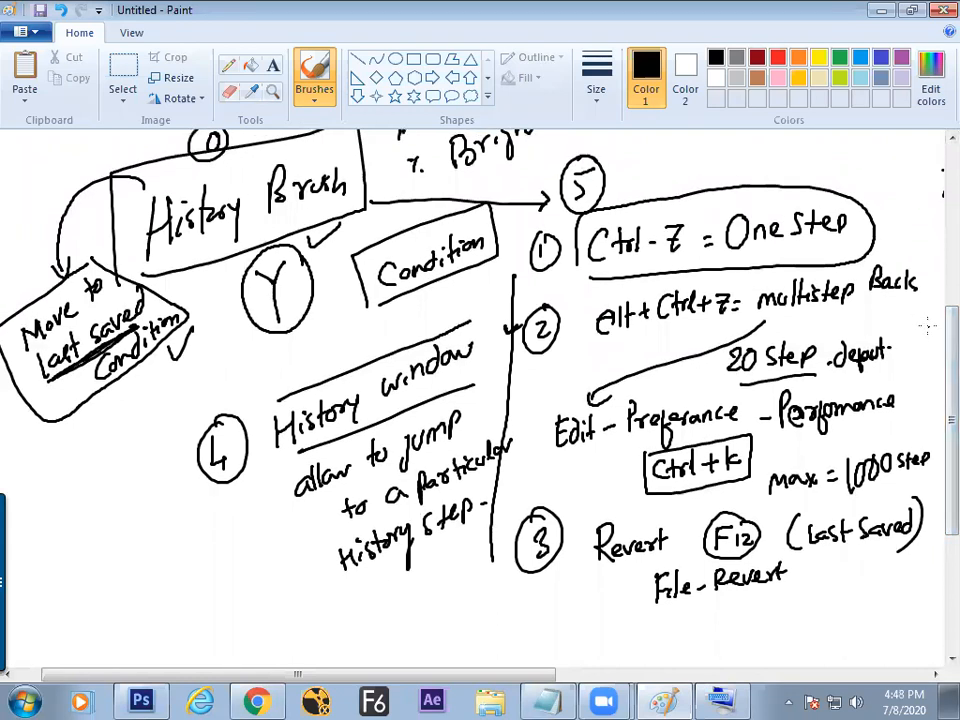
scroll(932, 350, "down", 1)
mouse_move(931, 348)
left_mouse_down()
mouse_move(932, 335)
mouse_move(932, 343)
left_mouse_up()
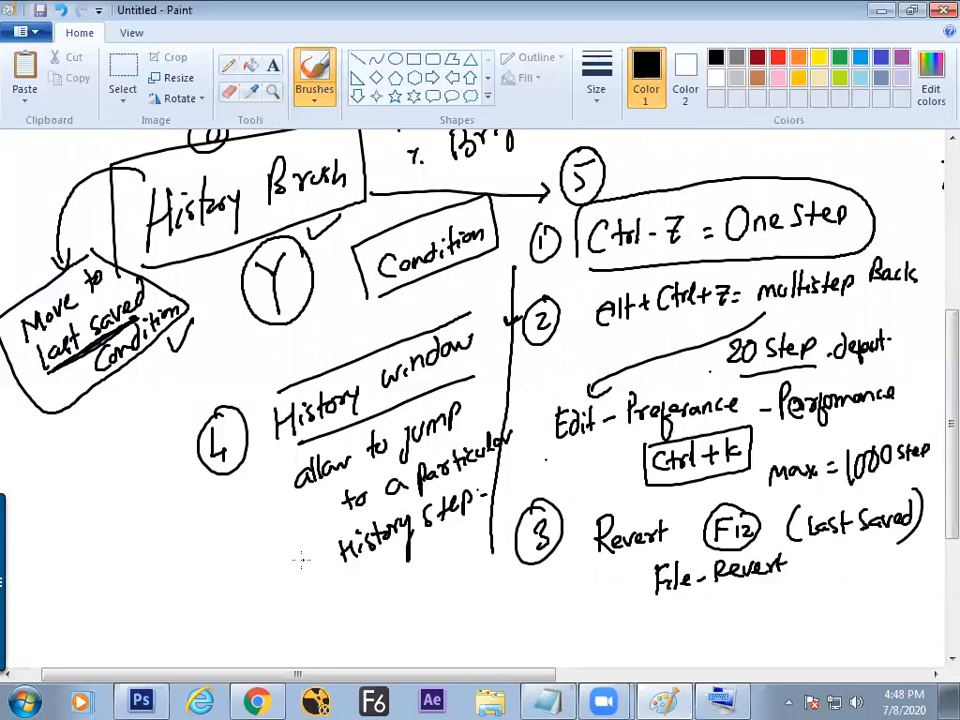
scroll(290, 455, "down", 1)
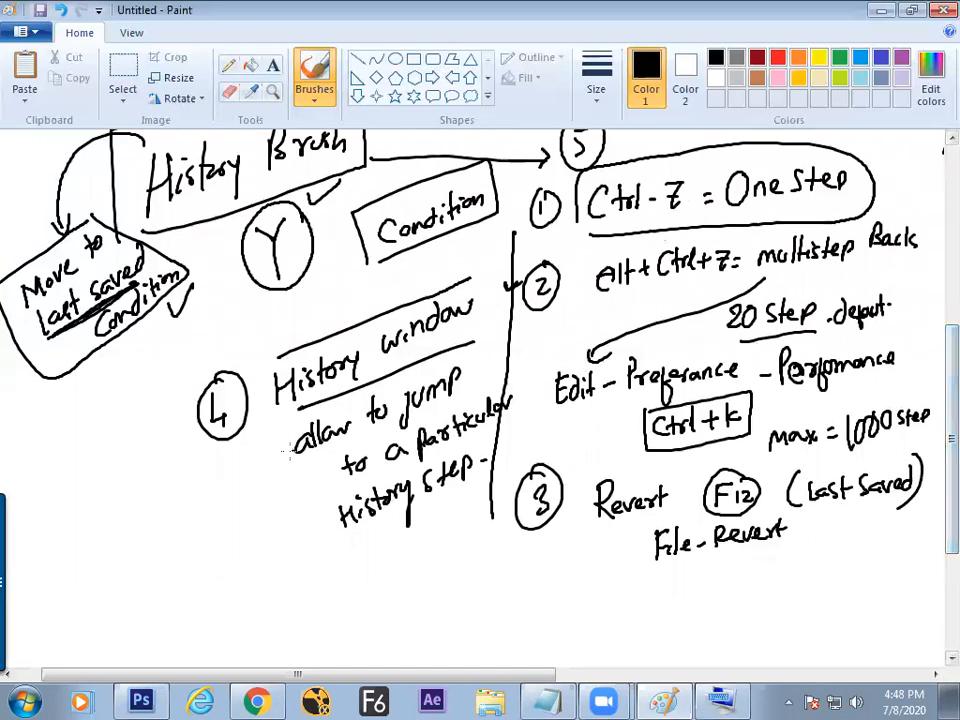
mouse_move(266, 462)
left_mouse_down()
mouse_move(276, 433)
mouse_move(266, 458)
left_mouse_up()
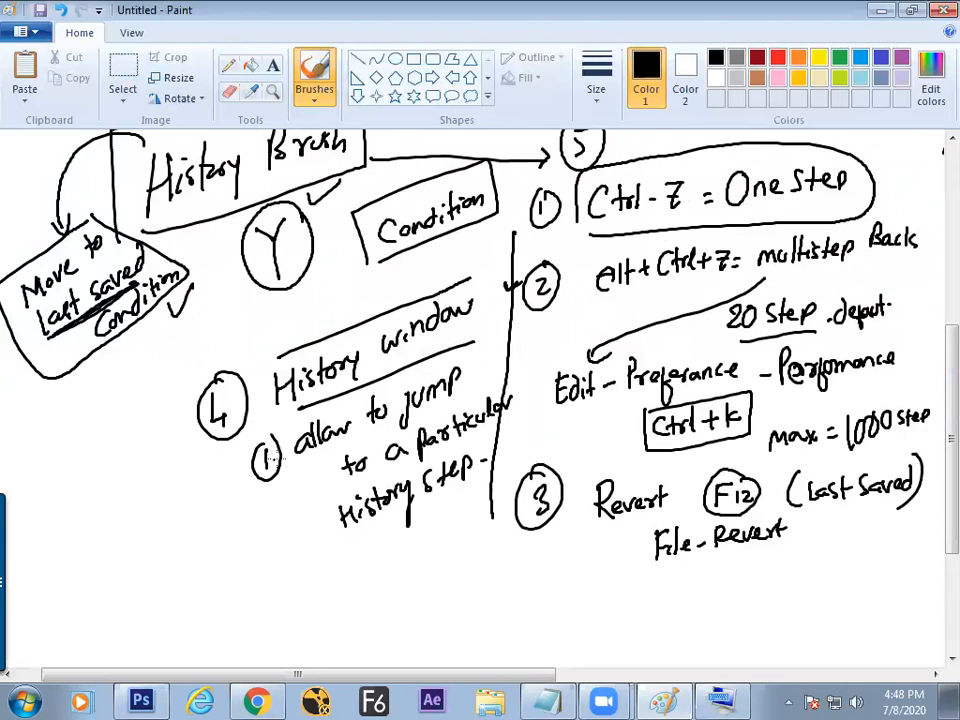
key("ctrl+z")
key("ctrl+z")
Mark the "allow to jump" note with a circled "i" and draw a circled "ii" below the "History step" line.
mouse_move(266, 441)
left_mouse_down()
mouse_move(276, 476)
mouse_move(278, 438)
left_mouse_up()
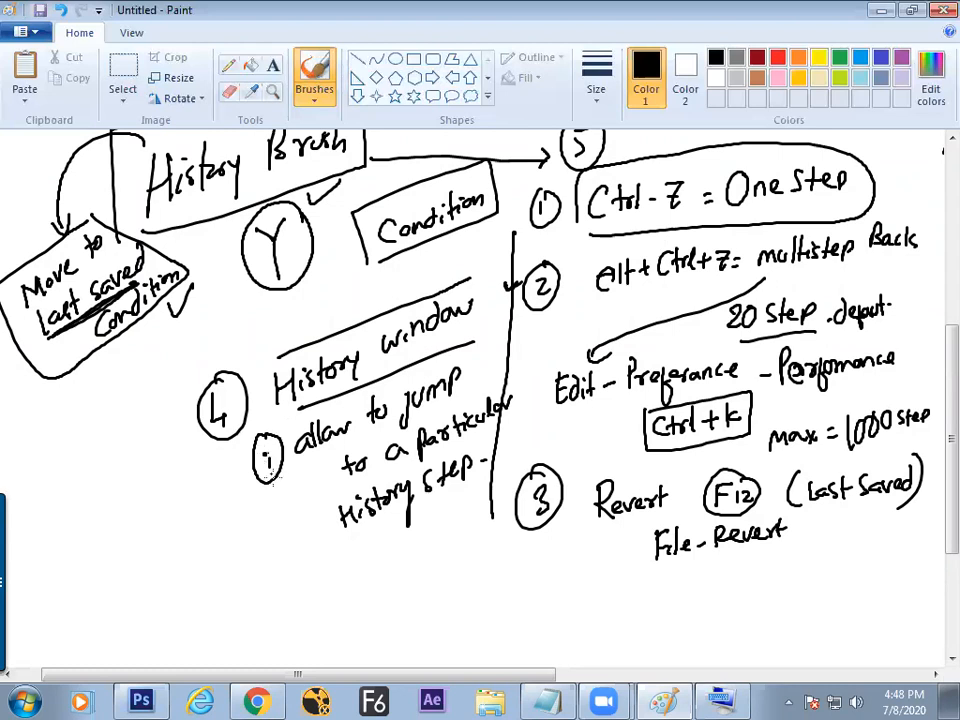
left_click_drag(288, 557, 288, 571)
mouse_move(293, 556)
left_mouse_down()
mouse_move(293, 569)
mouse_move(298, 540)
left_mouse_up()
left_click(287, 551)
left_click(294, 550)
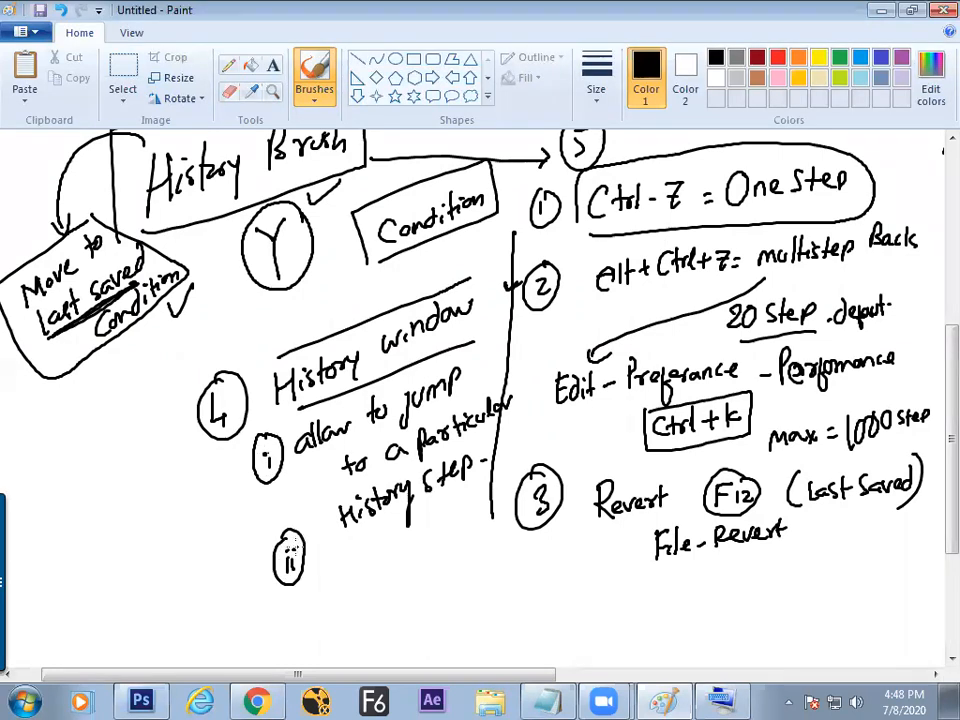
Switch to Photoshop, go back to the last Deselect state in the history and create a new snapshot of it.
key("alt+Tab")
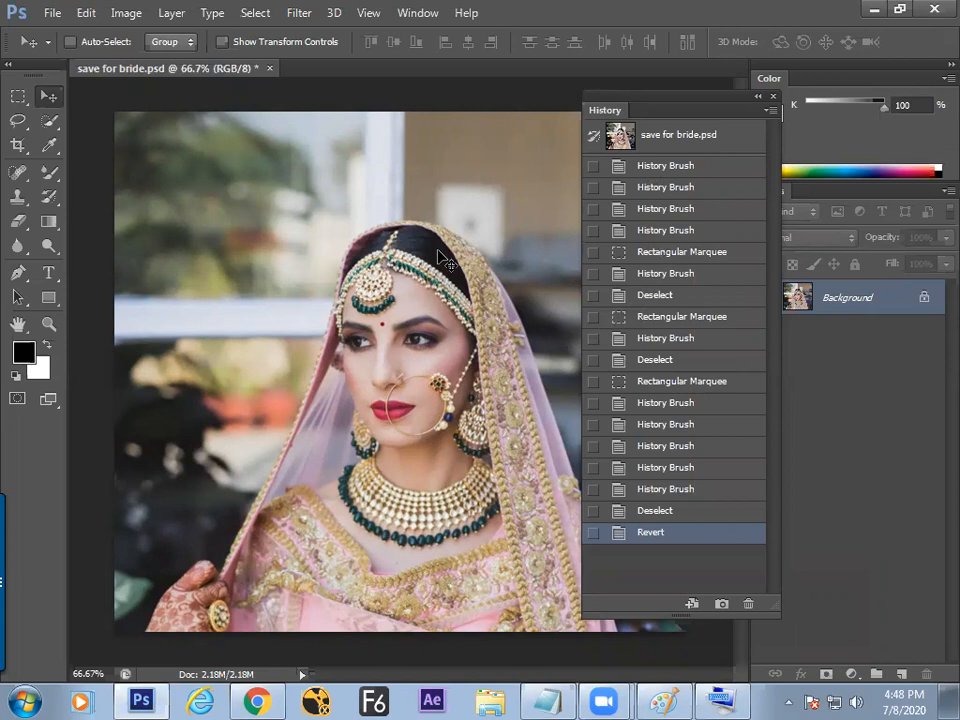
left_click(672, 511)
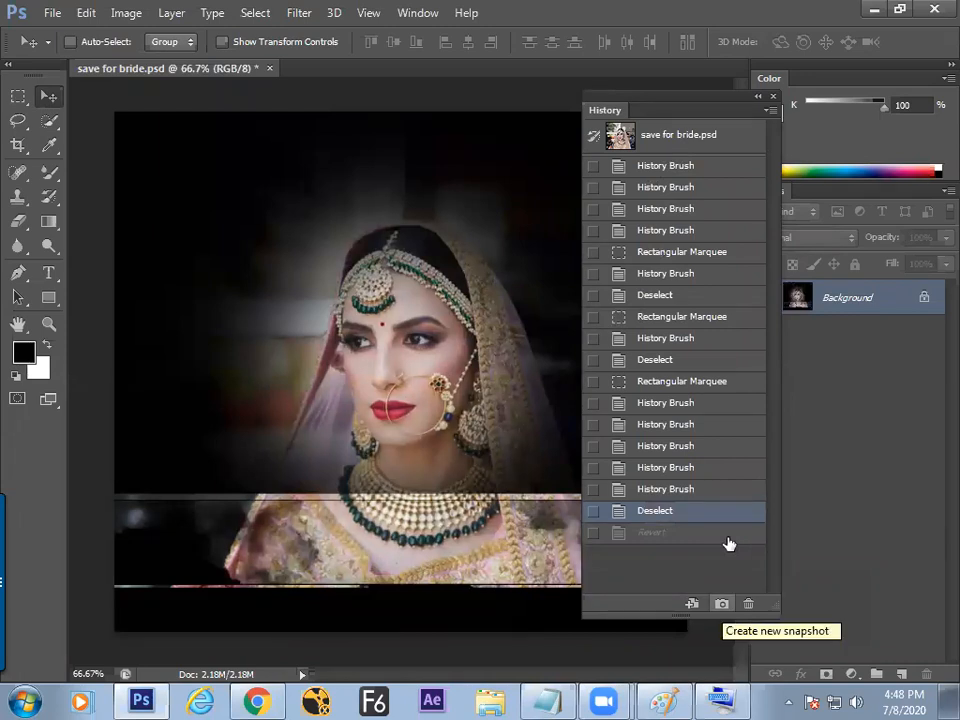
left_click(722, 603)
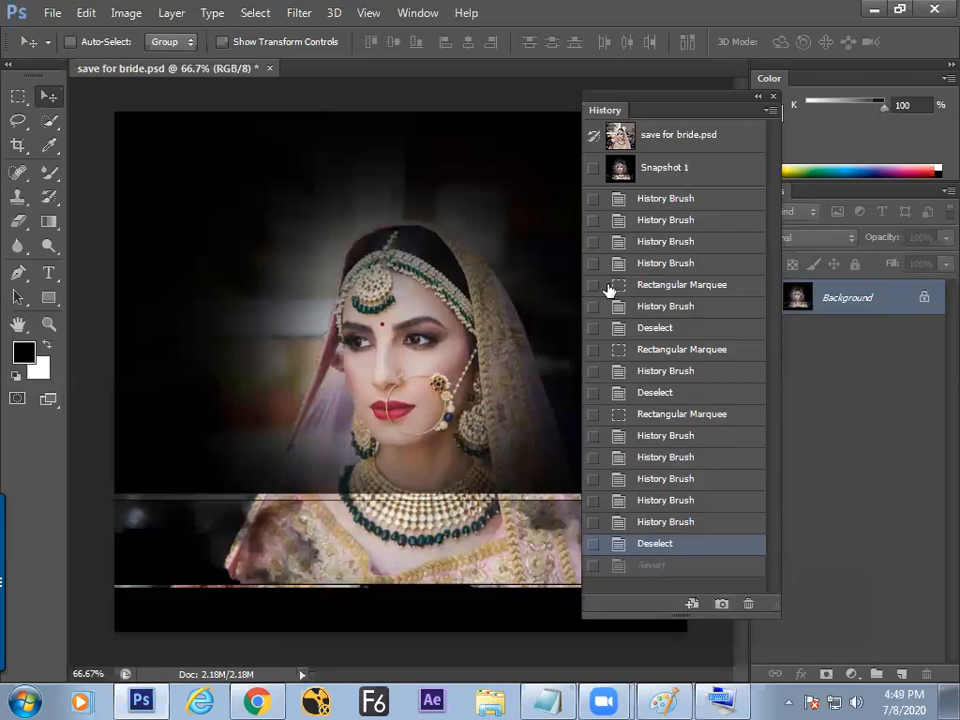
Jump from the new snapshot through several History Brush and Rectangular Marquee states and return to the snapshot.
left_click(676, 172)
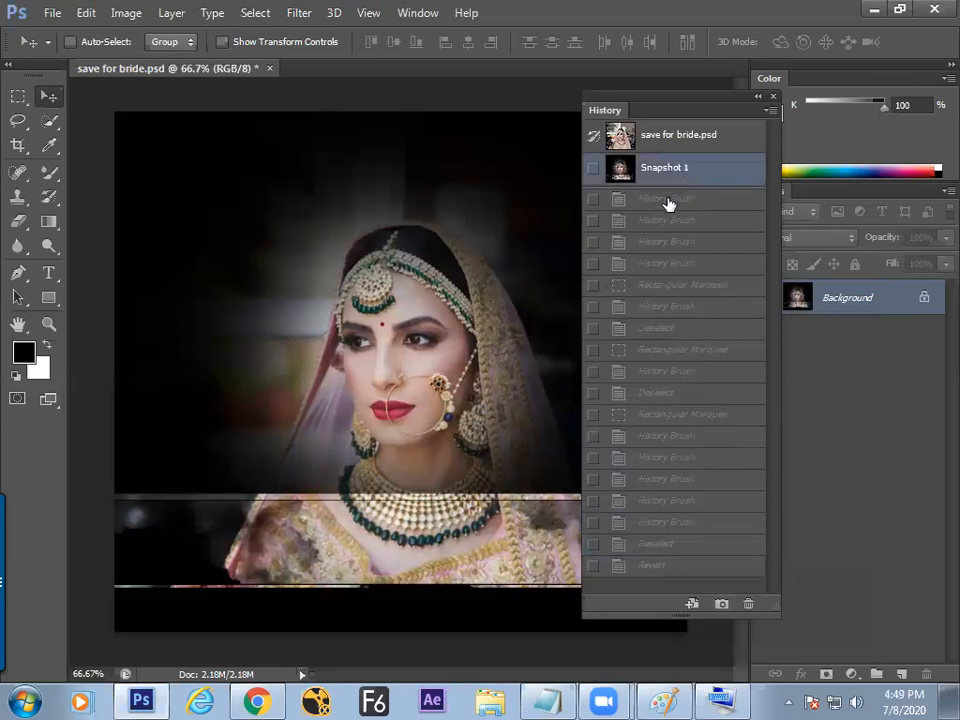
left_click(673, 306)
left_click(665, 241)
left_click(656, 414)
left_click(654, 500)
left_click(659, 219)
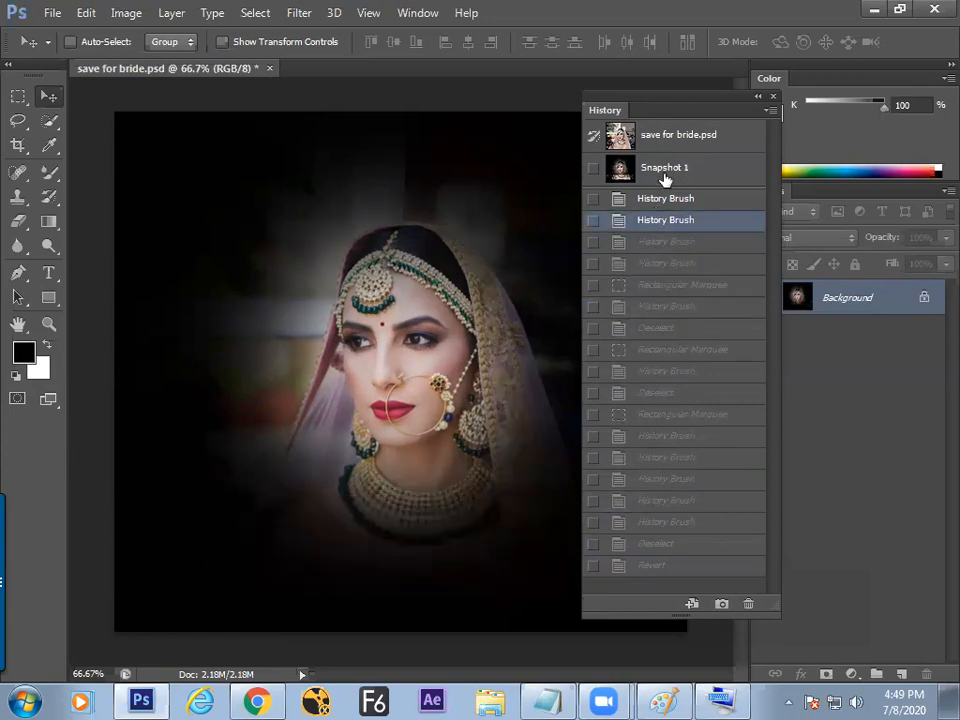
left_click(666, 180)
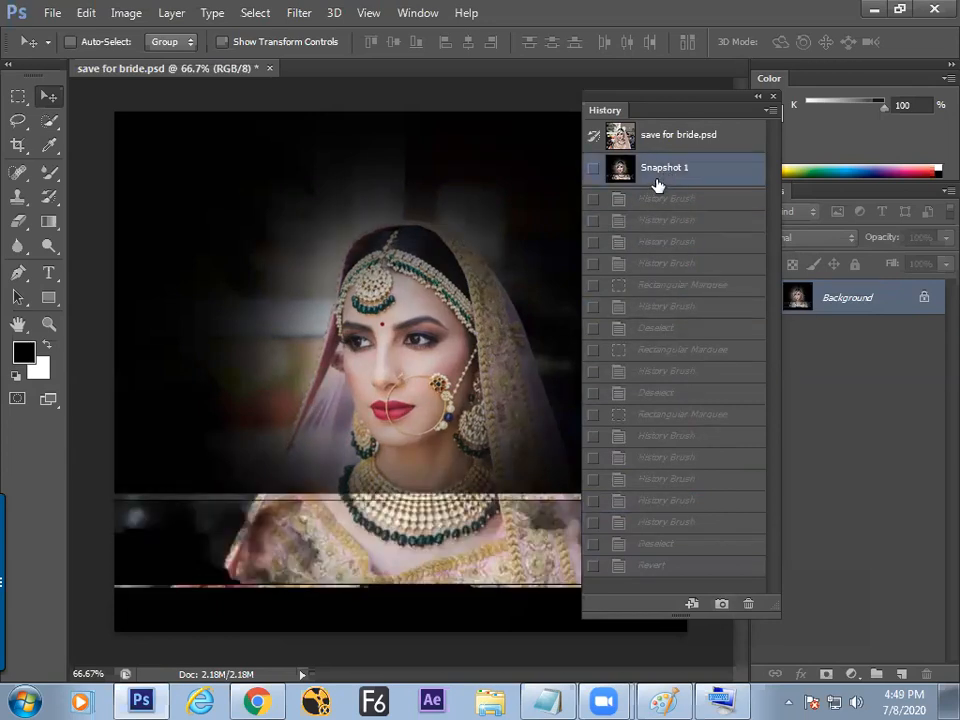
Switch to Paint and handwrite an underlined "Snapshot" beside the circled "ii".
key("alt+Tab")
mouse_move(342, 548)
left_mouse_down()
mouse_move(330, 570)
mouse_move(391, 561)
left_mouse_up()
mouse_move(338, 590)
left_mouse_down()
mouse_move(413, 562)
mouse_move(405, 550)
mouse_move(427, 546)
left_mouse_up()
mouse_move(434, 533)
left_mouse_down()
mouse_move(413, 558)
mouse_move(447, 512)
left_mouse_up()
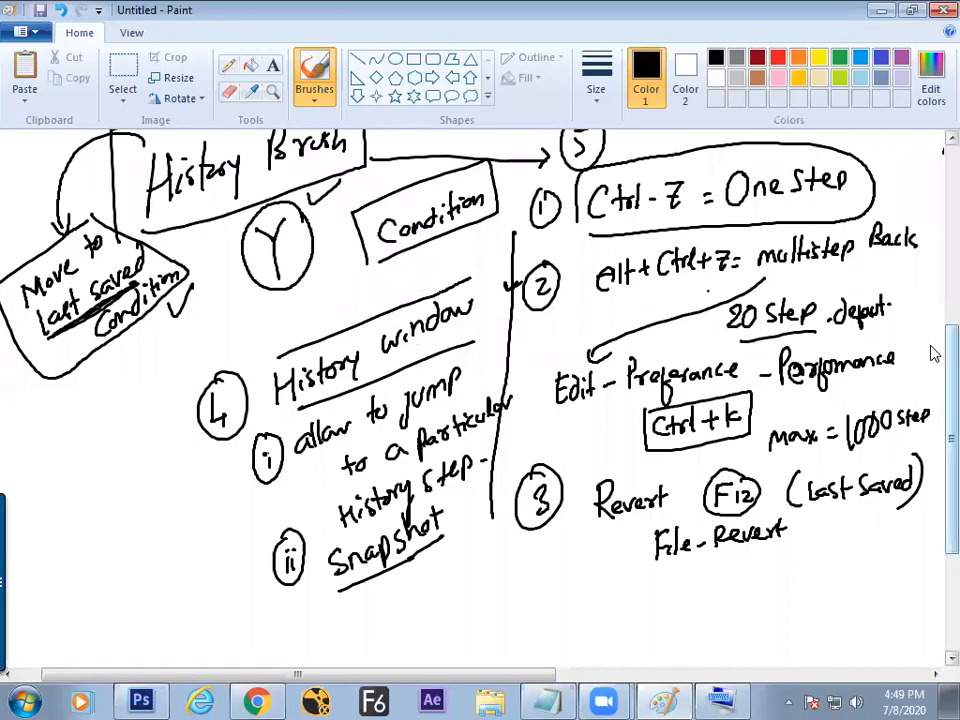
Draw a circled "5" below the "Snapshot" note and add a horizontal divider line above it.
scroll(467, 536, "down", 2)
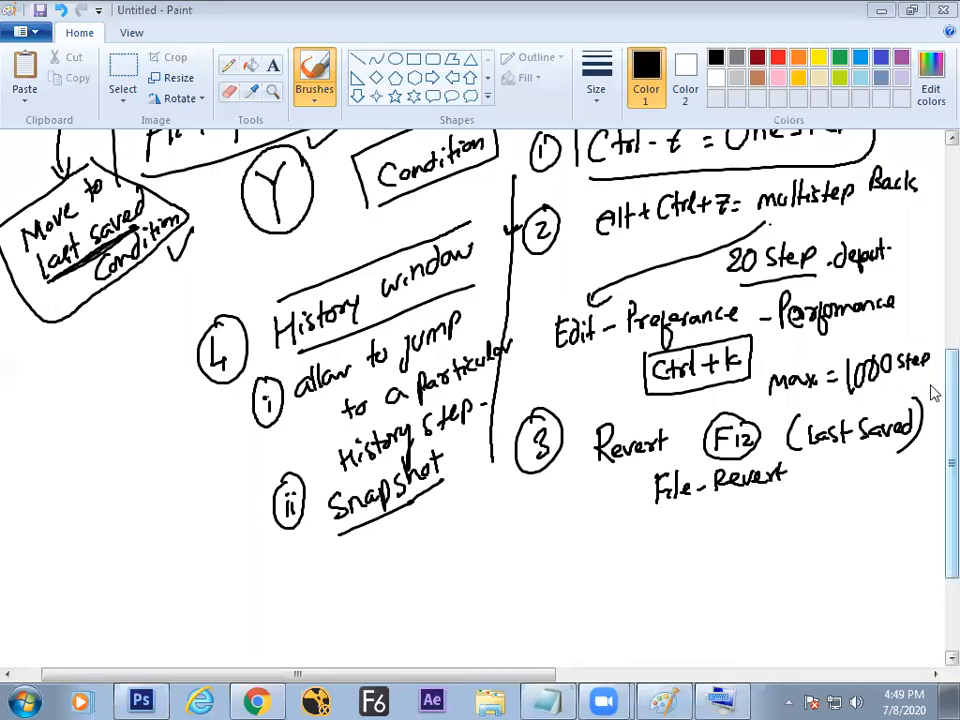
scroll(930, 395, "down", 3)
left_click_drag(449, 497, 458, 516)
mouse_move(452, 472)
left_mouse_down()
mouse_move(455, 527)
mouse_move(464, 474)
left_mouse_up()
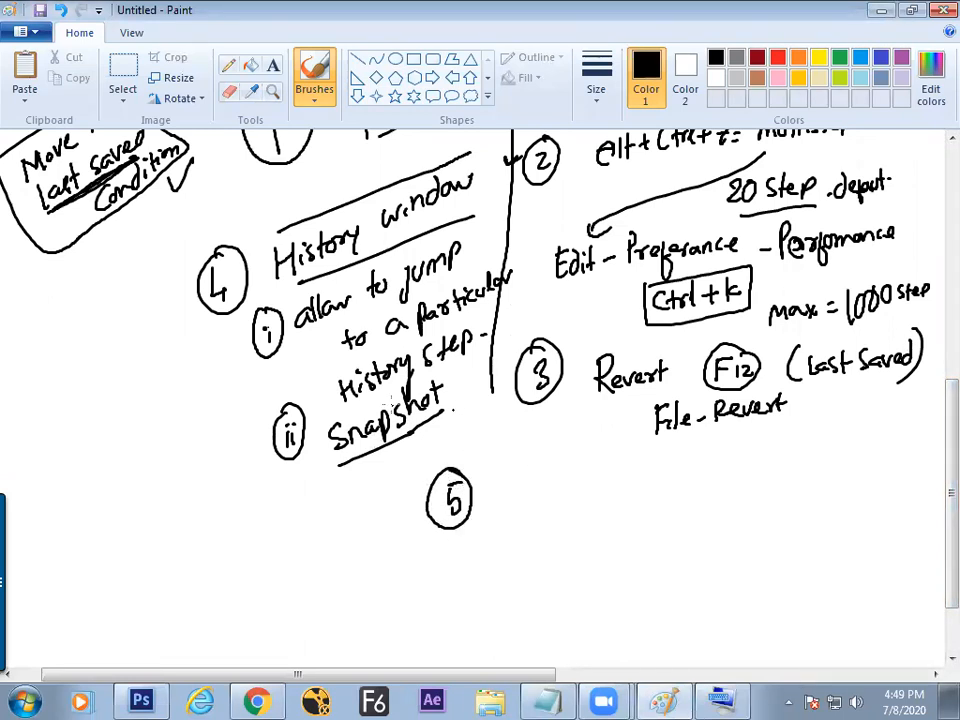
left_click_drag(428, 439, 551, 435)
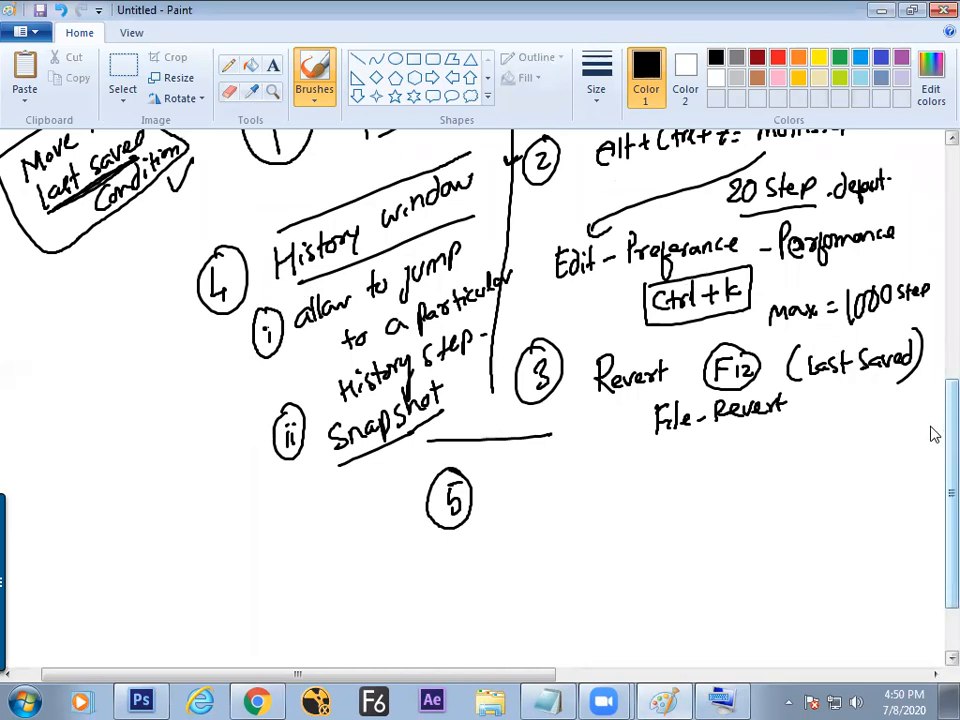
Handwrite "Fill → history" beside the circled "5".
left_click_drag(948, 390, 948, 387)
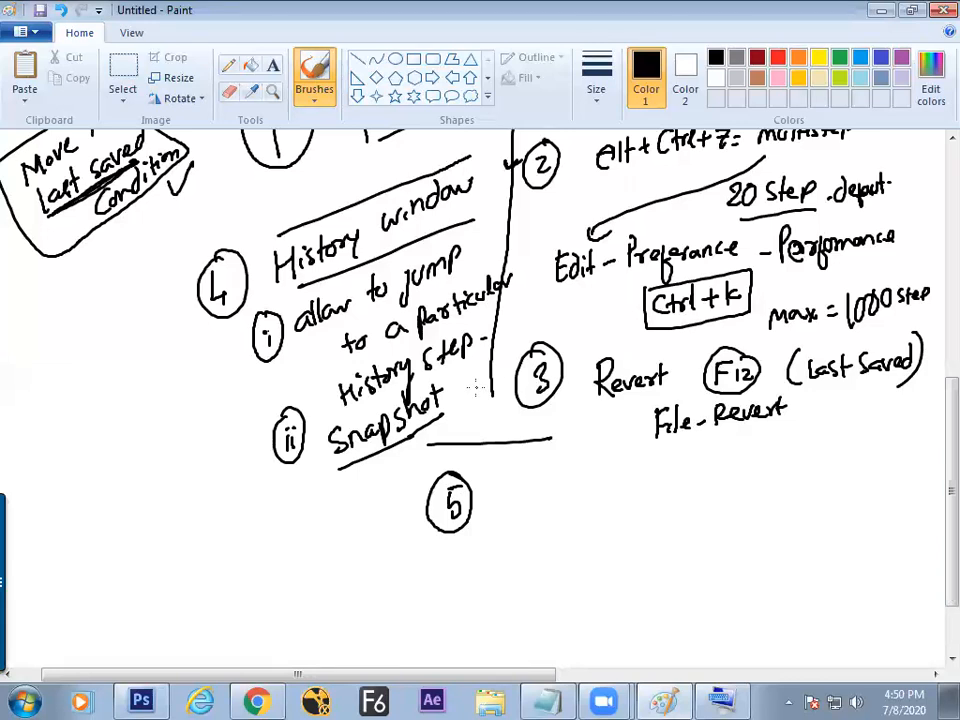
mouse_move(505, 485)
left_mouse_down()
mouse_move(505, 514)
mouse_move(523, 482)
left_mouse_up()
mouse_move(506, 498)
left_mouse_down()
mouse_move(536, 483)
mouse_move(530, 513)
left_mouse_up()
left_click(522, 485)
left_click_drag(539, 480, 538, 513)
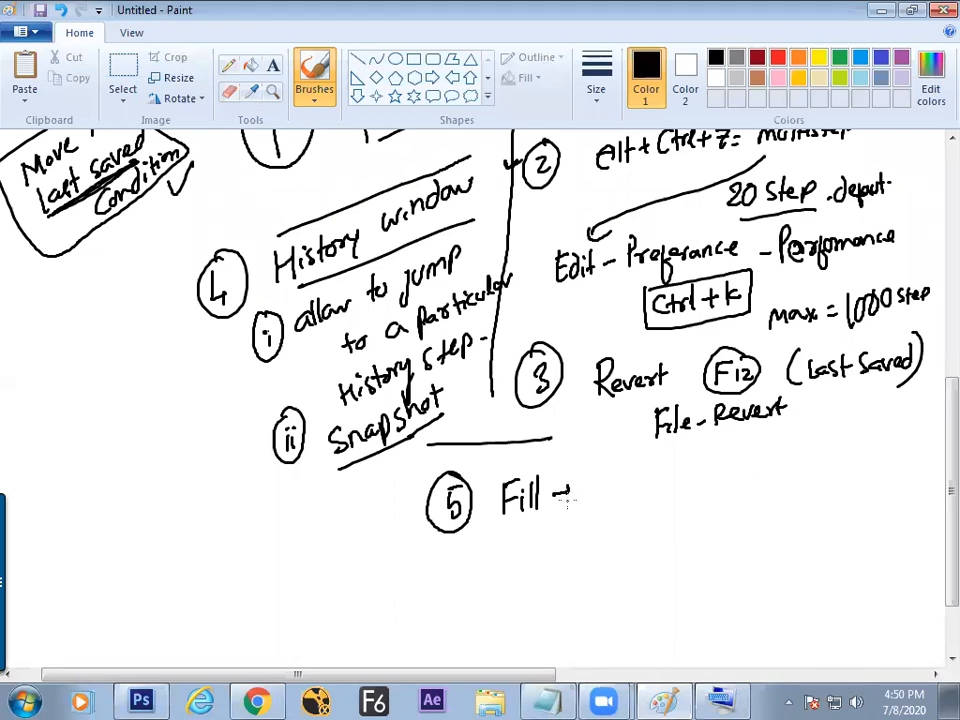
left_click_drag(590, 474, 611, 496)
mouse_move(624, 476)
left_mouse_down()
mouse_move(624, 495)
mouse_move(630, 482)
left_mouse_up()
left_click_drag(636, 482, 637, 483)
mouse_move(642, 490)
left_mouse_down()
mouse_move(650, 482)
mouse_move(668, 494)
left_mouse_up()
left_click_drag(692, 451, 658, 521)
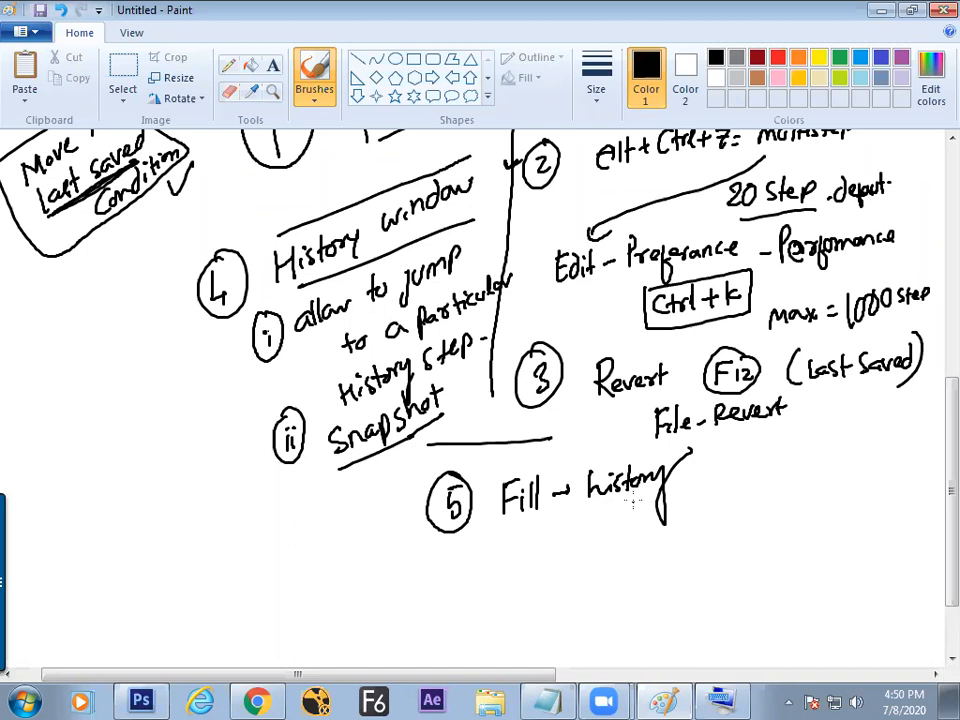
Switch to Photoshop and make a rectangular marquee selection covering part of the dark background and the bride's upper face.
key("alt+Tab")
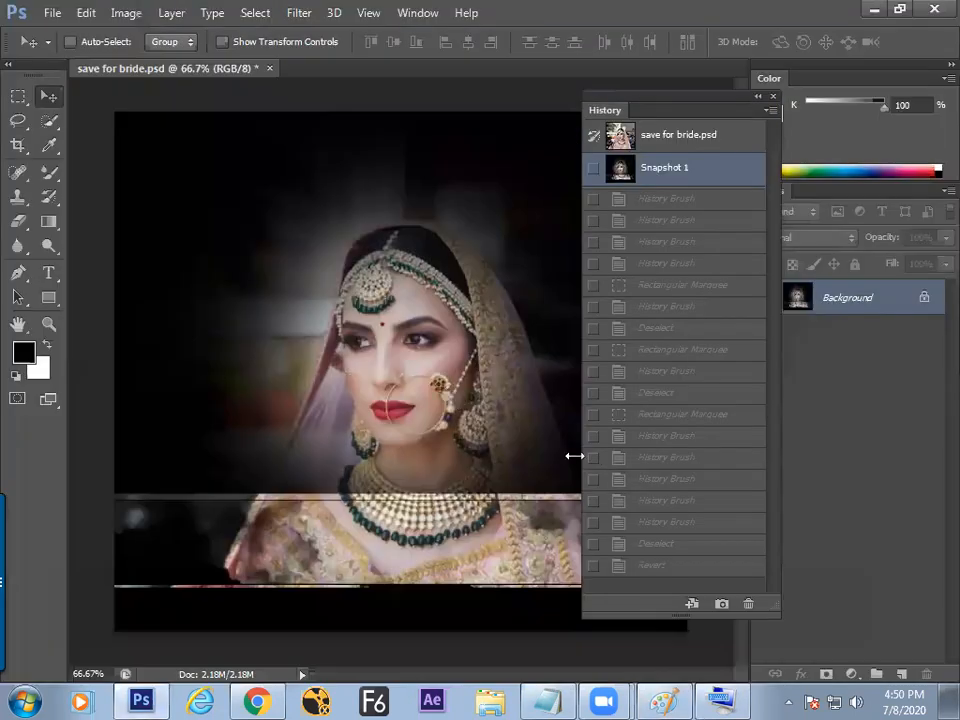
left_click(18, 96)
left_click_drag(189, 197, 427, 369)
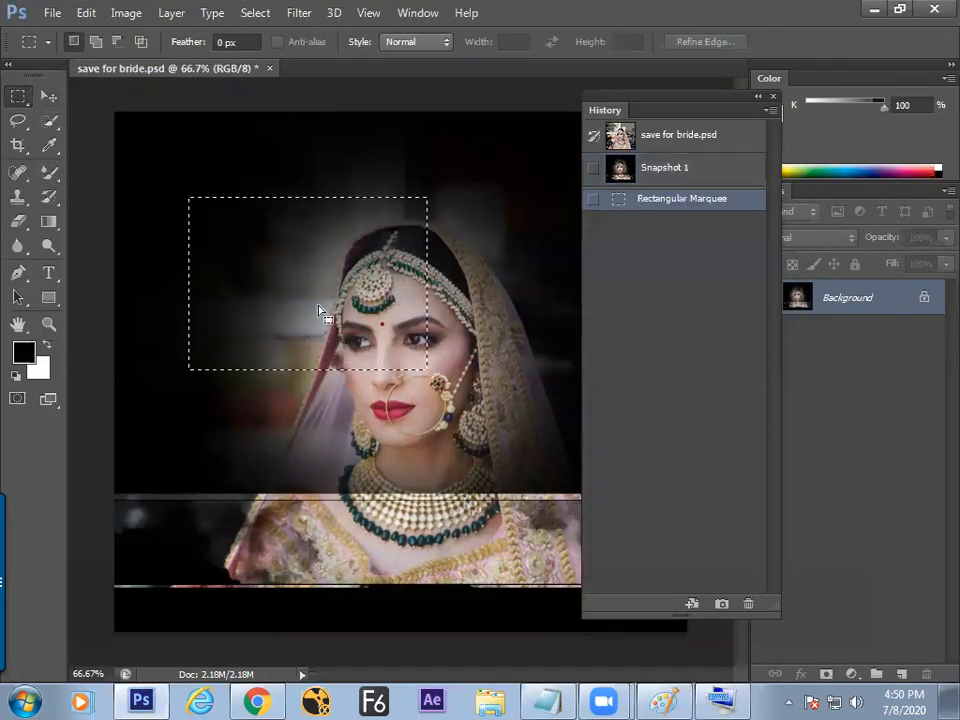
Try filling the selection with History contents in Difference mode, and step back to the marquee state.
left_click(86, 13)
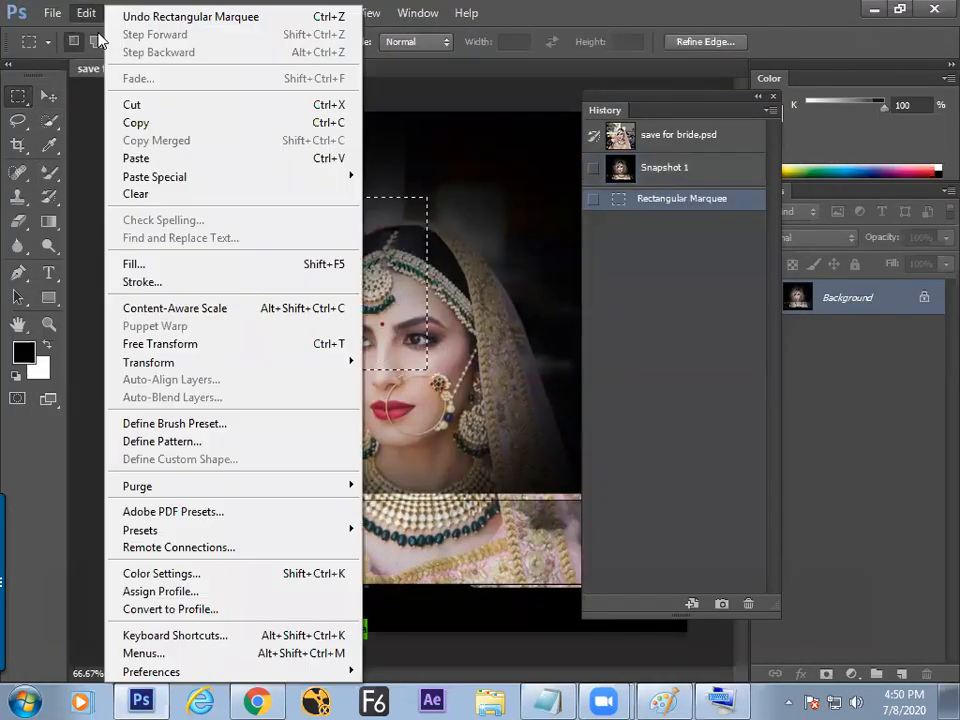
left_click(173, 265)
left_click(620, 287)
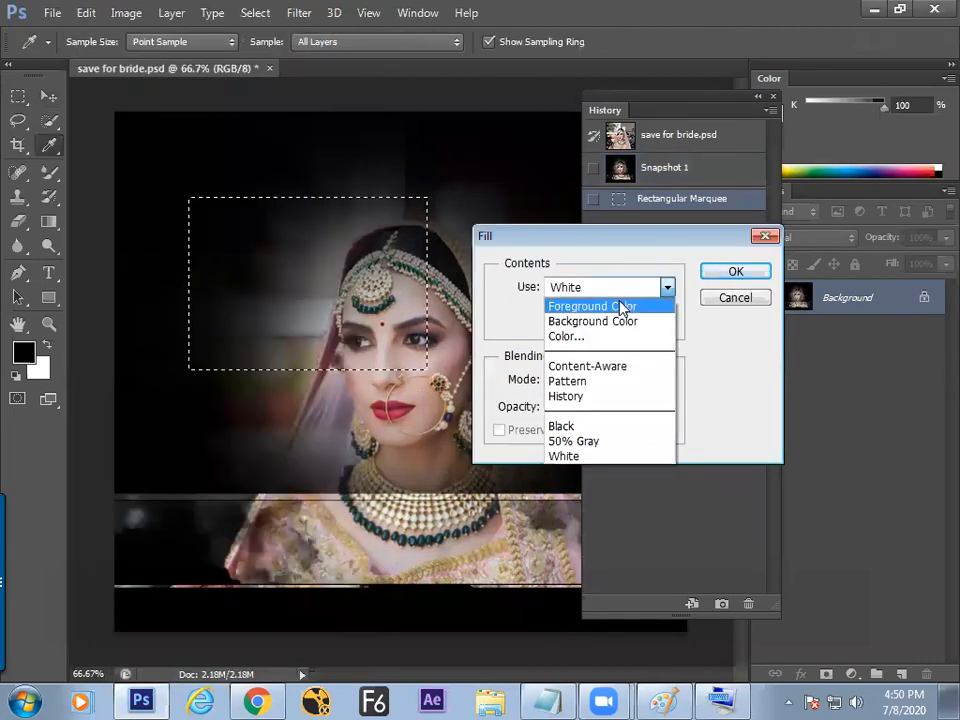
left_click(585, 397)
left_click(715, 274)
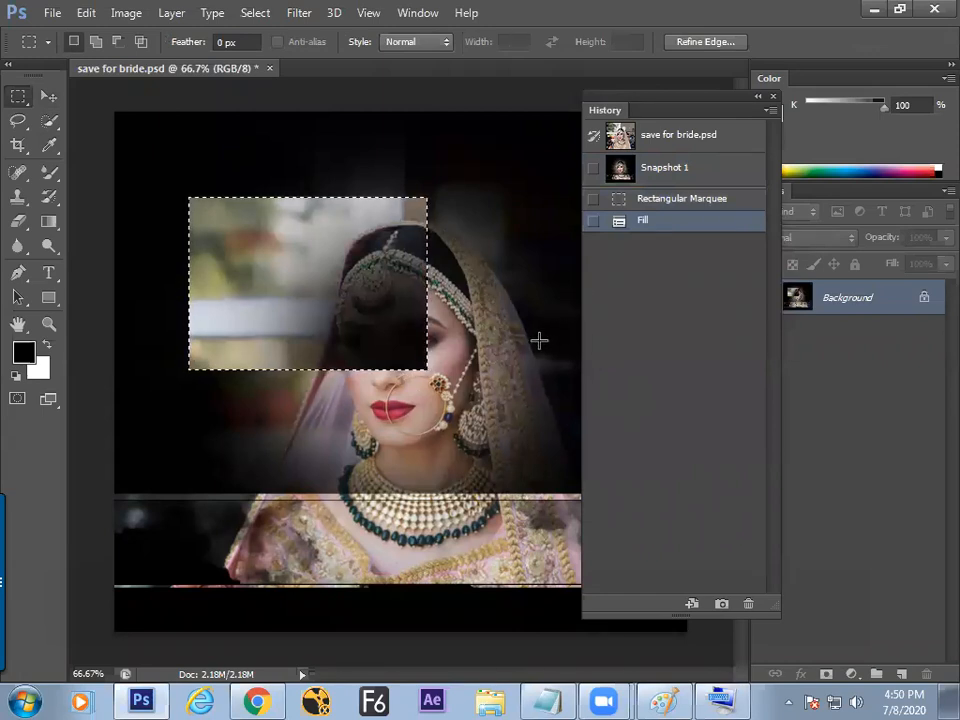
key("ctrl+d")
key("ctrl+alt+z")
key("ctrl+alt+z")
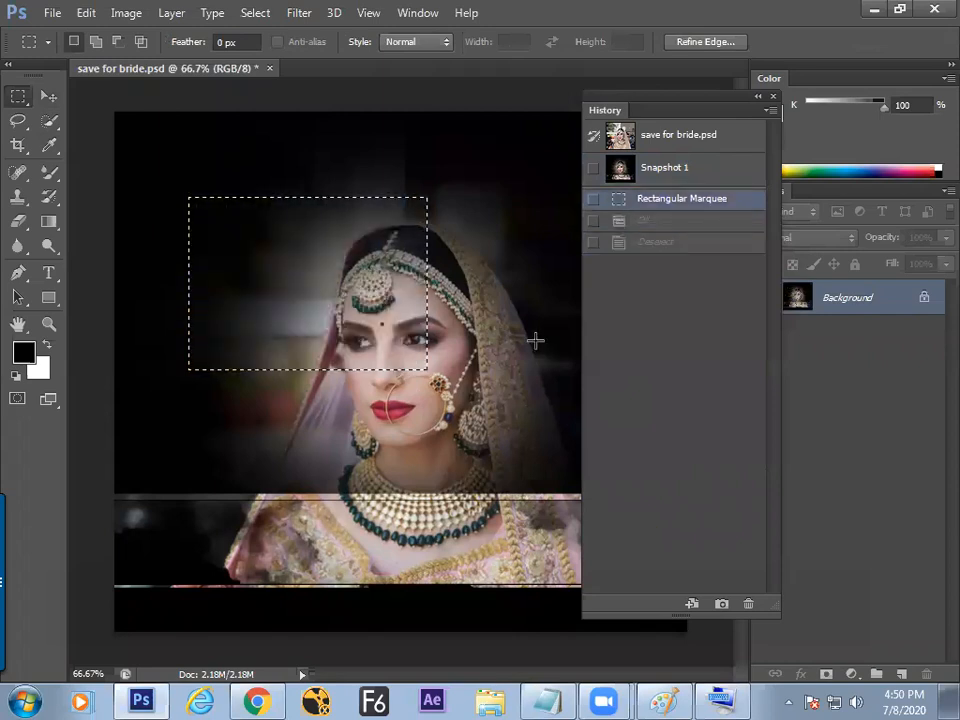
Fill the marquee selection with History contents in Normal blending mode at 100% opacity.
left_click(86, 13)
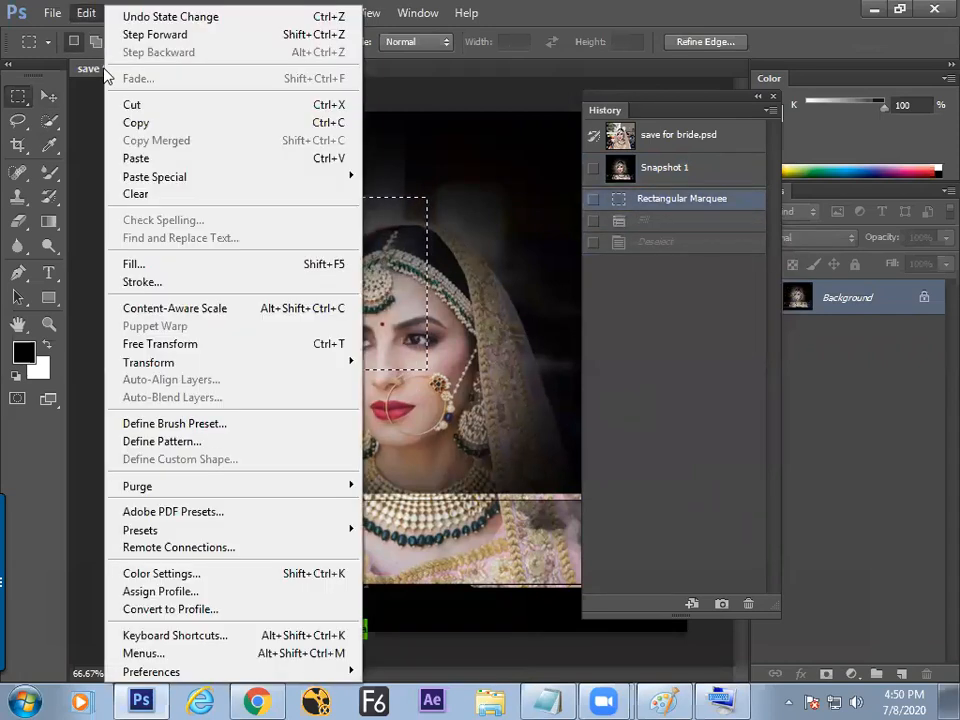
left_click(189, 265)
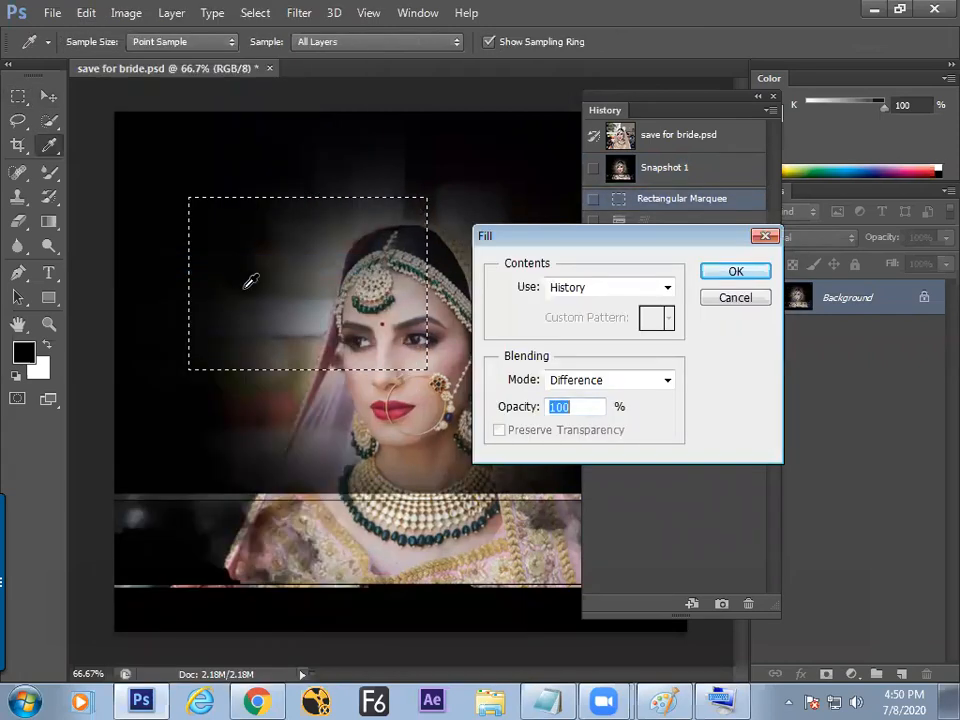
left_click(583, 391)
left_click(598, 9)
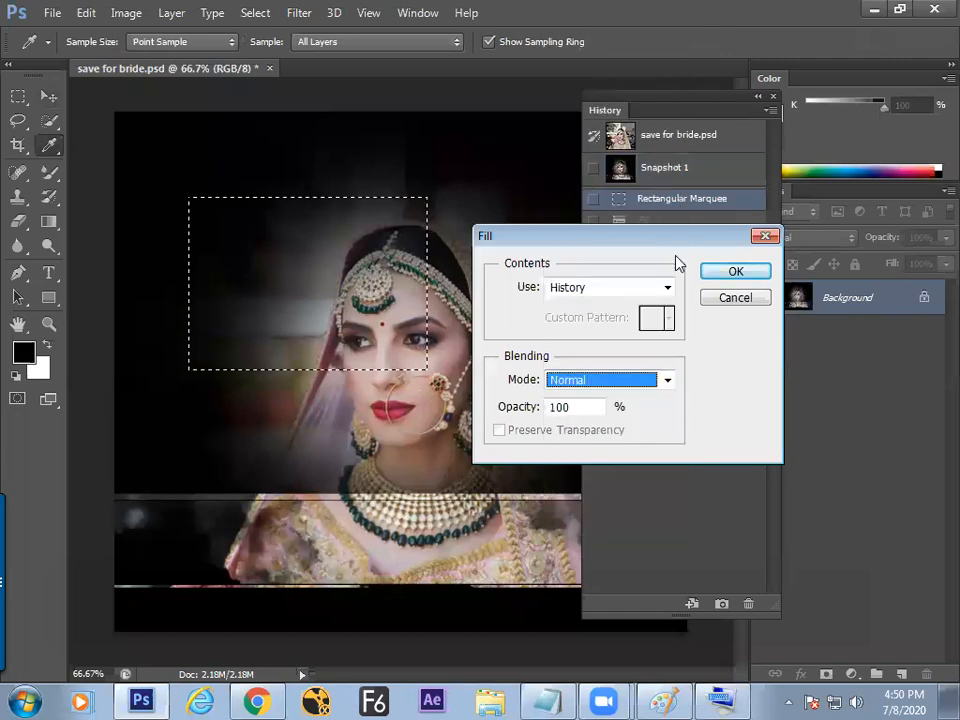
left_click(735, 272)
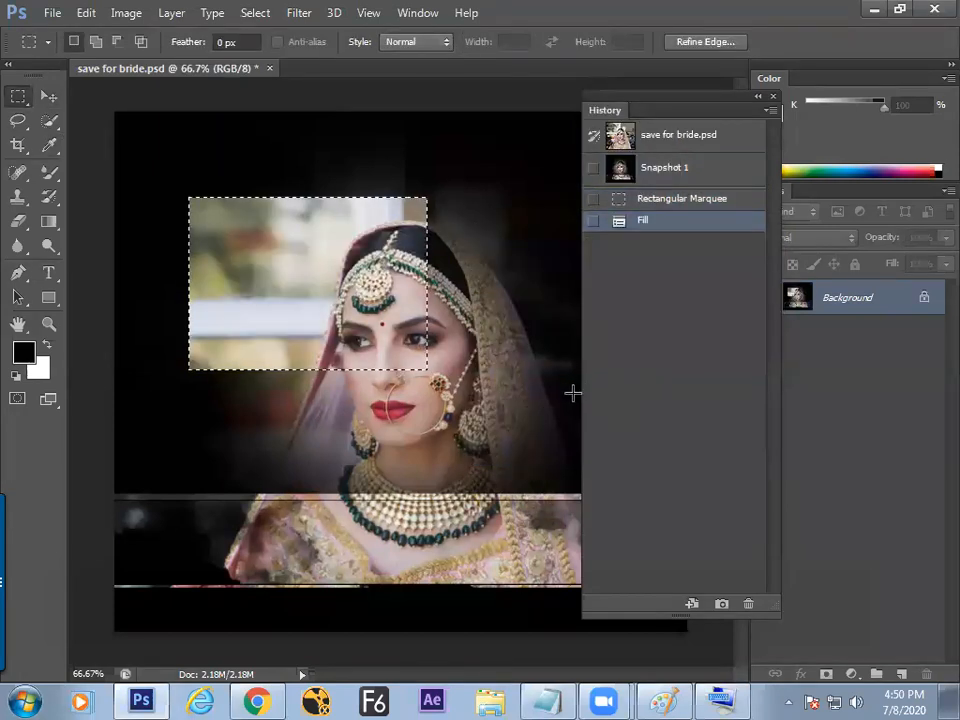
Stroke the selection with a thin black outline and deselect it.
key("alt+e")
key("s")
key("Return")
key("ctrl+d")
Examine the history-filled rectangle with the panels hidden at different zoom levels, and check the "Fill → history" note in Paint.
key("Tab")
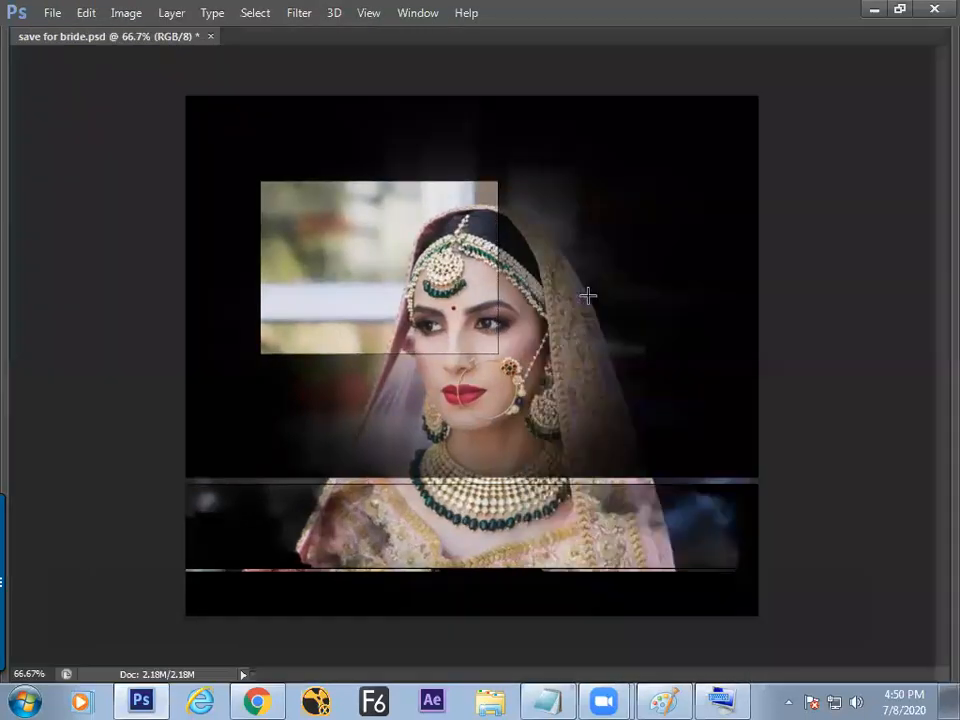
key("ctrl+0")
key("ctrl+1")
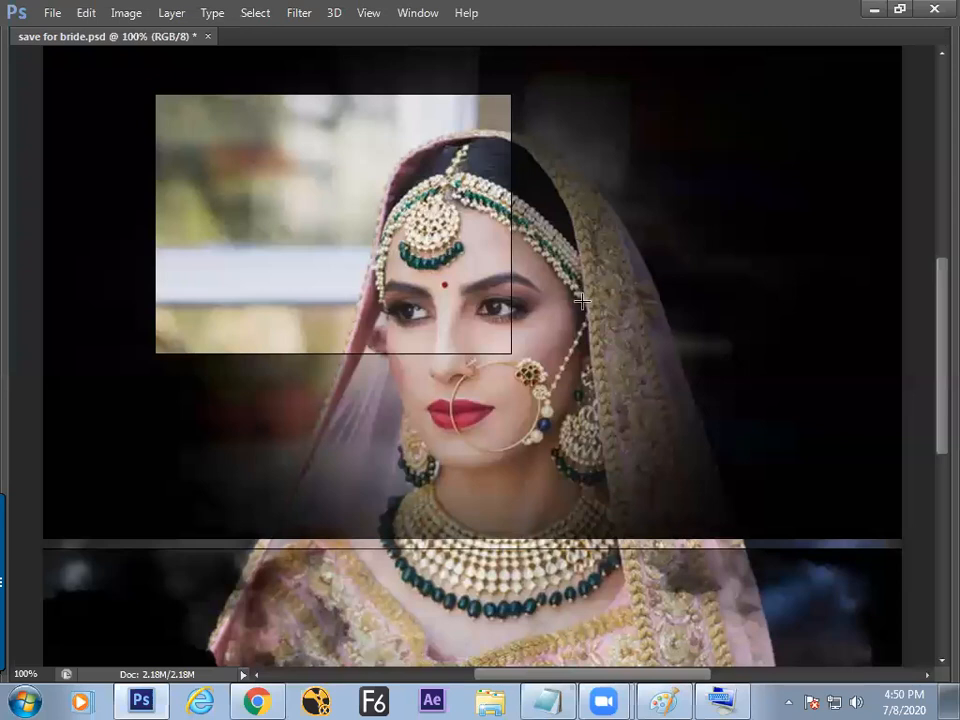
key("ctrl+minus")
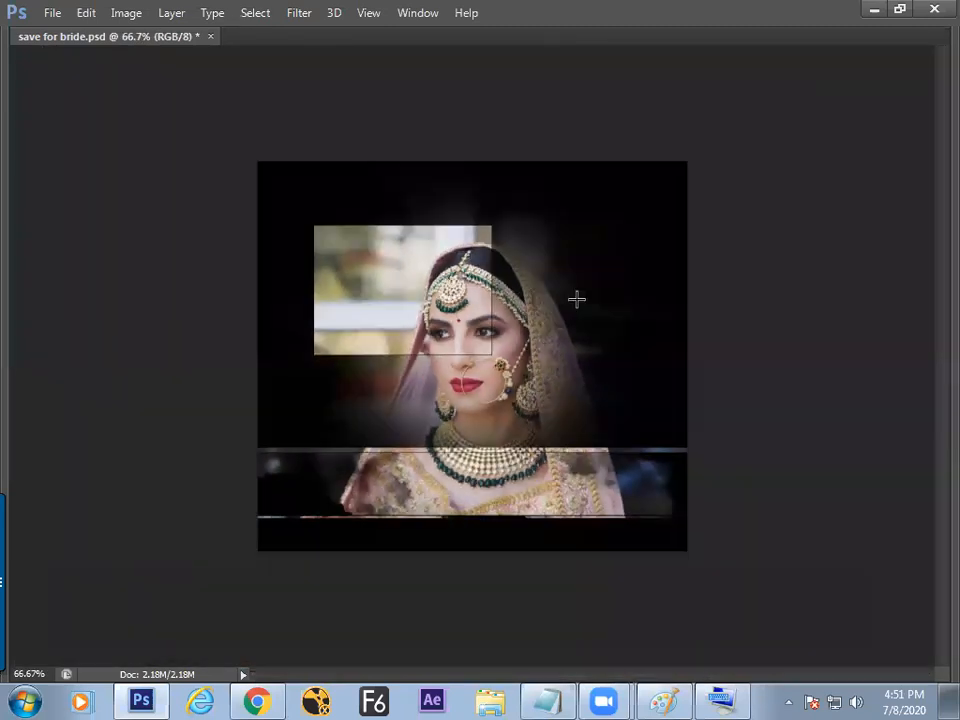
key("ctrl+minus")
key("Tab")
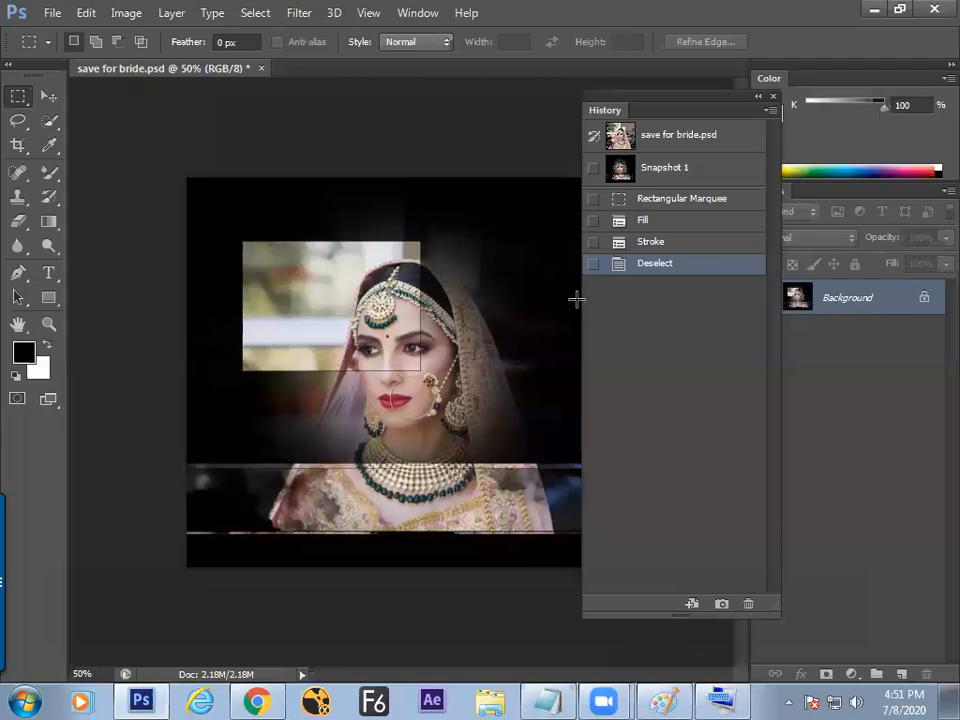
key("alt+Tab")
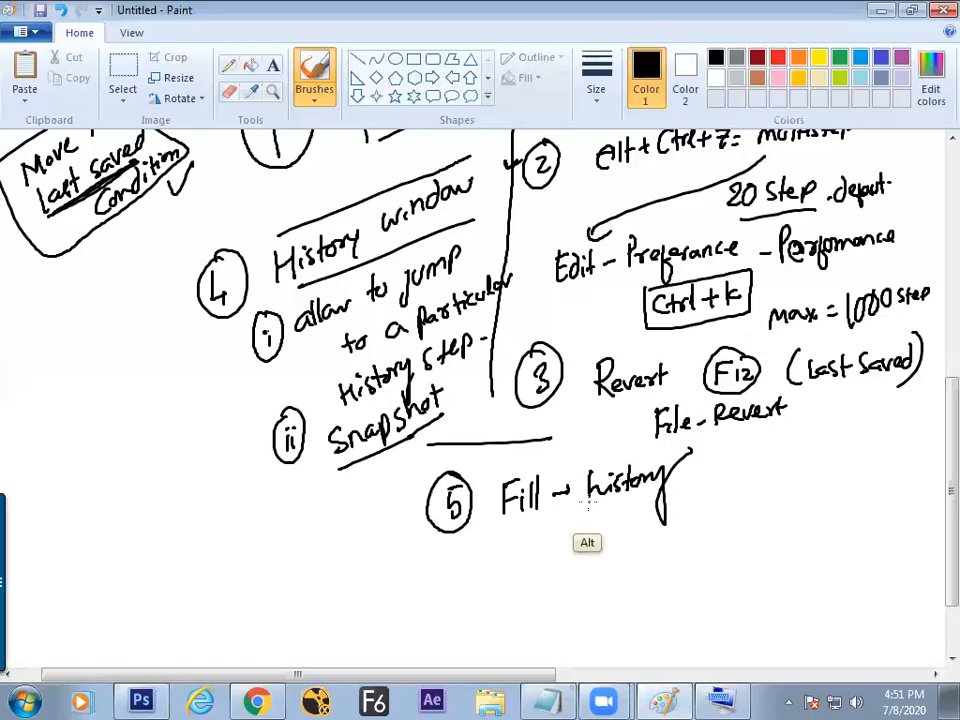
key("alt+Tab")
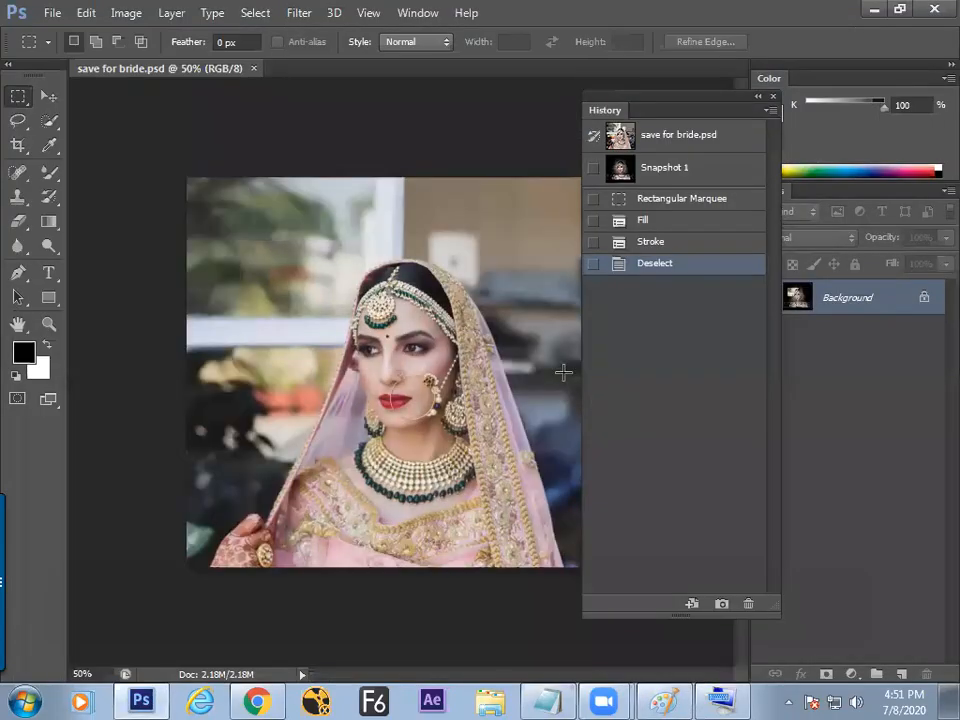
Step back to the state before the History fill and remove the marquee selection.
key("ctrl+z")
key("ctrl+alt+z")
key("ctrl+alt+z")
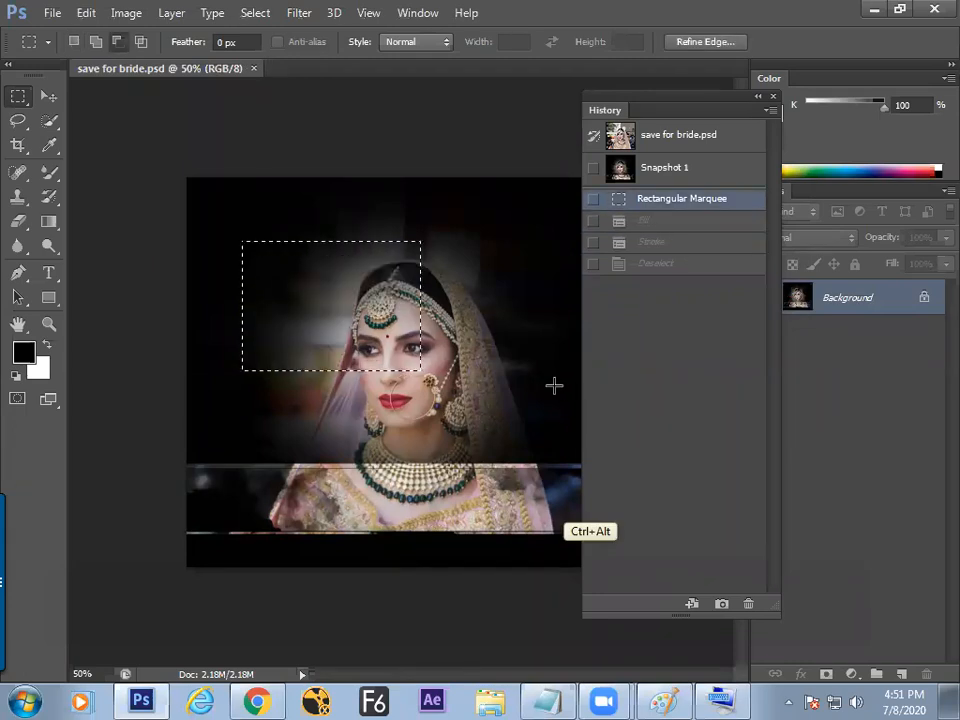
key("ctrl+d")
Select five full-height vertical strips of varying width across the bride photo as one combined rectangular marquee selection.
left_click_drag(264, 178, 303, 566)
mouse_move(386, 178)
left_mouse_down()
mouse_move(397, 322)
mouse_move(391, 566)
left_mouse_up()
left_click_drag(484, 178, 527, 566)
left_click_drag(430, 178, 447, 566)
left_click_drag(214, 178, 239, 566)
Fill the five strips with History contents in Normal mode at 100% opacity, stroke them with a thin black outline, and deselect.
key("shift+BackSpace")
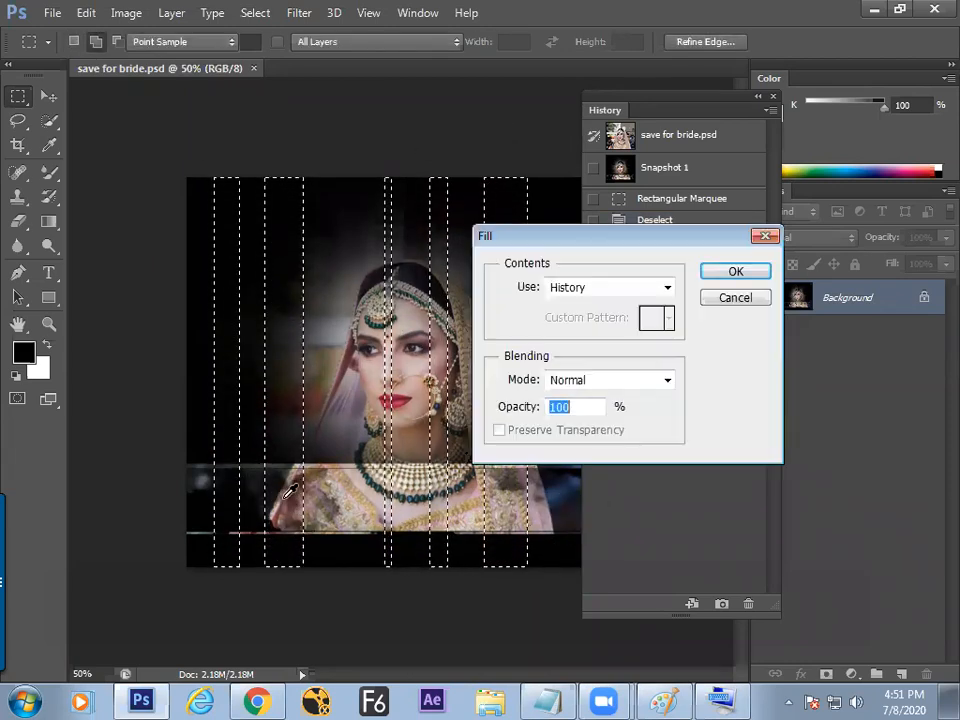
key("Return")
key("alt+e")
key("s")
key("Return")
key("ctrl+d")
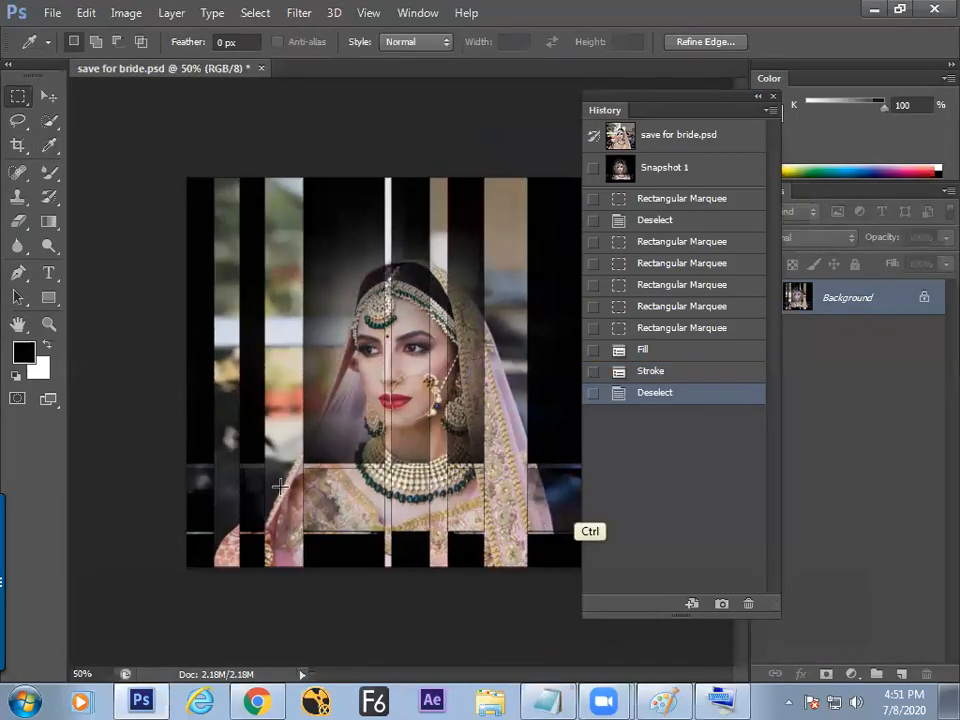
Examine the five history-filled strips across the bride's face and dress with the panels hidden at different zoom levels.
key("Tab")
key("ctrl+plus")
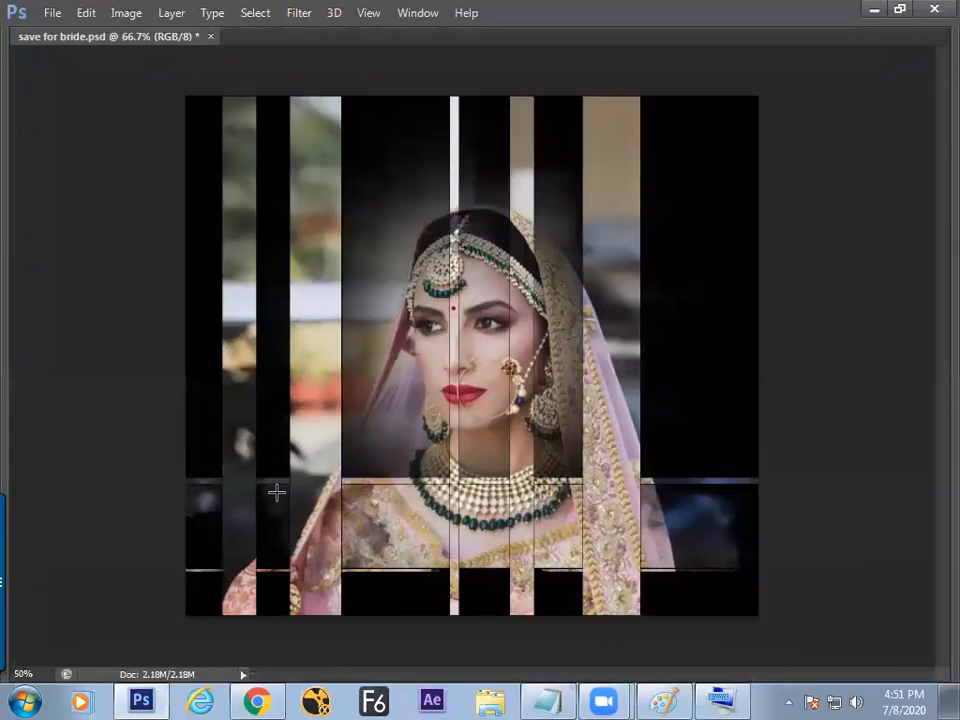
key("ctrl+plus")
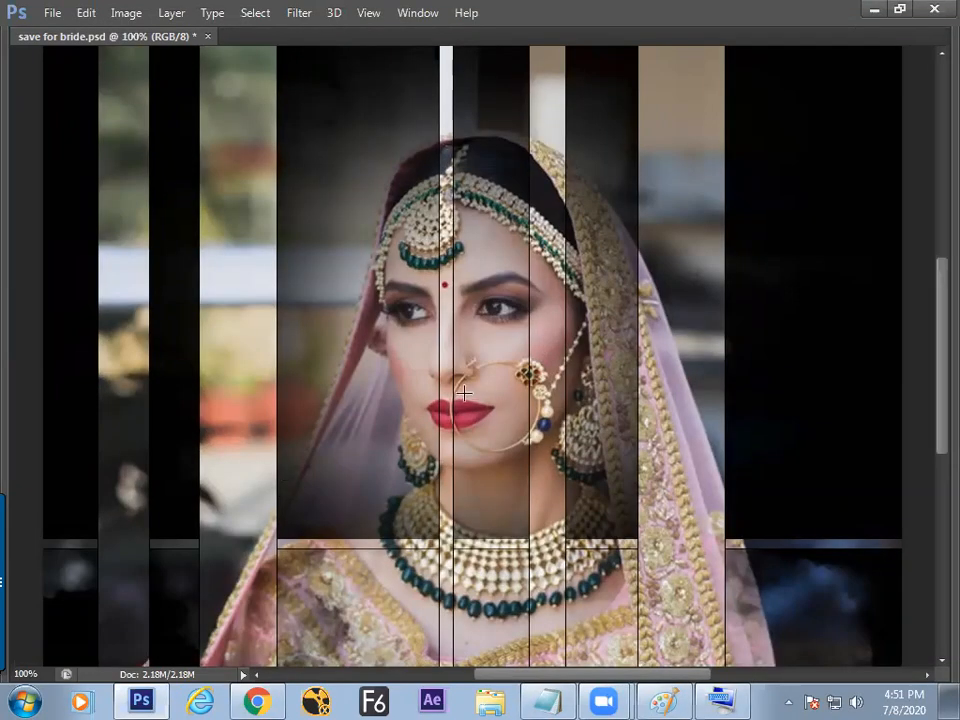
left_click_drag(461, 381, 452, 422)
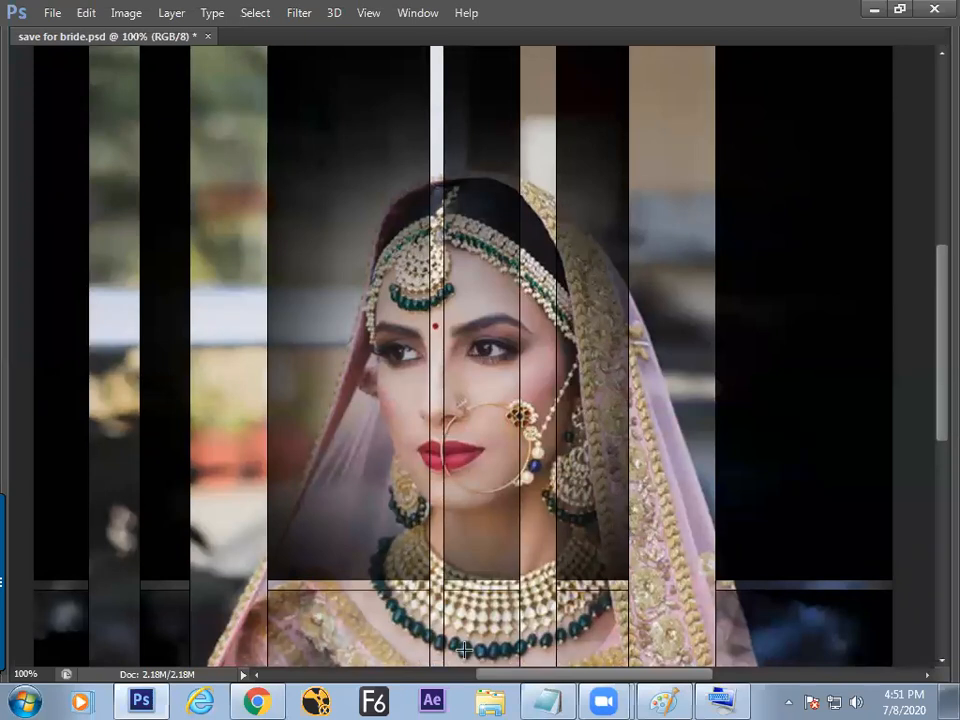
left_click_drag(441, 478, 469, 402)
key("ctrl+minus")
key("ctrl+minus")
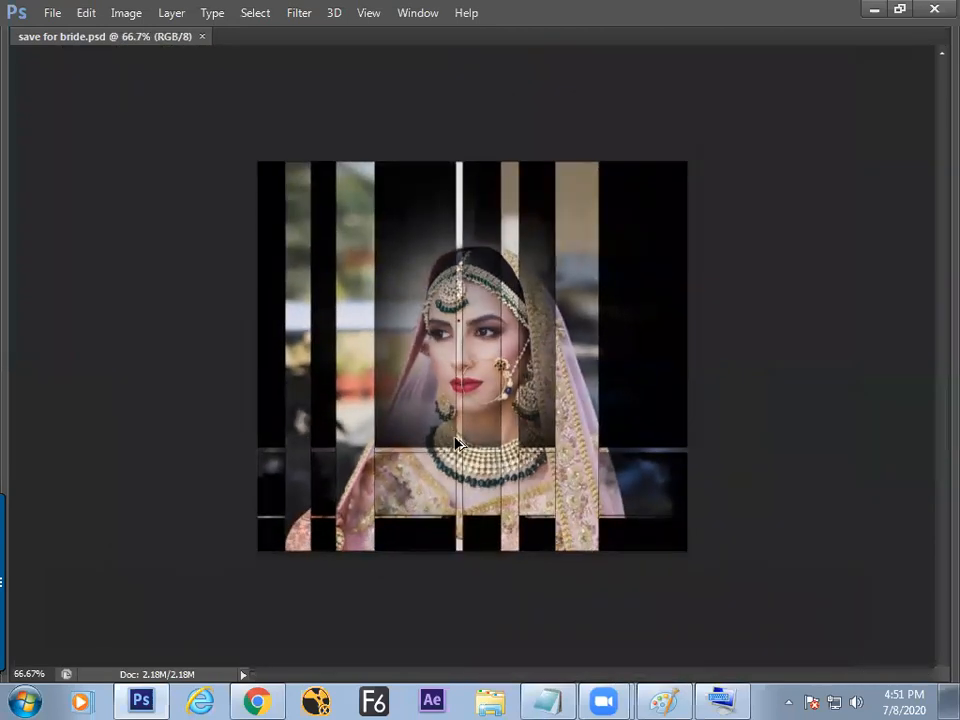
Step backward past the deselection, stroke and History fill to the state with four strips selected.
key("ctrl+alt+z")
key("ctrl+alt+z")
key("ctrl+alt+z")
key("ctrl+alt+z")
key("ctrl+alt+z")
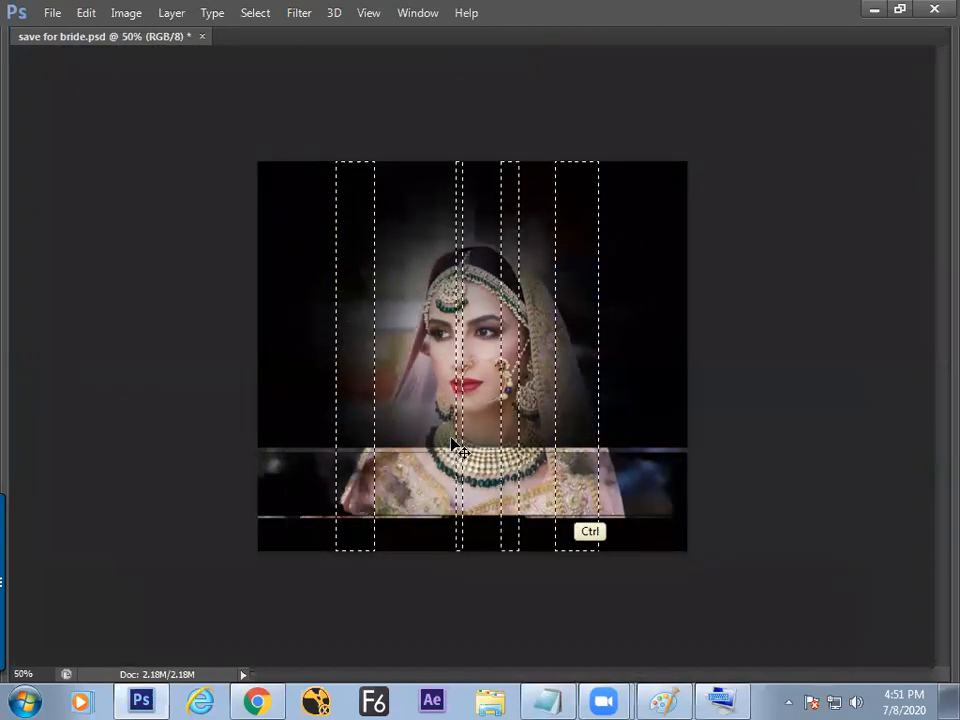
Select a small square in the dark background beside the bride, fill it with History contents in Normal mode at 100% opacity, and deselect.
key("Tab")
left_click_drag(241, 247, 313, 319)
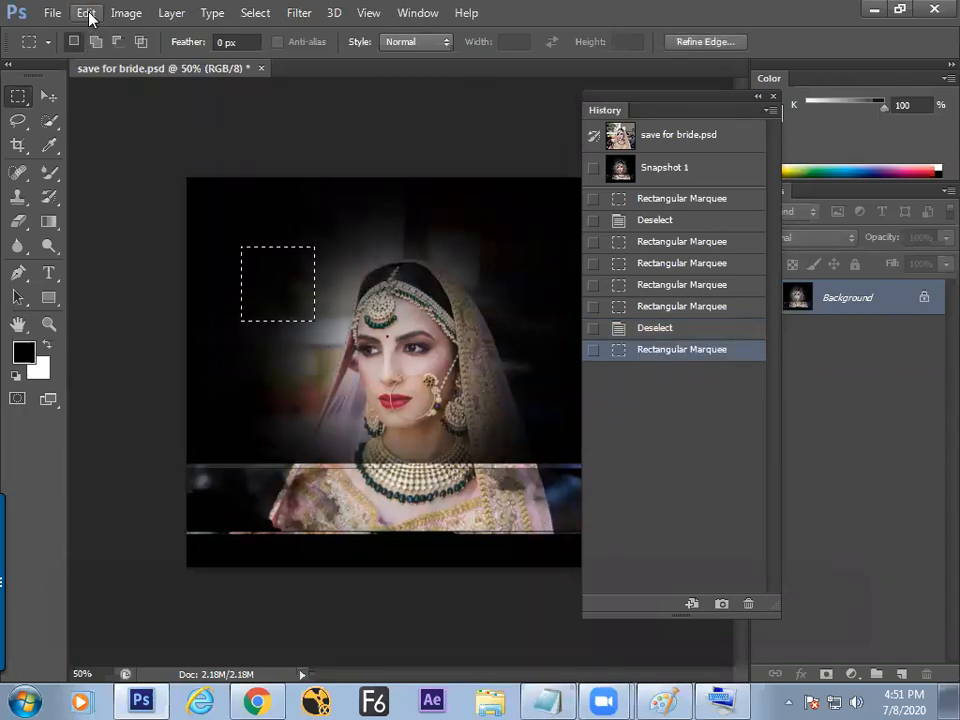
left_click(86, 12)
left_click(190, 266)
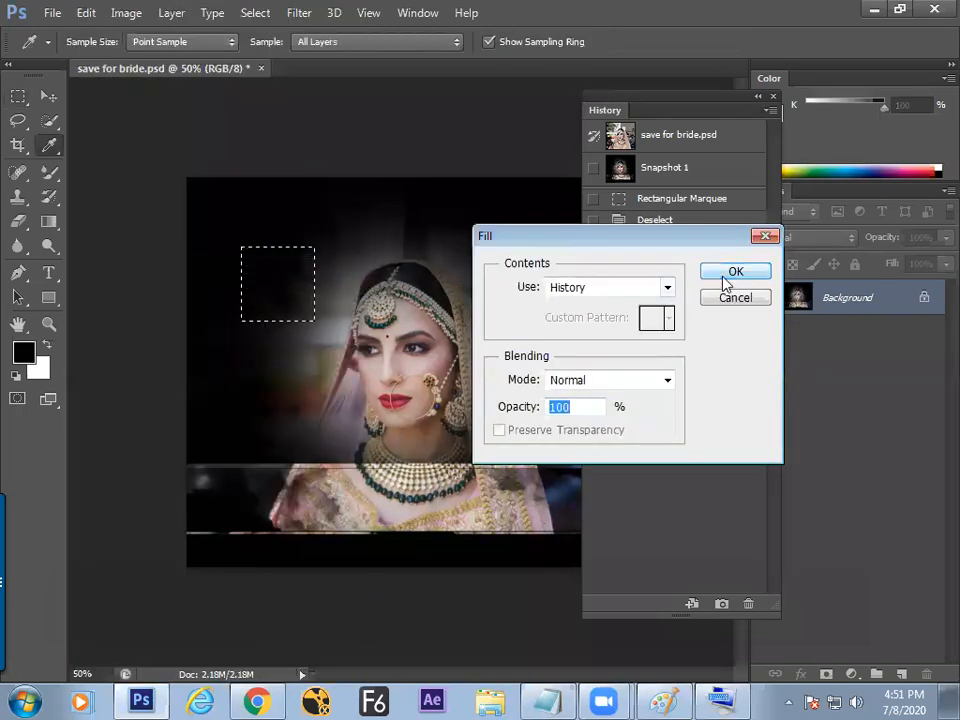
left_click(730, 276)
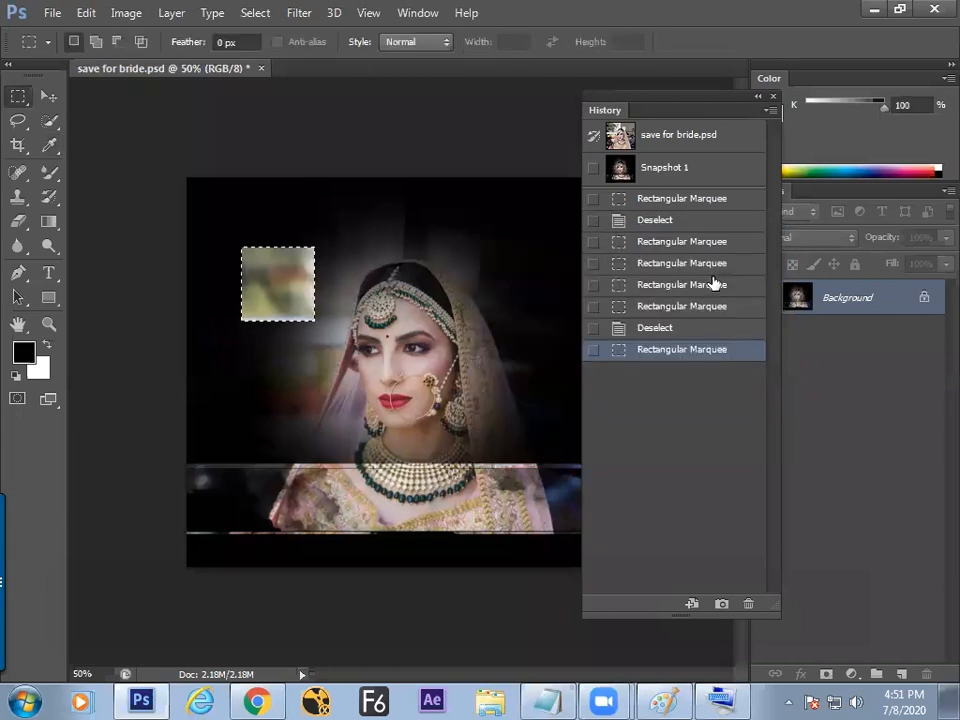
key("ctrl+d")
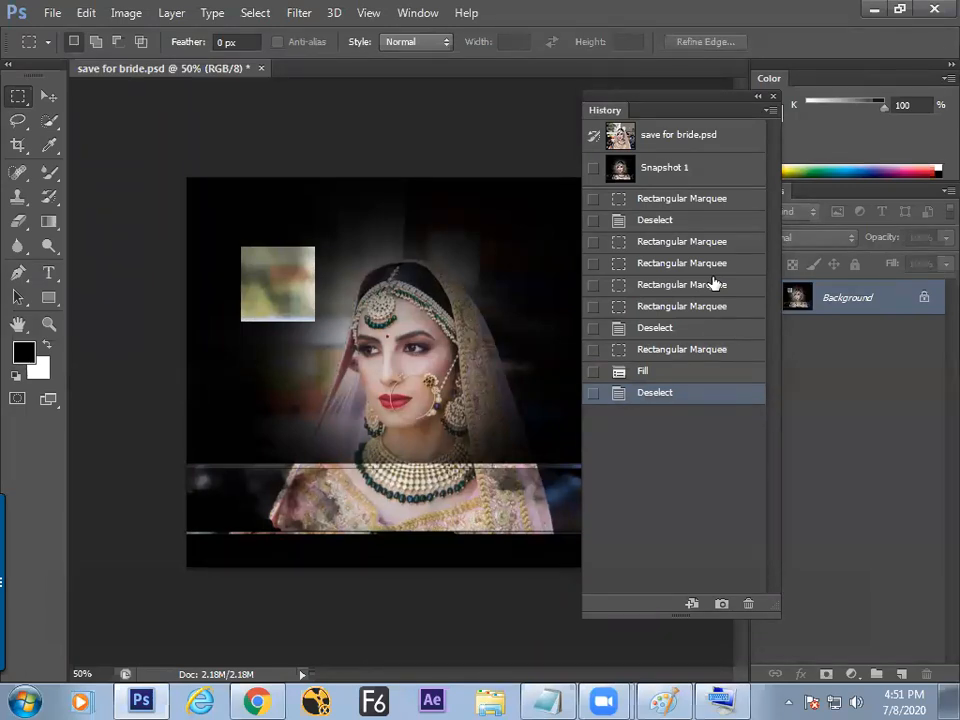
Step backward past the square's History fill and remove its marquee selection.
key("ctrl+alt+z")
key("ctrl+alt+z")
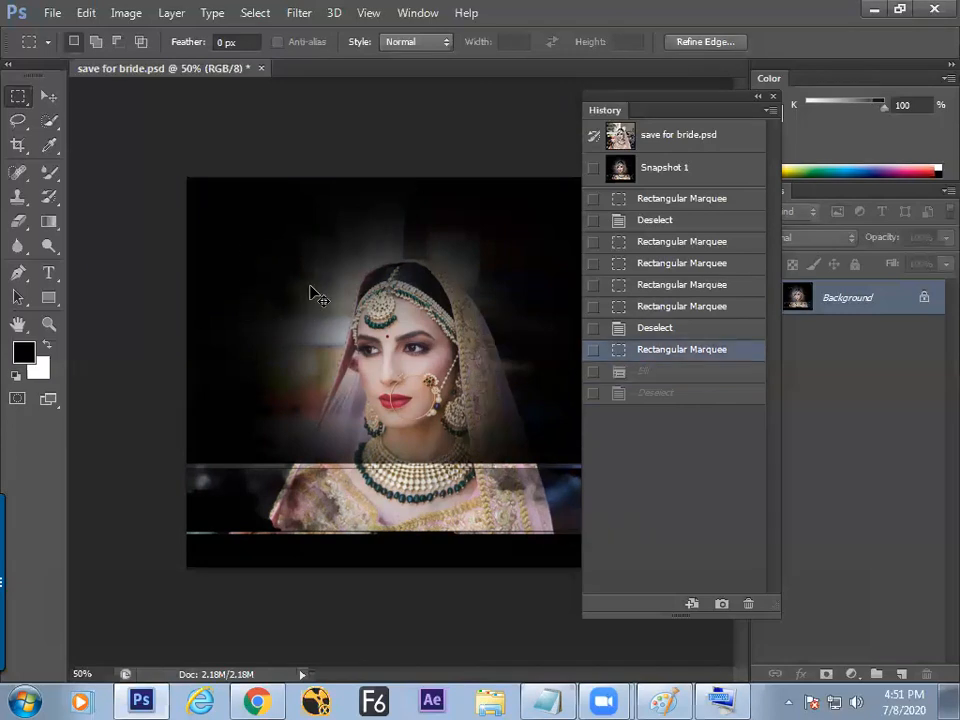
key("ctrl+d")
Select three full-height vertical strips across the photo with the Rectangular Marquee in add-to-selection mode.
left_click(96, 42)
left_click_drag(222, 160, 293, 570)
left_click_drag(343, 134, 401, 570)
left_click_drag(465, 146, 504, 570)
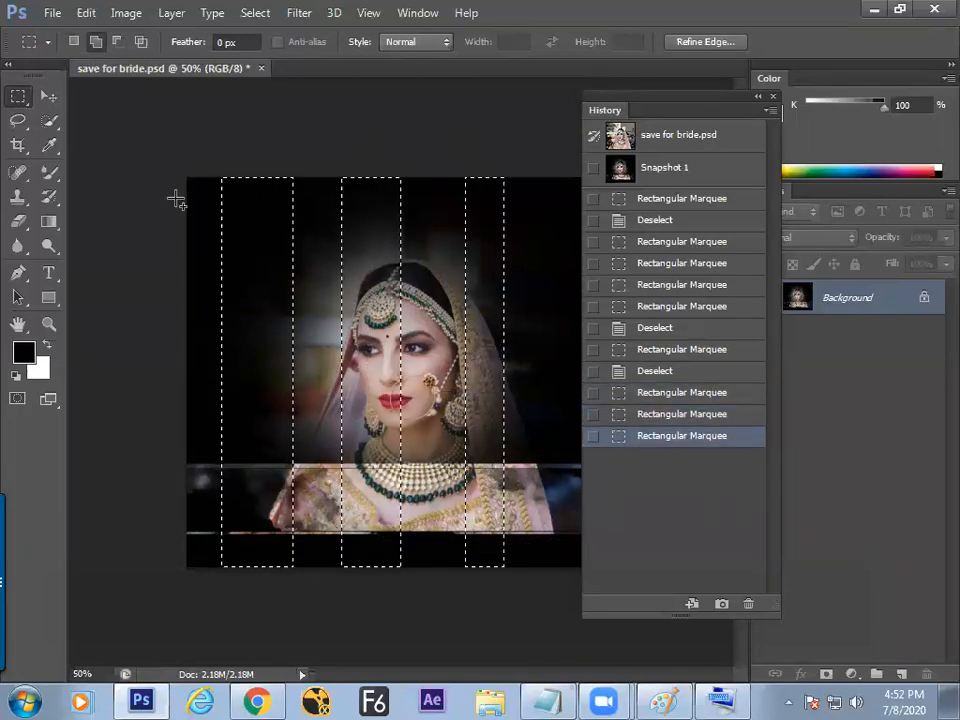
Fill the three selected strips with History contents.
left_click(87, 13)
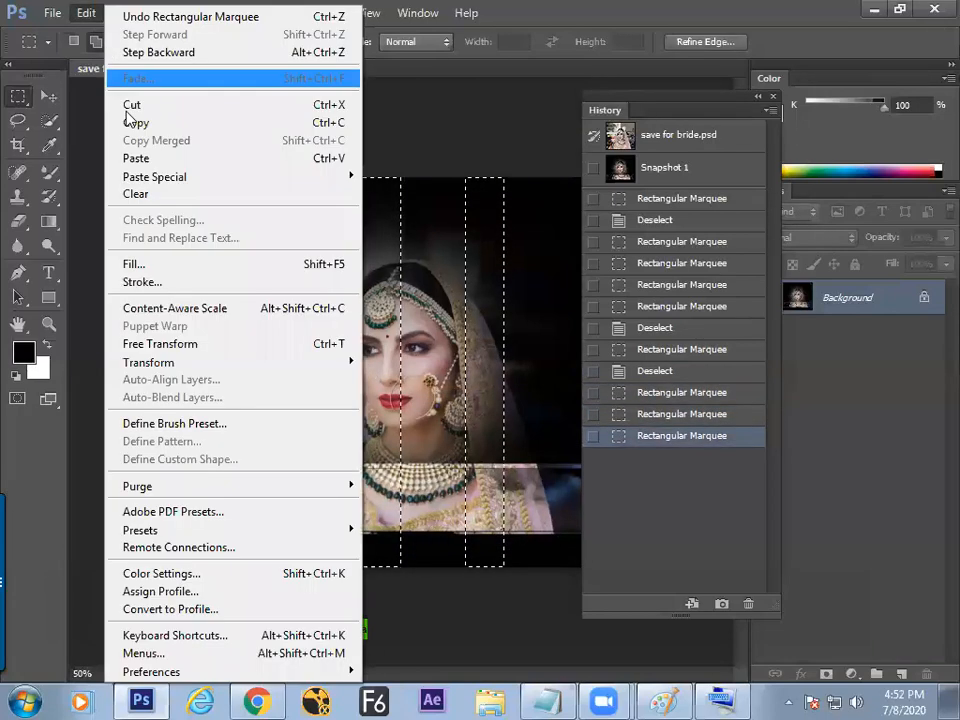
left_click(160, 265)
left_click(718, 272)
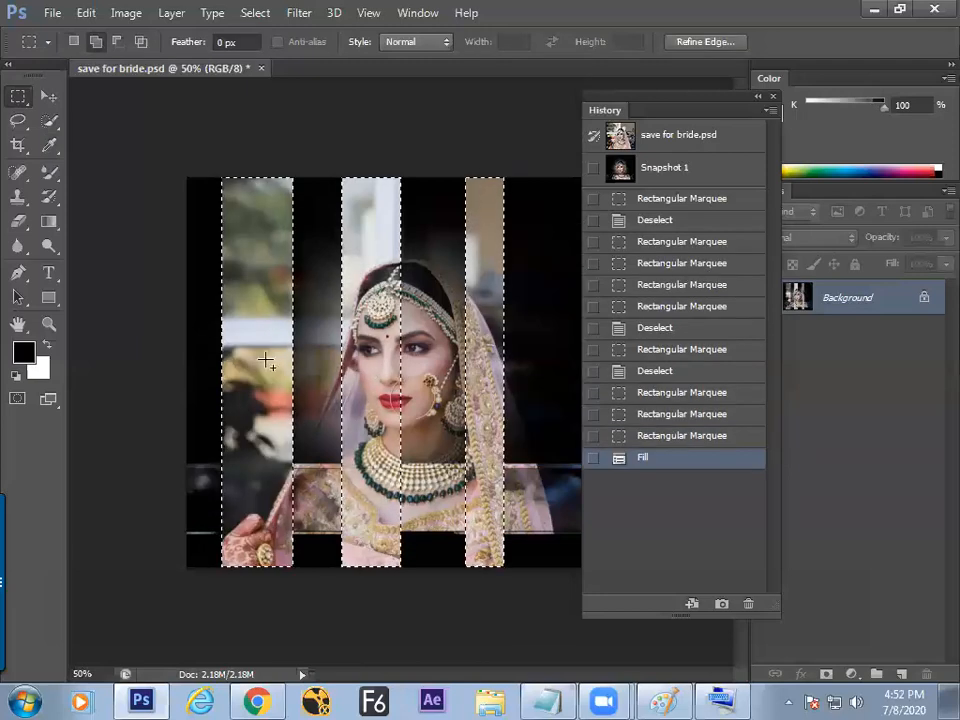
Stroke the three strips with a thin black outline and deselect them.
left_click(87, 13)
left_click(210, 281)
left_click(749, 171)
key("m")
key("ctrl+d")
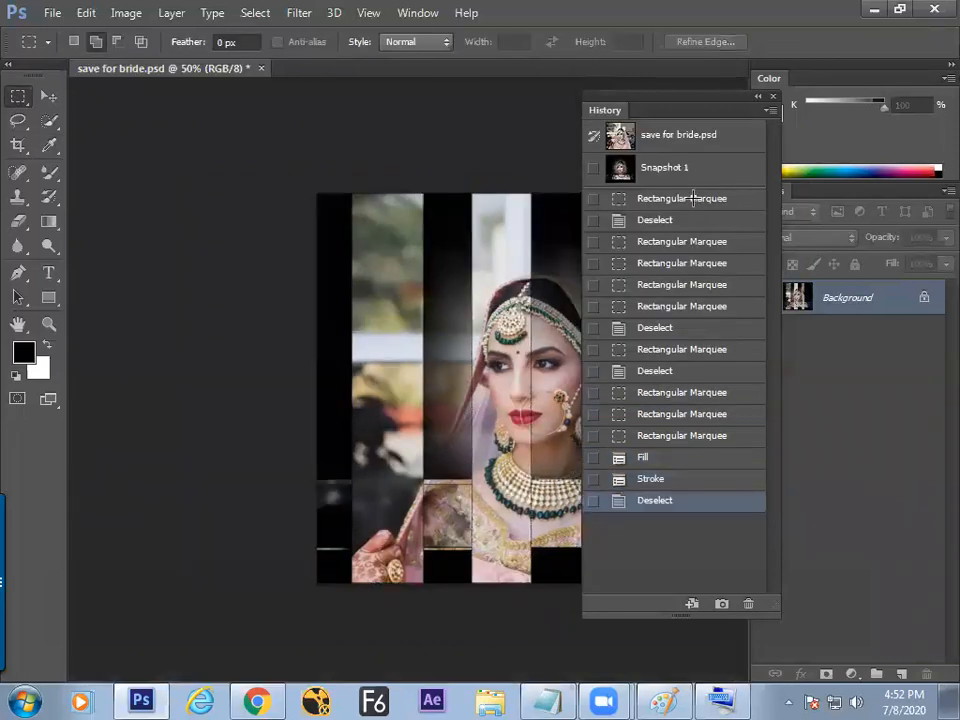
Examine the three outlined history-filled strips with the panels hidden and shown at different zoom levels.
key("Tab")
key("ctrl+plus")
key("ctrl+plus")
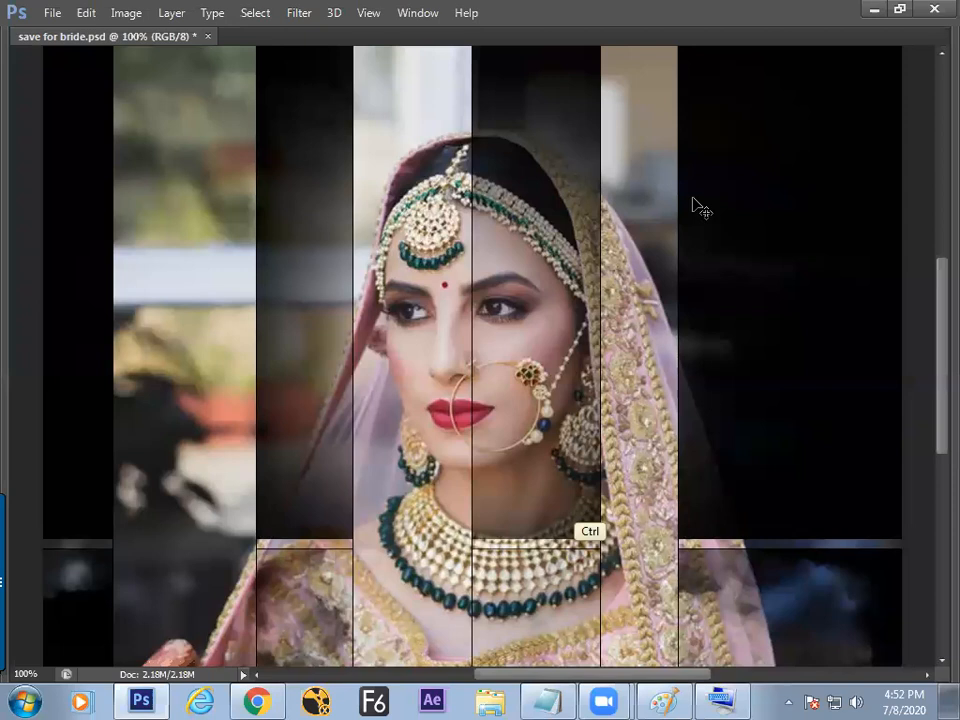
key("ctrl+minus")
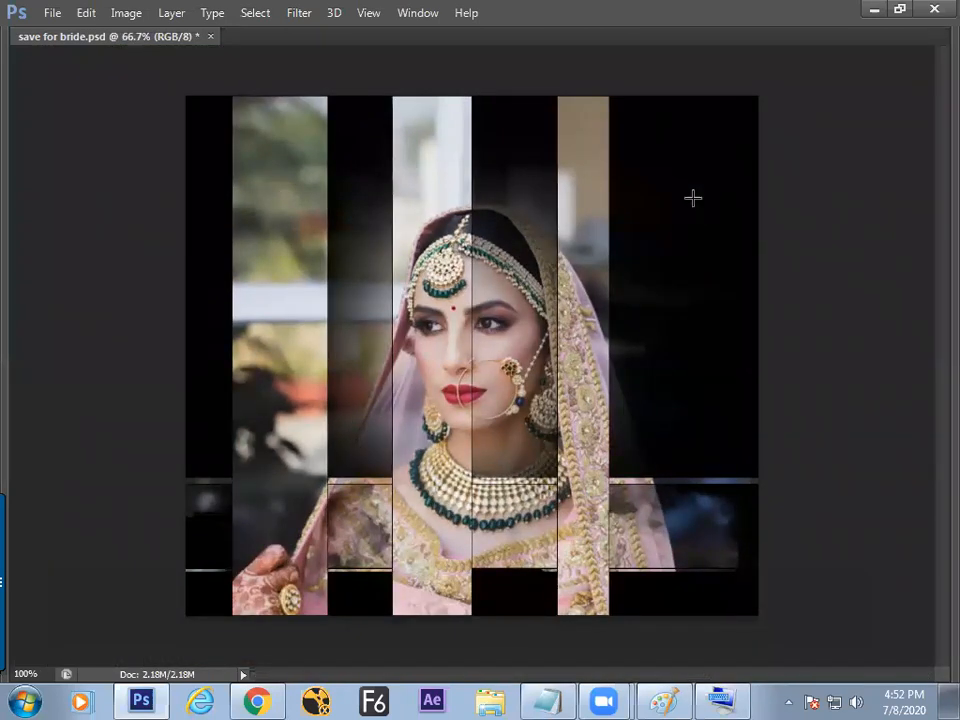
key("Tab")
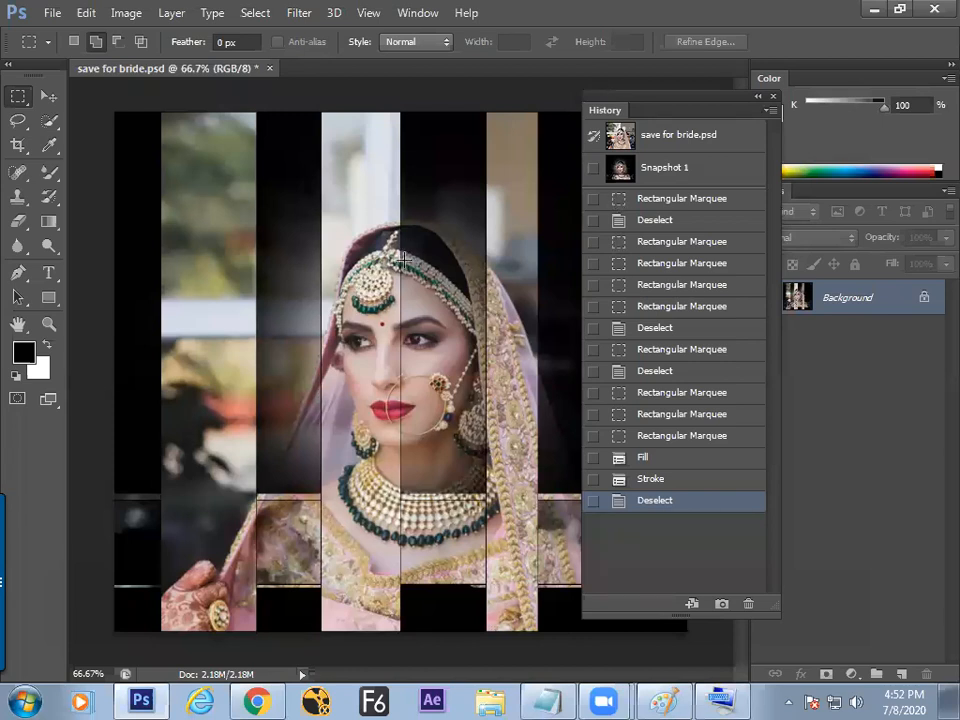
key("Tab")
key("Tab")
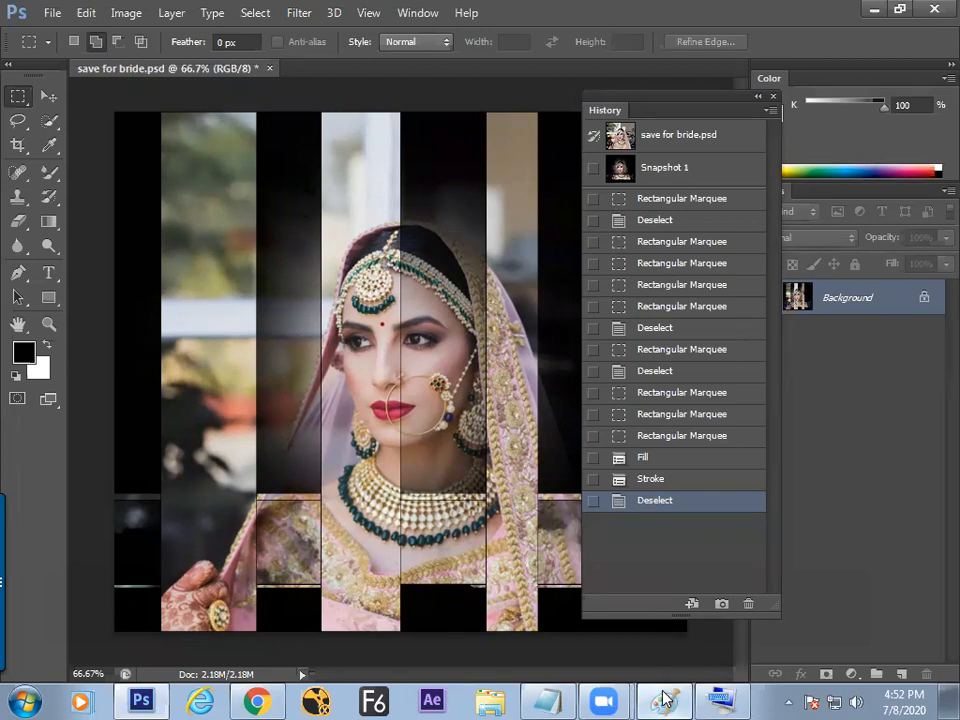
Tick the F12 note beside Revert in Paint, and revert the bride photo in Photoshop to its last saved version.
key("alt+Tab")
left_click_drag(762, 351, 784, 346)
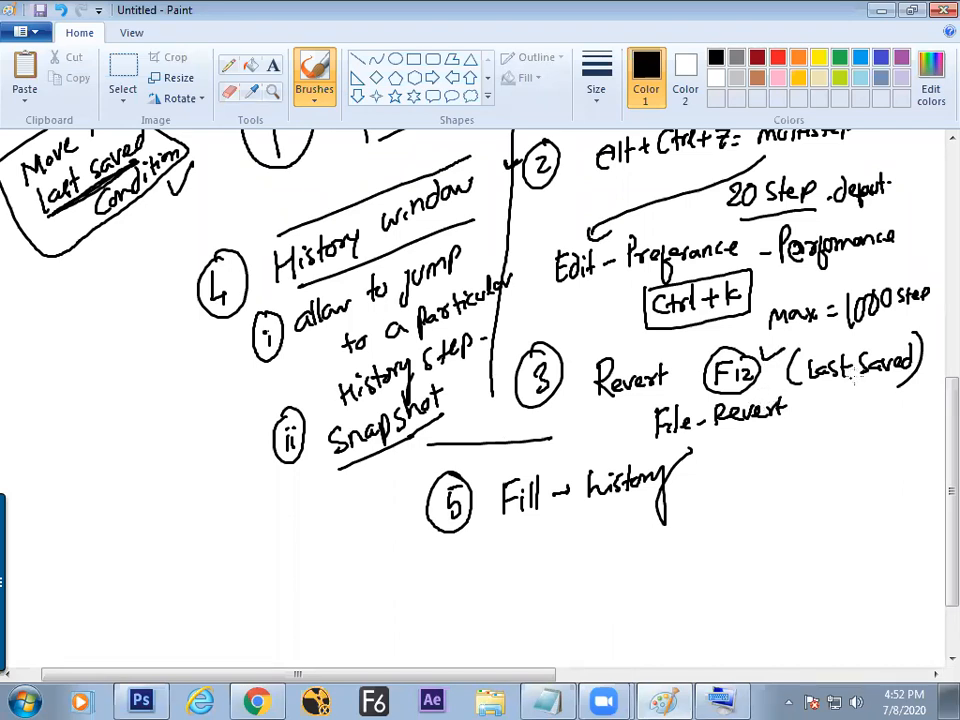
key("alt+Tab")
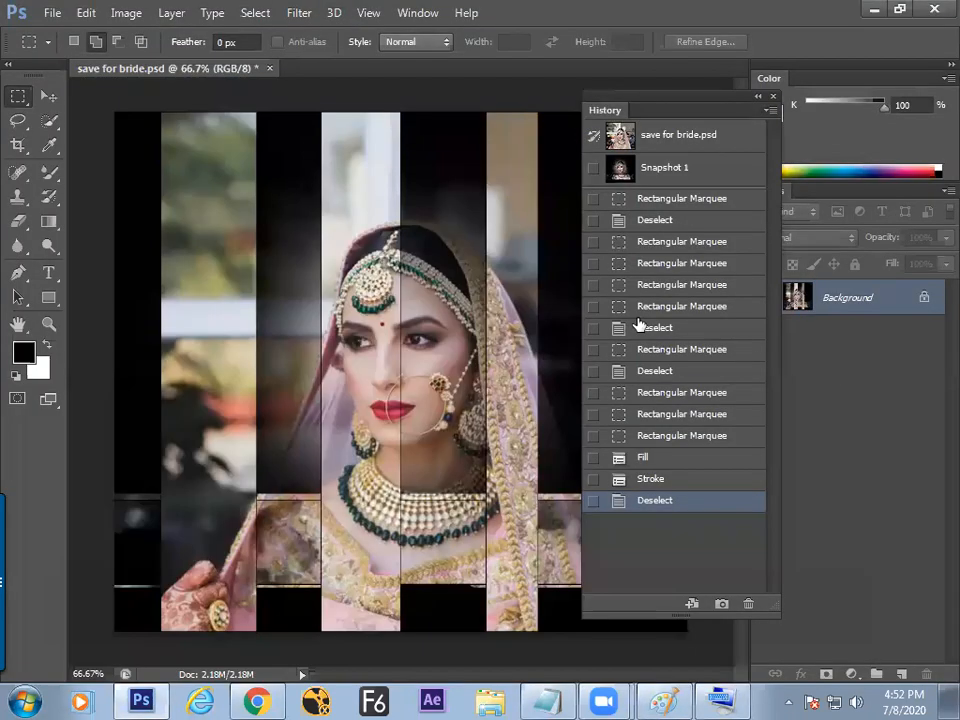
left_click(50, 12)
left_click(112, 298)
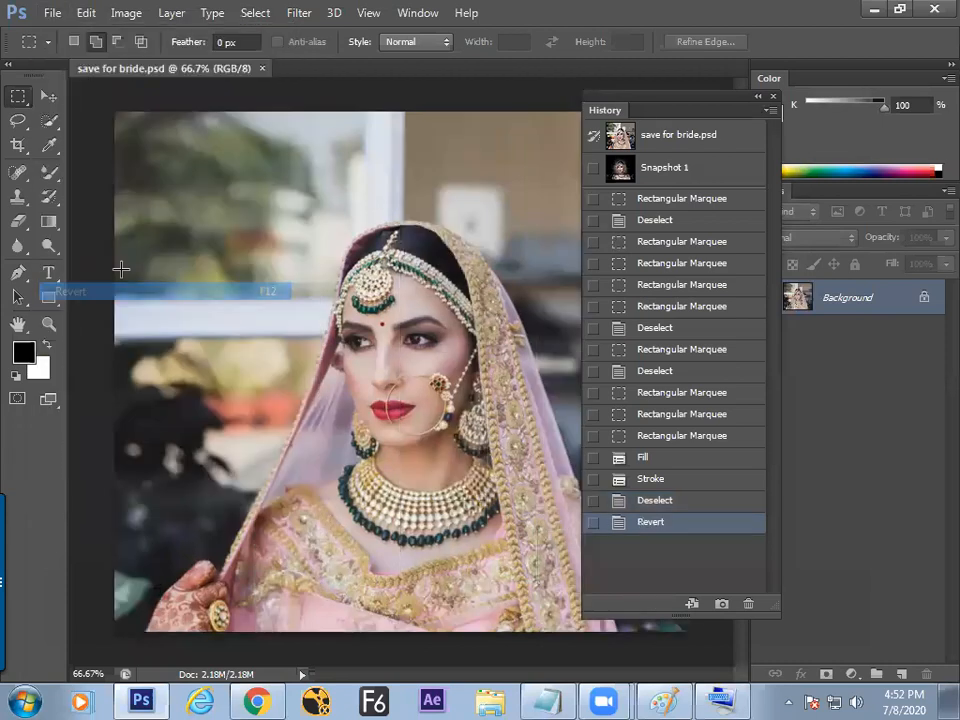
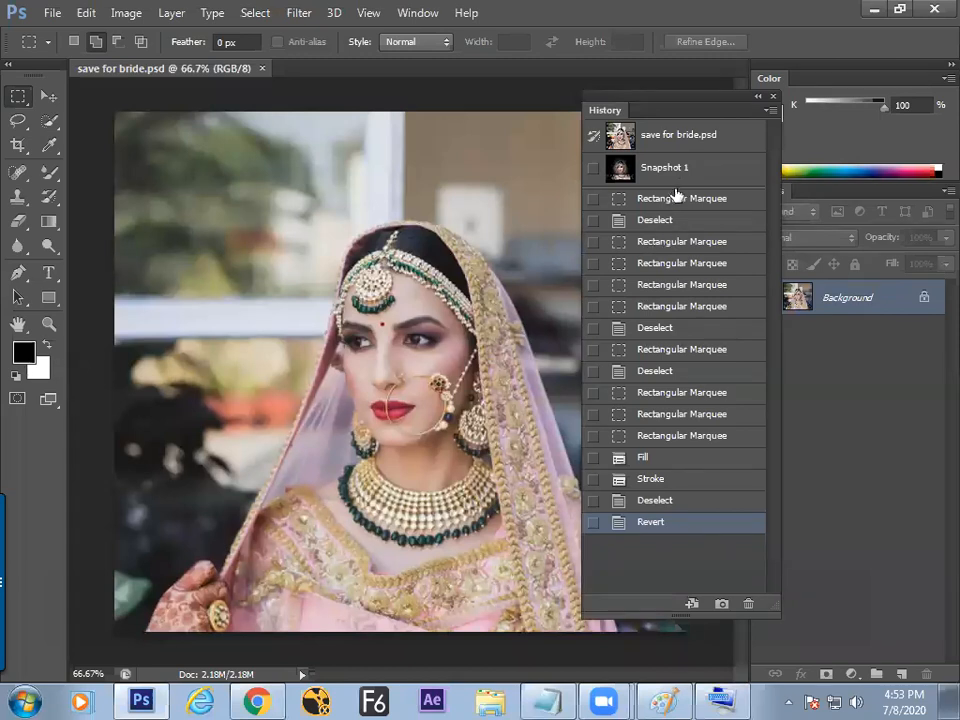
left_click(52, 13)
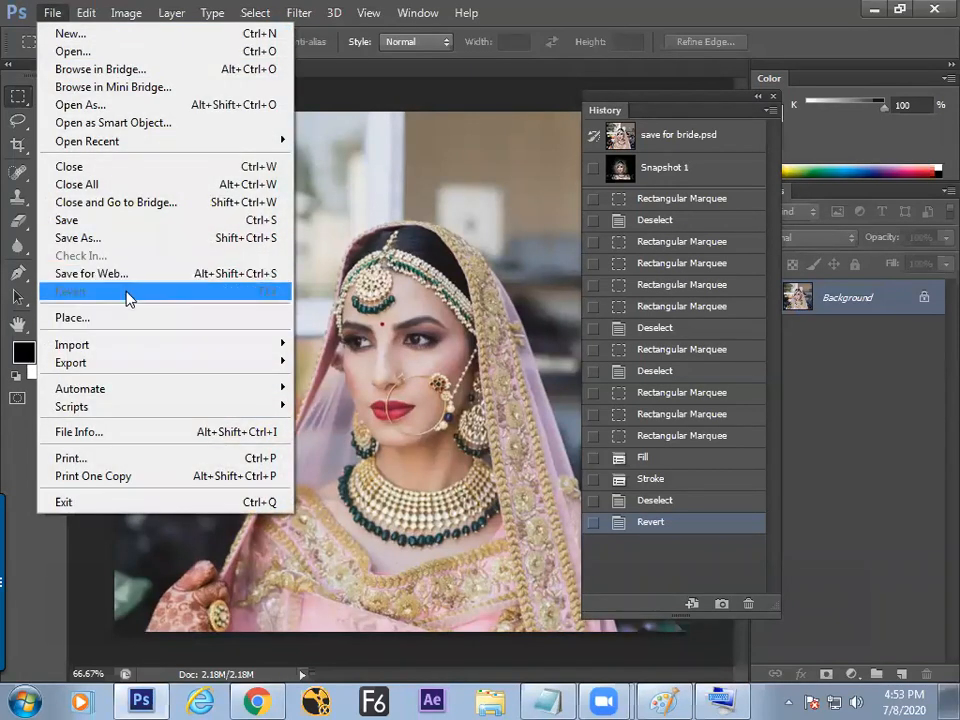
Restore Snapshot 1 and fill the whole image with History contents.
left_click_drag(652, 268, 660, 167)
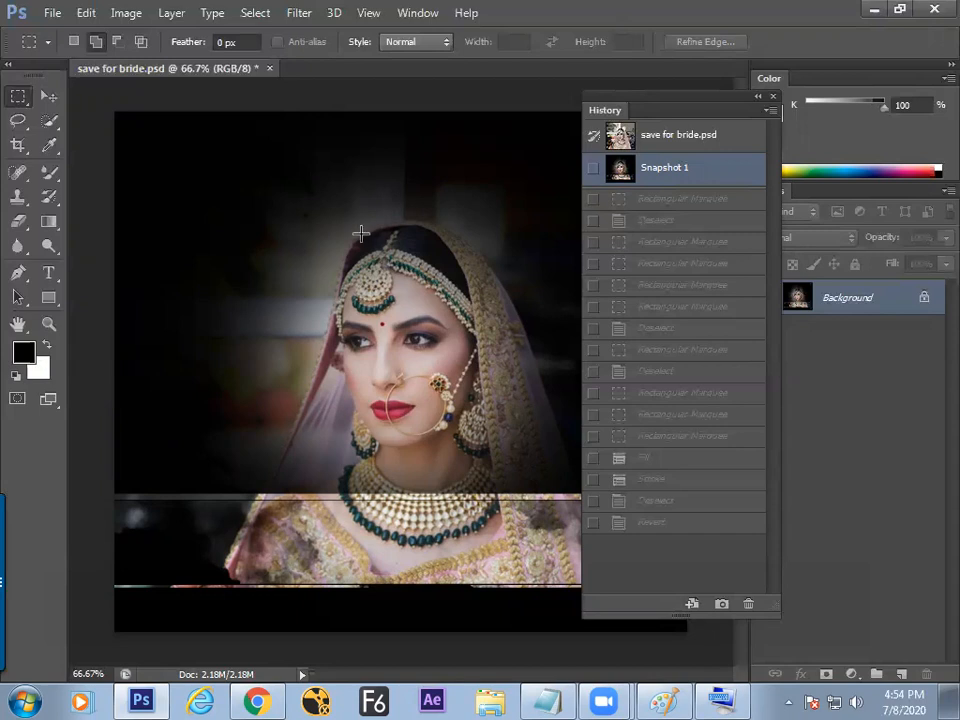
key("shift+F5")
key("Return")
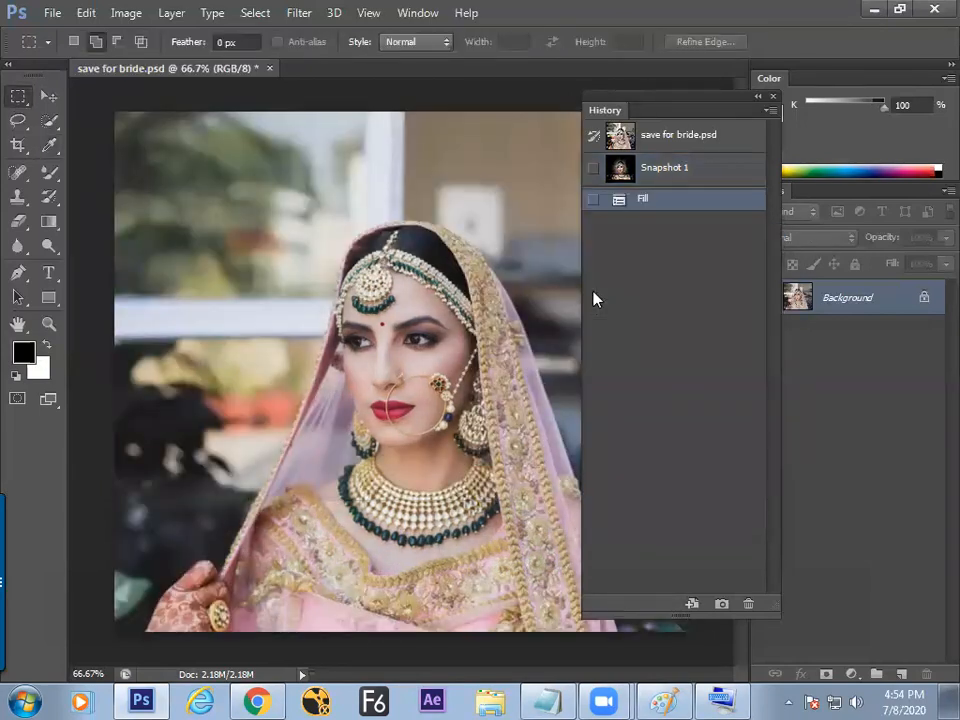
Try filling the whole image with History contents again in Normal mode at 100% opacity, and undo that second fill.
key("shift+F5")
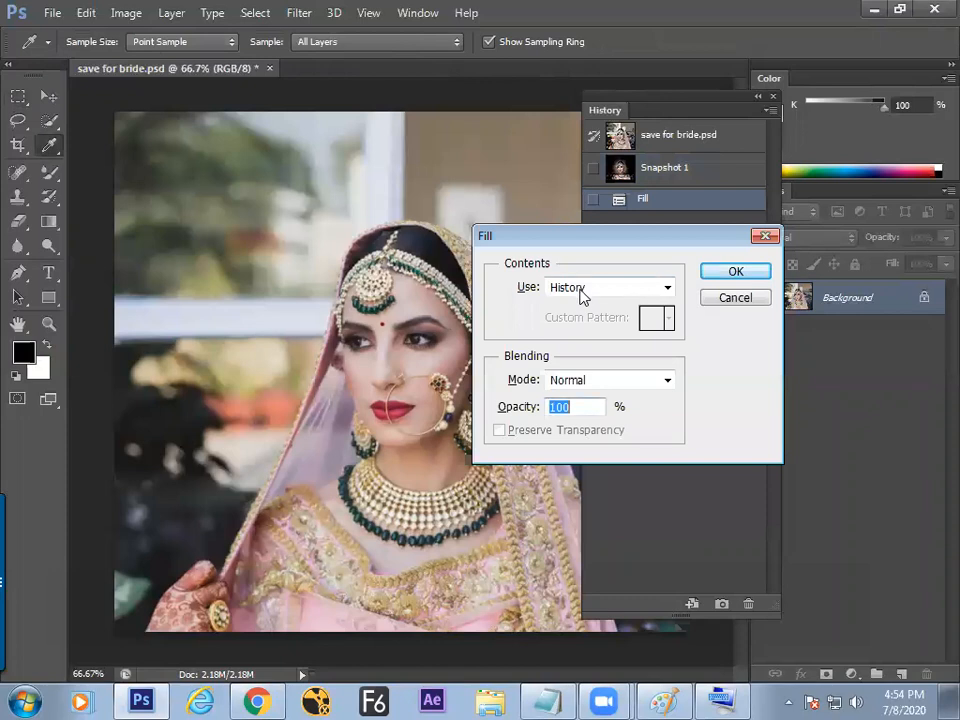
key("Return")
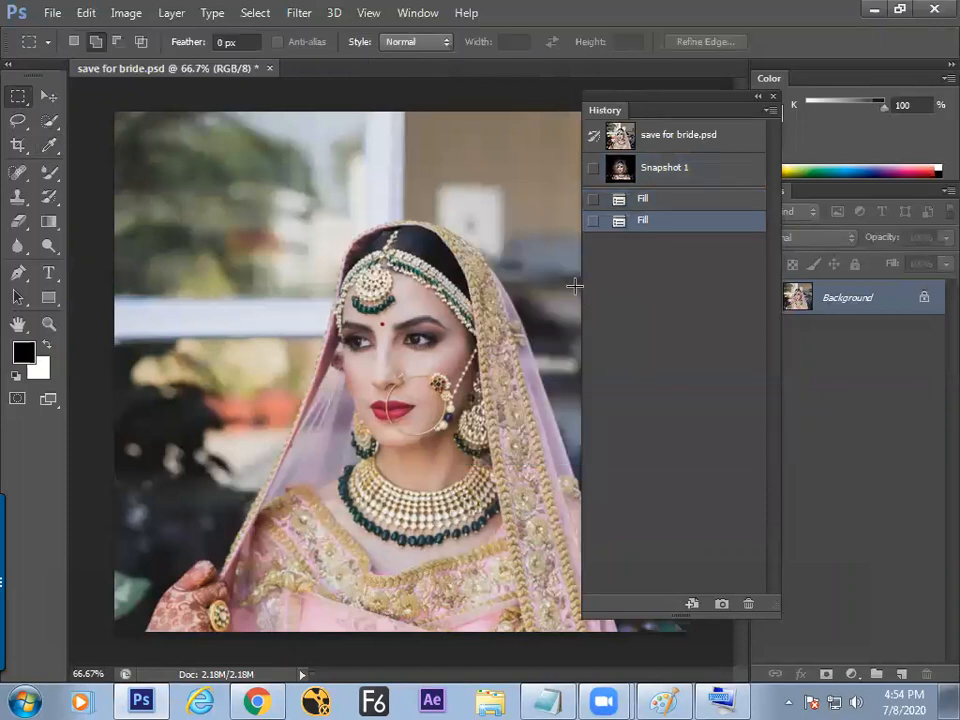
key("ctrl+z")
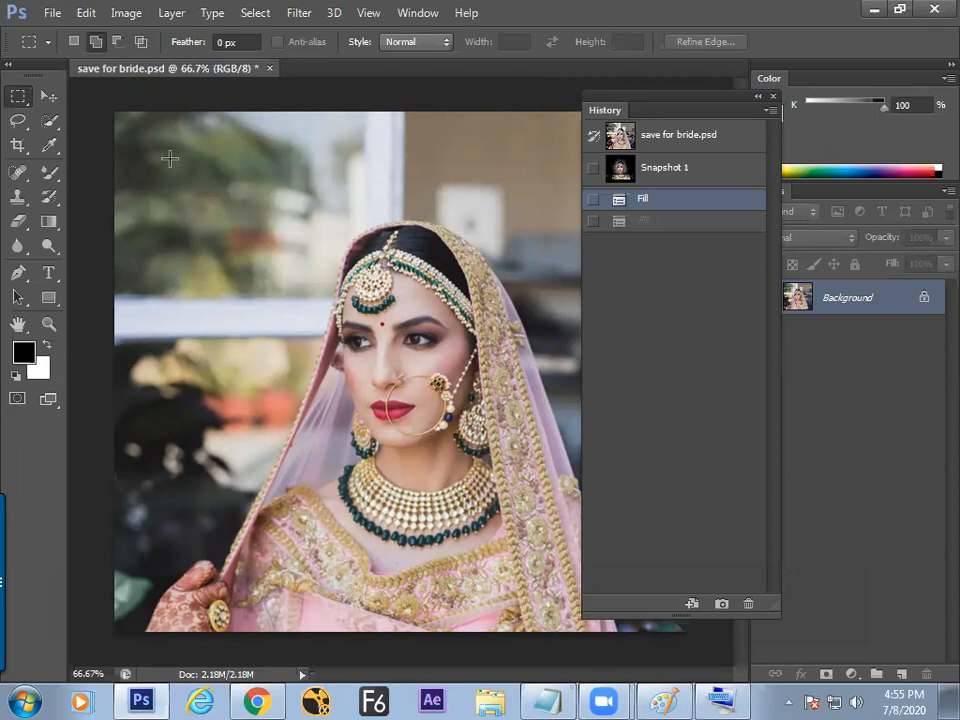
Move the History window aside and float the bride photo in its own document window.
left_click_drag(680, 115, 734, 135)
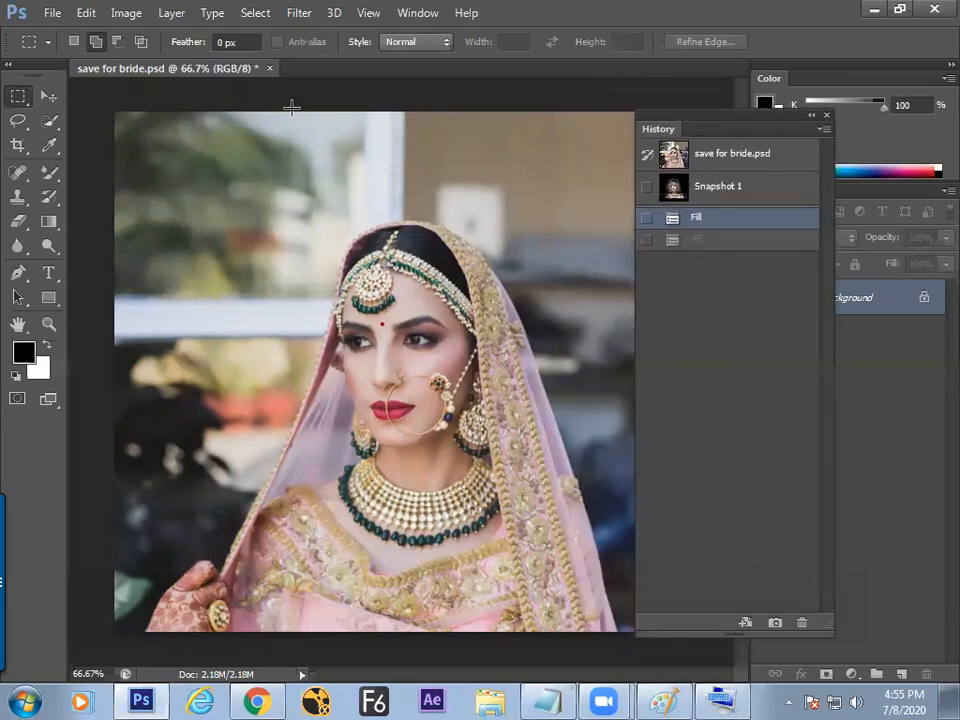
left_click_drag(245, 70, 261, 135)
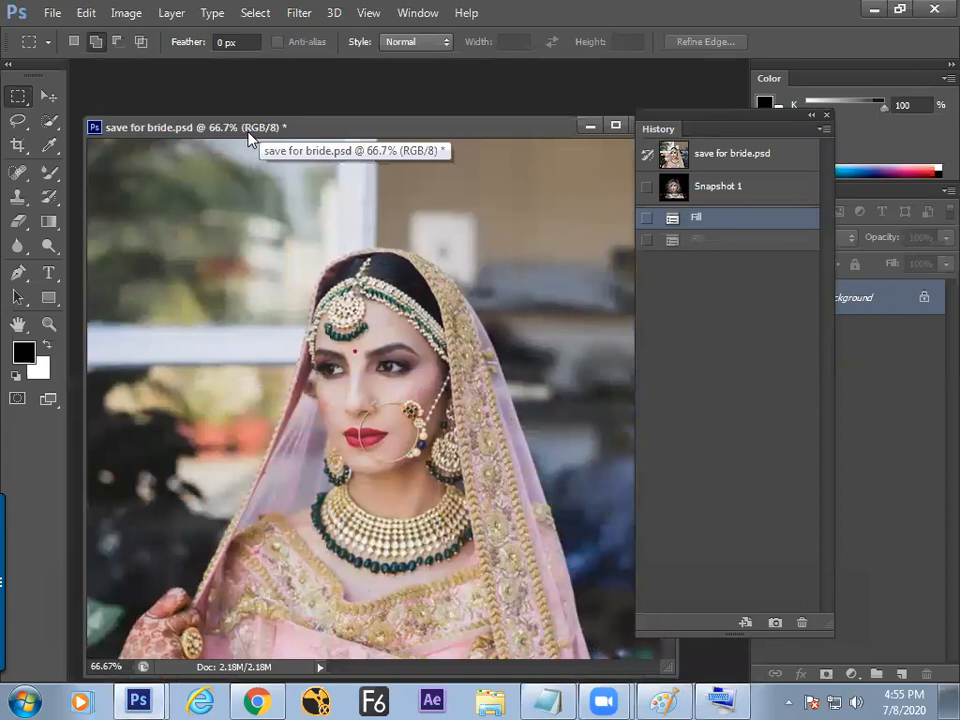
left_click_drag(288, 128, 296, 115)
Review the History Brush and Mixer Brush tool groups, and activate the Art History Brush tool.
mouse_move(48, 196)
left_mouse_down()
mouse_move(130, 212)
mouse_move(132, 193)
left_mouse_up()
left_click_drag(50, 174, 122, 192)
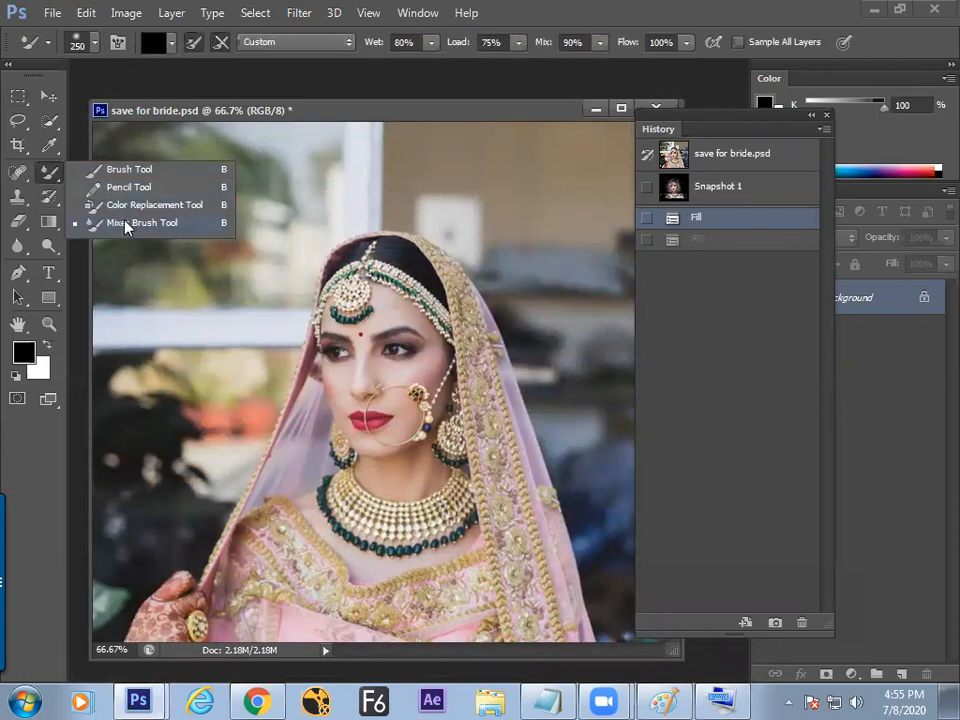
left_click(128, 218)
mouse_move(48, 196)
left_mouse_down()
mouse_move(122, 210)
mouse_move(124, 222)
left_mouse_up()
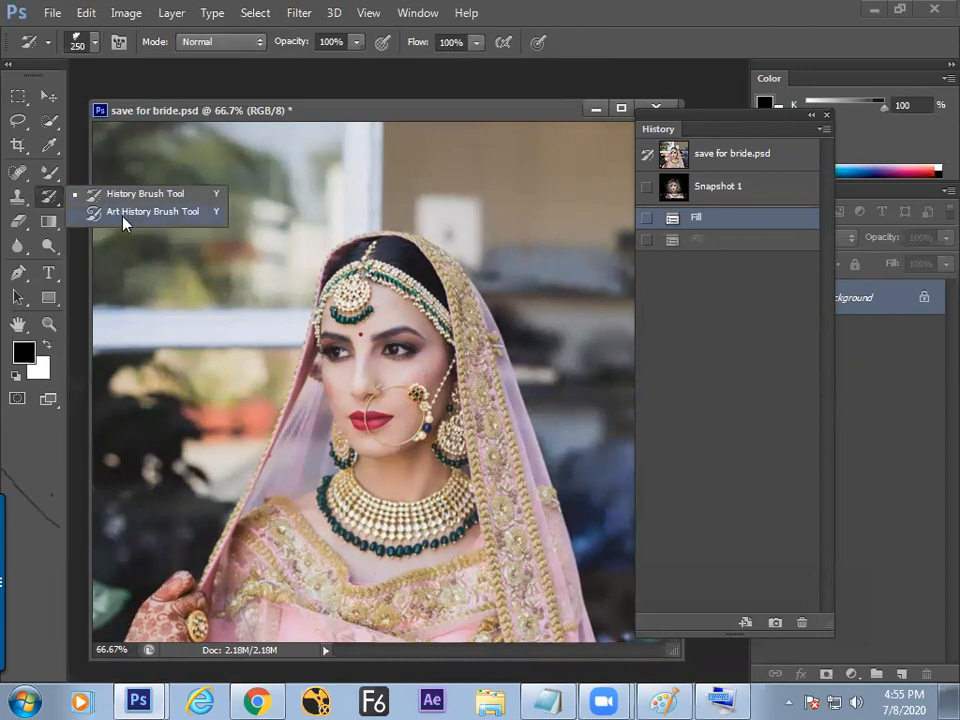
left_click(146, 213)
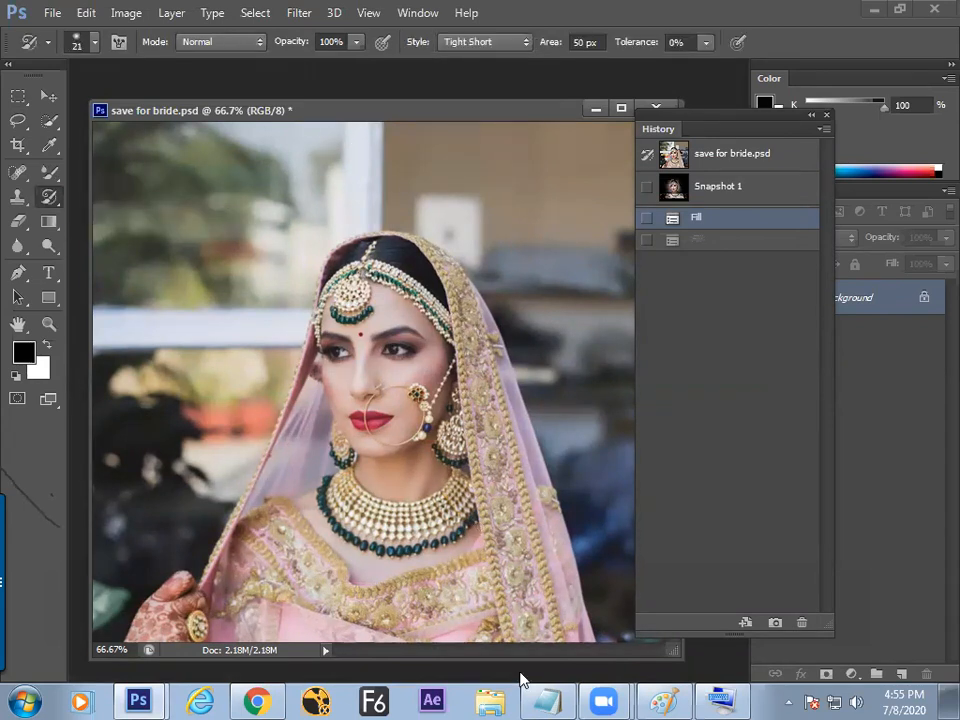
Switch to Paint and handwrite the heading ART HISTORY BRUSH below the Fill → History note, with ruled lines above and below it.
left_click(662, 700)
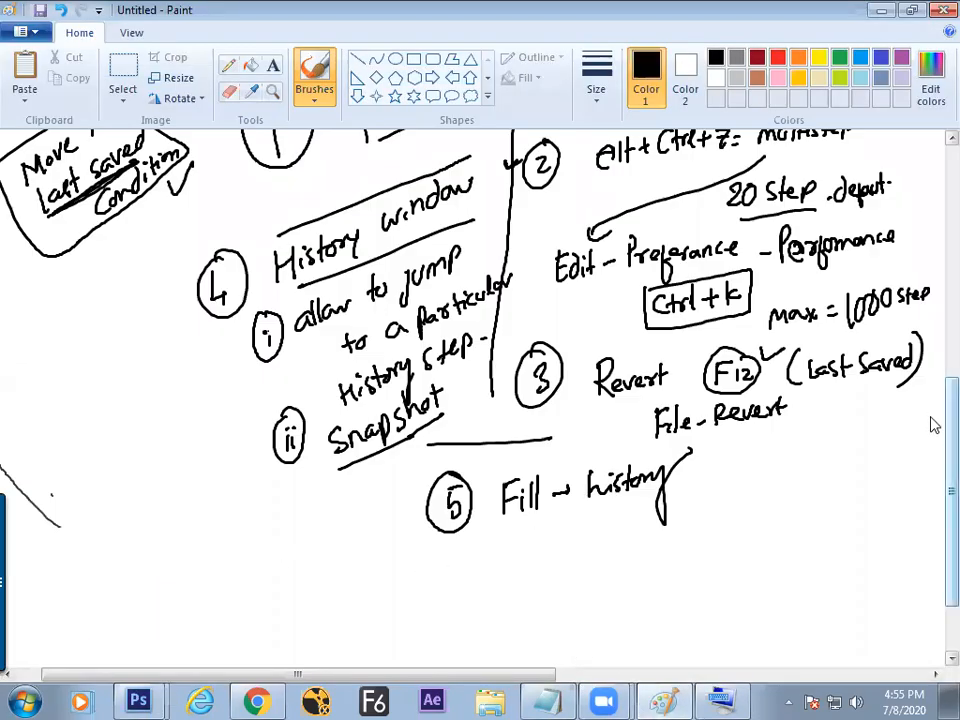
scroll(229, 414, "down", 2)
mouse_move(142, 534)
left_mouse_down()
mouse_move(165, 527)
mouse_move(172, 535)
mouse_move(178, 505)
mouse_move(208, 512)
left_mouse_up()
mouse_move(250, 470)
left_mouse_down()
mouse_move(279, 507)
mouse_move(328, 482)
mouse_move(333, 505)
mouse_move(364, 461)
mouse_move(377, 503)
left_mouse_up()
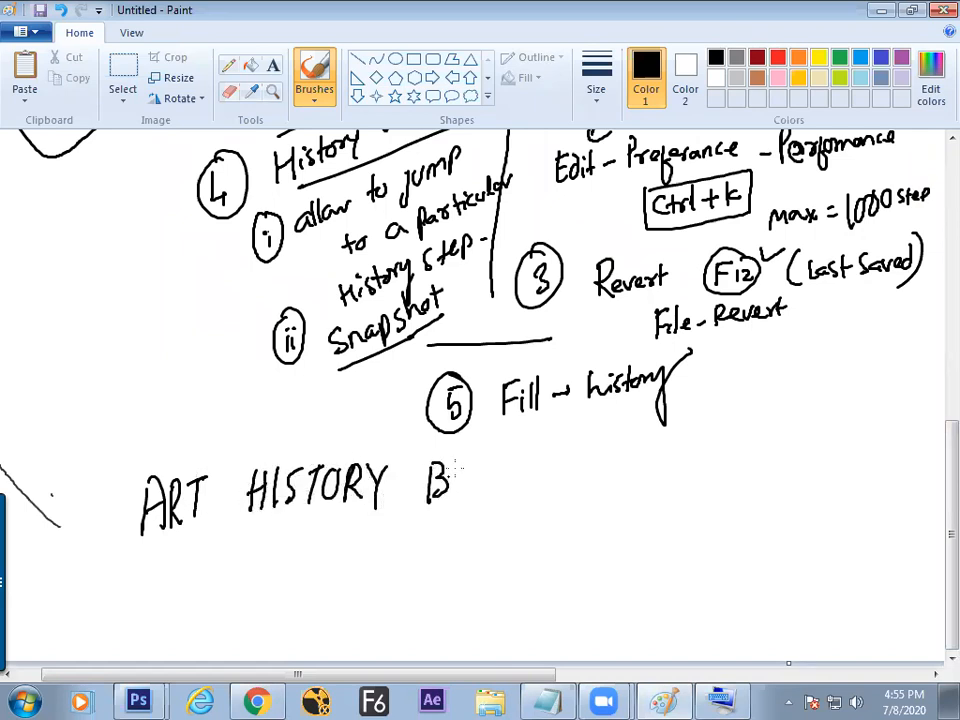
left_click_drag(114, 551, 567, 521)
left_click_drag(107, 455, 545, 446)
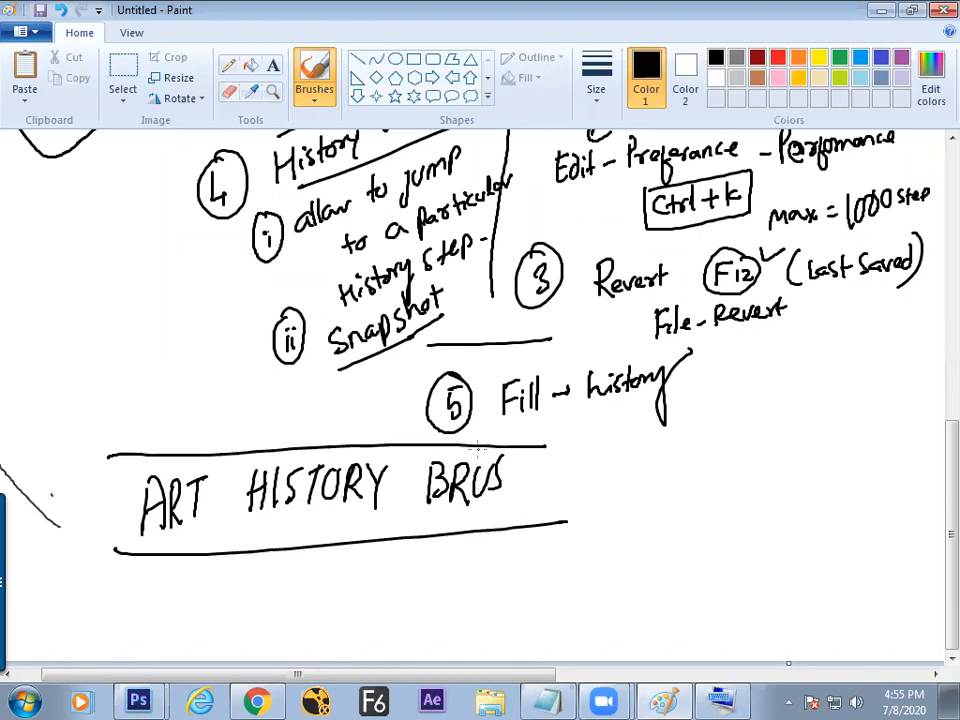
Switch back to Photoshop, revert the bride photo to its last saved version, and choose the Art History Brush.
key("alt+Tab")
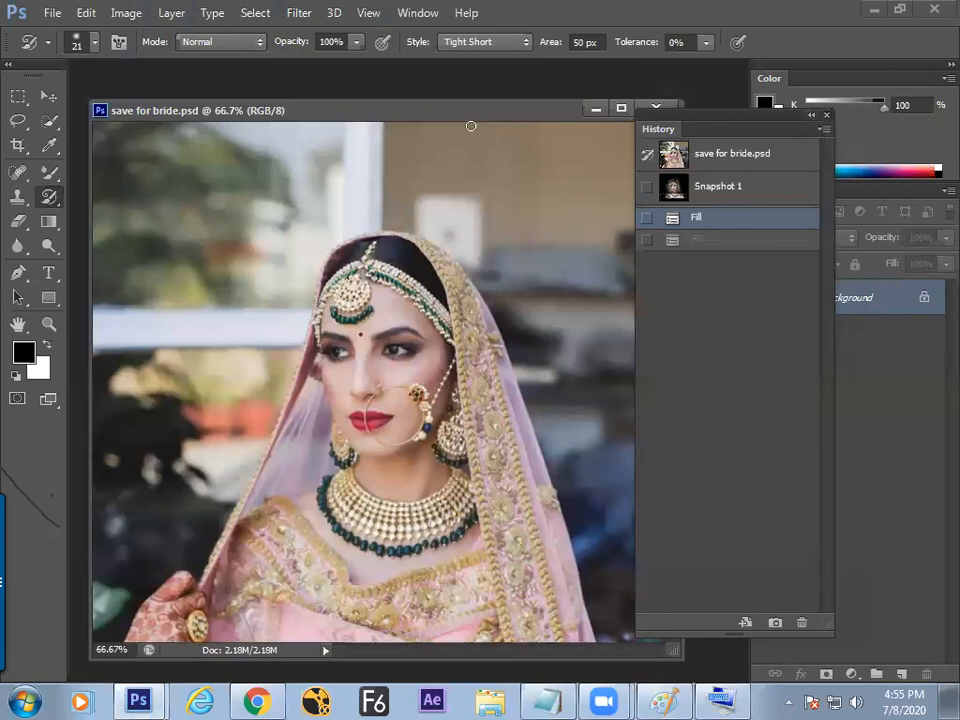
key("F12")
left_click(57, 197)
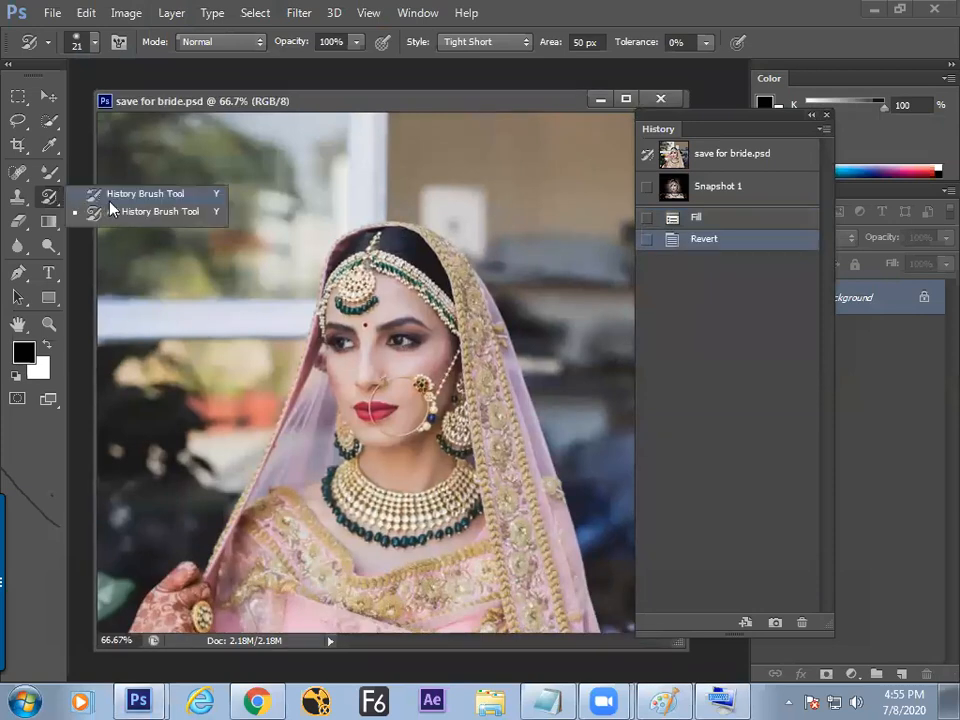
left_click(100, 210)
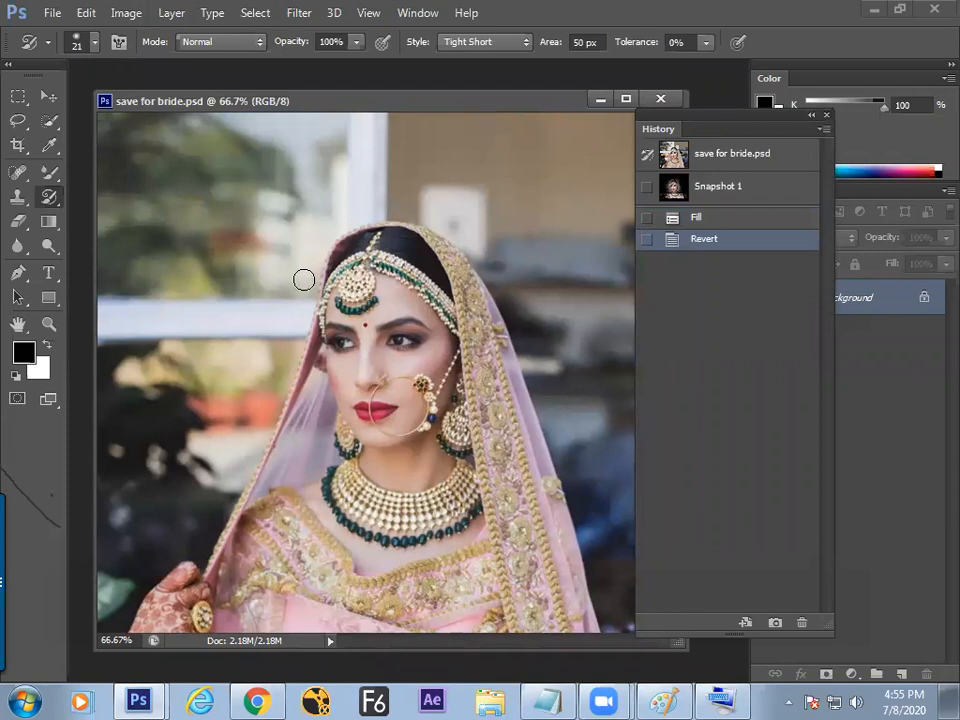
Paint over the whole bride photo with the Art History Brush in Tight Short style, enlarging the brush to 300 px.
mouse_move(312, 273)
left_mouse_down()
mouse_move(300, 281)
mouse_move(345, 235)
mouse_move(266, 394)
mouse_move(268, 435)
mouse_move(205, 555)
mouse_move(257, 544)
mouse_move(315, 446)
mouse_move(343, 431)
mouse_move(356, 345)
mouse_move(332, 317)
mouse_move(394, 369)
mouse_move(409, 431)
mouse_move(388, 459)
mouse_move(456, 551)
mouse_move(439, 474)
mouse_move(396, 527)
mouse_move(431, 221)
mouse_move(405, 300)
mouse_move(491, 356)
mouse_move(343, 279)
mouse_move(291, 336)
mouse_move(231, 171)
mouse_move(204, 204)
mouse_move(526, 187)
mouse_move(189, 306)
mouse_move(553, 471)
mouse_move(600, 321)
mouse_move(582, 456)
mouse_move(321, 439)
mouse_move(304, 542)
mouse_move(446, 394)
mouse_move(576, 403)
mouse_move(381, 429)
left_mouse_up()
key("bracketright")
key("bracketright")
key("bracketright")
key("bracketright")
key("bracketright")
key("bracketright")
key("bracketright")
key("bracketright")
key("bracketright")
key("bracketright")
key("ctrl+minus")
mouse_move(456, 476)
left_mouse_down()
mouse_move(130, 558)
mouse_move(543, 531)
mouse_move(135, 552)
mouse_move(552, 522)
mouse_move(438, 526)
mouse_move(206, 454)
mouse_move(226, 481)
left_mouse_up()
key("ctrl+plus")
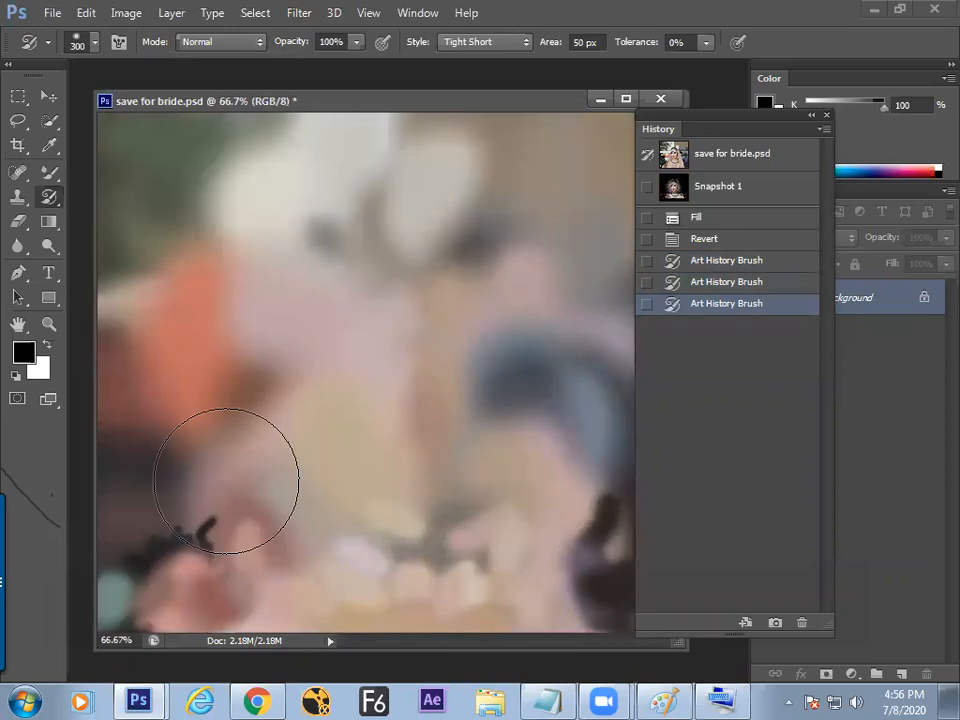
key("ctrl+minus")
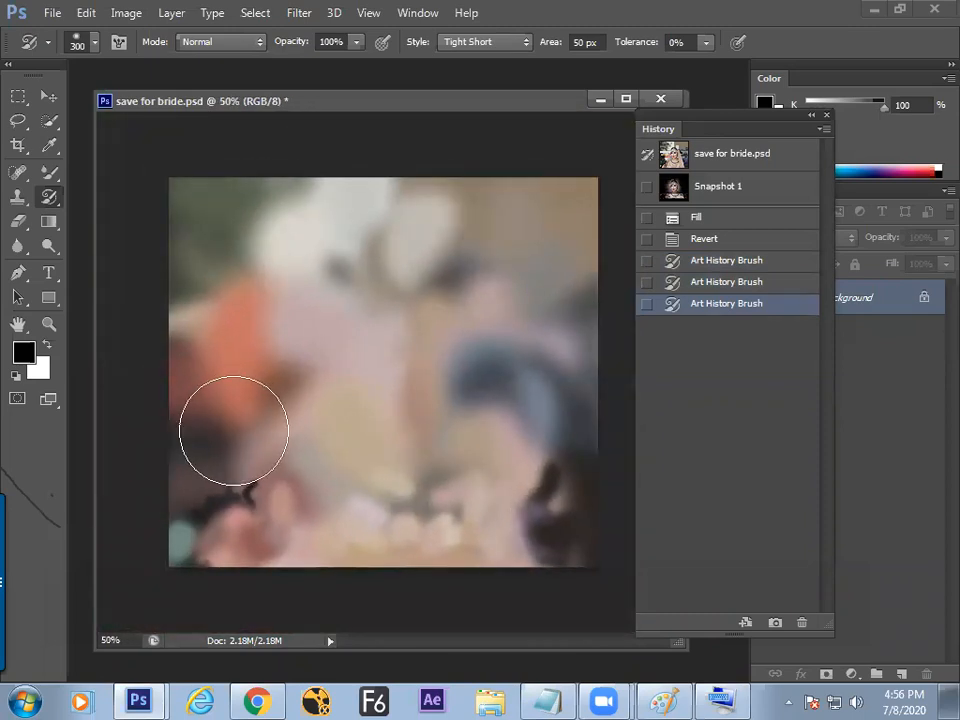
Draw a circular selection with a 13.2 px feather over the bride's face area and adjust its position.
right_click(52, 198)
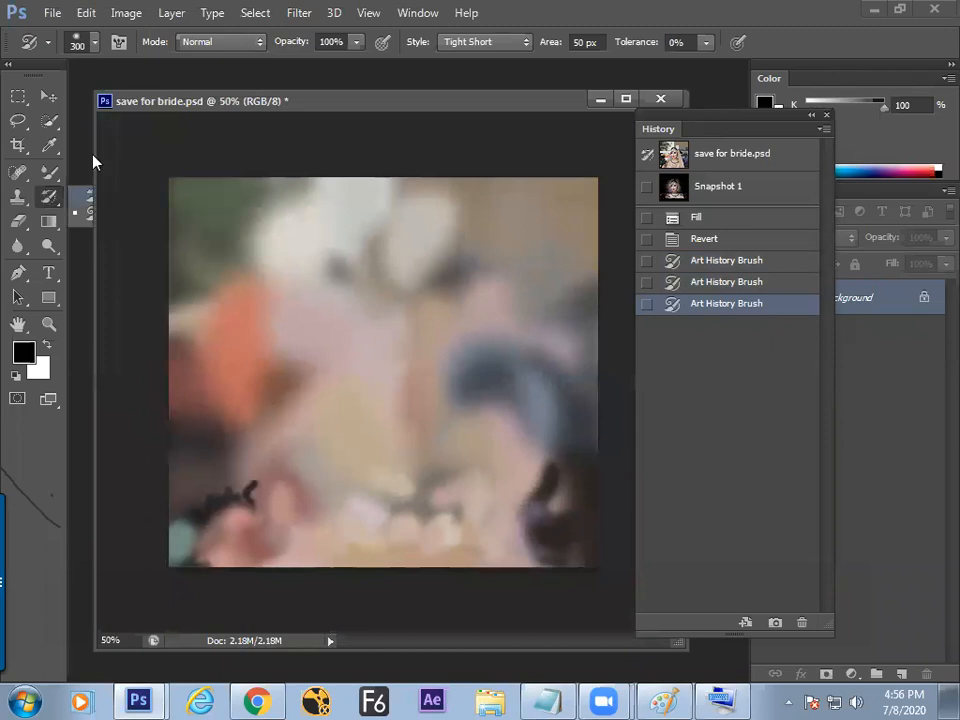
left_click(18, 96)
left_click(90, 111)
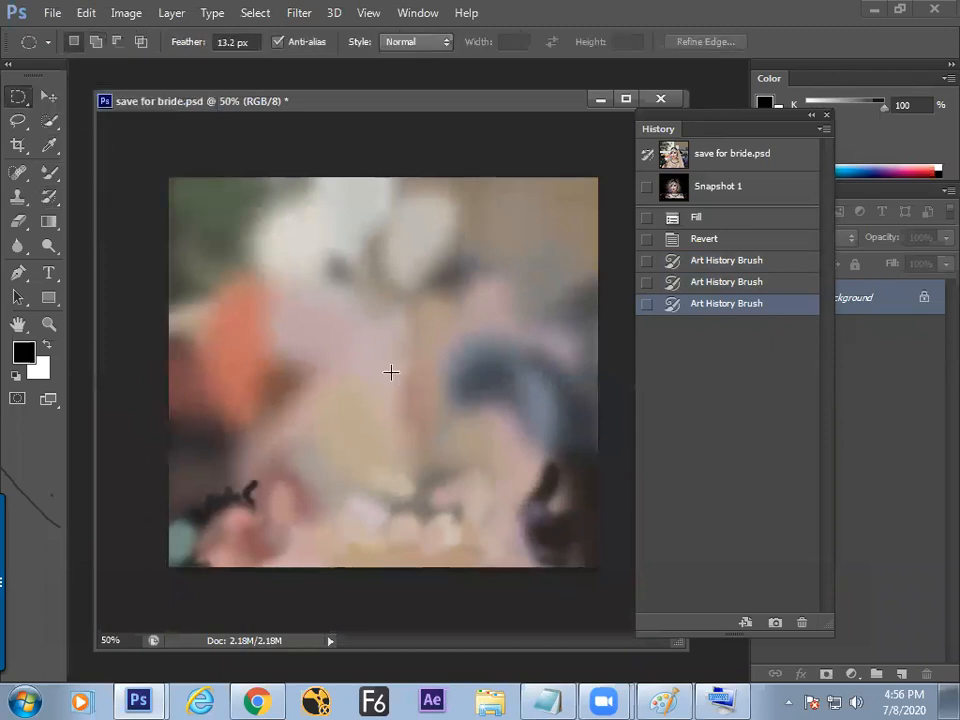
left_click_drag(490, 500, 502, 511)
left_click_drag(424, 425, 413, 416)
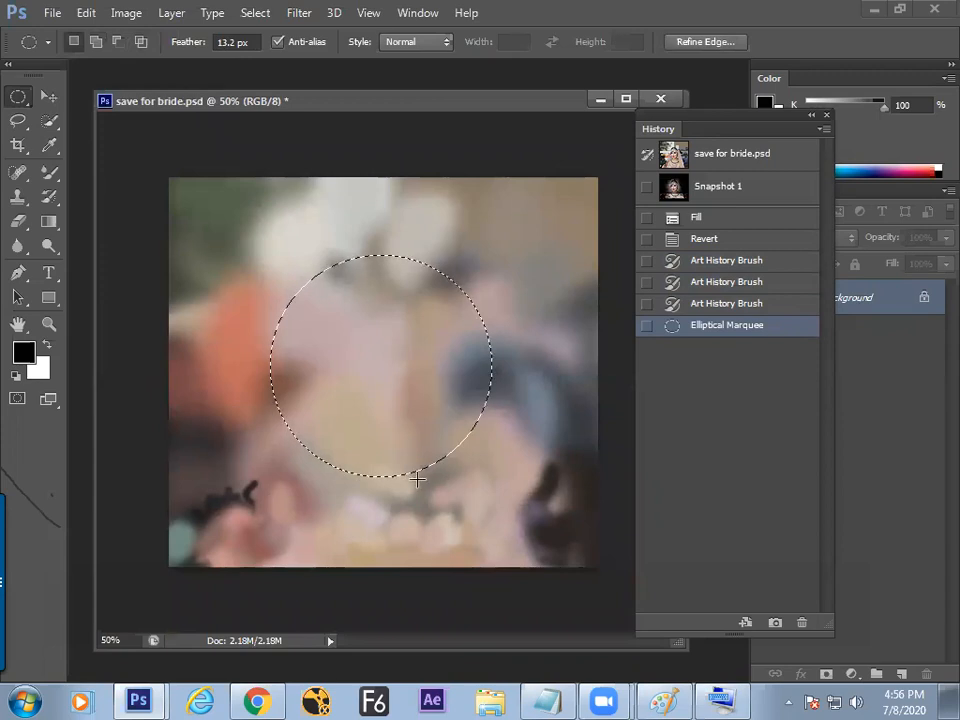
Fill the feathered circle with History contents, try a 1 px black inside stroke, undo the stroke, and deselect.
key("shift+F5")
key("Return")
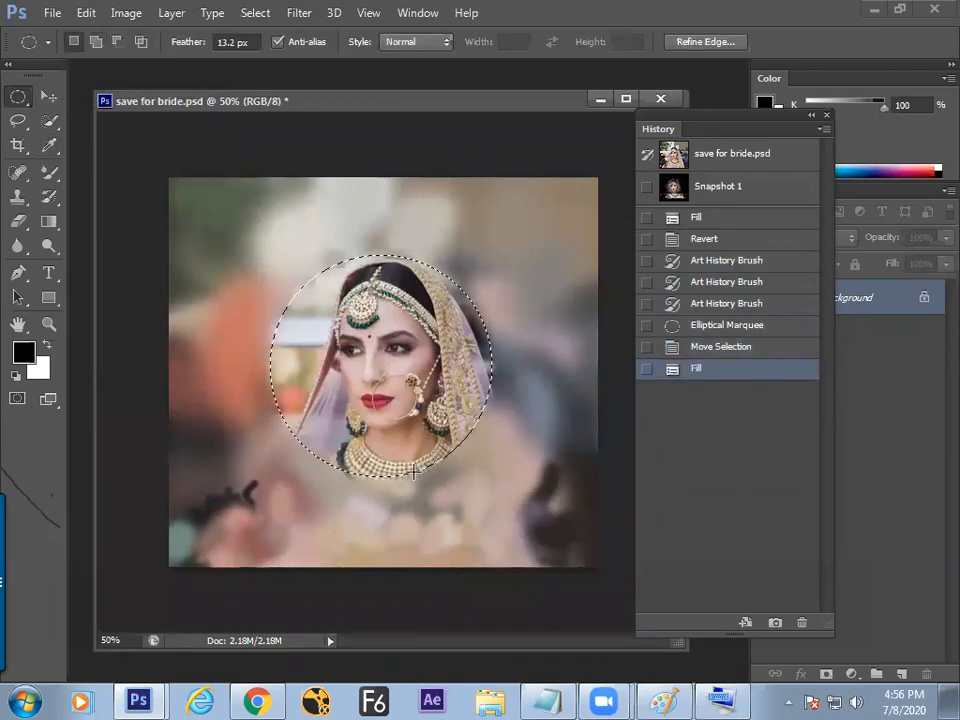
key("alt+e")
key("s")
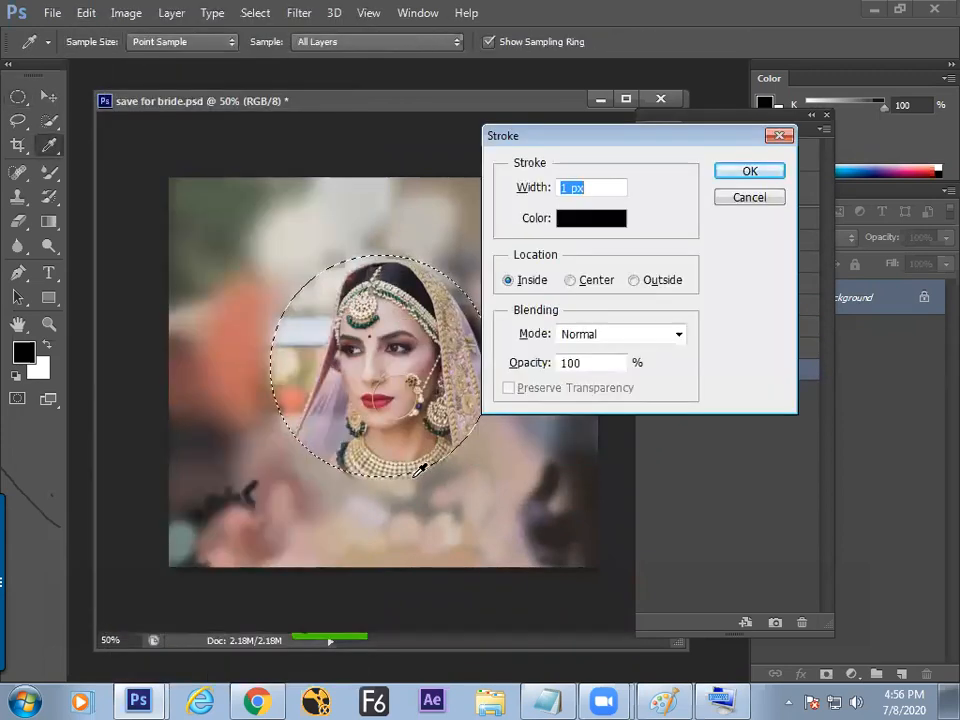
key("Return")
key("ctrl+z")
key("ctrl+d")
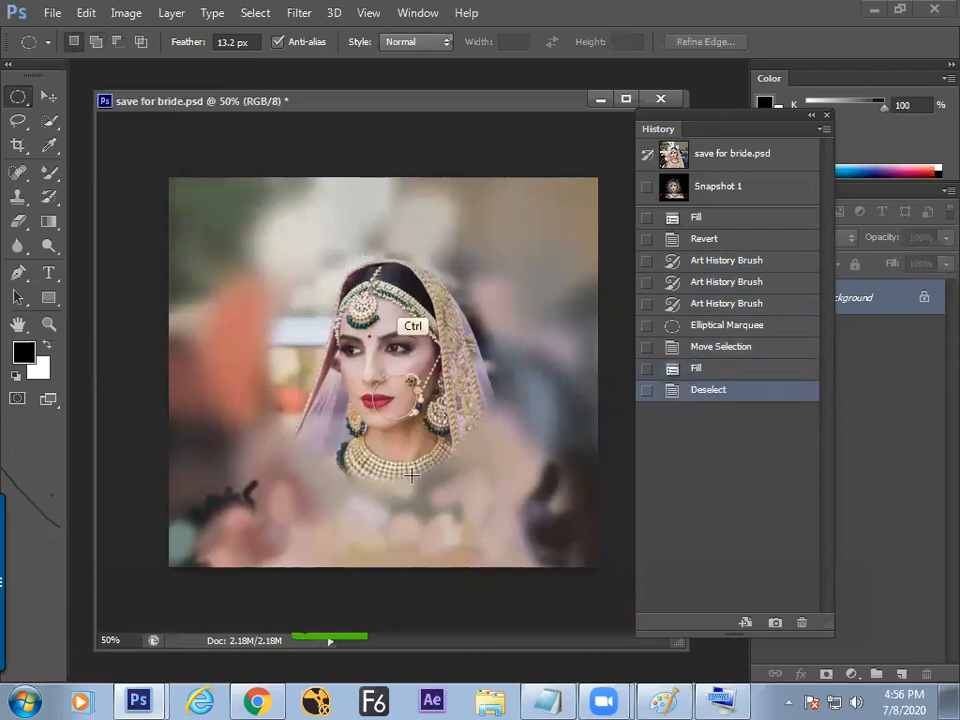
Step back to before the feathered History fill and clear the circular selection.
key("ctrl+alt+z")
key("ctrl+alt+z")
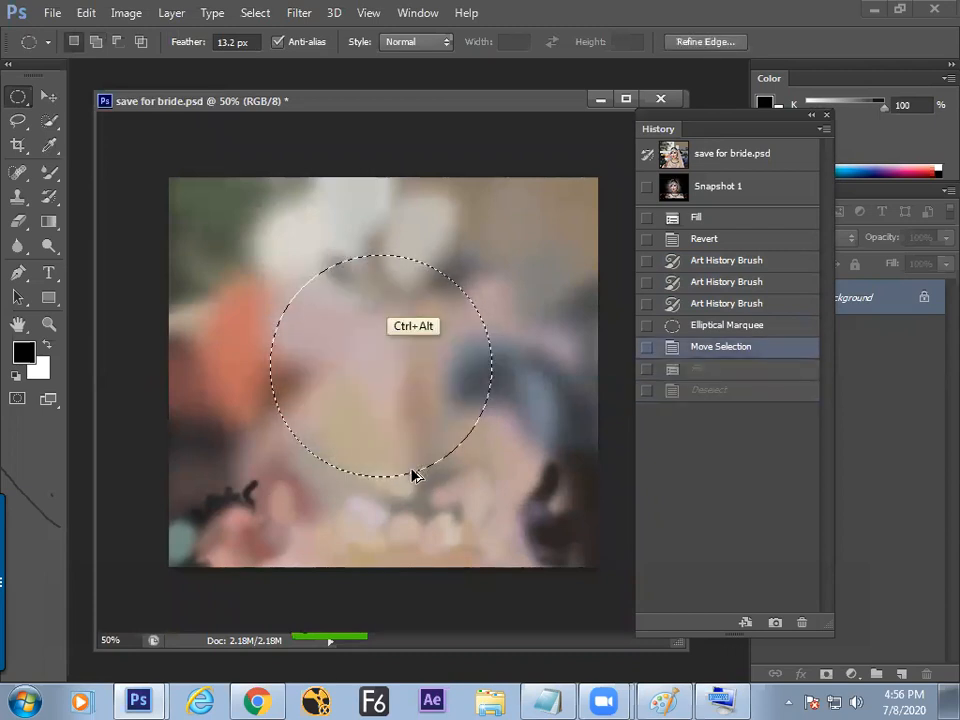
key("ctrl+d")
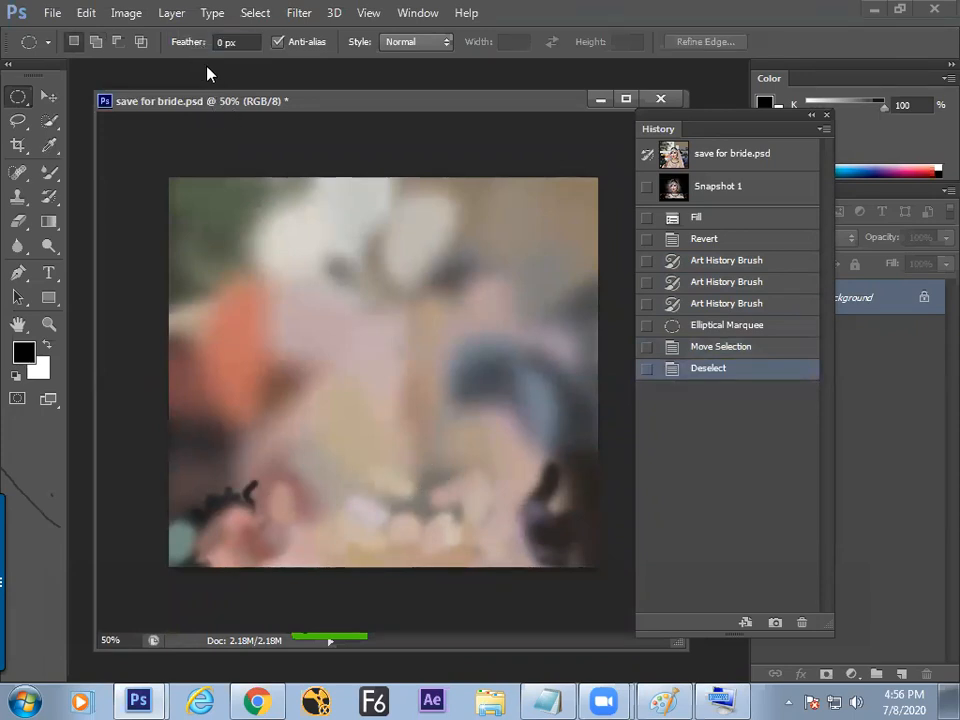
Place a circular selection with 0 px feather over the face area and fill it with History in Normal mode at 100% opacity.
mouse_move(393, 332)
left_mouse_down()
mouse_move(476, 452)
mouse_move(497, 450)
left_mouse_up()
mouse_move(422, 411)
left_mouse_down()
mouse_move(409, 403)
mouse_move(405, 412)
left_mouse_up()
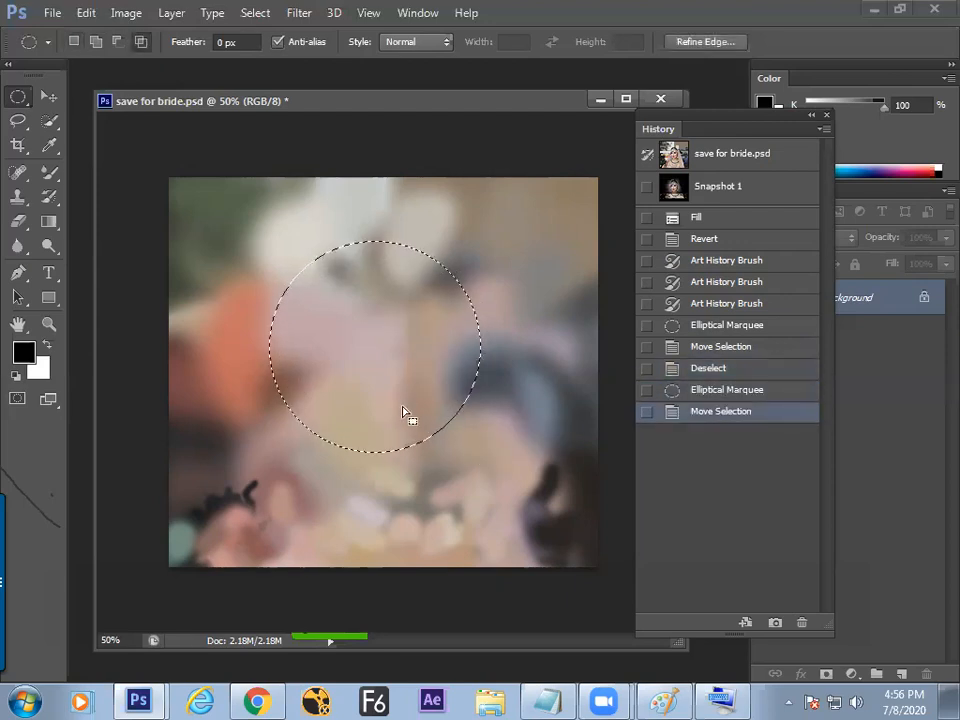
left_click(86, 12)
left_click(168, 274)
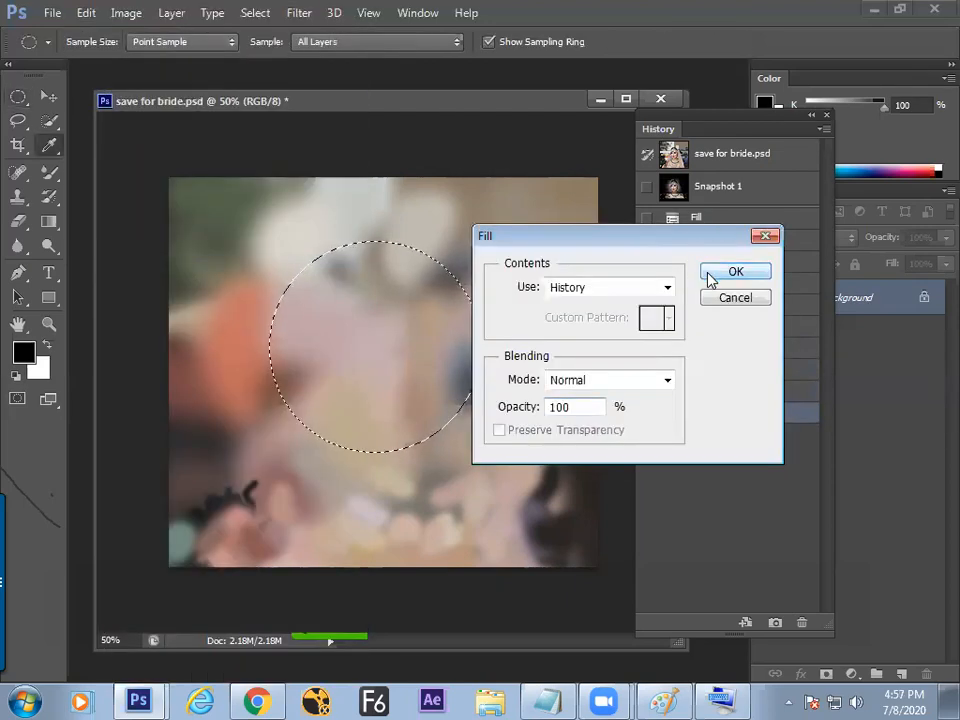
left_click(709, 276)
Add a stroke around the circular selection's edge and deselect it.
left_click(86, 12)
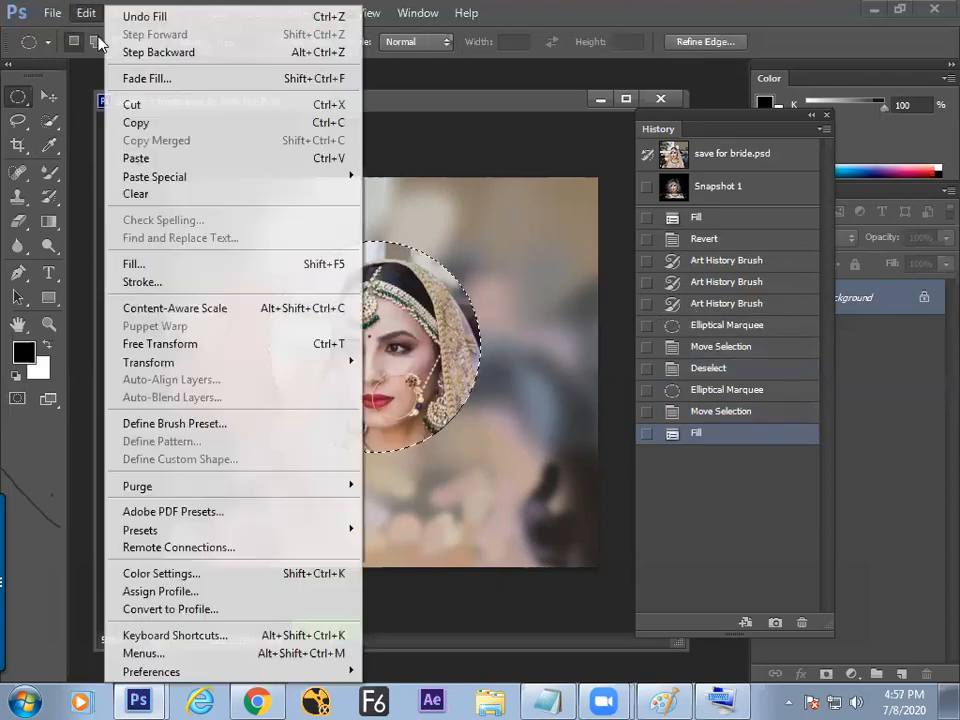
left_click(165, 281)
left_click(733, 175)
key("ctrl+d")
Examine the circular portrait on its painted background in full-screen view without panels, and return to the standard workspace.
key("Tab")
key("f")
key("ctrl+plus")
key("ctrl+plus")
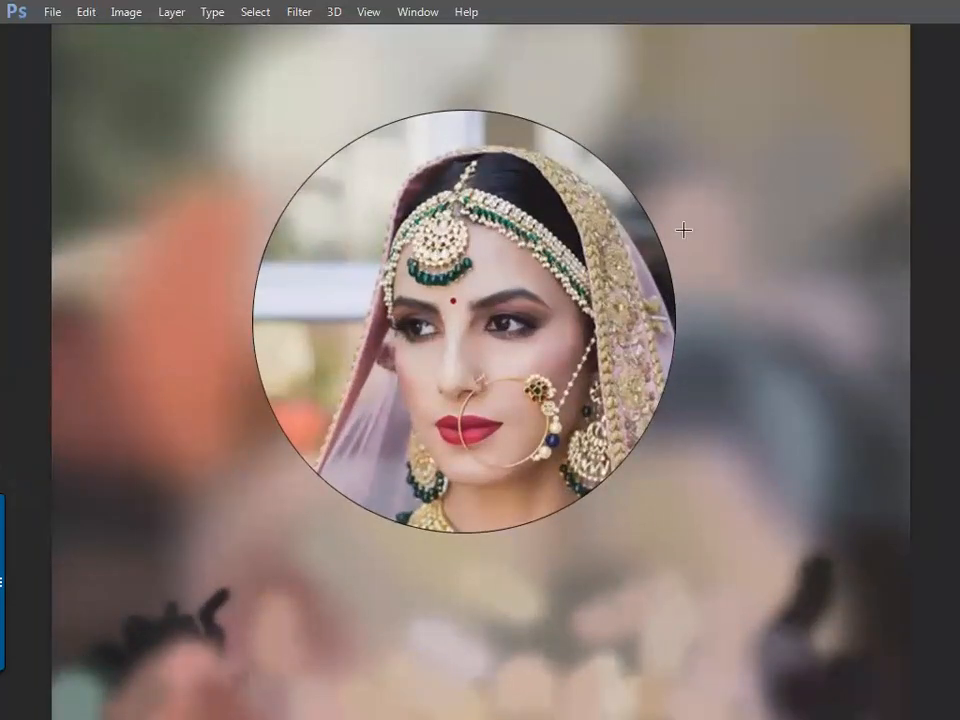
key("Tab")
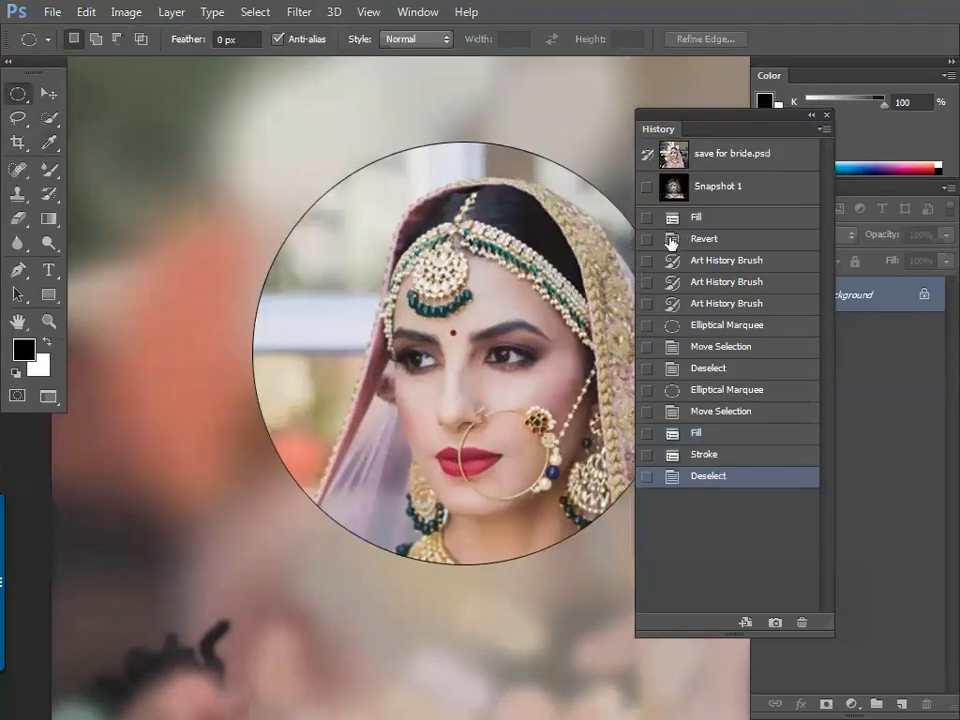
key("ctrl+minus")
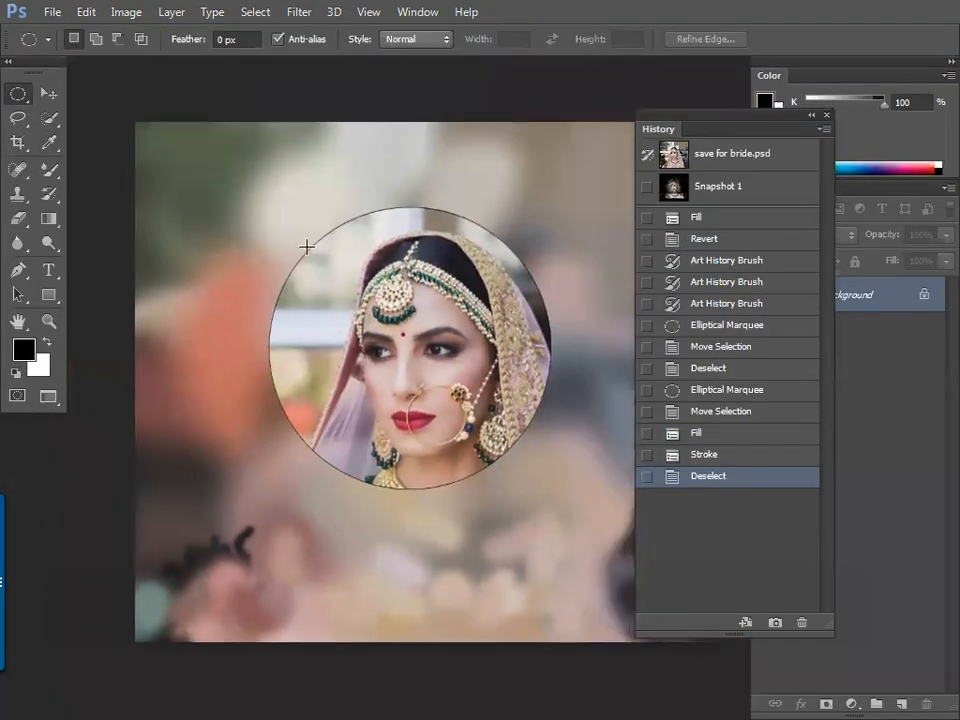
key("f")
key("f")
key("Tab")
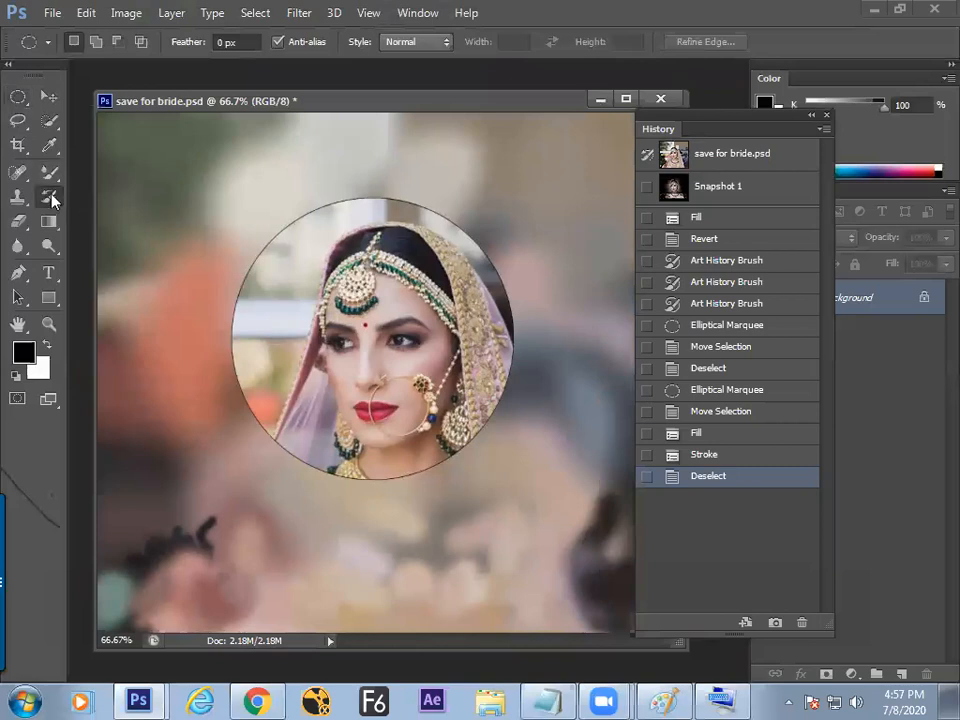
Paint over the circular portrait with the Art History Brush, and revert the photo to its last saved version.
right_click(52, 200)
left_click(112, 211)
mouse_move(163, 258)
left_mouse_down()
mouse_move(549, 225)
mouse_move(317, 279)
mouse_move(362, 471)
mouse_move(269, 466)
mouse_move(272, 444)
mouse_move(527, 499)
mouse_move(582, 556)
mouse_move(339, 369)
mouse_move(332, 375)
left_mouse_up()
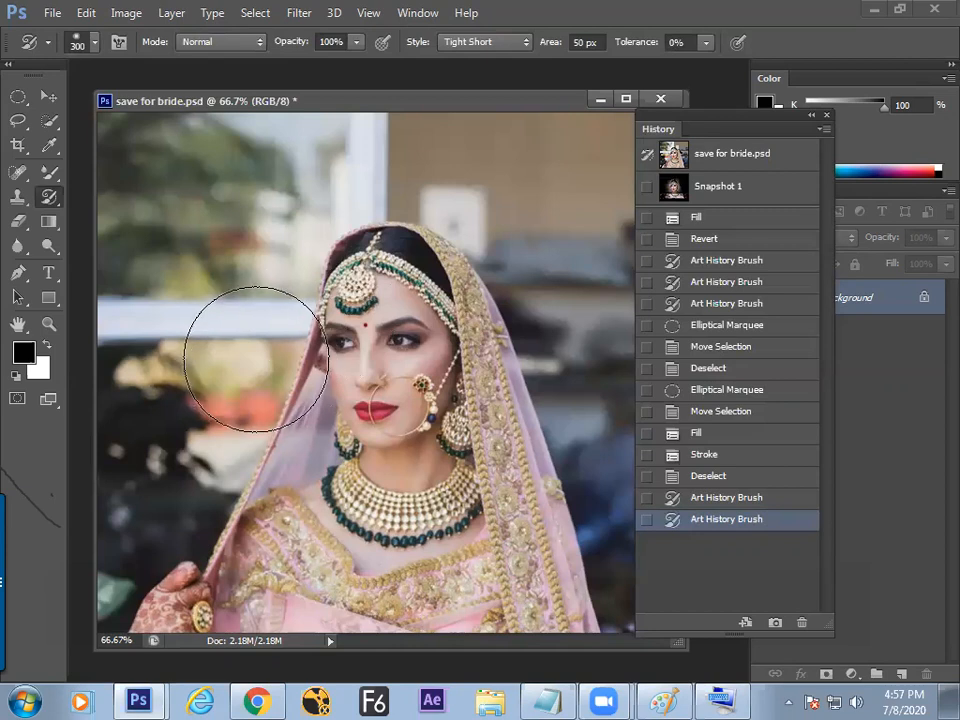
key("F12")
Paint over the bride and background with the 300 px Art History Brush, pointing out the regular Brush tool between strokes.
mouse_move(258, 357)
left_mouse_down()
mouse_move(257, 317)
mouse_move(214, 561)
mouse_move(220, 545)
mouse_move(185, 460)
left_mouse_up()
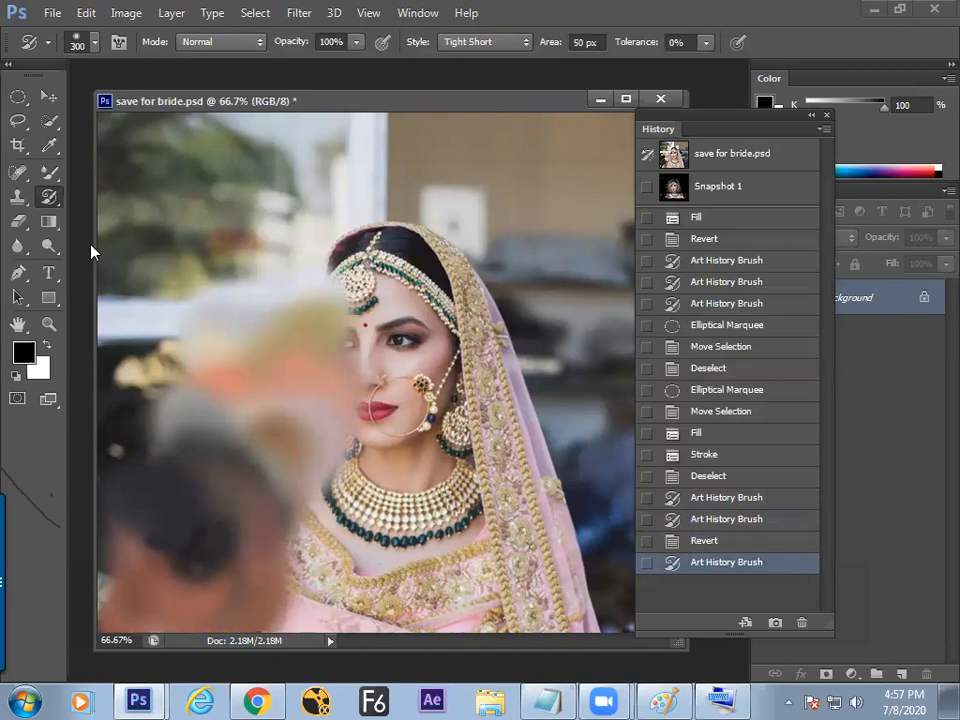
mouse_move(339, 253)
left_mouse_down()
mouse_move(399, 283)
mouse_move(460, 355)
mouse_move(364, 364)
mouse_move(369, 456)
mouse_move(497, 546)
mouse_move(545, 470)
left_mouse_up()
right_click(52, 176)
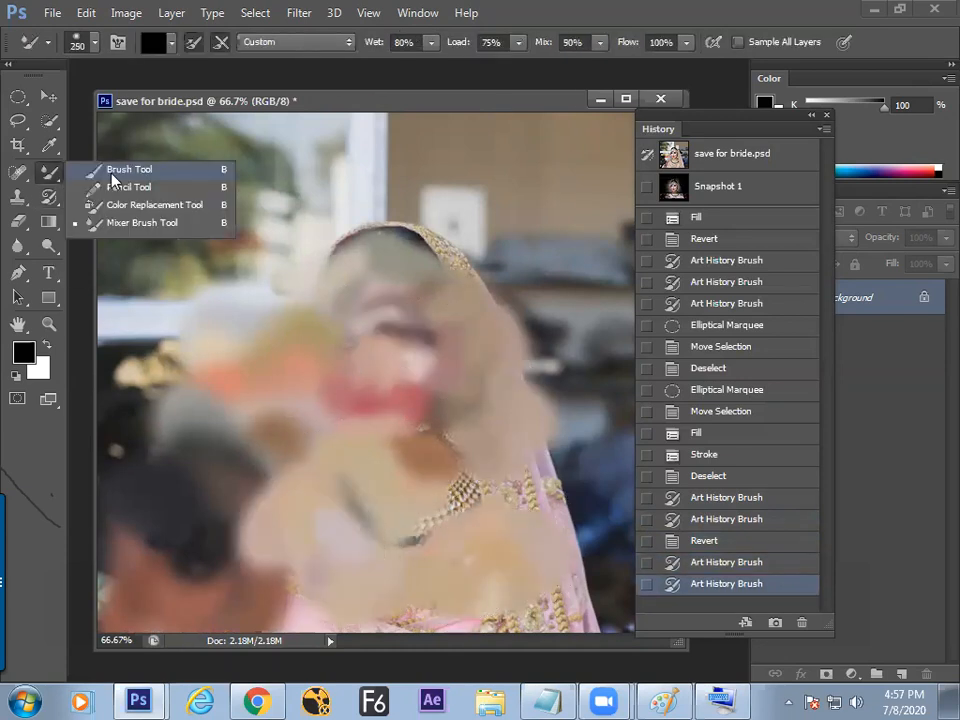
left_click(120, 170)
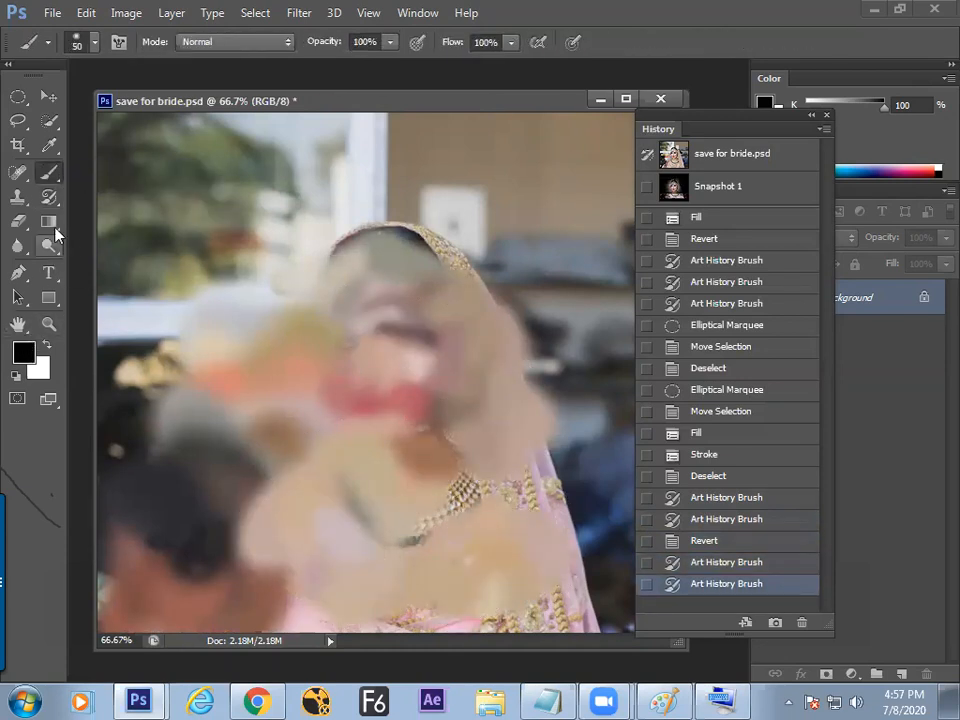
right_click(50, 199)
left_click(115, 219)
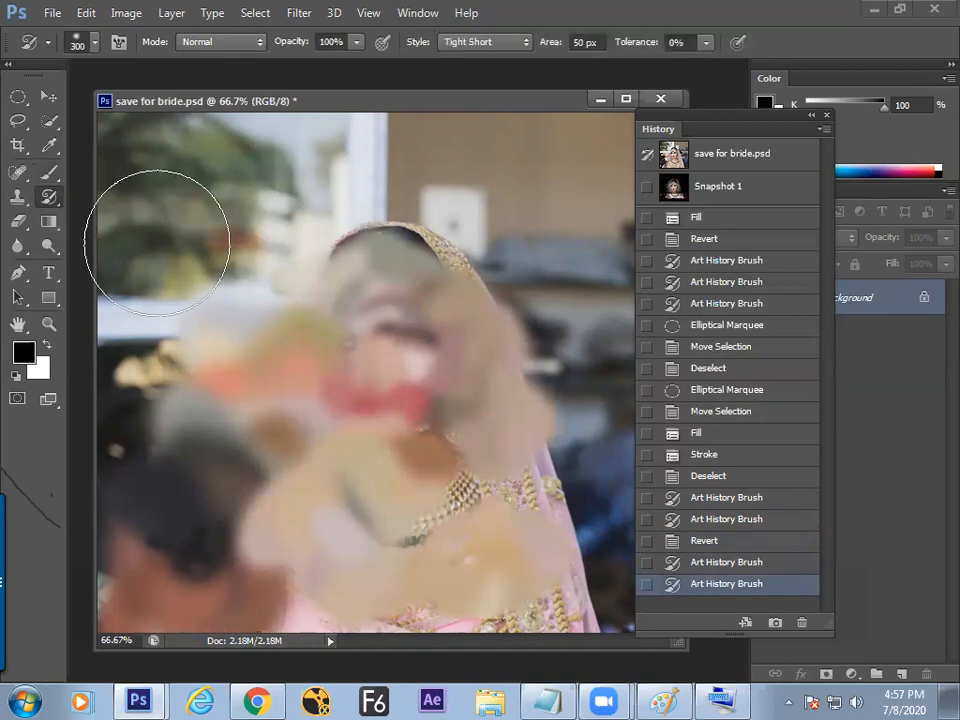
mouse_move(176, 225)
left_mouse_down()
mouse_move(155, 348)
mouse_move(187, 247)
mouse_move(253, 181)
mouse_move(534, 204)
mouse_move(513, 327)
mouse_move(494, 247)
mouse_move(489, 284)
left_mouse_up()
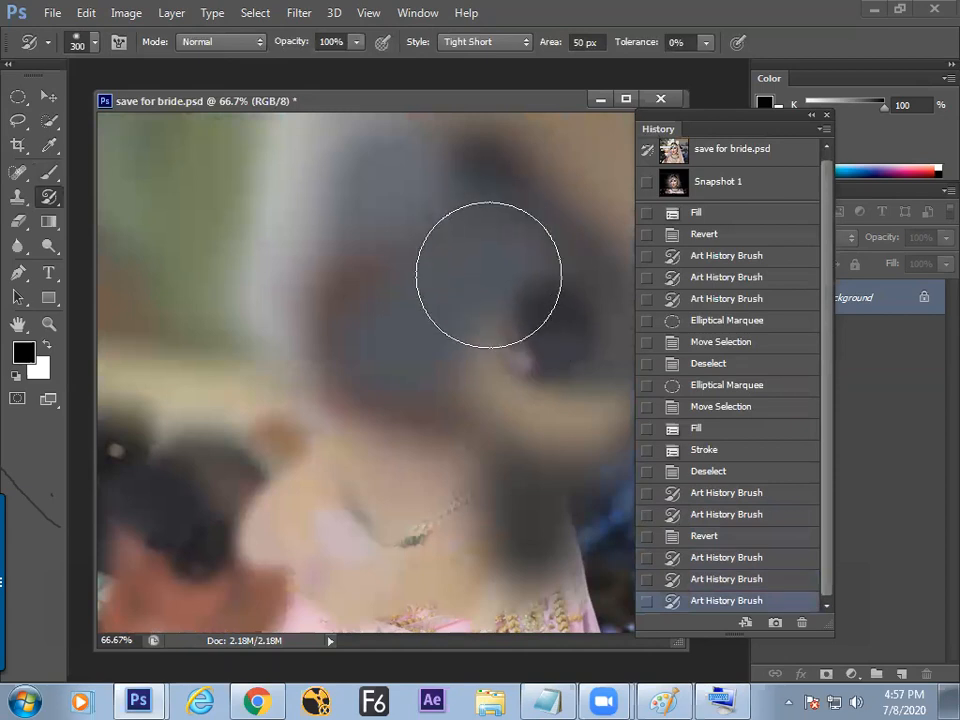
Show the regular Brush tool again, return to the Art History Brush, and smear the lower part of the photo into soft color blobs.
right_click(58, 173)
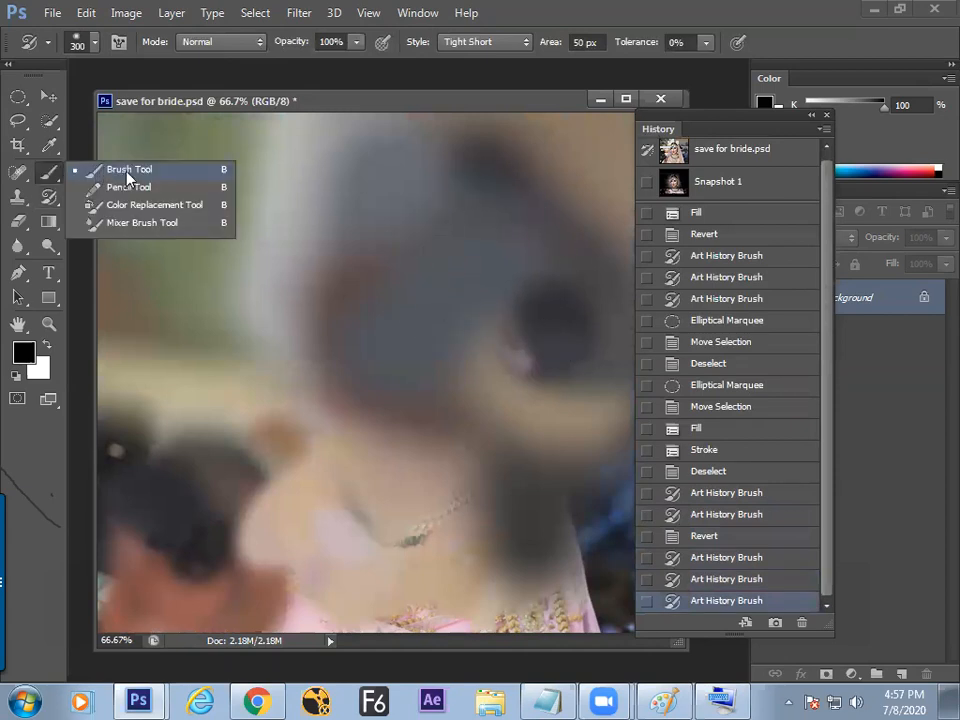
left_click(122, 170)
right_click(49, 197)
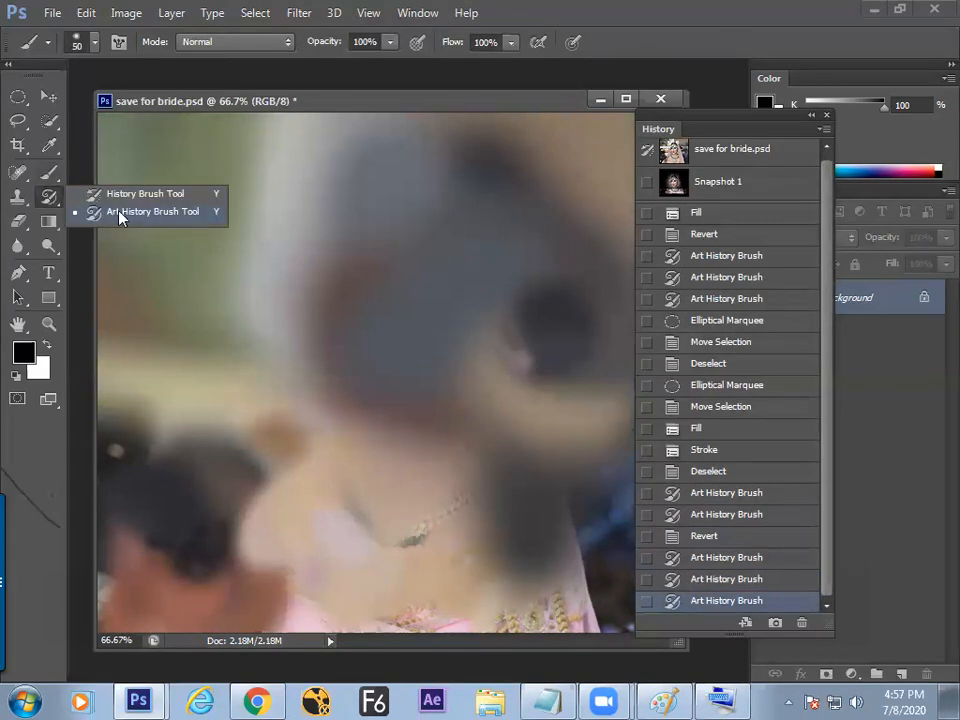
left_click(120, 218)
mouse_move(188, 332)
left_mouse_down()
mouse_move(119, 493)
mouse_move(170, 518)
mouse_move(535, 524)
mouse_move(524, 350)
mouse_move(566, 516)
left_mouse_up()
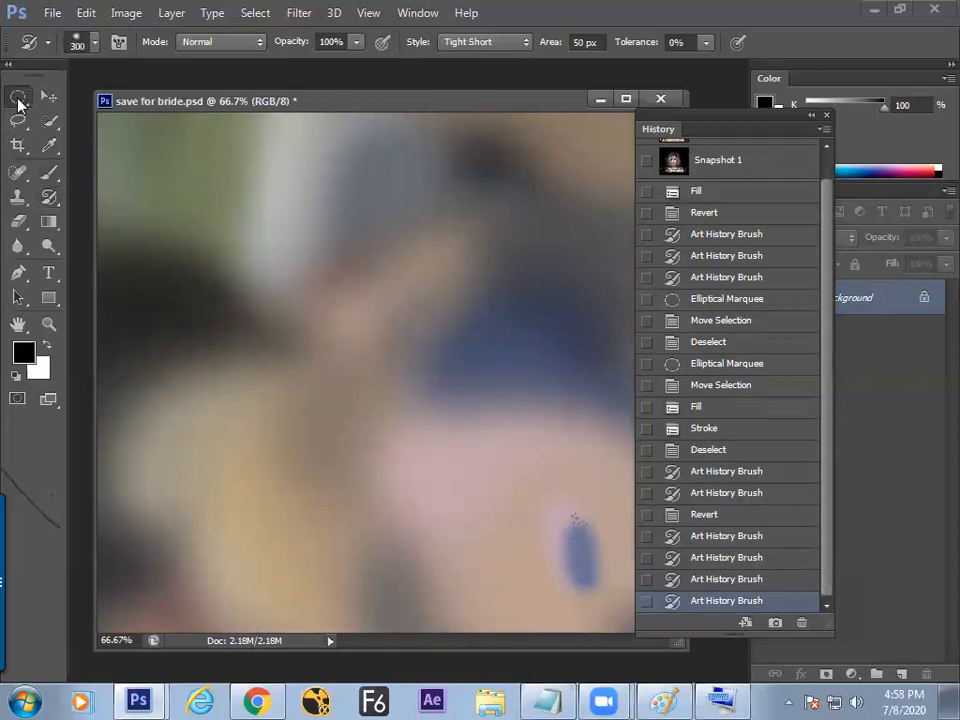
Select a large rectangle over the middle of the blurred photo and fill it with History in Normal mode at 100% opacity.
left_click(18, 97)
left_click(90, 94)
left_click_drag(166, 185, 622, 578)
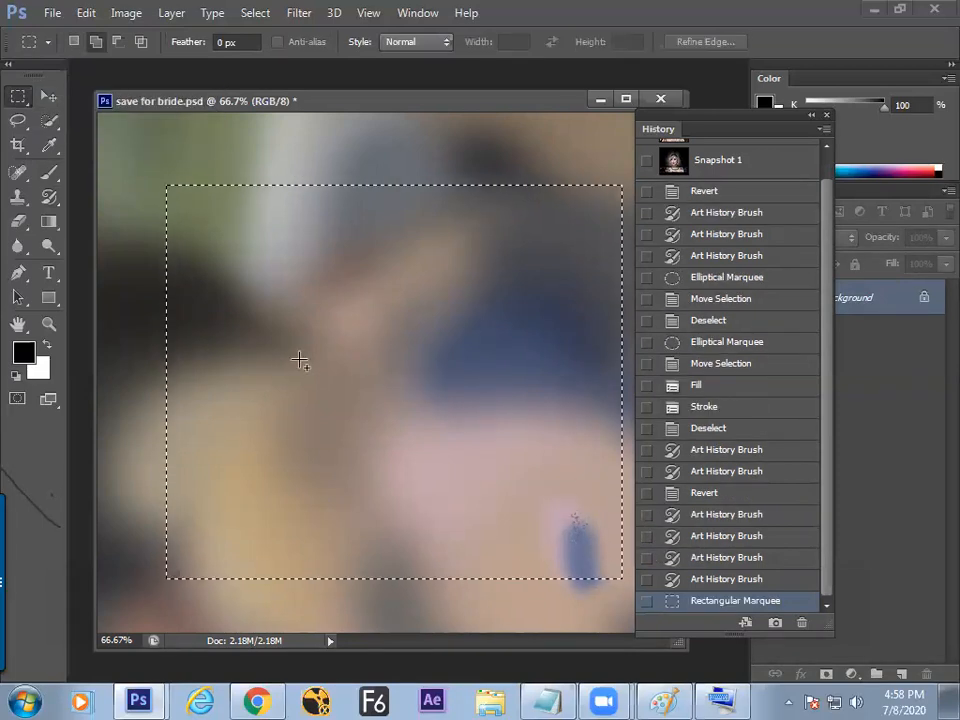
right_click(416, 285)
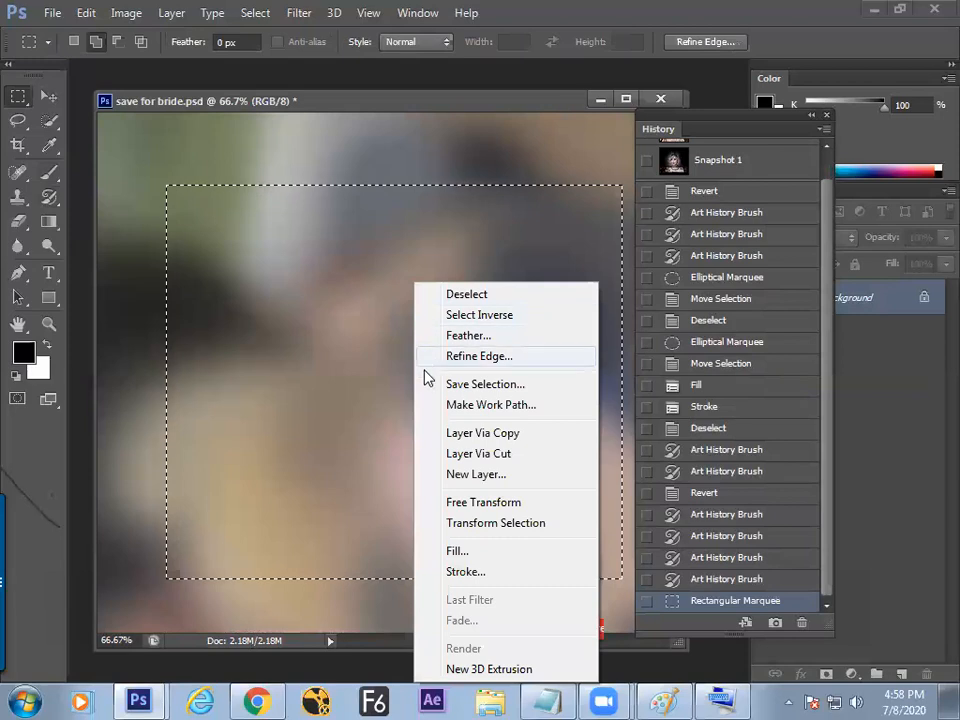
left_click(455, 551)
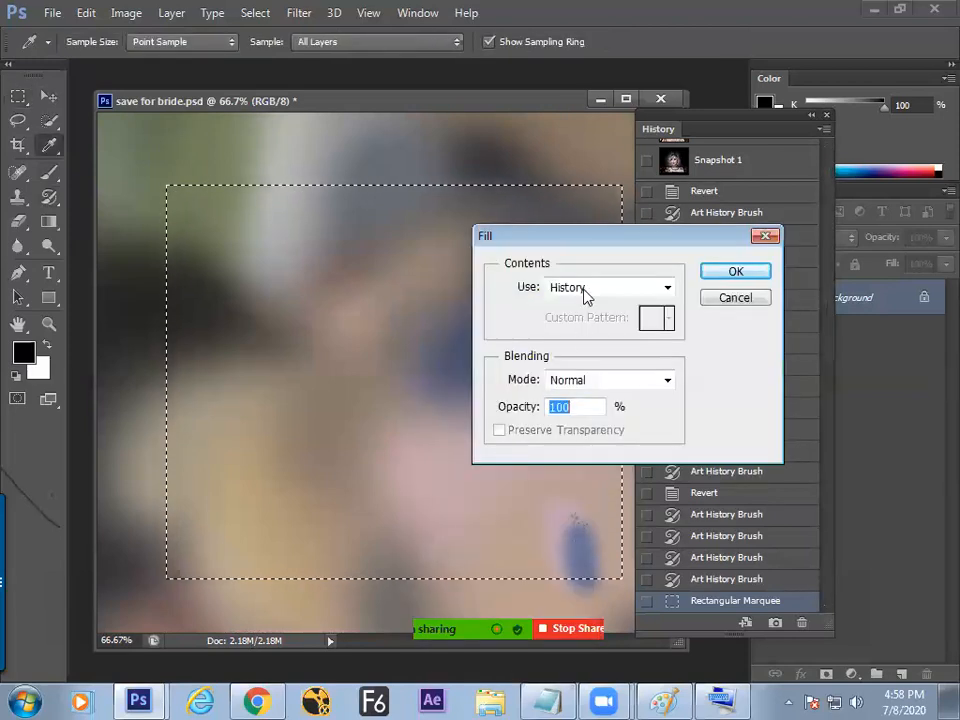
left_click(733, 274)
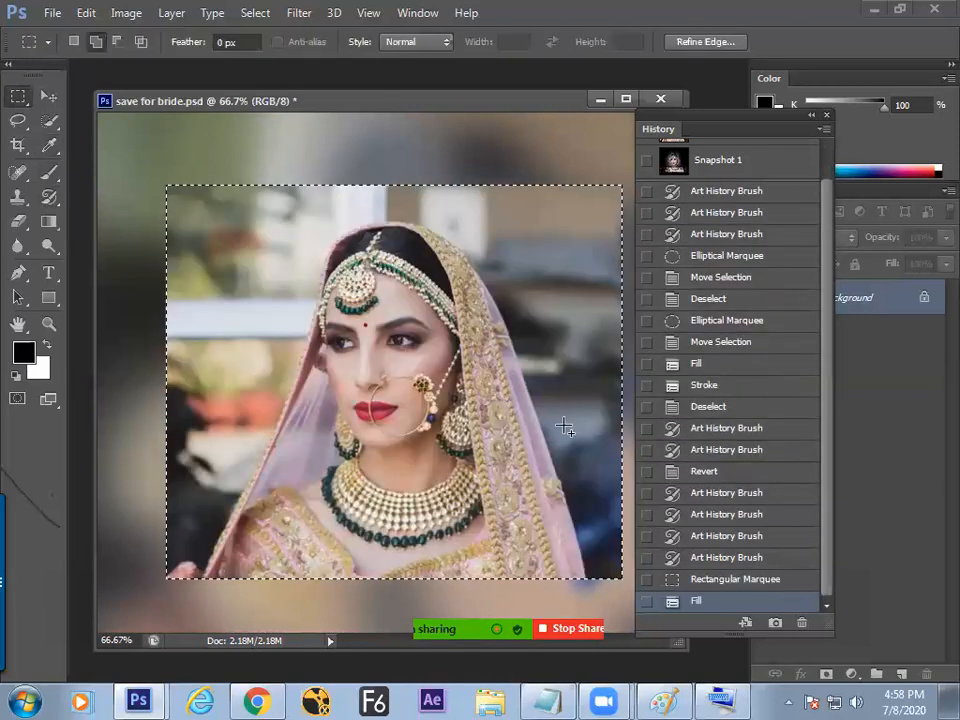
Add a 1 px black inside stroke around the restored rectangle and deselect it.
right_click(447, 328)
left_click(492, 570)
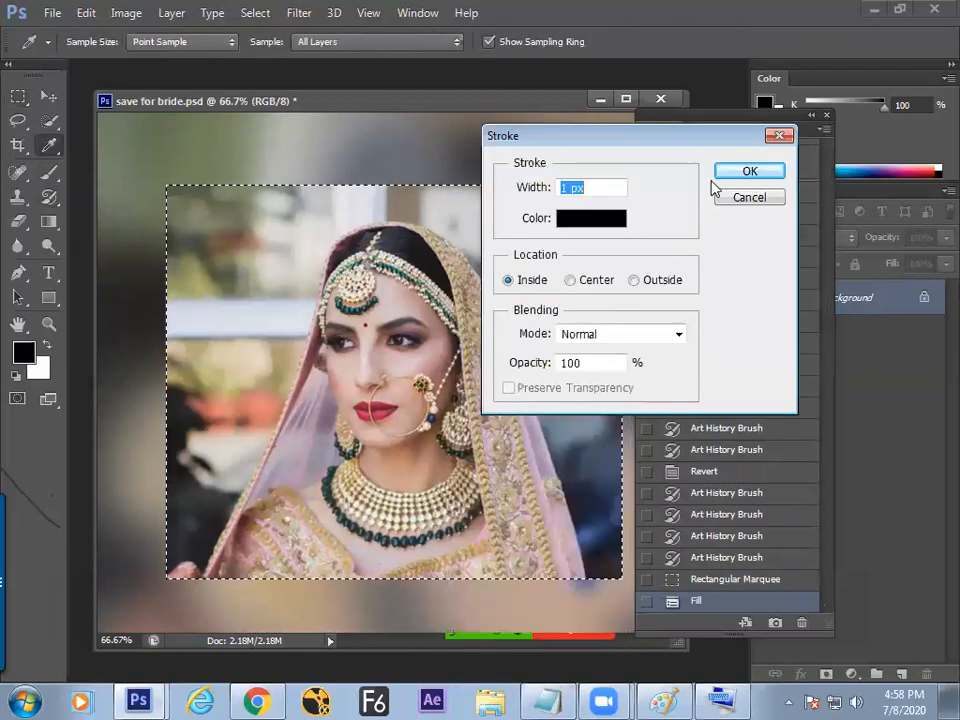
left_click(740, 170)
key("ctrl+d")
Examine the framed bride photo in full-screen view with the panels hidden, and bring the panels back.
key("Tab")
key("f")
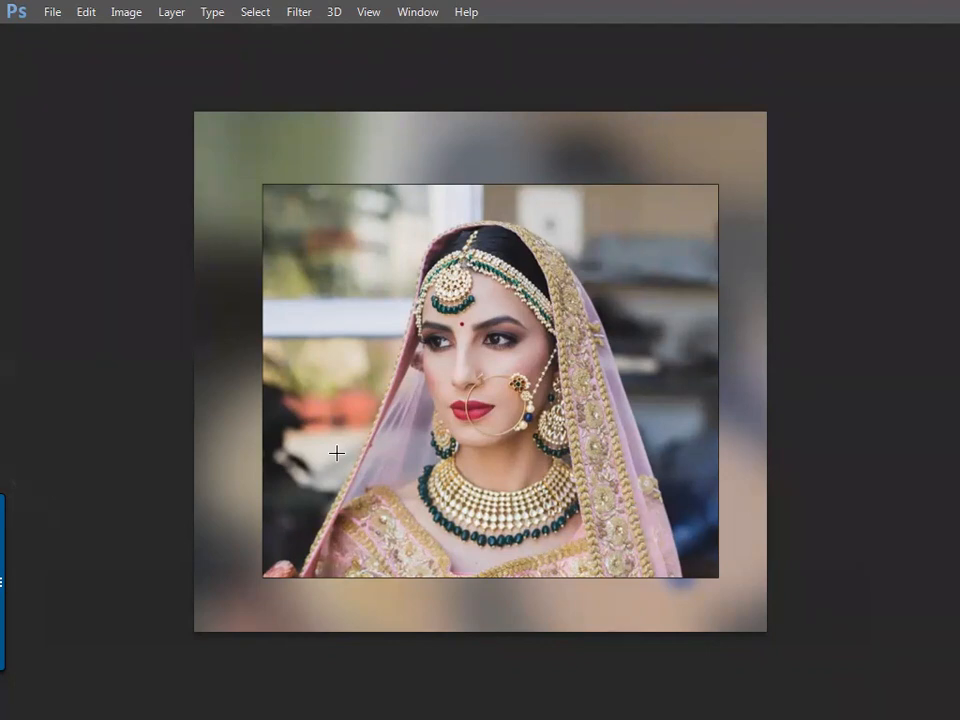
key("Tab")
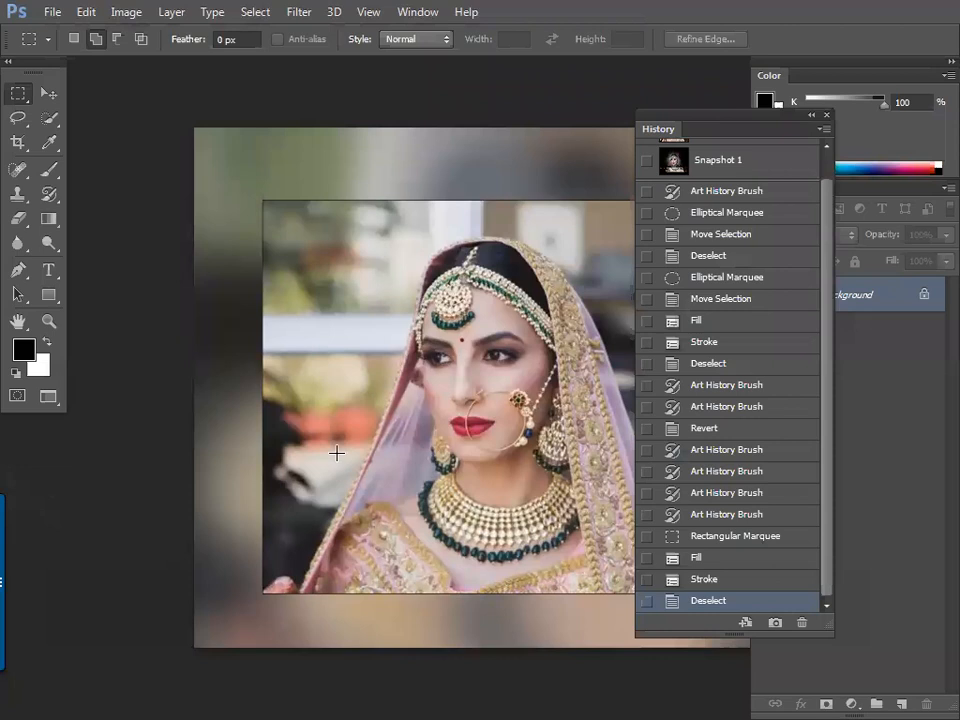
key("Tab")
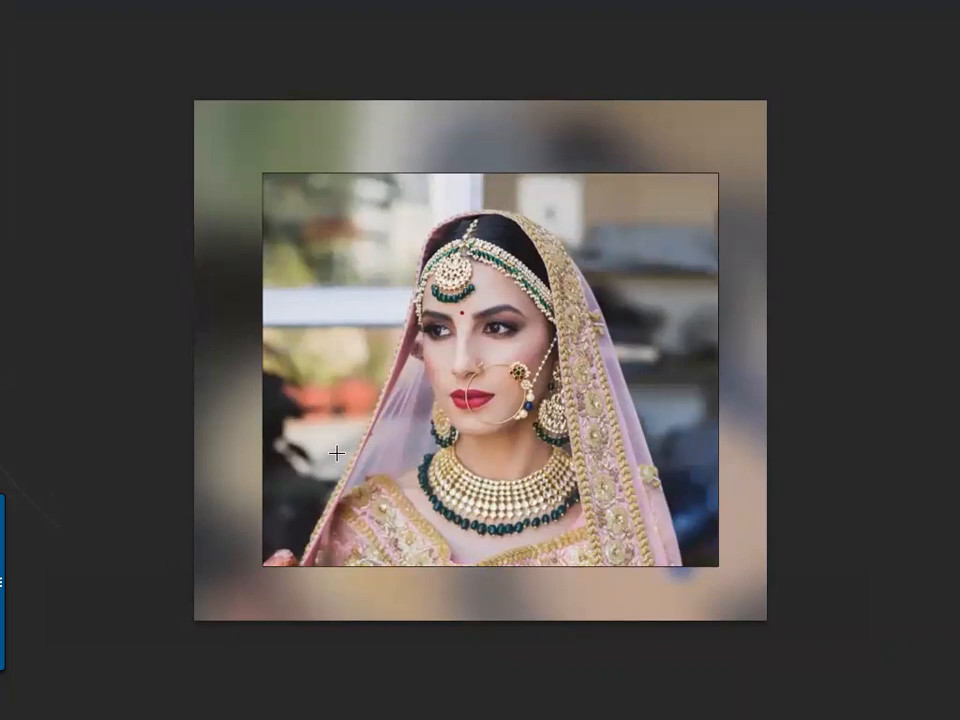
key("Tab")
Select the Art History Brush Tool and point out its style choices, blend mode setting and place among the history brushes.
left_click_drag(48, 194, 125, 213)
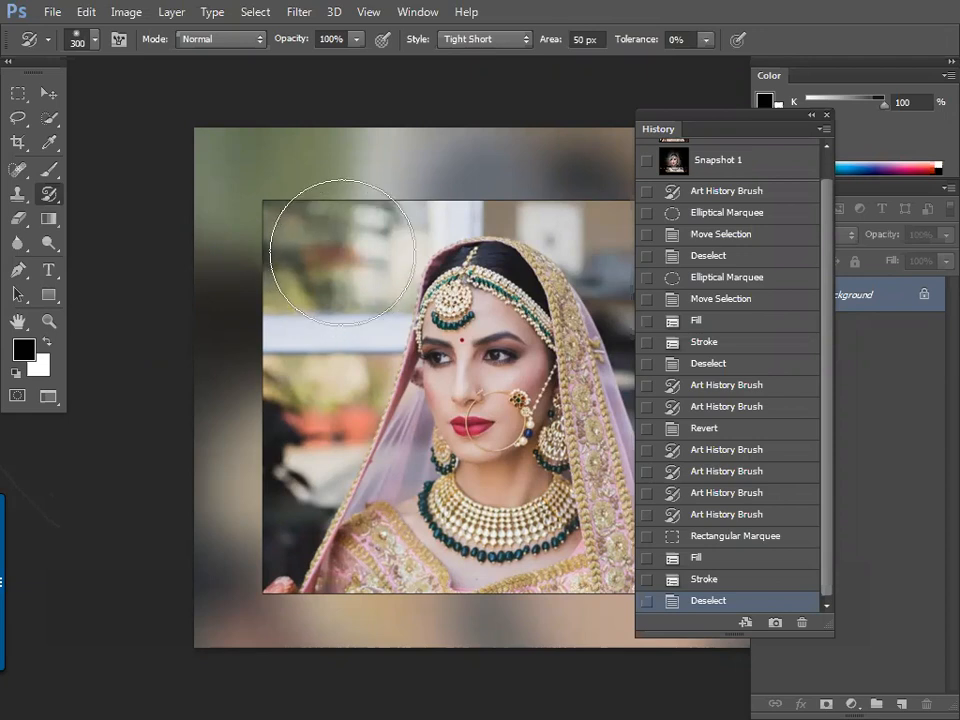
left_click(481, 42)
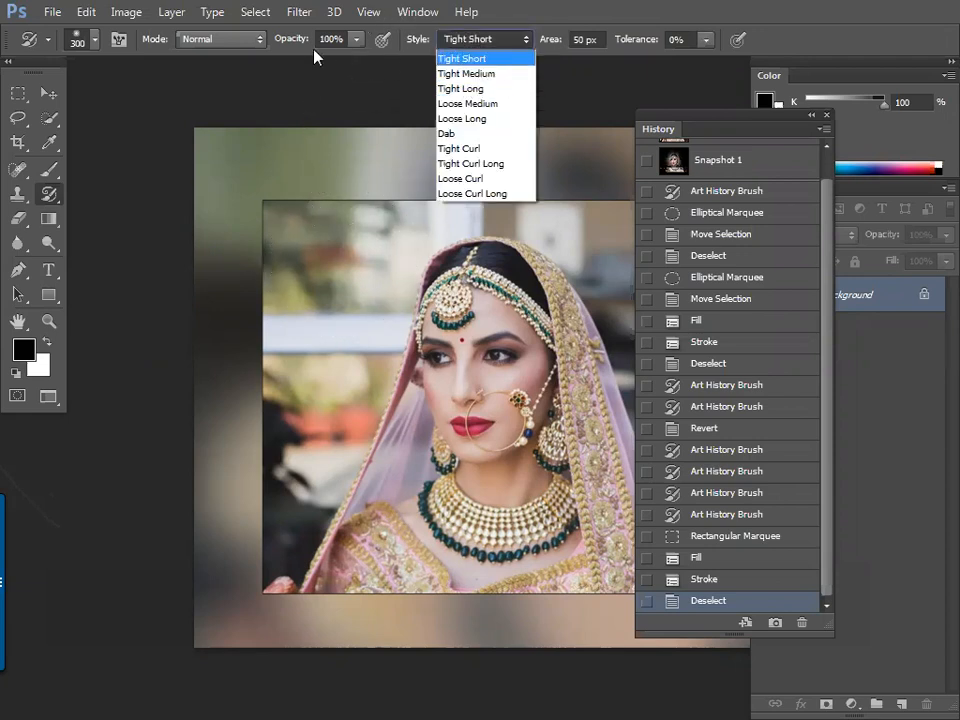
left_click(253, 43)
left_click(254, 43)
left_click(253, 45)
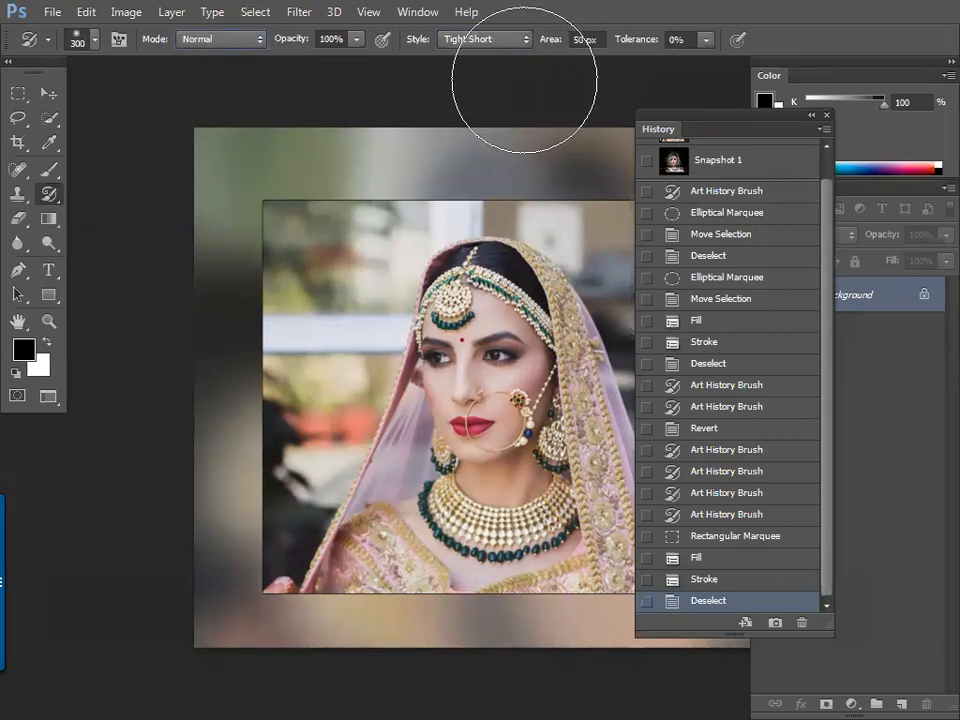
left_click(53, 194)
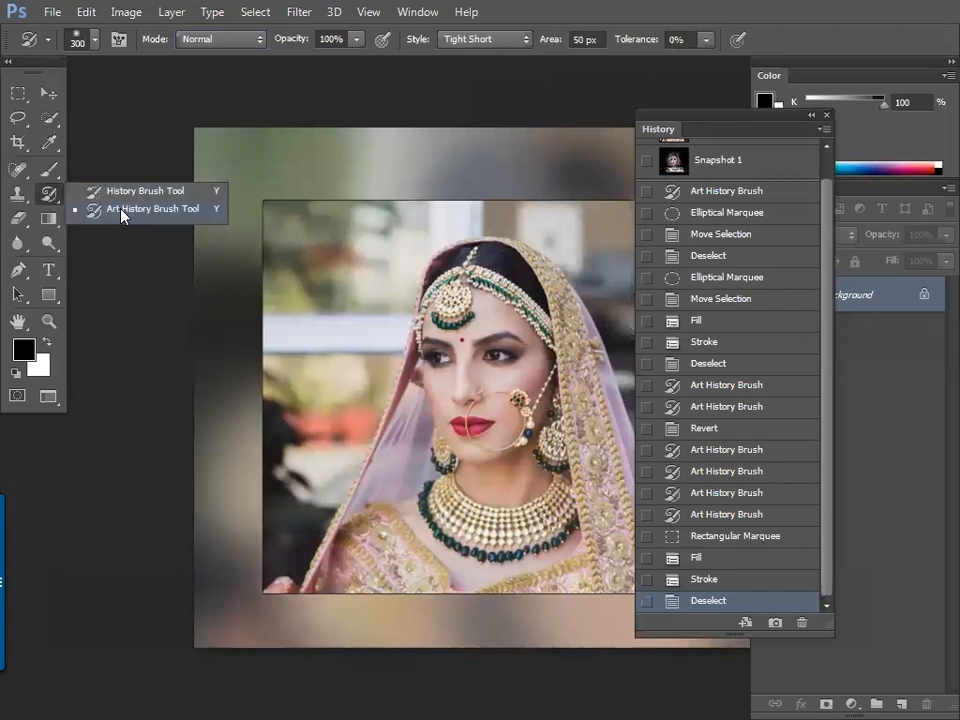
left_click(122, 211)
left_click(51, 193)
left_click(130, 210)
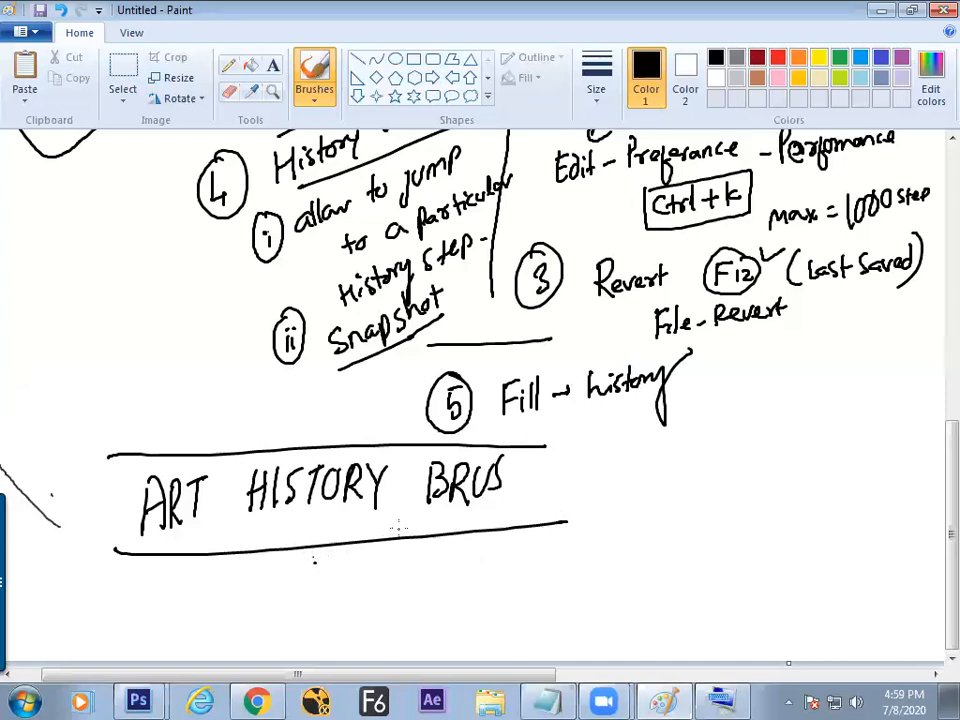
Switch to the Paint notes, finish the heading "ART HISTORY BRUSH", and draw a vertical divider beside it.
left_click_drag(513, 452, 536, 493)
left_click_drag(171, 673, 289, 668)
left_click_drag(378, 423, 379, 583)
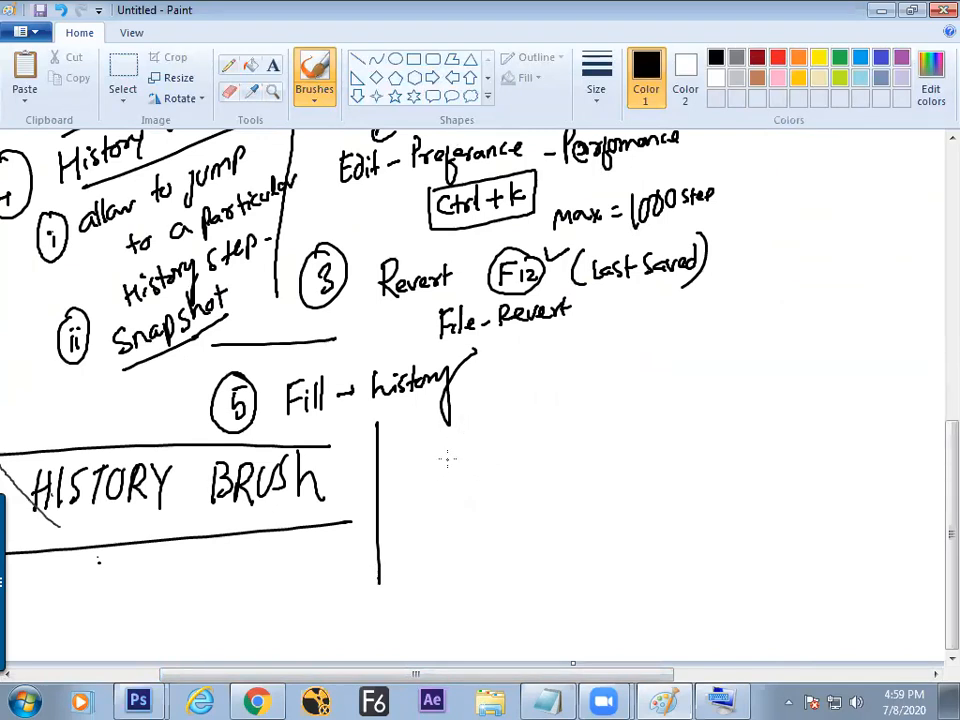
Write "Photo Restoration" beside the divider in the notes, with one arrow drawn below it and another above it.
left_click_drag(452, 453, 455, 490)
mouse_move(453, 451)
left_mouse_down()
mouse_move(480, 480)
mouse_move(506, 475)
mouse_move(509, 447)
mouse_move(539, 456)
mouse_move(574, 408)
mouse_move(587, 442)
mouse_move(608, 416)
mouse_move(623, 416)
mouse_move(622, 438)
mouse_move(635, 409)
mouse_move(668, 413)
mouse_move(689, 403)
mouse_move(691, 388)
mouse_move(715, 409)
left_mouse_up()
mouse_move(453, 507)
left_mouse_down()
mouse_move(739, 443)
mouse_move(724, 438)
left_mouse_up()
left_click_drag(460, 411, 692, 349)
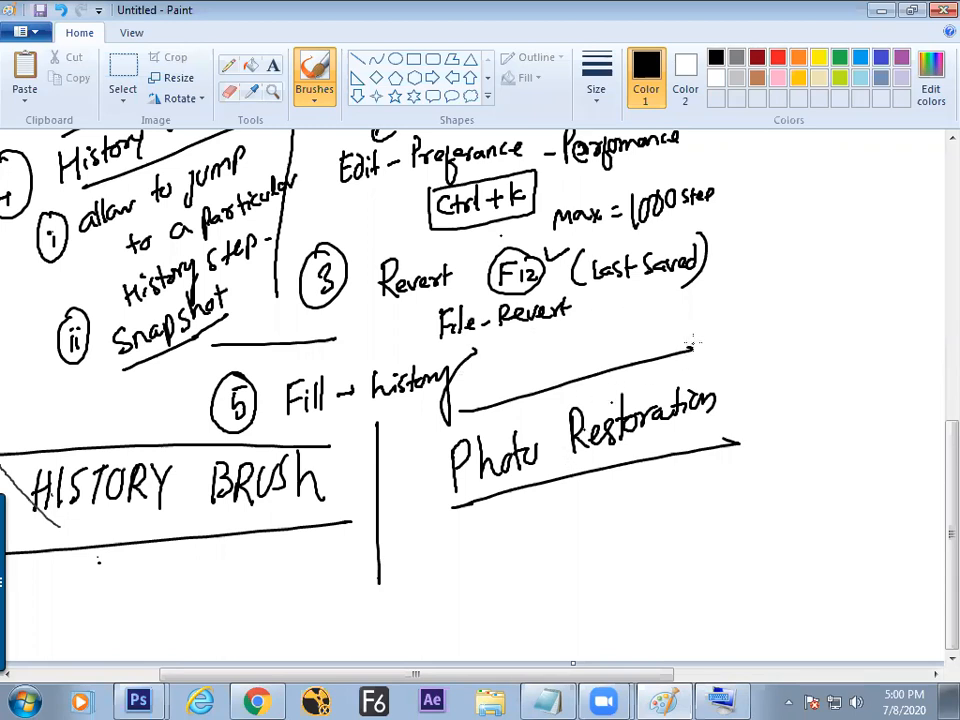
left_click_drag(689, 342, 697, 352)
Switch back to Photoshop and select the Spot Healing Brush Tool.
key("alt+Tab")
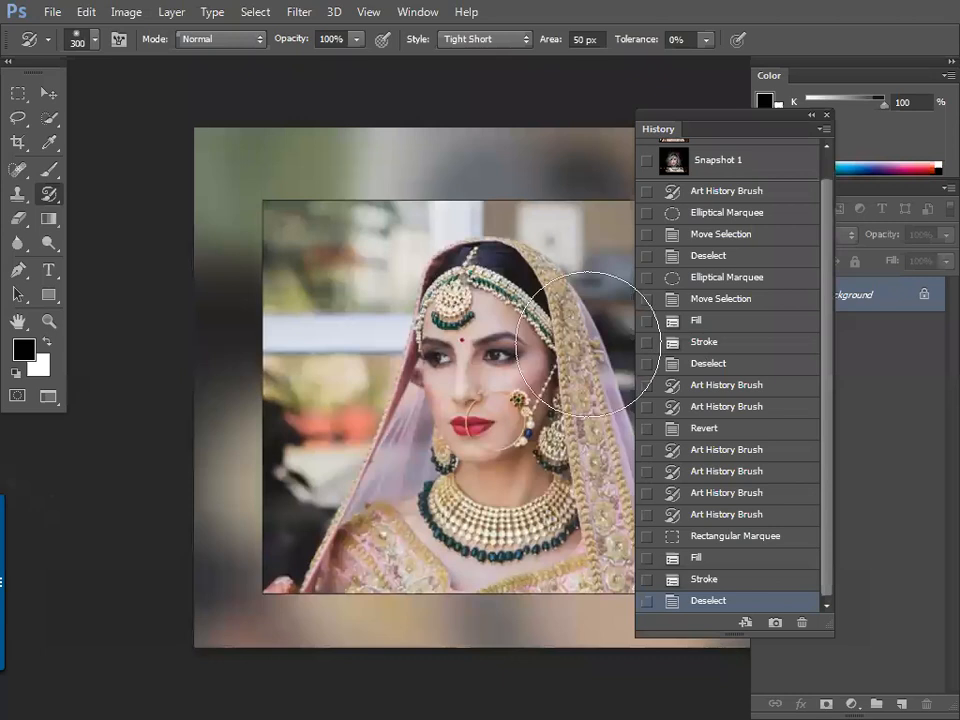
left_click(19, 171)
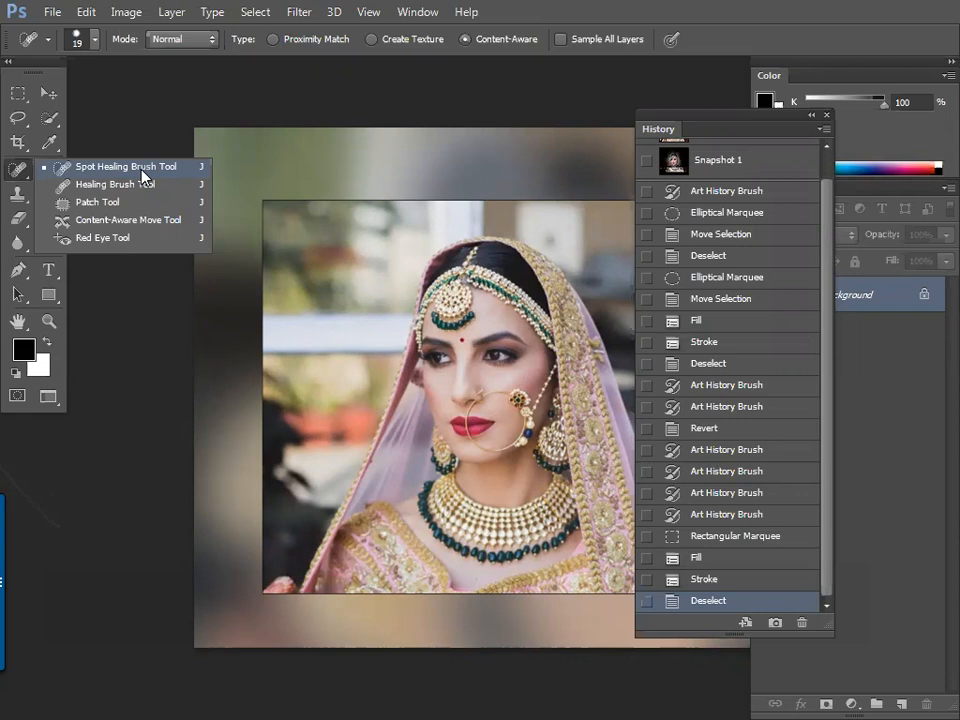
left_click(142, 172)
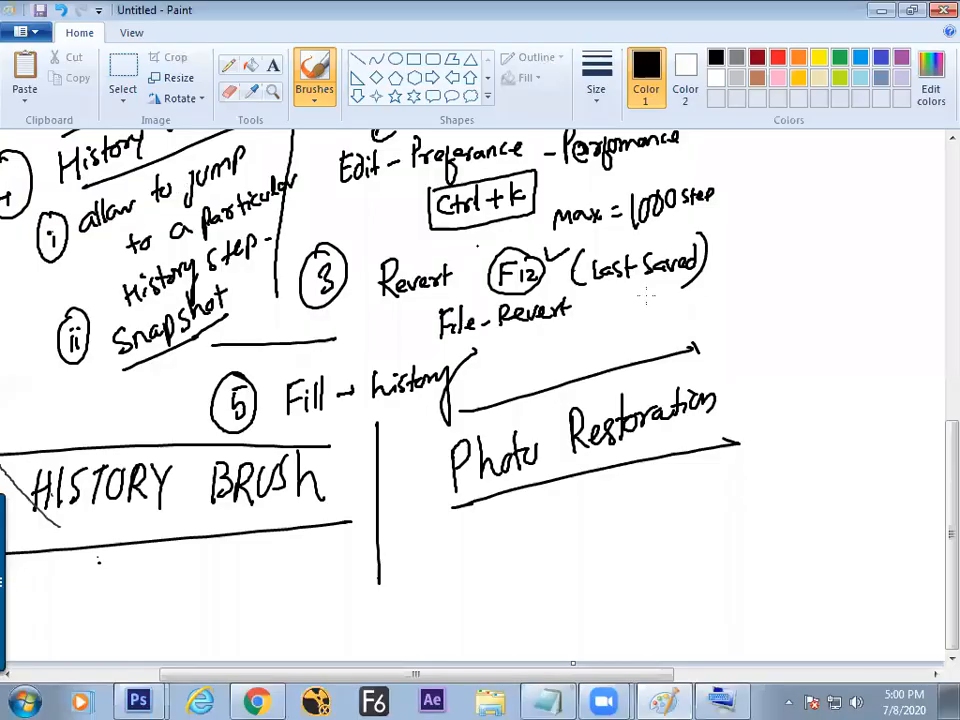
Switch to the Paint notes and write "SPOT HEALING Brush Tool" under the Photo Restoration heading.
mouse_move(670, 492)
left_mouse_down()
mouse_move(673, 511)
mouse_move(661, 520)
left_mouse_up()
left_click_drag(677, 494, 680, 522)
mouse_move(676, 493)
left_mouse_down()
mouse_move(680, 508)
mouse_move(714, 476)
left_mouse_up()
mouse_move(707, 479)
left_mouse_down()
mouse_move(740, 463)
mouse_move(740, 480)
mouse_move(750, 460)
mouse_move(788, 468)
mouse_move(792, 446)
mouse_move(800, 468)
mouse_move(842, 455)
left_mouse_up()
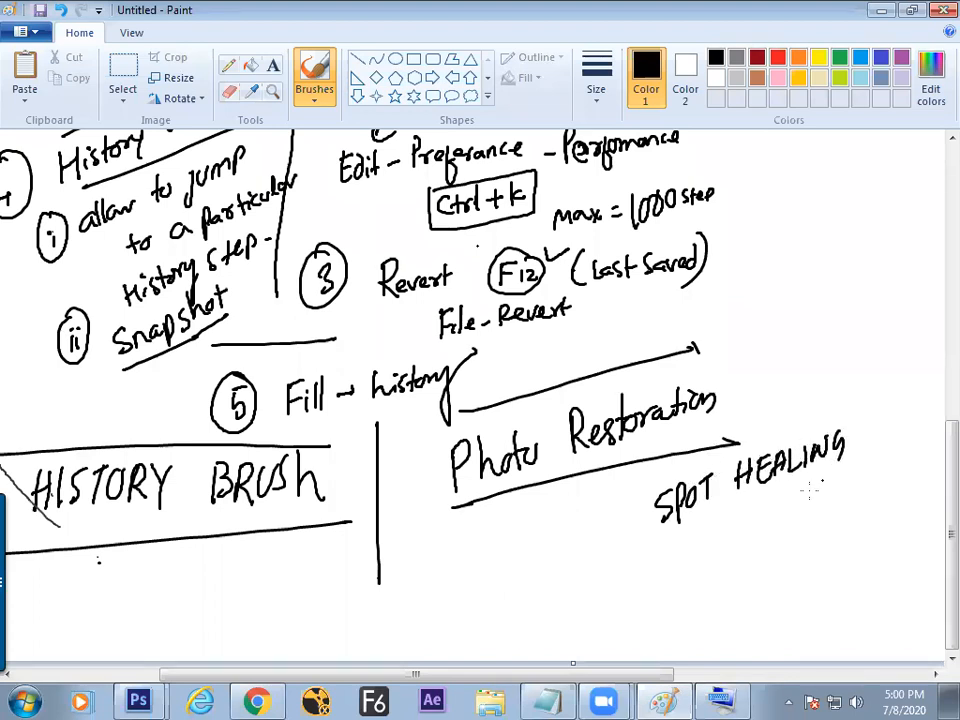
mouse_move(804, 495)
left_mouse_down()
mouse_move(800, 506)
mouse_move(852, 482)
mouse_move(858, 492)
mouse_move(893, 455)
mouse_move(897, 463)
mouse_move(915, 453)
left_mouse_up()
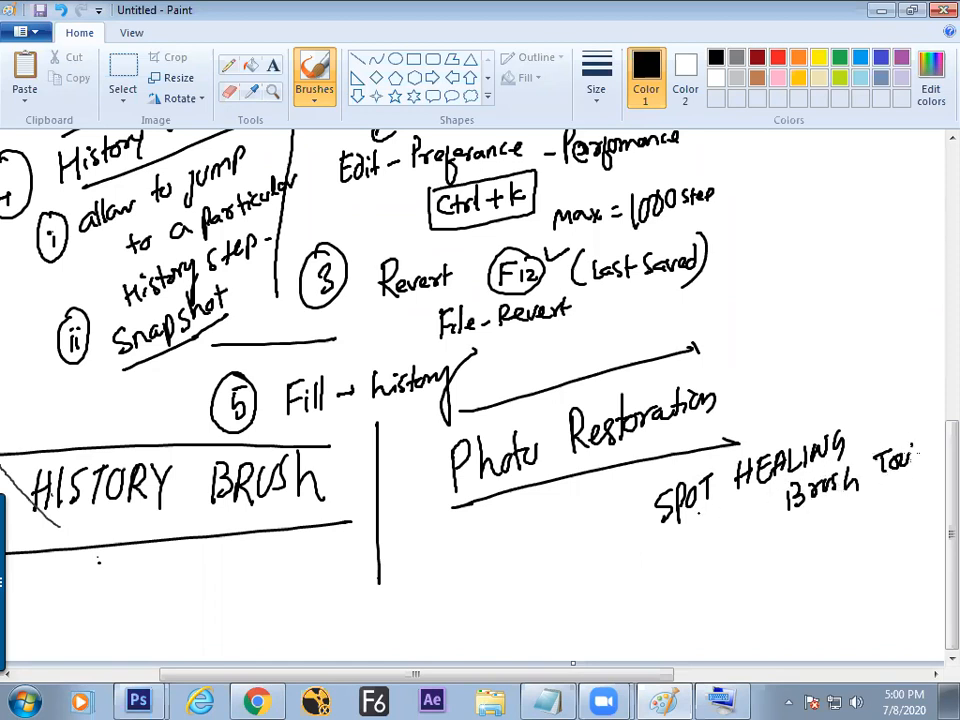
mouse_move(617, 514)
left_mouse_down()
mouse_move(645, 516)
mouse_move(638, 546)
left_mouse_up()
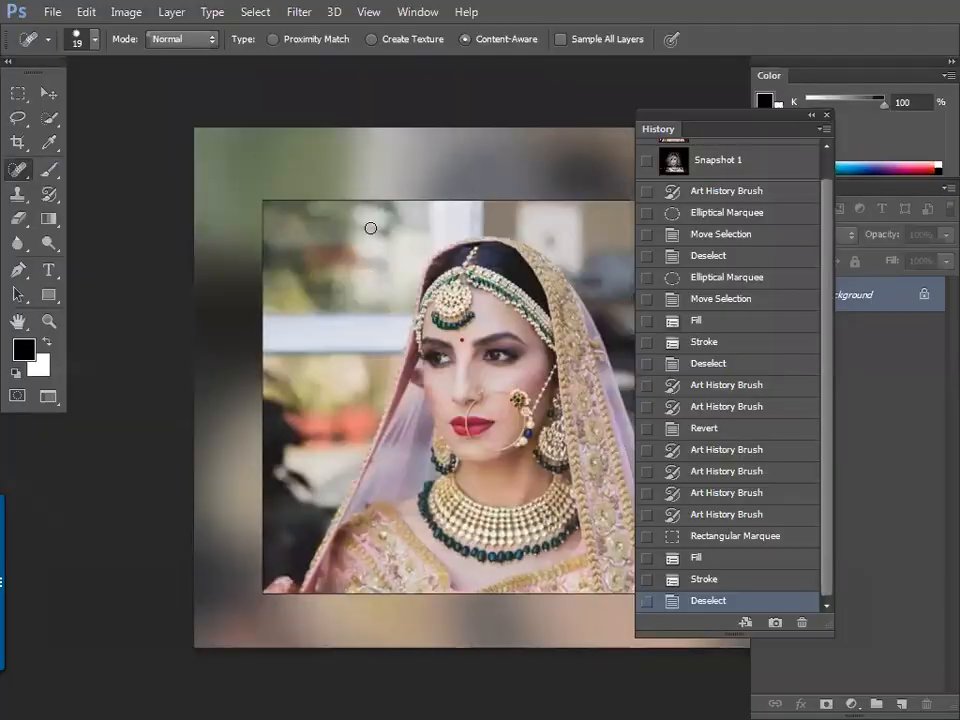
Switch back to Photoshop and browse the folders on Local Disk (D:) for an old photo to open.
key("ctrl+o")
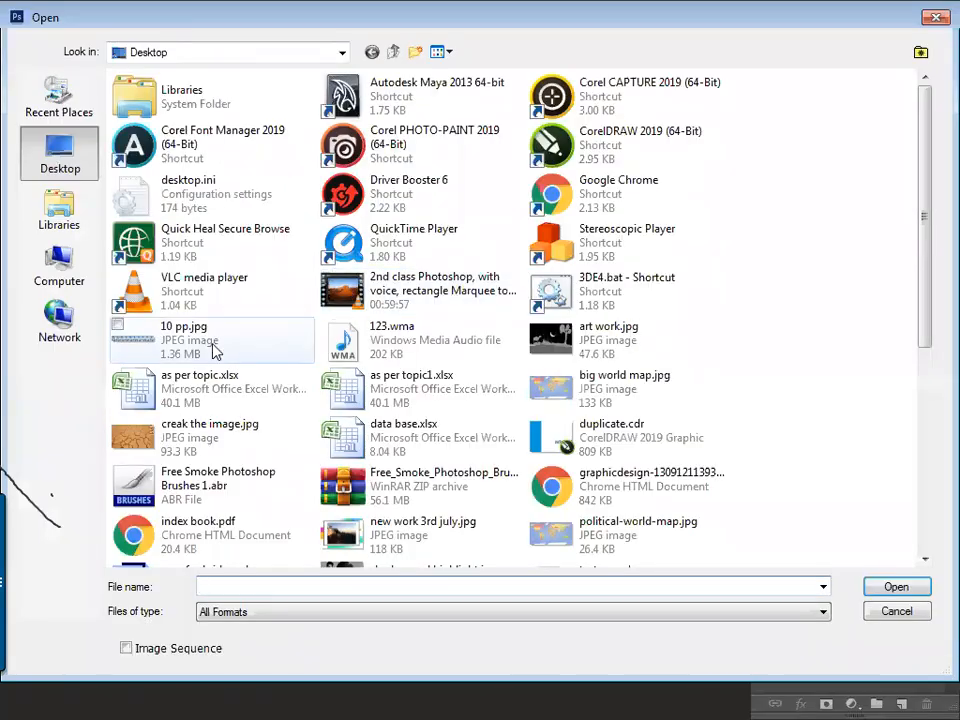
left_click(60, 265)
double_click(345, 120)
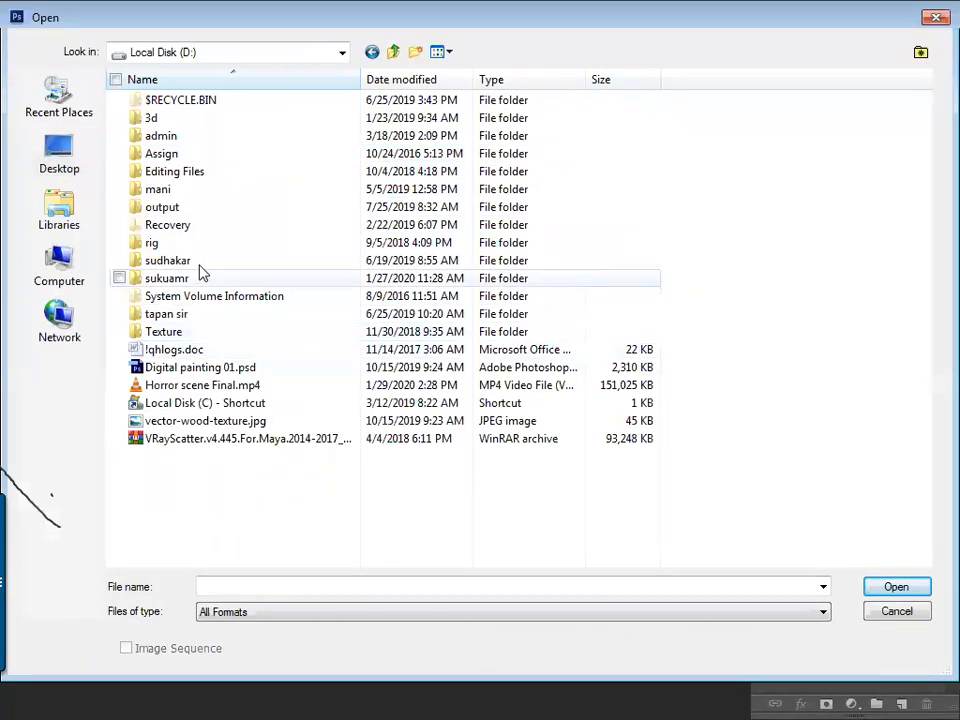
double_click(188, 316)
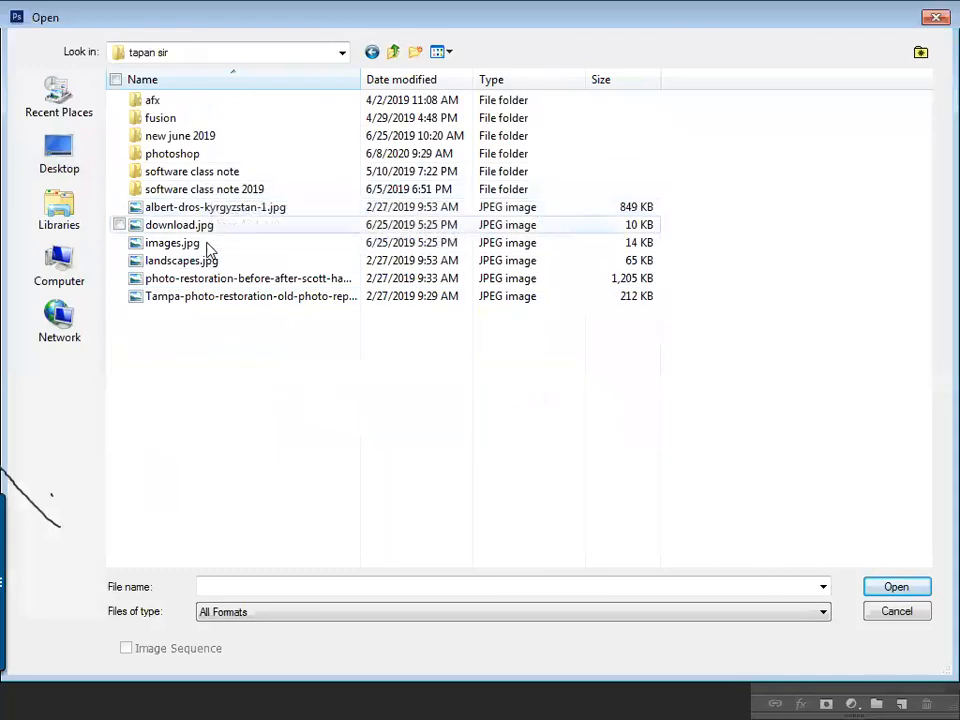
key("BackSpace")
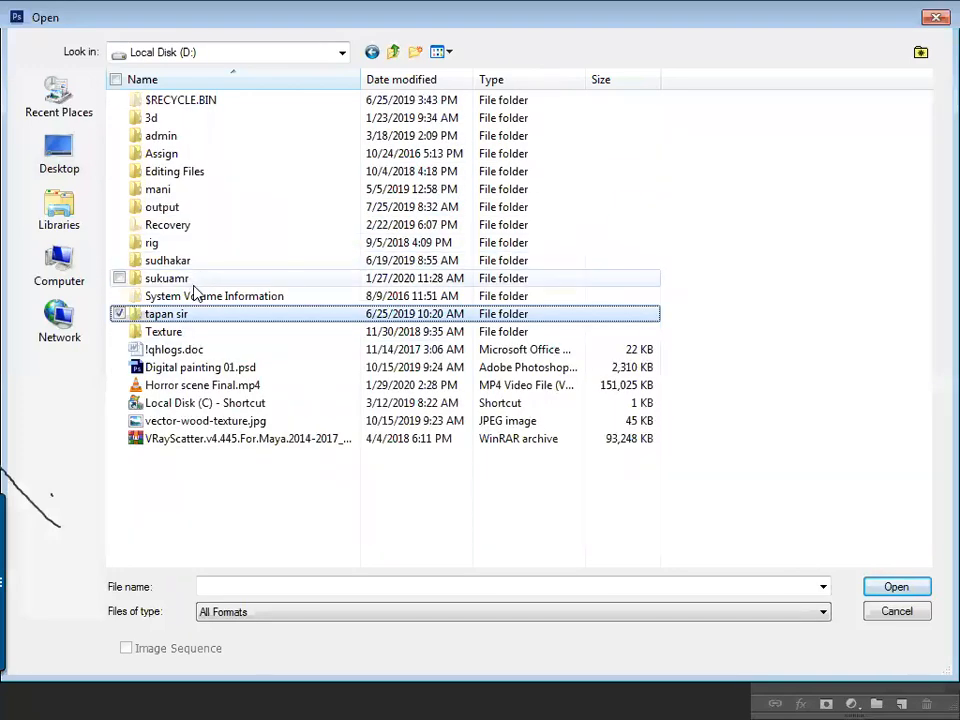
key("BackSpace")
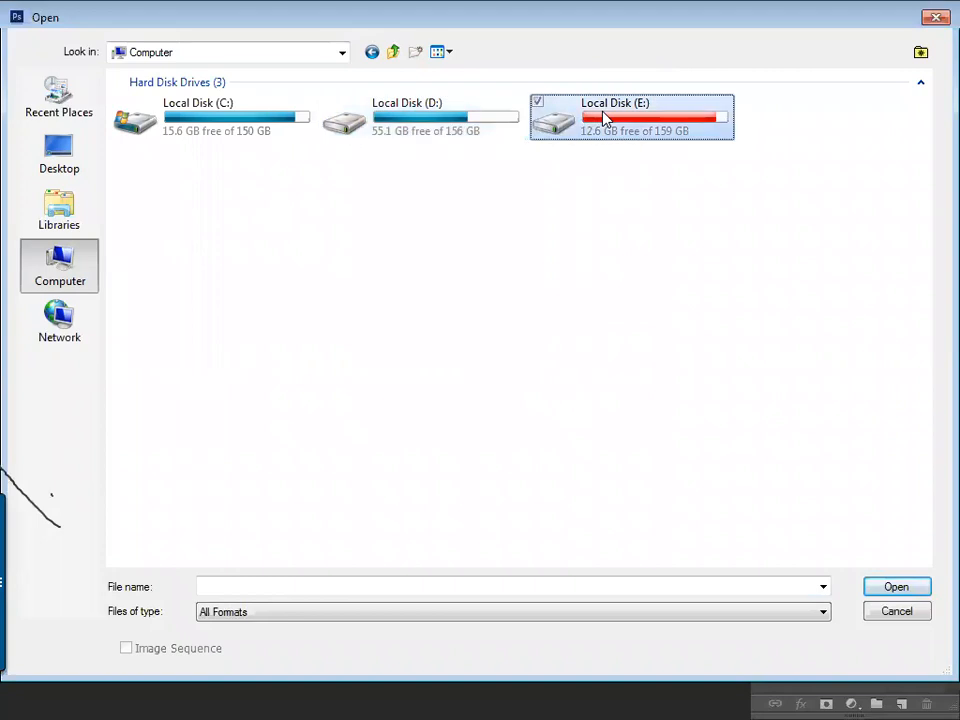
Open the damaged 1940s photo of a woman and a child from the Retouching_Tool folder on Local Disk (E:).
double_click(606, 120)
double_click(195, 331)
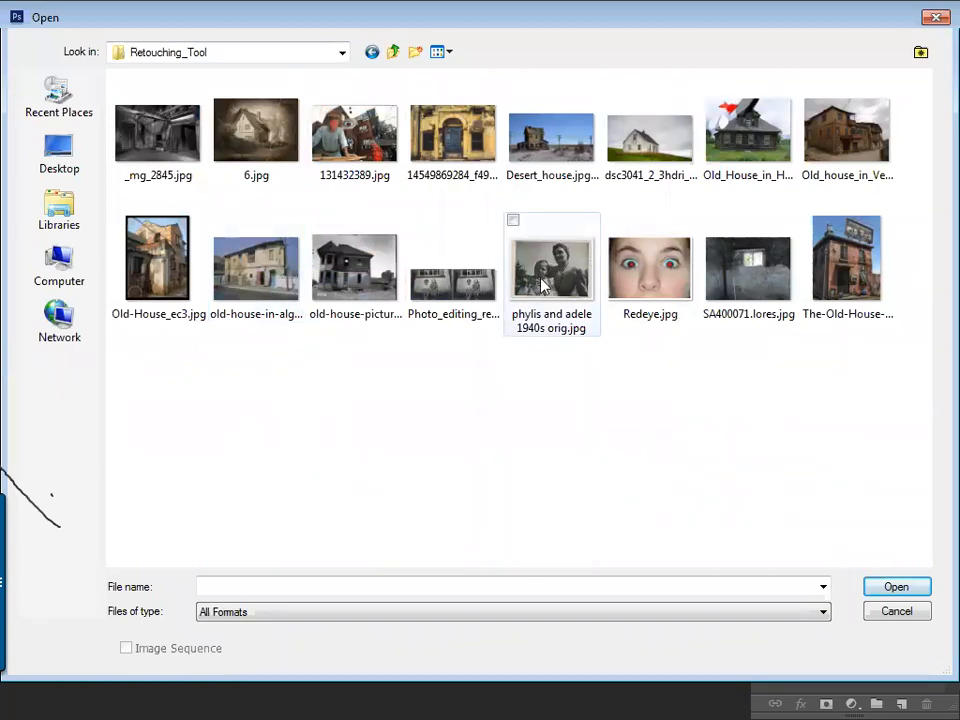
double_click(565, 268)
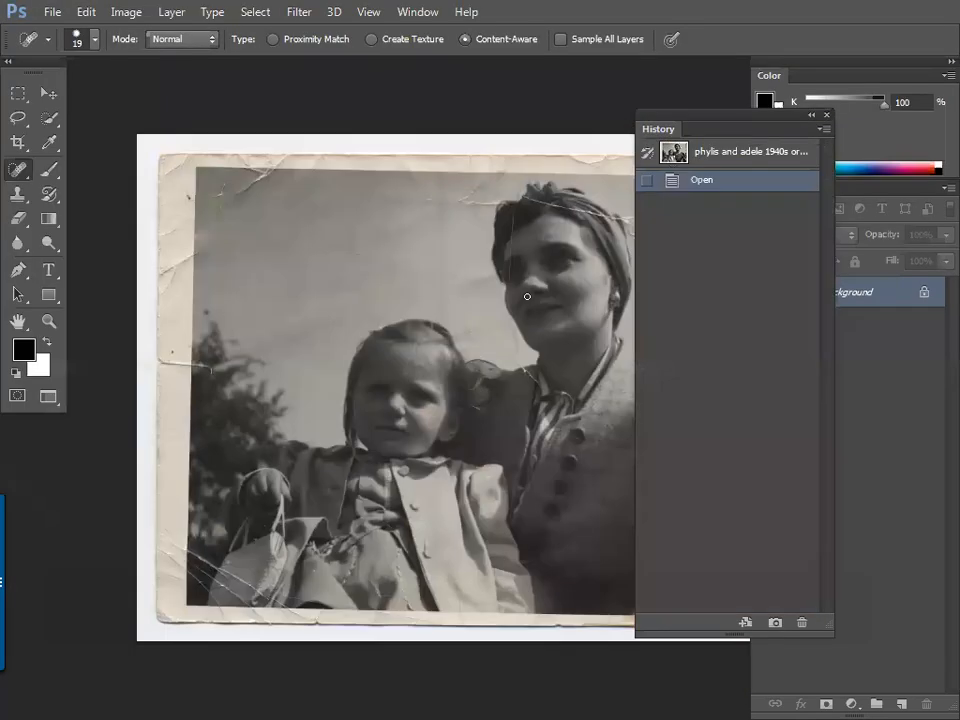
Examine the old photo in full-screen view with the panels hidden, first as a whole and closer around the two faces.
key("f")
key("f")
key("f")
key("Tab")
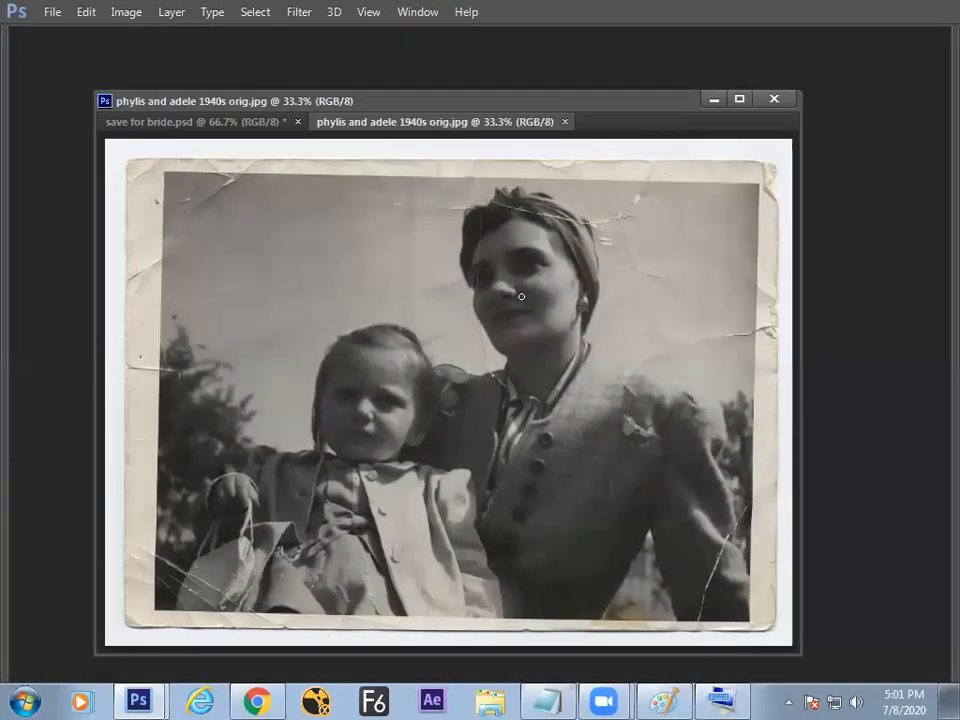
key("f")
key("ctrl+plus")
key("ctrl+plus")
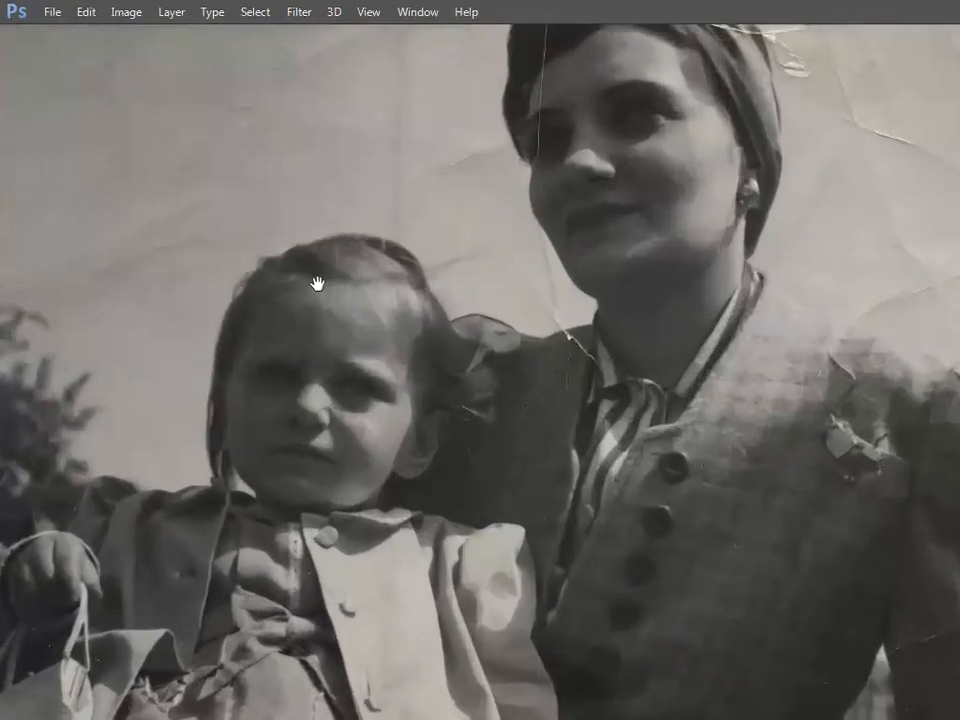
left_click_drag(316, 281, 423, 387)
Inspect the creases, scratches and spots in the old photo's grey sky at high magnification.
key("ctrl+plus")
key("ctrl+plus")
key("ctrl+plus")
left_click_drag(262, 309, 495, 170)
scroll(328, 430, "up", 10)
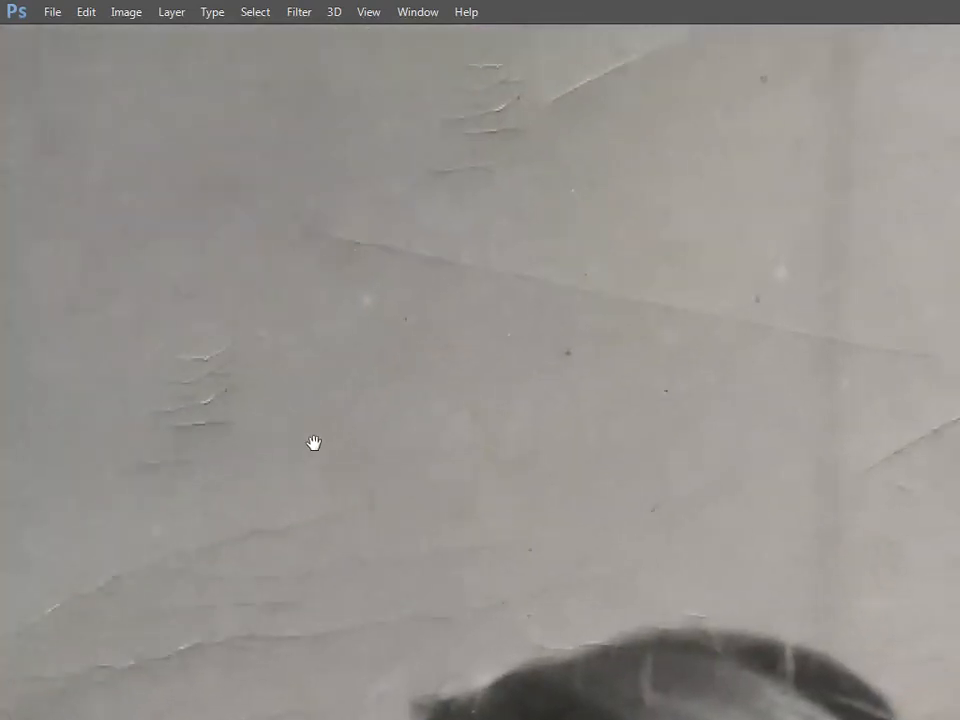
left_click_drag(480, 389, 381, 409)
left_click_drag(470, 345, 311, 433)
mouse_move(515, 390)
left_mouse_down()
mouse_move(387, 419)
mouse_move(351, 411)
mouse_move(279, 437)
mouse_move(334, 381)
mouse_move(308, 449)
mouse_move(313, 357)
mouse_move(313, 411)
mouse_move(225, 407)
mouse_move(336, 381)
mouse_move(339, 433)
left_mouse_up()
Bring back the panels and select the Spot Healing Brush Tool for the small spots in the old photo's sky.
key("Tab")
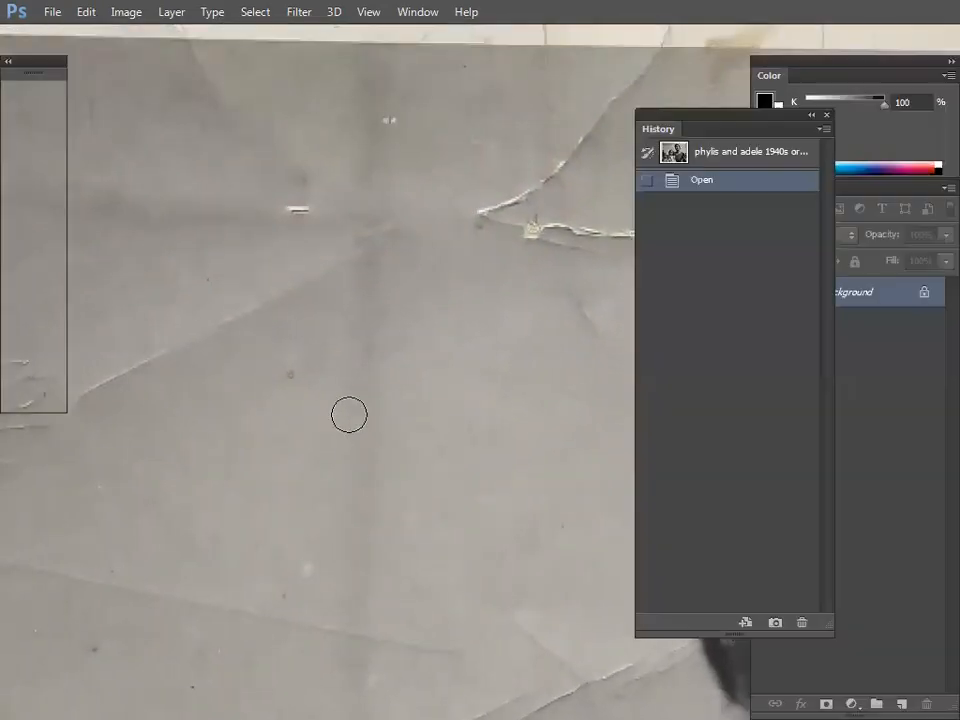
right_click(18, 169)
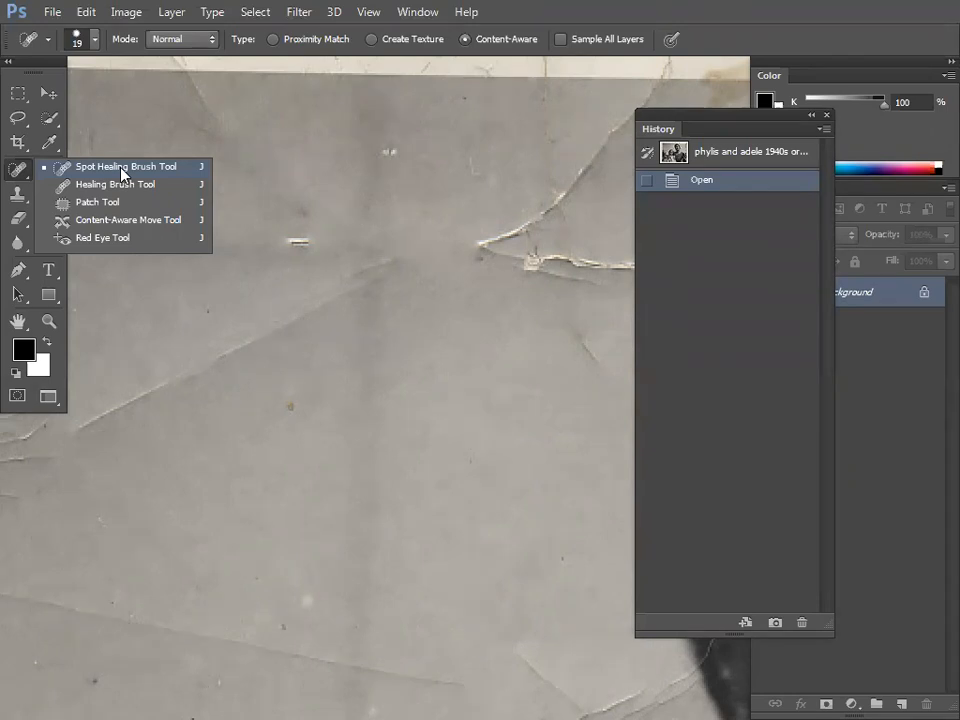
left_click(121, 172)
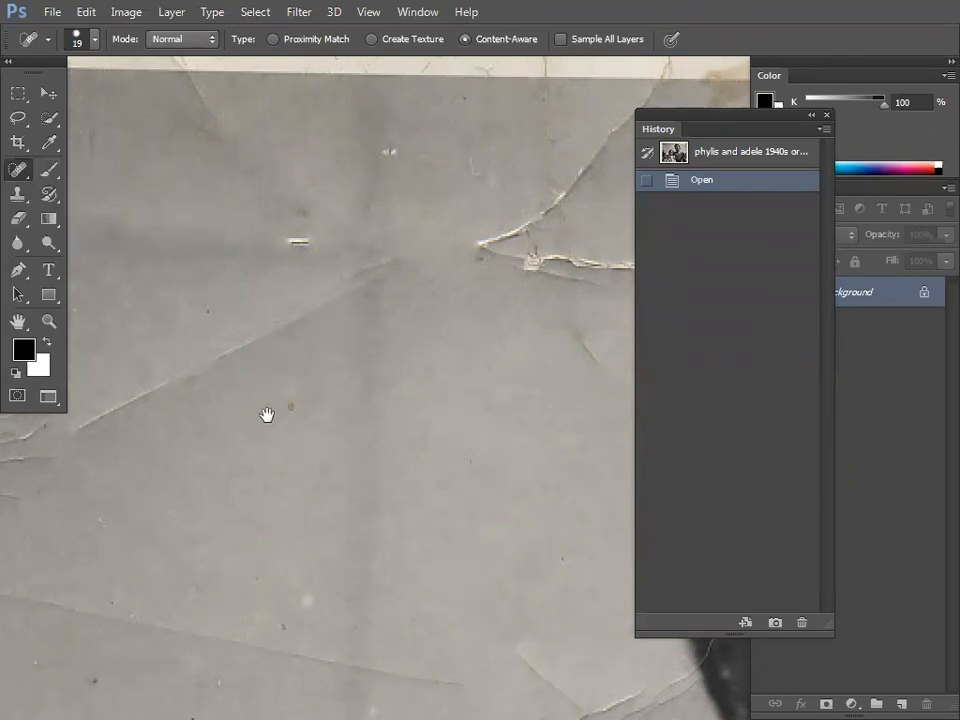
left_click_drag(266, 414, 310, 357)
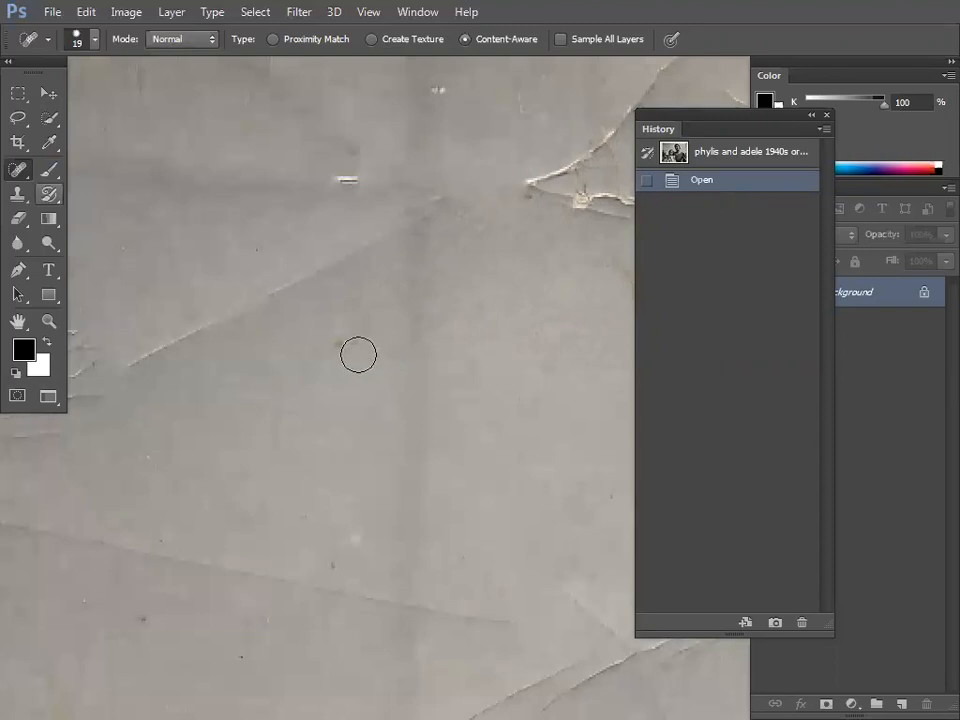
Paint over the small brown spot in the old photo's sky with the Spot Healing Brush at size 19.
key("ctrl+plus")
key("ctrl+plus")
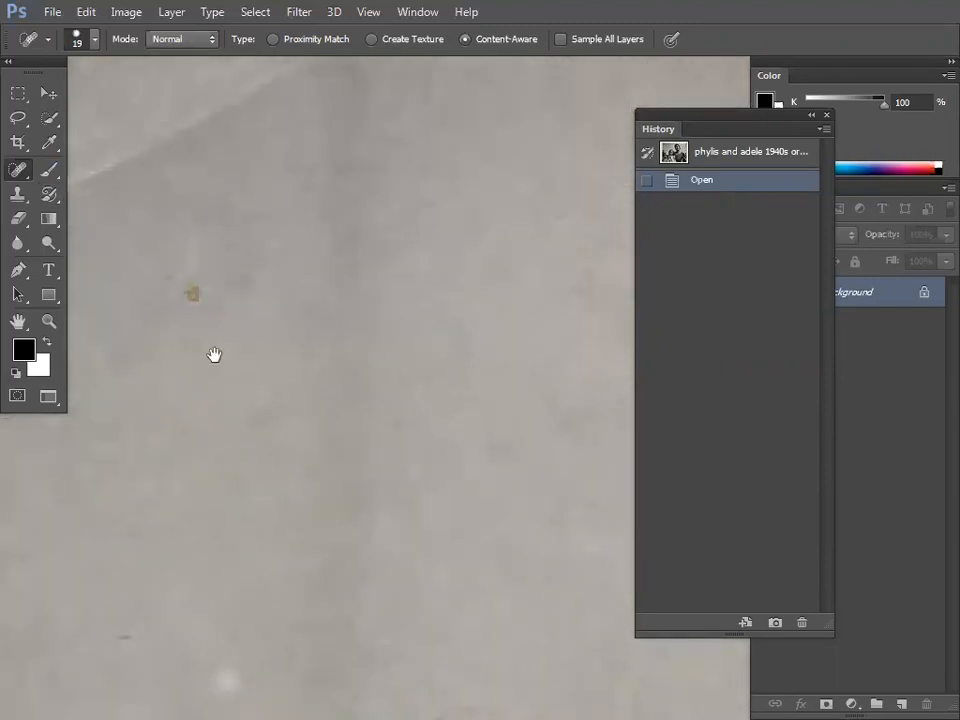
left_click_drag(158, 359, 233, 351)
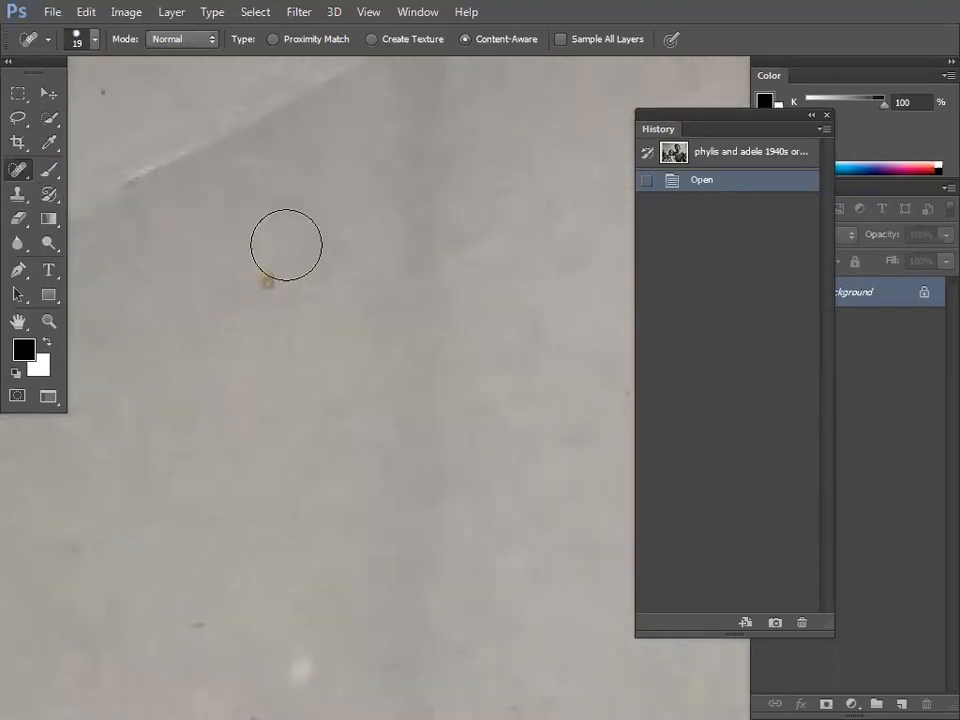
mouse_move(264, 283)
left_mouse_down()
mouse_move(275, 286)
mouse_move(266, 274)
mouse_move(274, 285)
left_mouse_up()
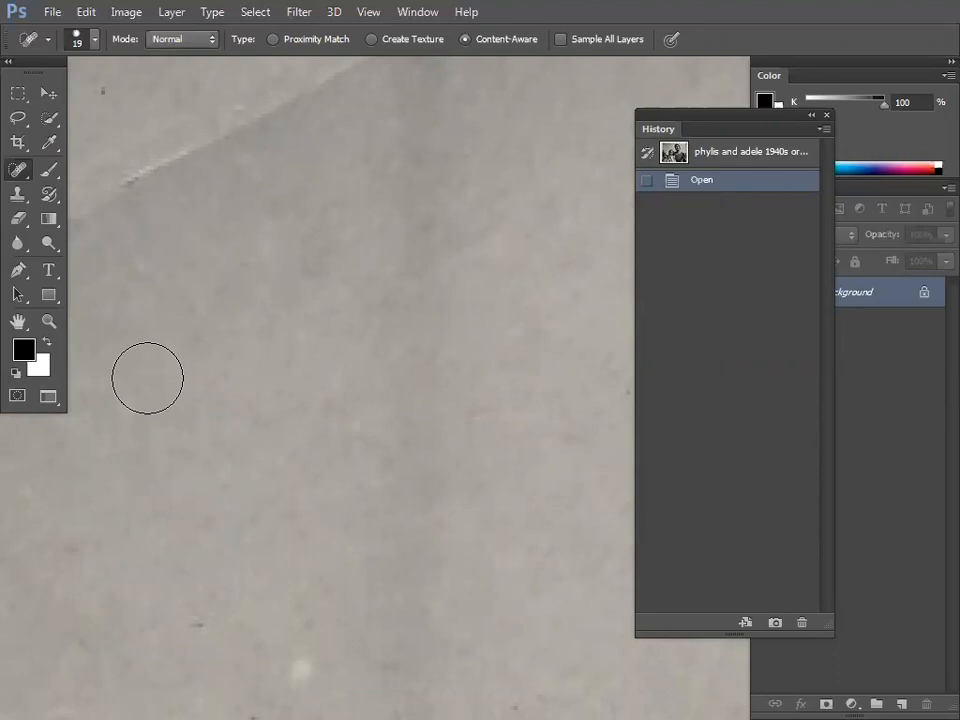
Undo and redo the brown spot's repair to compare before and after, ending with the repair undone.
key("ctrl+z")
key("ctrl+z")
key("ctrl+z")
key("ctrl+z")
key("ctrl+z")
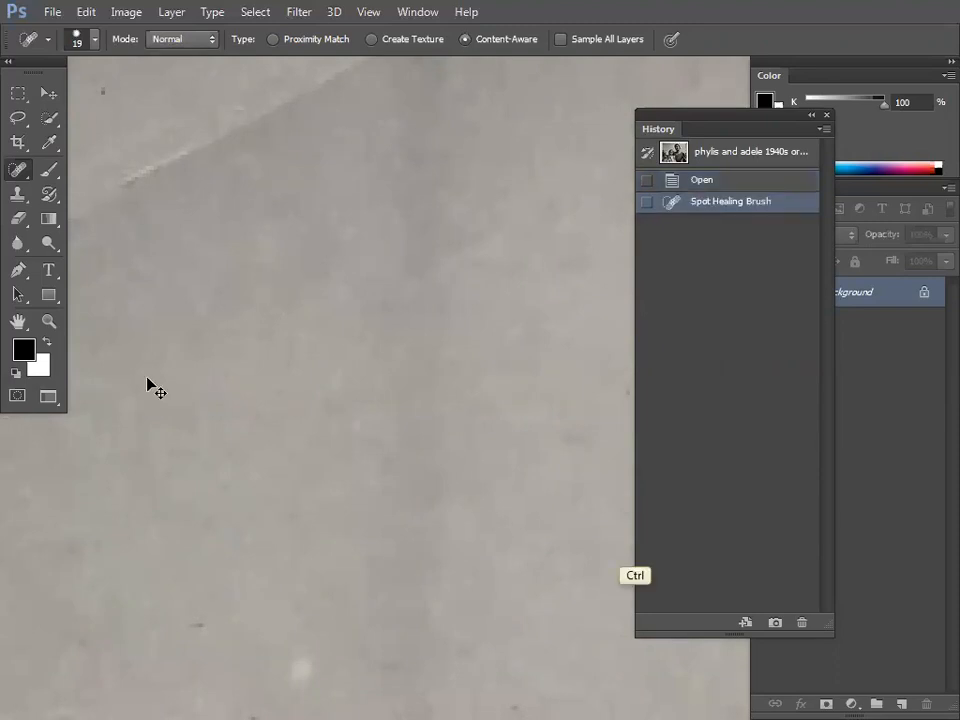
key("ctrl+z")
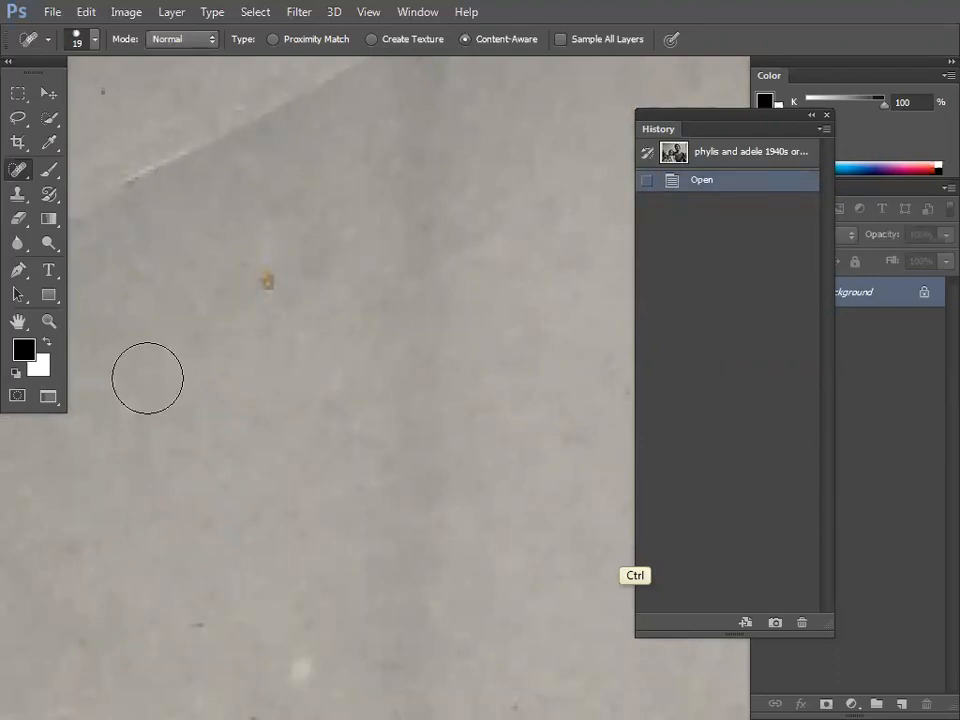
key("ctrl+plus")
left_click_drag(444, 369, 606, 467)
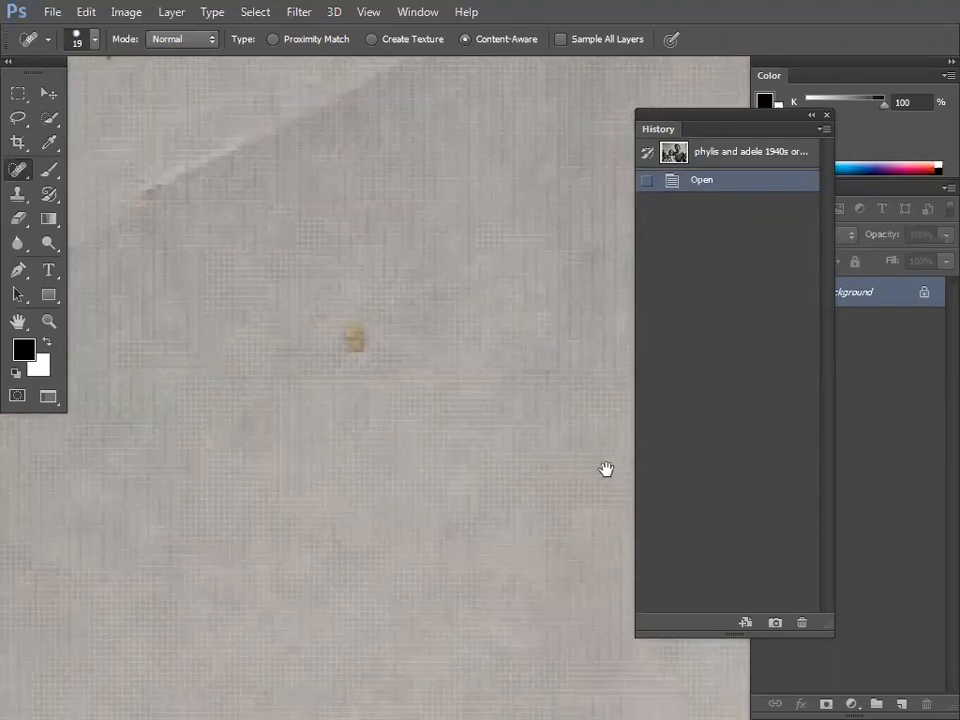
key("ctrl+z")
key("ctrl+z")
key("ctrl+z")
key("ctrl+z")
key("ctrl+z")
key("ctrl+z")
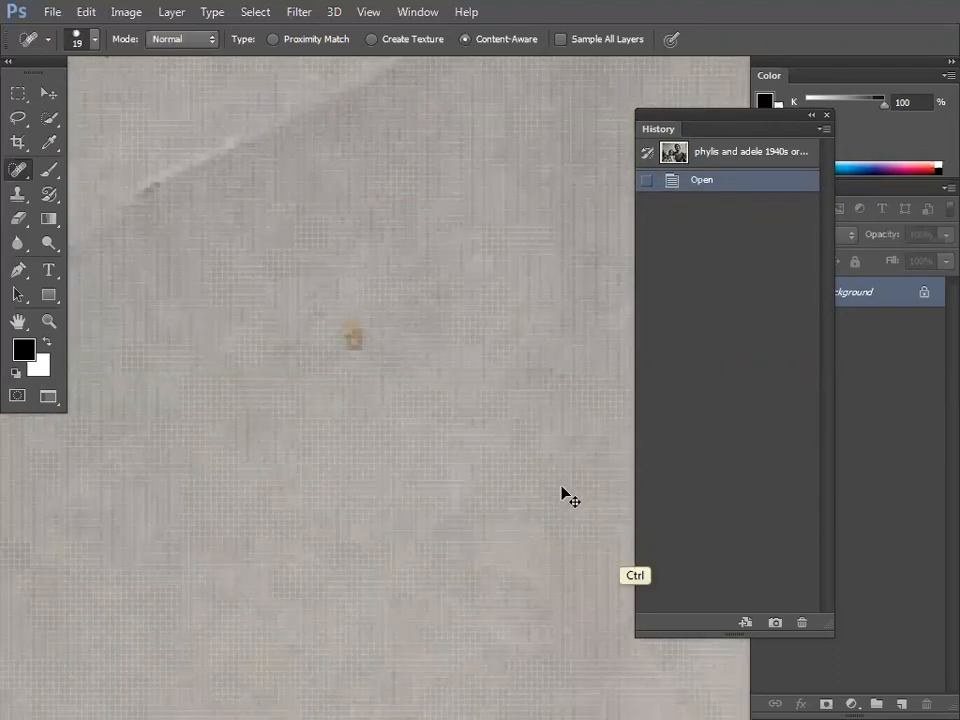
key("ctrl+z")
key("ctrl+z")
key("ctrl+z")
key("ctrl+z")
key("ctrl+z")
key("ctrl+z")
Heal the brown spot in the sky, compare the repair with the original, and reduce the brush size to 9.
key("bracketleft")
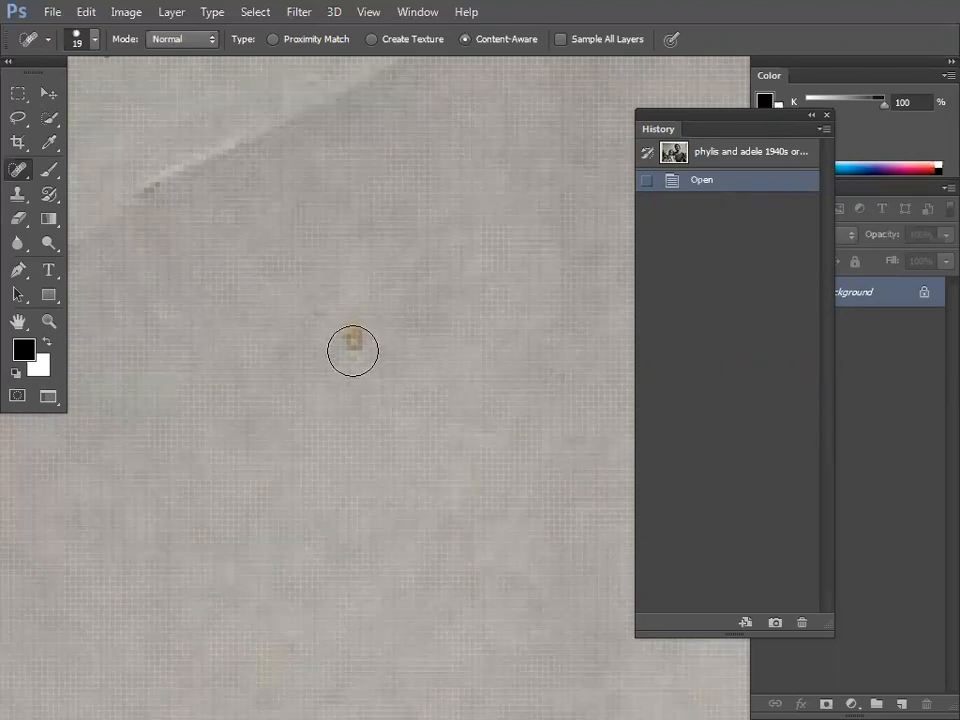
mouse_move(357, 327)
left_mouse_down()
mouse_move(362, 313)
mouse_move(345, 317)
mouse_move(352, 355)
left_mouse_up()
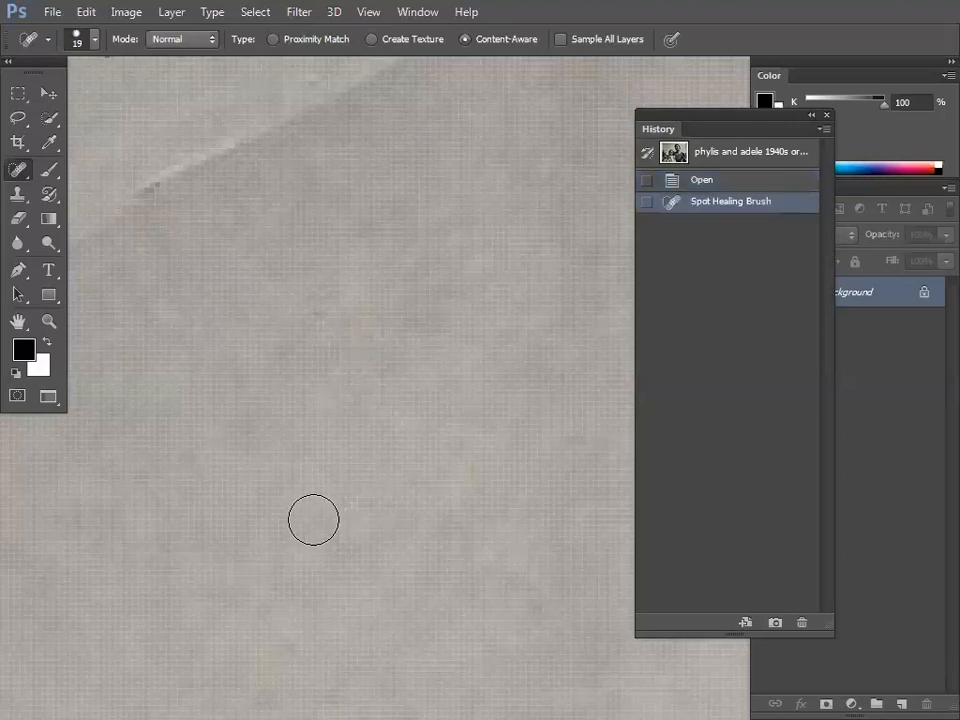
key("ctrl+z")
key("ctrl+z")
key("ctrl+z")
key("ctrl+z")
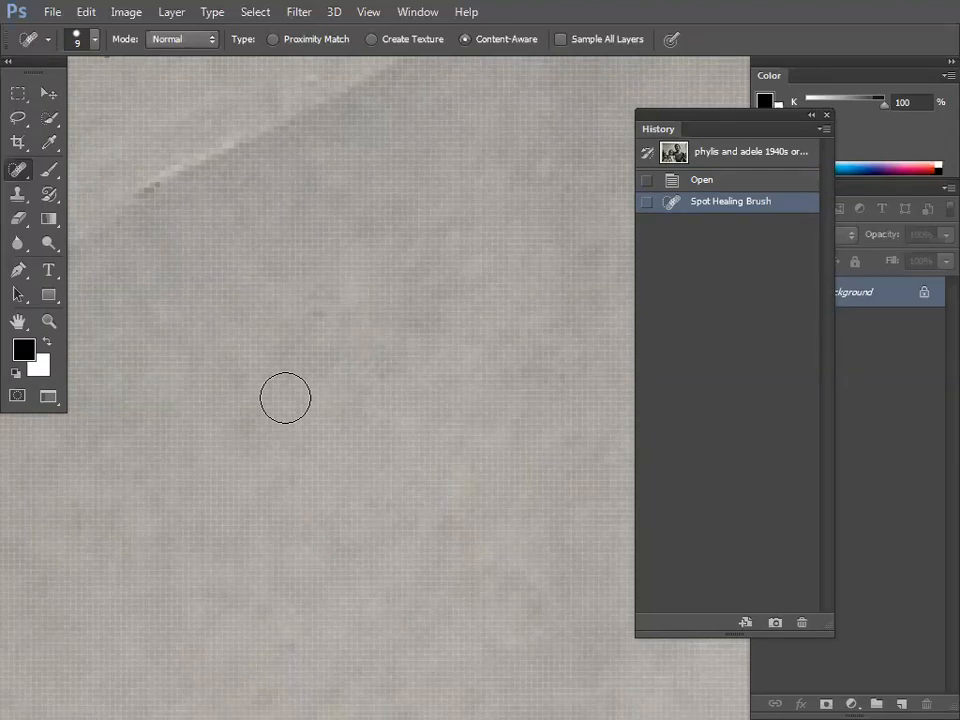
Heal the small dark and light specks in the sky above the long diagonal crease and below the short white scratch.
key("space")
mouse_move(195, 236)
left_mouse_down()
mouse_move(272, 264)
mouse_move(285, 318)
left_mouse_up()
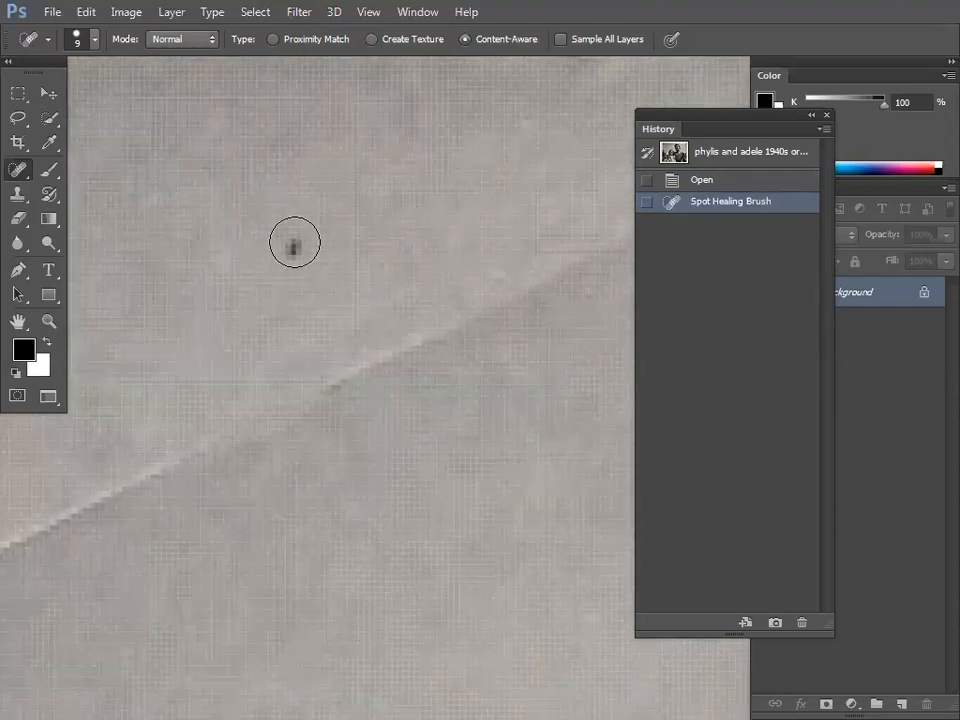
left_click(294, 242)
key("space")
left_click_drag(194, 284, 265, 331)
left_click(221, 251)
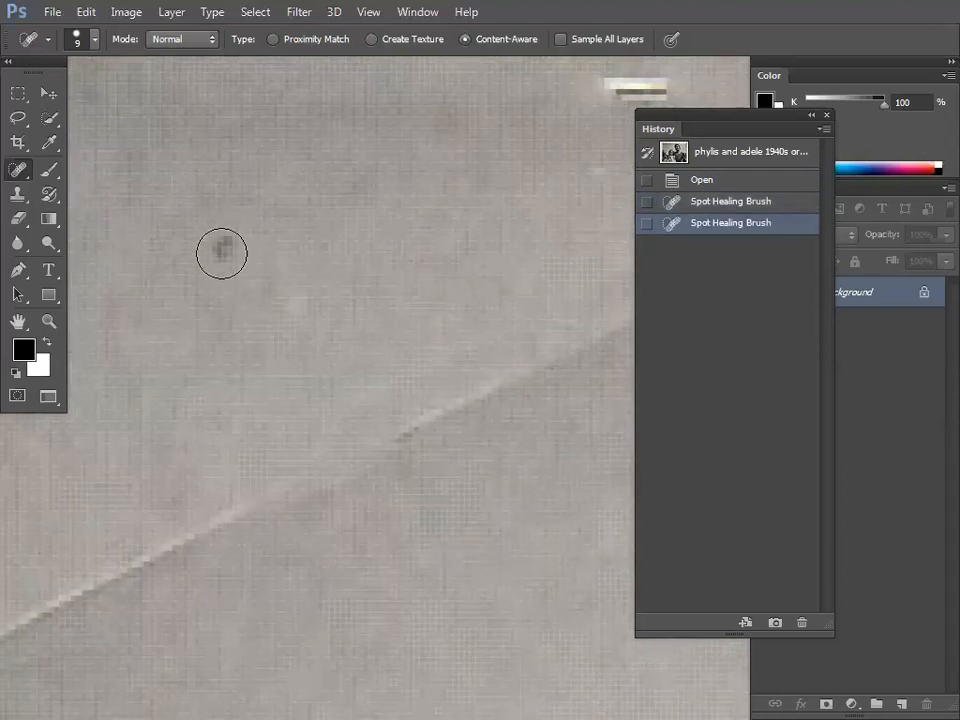
left_click(292, 302)
key("space")
left_click_drag(447, 295, 315, 285)
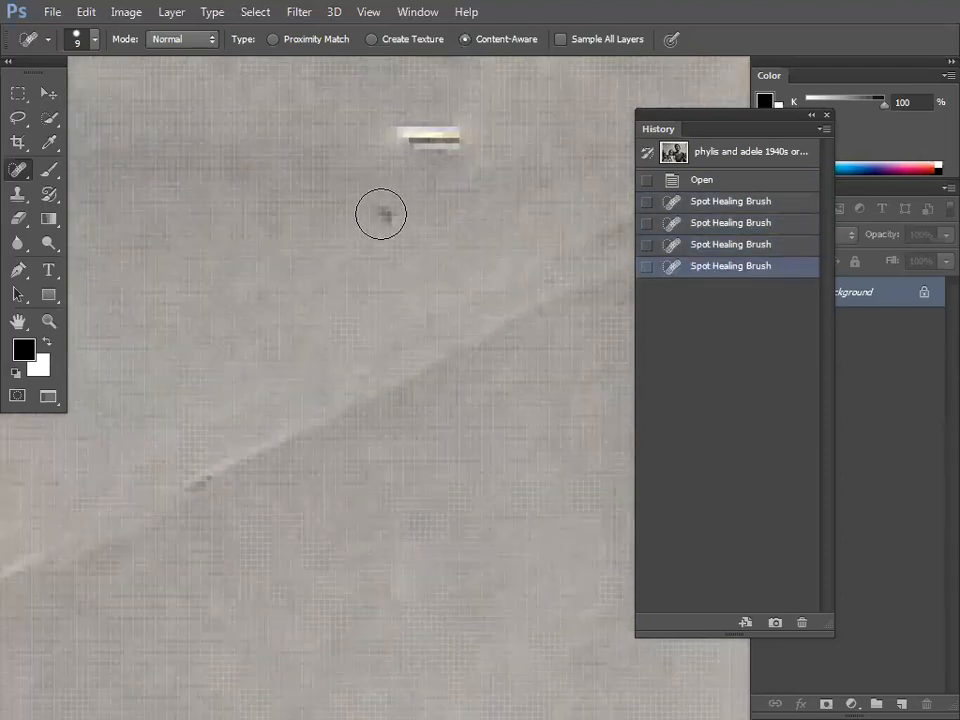
left_click(379, 214)
Heal more specks across the sky, ending with the dark spot just above the lower crease.
key("space")
mouse_move(360, 238)
left_mouse_down()
mouse_move(313, 231)
mouse_move(336, 204)
mouse_move(352, 214)
left_mouse_up()
key("space")
left_click_drag(220, 366, 360, 210)
mouse_move(240, 321)
left_mouse_down()
mouse_move(321, 304)
mouse_move(400, 250)
left_mouse_up()
left_click_drag(197, 371, 388, 238)
left_click_drag(193, 322, 407, 259)
left_click_drag(362, 497, 266, 278)
left_click(355, 395)
key("space")
left_click_drag(403, 484, 285, 263)
left_click(272, 432)
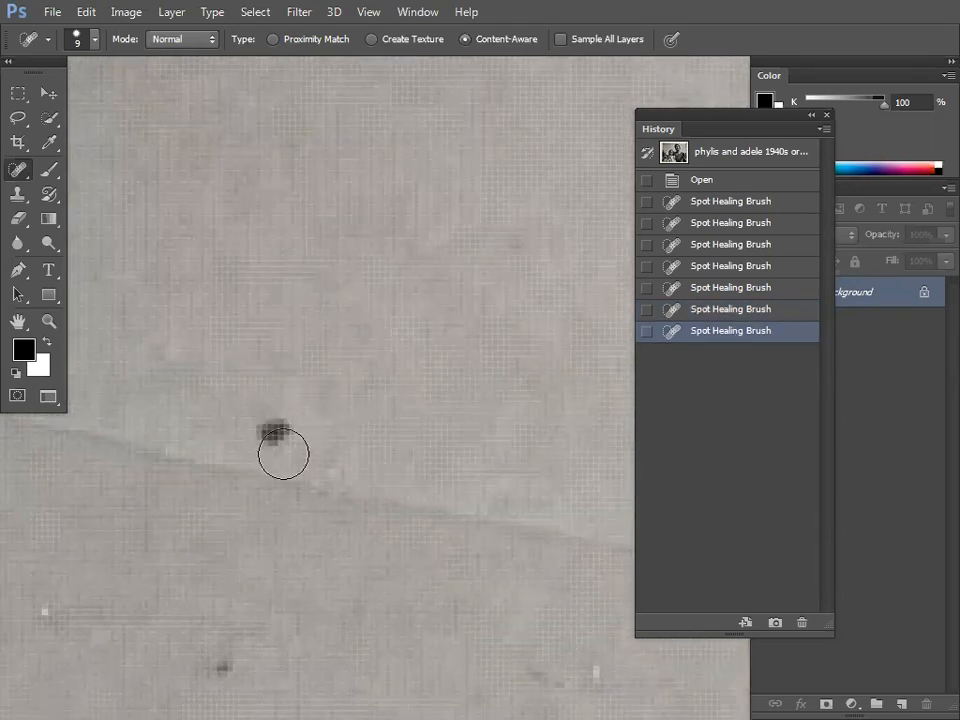
Heal the small white and dark specks in the sky below the lower crease.
key("space")
left_click_drag(267, 476, 377, 257)
left_click(328, 451)
key("space")
left_click_drag(498, 431, 190, 321)
left_click(318, 454)
key("space")
mouse_move(395, 291)
left_mouse_down()
mouse_move(274, 369)
mouse_move(281, 356)
left_mouse_up()
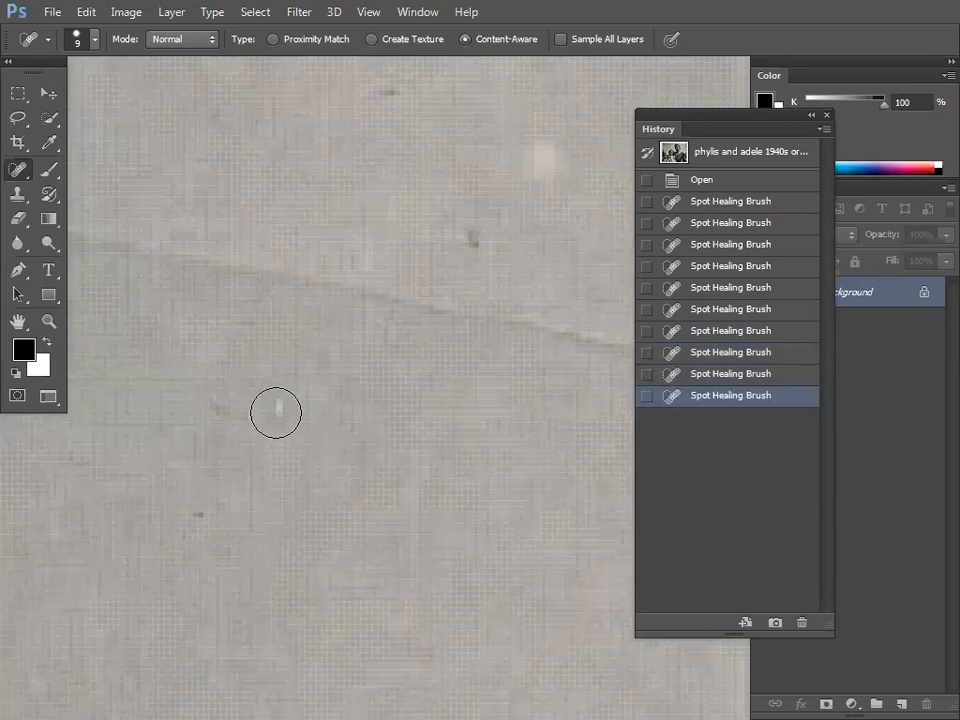
left_click(276, 411)
left_click_drag(220, 411, 239, 428)
Heal the remaining small dark specks on both sides of the lower crease in the sky.
key("space")
left_click_drag(486, 229, 460, 271)
key("space")
mouse_move(364, 258)
left_mouse_down()
mouse_move(355, 363)
mouse_move(364, 221)
left_mouse_up()
mouse_move(515, 312)
left_mouse_down()
mouse_move(531, 274)
mouse_move(527, 291)
left_mouse_up()
key("space")
mouse_move(276, 257)
left_mouse_down()
mouse_move(288, 386)
mouse_move(270, 358)
mouse_move(303, 345)
left_mouse_up()
Revert the photo to its saved state to compare it with the healed sky, and undo the revert to restore the repairs.
key("ctrl+minus")
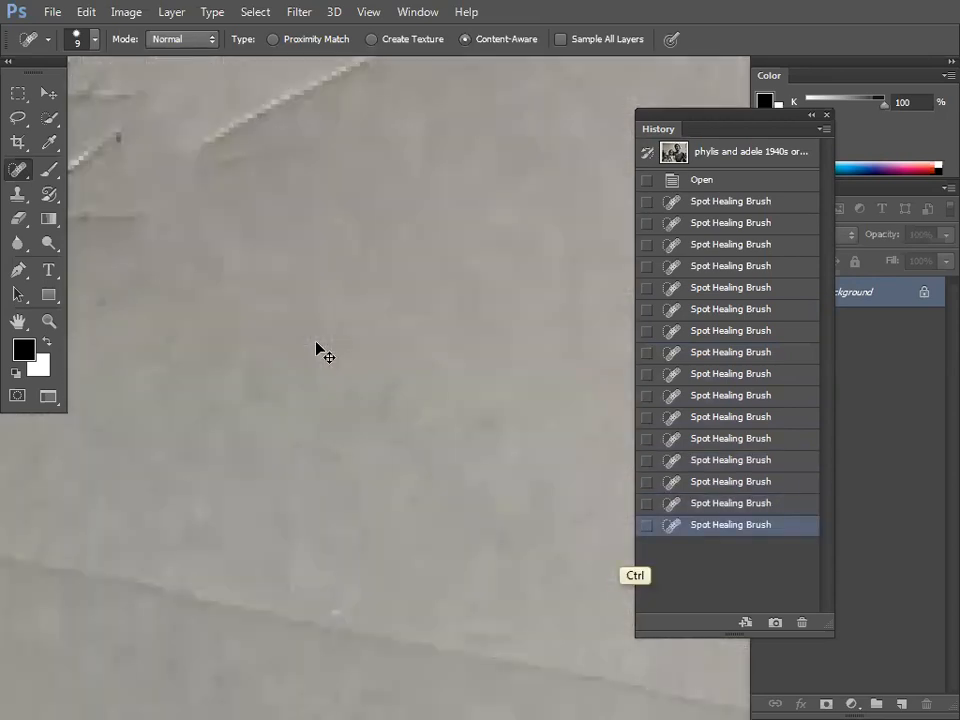
key("ctrl+minus")
key("ctrl+plus")
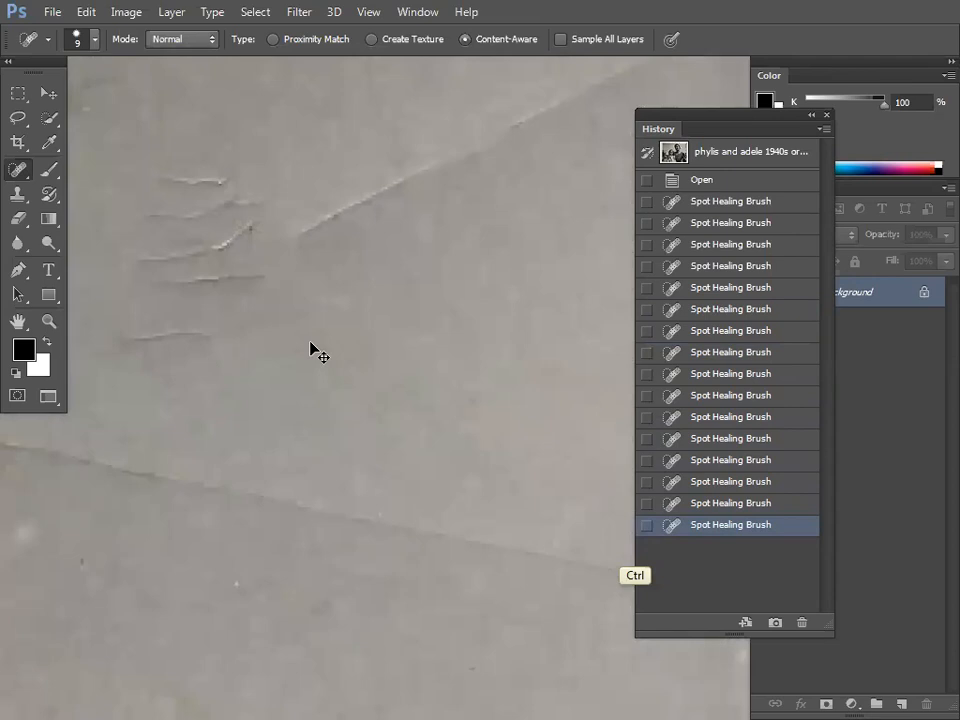
key("ctrl+plus")
key("ctrl+minus")
key("ctrl+minus")
key("ctrl+minus")
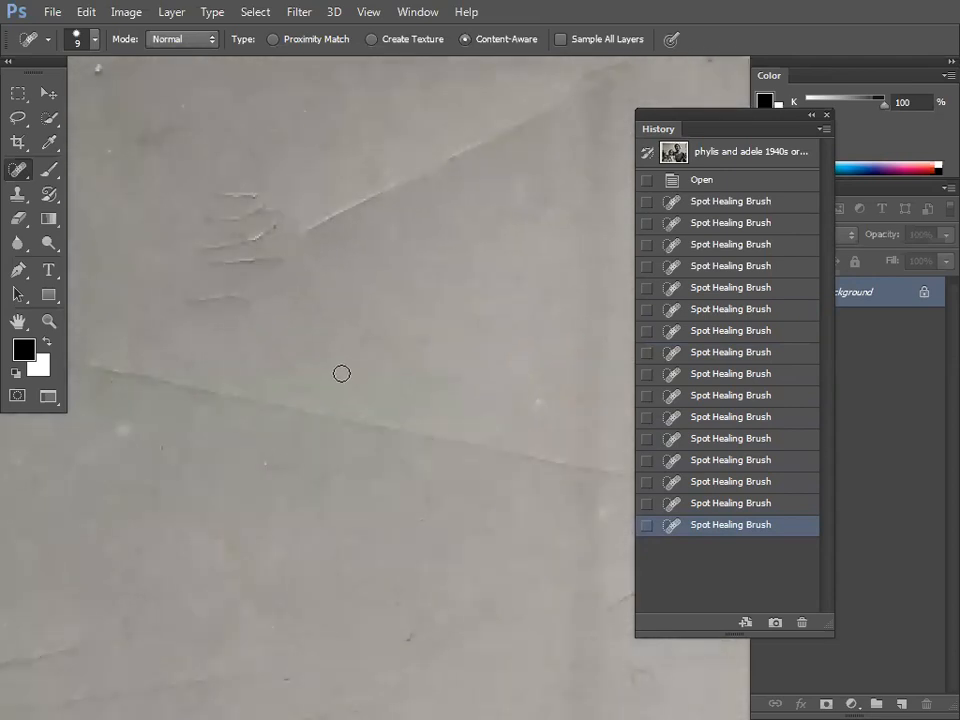
key("F12")
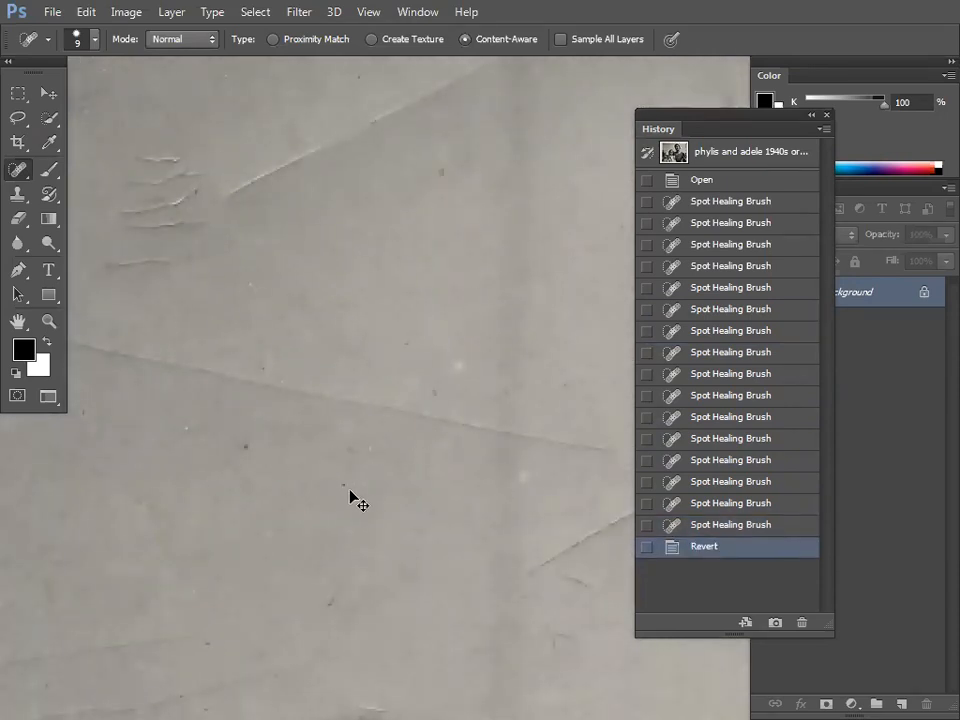
key("ctrl")
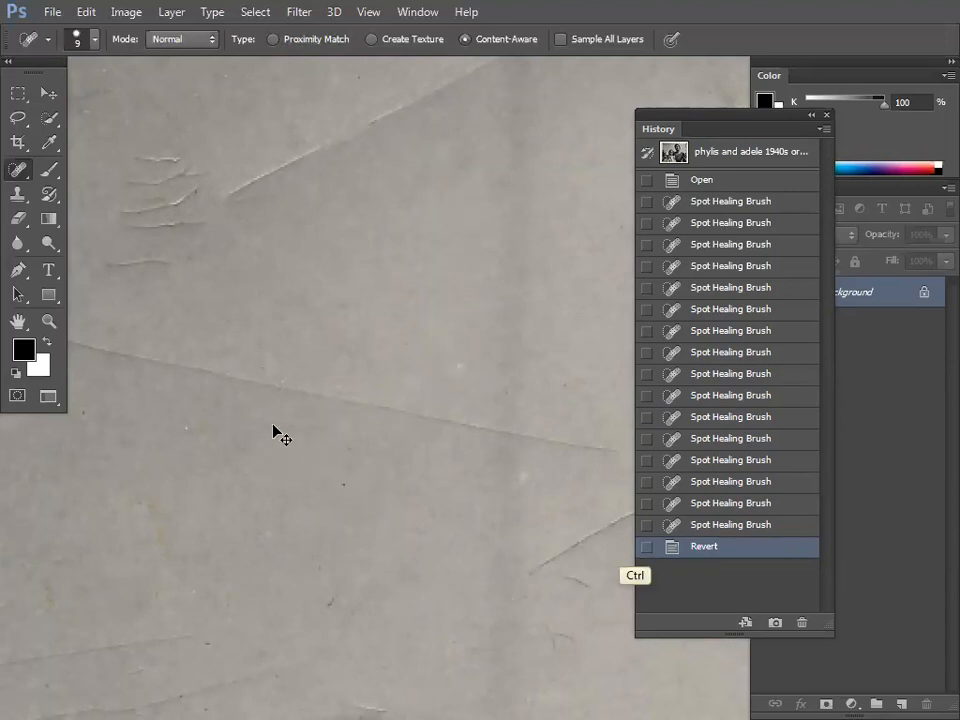
key("ctrl+z")
key("ctrl+z")
right_click(18, 168)
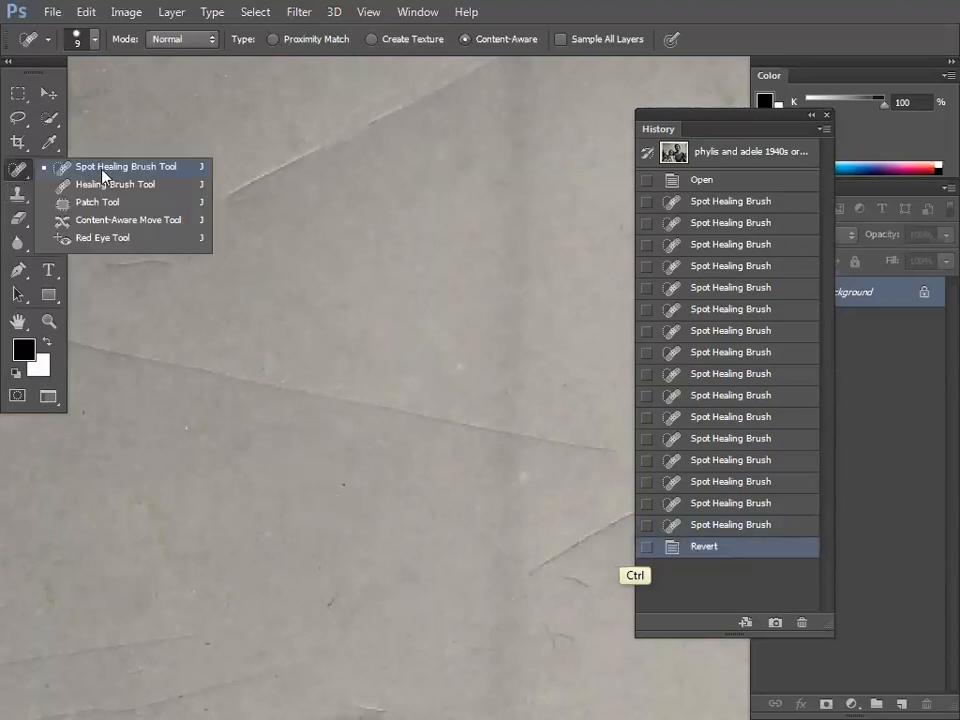
key("ctrl+z")
left_click(103, 168)
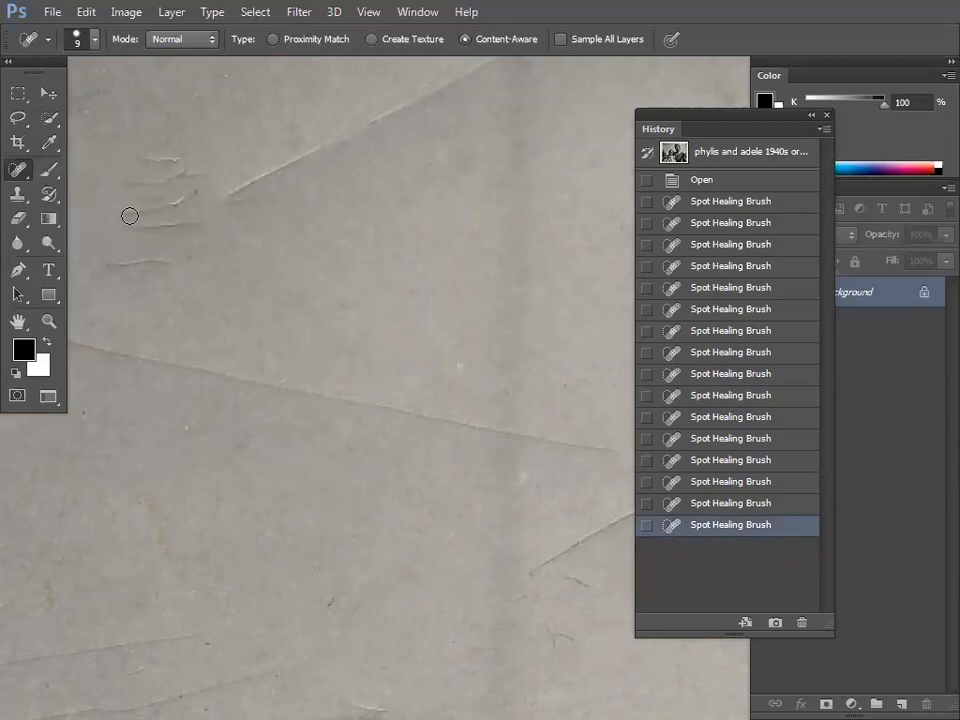
Heal the small white spot just above the lower crease with the Spot Healing Brush.
key("ctrl+plus")
left_click_drag(378, 358, 300, 348)
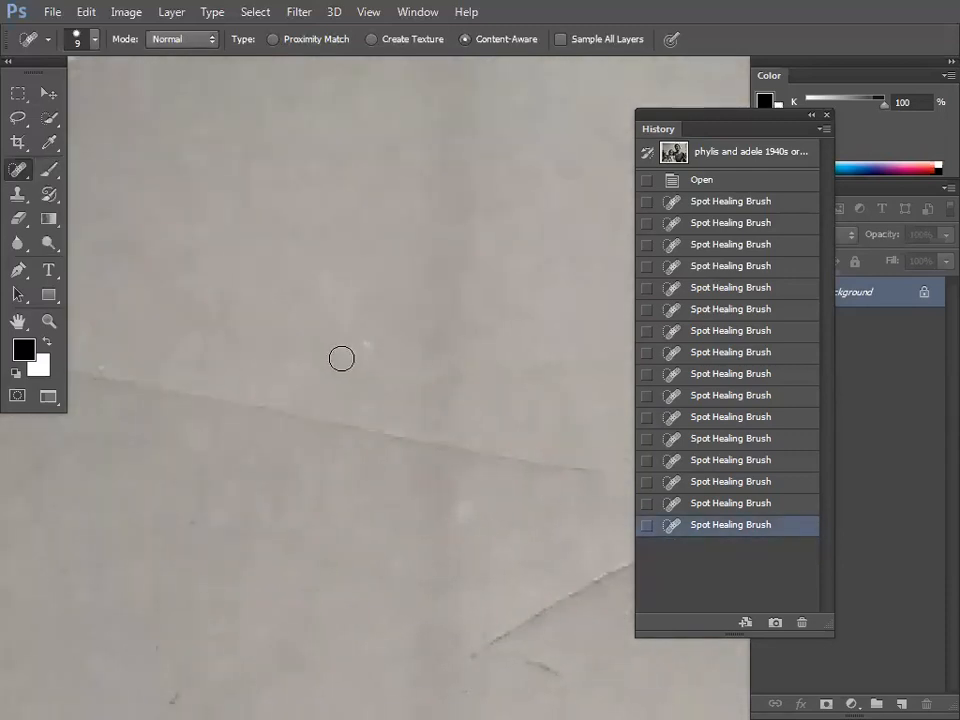
left_click_drag(369, 366, 354, 319)
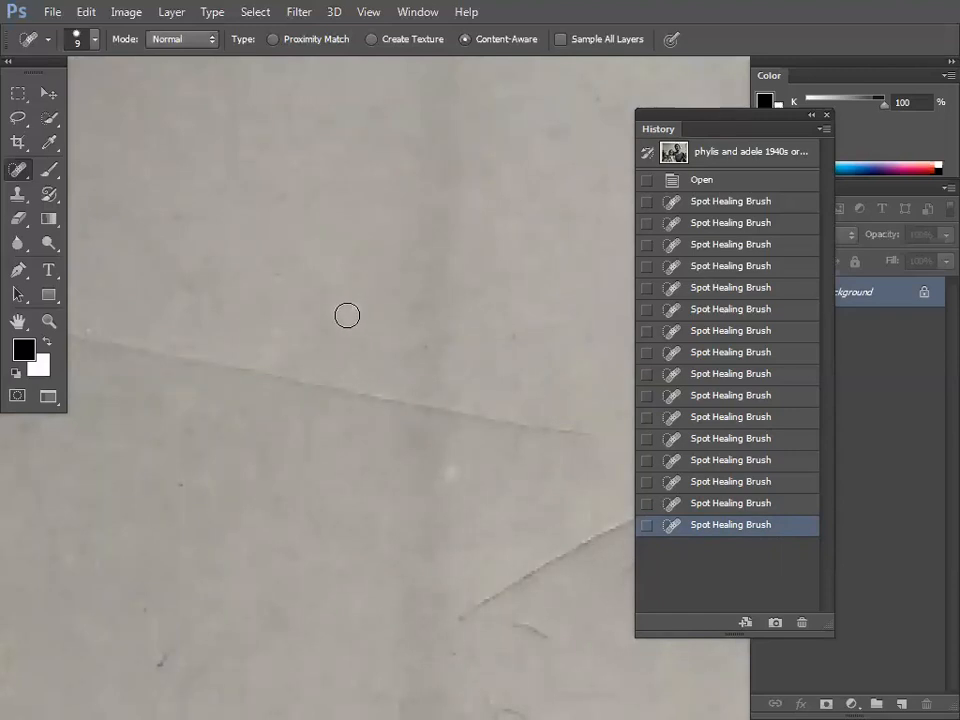
left_click_drag(356, 302, 351, 308)
left_click(345, 325)
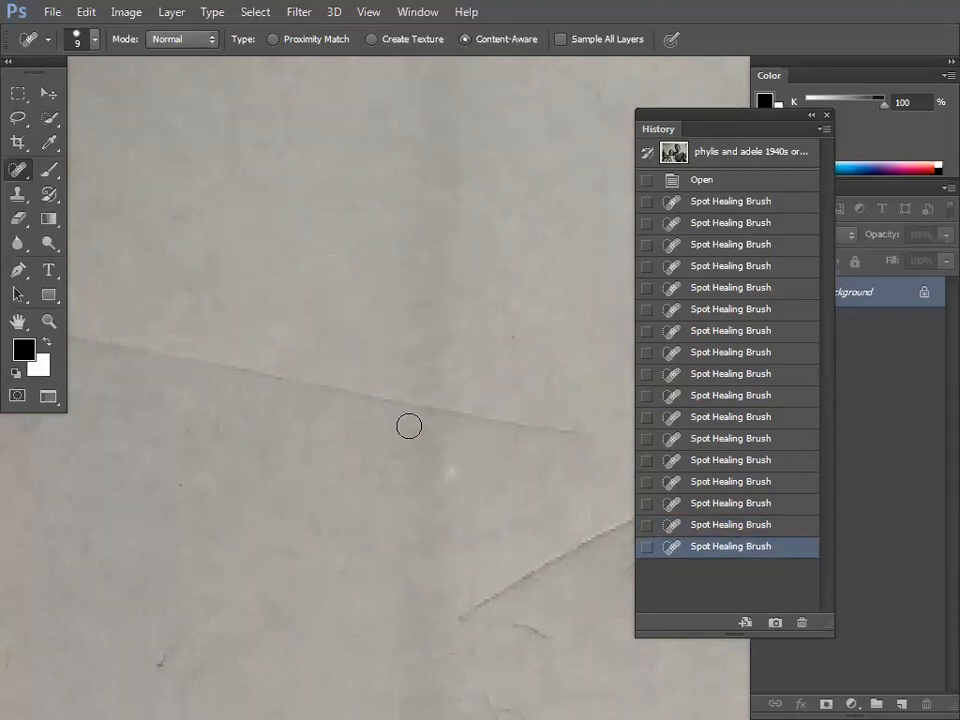
Heal the dark spot in the sky above the dark hair and the white spot just below the lower crease.
scroll(384, 341, "down", 5)
left_click(206, 444)
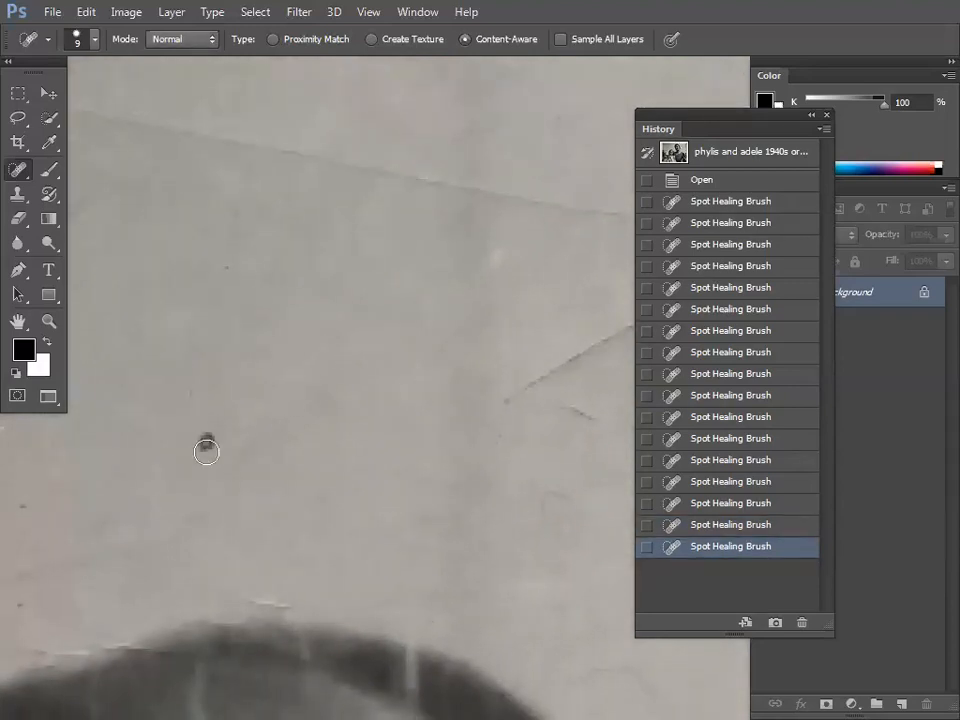
left_click(197, 394)
left_click(189, 386)
scroll(161, 441, "down", 3)
left_click(183, 388)
mouse_move(392, 392)
left_mouse_down()
mouse_move(221, 403)
mouse_move(92, 452)
left_mouse_up()
left_click_drag(349, 233, 308, 347)
left_click(347, 224)
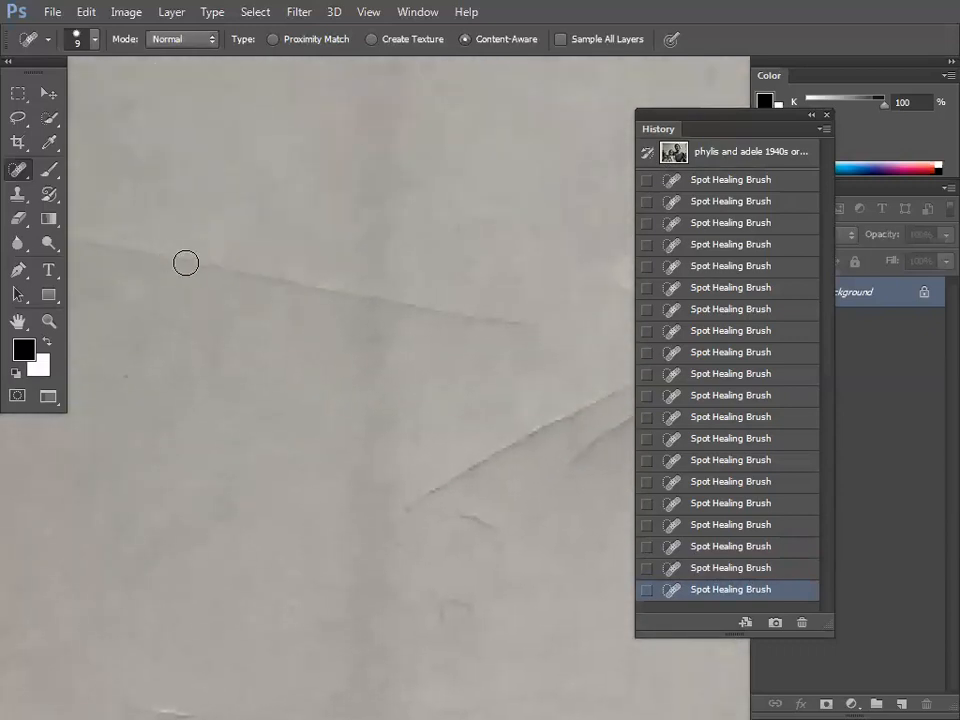
left_click_drag(354, 288, 430, 308)
Choose the Spot Healing Brush Tool again and switch to the handwritten notes in Paint.
right_click(18, 169)
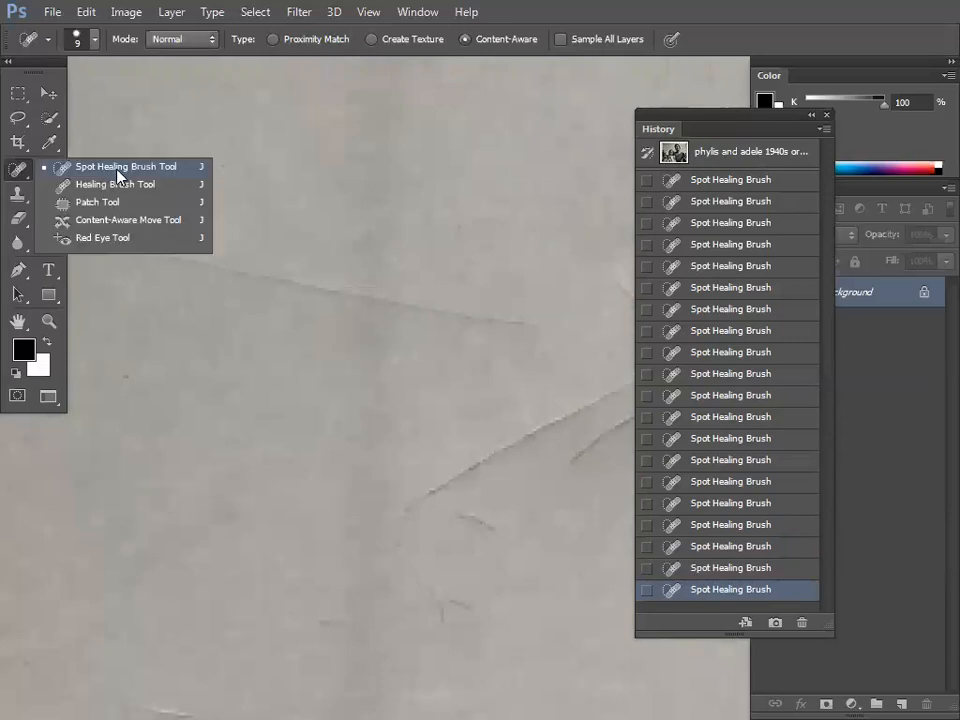
left_click(117, 176)
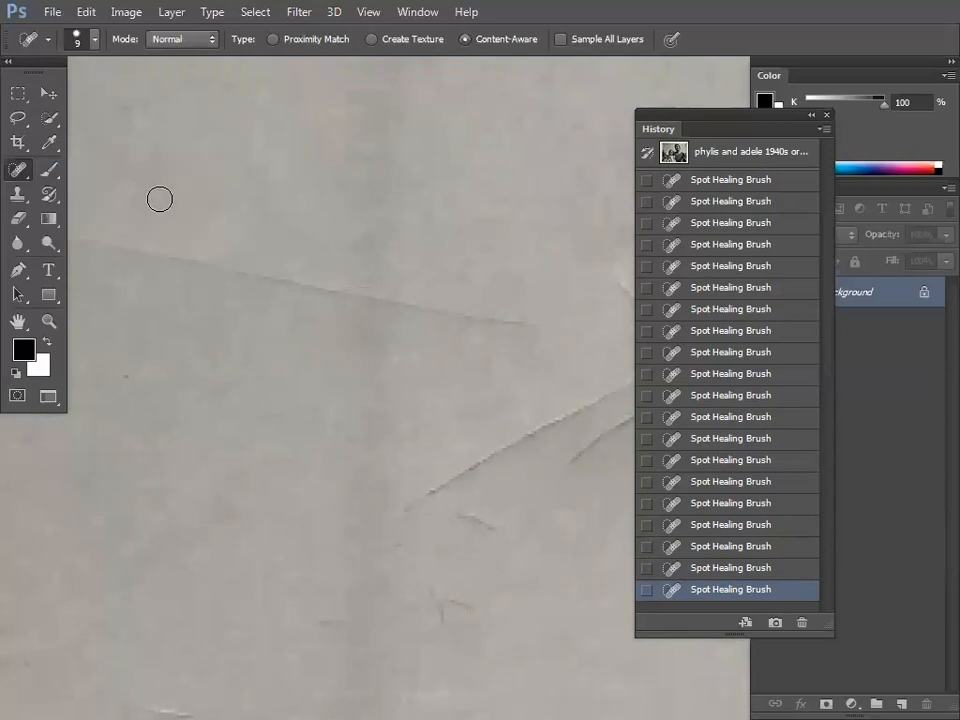
key("alt+Tab")
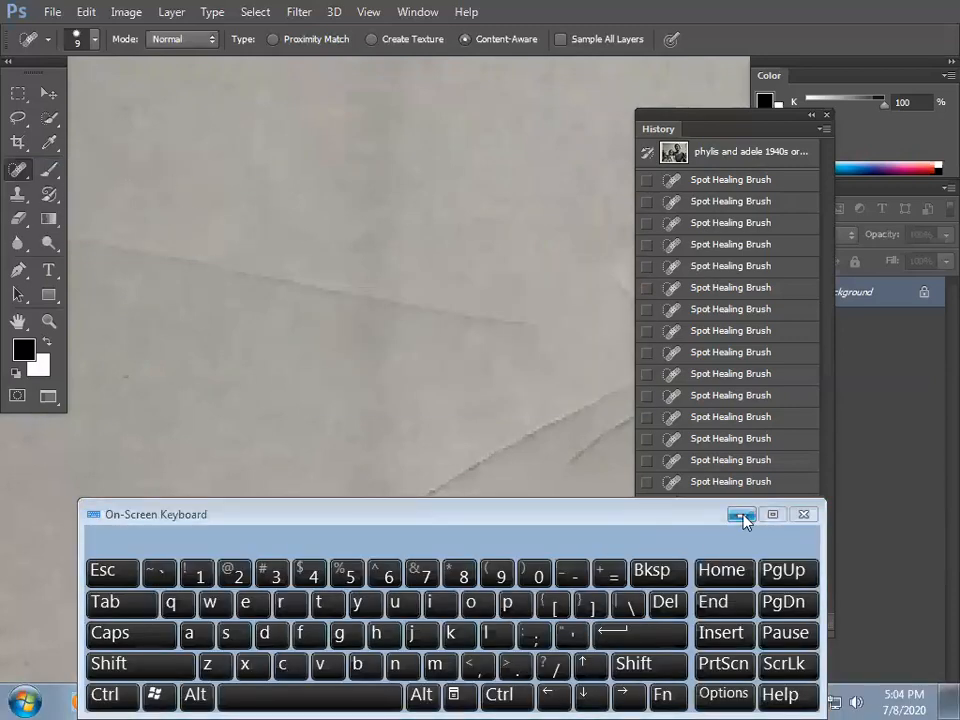
left_click(739, 515)
key("f")
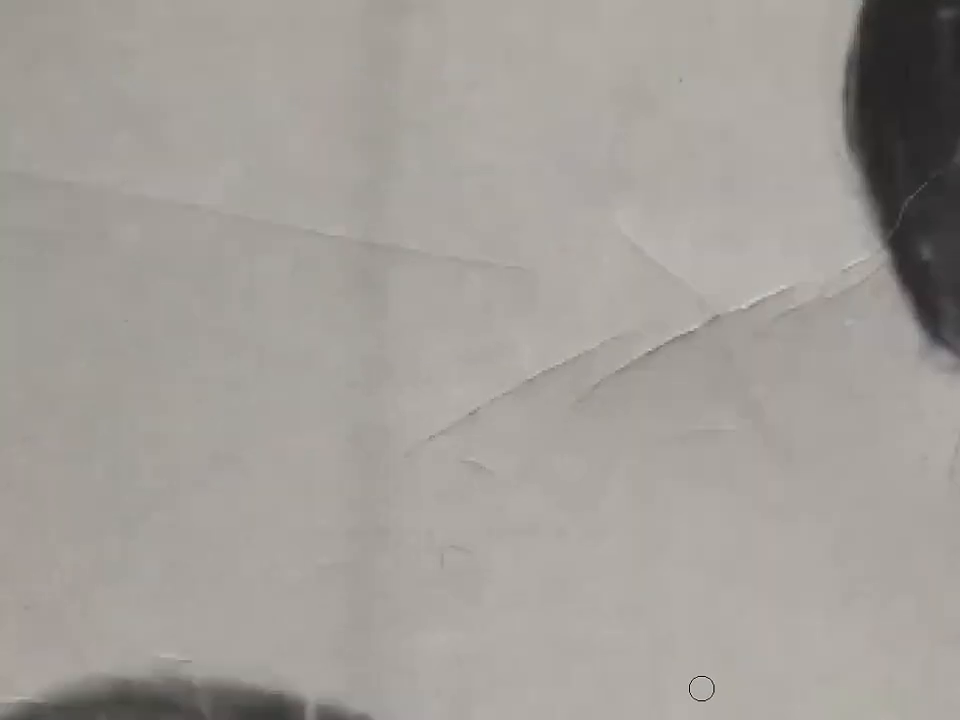
key("f")
left_click(685, 699)
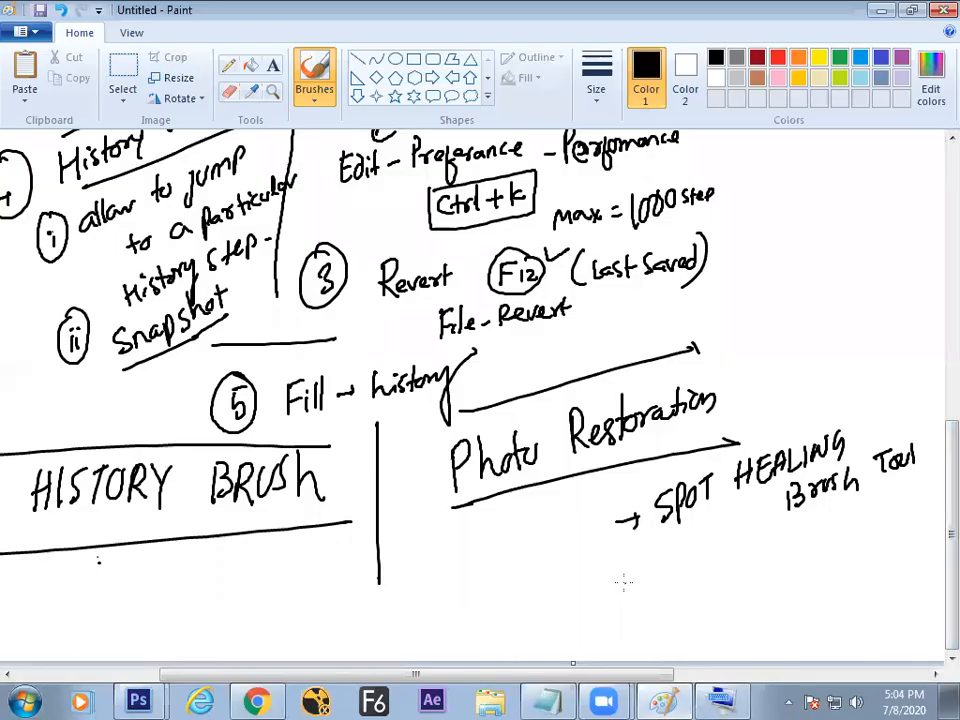
Handwrite the lines "Method: Brush" and "Condition: Spot" with arrows in front, beneath the Spot Healing Brush Tool heading.
mouse_move(670, 572)
left_mouse_down()
mouse_move(703, 550)
mouse_move(709, 565)
mouse_move(713, 552)
mouse_move(726, 559)
mouse_move(756, 539)
mouse_move(754, 551)
mouse_move(817, 538)
mouse_move(821, 525)
mouse_move(849, 545)
left_mouse_up()
left_click_drag(637, 574, 634, 578)
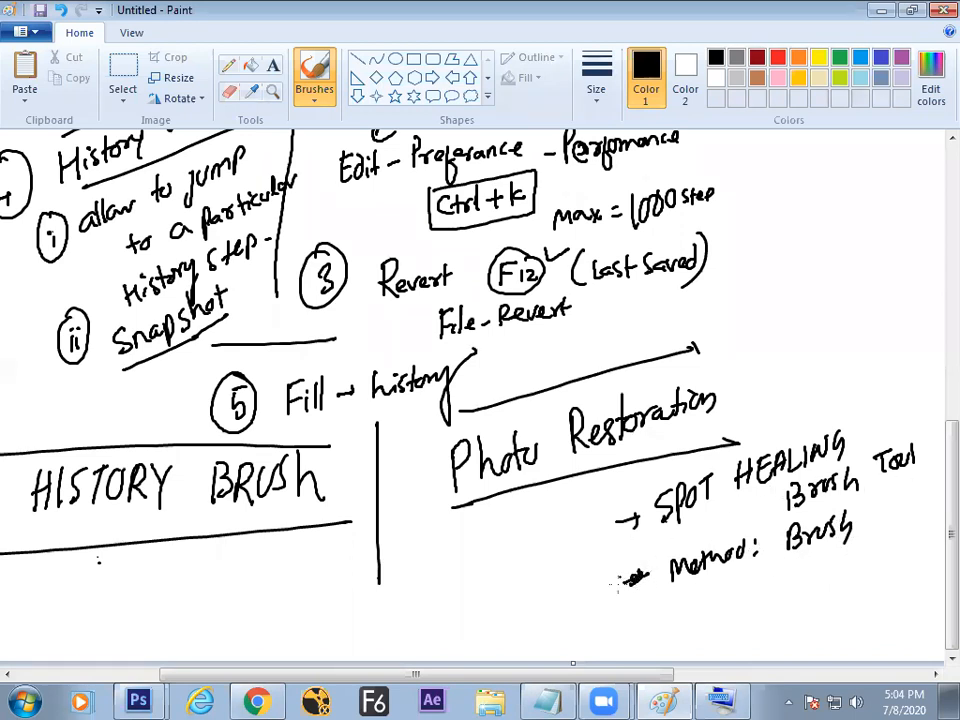
left_click_drag(625, 624, 697, 607)
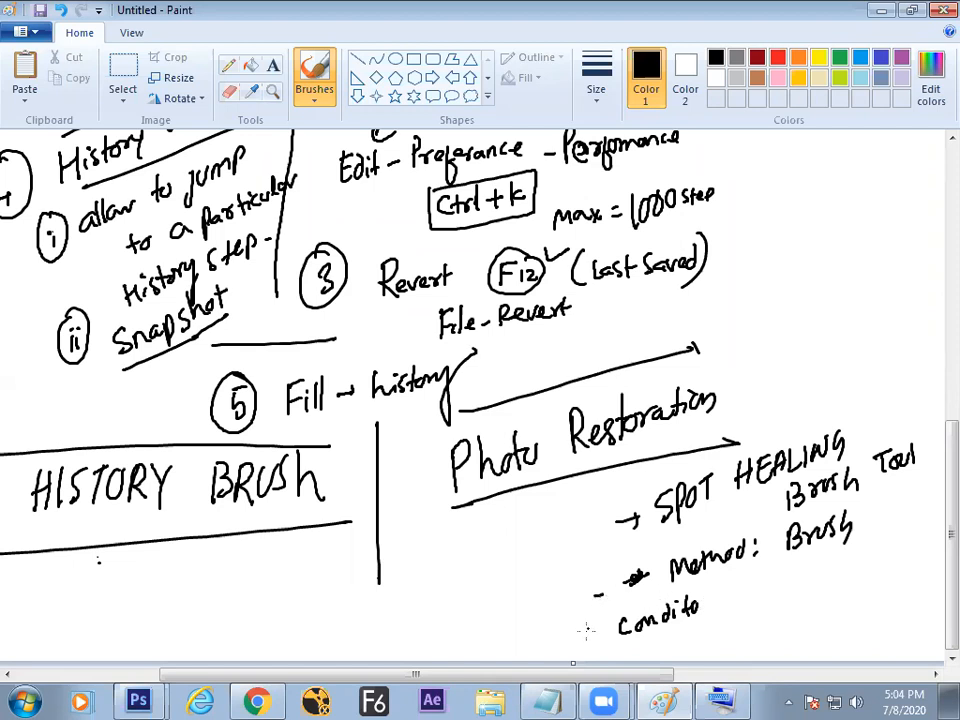
left_click_drag(605, 598, 611, 606)
left_click_drag(703, 601, 730, 606)
left_click_drag(766, 588, 757, 605)
mouse_move(770, 593)
left_mouse_down()
mouse_move(770, 604)
mouse_move(776, 592)
left_mouse_up()
left_click_drag(783, 588, 788, 584)
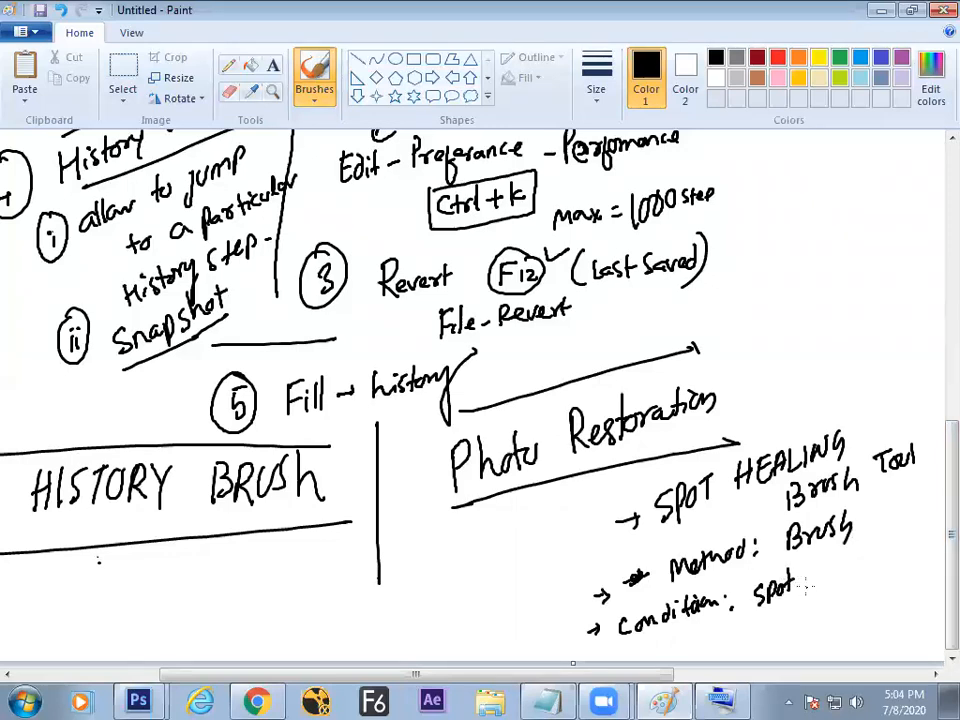
Complete the condition as "Spot should be small" and handwrite "Software" and "Pull info from Neighbour" beside the Spot Healing notes, with a vertical divider.
mouse_move(815, 562)
left_mouse_down()
mouse_move(825, 574)
mouse_move(831, 561)
mouse_move(858, 561)
mouse_move(895, 540)
left_mouse_up()
left_click_drag(870, 584, 916, 558)
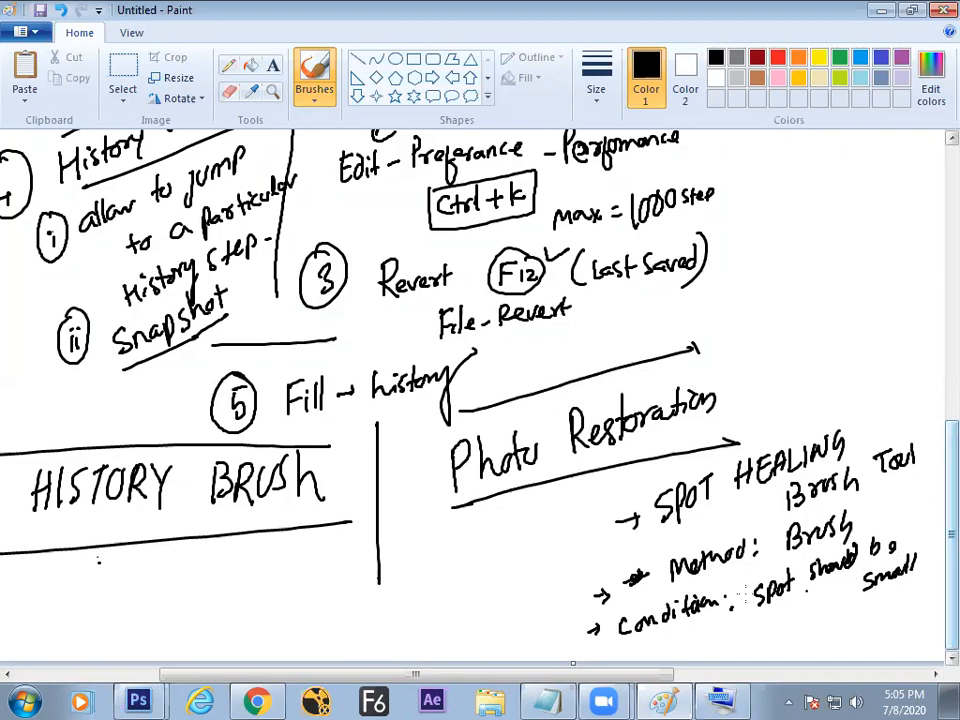
mouse_move(424, 546)
left_mouse_down()
mouse_move(414, 563)
mouse_move(441, 560)
mouse_move(469, 533)
left_mouse_up()
left_click_drag(443, 579, 441, 589)
left_click_drag(477, 561, 448, 597)
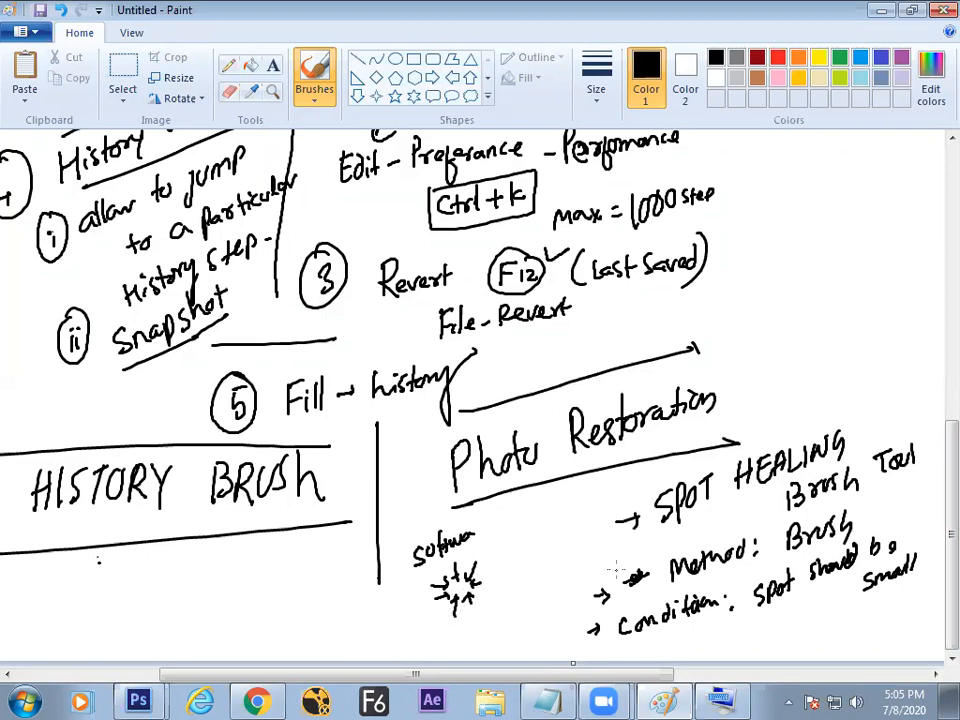
mouse_move(498, 548)
left_mouse_down()
mouse_move(582, 530)
mouse_move(543, 573)
mouse_move(560, 569)
mouse_move(542, 598)
mouse_move(552, 600)
mouse_move(565, 583)
mouse_move(568, 601)
mouse_move(575, 573)
mouse_move(579, 583)
mouse_move(606, 553)
left_mouse_up()
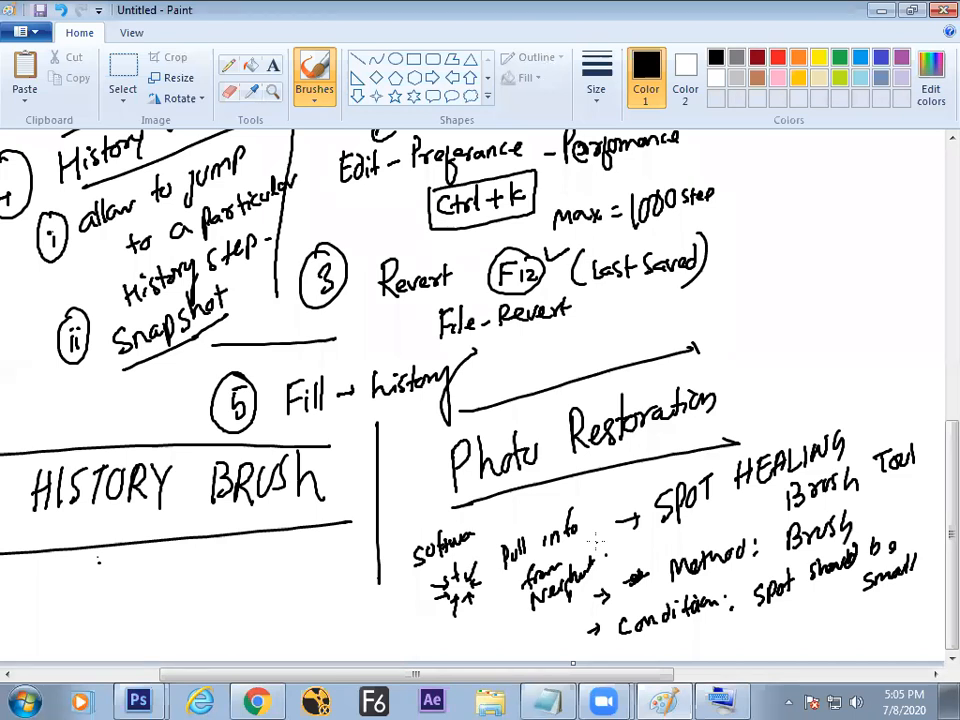
left_click_drag(609, 497, 609, 565)
Check the healing tools' shortcut in Photoshop and handwrite a circled J beside the Photo Restoration heading in Paint.
key("alt+Tab")
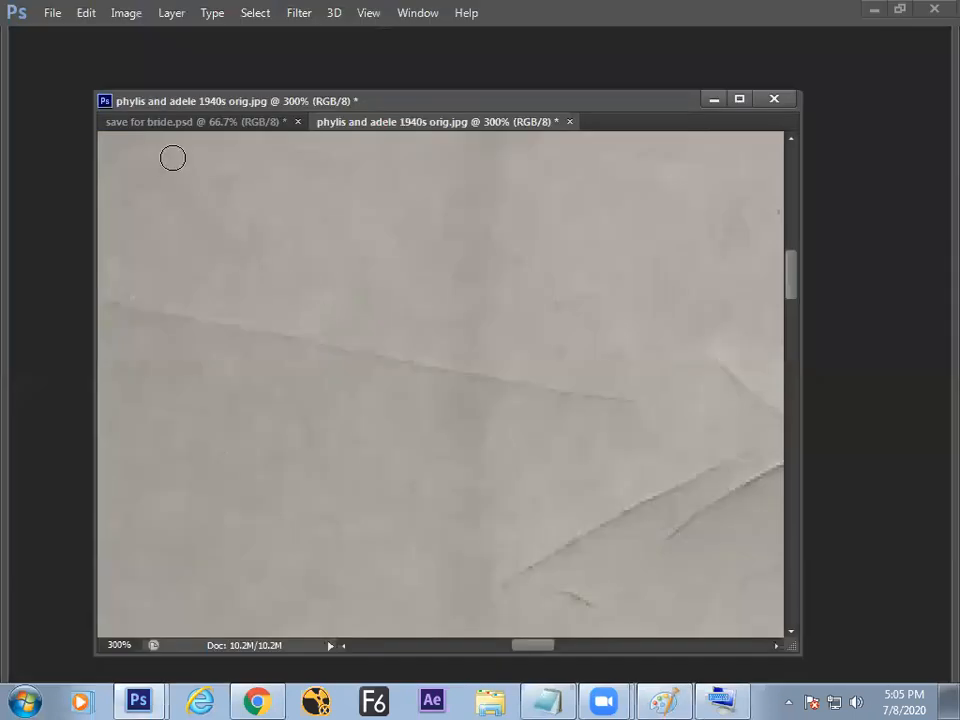
left_click(47, 221)
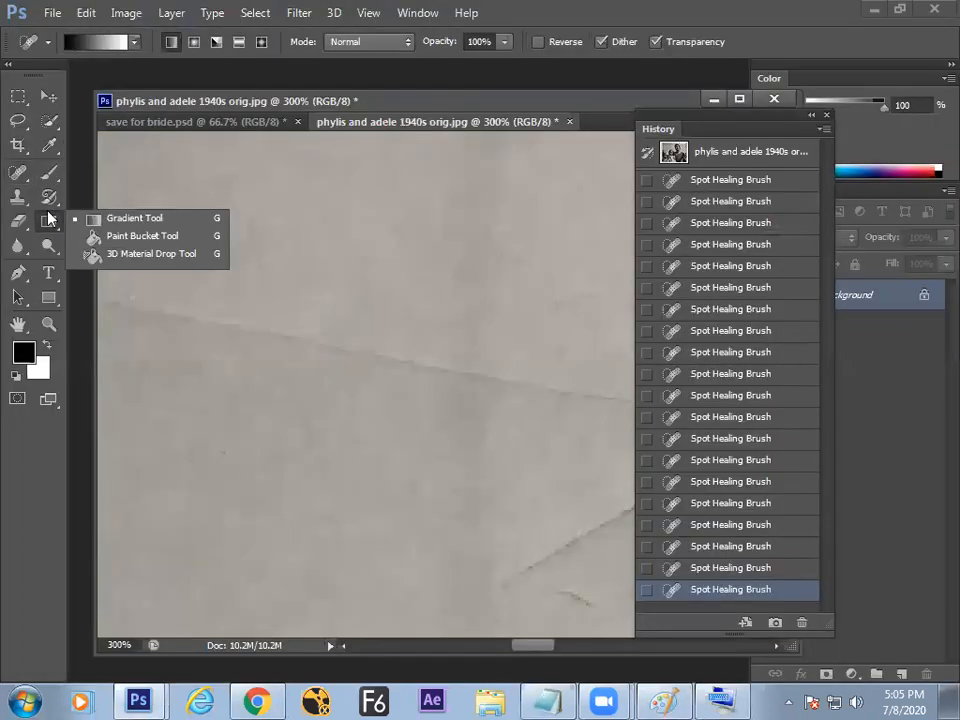
left_click(28, 174)
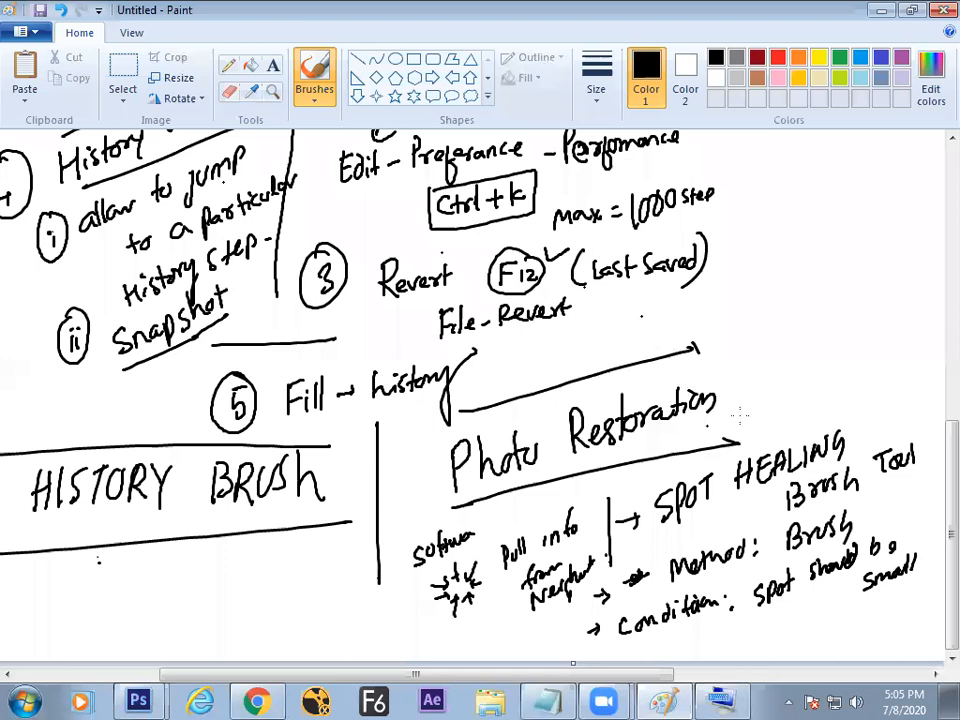
left_click_drag(769, 347, 797, 344)
left_click_drag(784, 346, 787, 388)
mouse_move(801, 327)
left_mouse_down()
mouse_move(752, 342)
mouse_move(749, 395)
mouse_move(791, 408)
mouse_move(810, 368)
mouse_move(789, 326)
left_mouse_up()
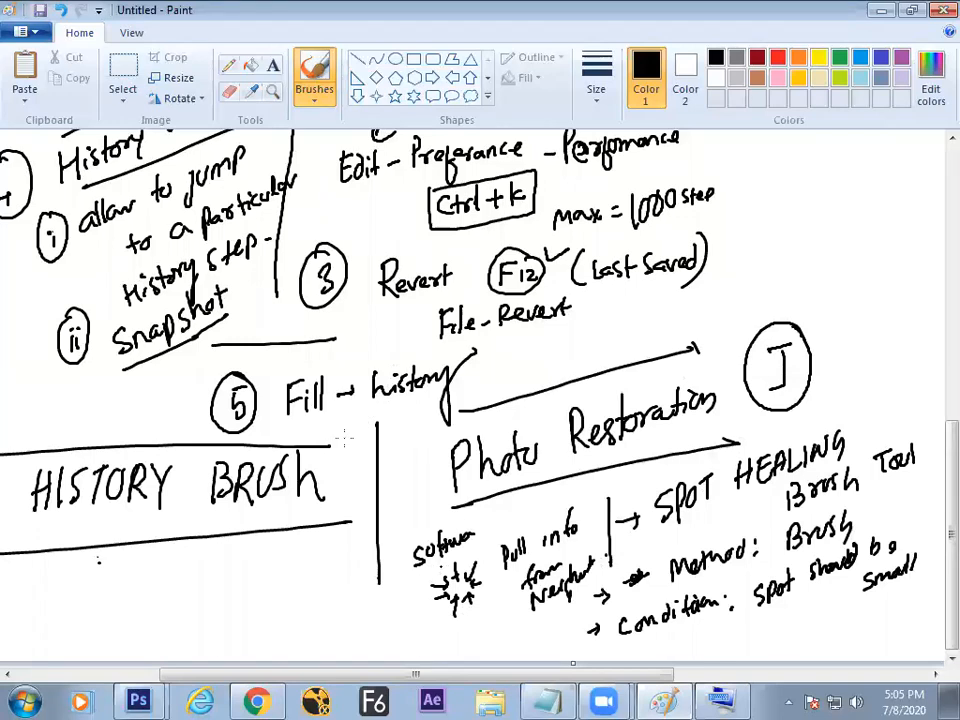
Draw a long vertical divider to the right of the Spot Healing notes and tick the word SPOT.
left_click_drag(362, 673, 509, 670)
left_click_drag(666, 311, 667, 587)
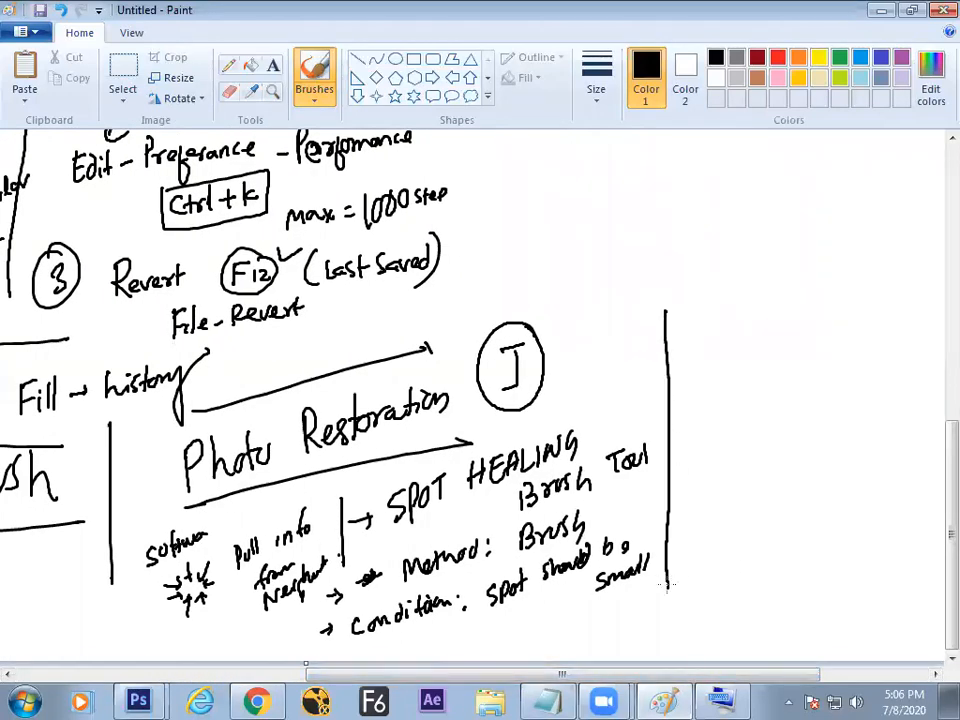
left_click_drag(435, 464, 452, 456)
Switch to Photoshop and examine the whole photo, then the creases and tears around the woman's head.
key("alt+Tab")
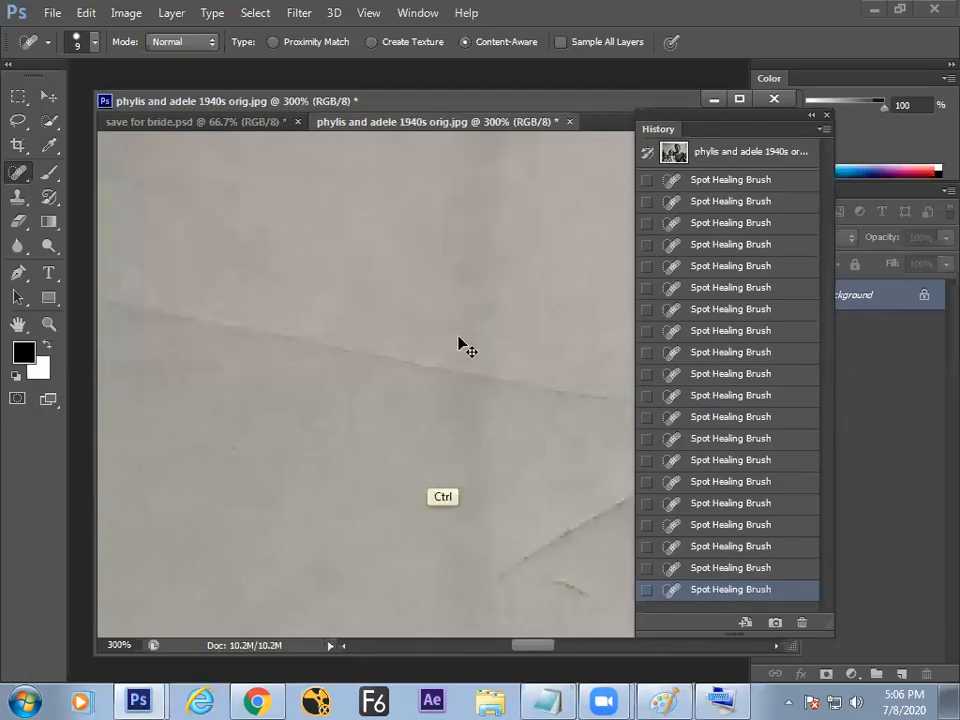
key("ctrl+minus")
key("ctrl+minus")
key("ctrl+minus")
key("ctrl+minus")
key("ctrl+minus")
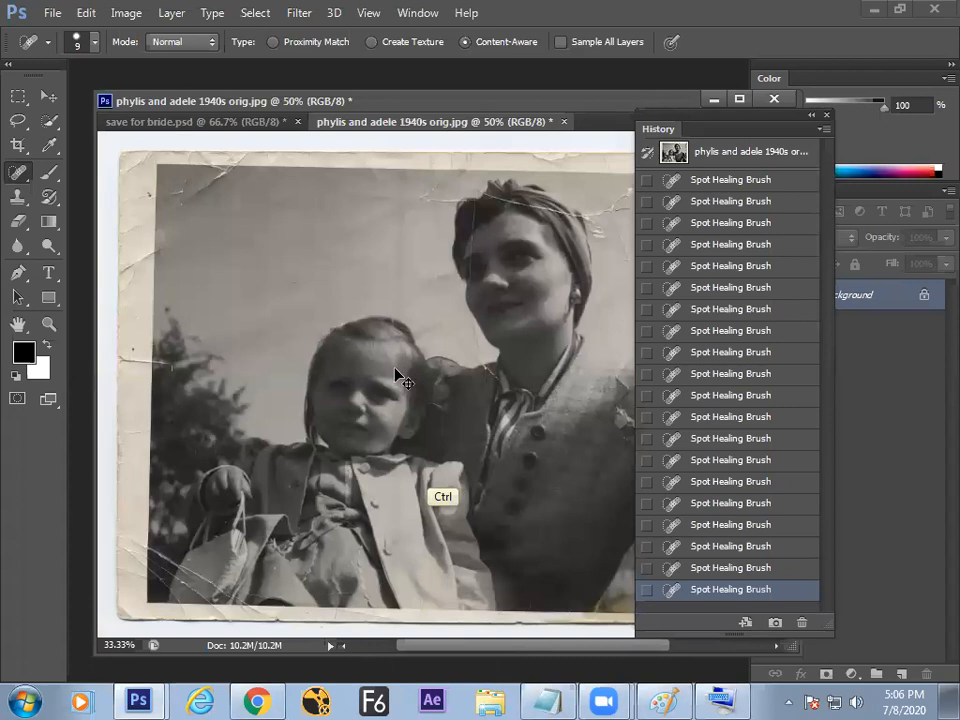
key("ctrl+minus")
key("ctrl+plus")
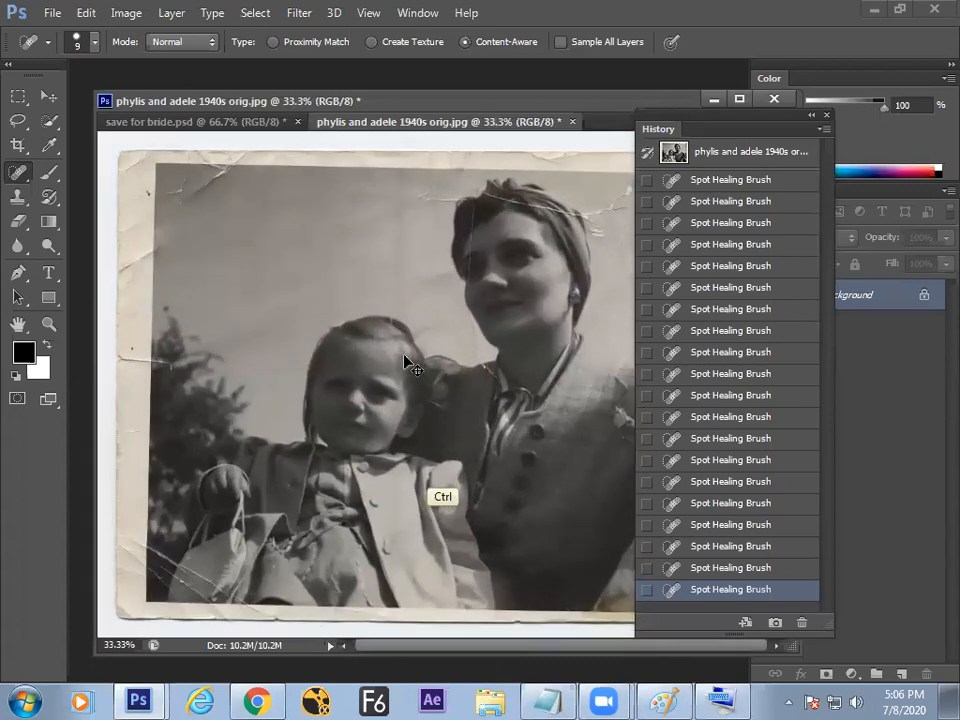
key("ctrl+plus")
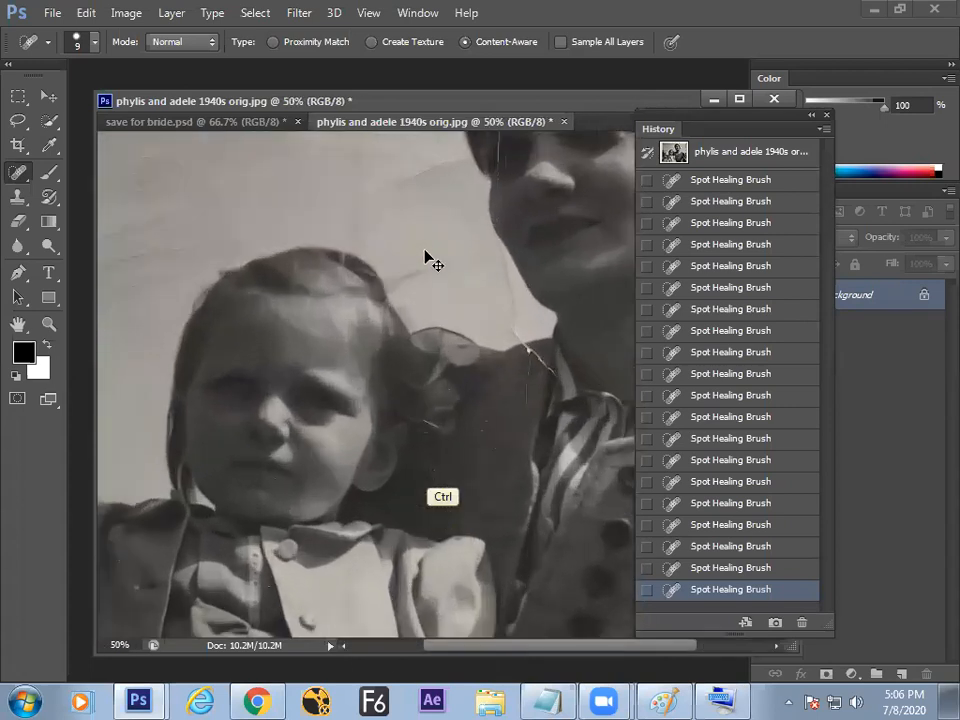
key("ctrl+plus")
left_click_drag(448, 261, 375, 339)
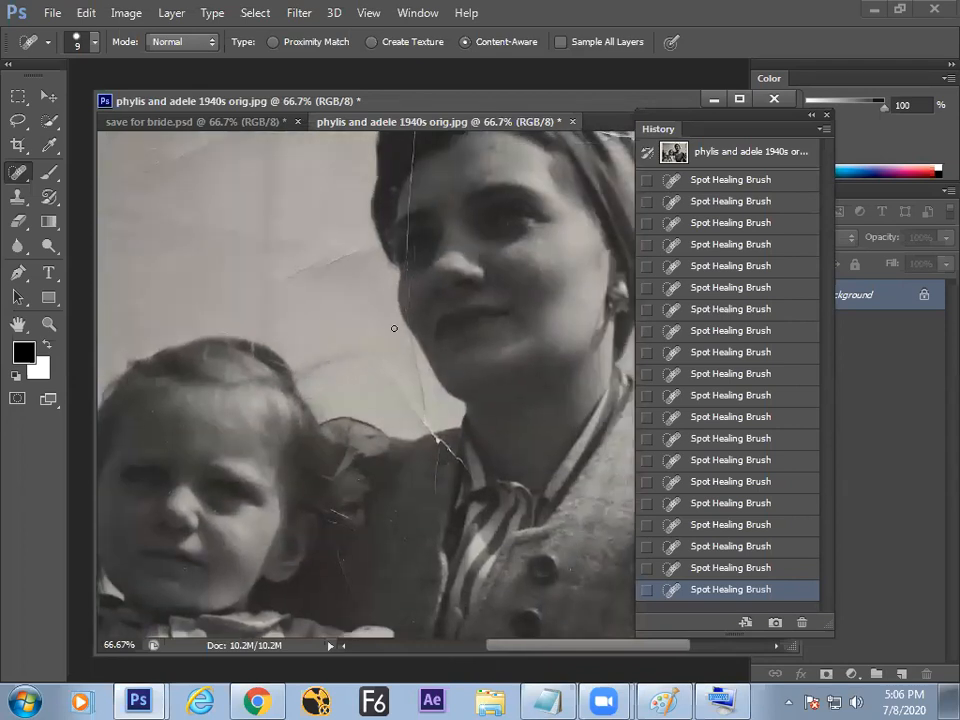
key("ctrl+plus")
left_click_drag(406, 247, 369, 358)
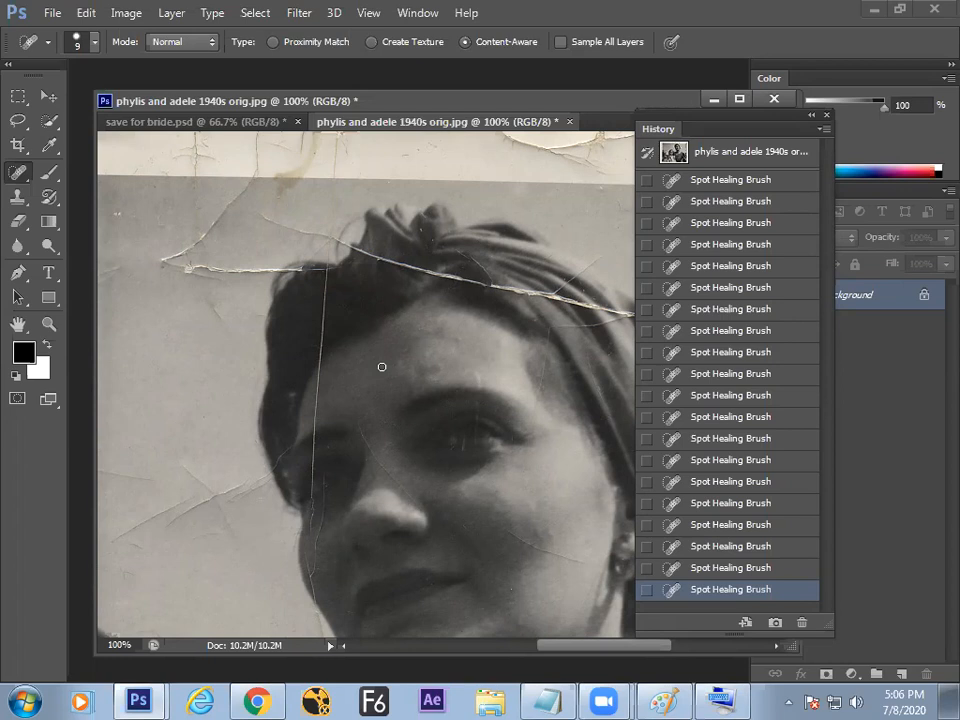
scroll(381, 367, "down", 3)
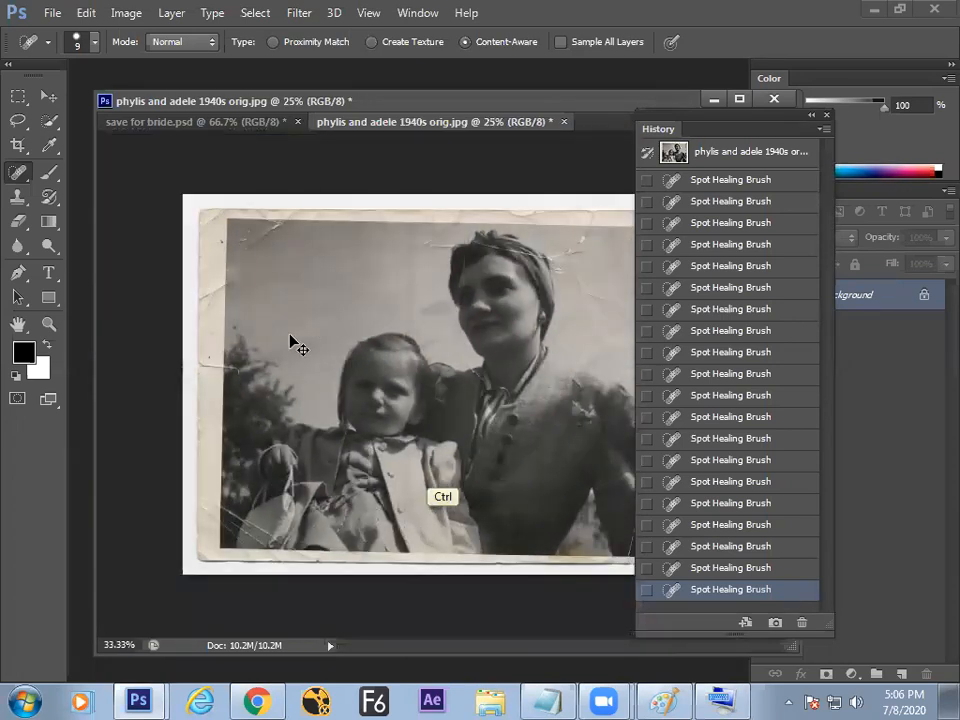
scroll(293, 335, "up", 1)
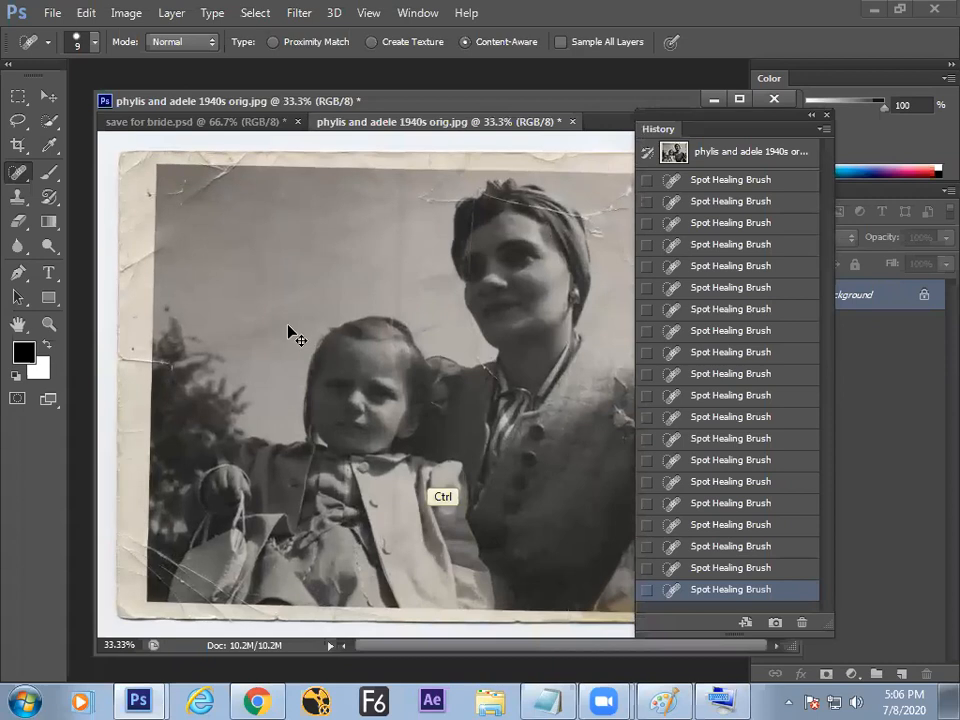
scroll(293, 335, "down", 1)
scroll(293, 335, "up", 1)
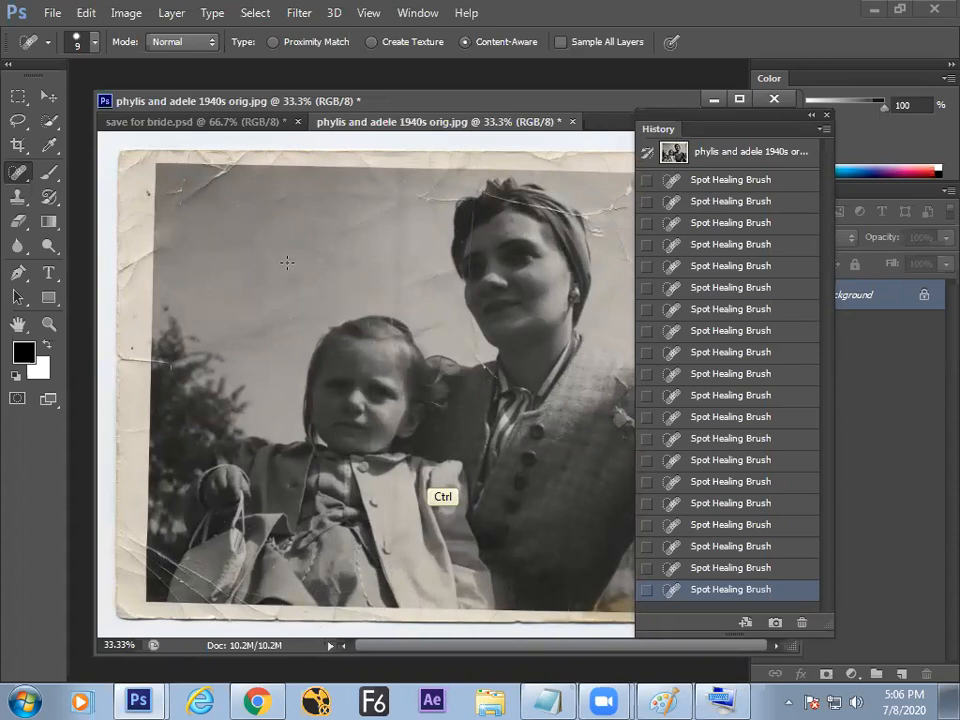
key("ctrl+plus")
left_click_drag(386, 240, 358, 295)
mouse_move(427, 265)
left_mouse_down()
mouse_move(369, 279)
mouse_move(345, 300)
left_mouse_up()
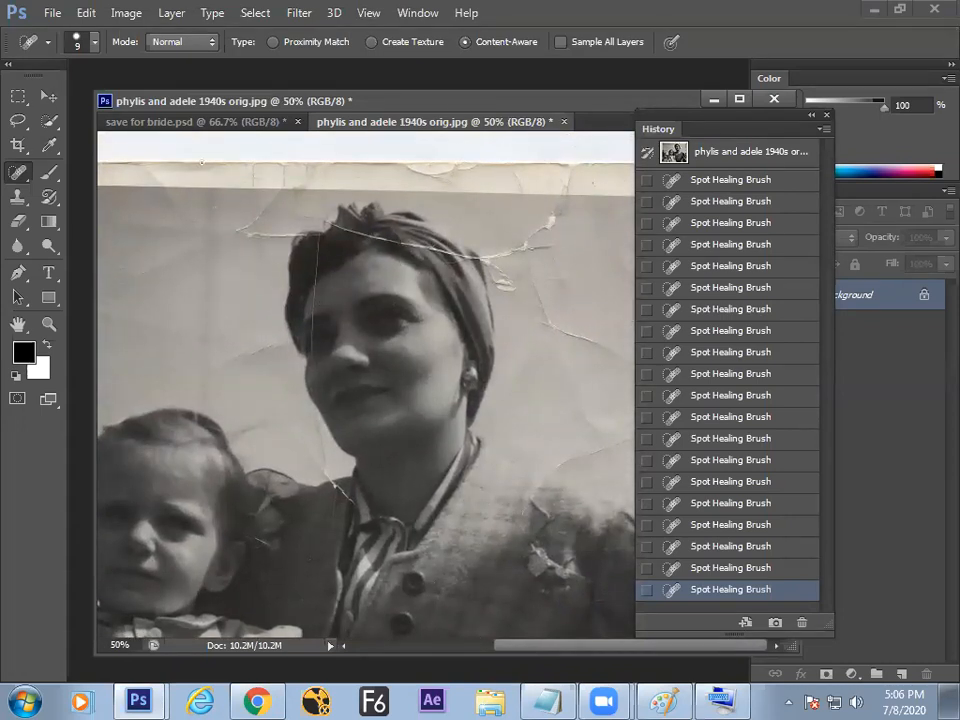
Select the Healing Brush Tool, and in Paint handwrite an underlined "Healing Brush" heading with "Condition:" beneath it.
right_click(18, 172)
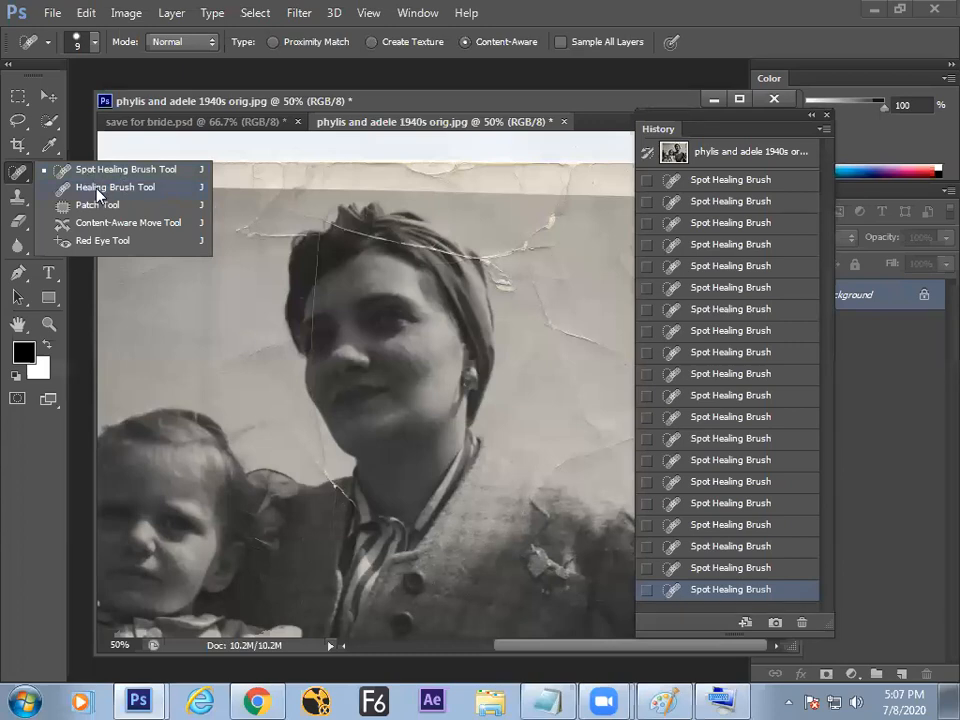
left_click(98, 189)
key("alt+Tab")
left_click(644, 352)
mouse_move(699, 321)
left_mouse_down()
mouse_move(712, 351)
mouse_move(721, 332)
mouse_move(744, 342)
mouse_move(763, 325)
mouse_move(777, 344)
mouse_move(804, 313)
mouse_move(817, 310)
mouse_move(821, 322)
mouse_move(862, 316)
left_mouse_up()
left_click_drag(714, 377, 856, 350)
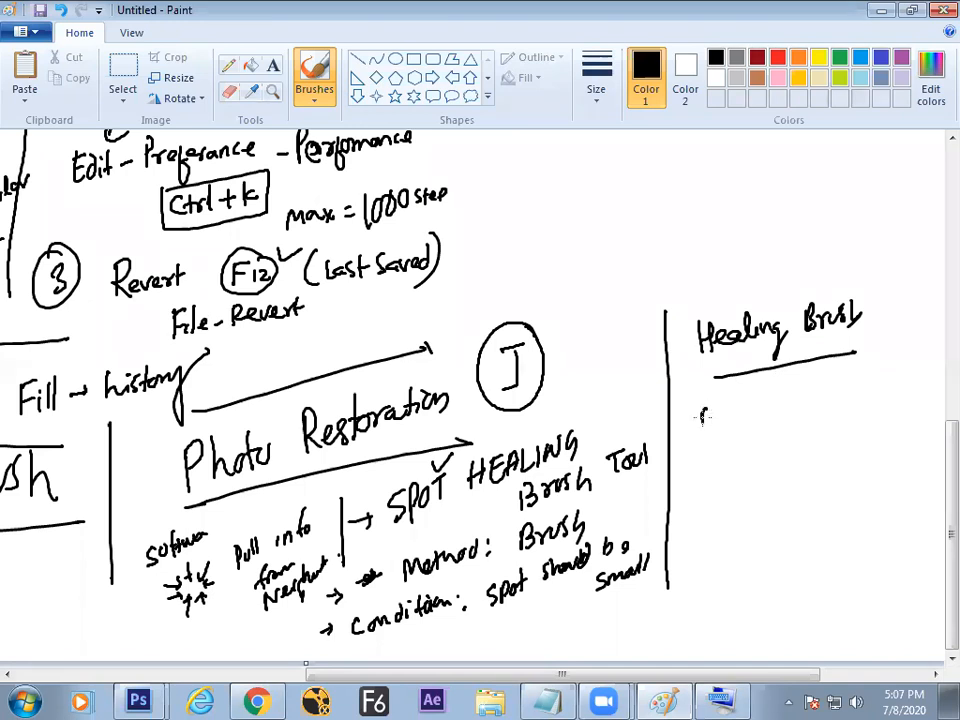
mouse_move(703, 414)
left_mouse_down()
mouse_move(740, 416)
mouse_move(741, 400)
mouse_move(753, 412)
mouse_move(798, 409)
left_mouse_up()
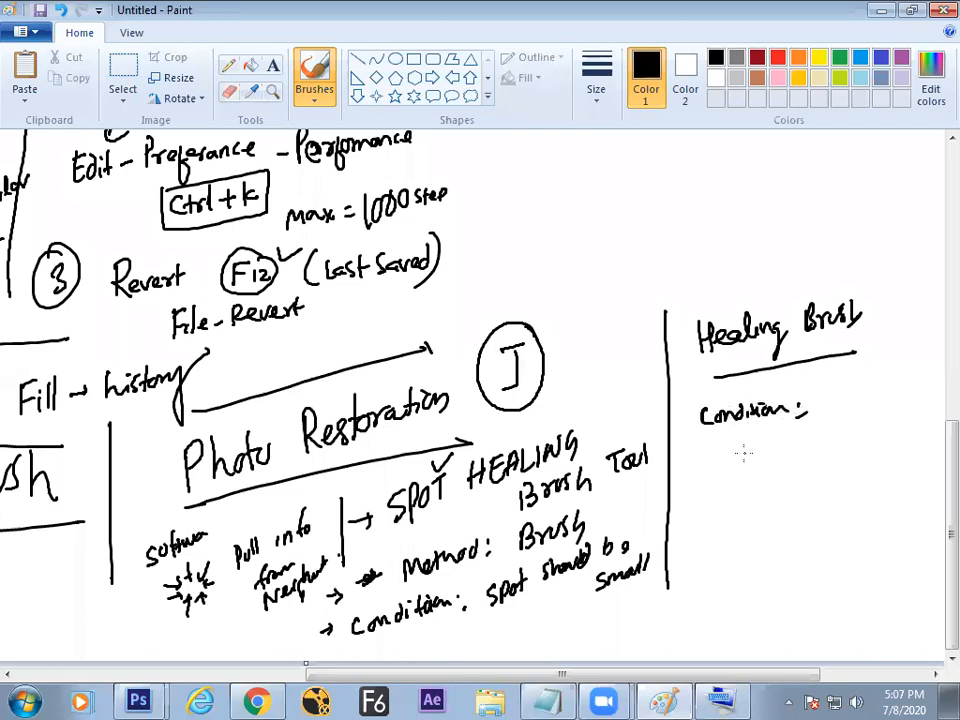
Back in Photoshop, move the History panel off the photo and set the Healing Brush size to 45.
key("alt+Tab")
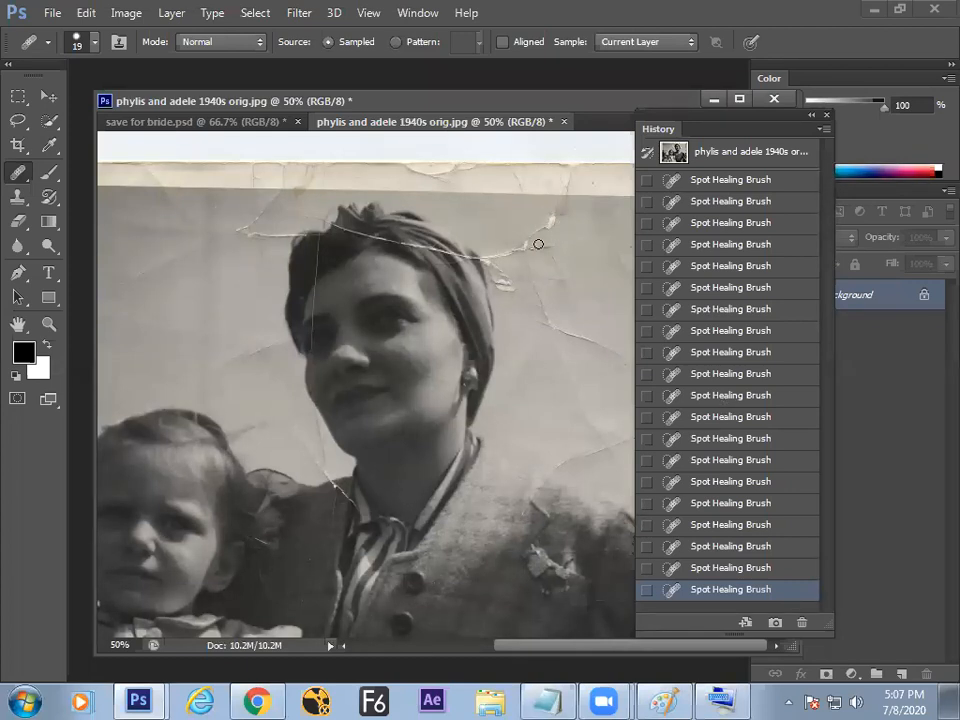
left_click_drag(677, 128, 742, 131)
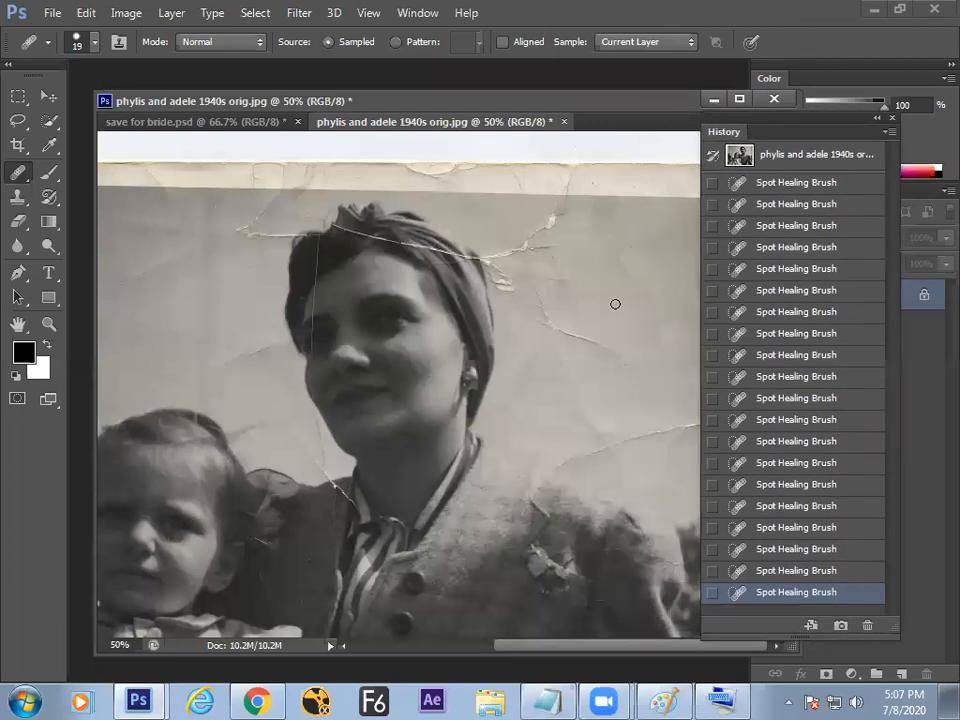
right_click(15, 175)
left_click(112, 188)
key("bracketright")
key("bracketright")
key("bracketright")
Return to Paint, underline "Condition:", and handwrite "Method:" with "HOLD = Alt" under the Healing Brush heading.
key("alt+Tab")
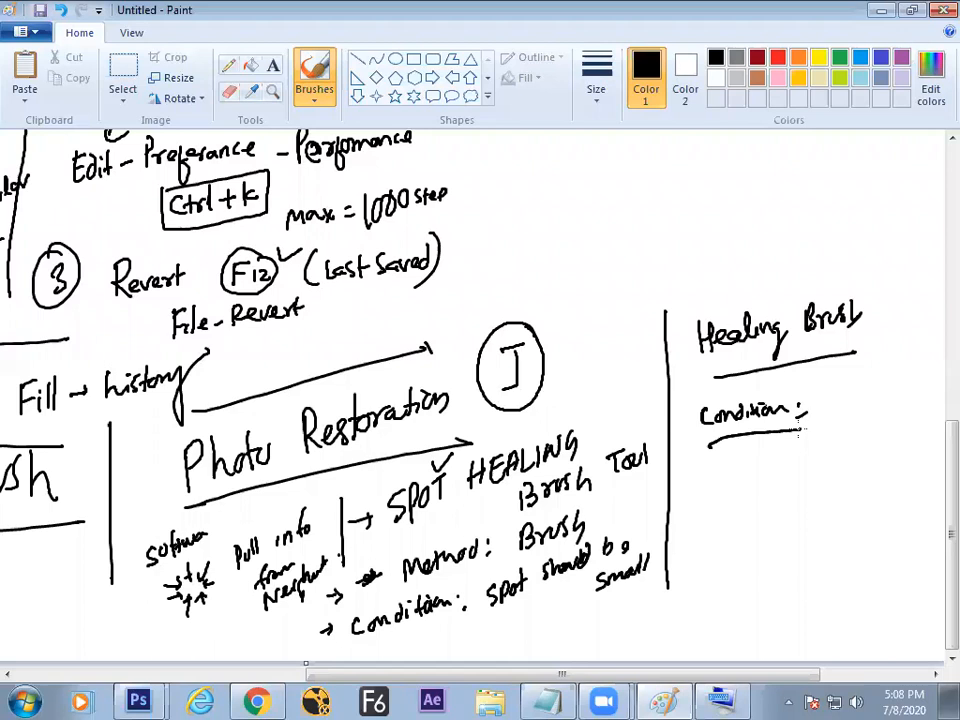
left_click_drag(701, 478, 786, 462)
key("alt+Tab")
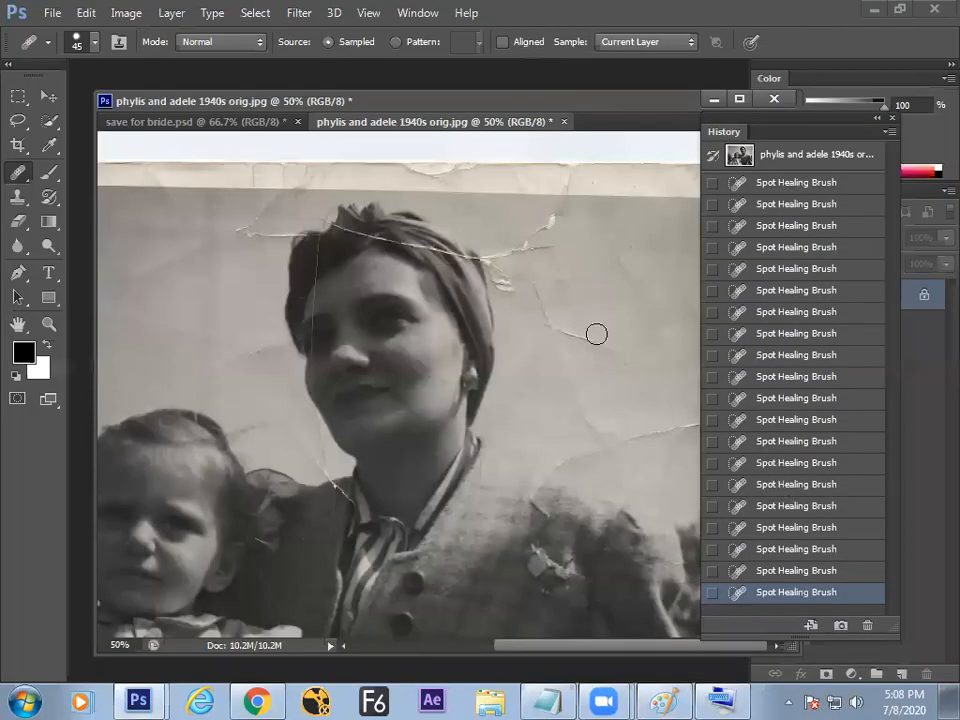
key("alt+Tab")
mouse_move(771, 498)
left_mouse_down()
mouse_move(773, 516)
mouse_move(788, 500)
mouse_move(812, 512)
mouse_move(840, 484)
mouse_move(881, 482)
left_mouse_up()
left_click_drag(876, 469, 887, 468)
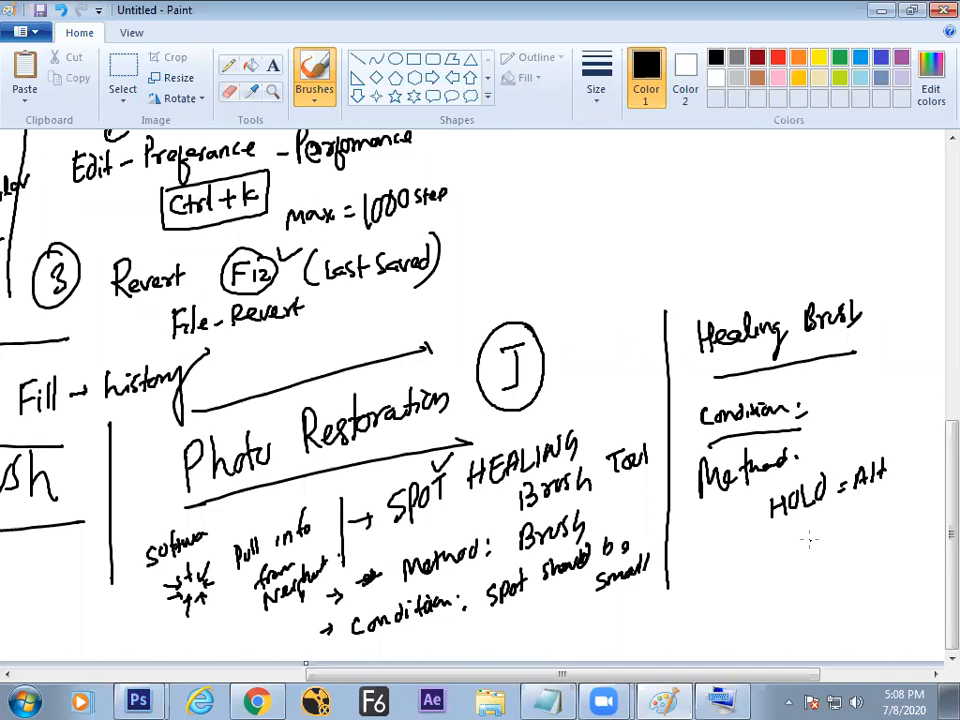
Number the "HOLD = Alt" line i and handwrite line ii, "Click on the source", with a circled numeral.
mouse_move(728, 513)
left_mouse_down()
mouse_move(728, 591)
mouse_move(744, 549)
mouse_move(786, 564)
left_mouse_up()
left_click_drag(793, 552, 802, 565)
mouse_move(813, 535)
left_mouse_down()
mouse_move(826, 558)
mouse_move(846, 534)
left_mouse_up()
mouse_move(858, 536)
left_mouse_down()
mouse_move(874, 544)
mouse_move(898, 511)
mouse_move(860, 566)
mouse_move(907, 547)
mouse_move(912, 557)
left_mouse_up()
left_click_drag(920, 534, 928, 552)
Handwrite line iii, "go destination & paint", with a circled numeral at the end of the Healing Brush method.
left_click_drag(744, 617, 745, 623)
mouse_move(750, 615)
left_mouse_down()
mouse_move(780, 609)
mouse_move(757, 594)
mouse_move(764, 623)
mouse_move(814, 608)
mouse_move(788, 603)
mouse_move(800, 638)
mouse_move(818, 602)
mouse_move(874, 600)
left_mouse_up()
left_click_drag(878, 597, 930, 566)
mouse_move(853, 622)
left_mouse_down()
mouse_move(855, 640)
mouse_move(915, 600)
left_mouse_up()
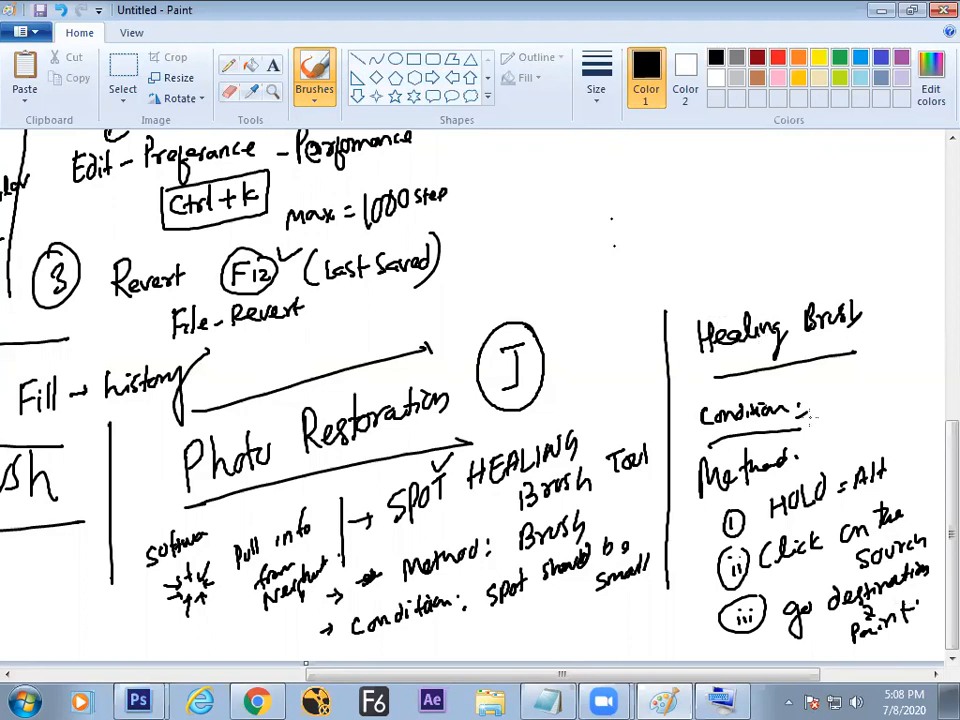
In Photoshop, sample clean background right of the woman's head and heal the upper end of the white tear with the Healing Brush.
key("alt+Tab")
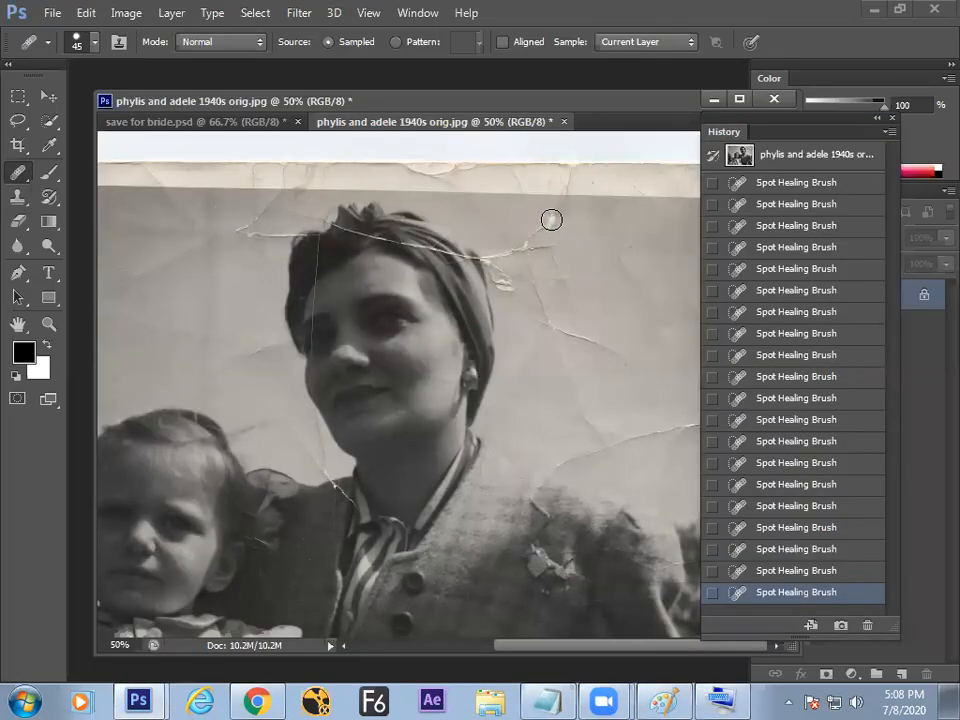
key("ctrl+plus")
left_click_drag(553, 214, 396, 375)
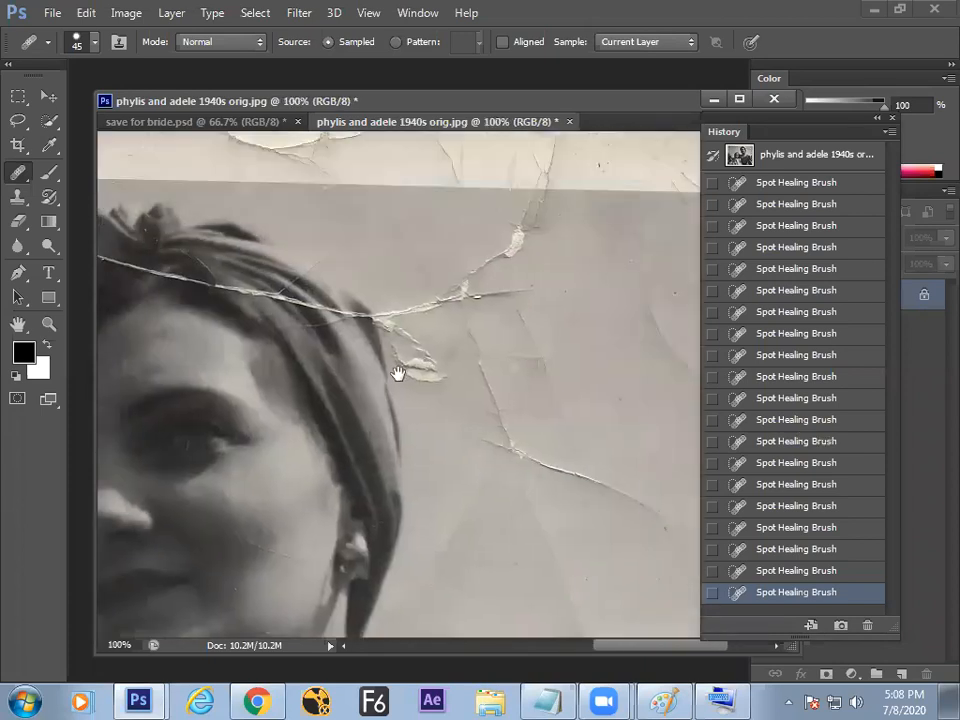
left_click_drag(486, 261, 381, 219)
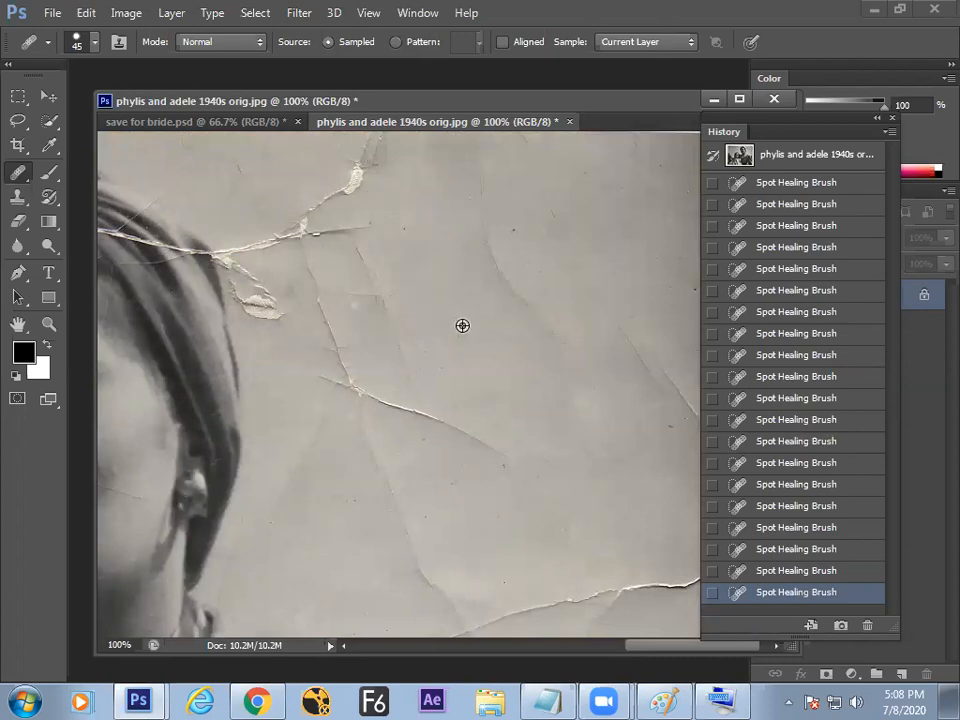
key("alt")
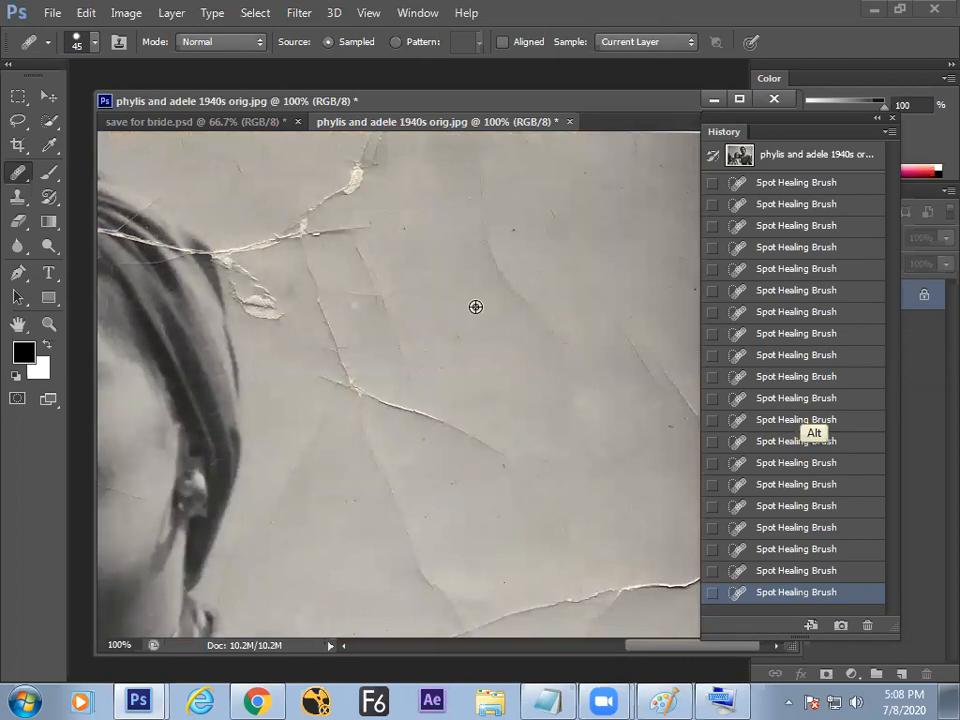
left_click(475, 307, "alt")
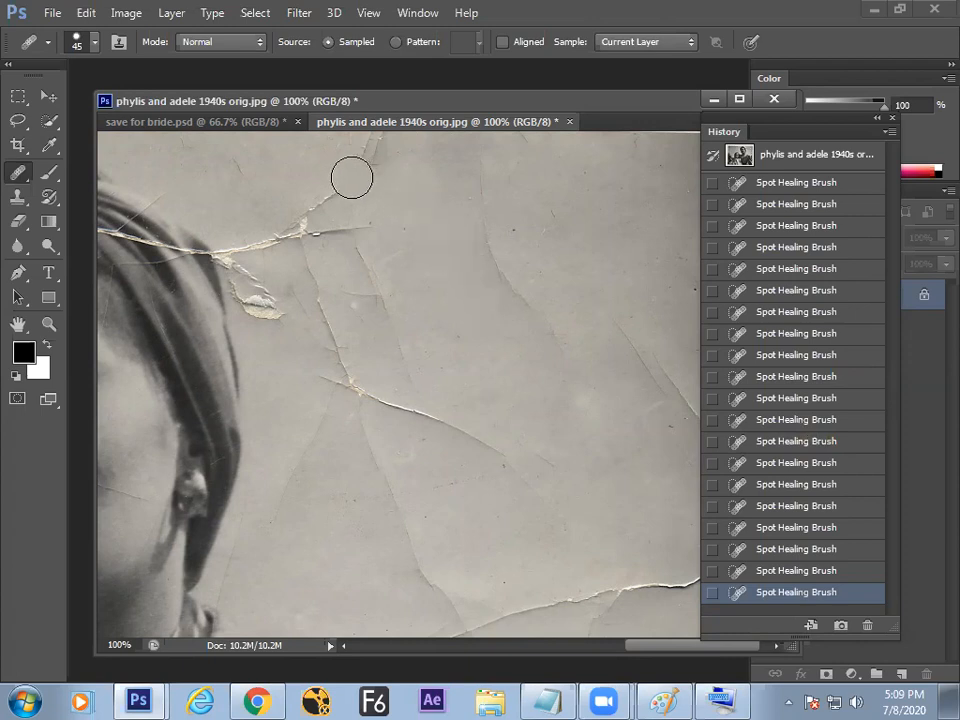
mouse_move(340, 196)
left_mouse_down()
mouse_move(354, 176)
mouse_move(356, 184)
mouse_move(349, 165)
mouse_move(356, 185)
left_mouse_up()
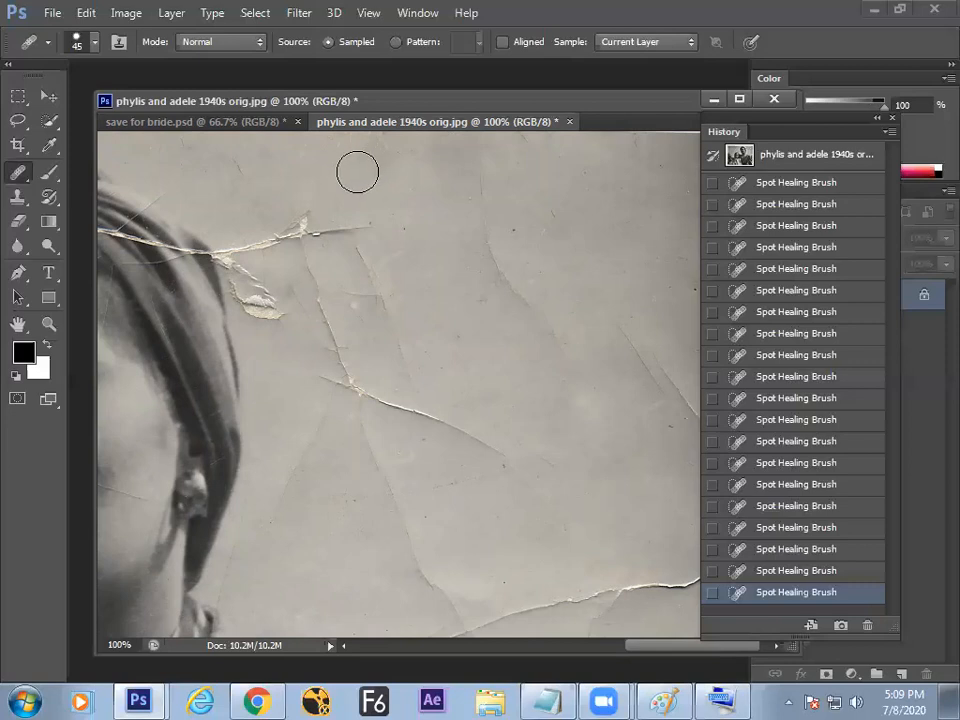
left_click(362, 337)
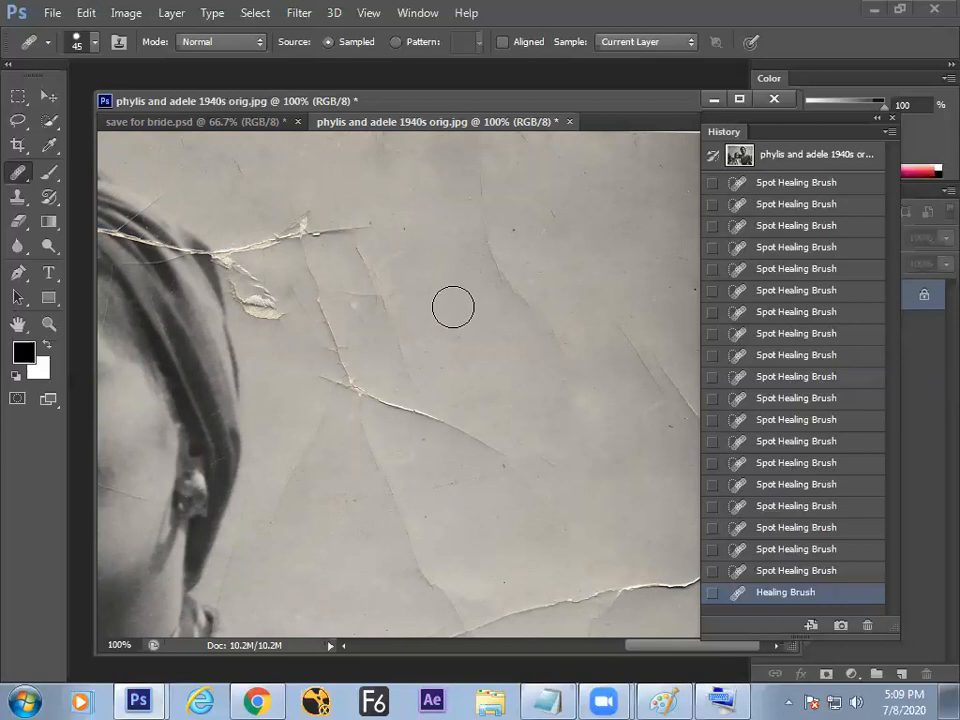
Using the Healing Brush with clean background as source, heal the crack that extends right from the woman's hair.
right_click(18, 172)
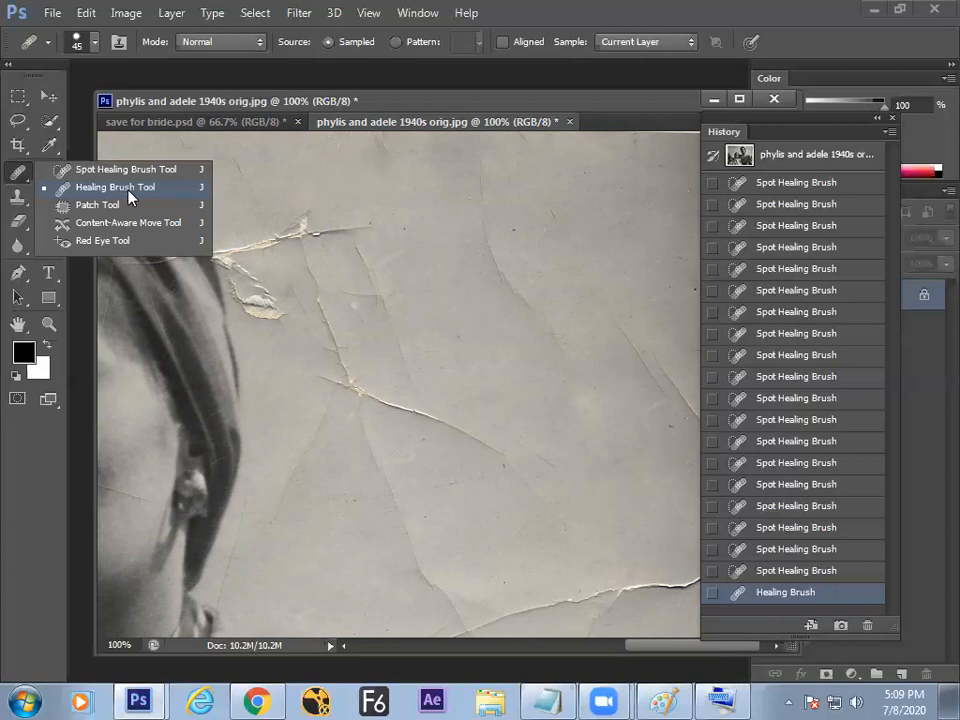
left_click(128, 190)
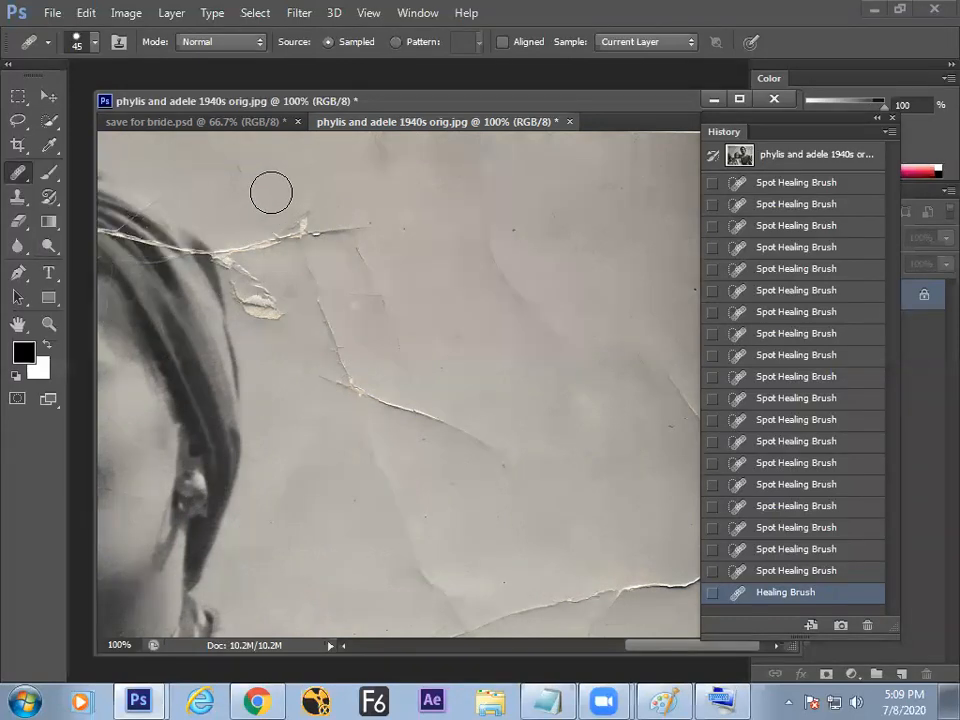
left_click(230, 178, "alt")
mouse_move(298, 227)
left_mouse_down()
mouse_move(313, 220)
mouse_move(285, 231)
mouse_move(264, 223)
mouse_move(253, 249)
mouse_move(357, 224)
mouse_move(405, 366)
left_mouse_up()
left_click(361, 193, "alt")
left_click(320, 176, "alt")
left_click(303, 214)
Sample nearby clean background repeatedly and heal the faint creases and the diagonal crack in the middle of the backdrop.
left_click(395, 238, "alt")
left_click(425, 296, "alt")
left_click(423, 315, "alt")
left_click(413, 350)
left_click(418, 467, "alt")
mouse_move(398, 411)
left_mouse_down()
mouse_move(482, 441)
mouse_move(446, 431)
left_mouse_up()
left_click(441, 463, "alt")
left_click(429, 419)
left_click(441, 346, "alt")
left_click_drag(386, 403, 389, 417)
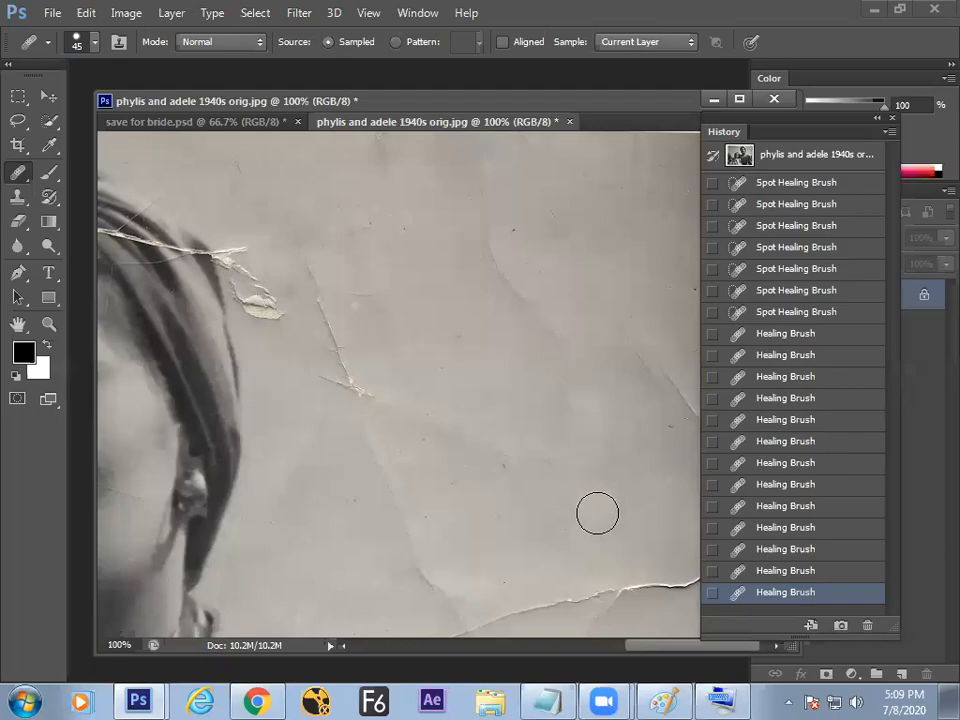
Switch to Paint, draw an arc from the circled J, and handwrite a circled "Shift+J" above the Healing Brush heading.
left_click(664, 702)
left_click_drag(537, 322, 655, 293)
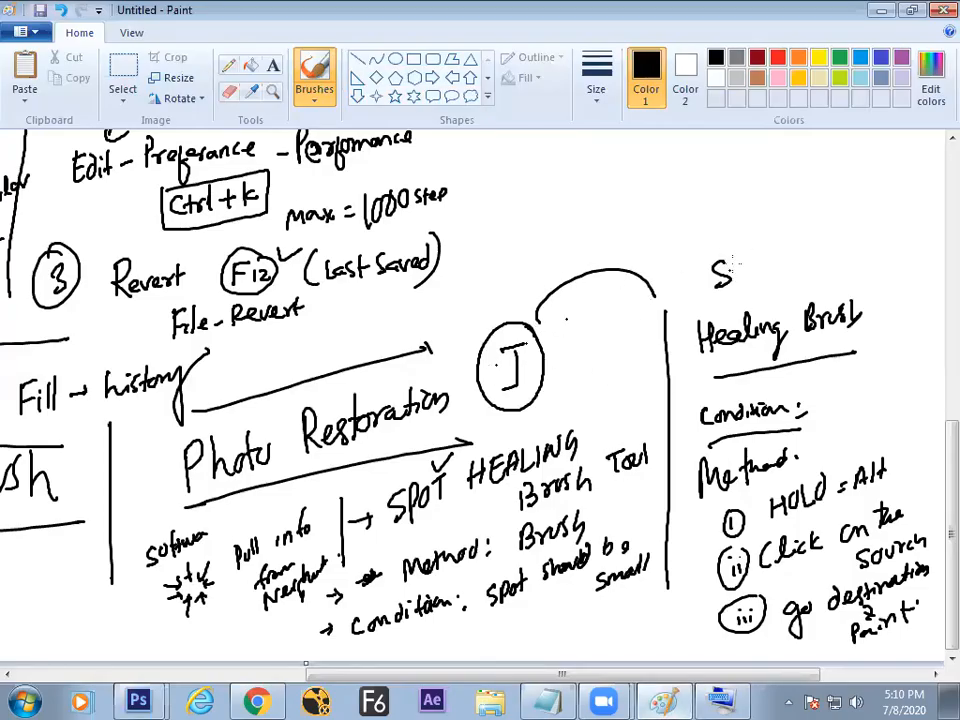
mouse_move(757, 266)
left_mouse_down()
mouse_move(797, 245)
mouse_move(814, 258)
mouse_move(811, 209)
left_mouse_up()
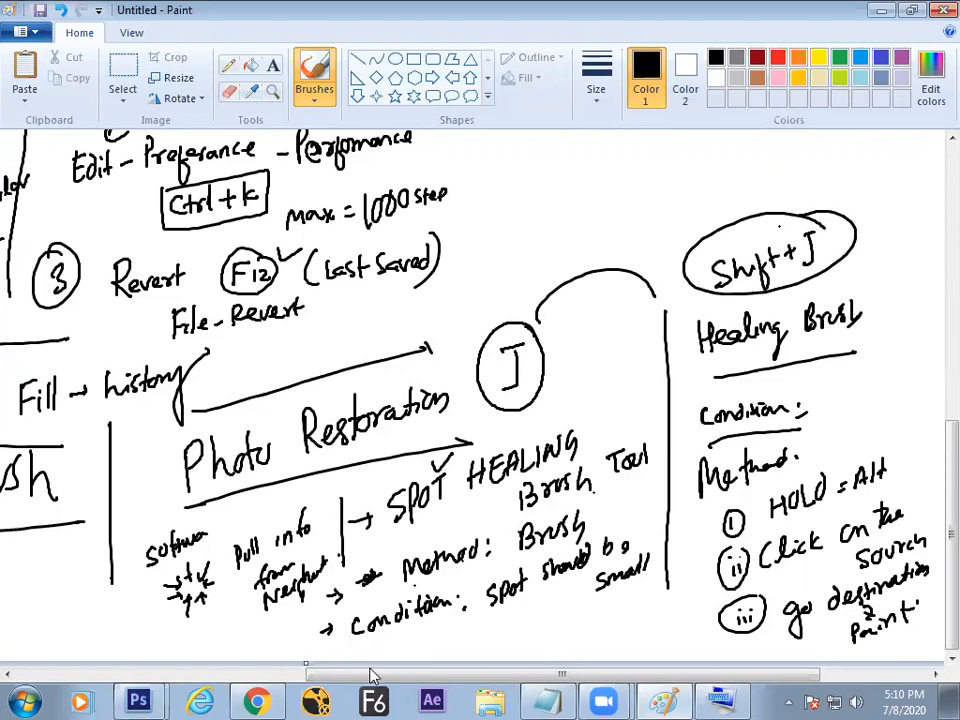
Draw a vertical divider right of the Healing Brush heading and sketch a circled scribble above the empty column.
left_click_drag(370, 677, 476, 677)
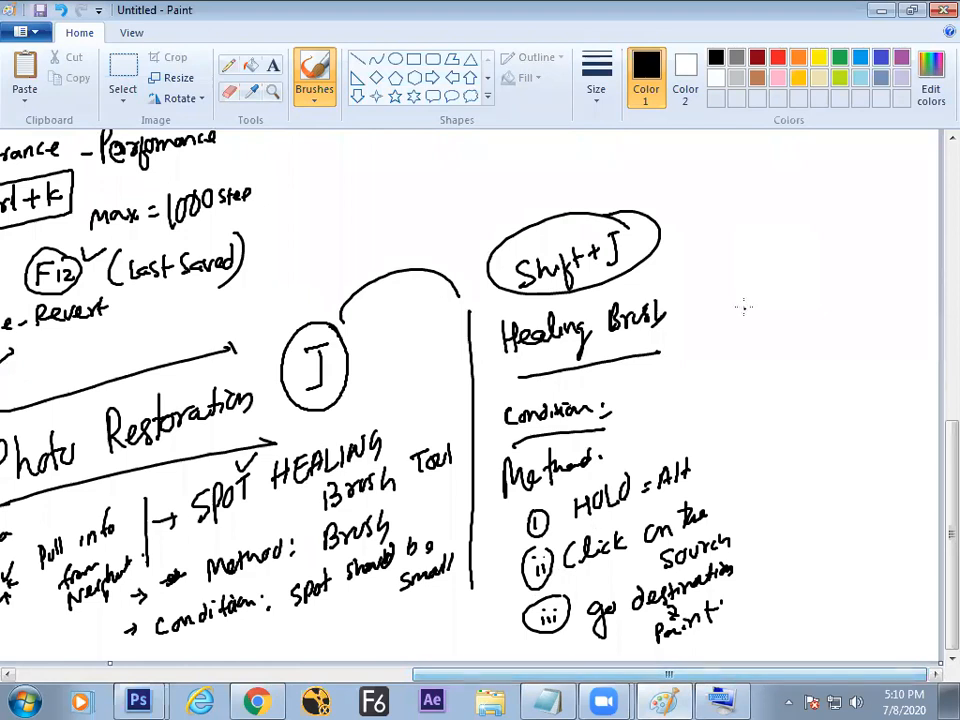
left_click_drag(710, 265, 728, 440)
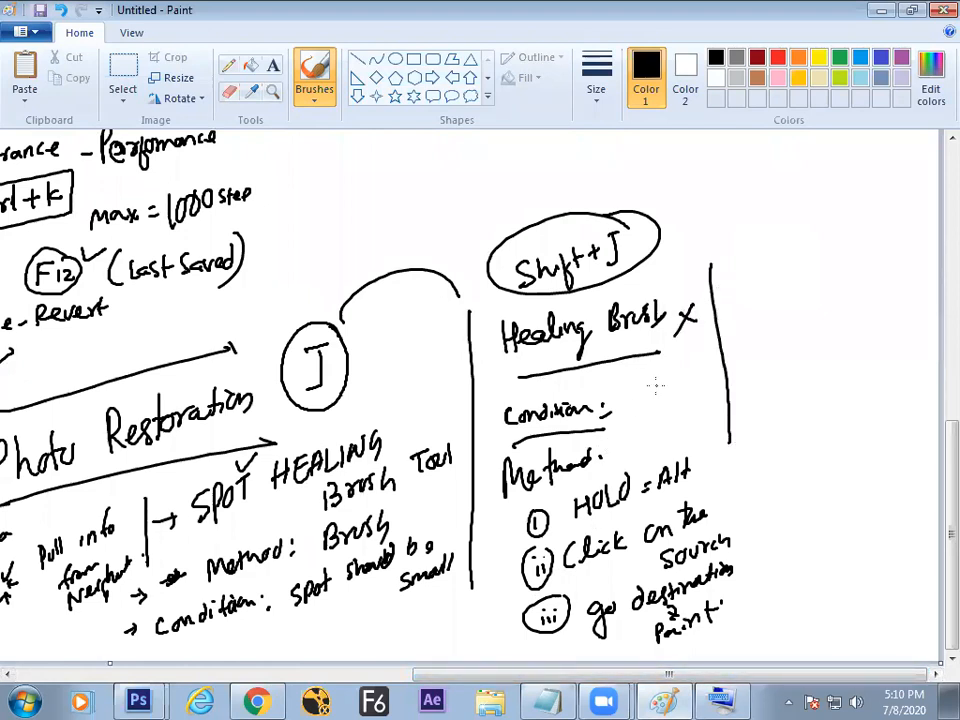
key("ctrl+z")
left_click_drag(760, 205, 830, 185)
left_click_drag(738, 172, 800, 195)
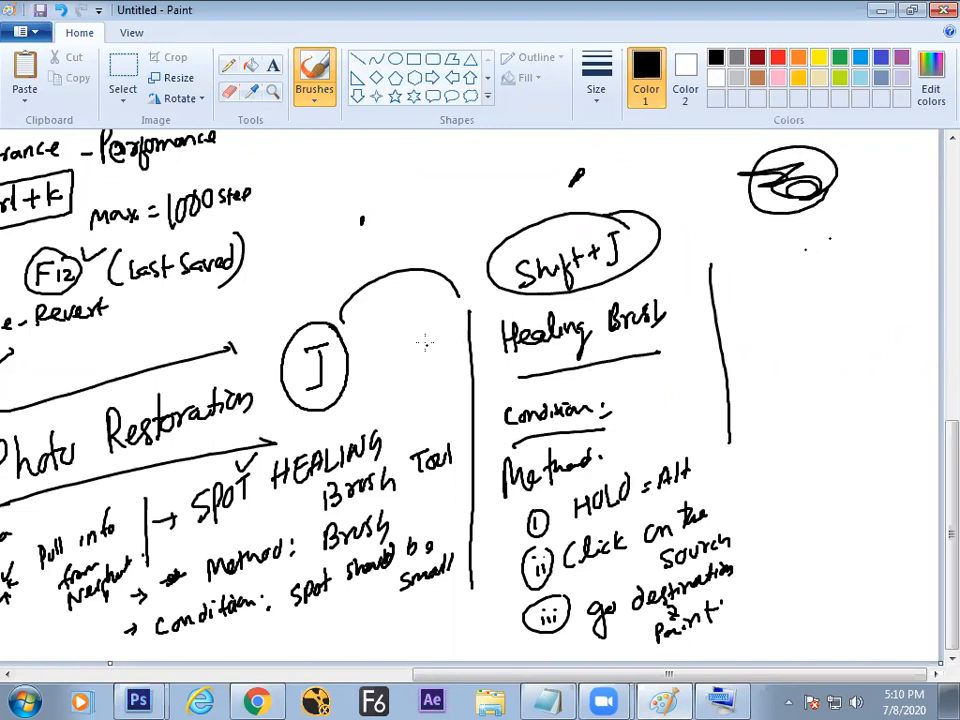
In red, number the first two healing tools 1 and 2, and handwrite "Patch" with a circled 3 right of the divider.
left_click(778, 57)
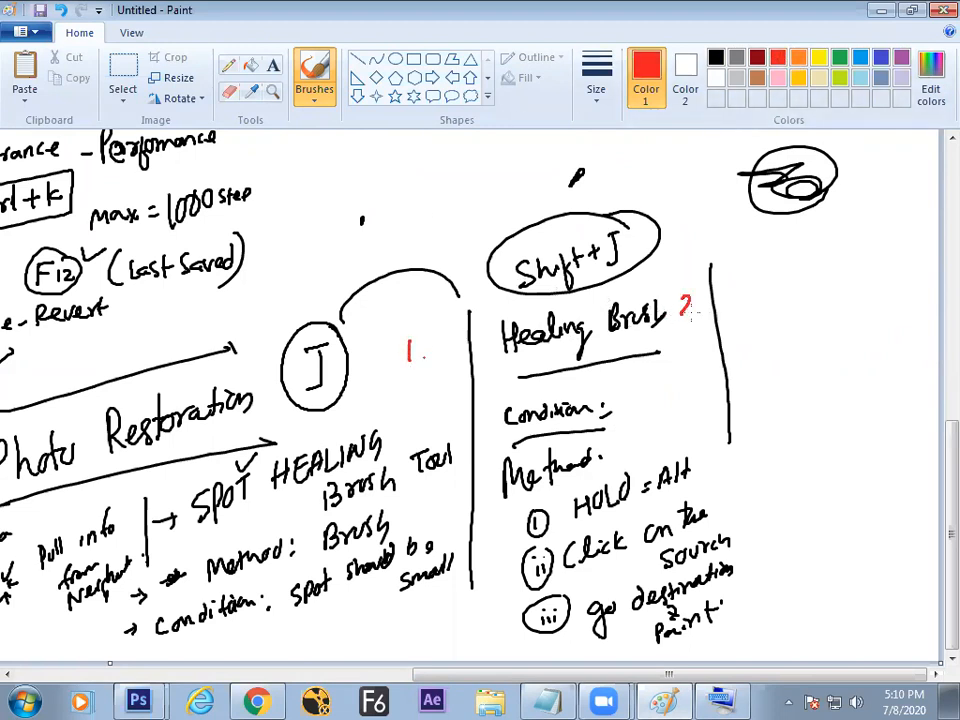
left_click_drag(744, 284, 737, 298)
mouse_move(741, 267)
left_mouse_down()
mouse_move(725, 290)
mouse_move(742, 267)
mouse_move(803, 276)
left_mouse_up()
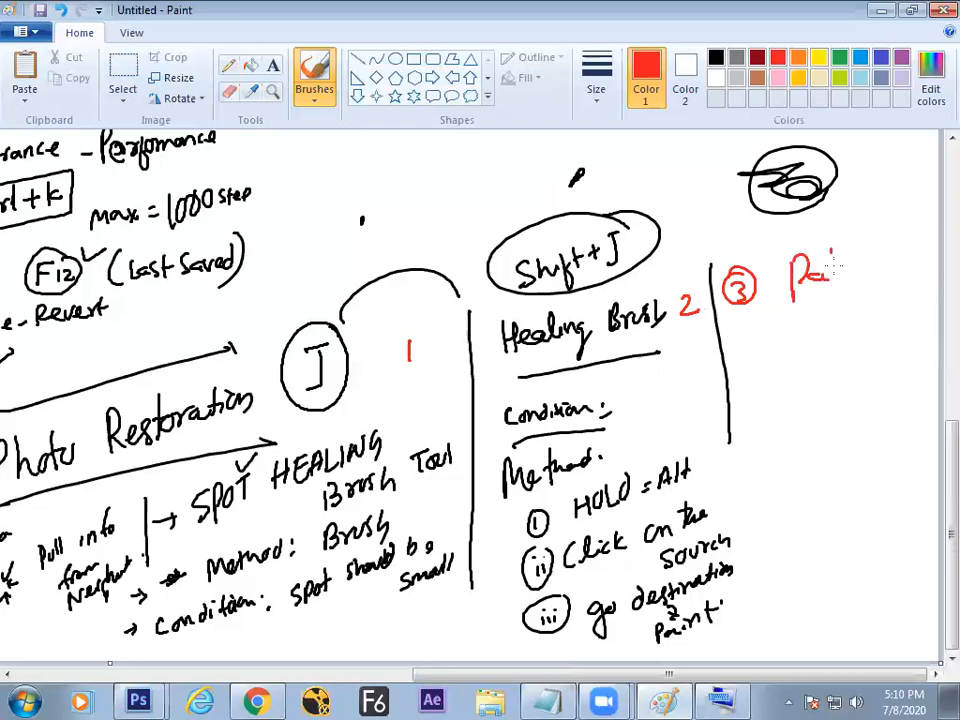
left_click_drag(857, 253, 875, 283)
Return to Photoshop and switch to the Patch tool, with the torn area beside the woman's hair in view.
key("alt+Tab")
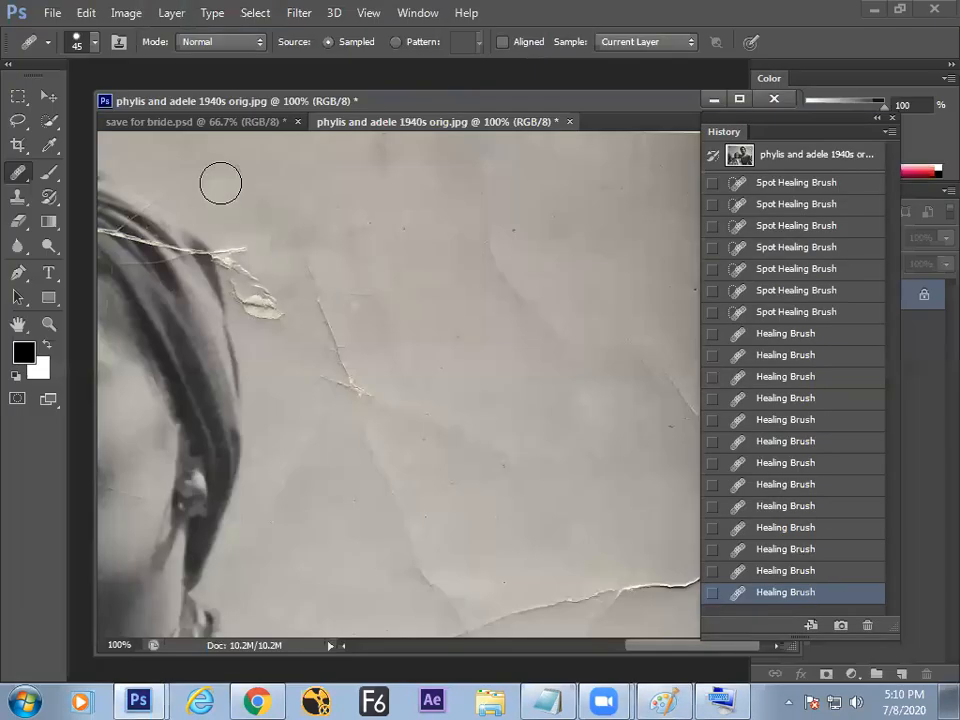
right_click(18, 177)
left_click(84, 206)
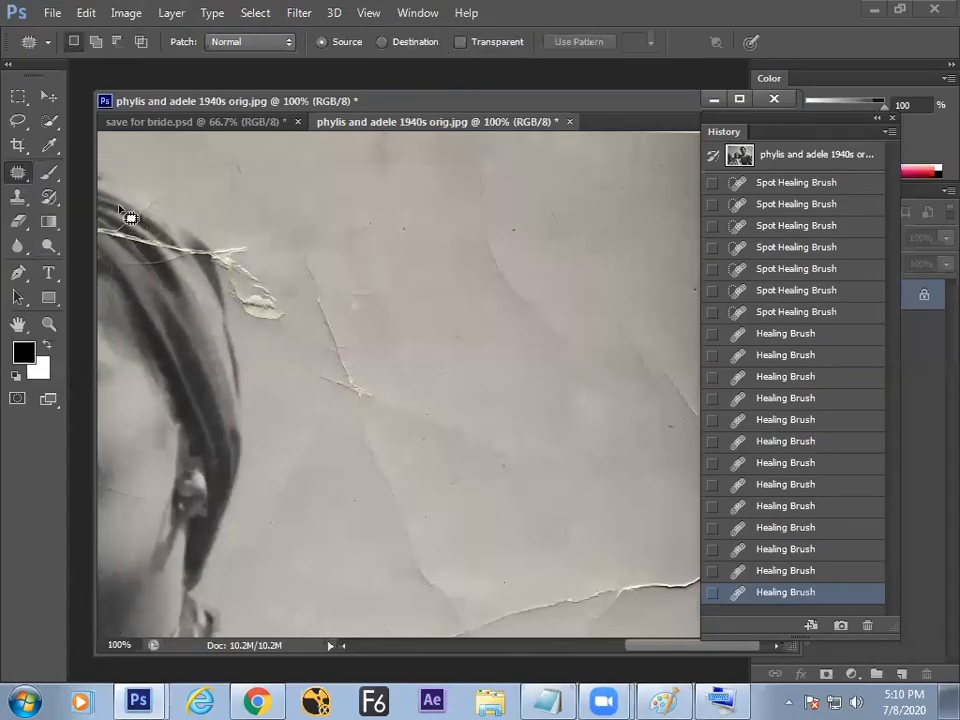
scroll(223, 255, "left", 2)
scroll(223, 255, "down", 1)
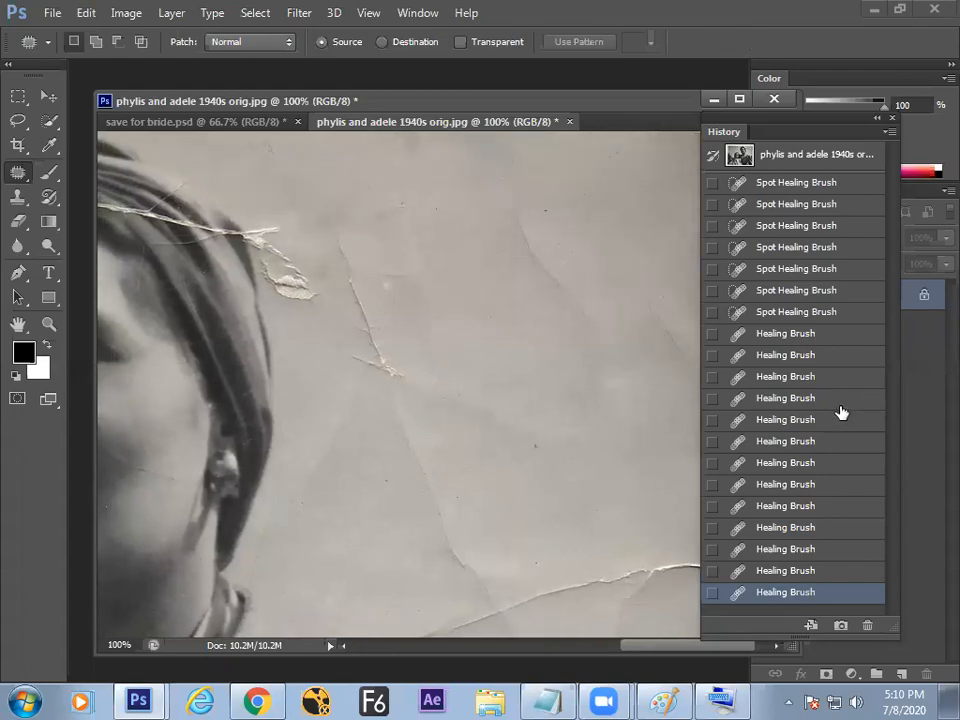
In Paint, tick the circled scribble and handwrite the Patch "method" with circled lines i "Select the area" and 2 "drag & drop".
key("alt+Tab")
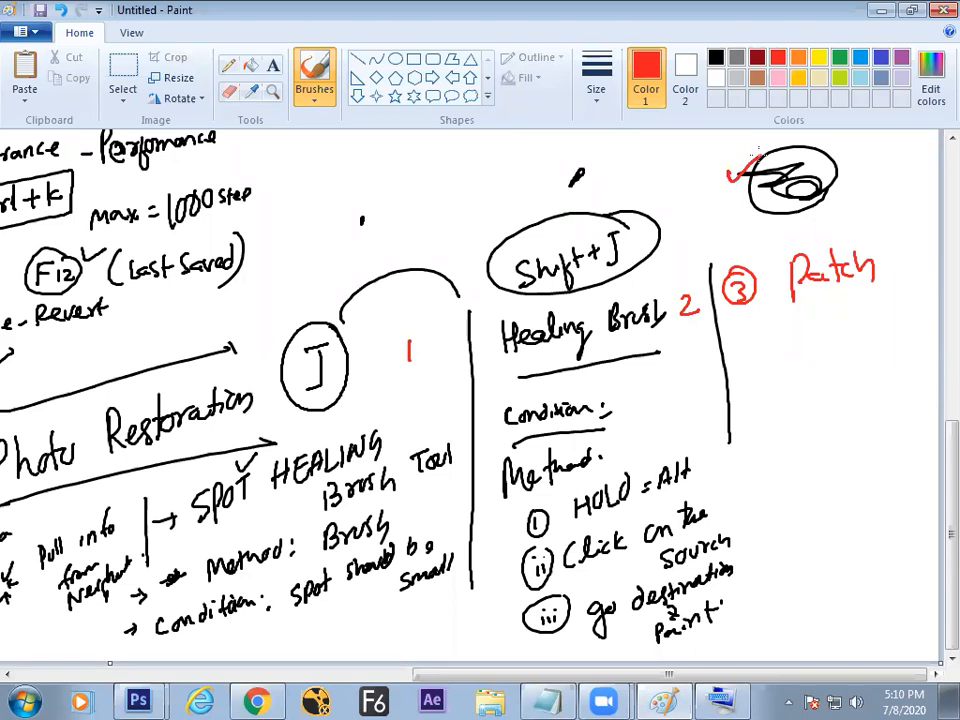
mouse_move(756, 366)
left_mouse_down()
mouse_move(808, 356)
mouse_move(792, 381)
mouse_move(832, 365)
left_mouse_up()
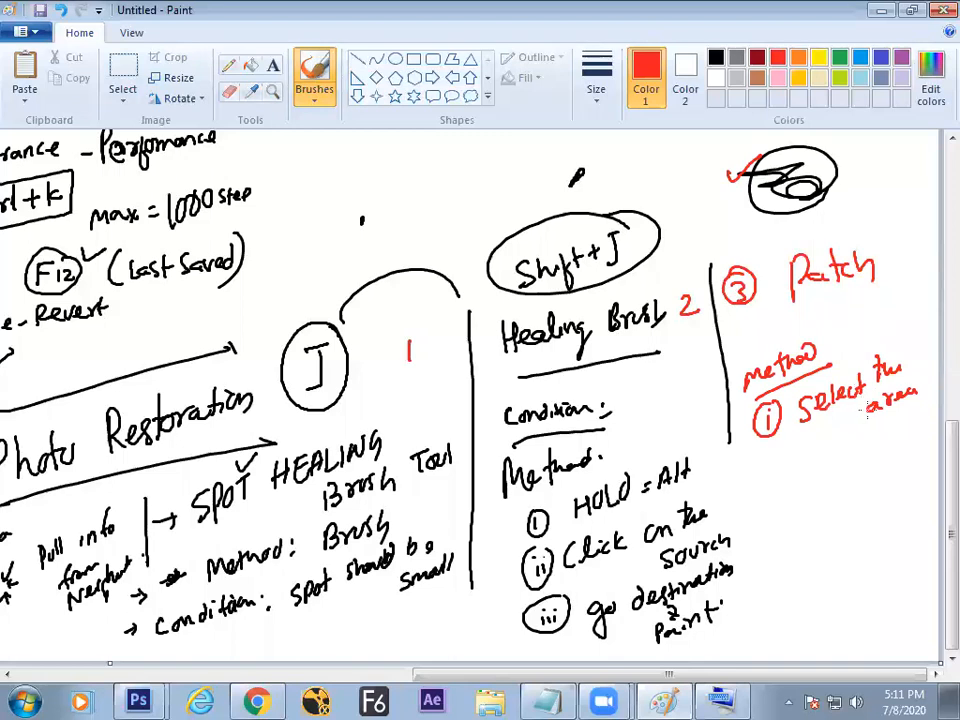
left_click_drag(770, 482, 822, 468)
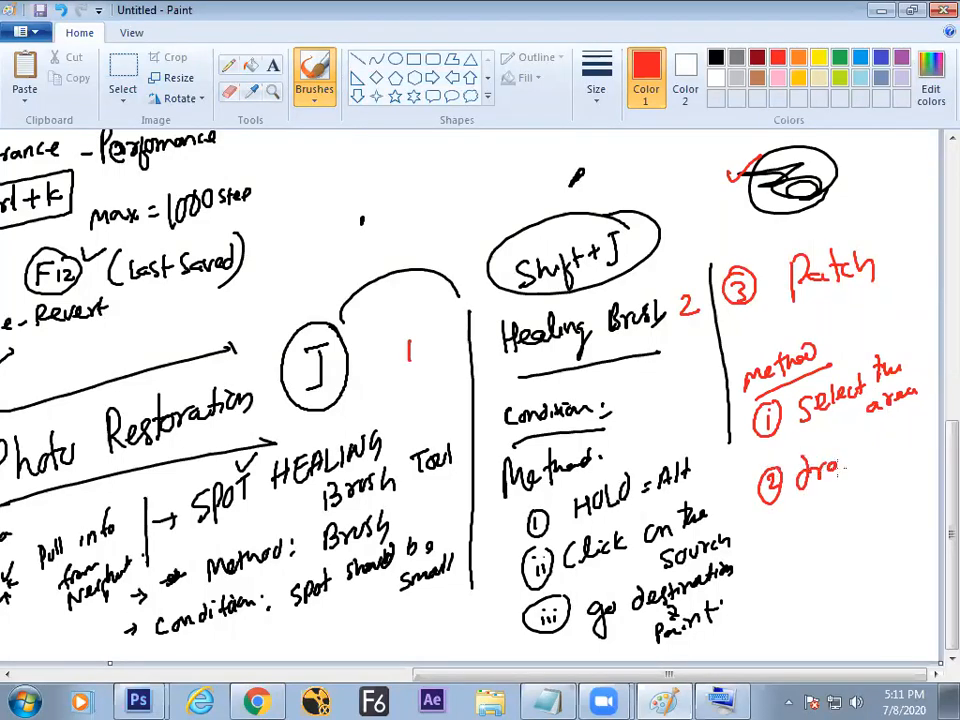
left_click_drag(874, 446, 884, 456)
left_click_drag(893, 446, 899, 432)
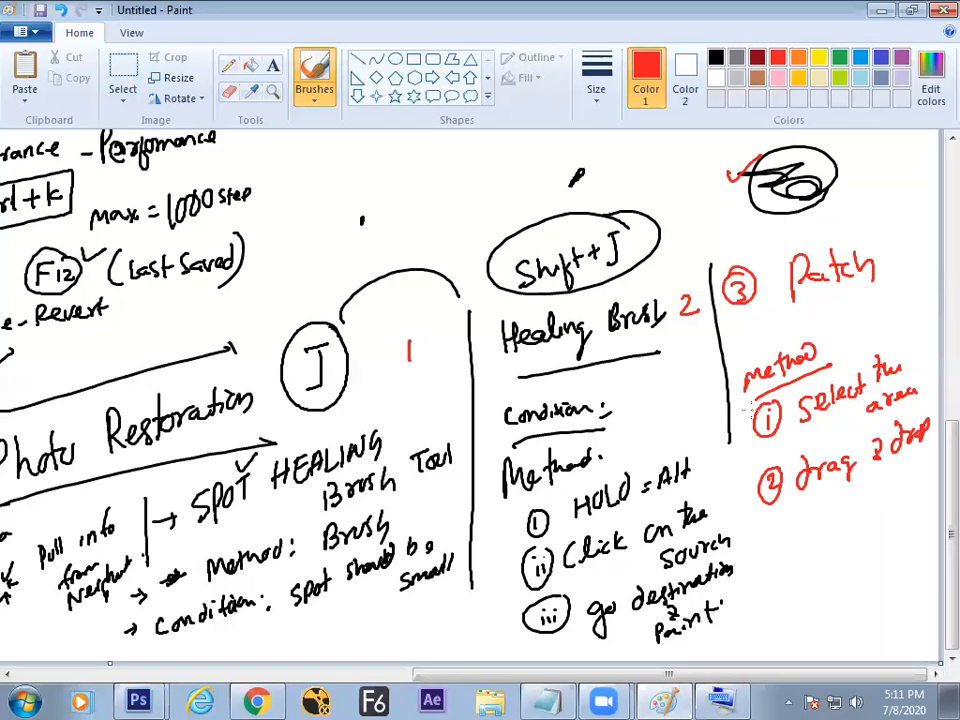
In Photoshop, try to patch the tear beside the woman's hair with clean background, and undo the patch.
key("alt+Tab")
mouse_move(254, 267)
left_mouse_down()
mouse_move(339, 285)
mouse_move(268, 219)
mouse_move(332, 315)
mouse_move(550, 388)
mouse_move(543, 372)
left_mouse_up()
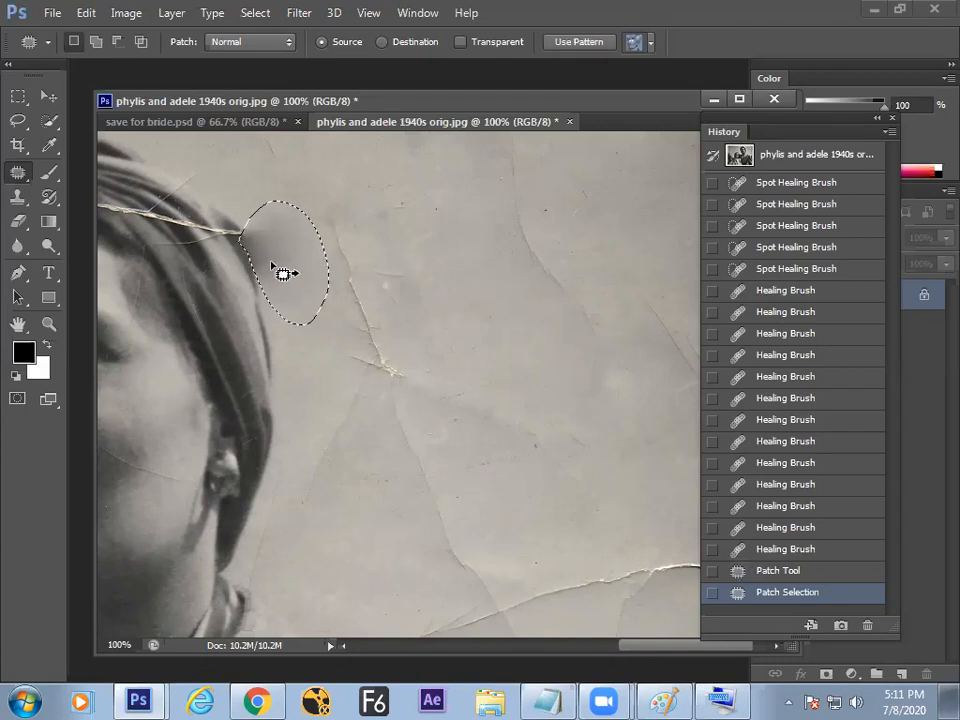
key("ctrl+z")
key("ctrl+alt+z")
key("ctrl+alt+z")
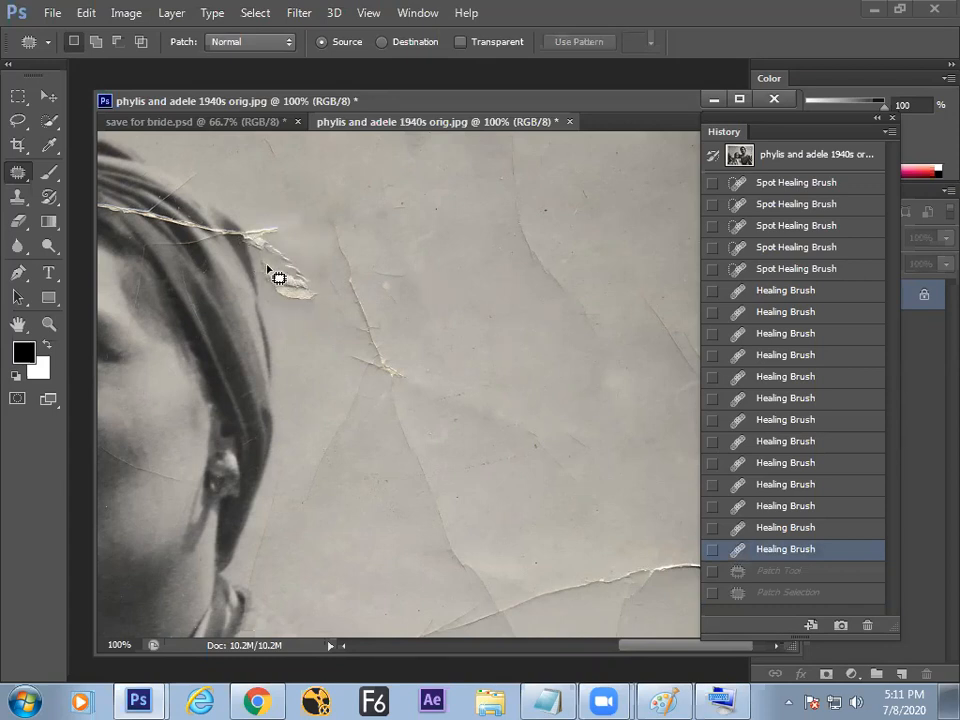
Outline the torn patch beside the woman's hair, replace it with clean background to its right, and deselect.
mouse_move(267, 263)
left_mouse_down()
mouse_move(277, 258)
mouse_move(255, 250)
mouse_move(310, 237)
mouse_move(306, 264)
mouse_move(488, 298)
left_mouse_up()
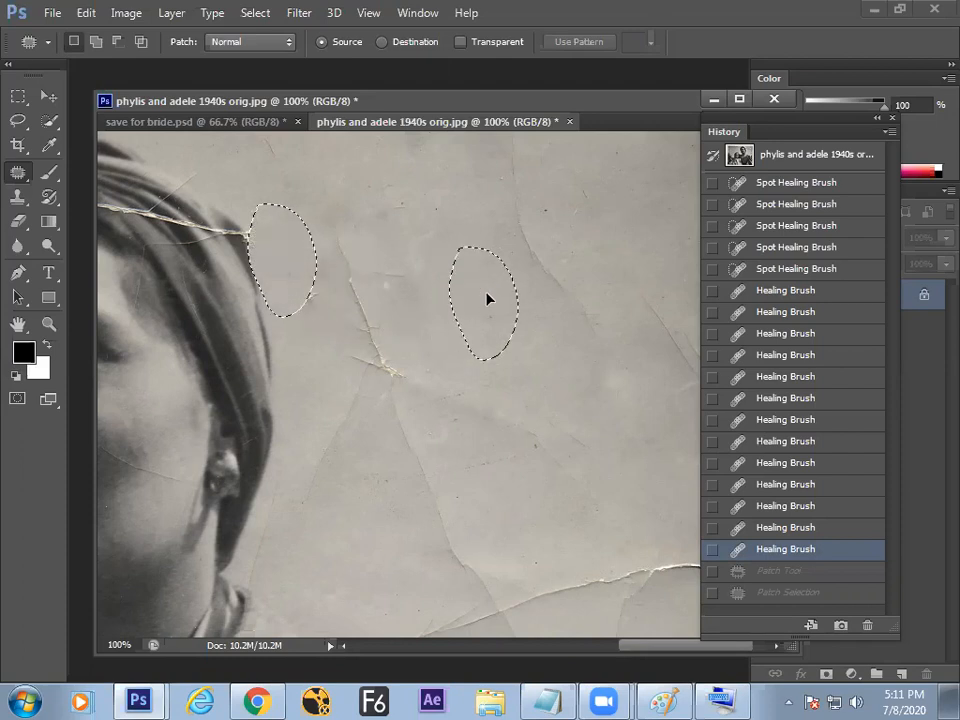
left_click_drag(486, 292, 488, 298)
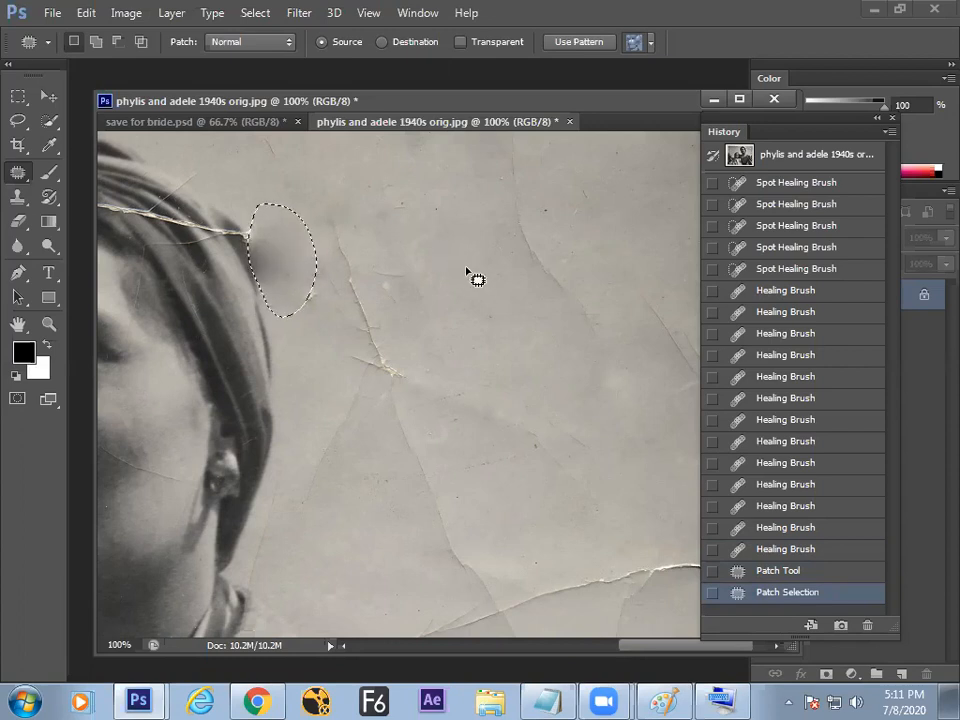
key("ctrl+d")
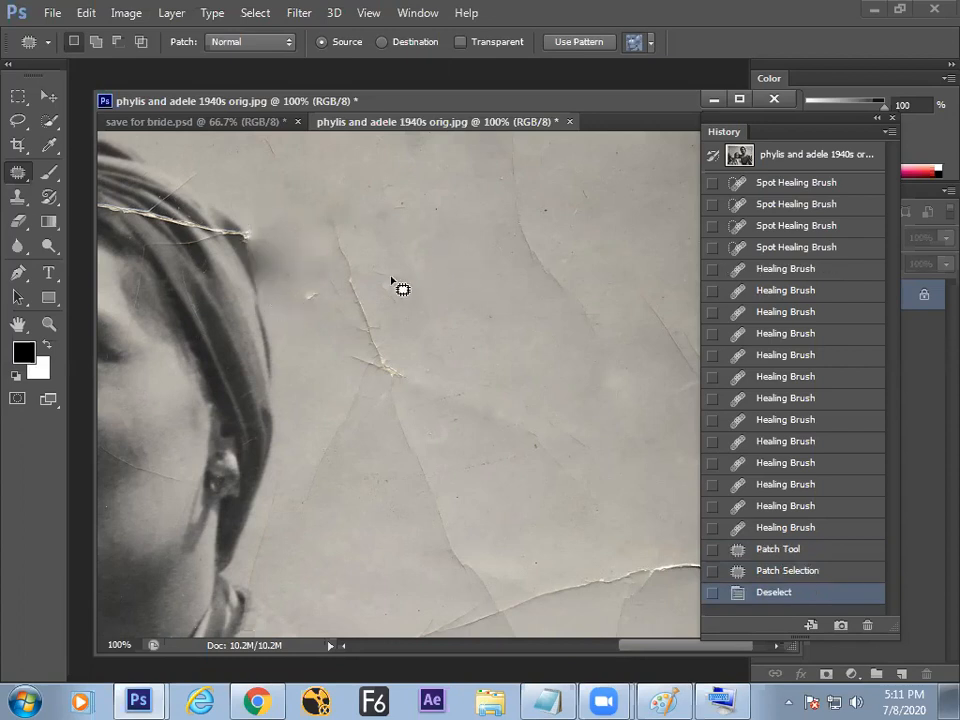
Patch the leftover tear speck and the long crack right of the woman's hair with clean background, and deselect.
mouse_move(303, 262)
left_mouse_down()
mouse_move(287, 311)
mouse_move(312, 287)
mouse_move(343, 418)
left_mouse_up()
mouse_move(368, 216)
left_mouse_down()
mouse_move(382, 223)
mouse_move(370, 220)
left_mouse_up()
left_click_drag(360, 321, 505, 390)
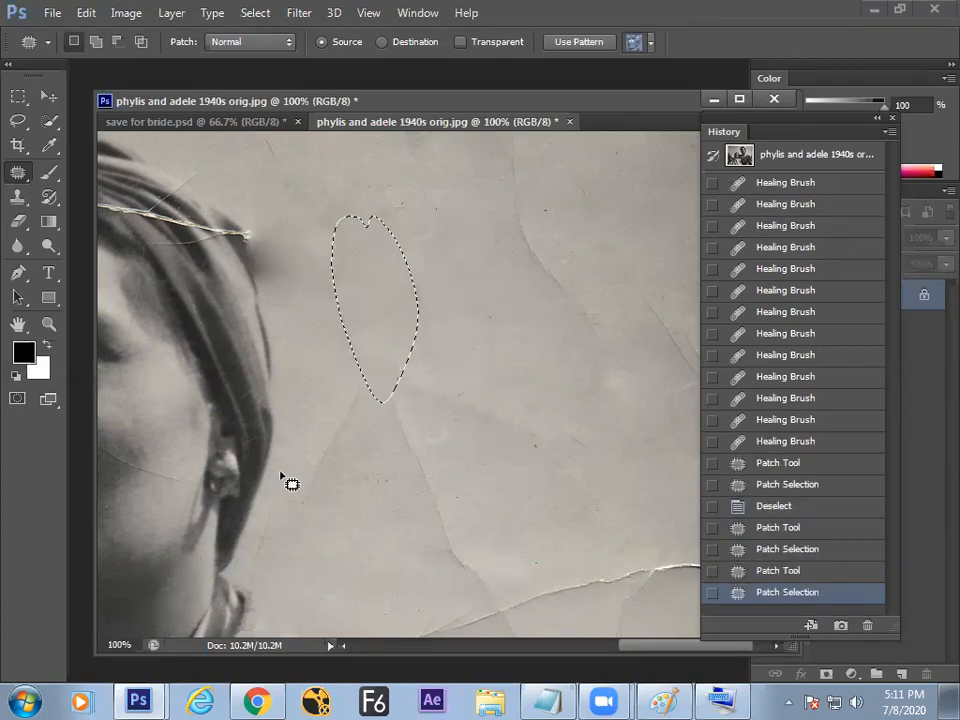
key("ctrl+d")
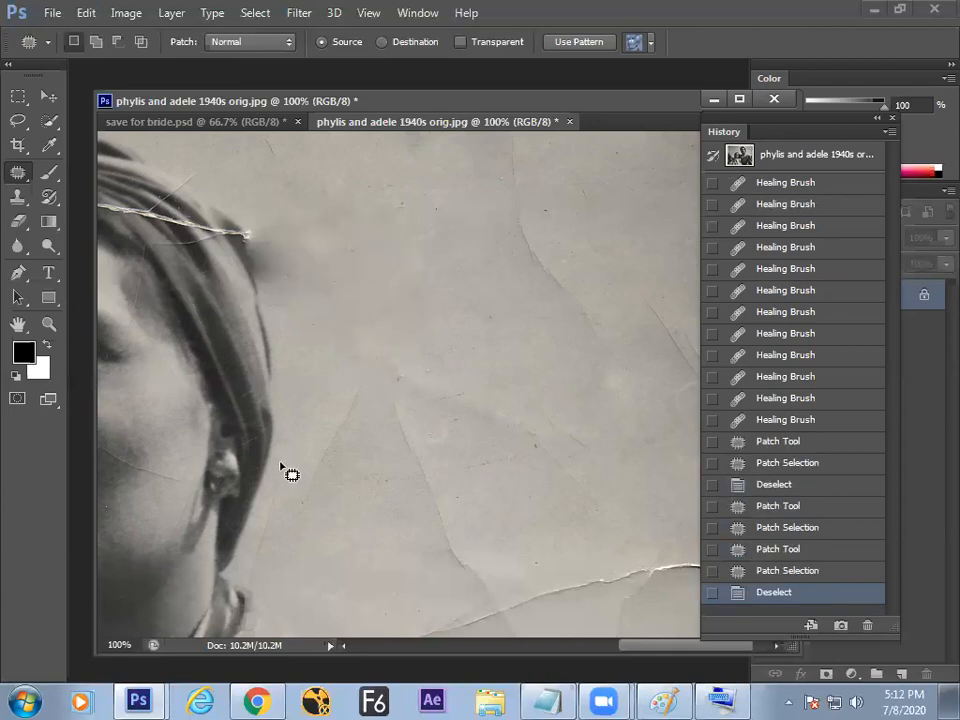
Revert the photo to its last saved version, undo the revert, and reselect the Patch tool.
key("F12")
key("ctrl+z")
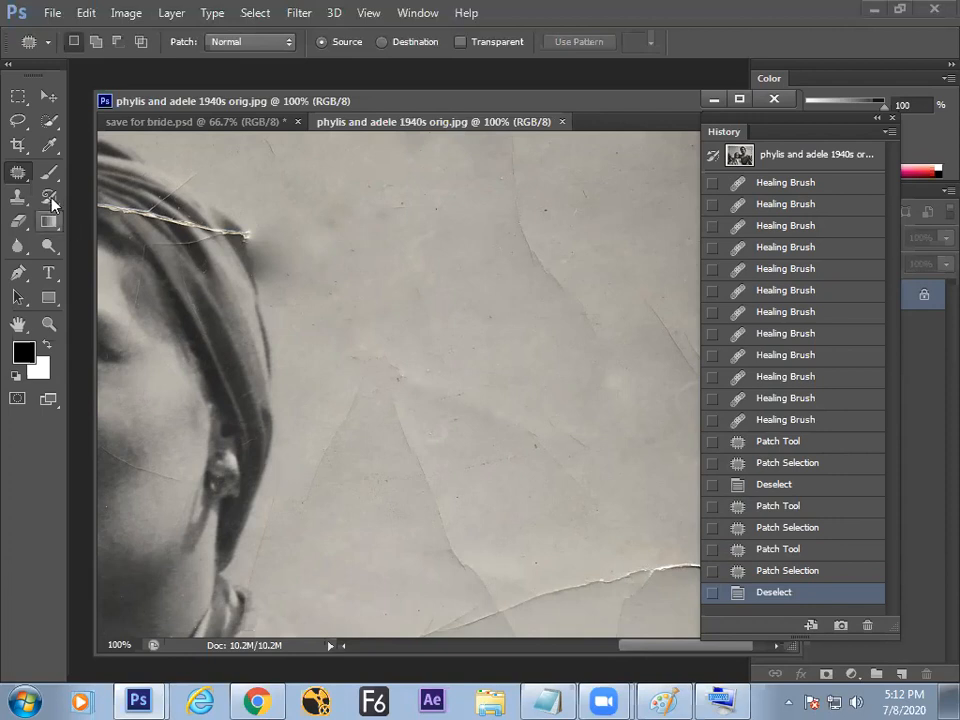
right_click(18, 172)
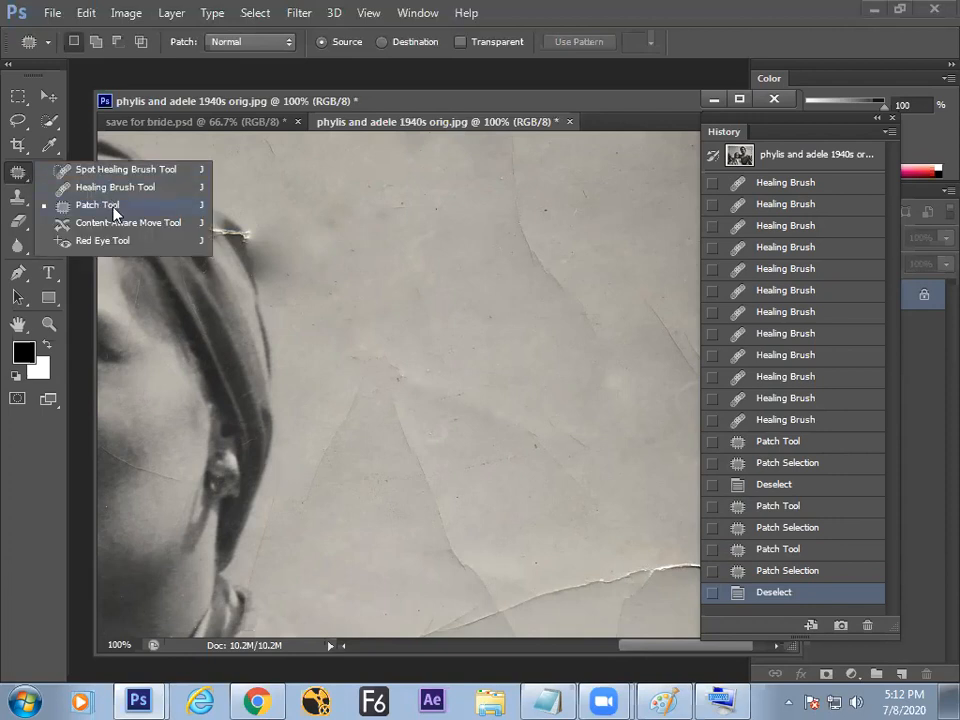
left_click(114, 206)
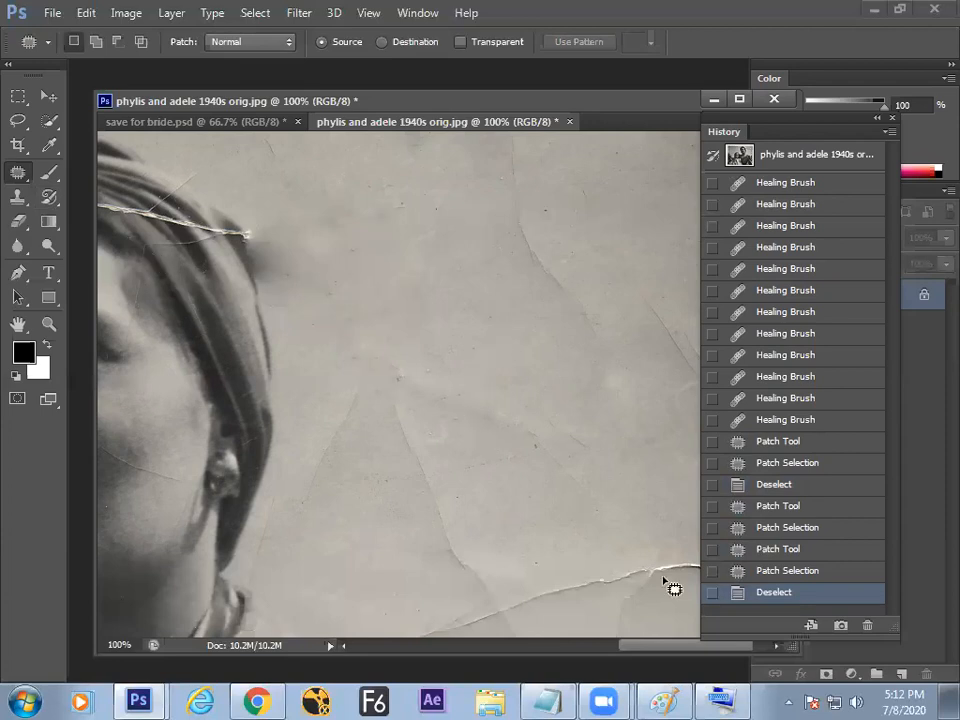
In Paint, underline the Patch method and add red ticks to the Mixture Brush, Color Replacement tool and History Brush headings.
left_click(666, 700)
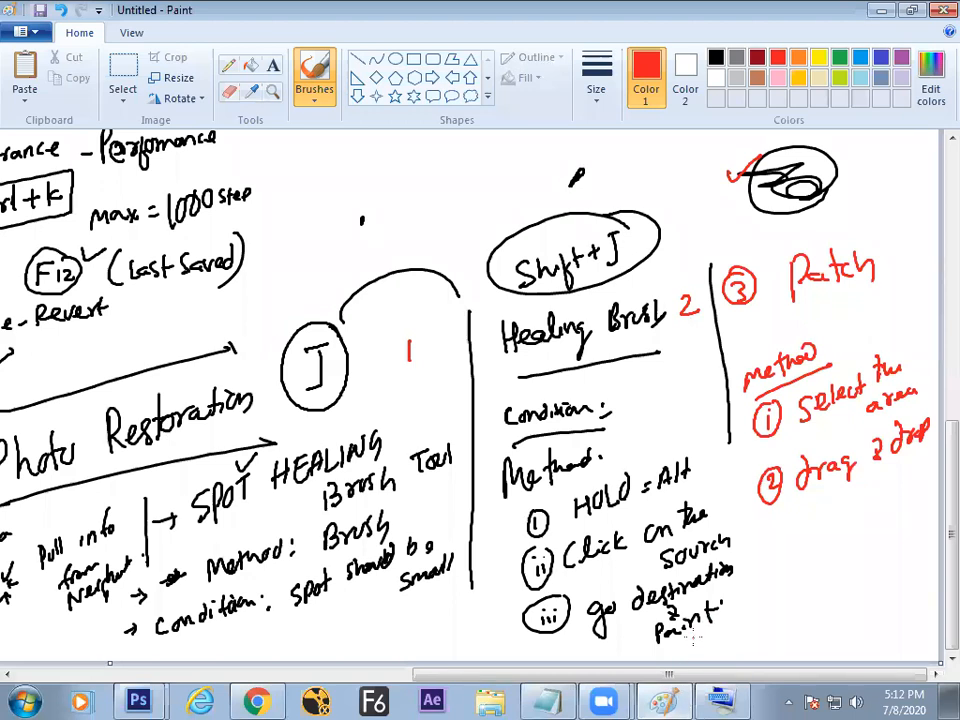
left_click_drag(772, 528, 851, 514)
left_click_drag(583, 676, 280, 668)
scroll(932, 300, "up", 10)
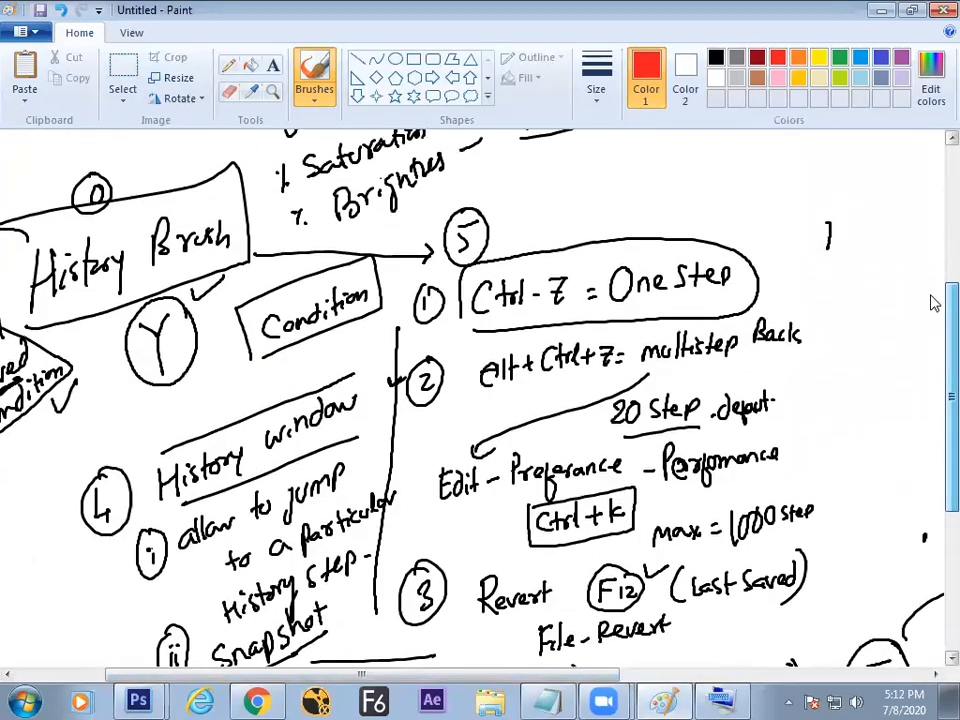
left_click_drag(245, 303, 310, 268)
left_click_drag(190, 212, 248, 183)
left_click_drag(170, 430, 250, 366)
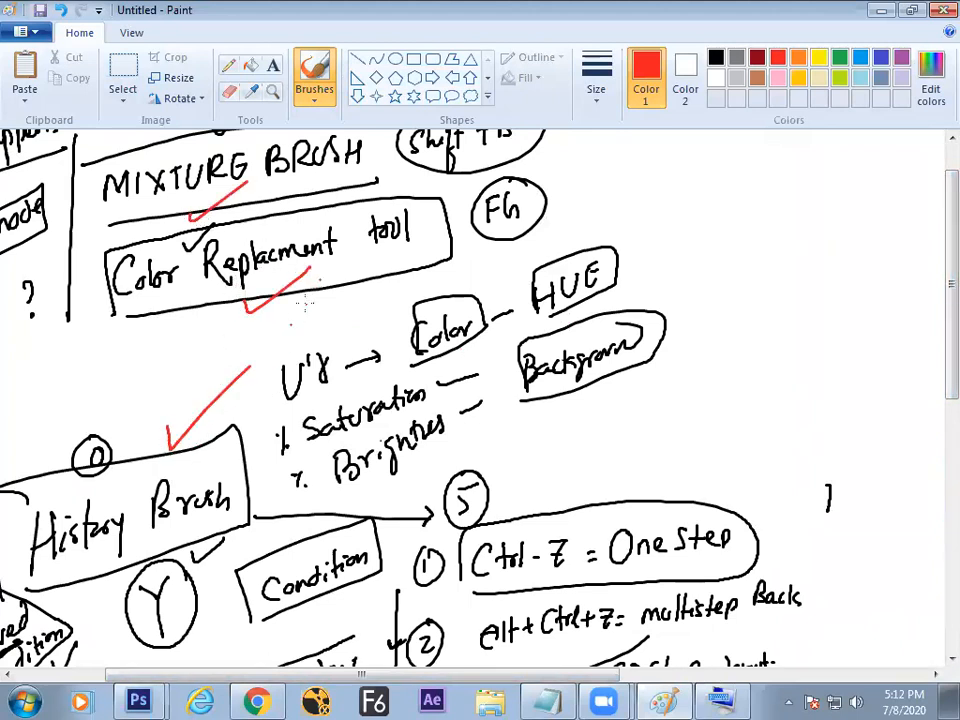
Zoom out on the notes and display the whole canvas full screen to review every covered tool.
left_click_drag(193, 674, 146, 674)
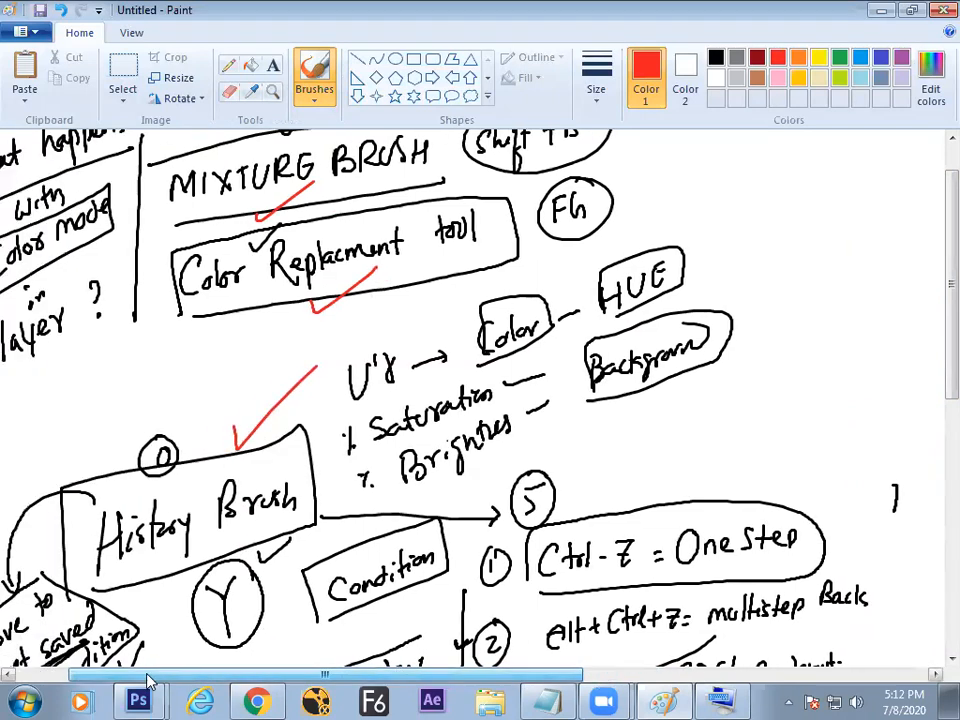
scroll(932, 353, "down", 3)
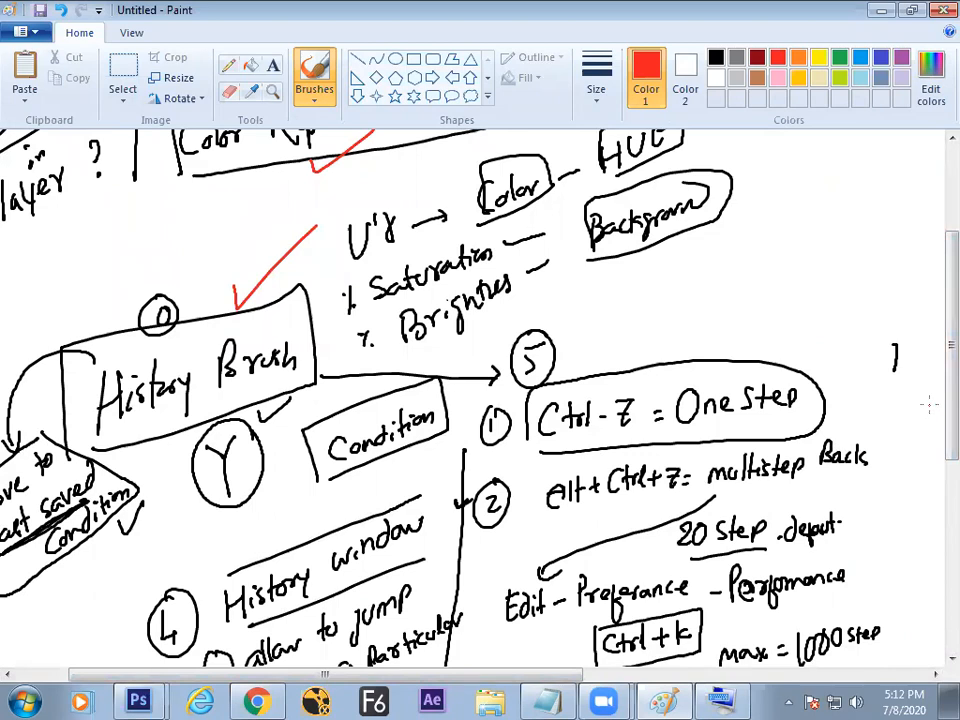
scroll(934, 439, "down", 2)
scroll(934, 439, "up", 2)
left_click(131, 33)
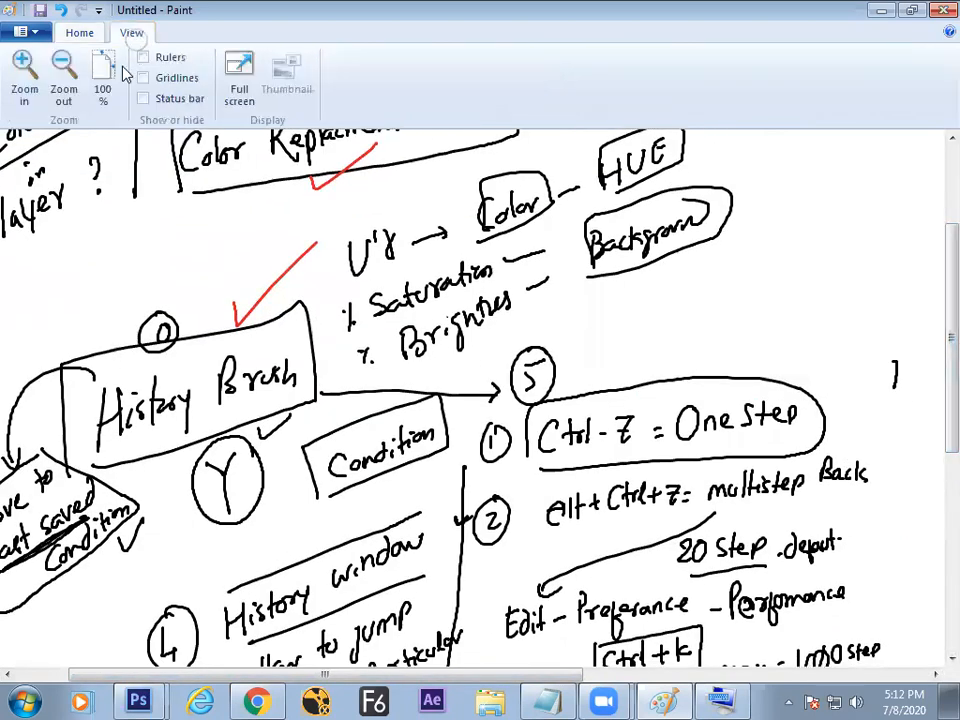
left_click(63, 70)
left_click(63, 70)
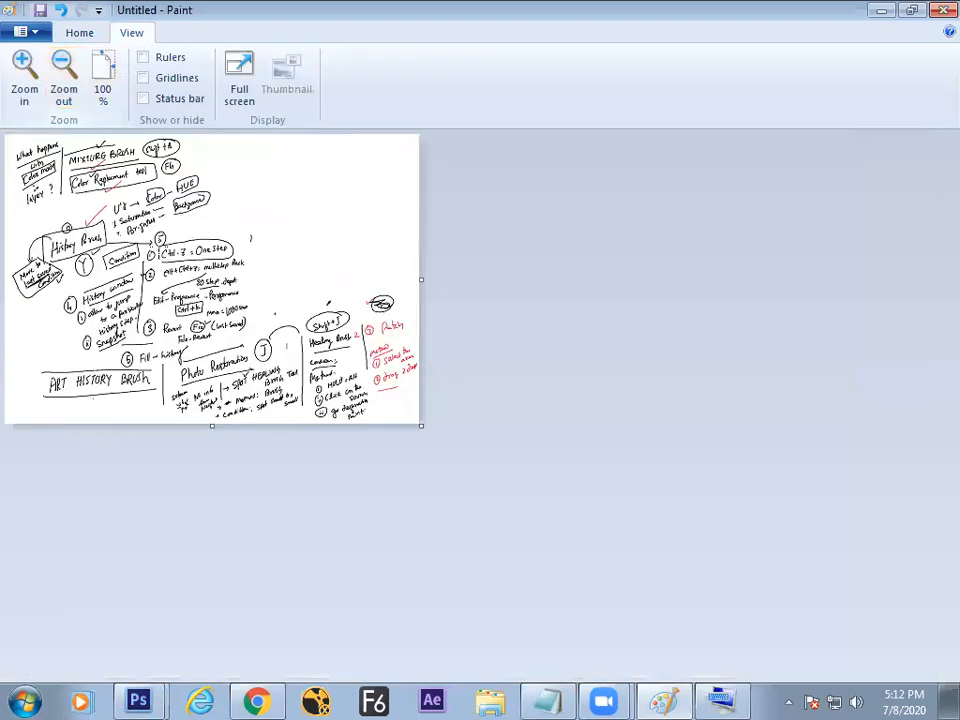
left_click(238, 82)
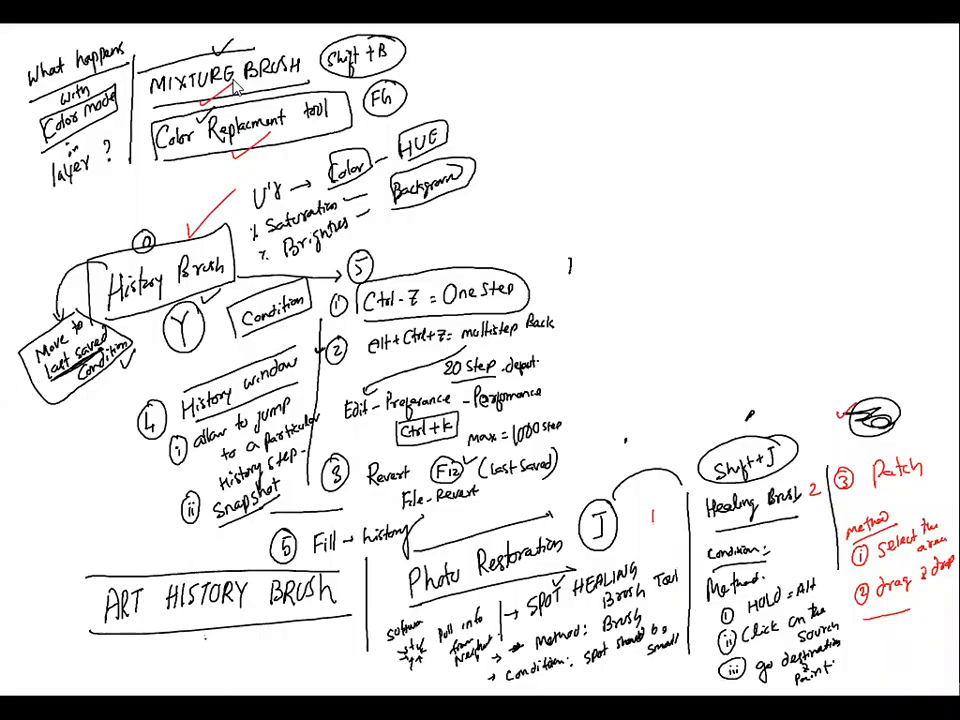